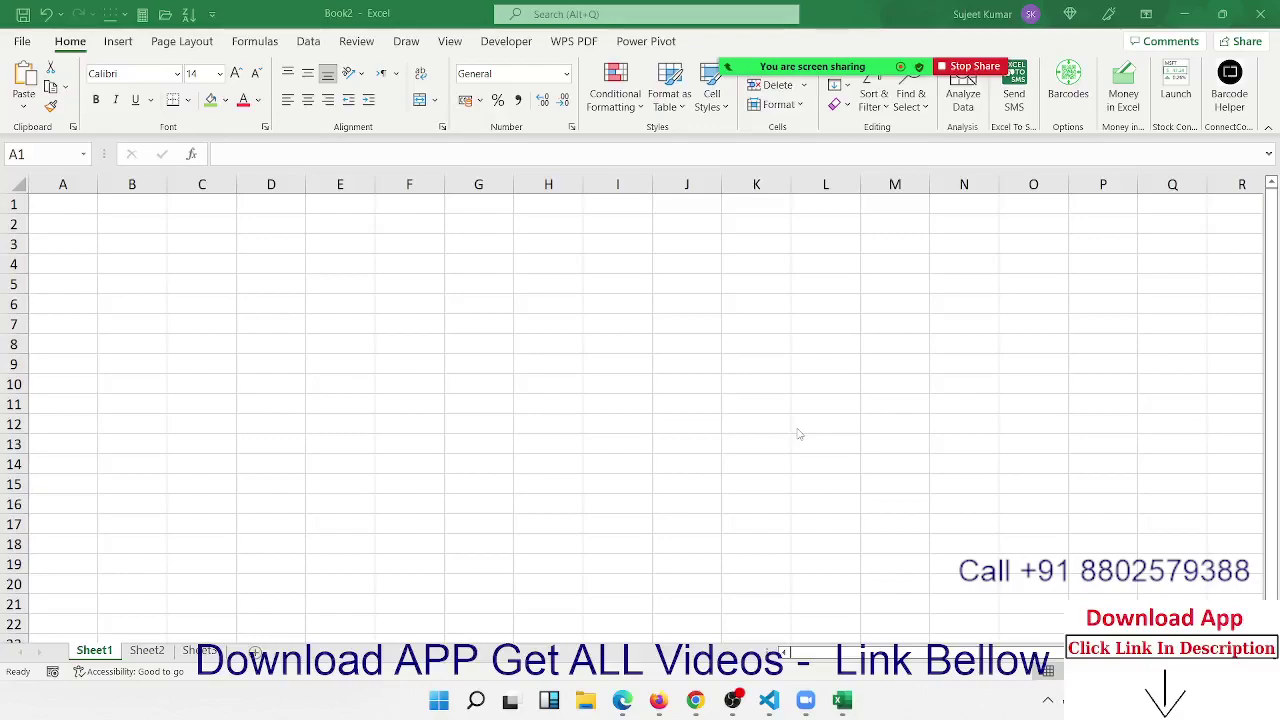
Browse the Information functions, such as CELL and ERROR.TYPE, under More Functions, then select C5
click(255, 41)
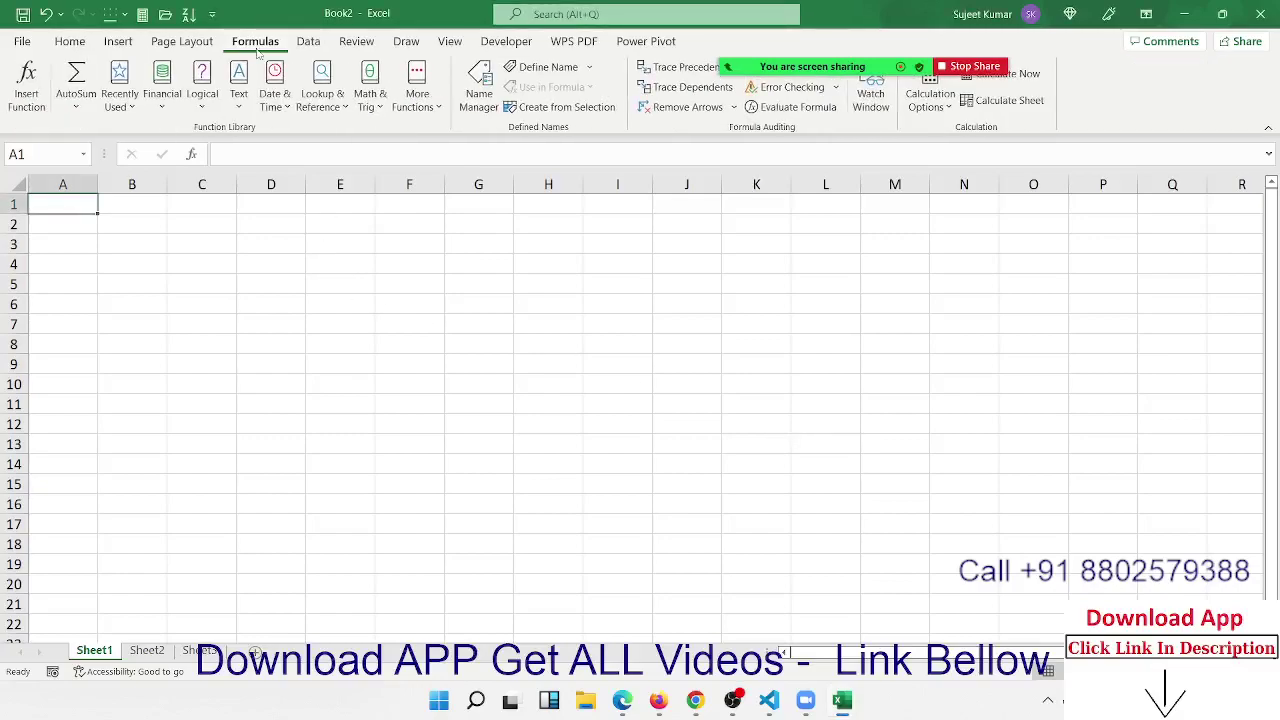
click(369, 100)
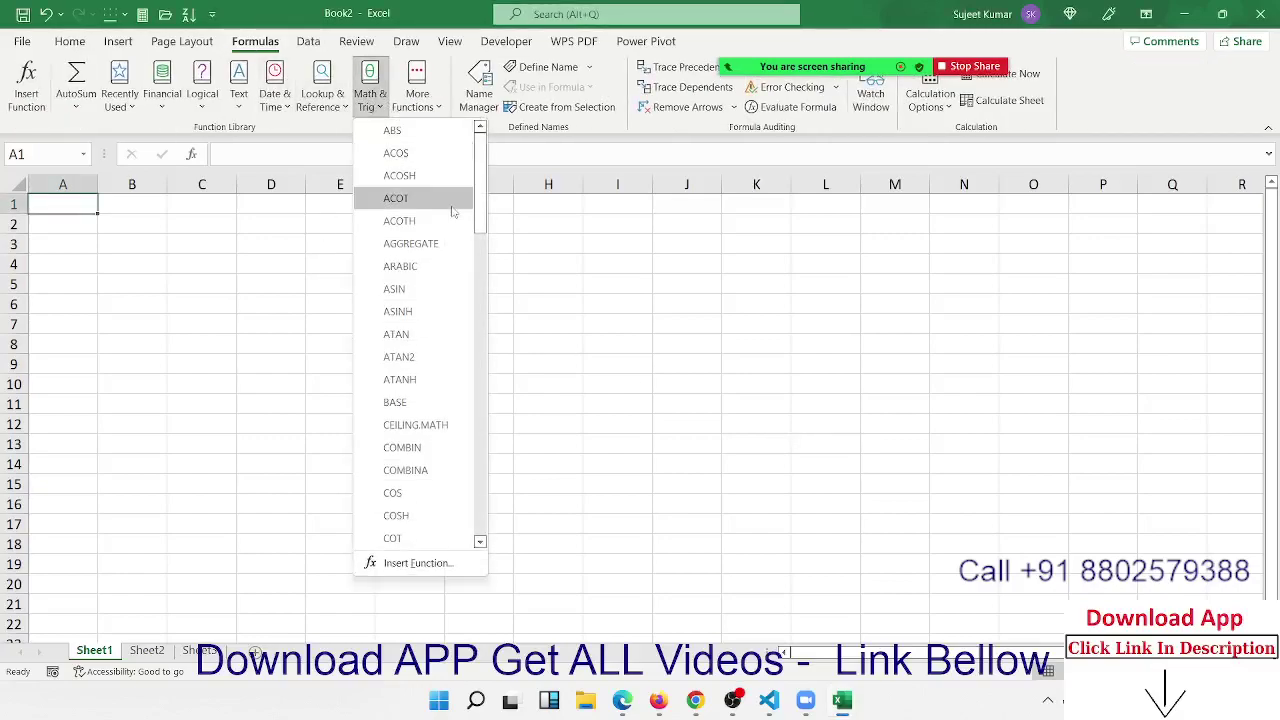
click(420, 100)
mouse_move(448, 202)
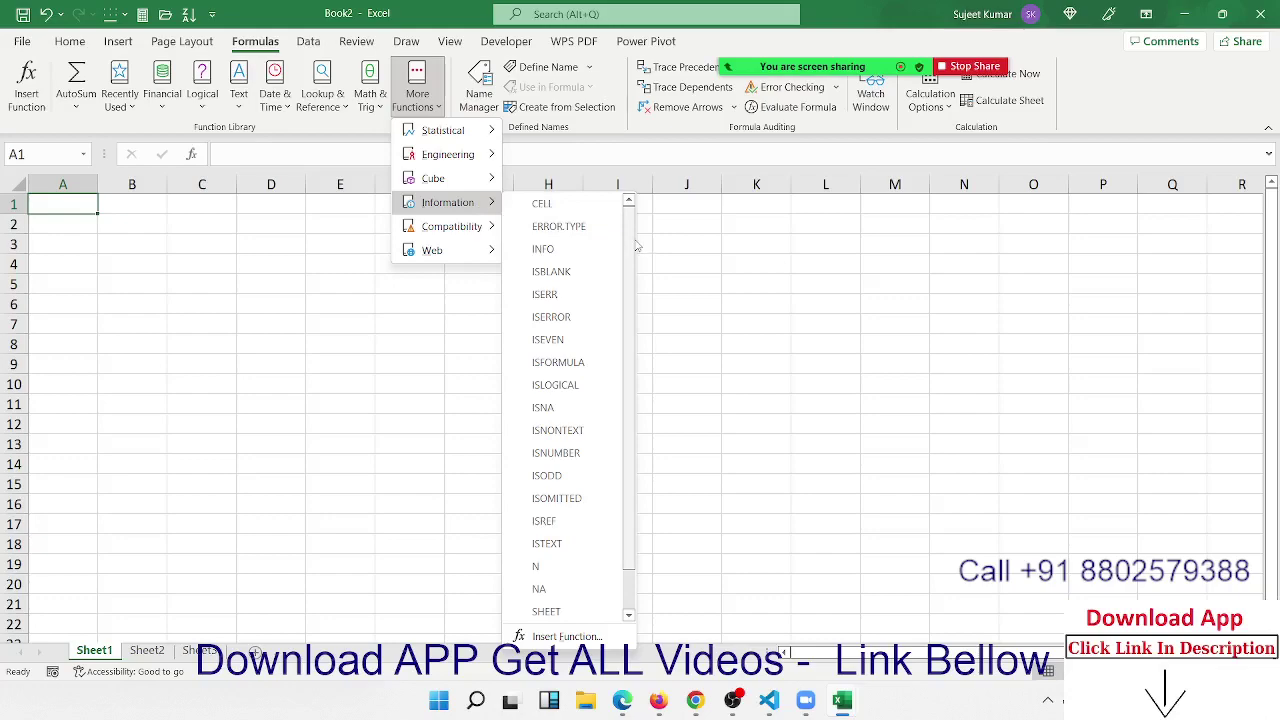
mouse_move(631, 247)
mouse_down()
mouse_move(640, 384)
mouse_move(616, 246)
mouse_up()
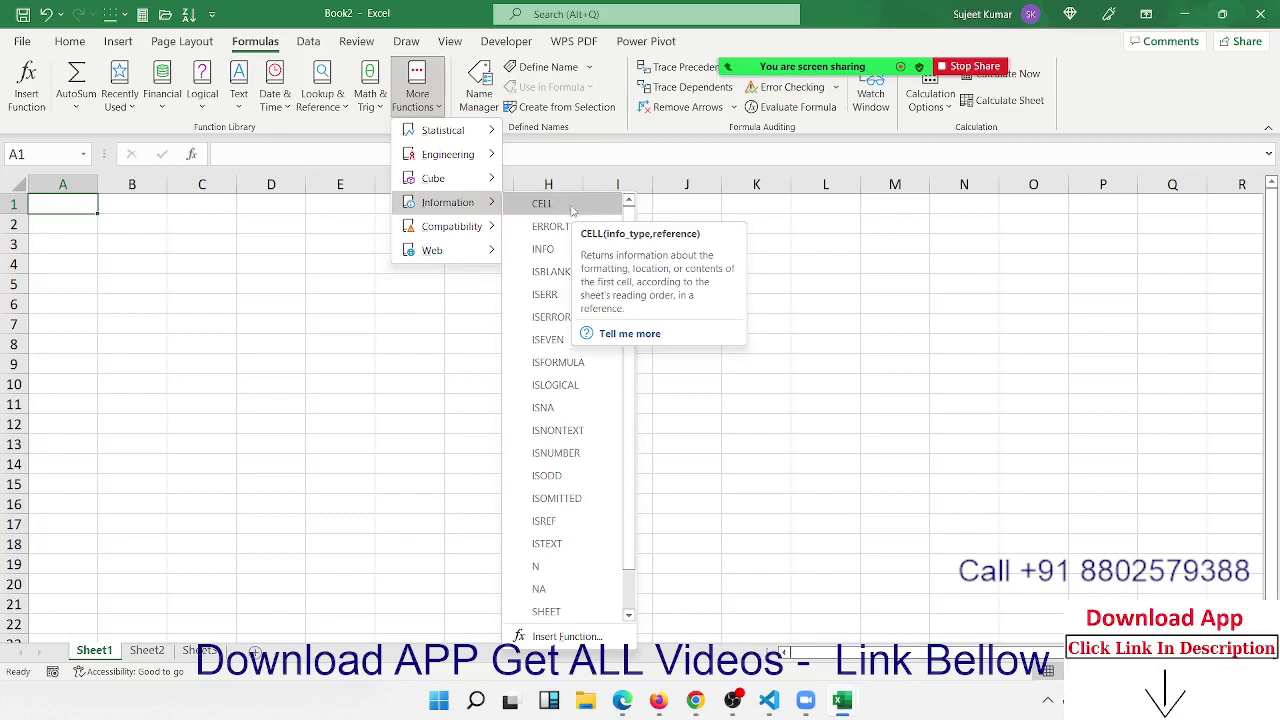
click(204, 280)
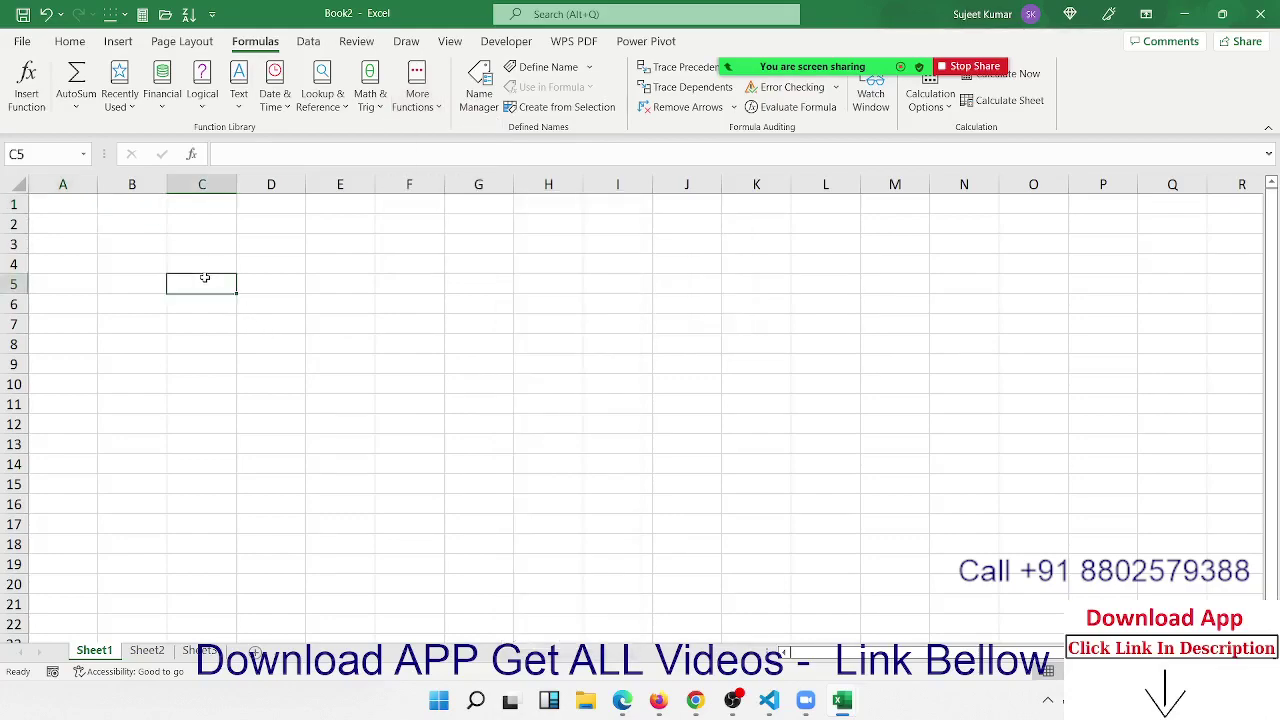
text(=cell)
key(Tab)
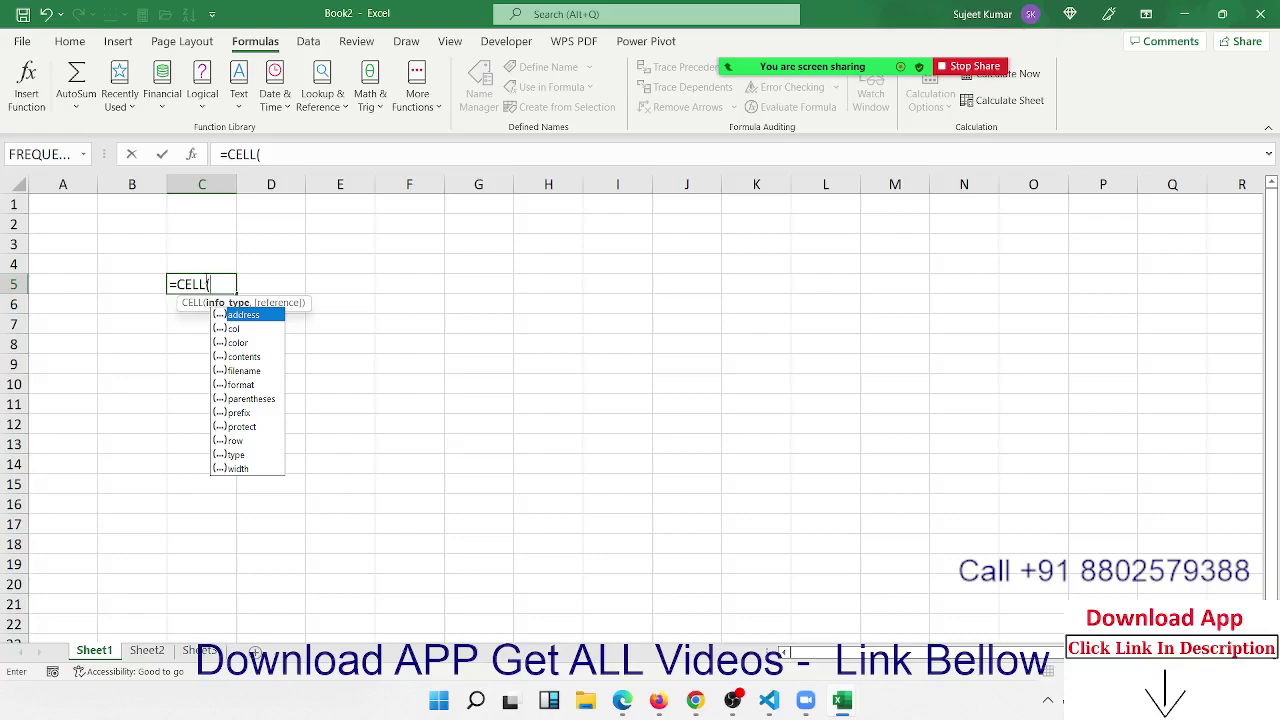
key(Down)
key(Down)
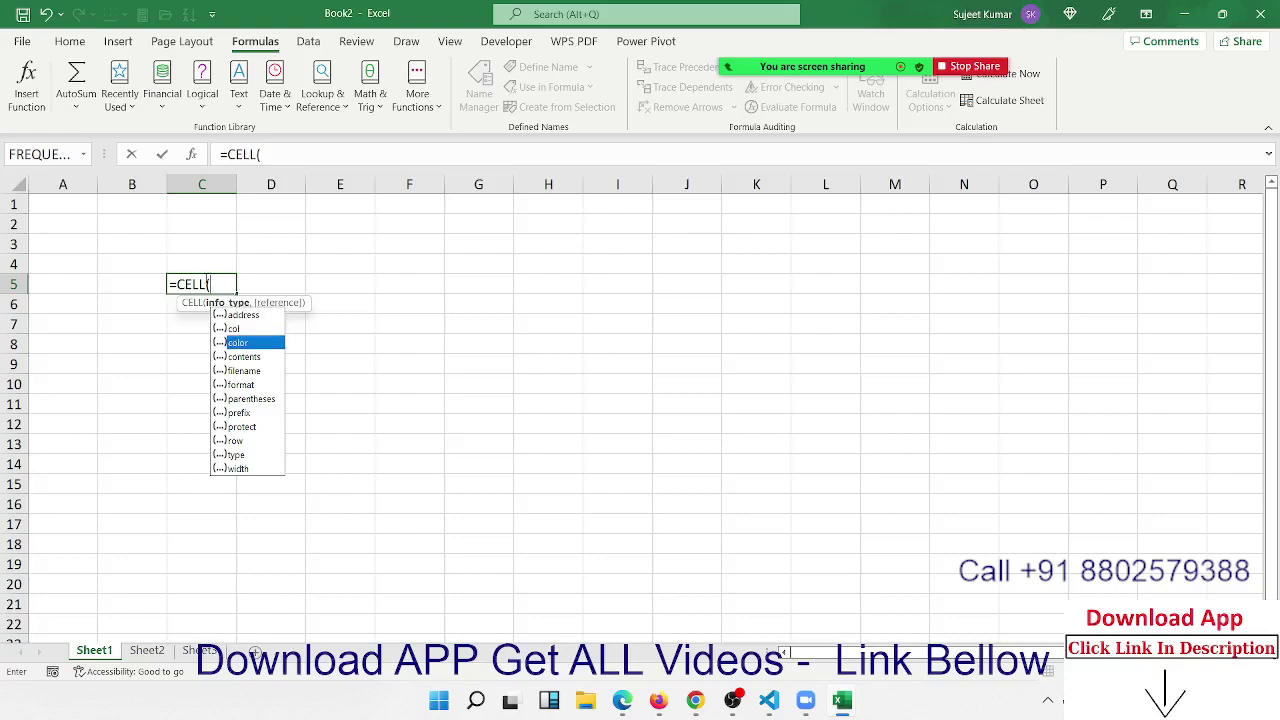
key(Down)
key(Down)
key(Down)
key(Down)
key(Down)
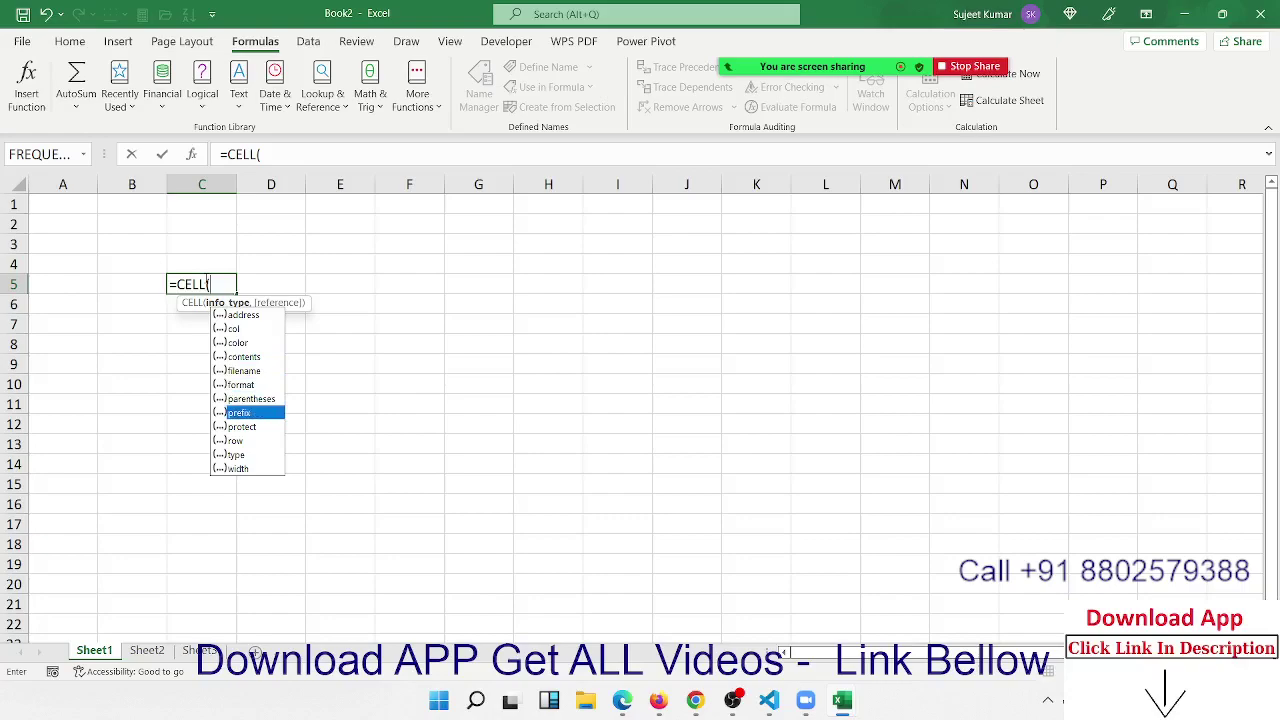
key(Up)
key(Up)
key(Up)
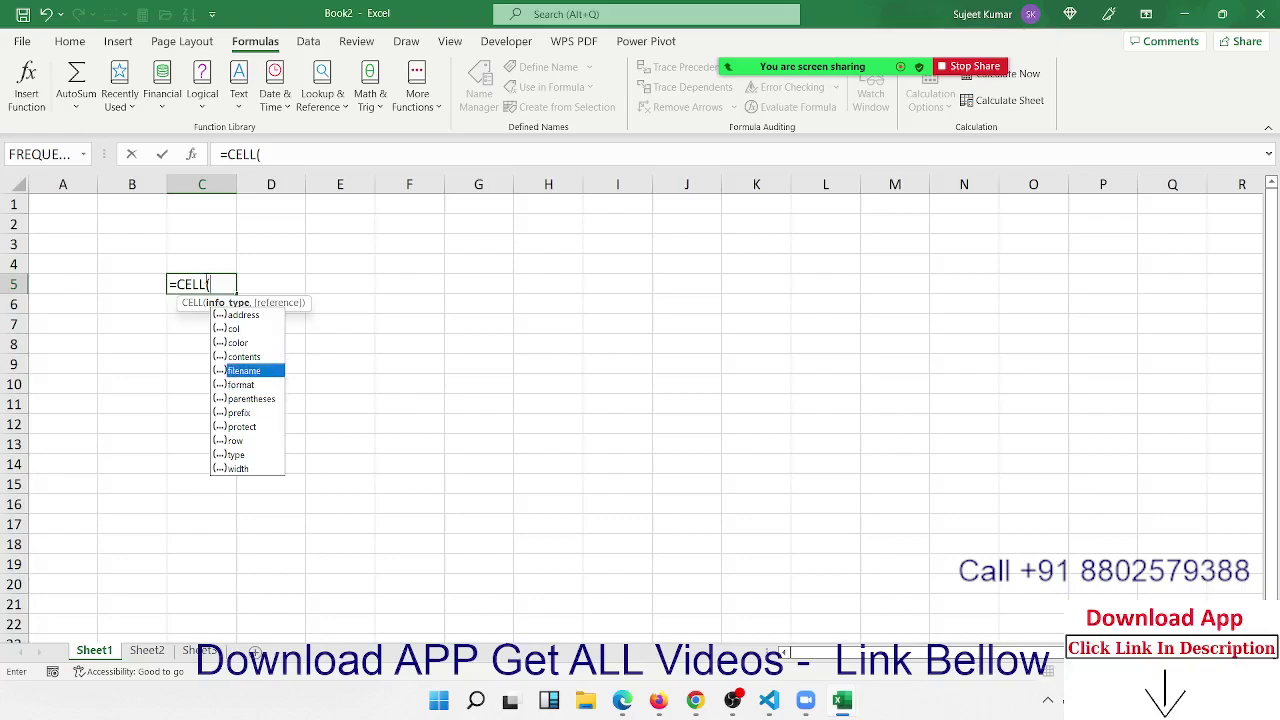
key(Escape)
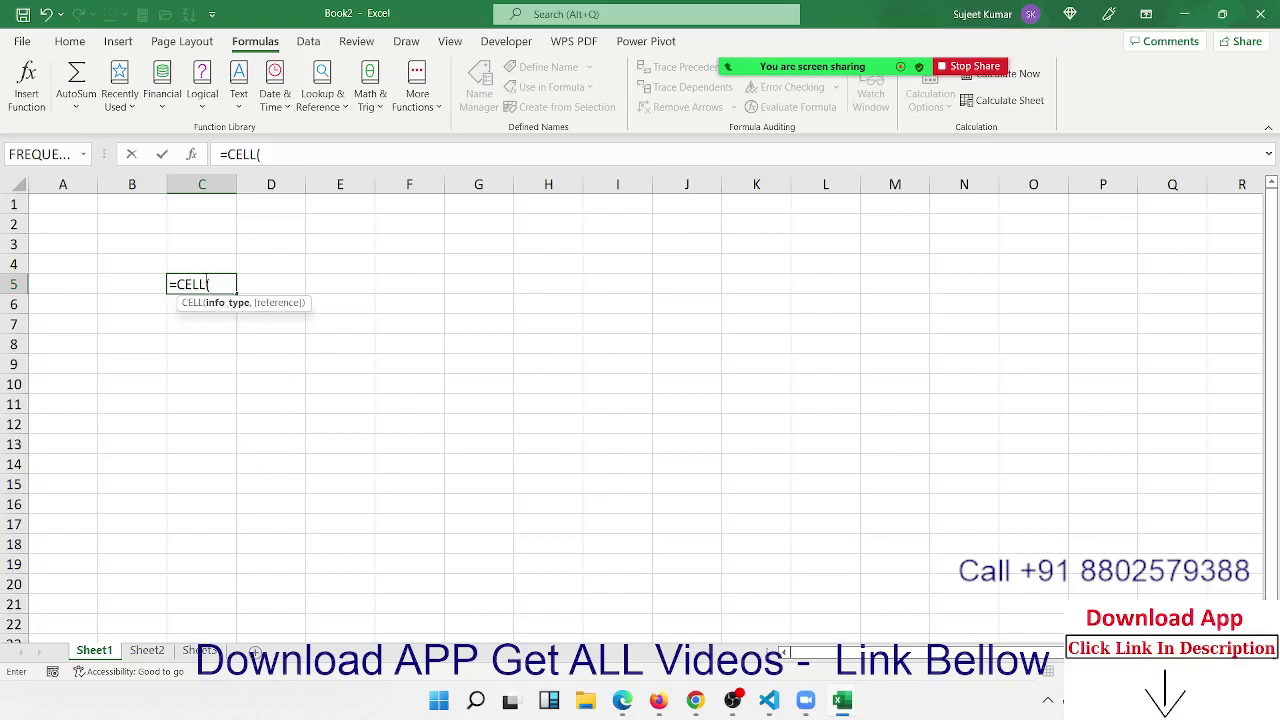
key(Escape)
click(549, 280)
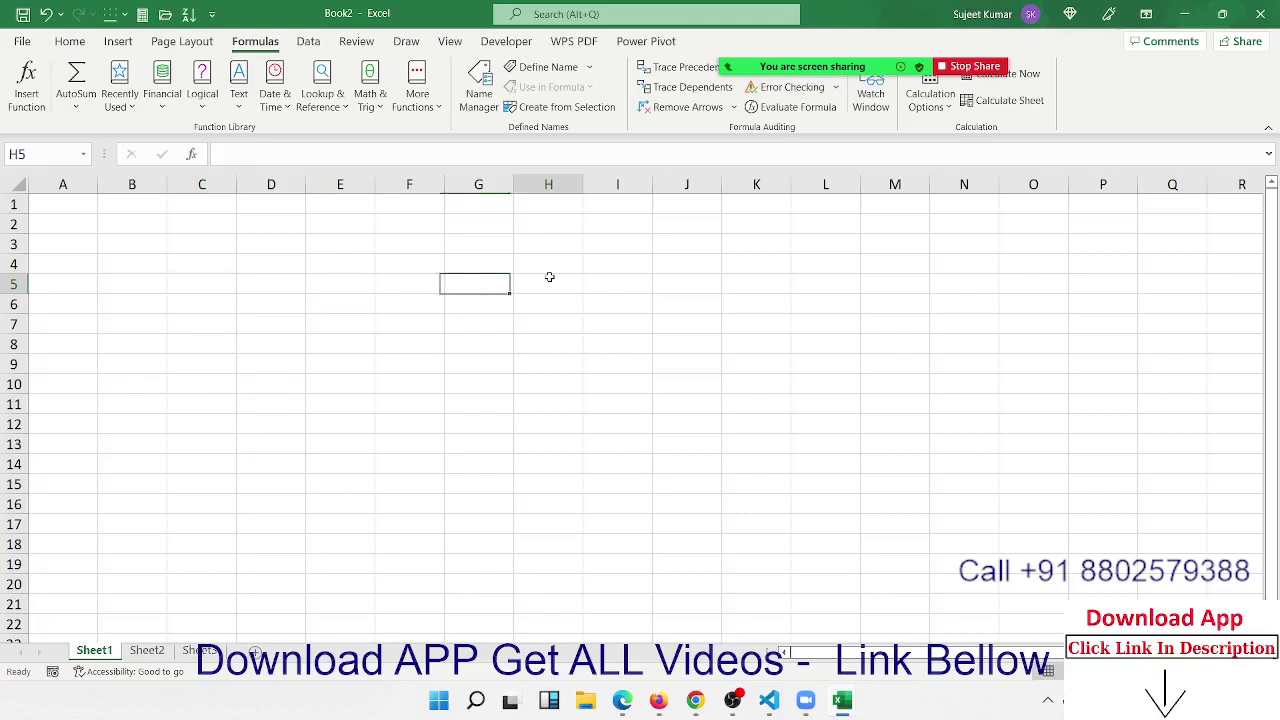
Open the SData workbook from the recent workbooks list
click(22, 41)
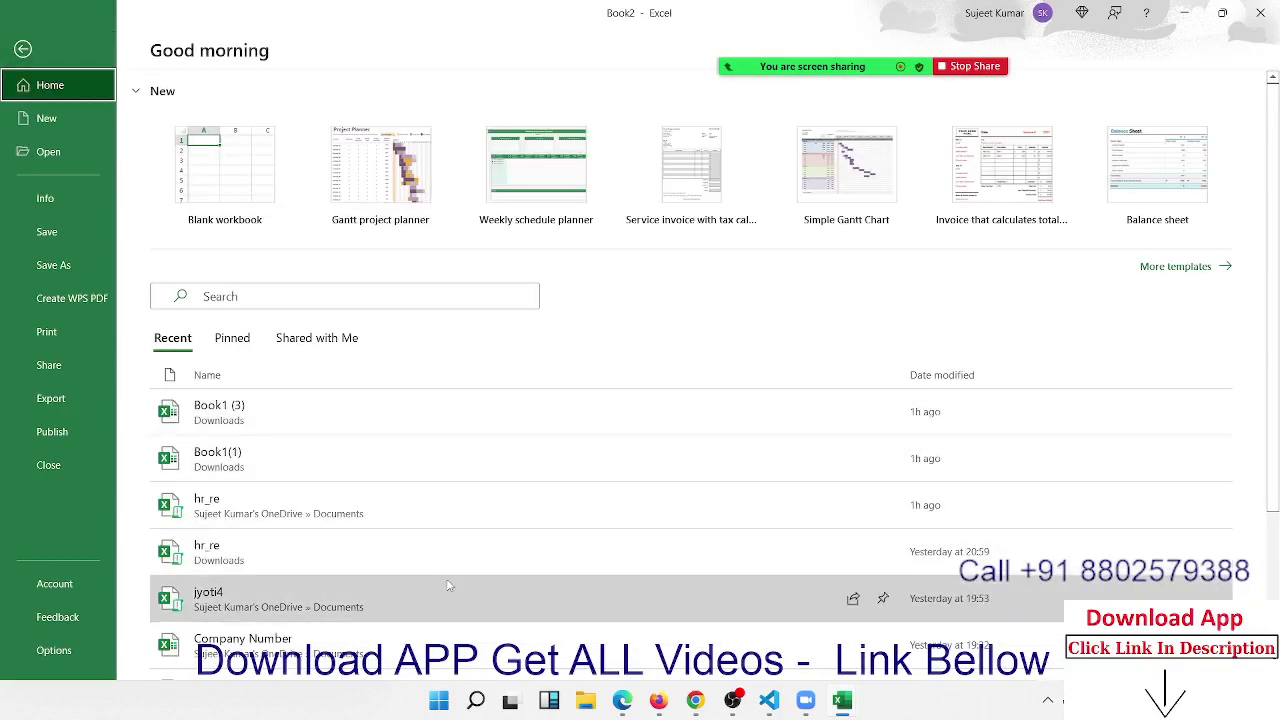
scroll(437, 593, down, 1)
scroll(363, 570, down, 1)
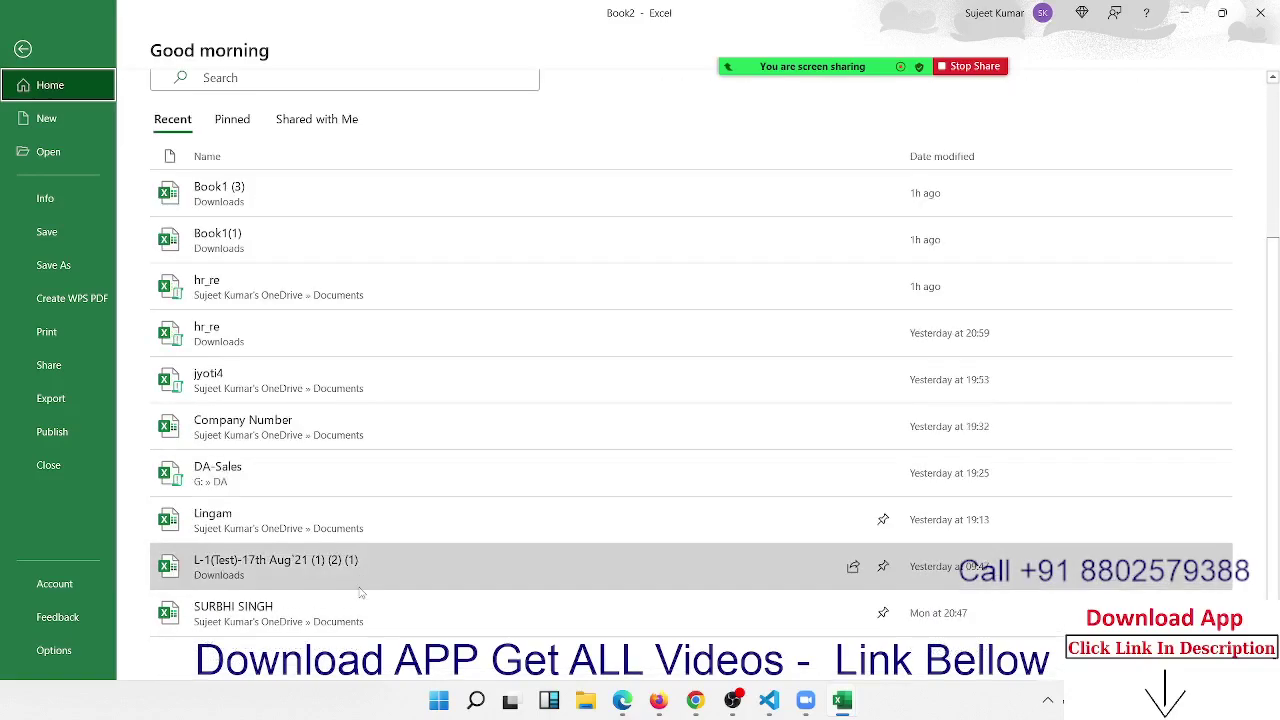
click(64, 155)
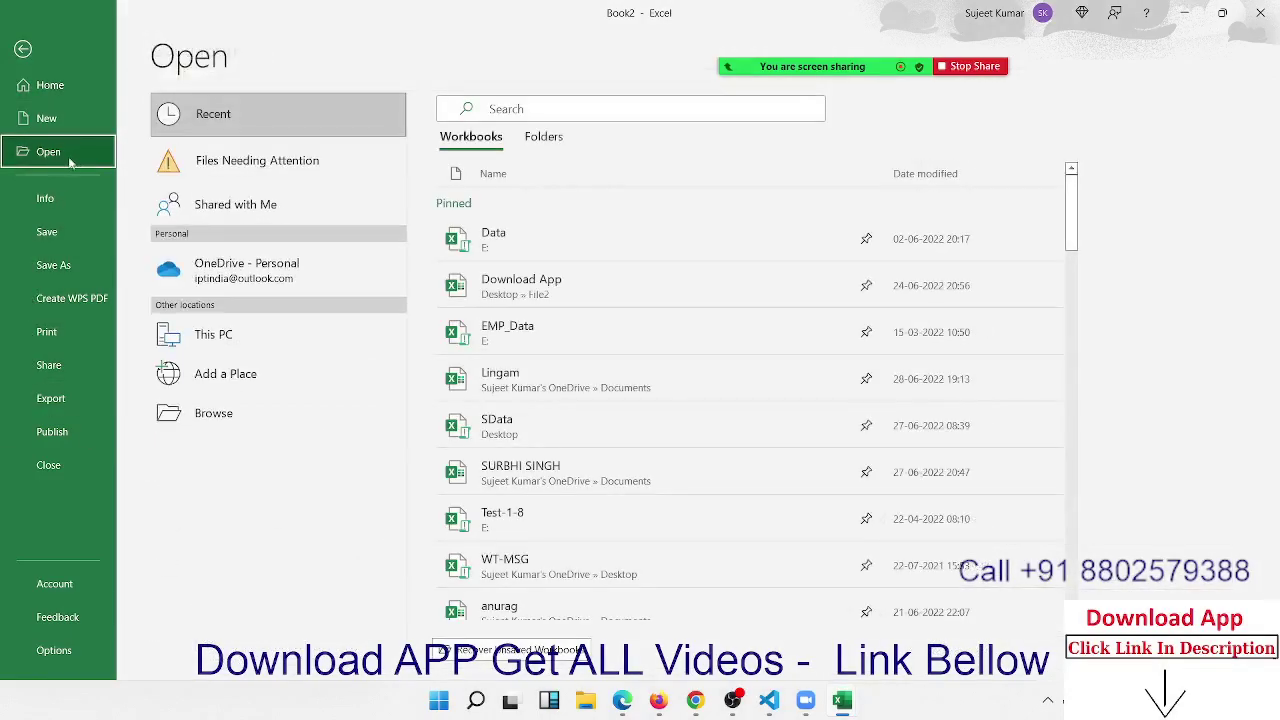
click(647, 441)
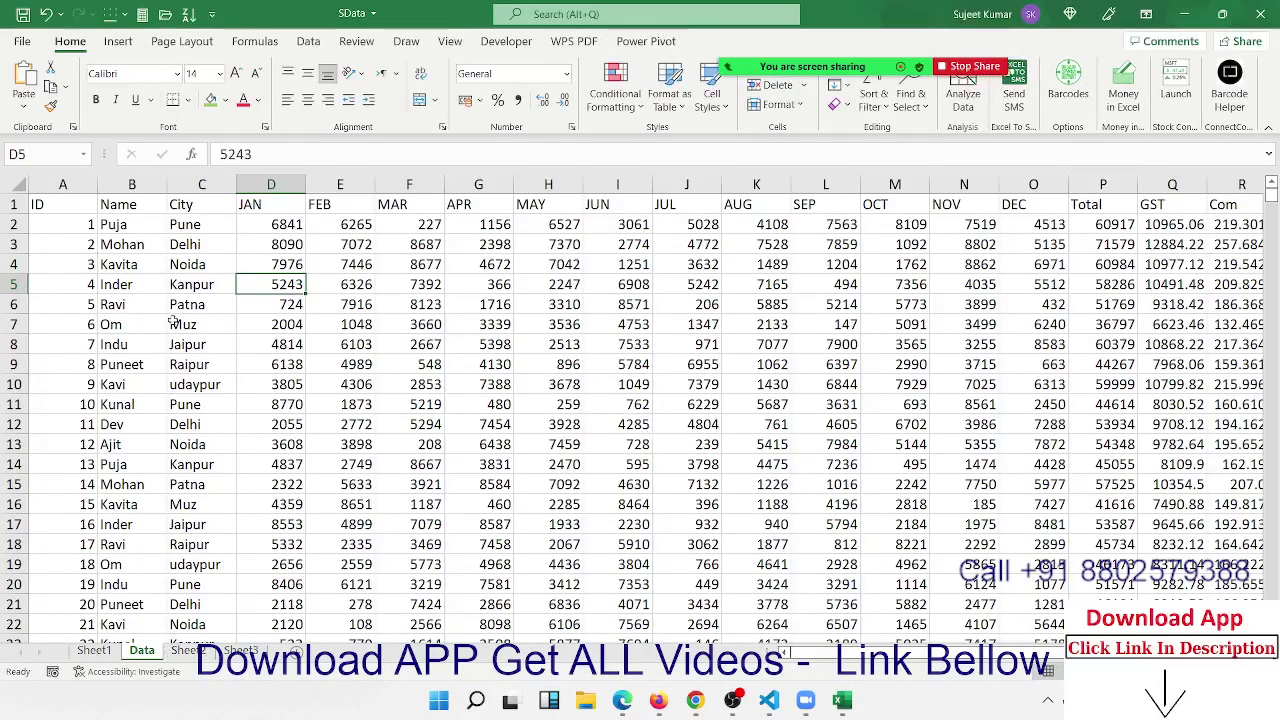
Copy the whole City column (column C) from the Data sheet
click(173, 323)
click(186, 651)
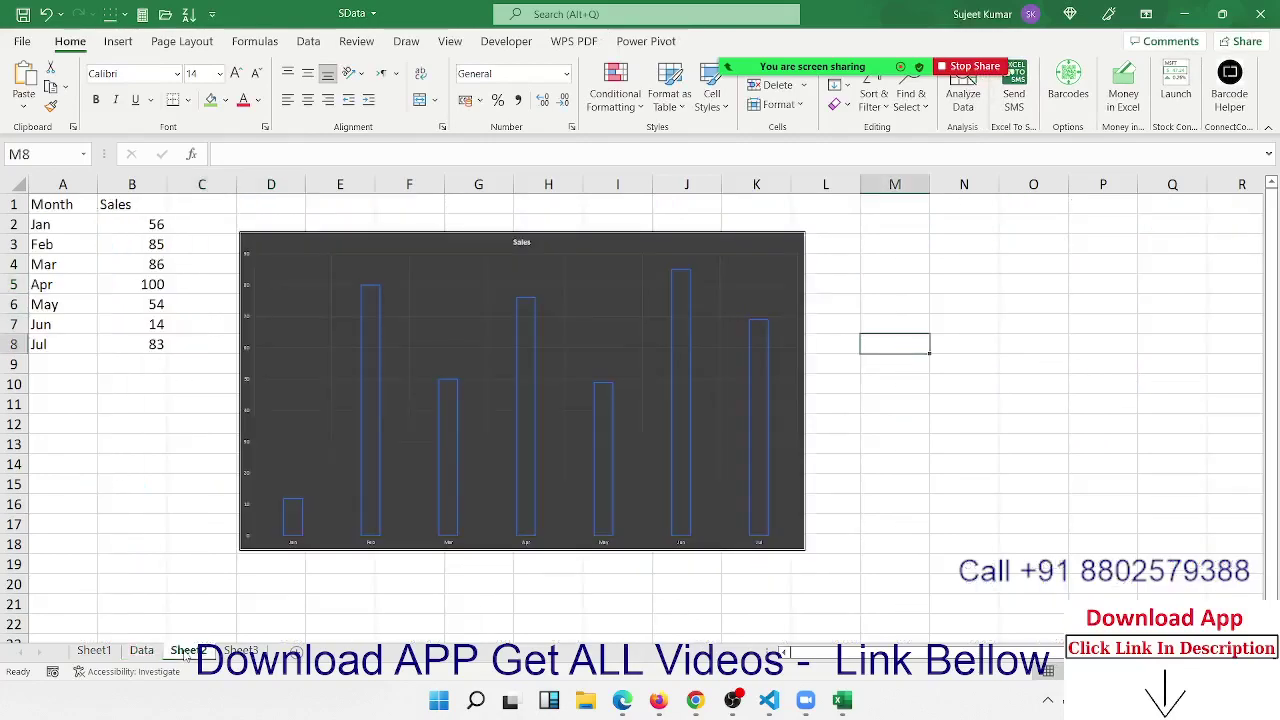
click(141, 651)
click(178, 188)
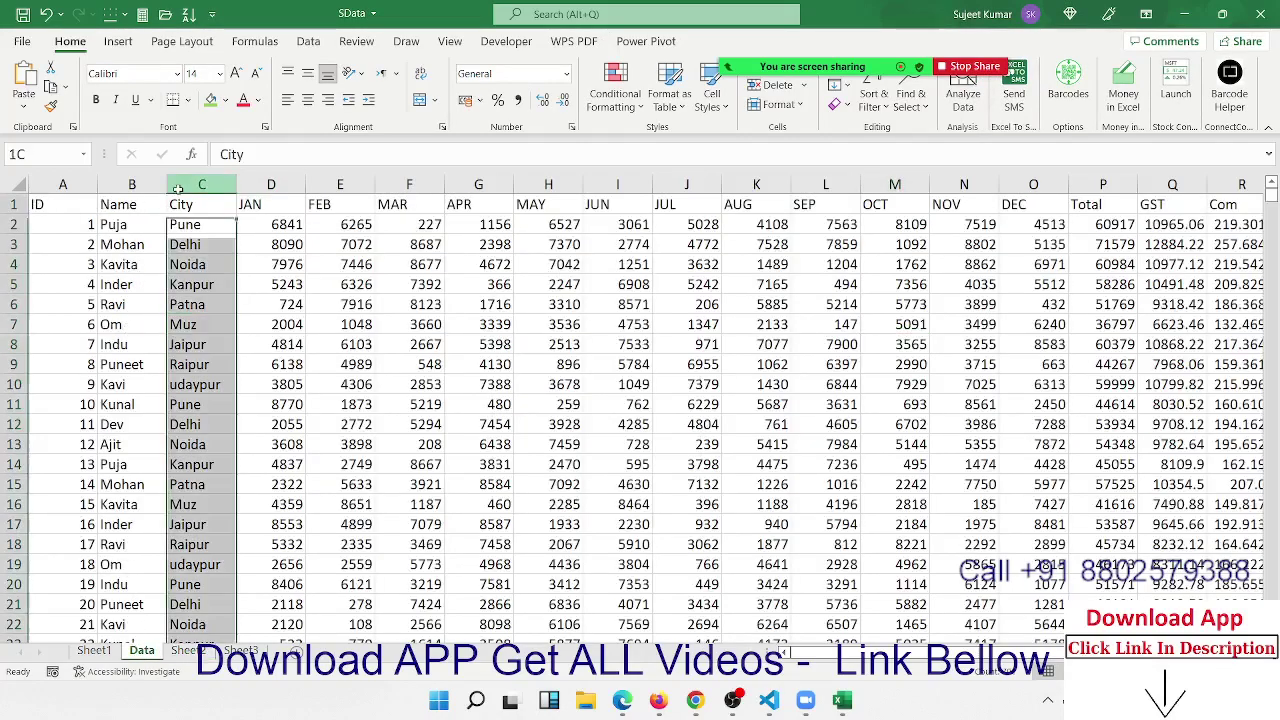
key(ctrl+c)
Delete Sheet2 and Sheet3 together as a grouped selection
click(192, 652)
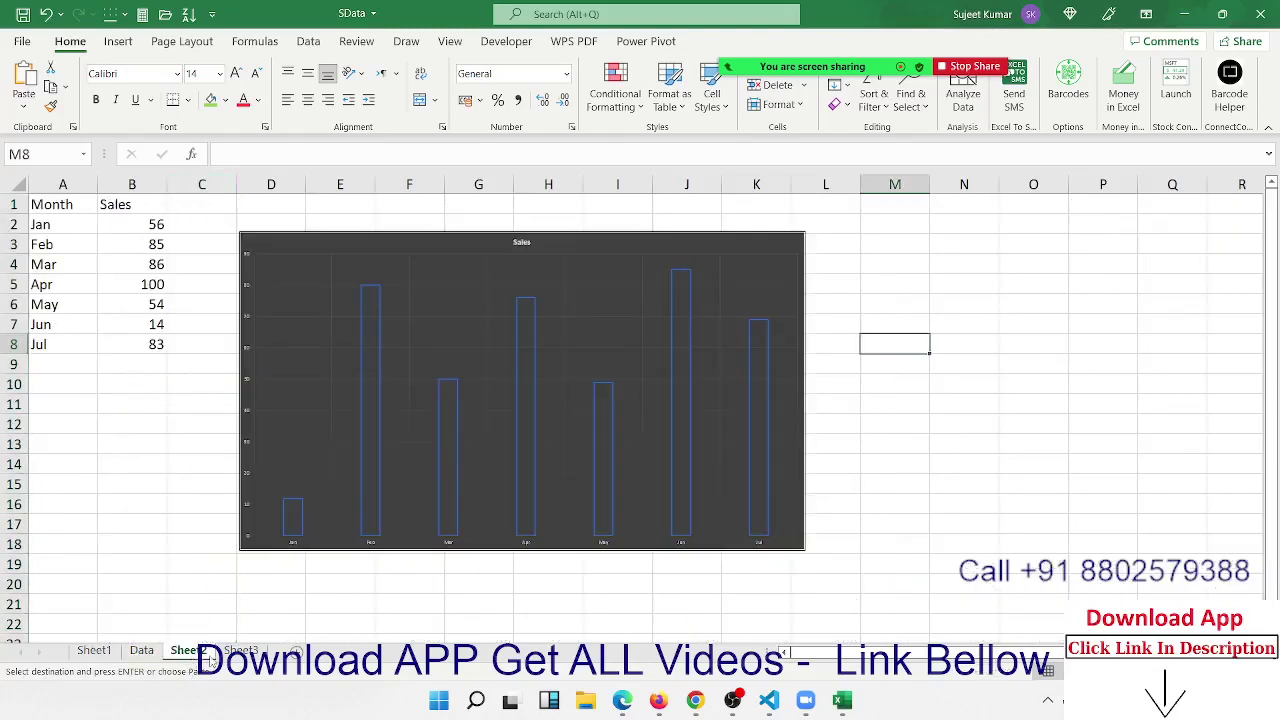
shift+click(240, 651)
right_click(228, 651)
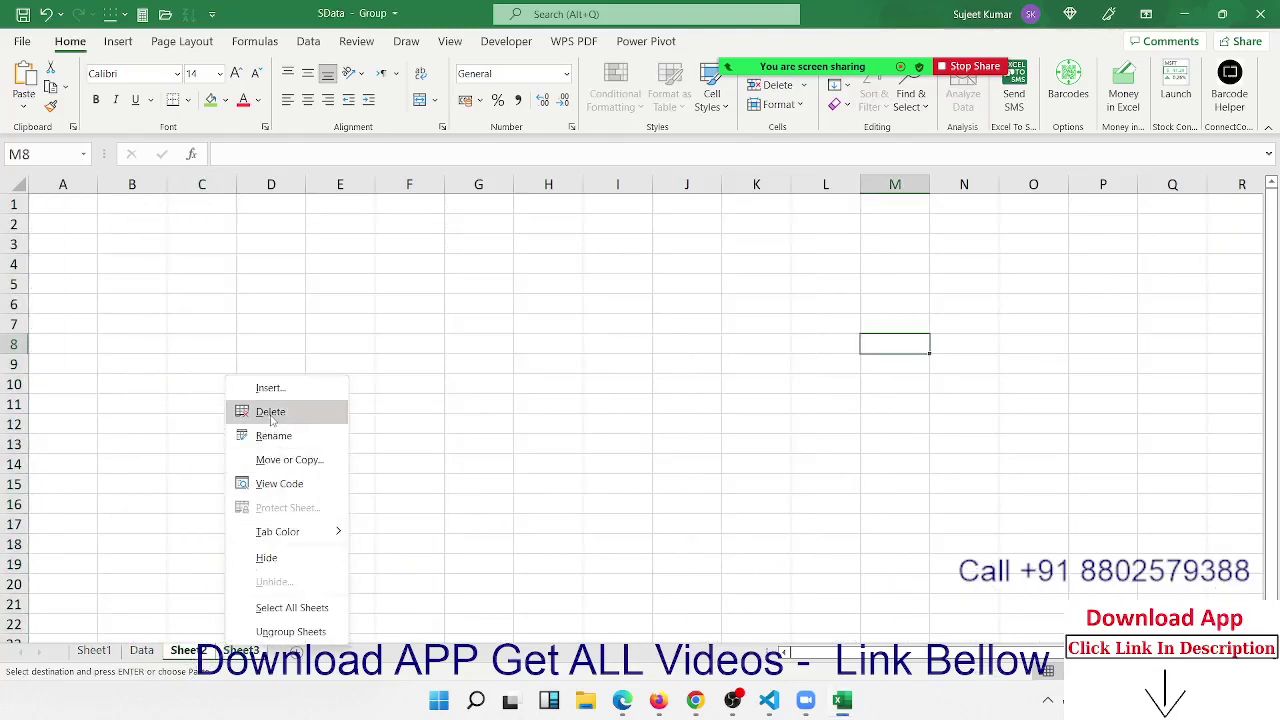
click(270, 414)
click(614, 394)
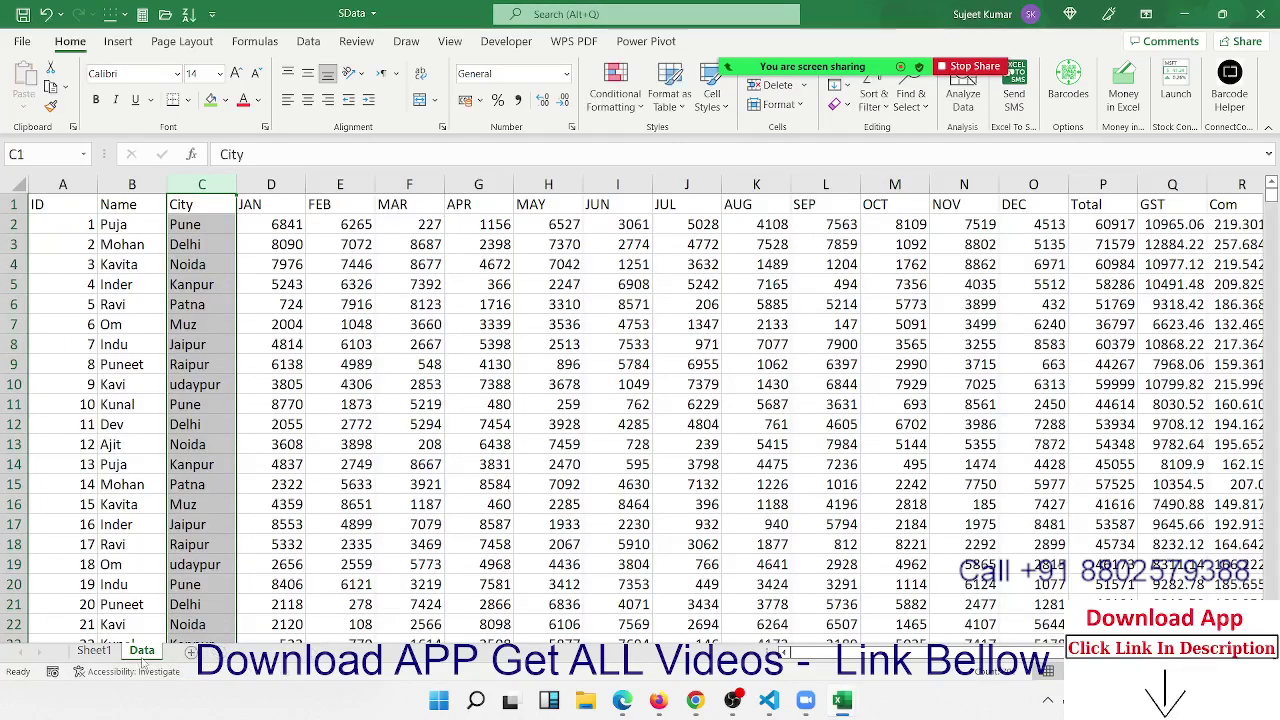
Delete the empty pivot Sheet1, recopy the City column and add a new blank sheet
click(104, 651)
right_click(105, 651)
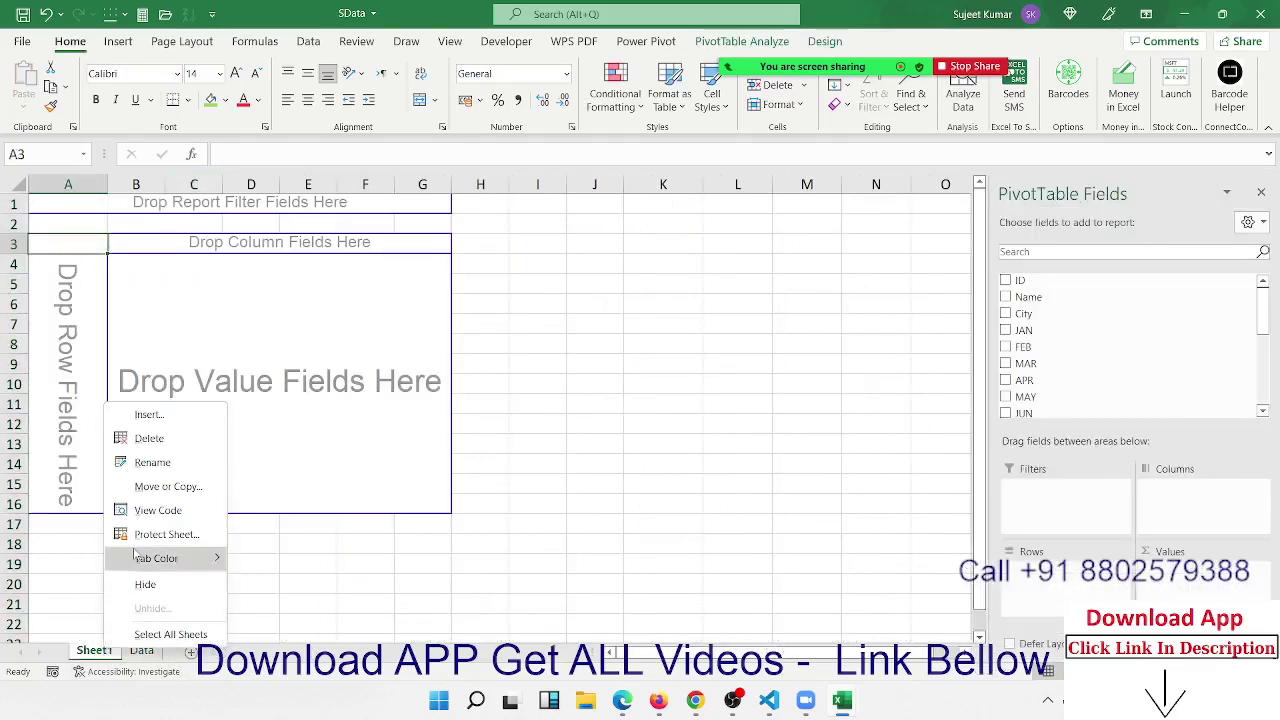
click(145, 440)
click(614, 394)
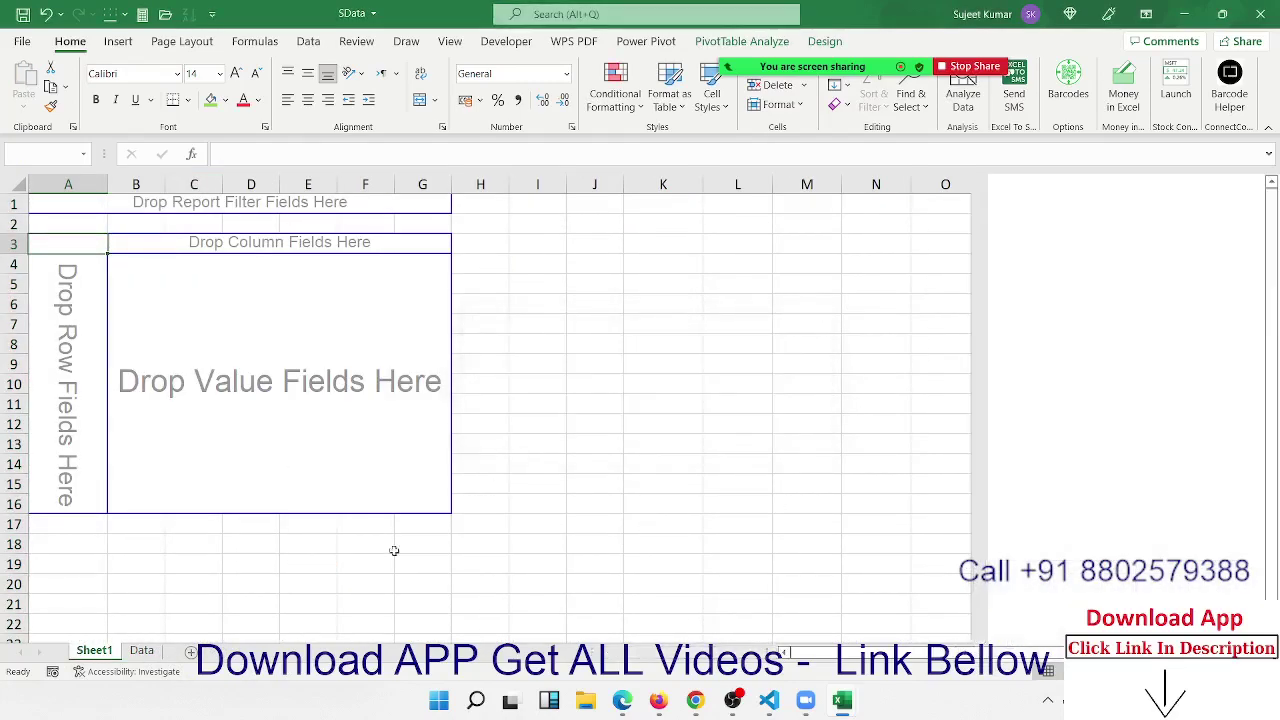
key(ctrl+c)
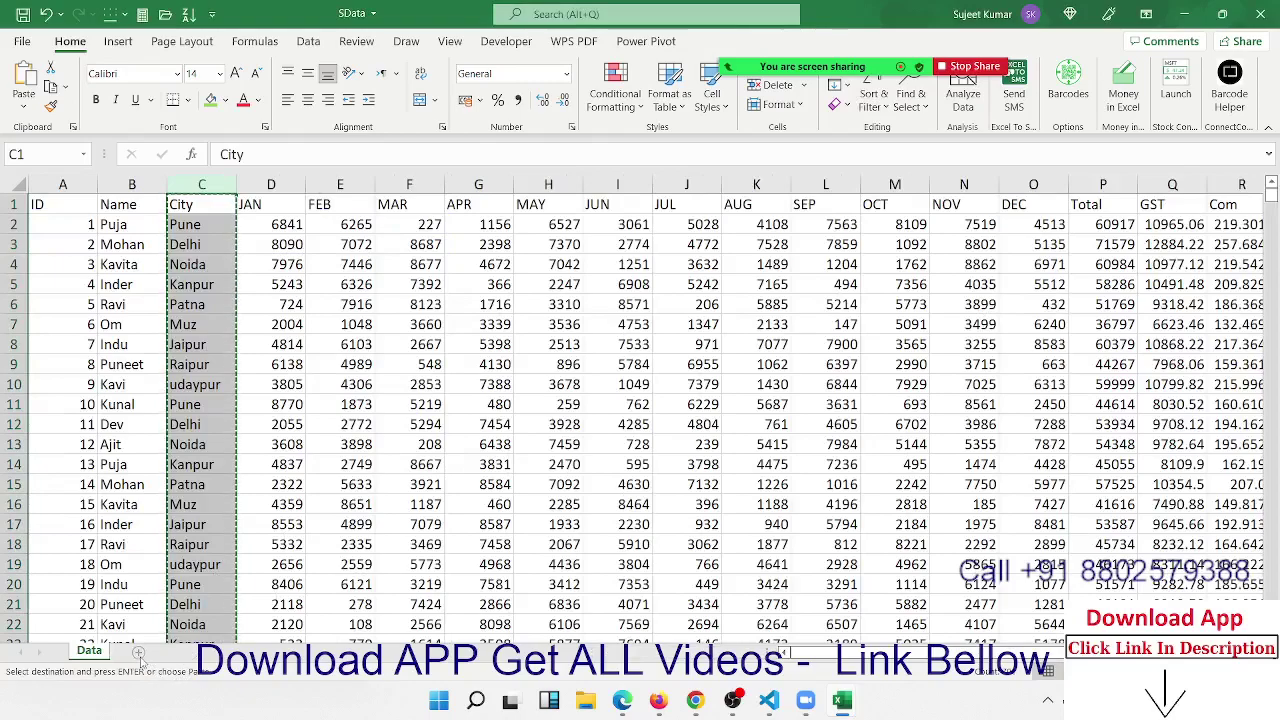
click(138, 651)
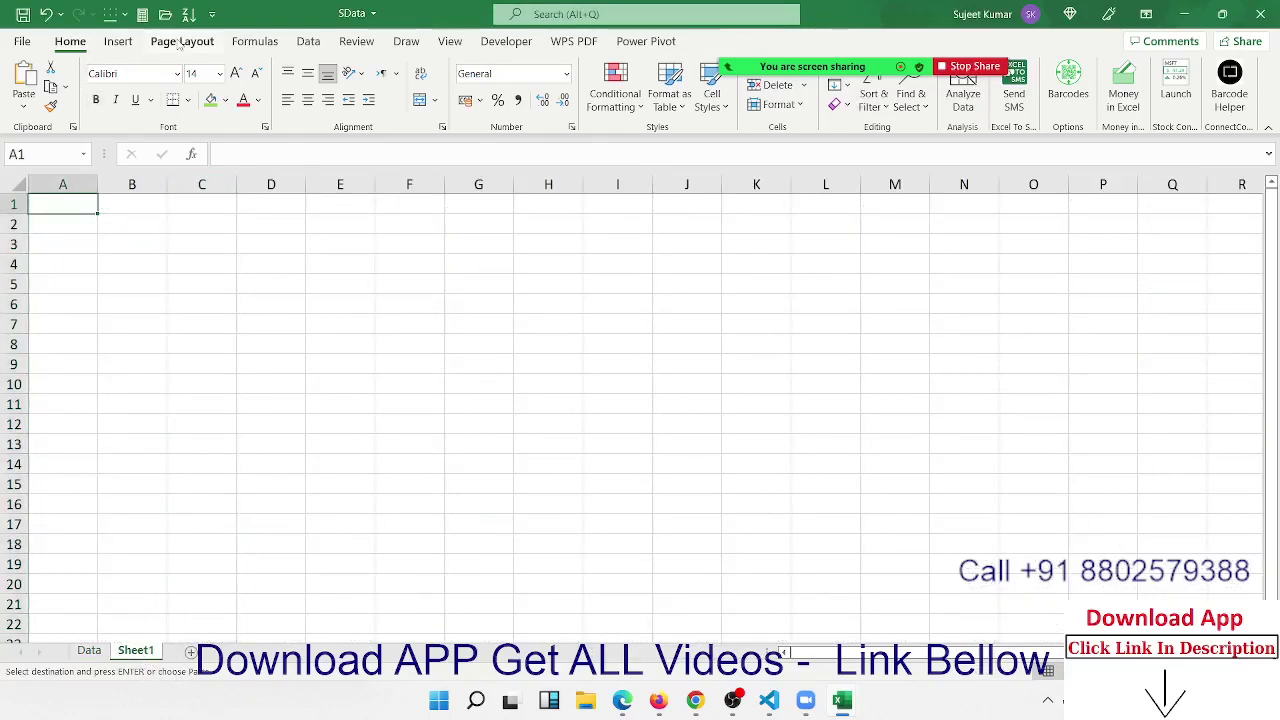
Paste the City column into column A and remove duplicate cities
click(309, 43)
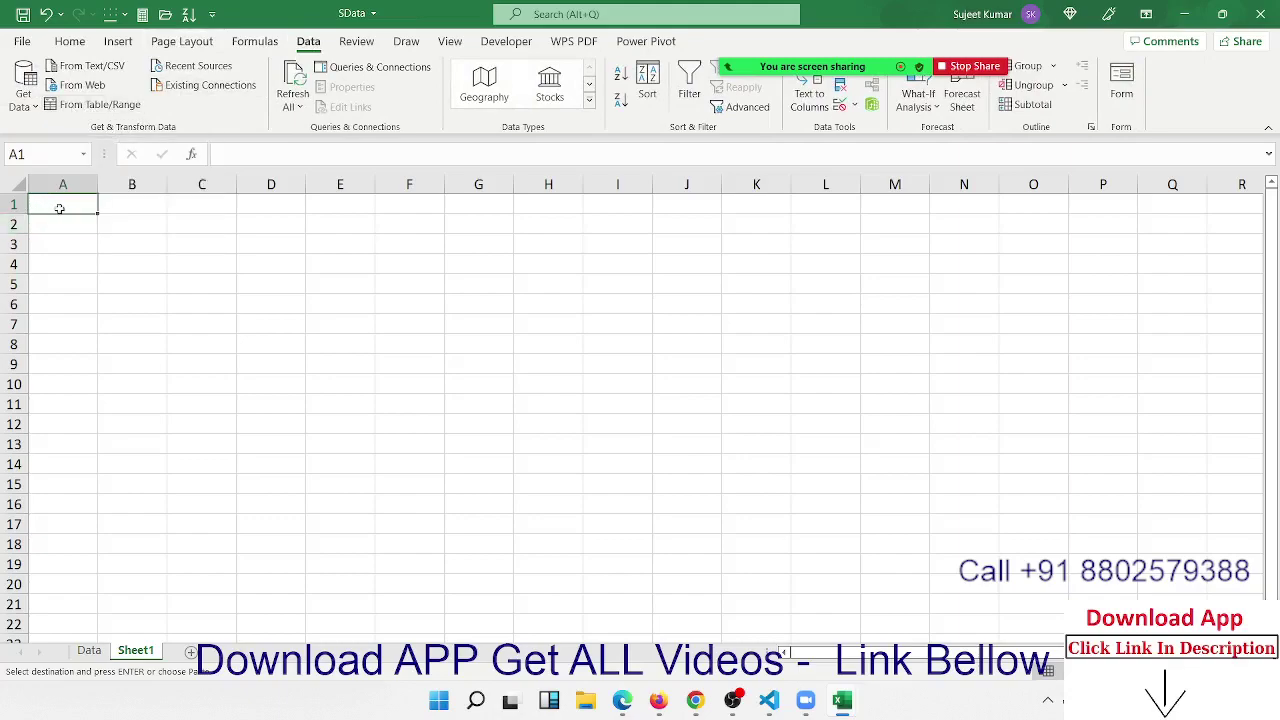
key(ctrl+v)
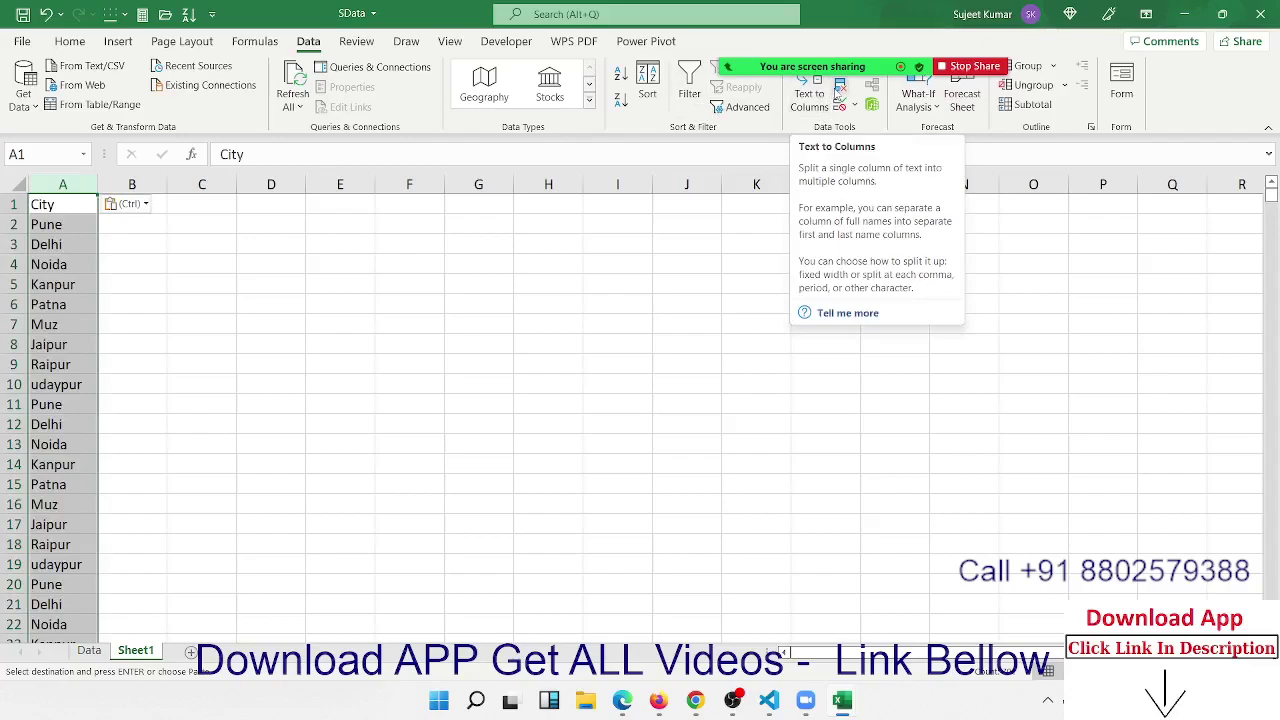
click(840, 106)
click(662, 506)
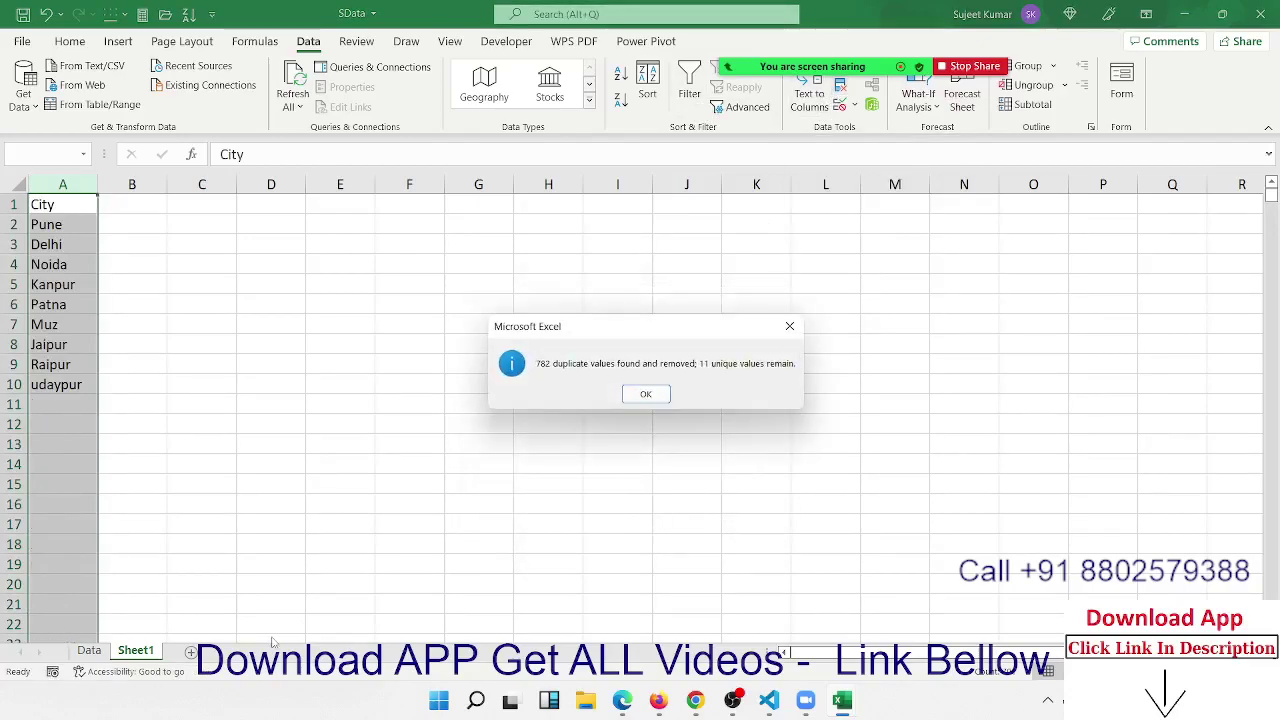
click(658, 397)
Copy the JAN–DEC headers from the Data sheet into B1:M1 of Sheet1
click(89, 650)
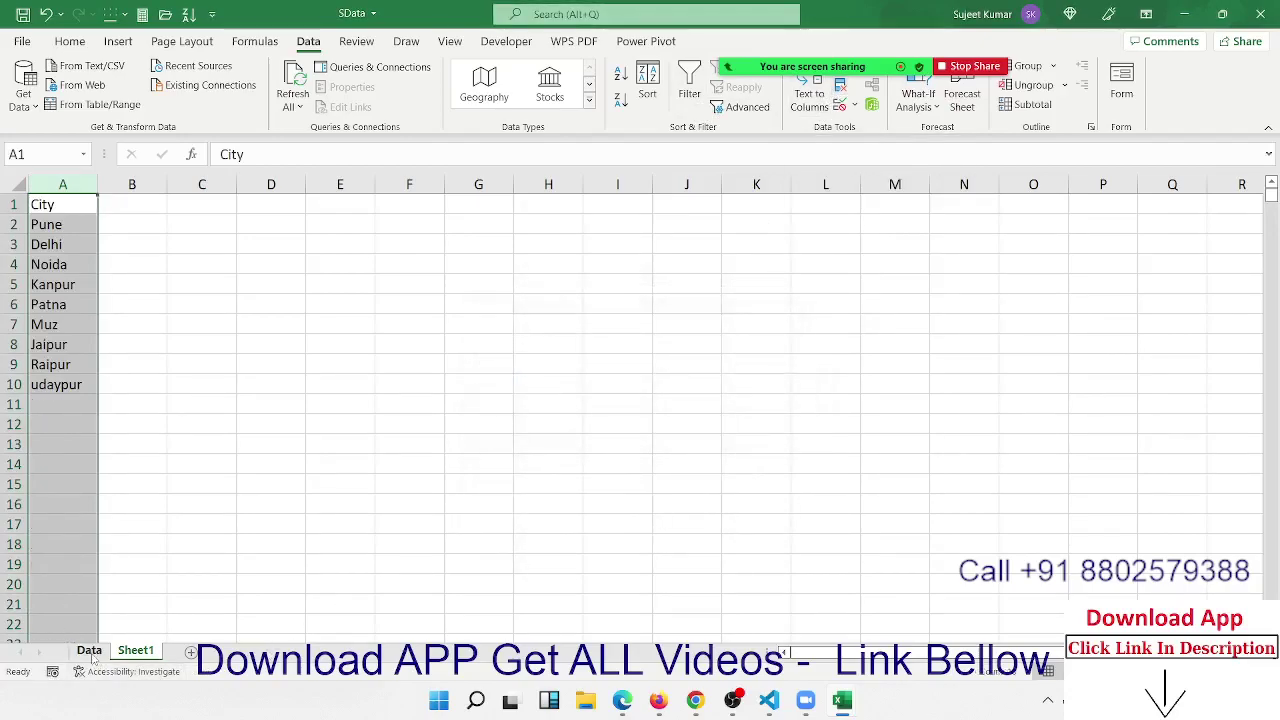
drag(272, 208, 1040, 184)
key(ctrl+c)
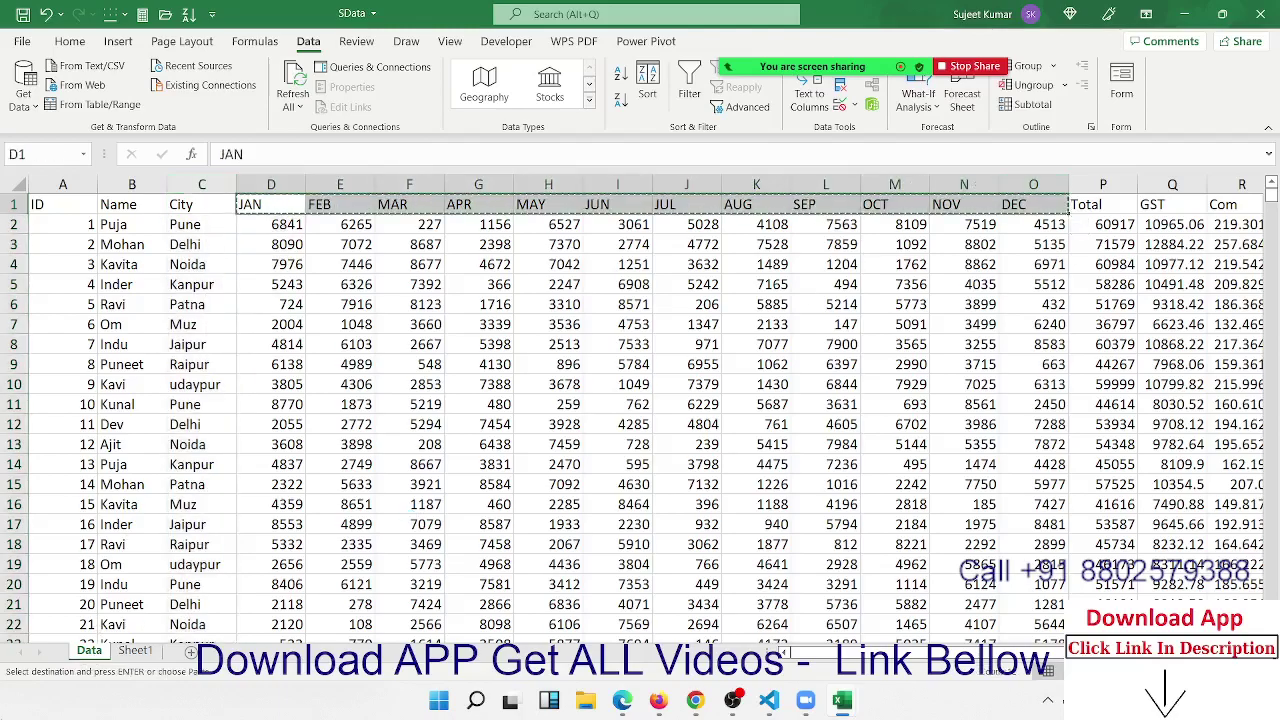
click(135, 651)
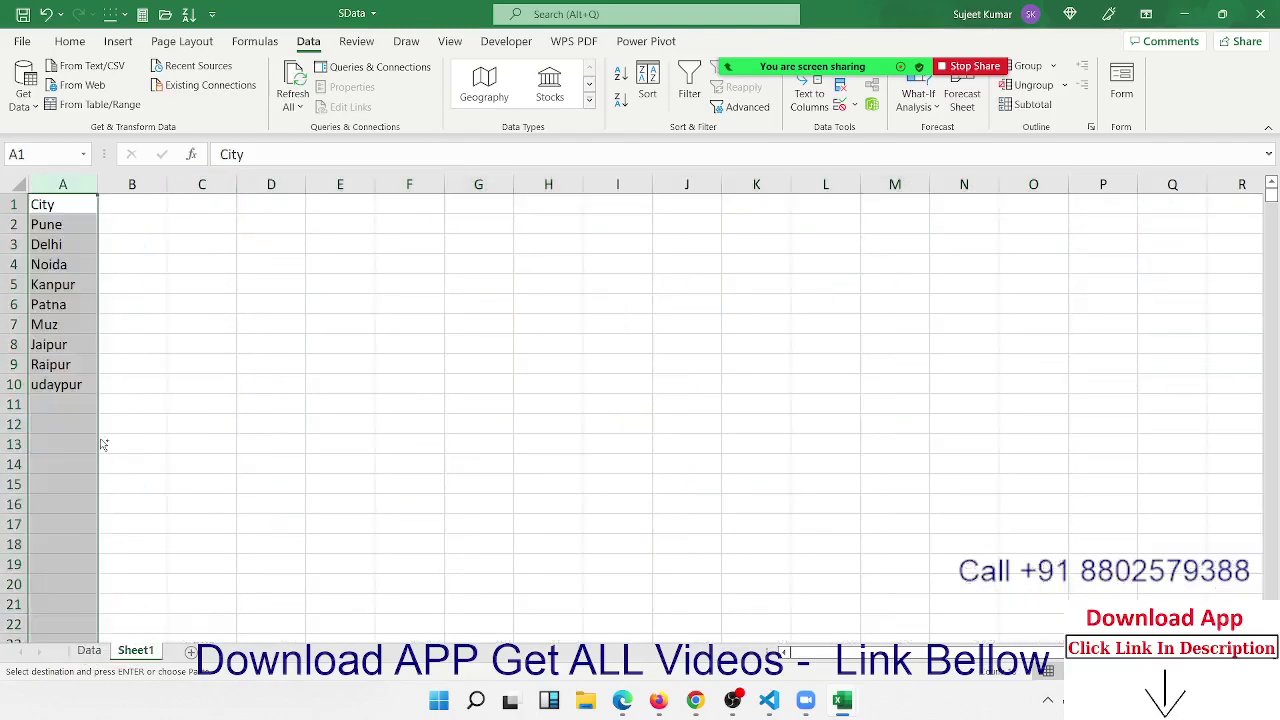
click(131, 204)
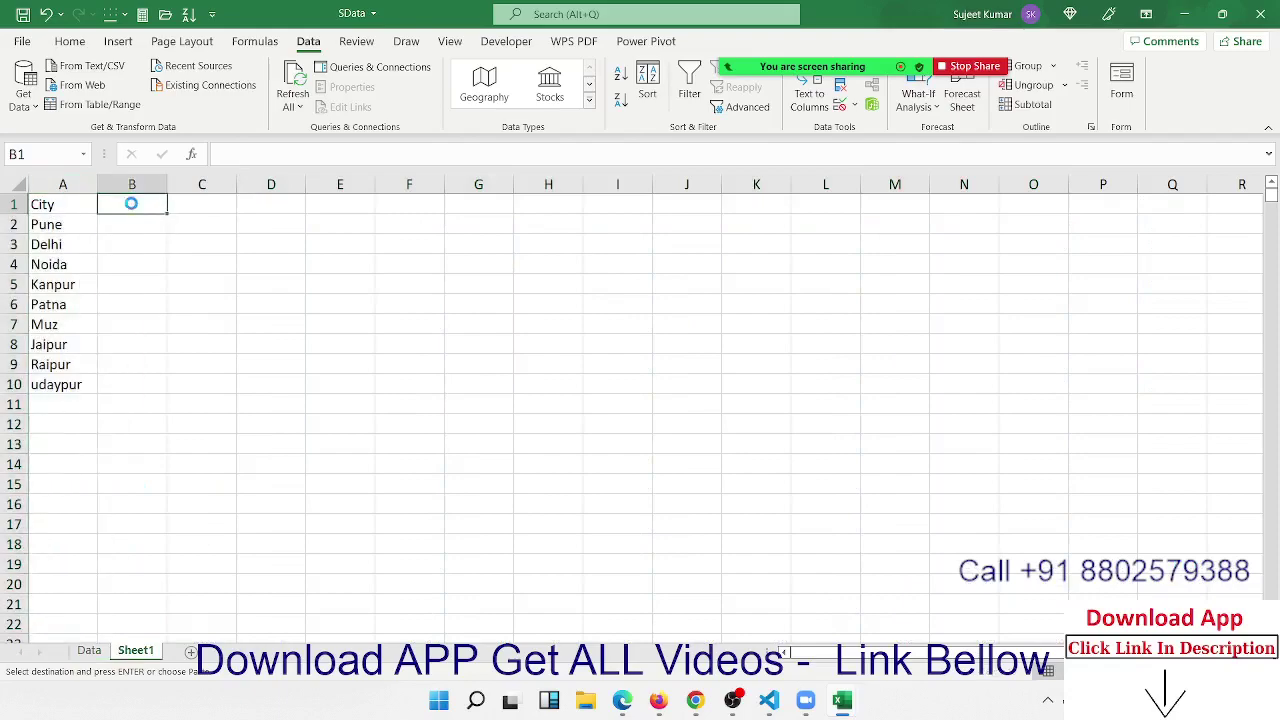
key(ctrl+v)
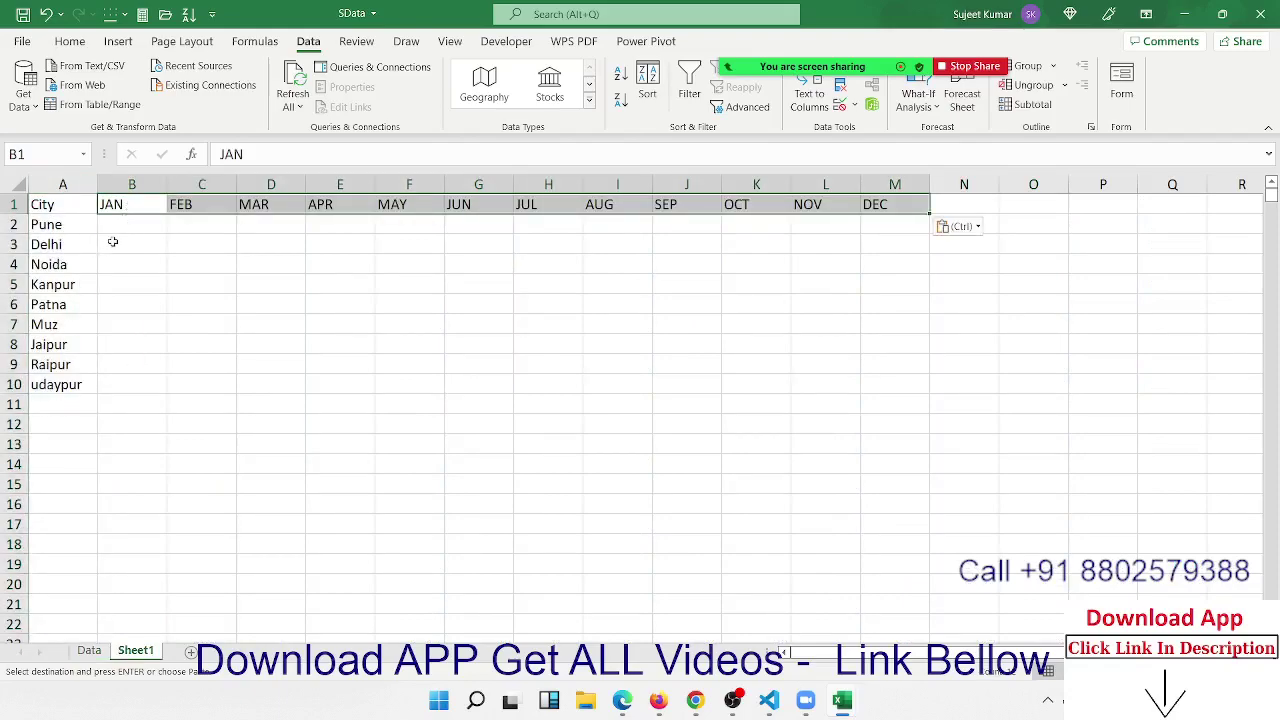
click(117, 228)
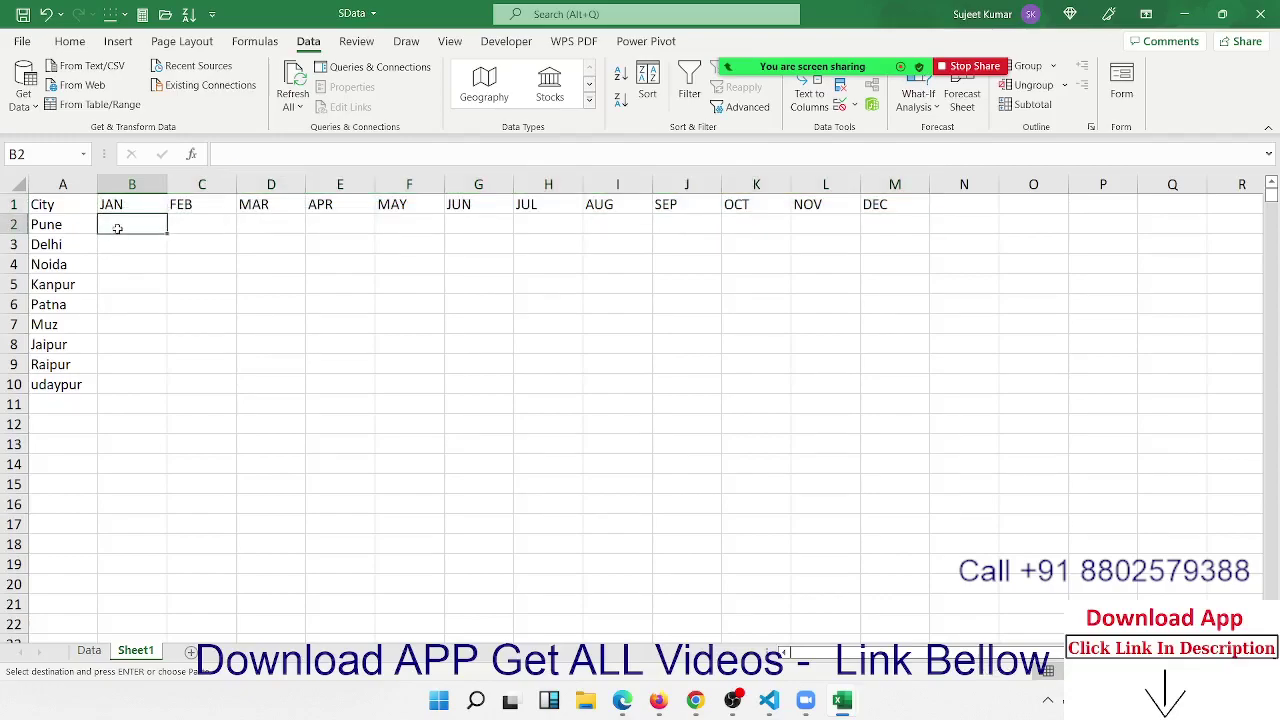
Enter =SUMIFS(Data!D:D,Data!B:B,"Puja",Data!C:C,Sheet1!A2) in B2 for Pune's JAN total
text(=sum)
key(Down)
key(Down)
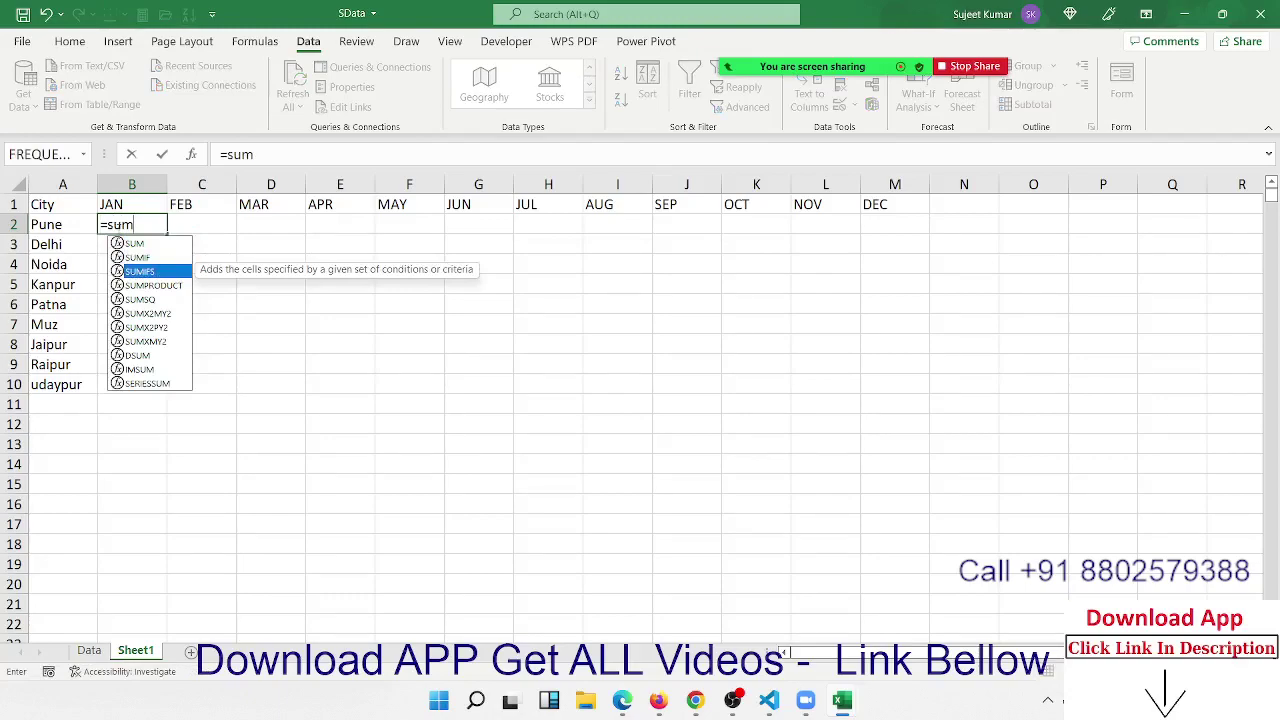
key(Tab)
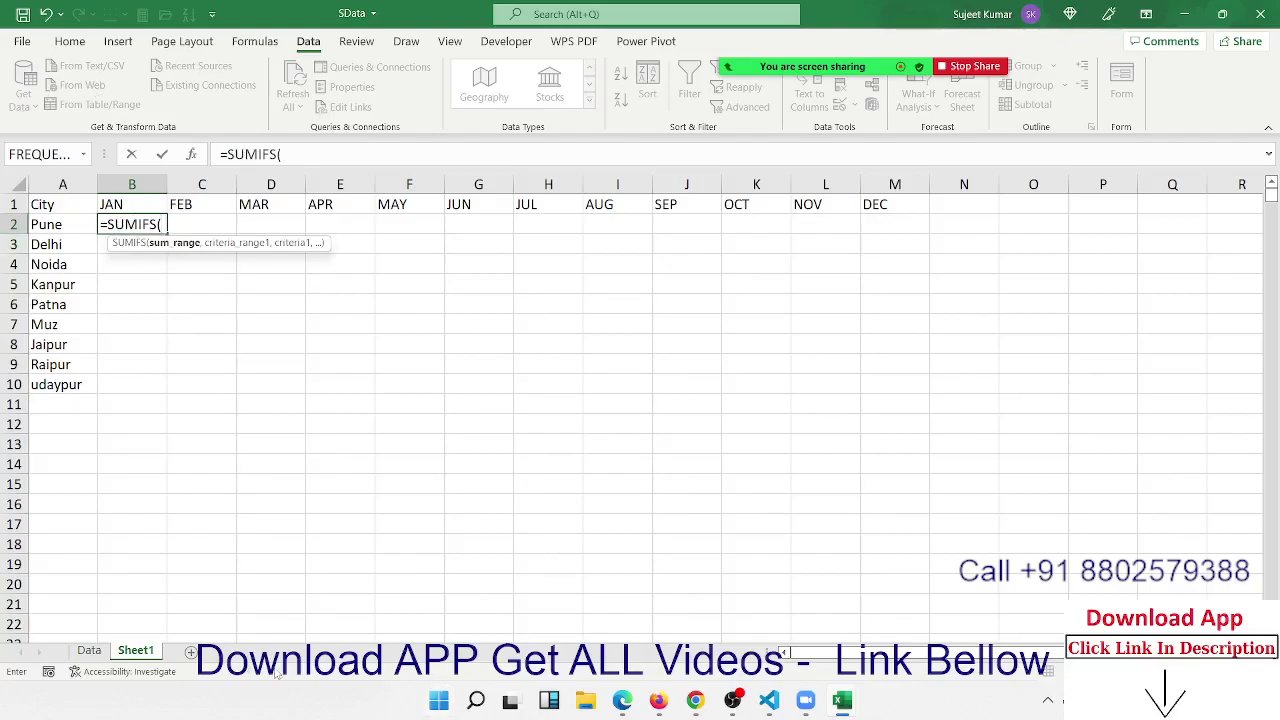
click(88, 651)
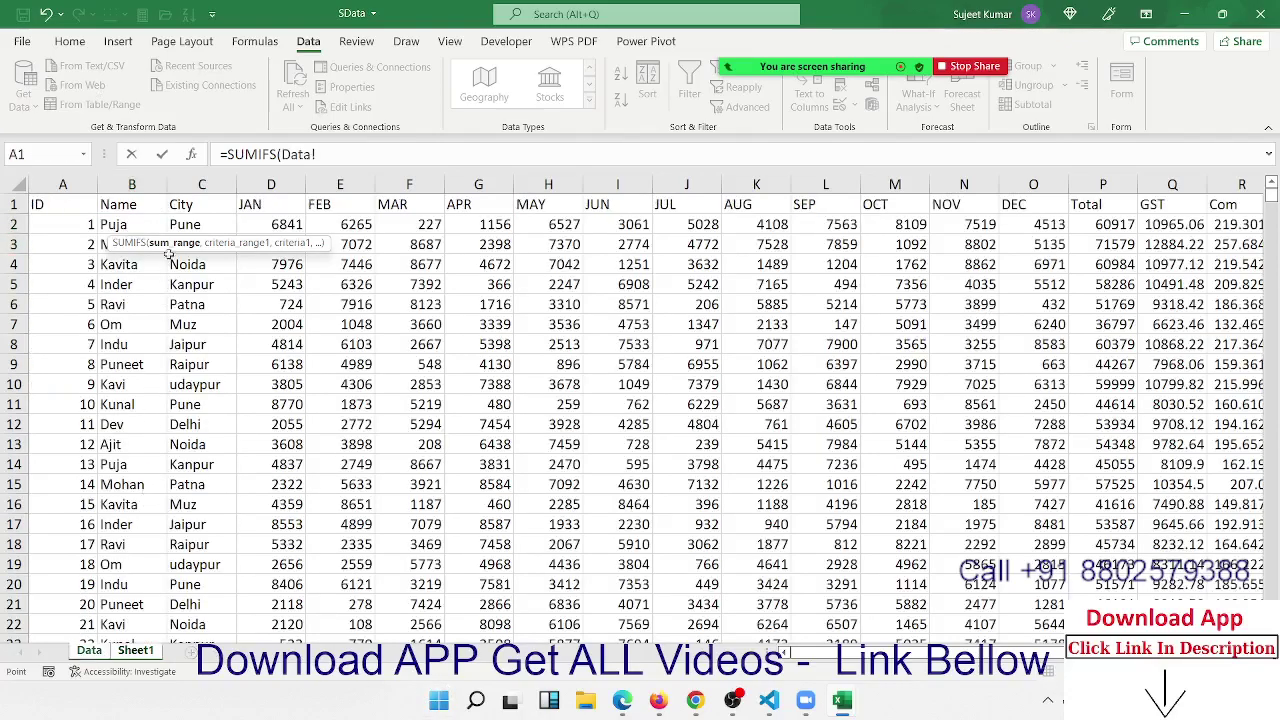
click(285, 193)
text(,)
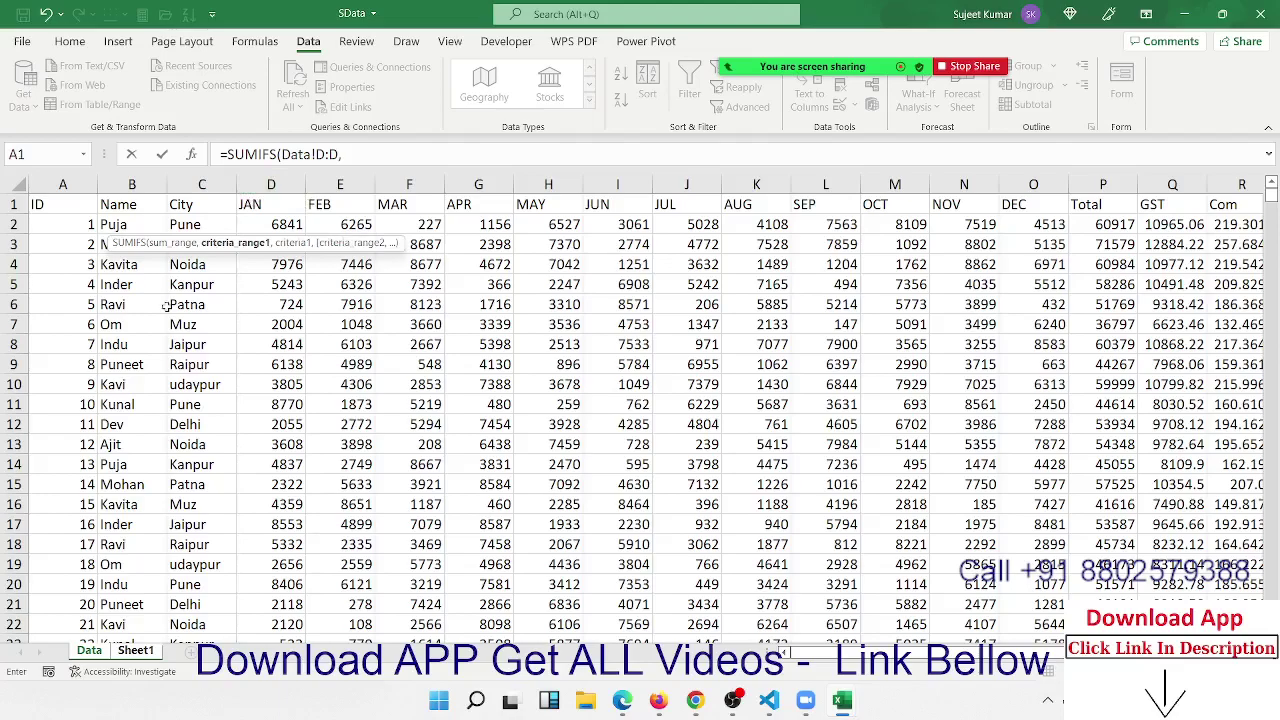
click(133, 185)
text(,")
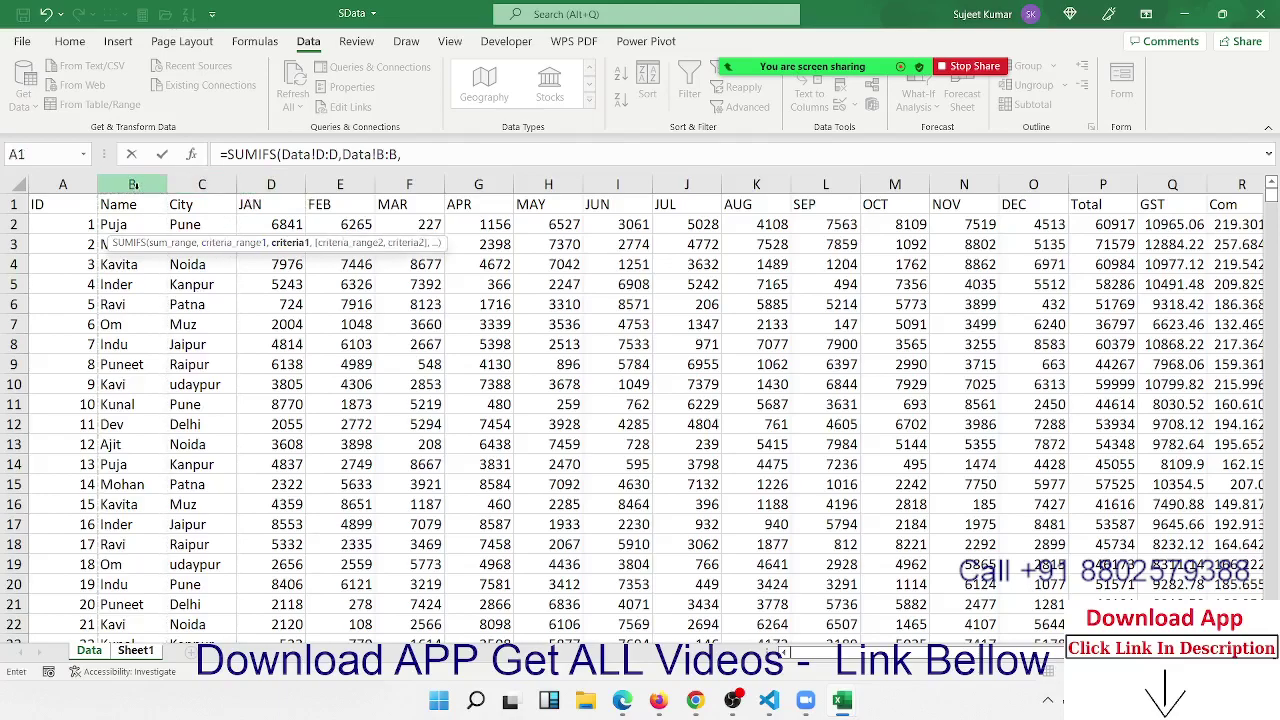
text(Puja")
text(,)
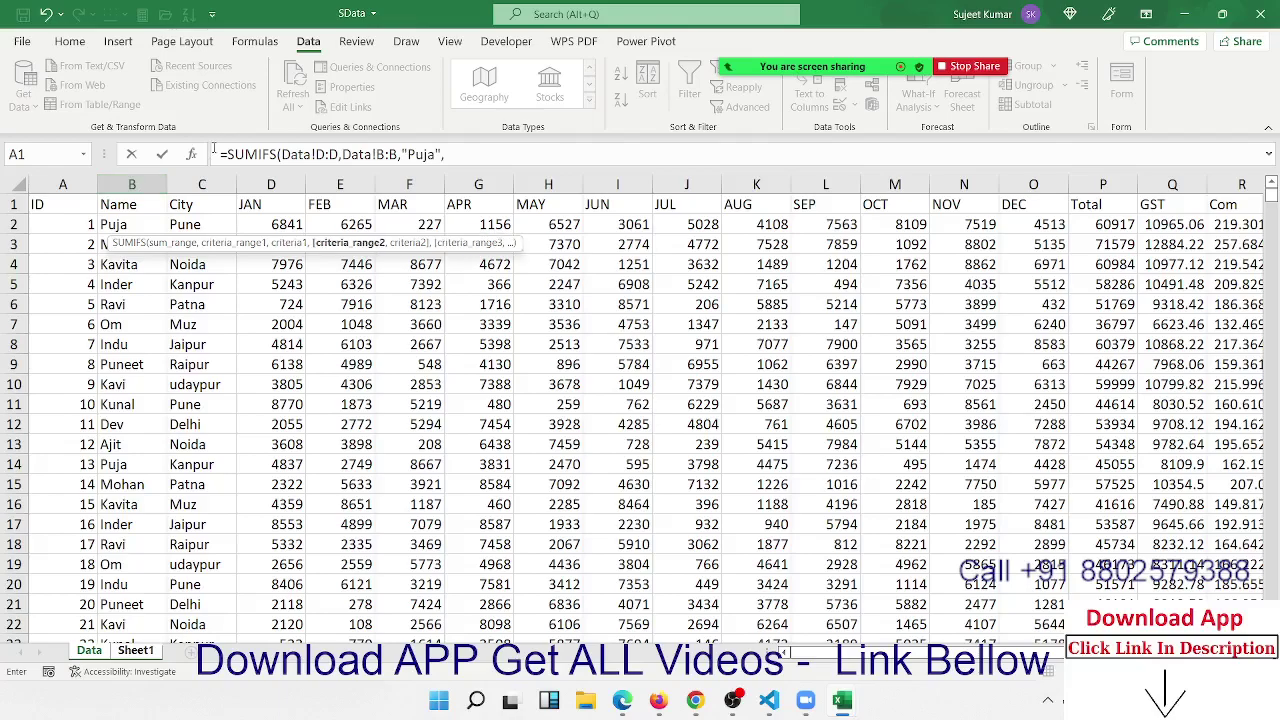
click(201, 185)
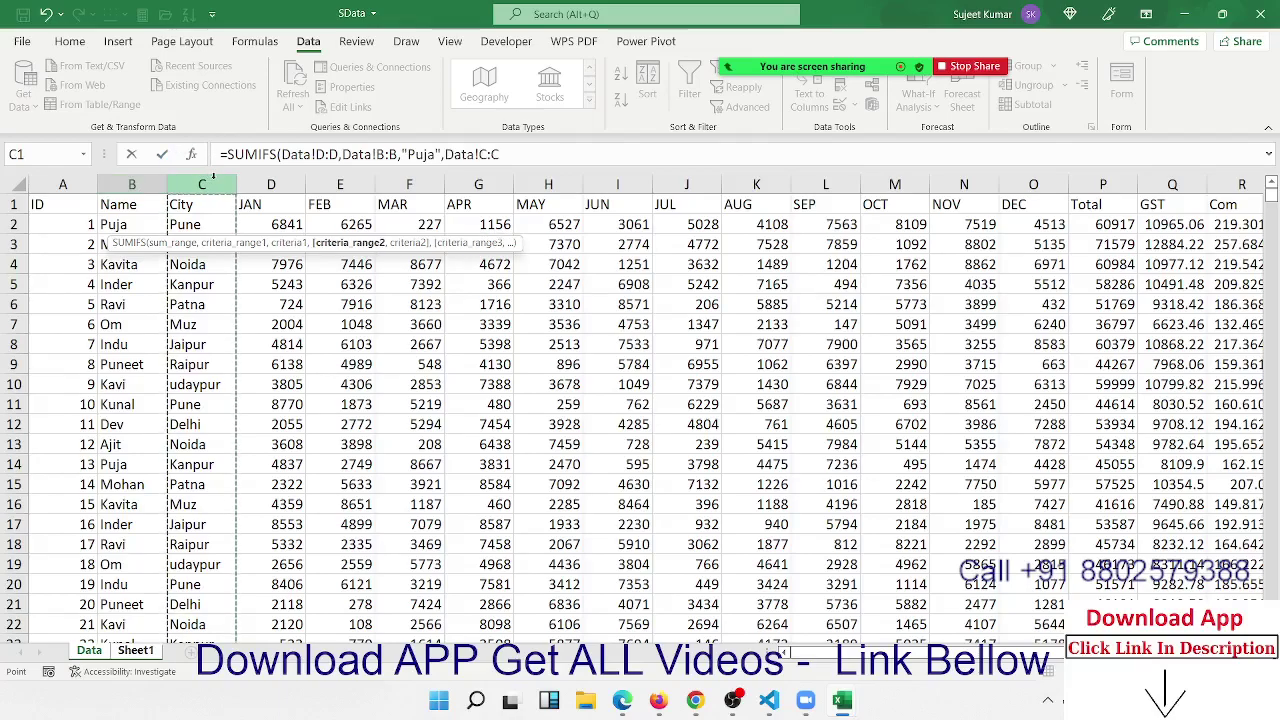
text(,)
click(135, 650)
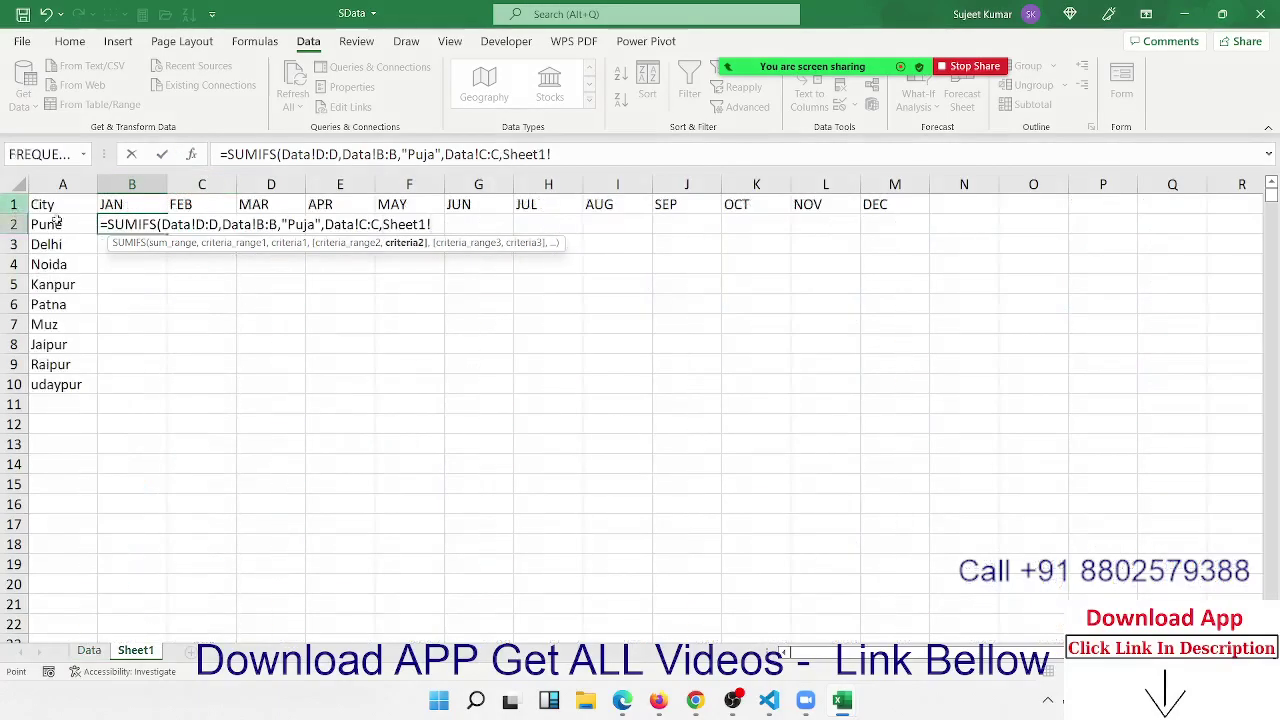
click(63, 224)
key(Return)
Make the formula's Name and City column references absolute ($B:$B, $C:$C) with F4
key(Up)
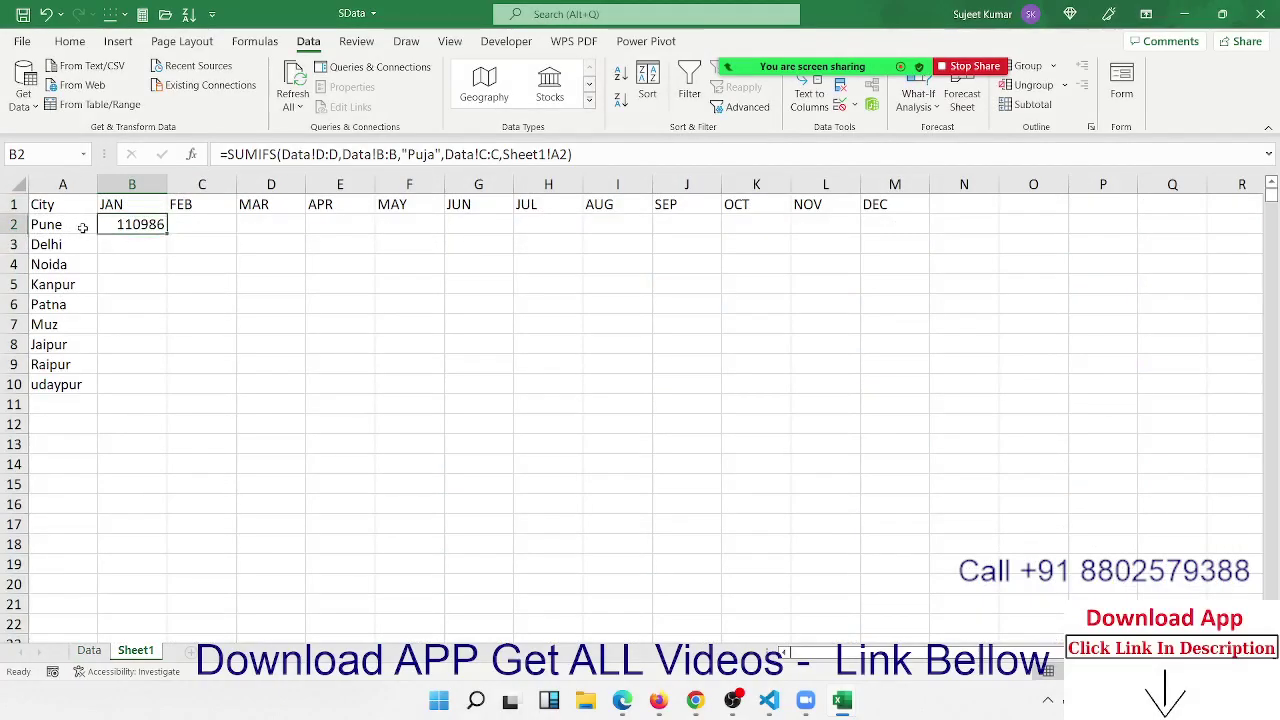
click(378, 154)
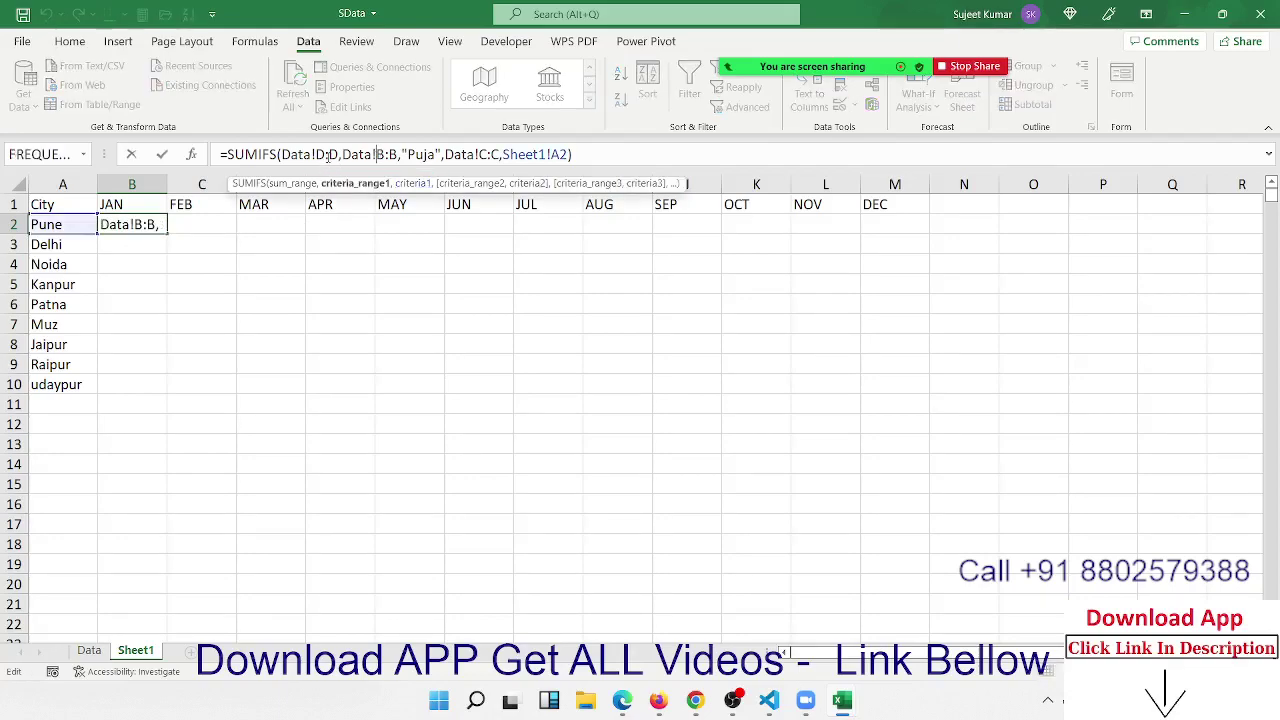
click(303, 154)
click(378, 154)
key(F4)
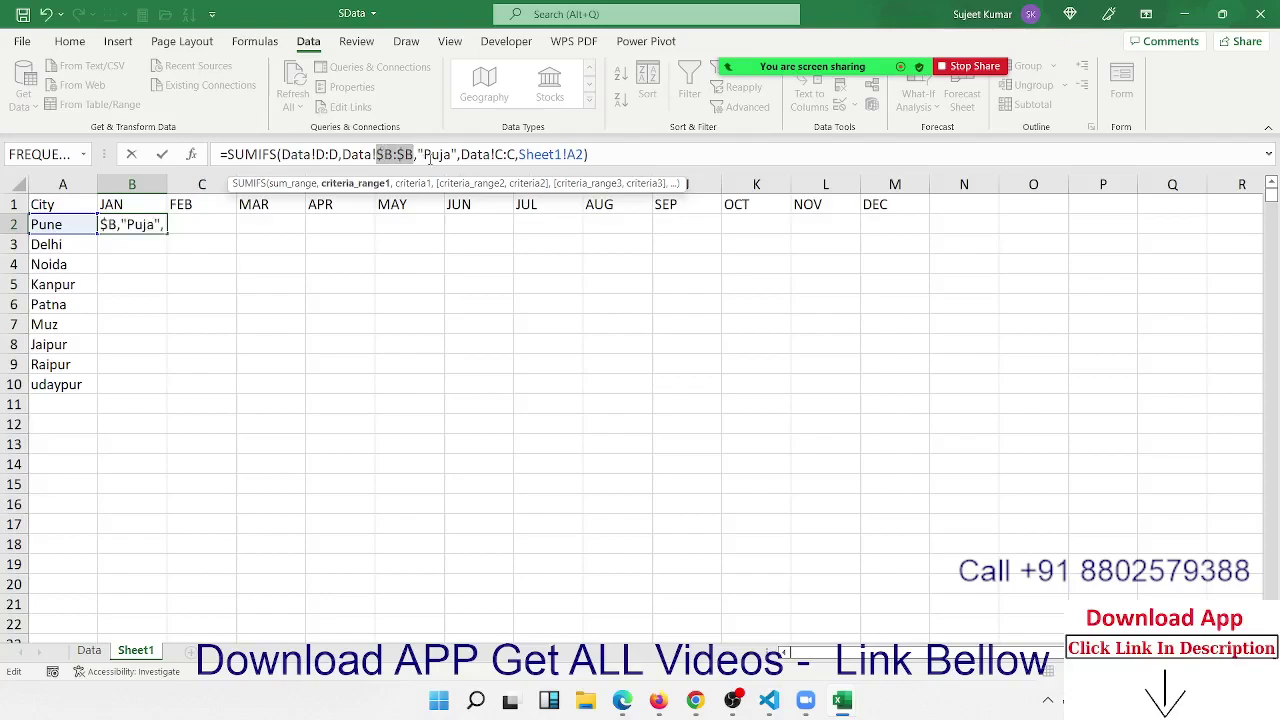
click(501, 154)
key(F4)
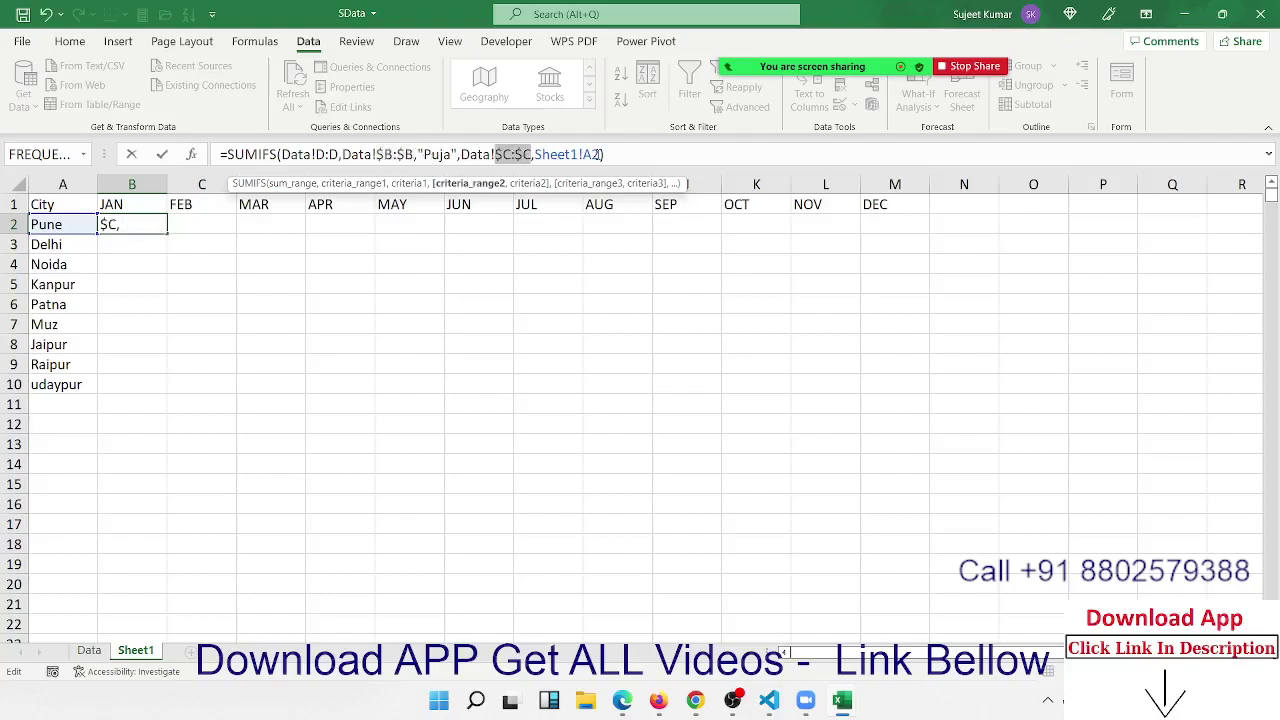
click(589, 154)
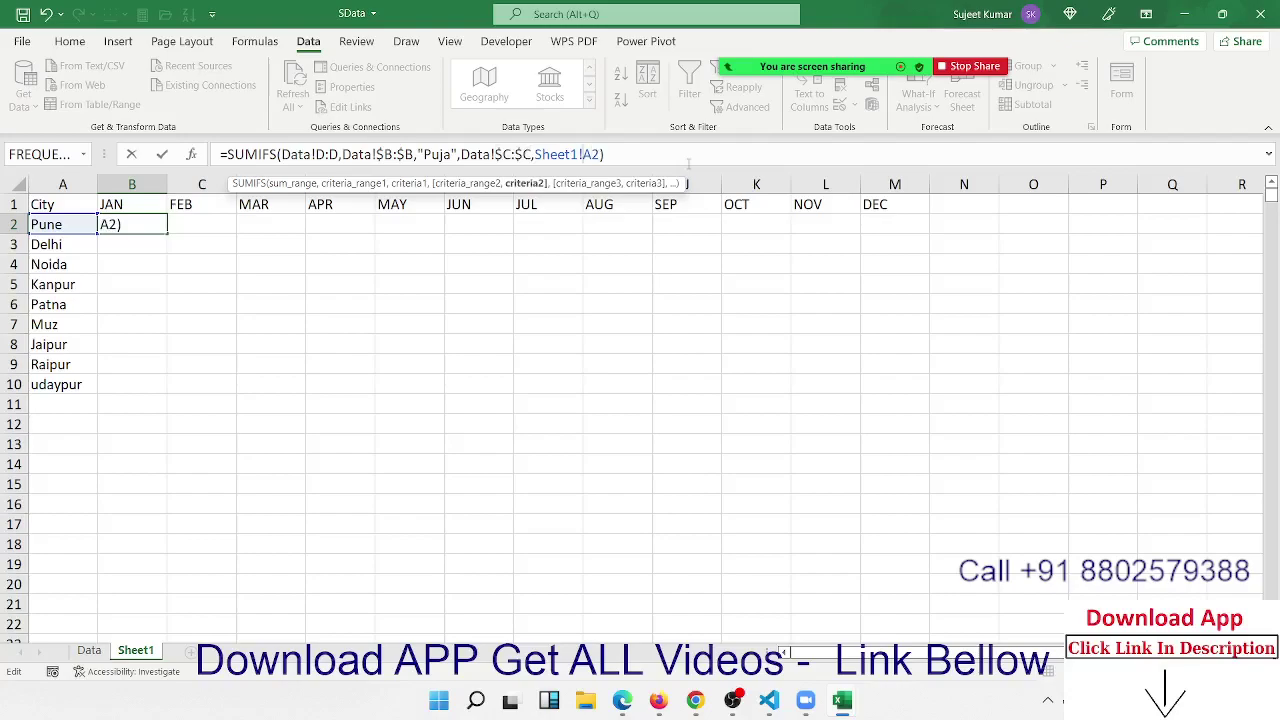
Lock column A as $A2, then fill the formula across and down B2:M10
text($)
key(Return)
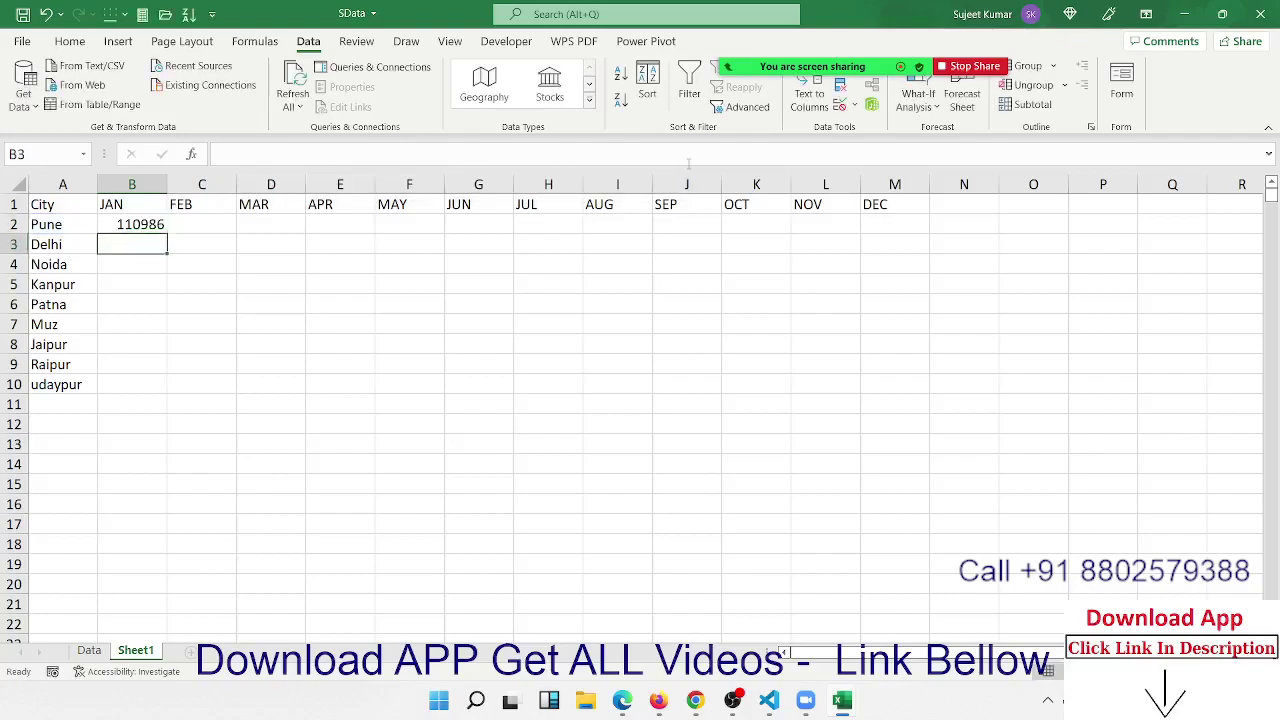
mouse_move(131, 224)
mouse_down()
mouse_move(686, 224)
mouse_move(895, 344)
mouse_move(895, 384)
mouse_up()
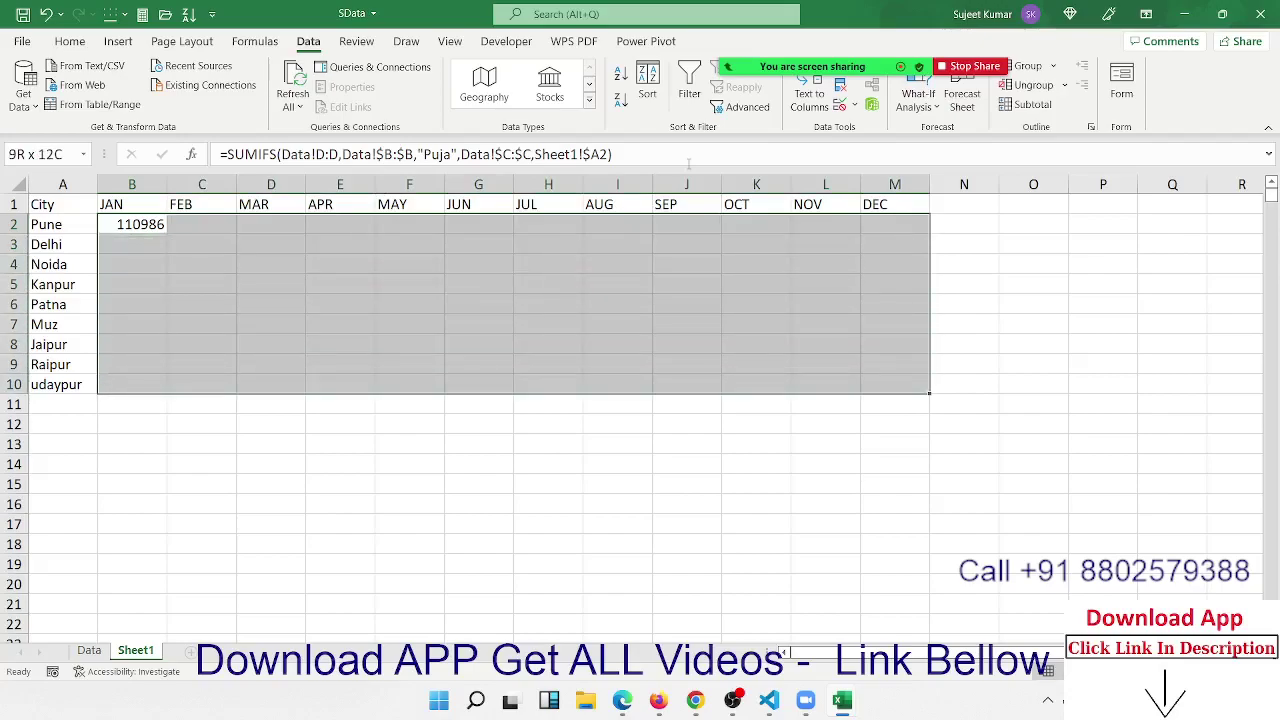
key(ctrl+r)
key(ctrl+d)
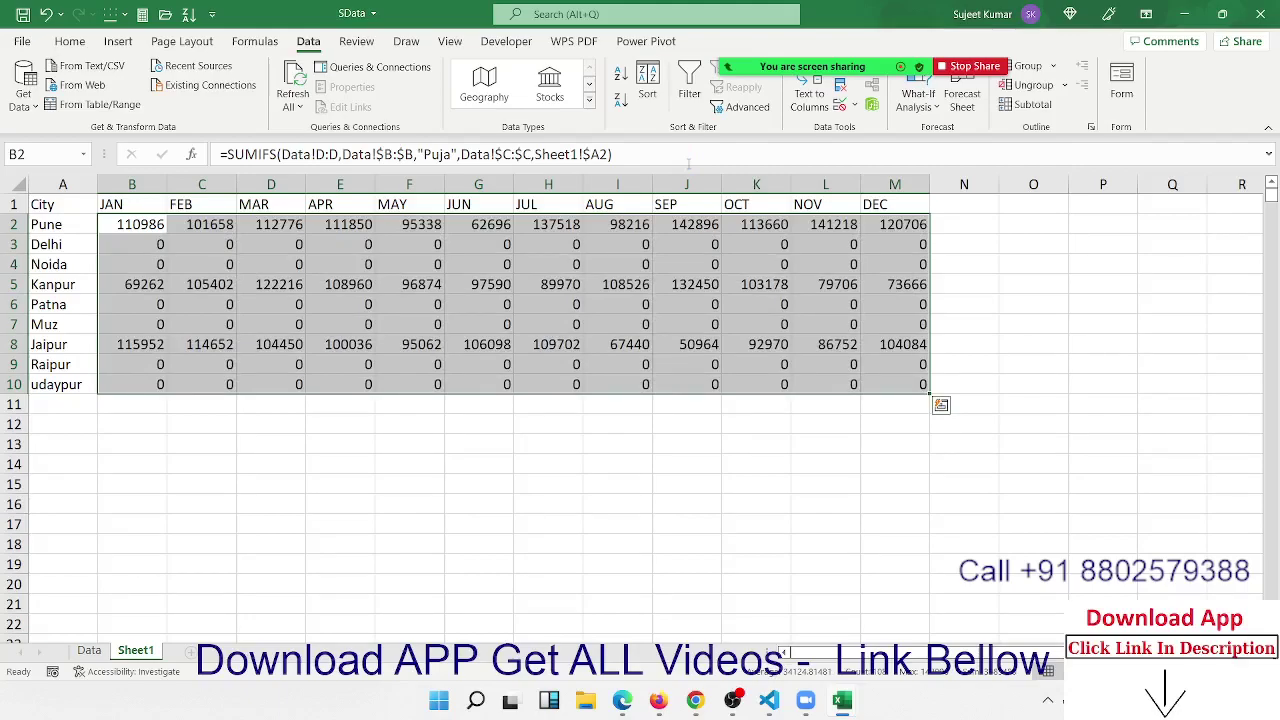
key(Down)
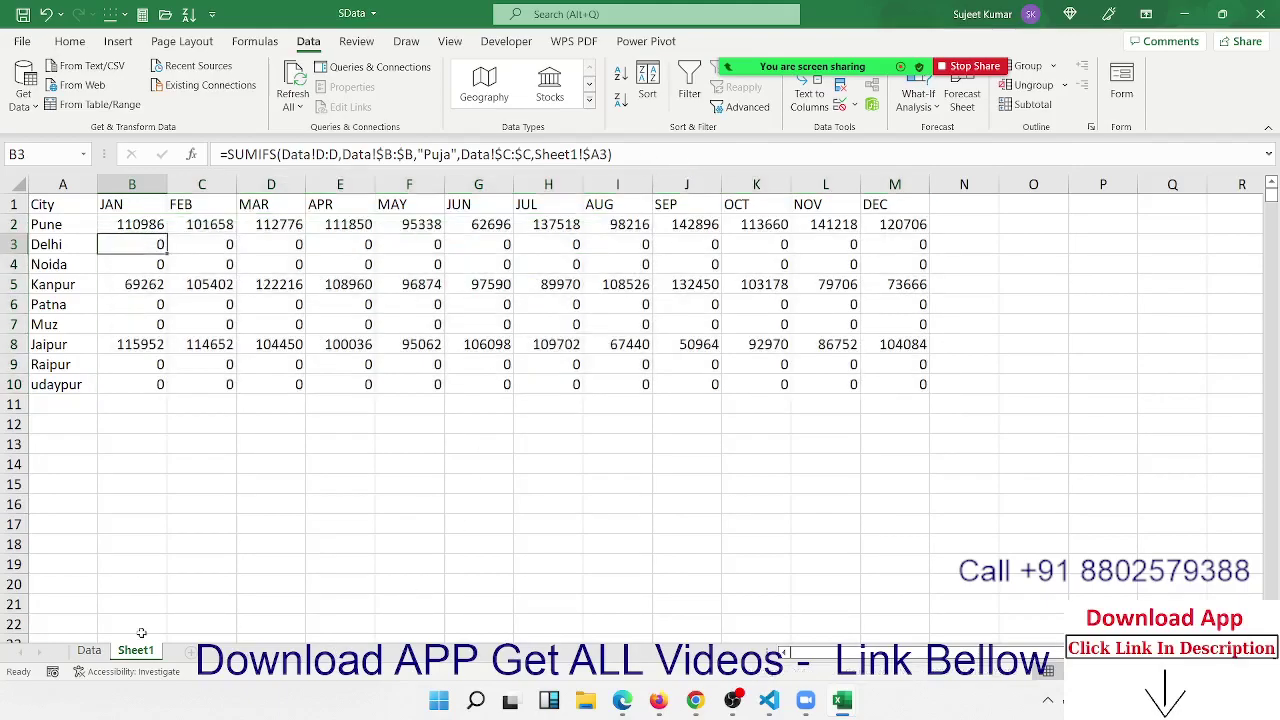
Rename Sheet1 to Puja
double_click(137, 651)
text(Puja)
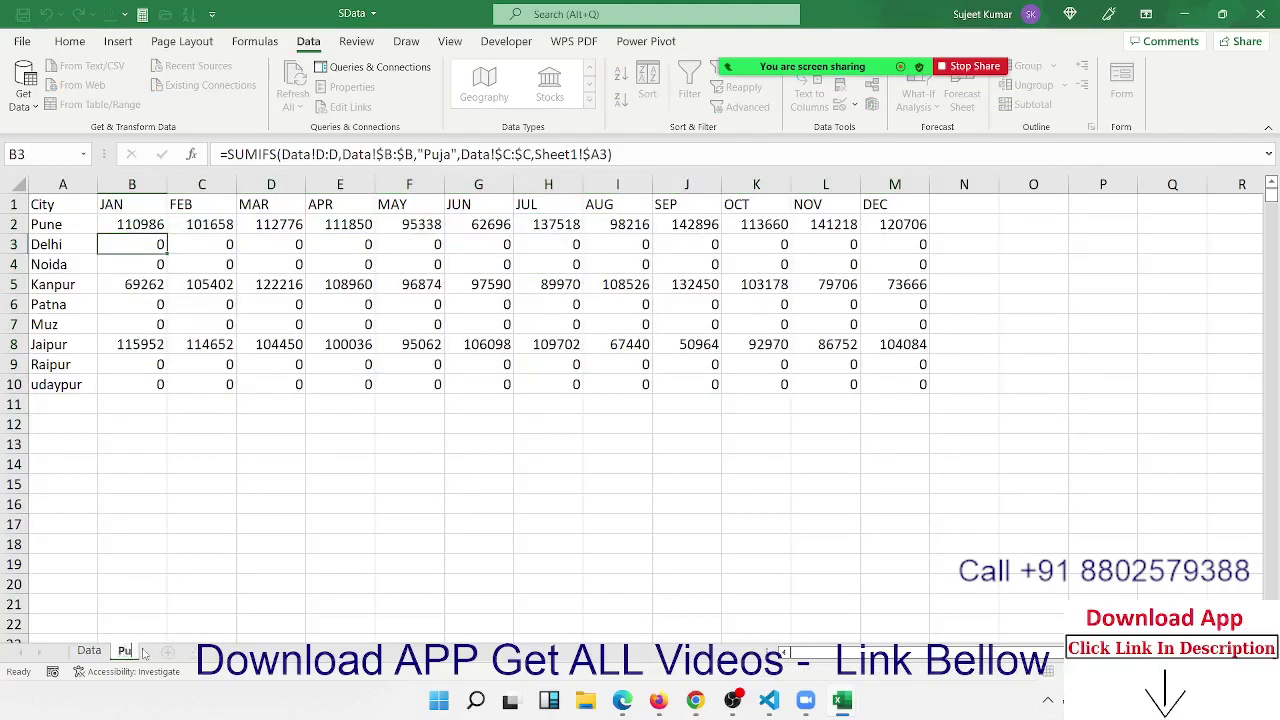
click(180, 590)
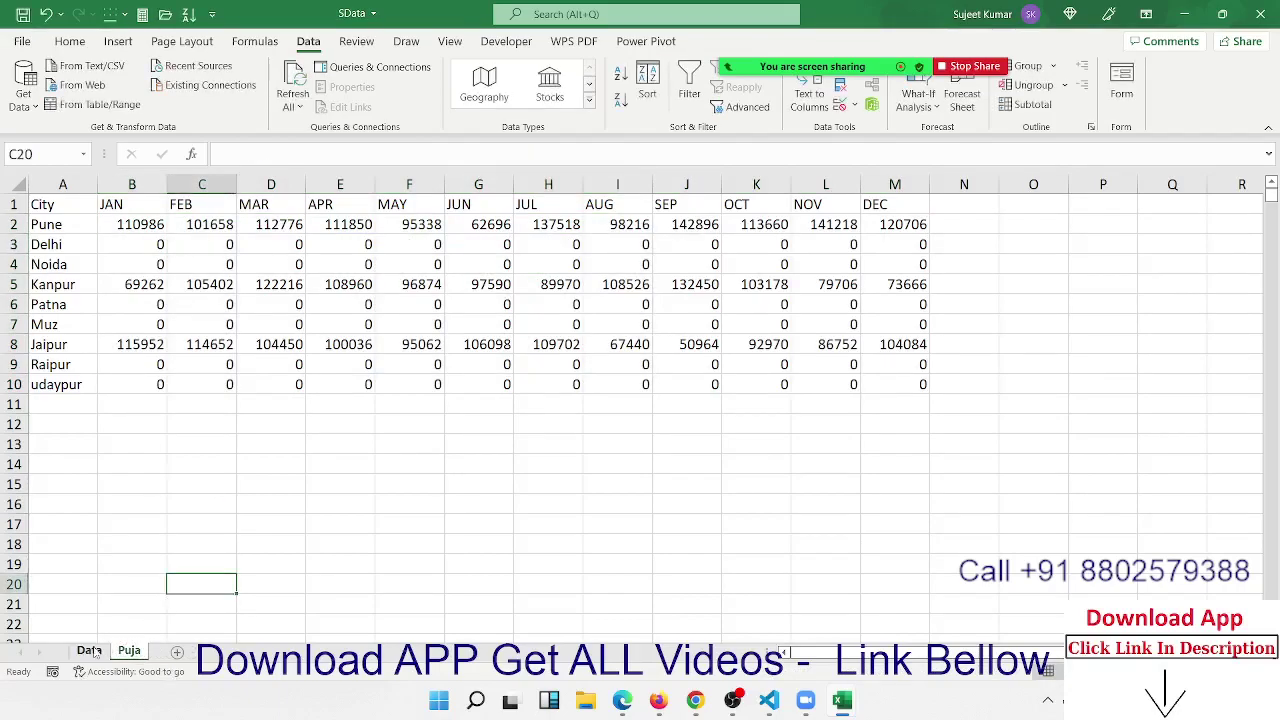
click(89, 651)
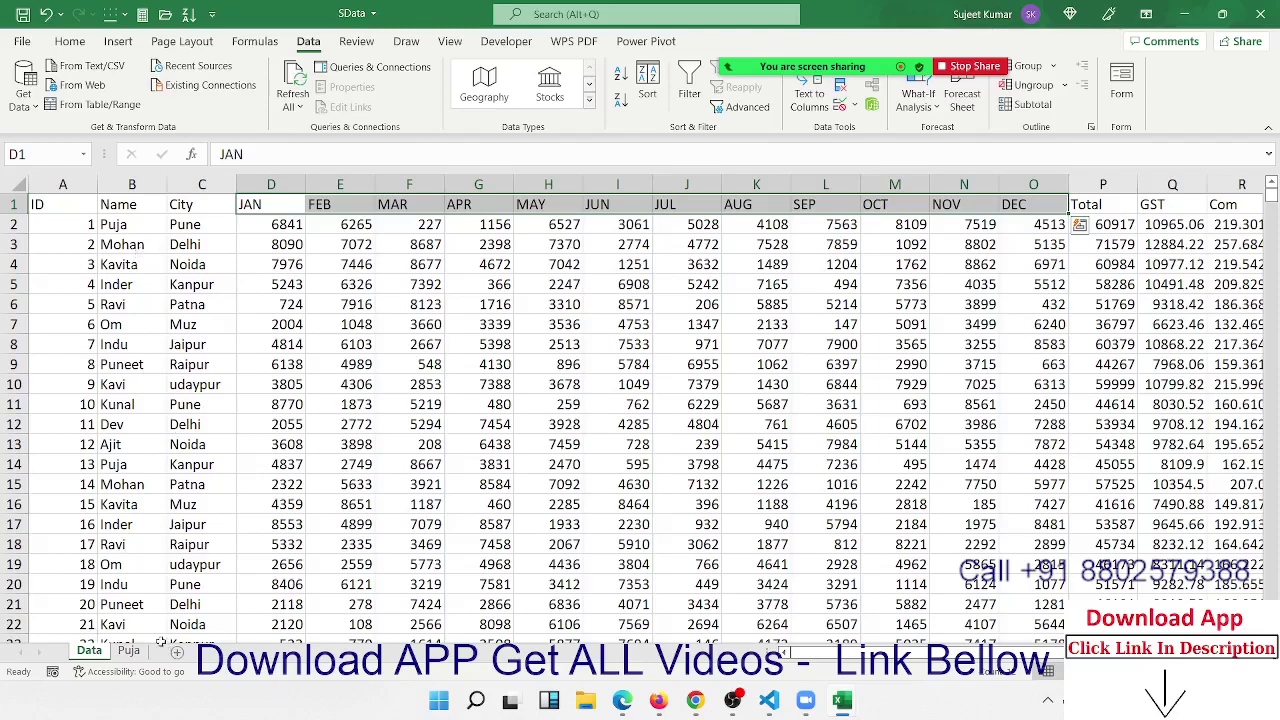
click(130, 651)
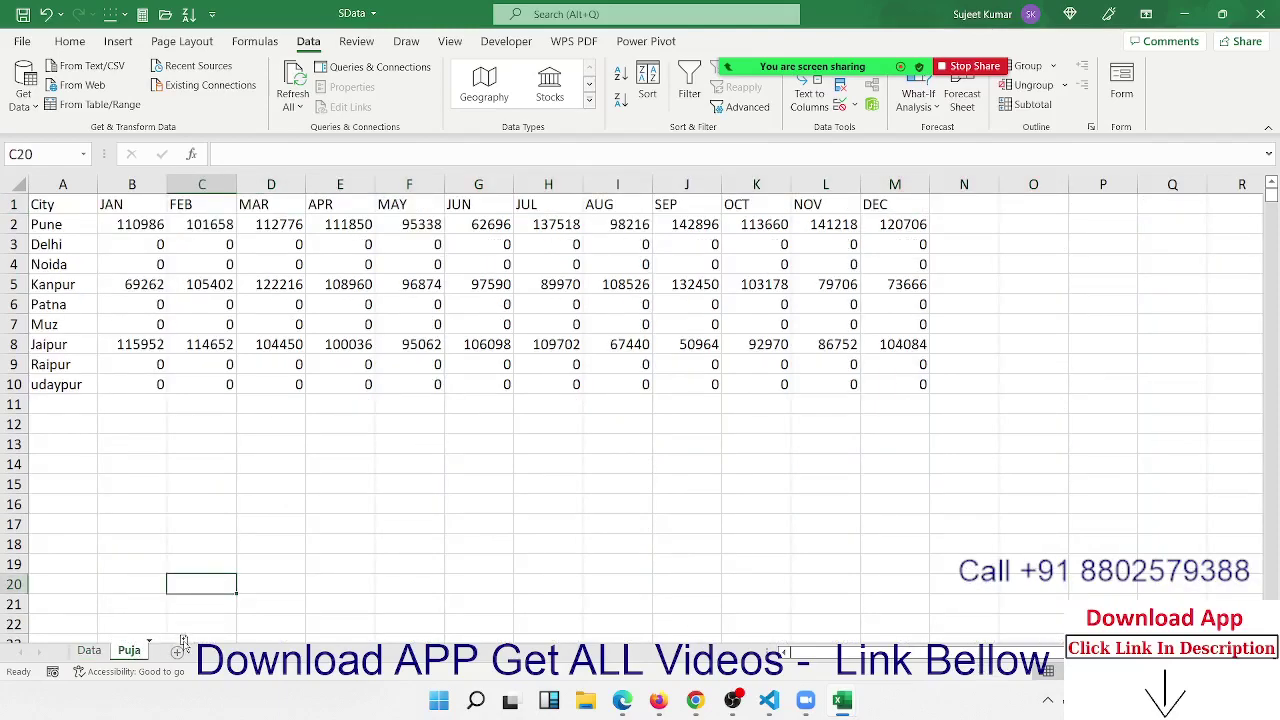
Duplicate the Puja sheet and name the copy Mohan
drag(136, 652, 186, 652)
double_click(176, 651)
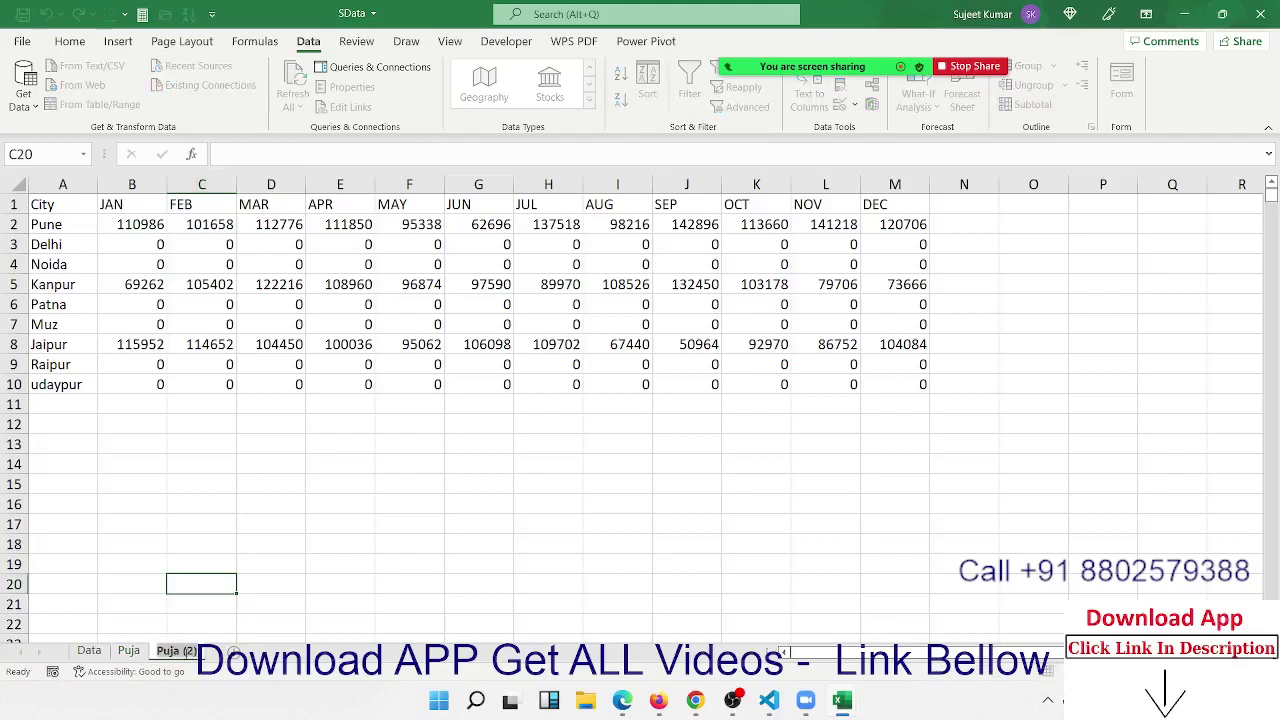
text(Mohan)
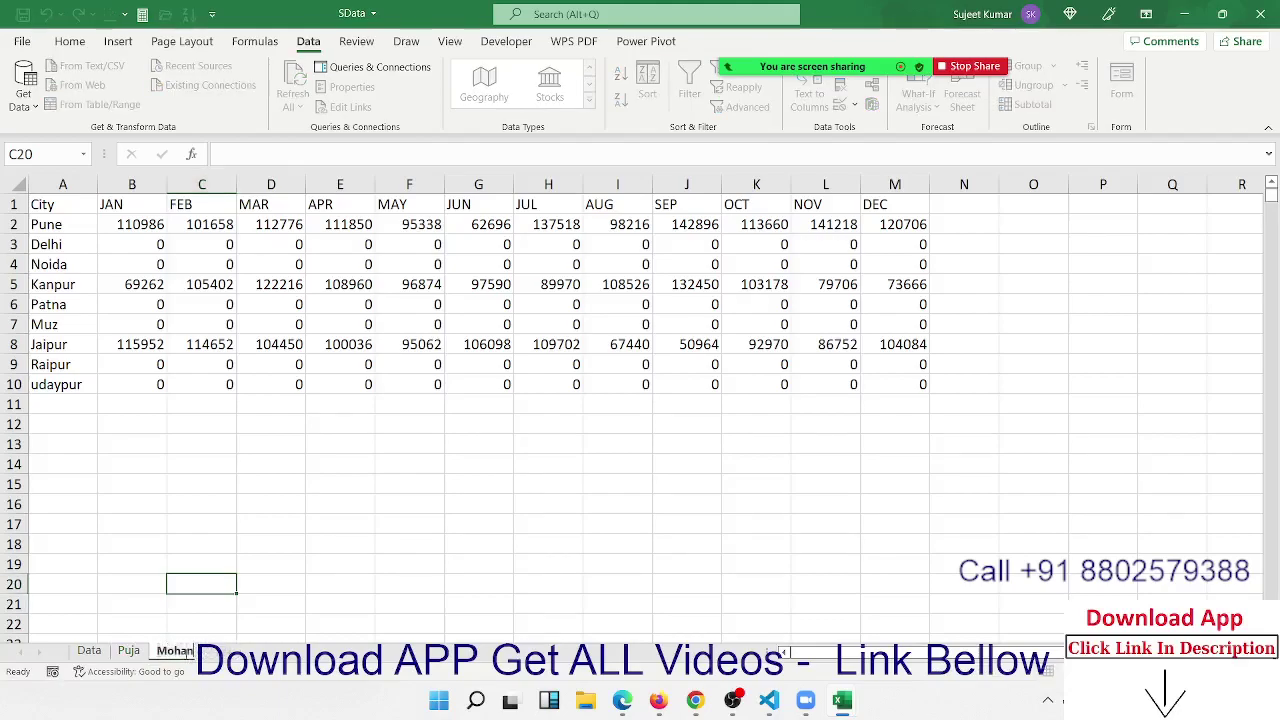
Change the SUMIFS criterion from "Puja" to "Mohan" and refill B2:M10 with the updated formula
click(125, 444)
click(145, 226)
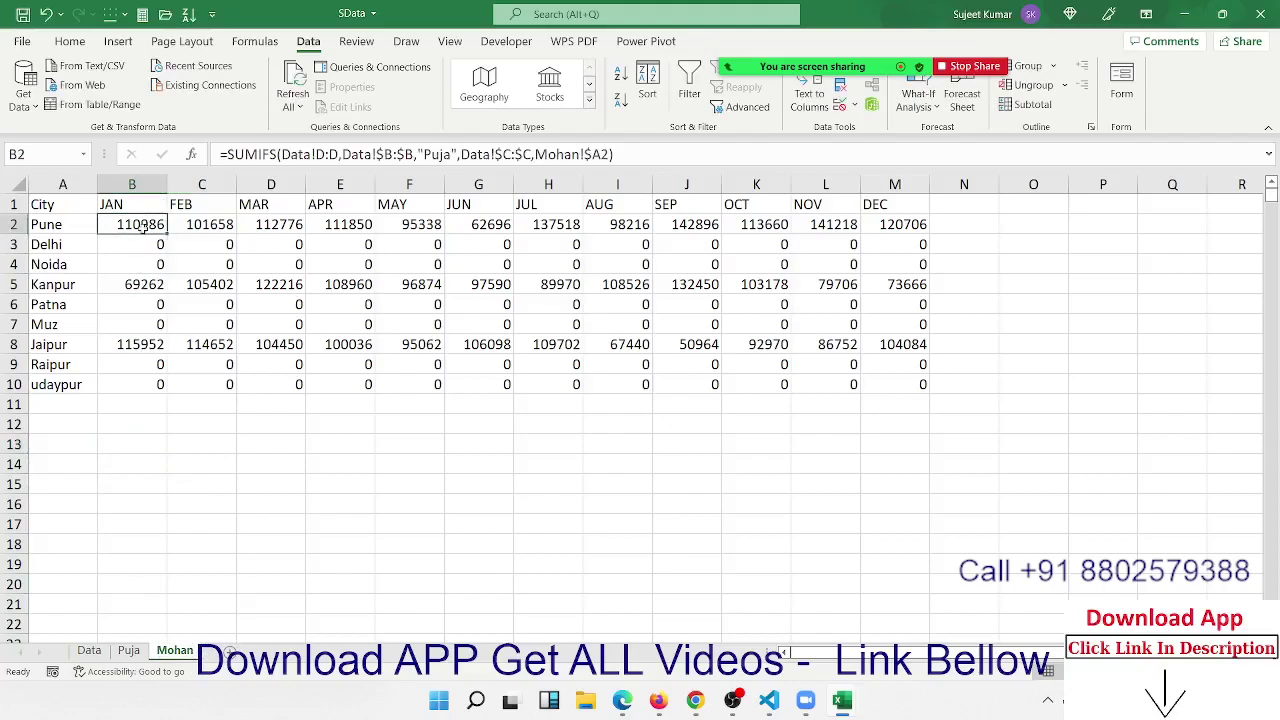
click(426, 154)
drag(418, 154, 458, 154)
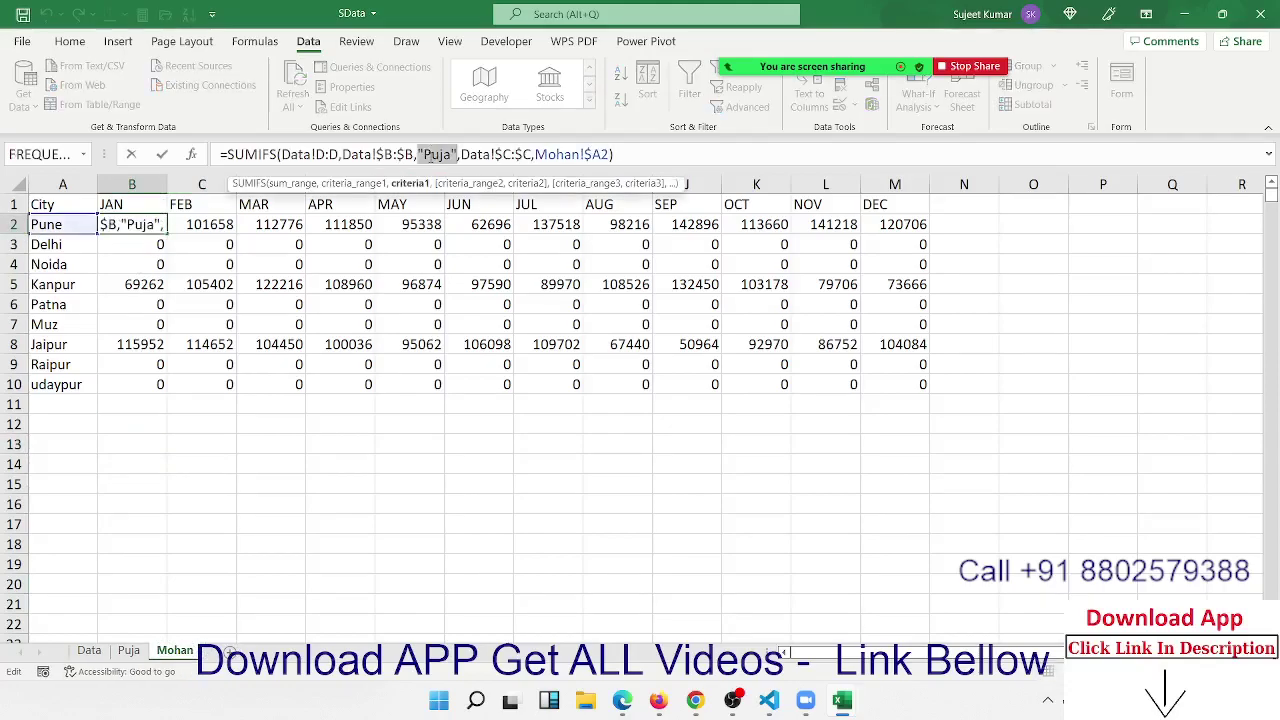
text("Mo)
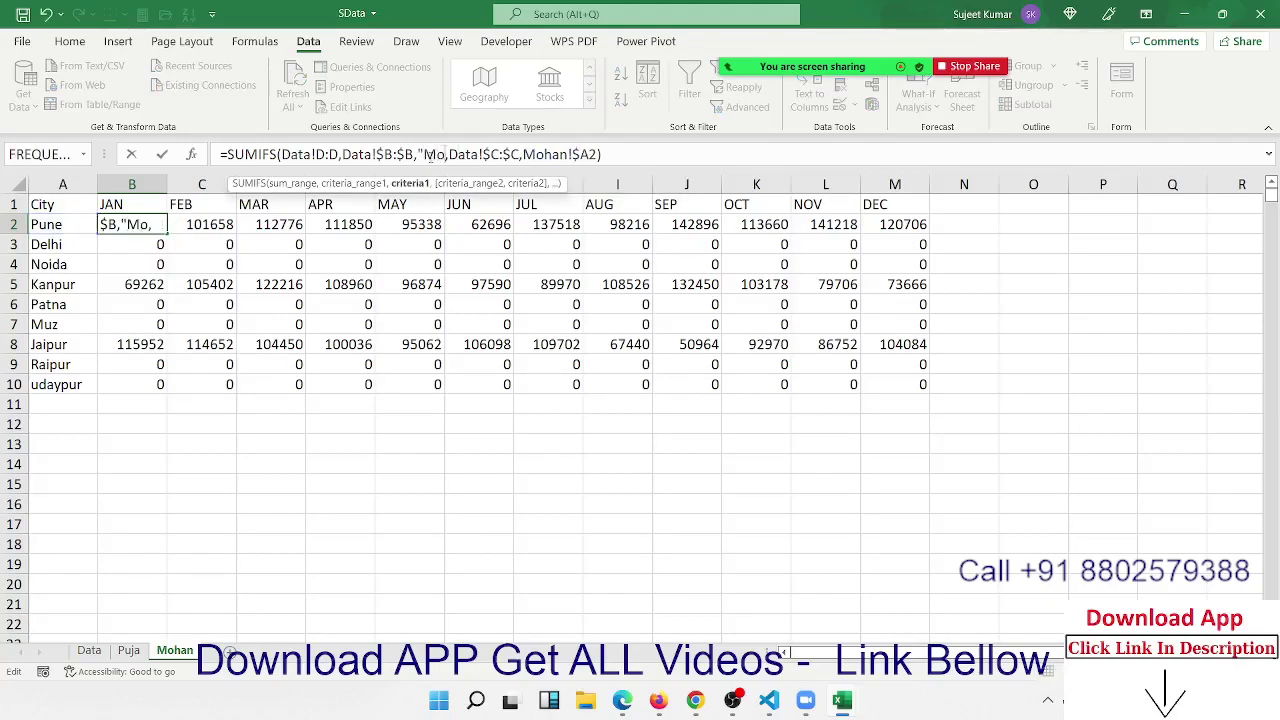
text(han")
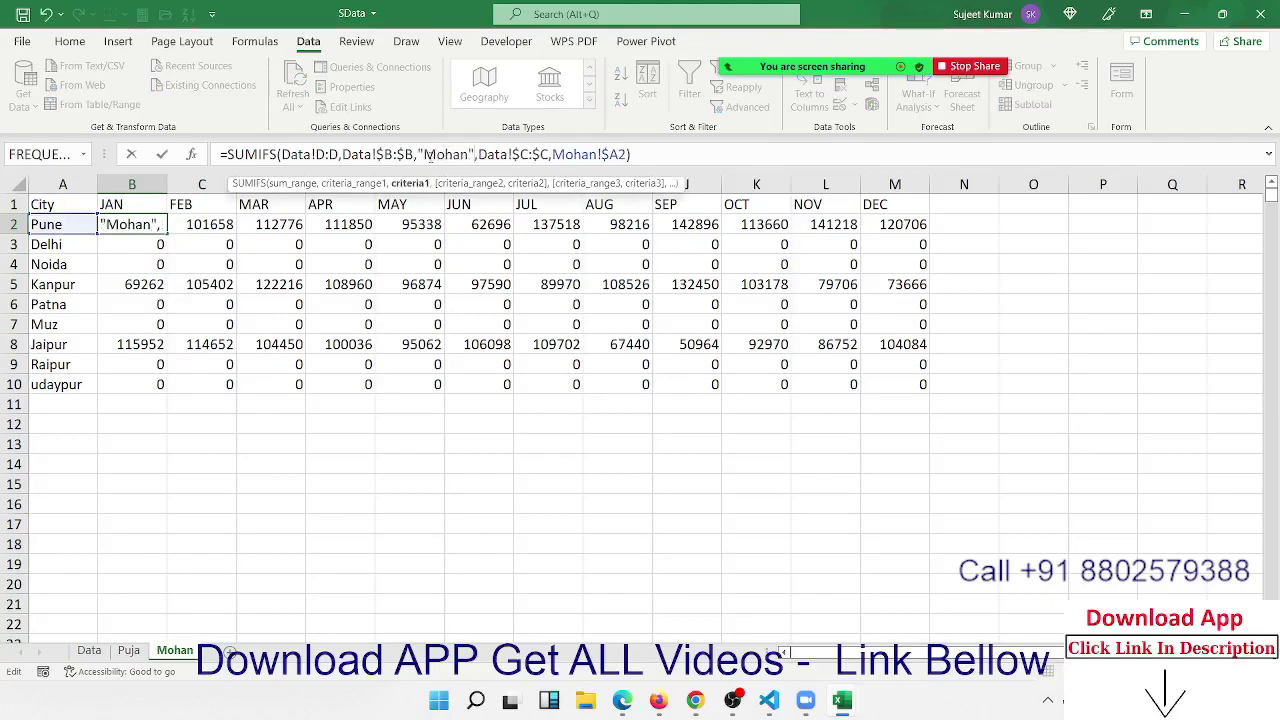
key(ctrl+Return)
key(ctrl+shift+Right)
key(ctrl+shift+Down)
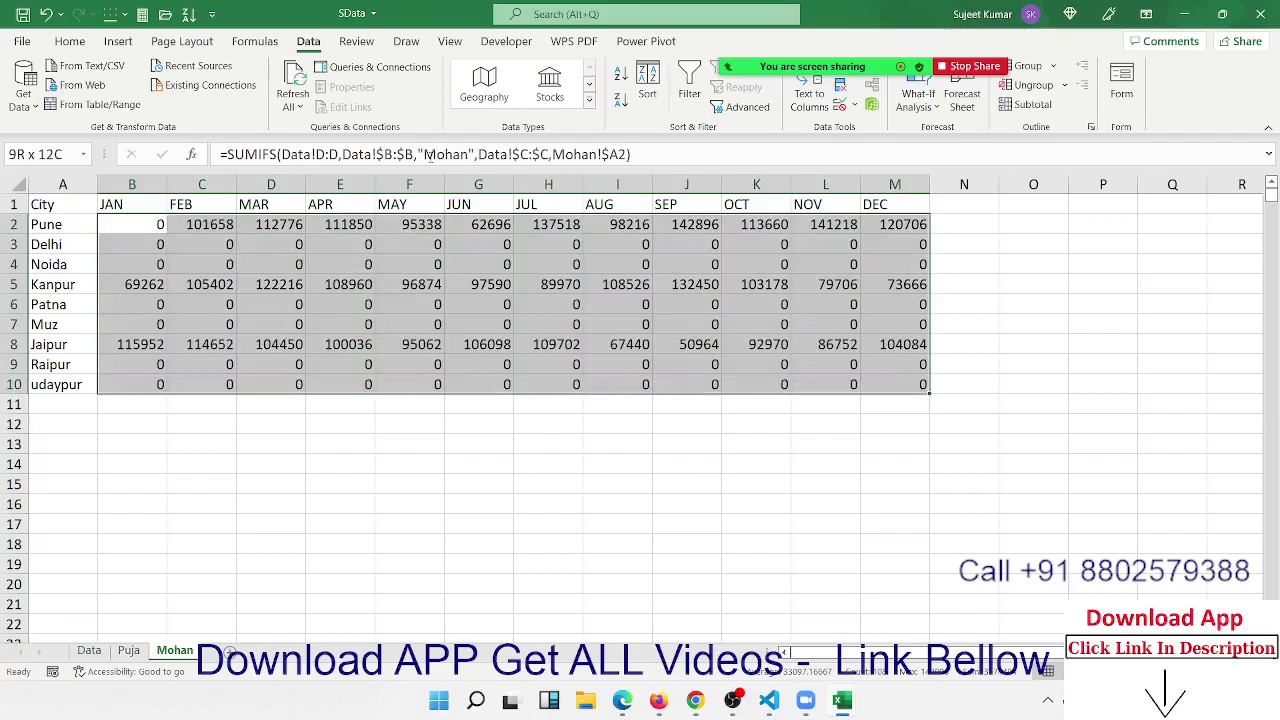
key(ctrl+r)
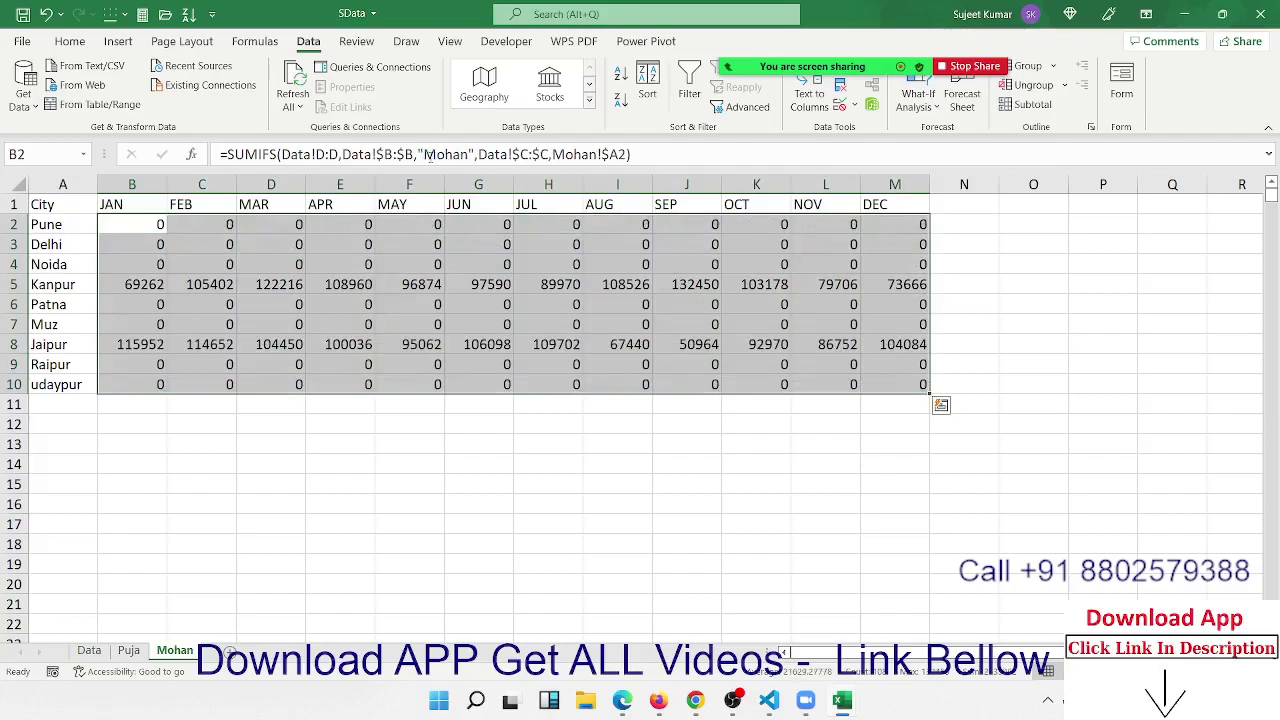
key(ctrl+d)
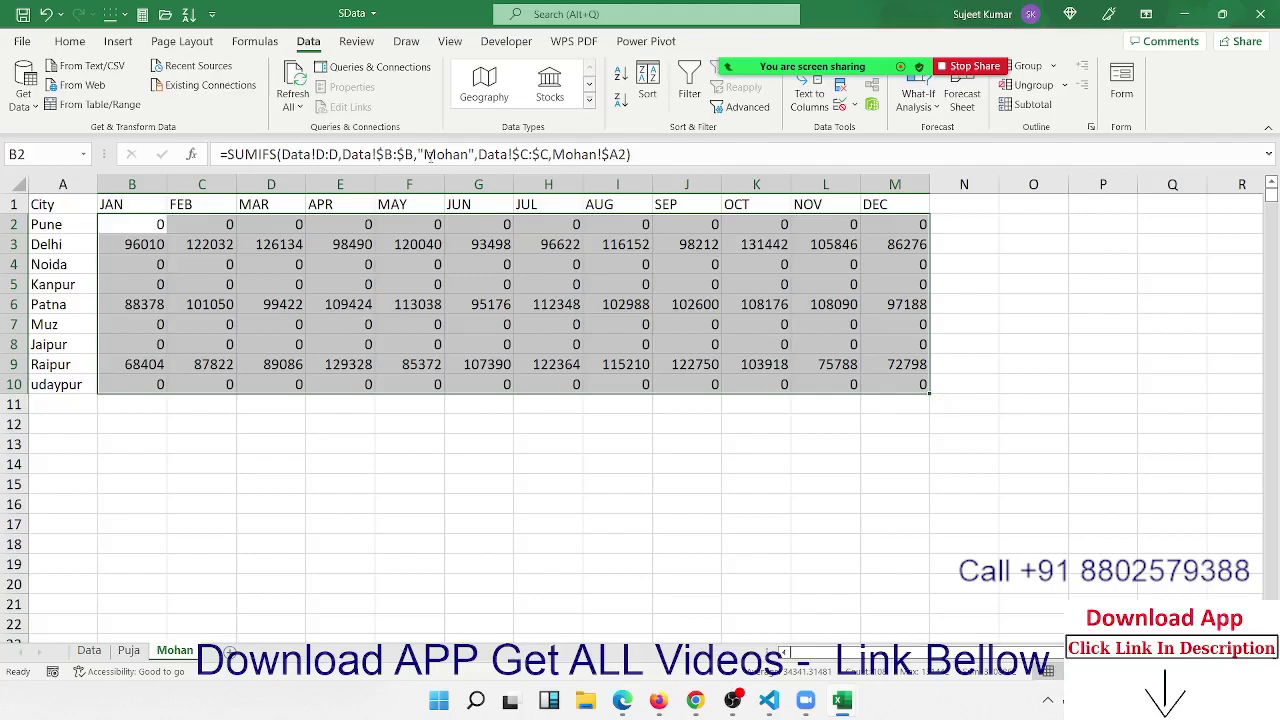
click(22, 41)
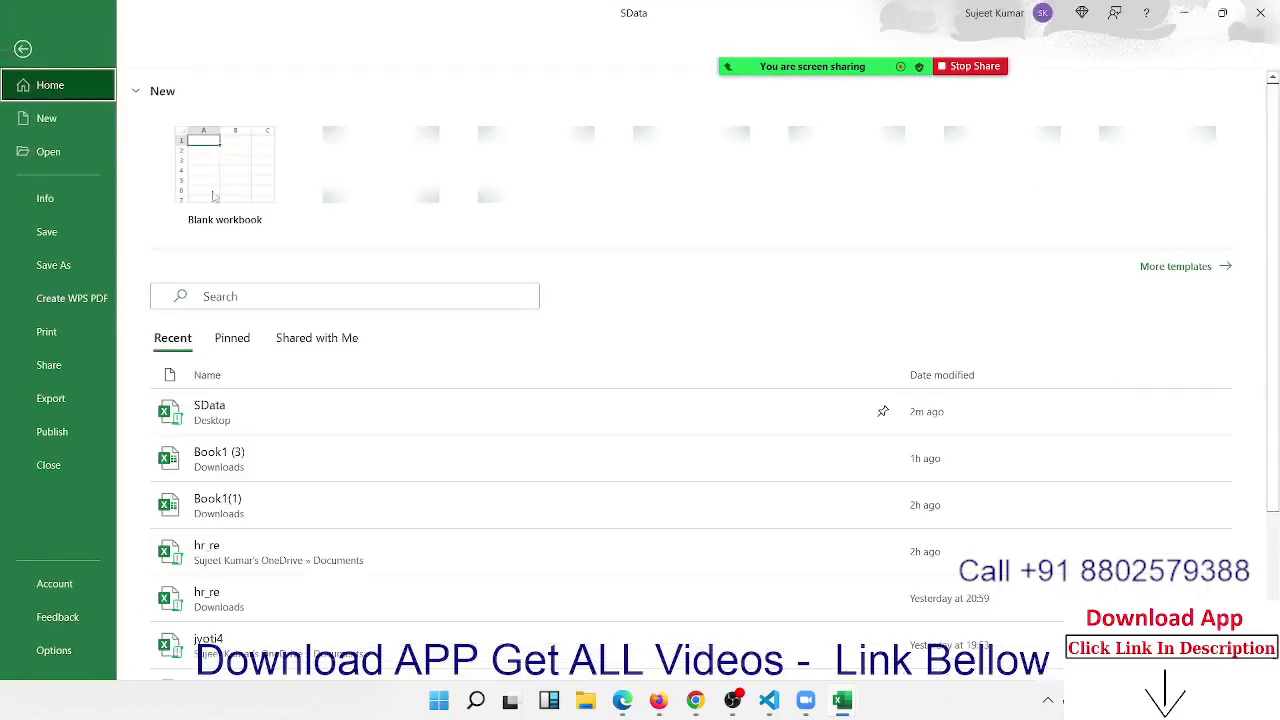
scroll(303, 372, down, 3)
click(319, 532)
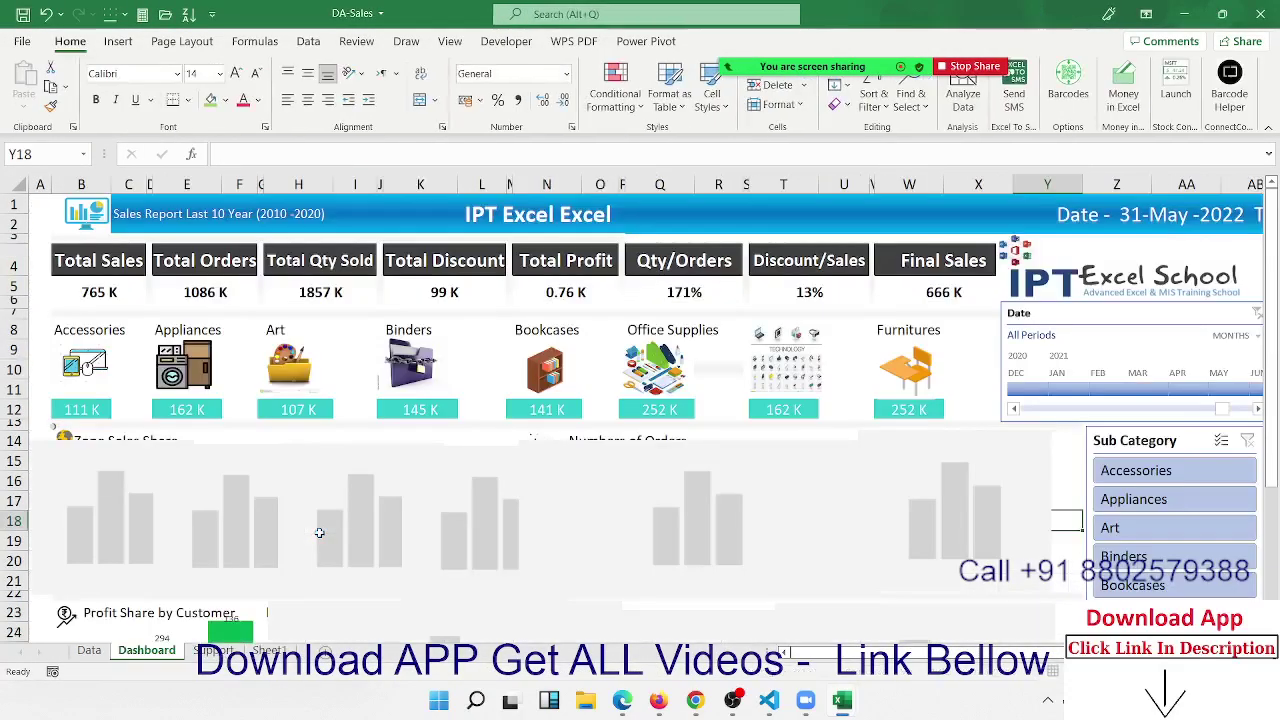
click(148, 294)
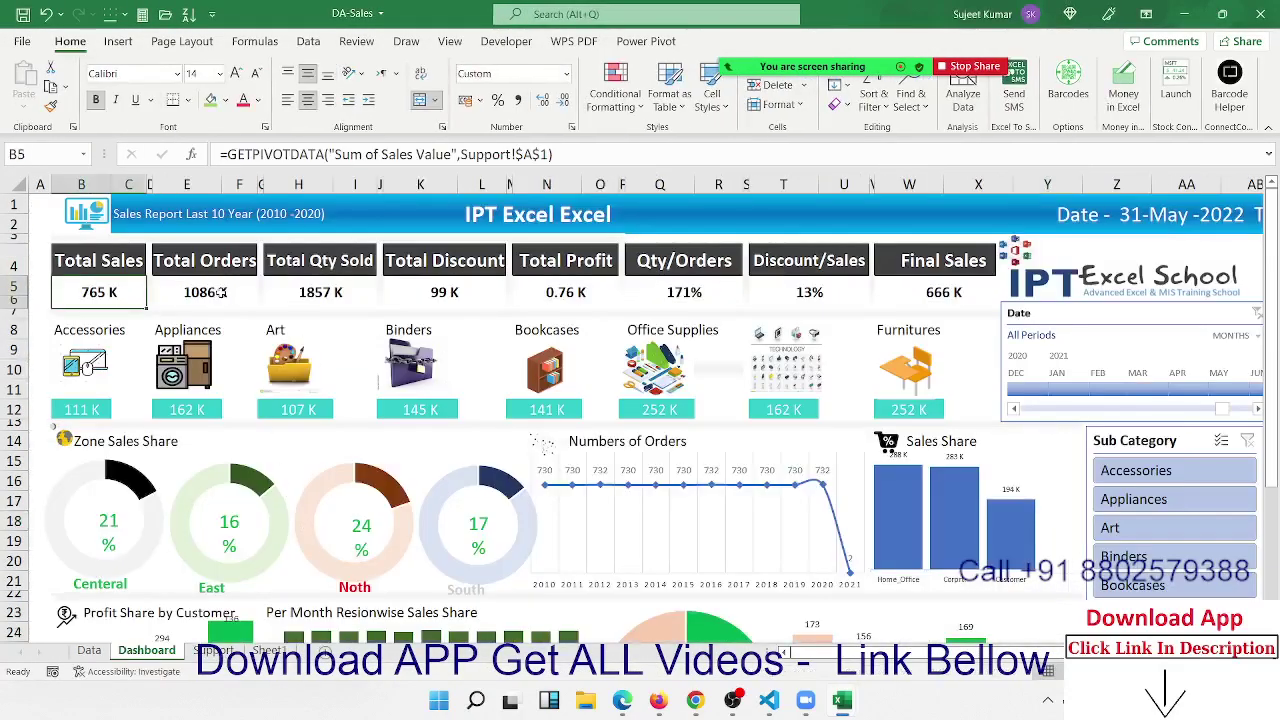
click(215, 293)
click(302, 291)
click(200, 408)
click(298, 409)
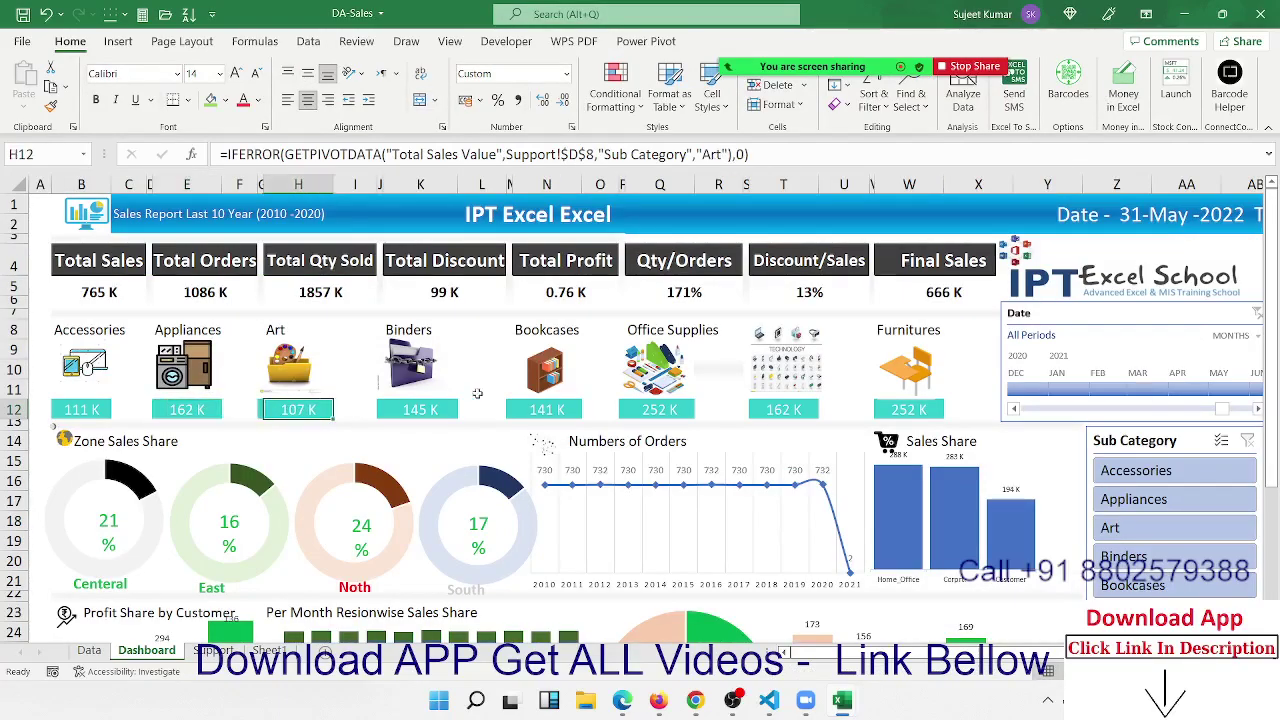
scroll(533, 398, down, 3)
scroll(533, 398, up, 3)
click(436, 401)
click(537, 405)
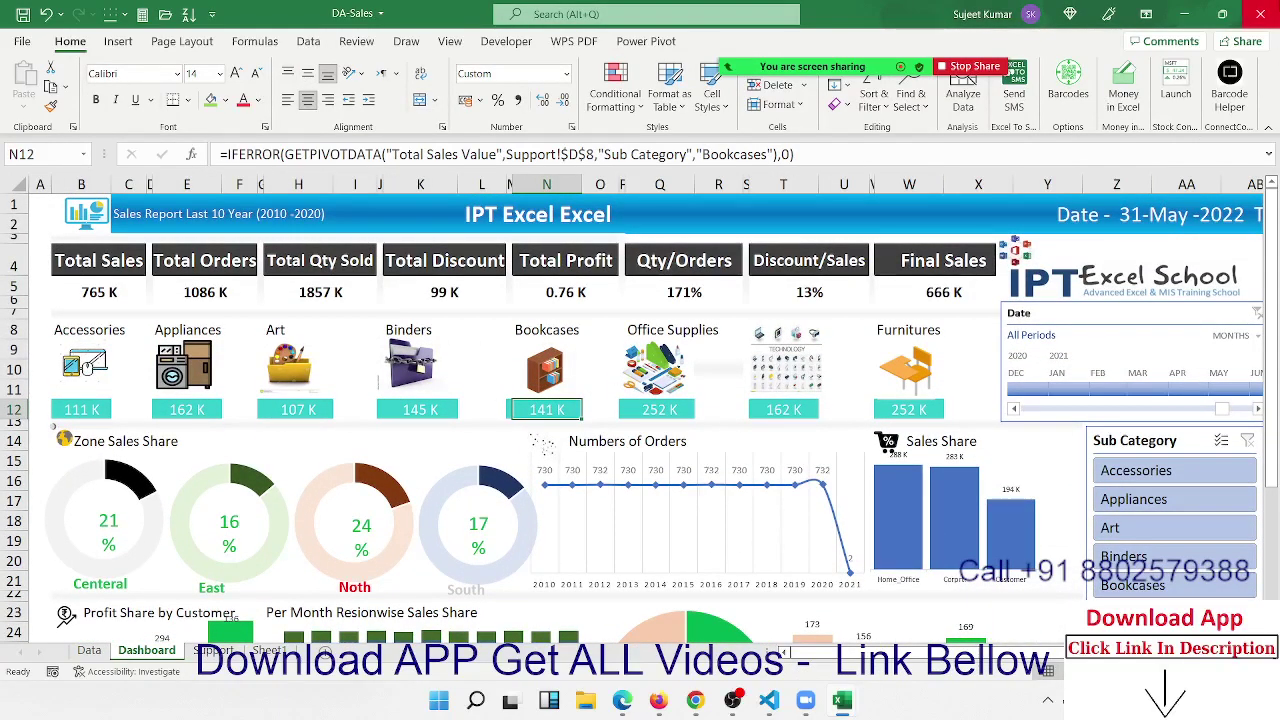
click(1262, 8)
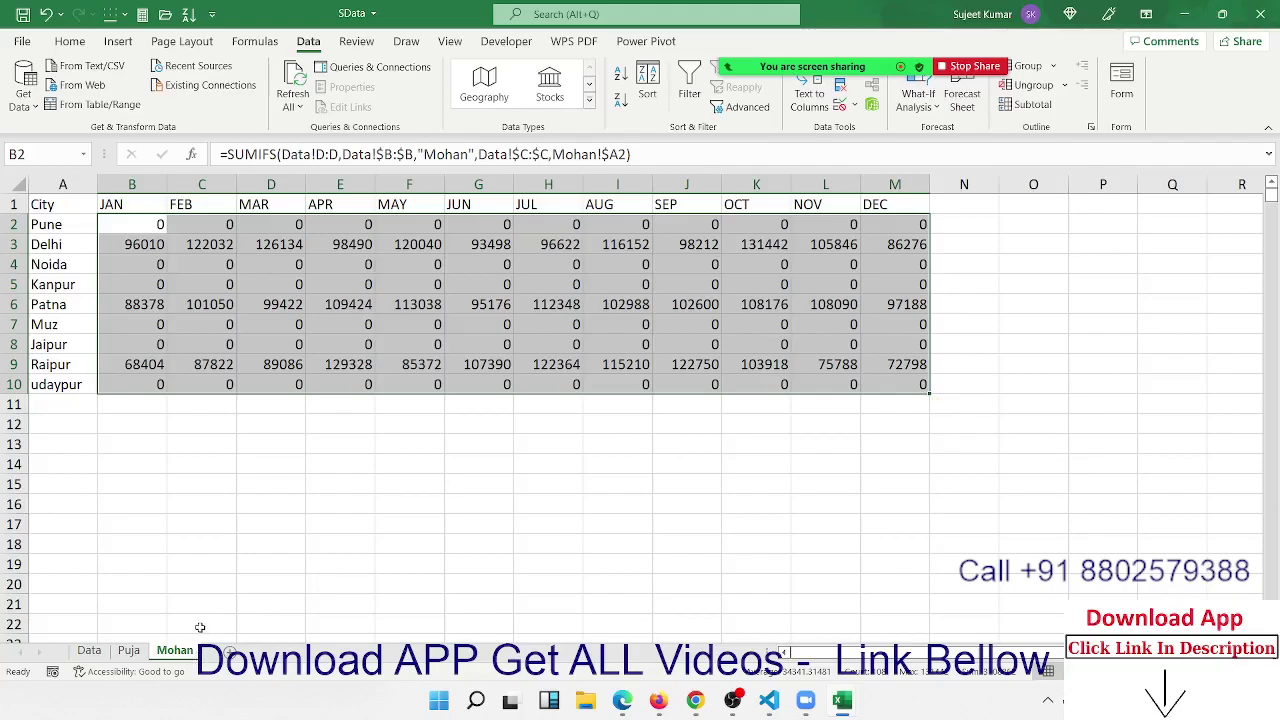
Enter =CELL("filename") in B13, showing the full path ending [SData.xlsm]Mohan
click(194, 540)
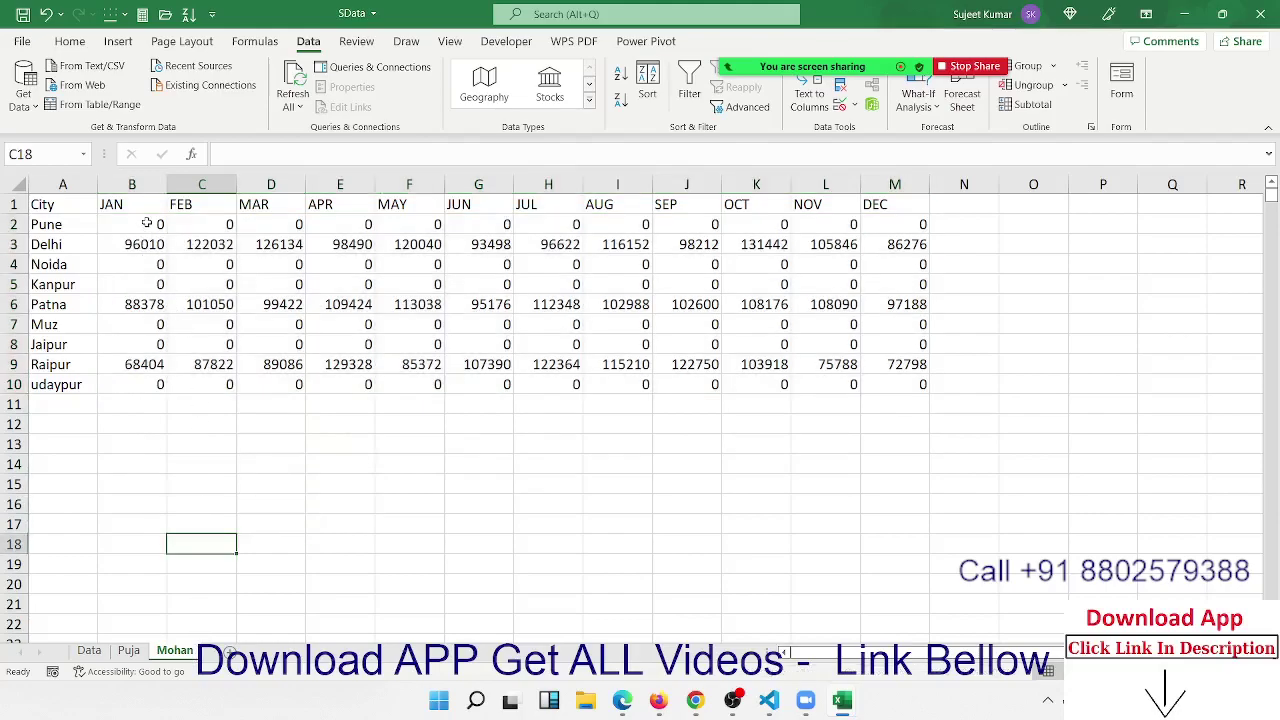
click(146, 224)
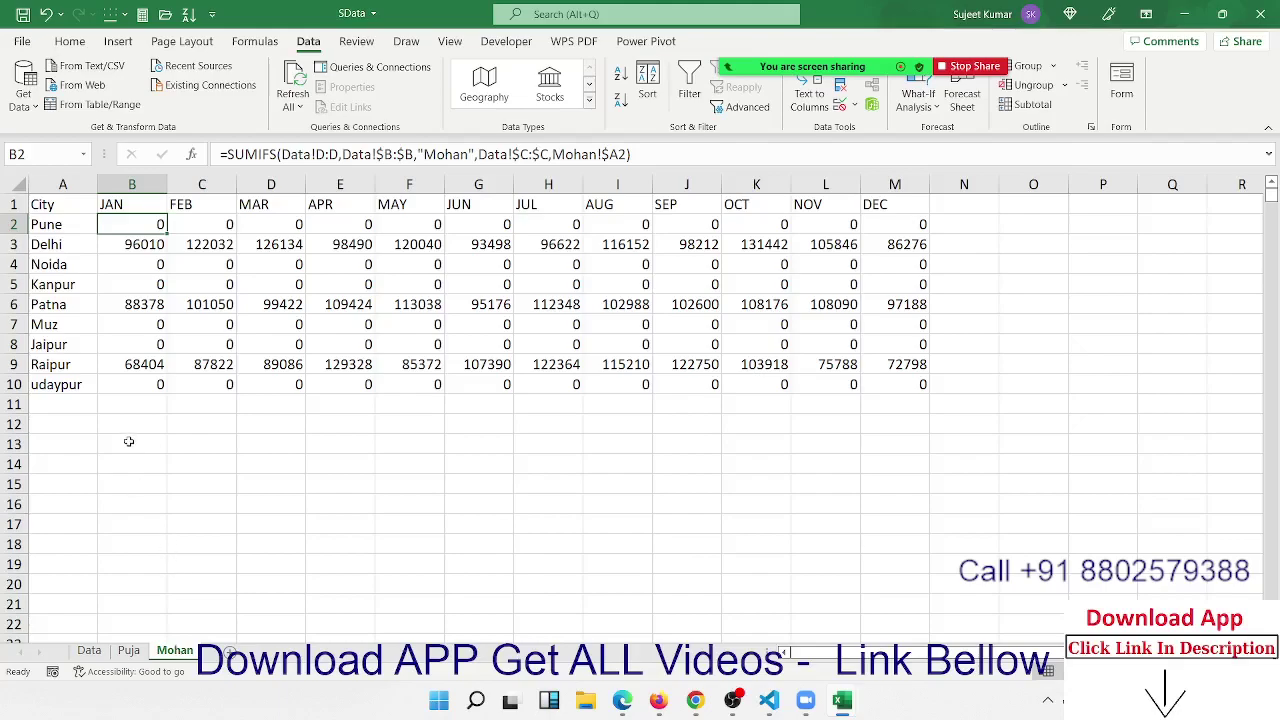
click(135, 441)
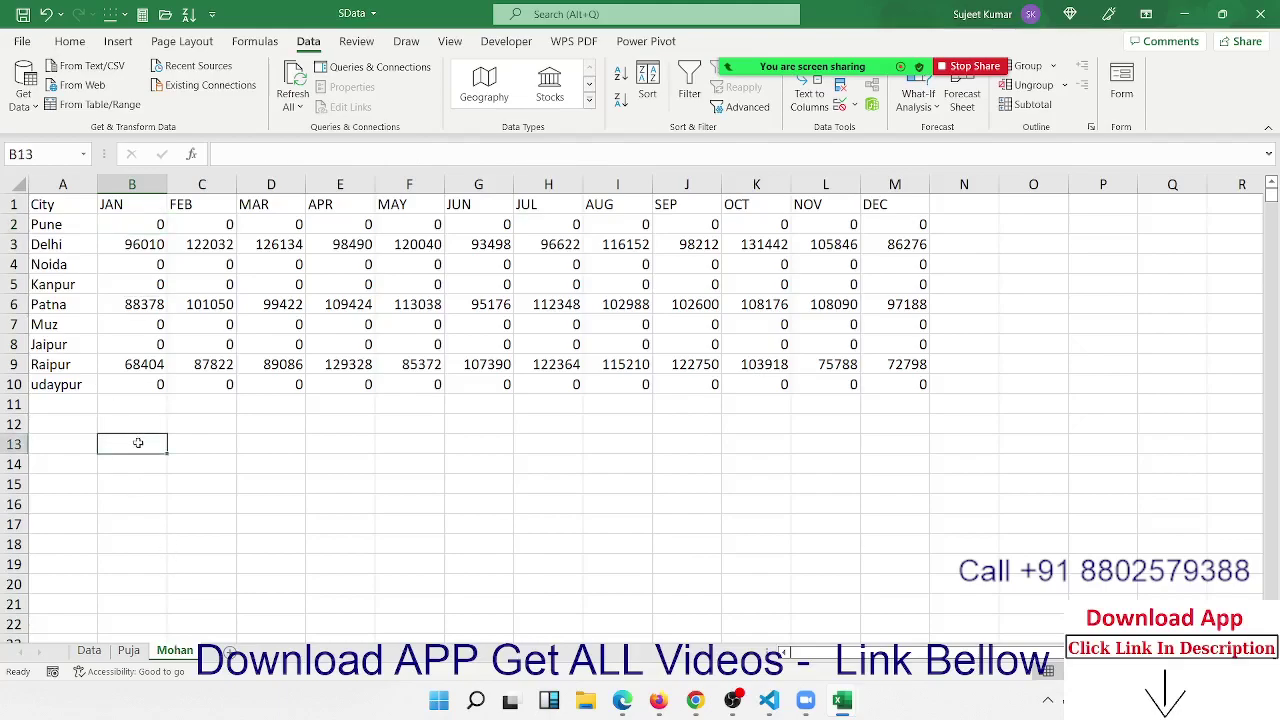
text(=)
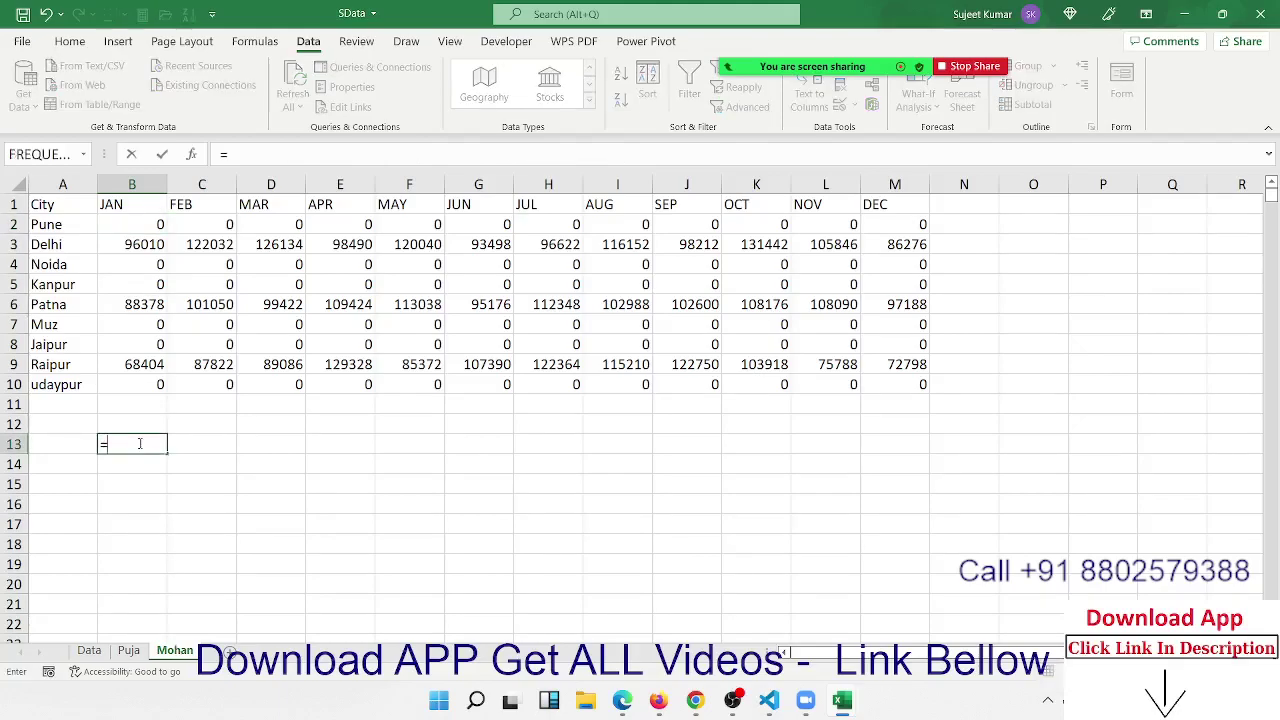
text(ce)
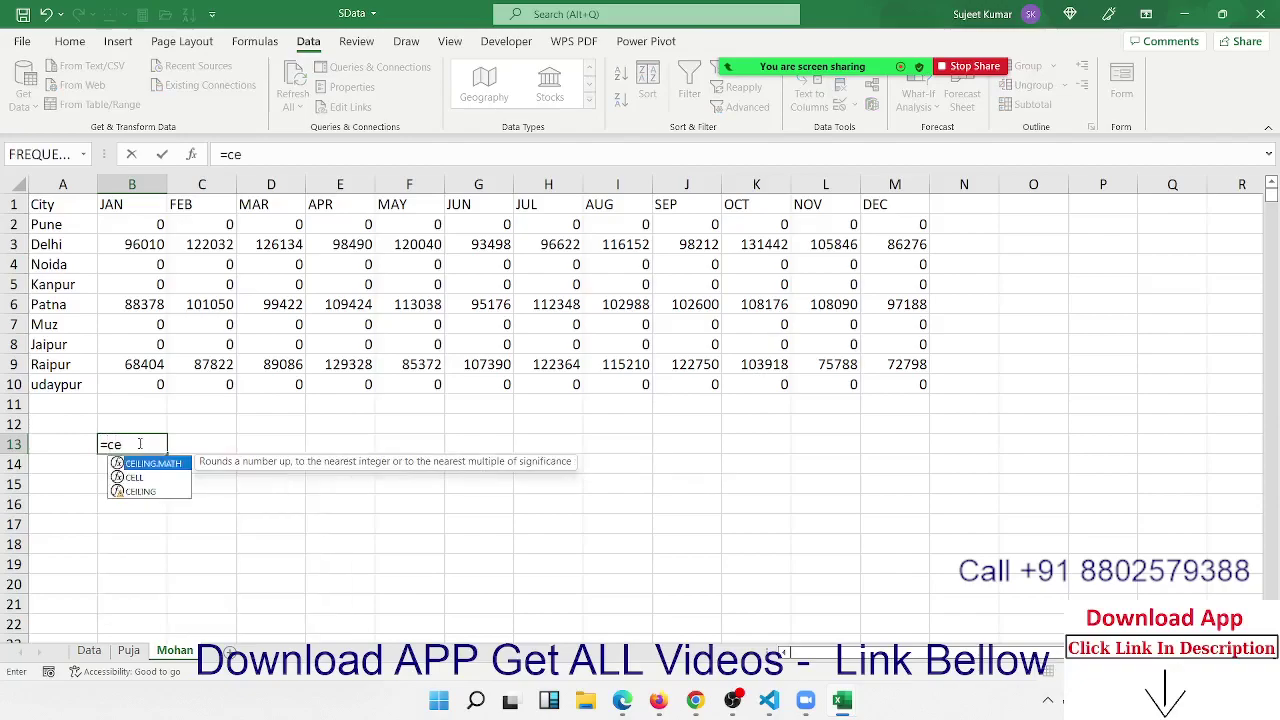
key(Down)
key(Tab)
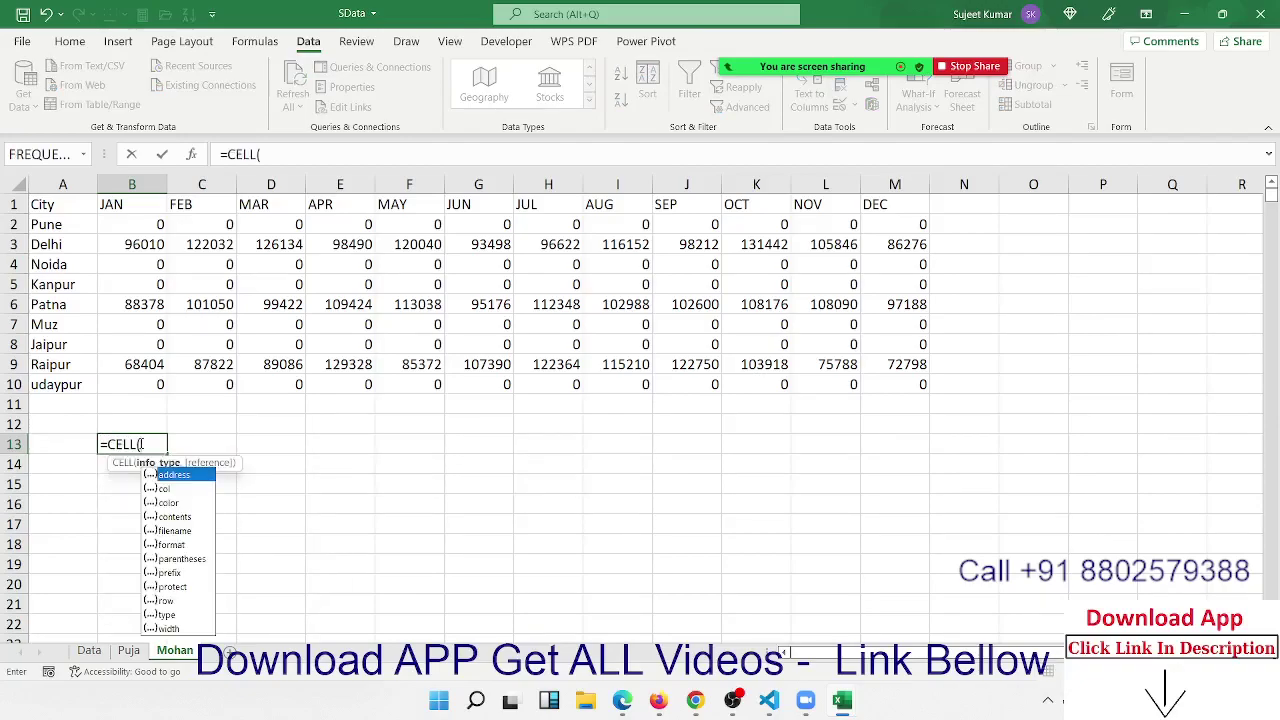
key(Down)
key(Down)
key(Down)
key(Down)
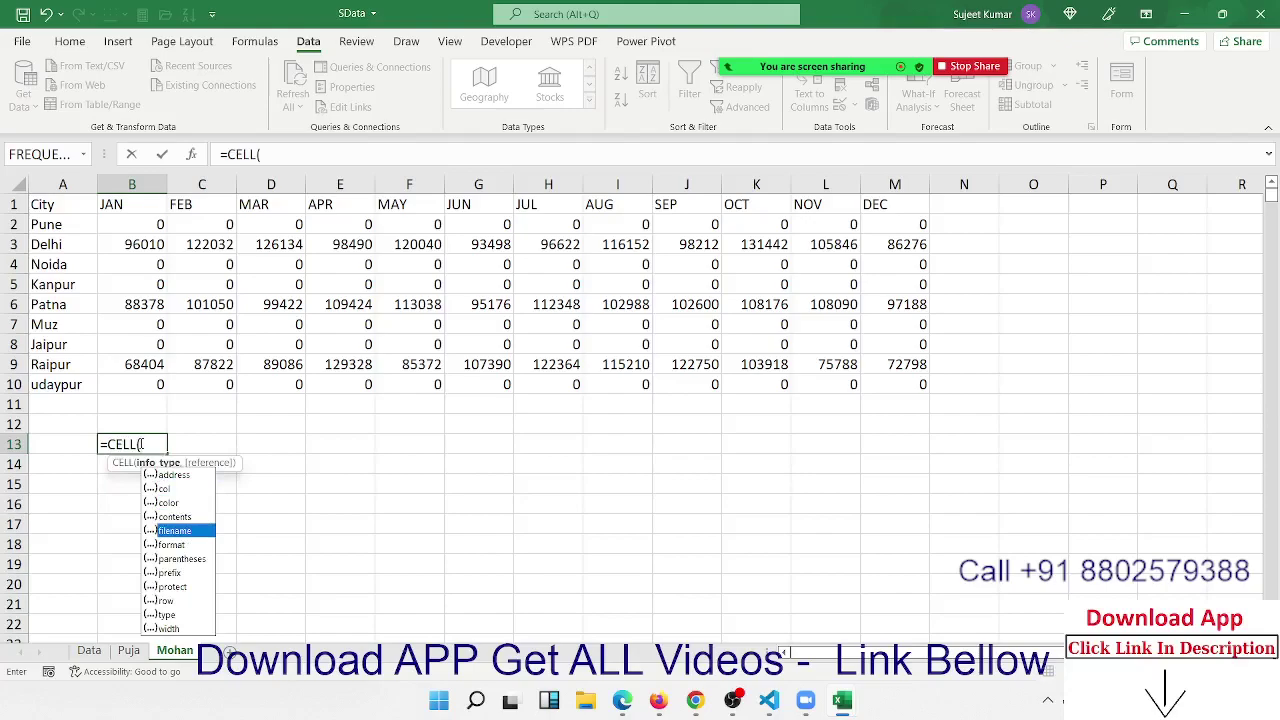
key(Tab)
key(Return)
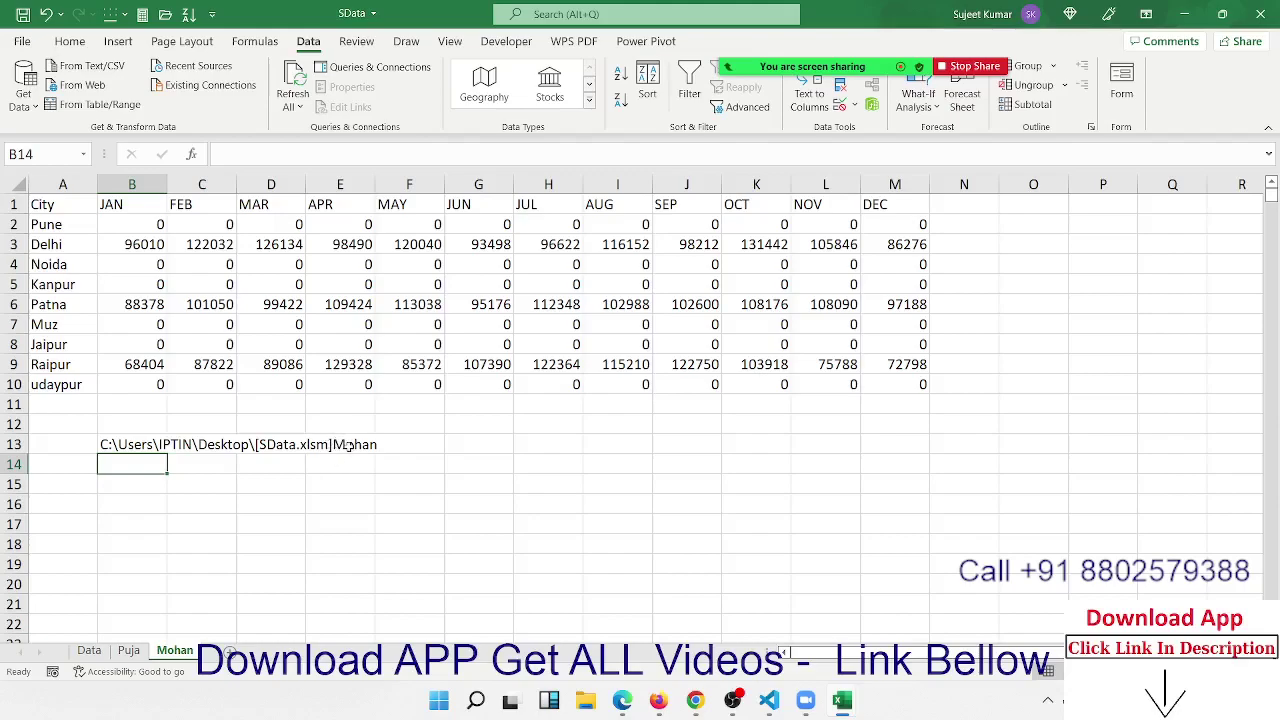
Enter =FIND("]",B13,1) in B14, returning 35
text(=find)
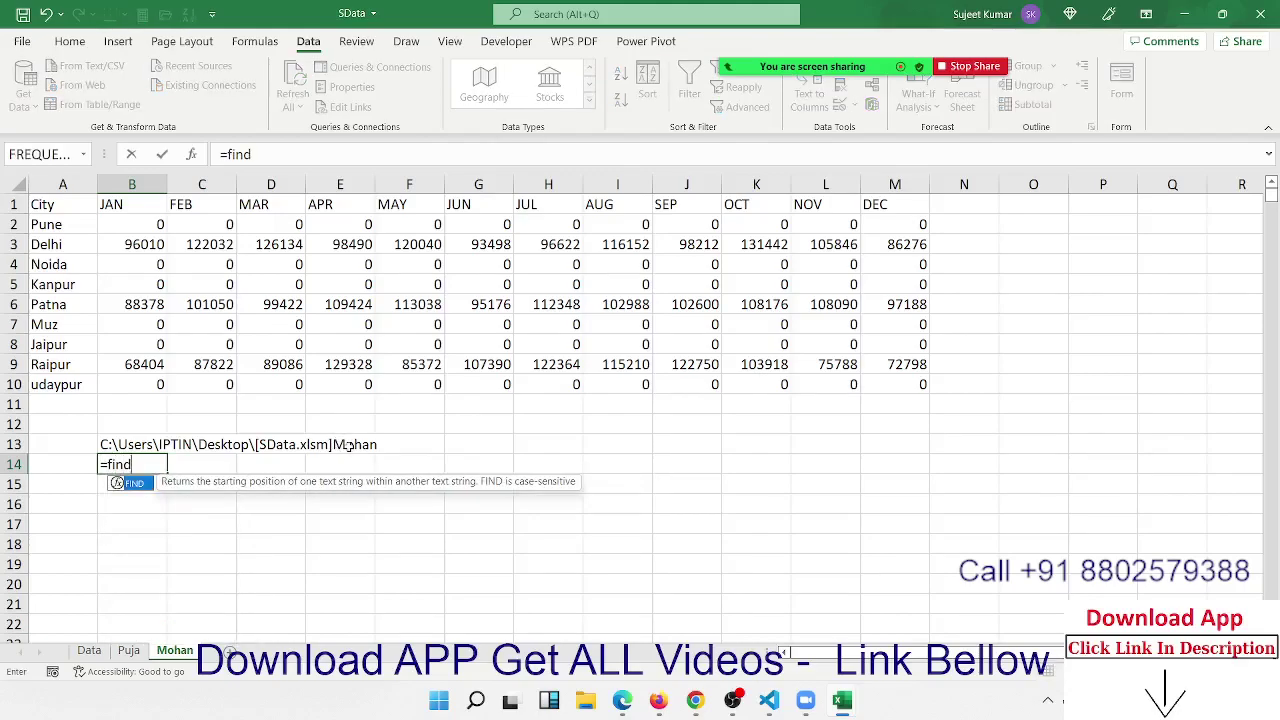
key(Tab)
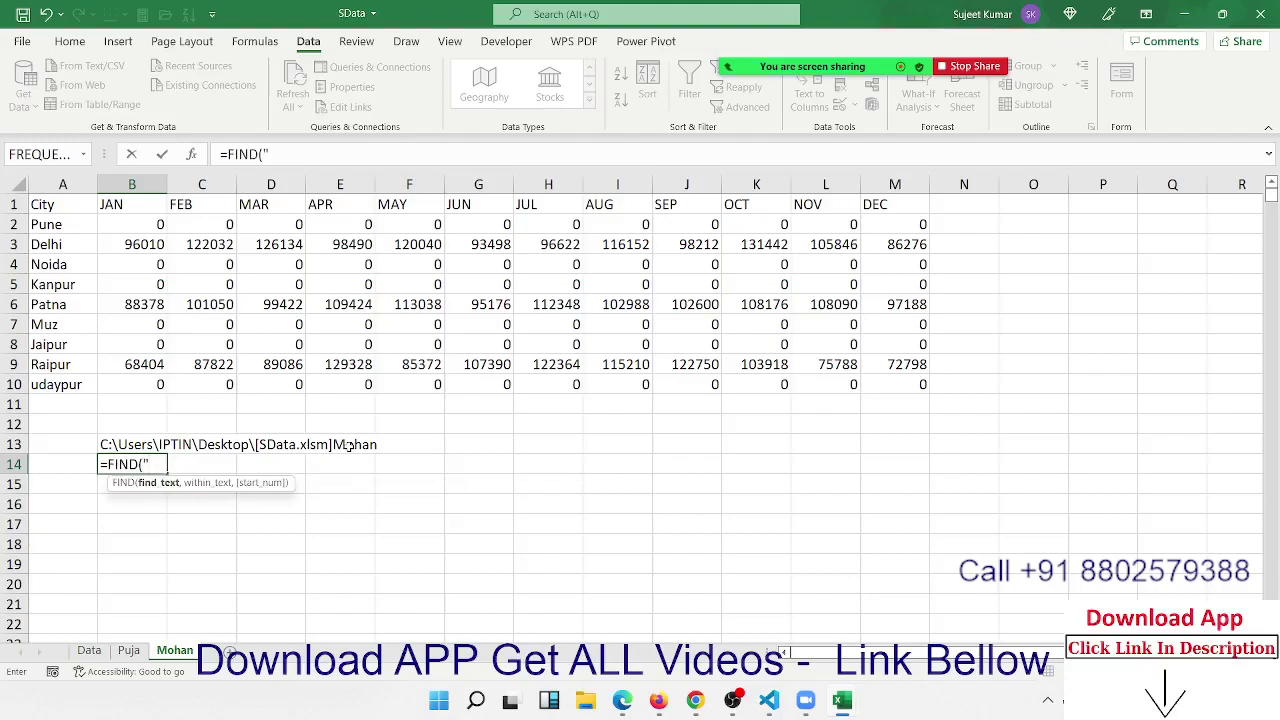
text(",)
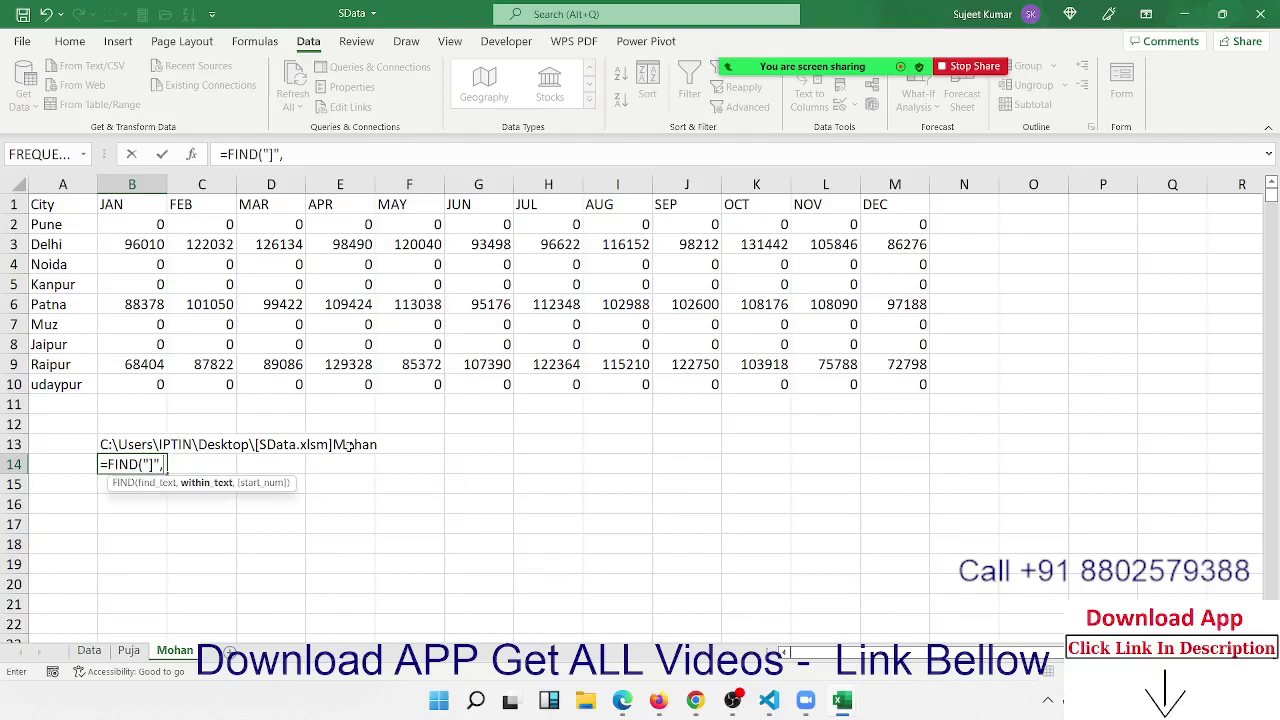
click(133, 444)
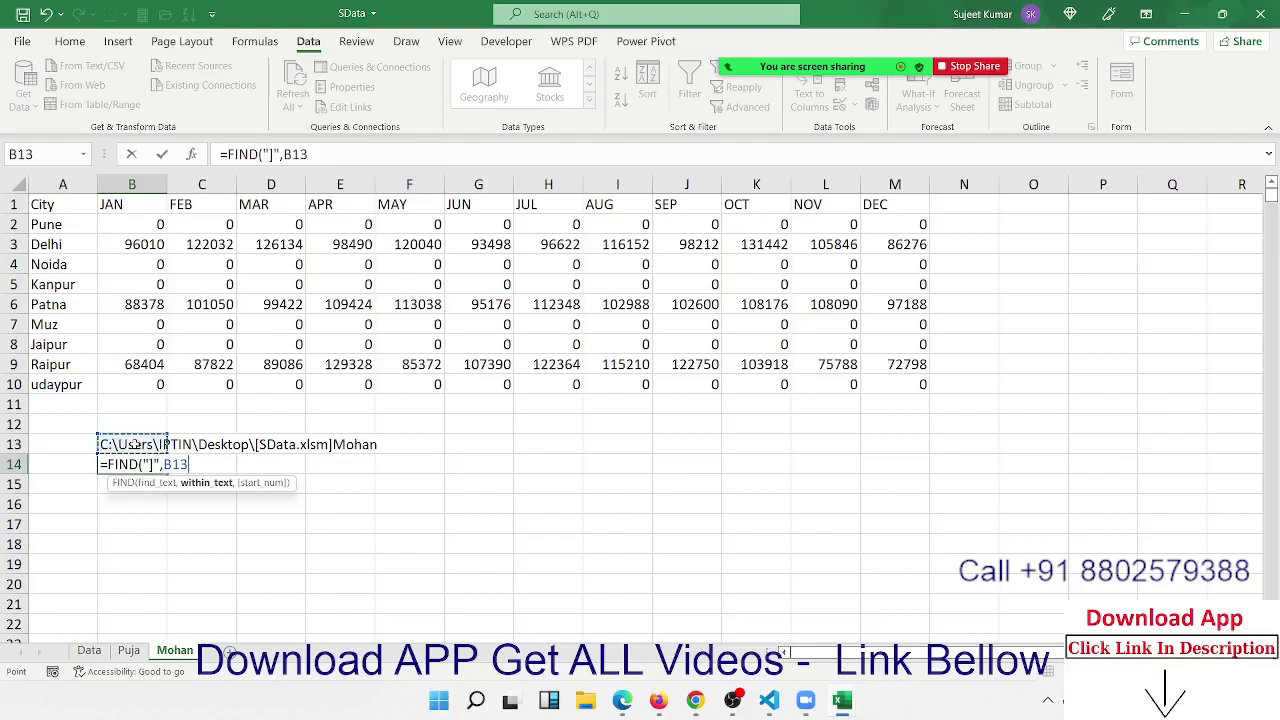
text(,1)
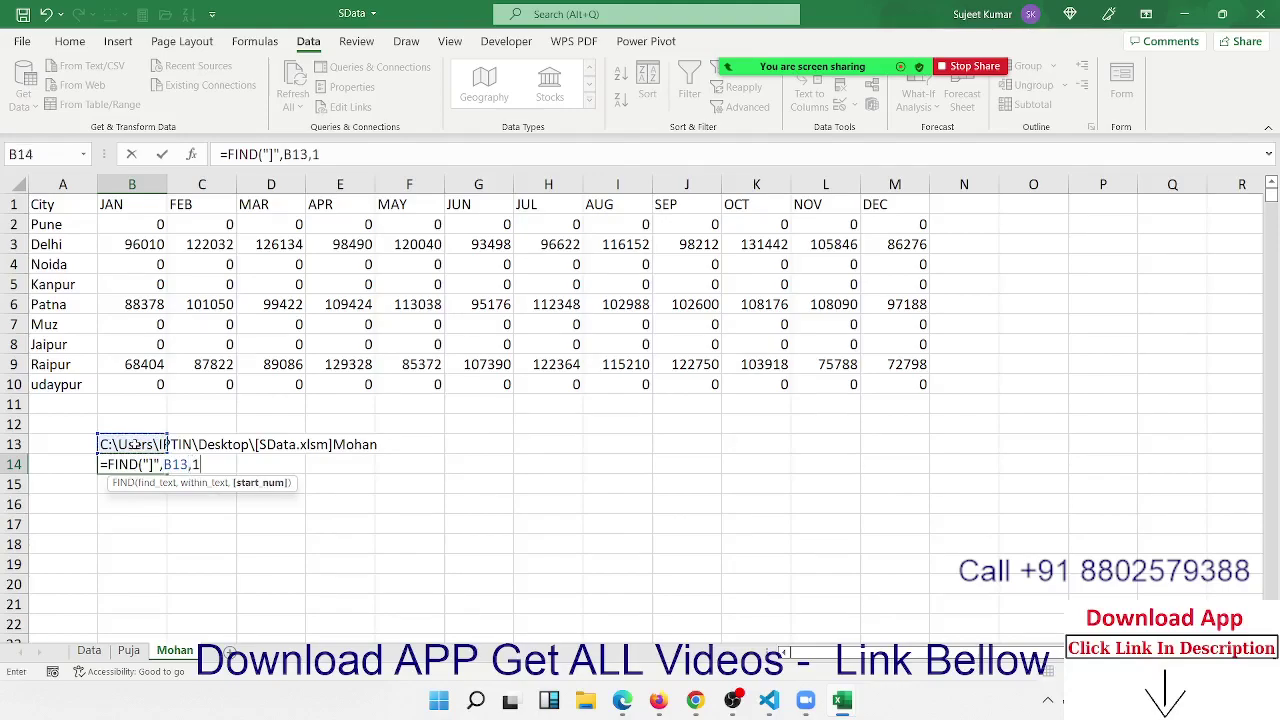
key(Return)
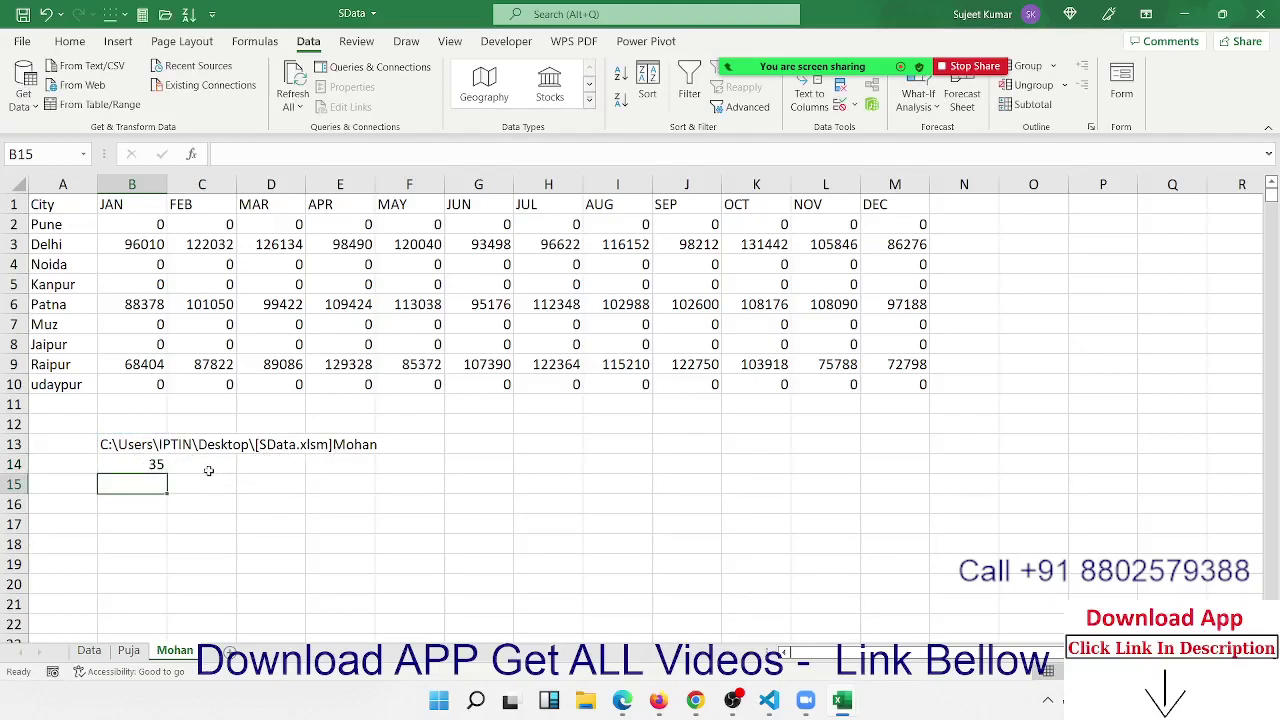
Enter =RIGHT(B13,LEN(B13)-B14) in B15 to extract the sheet name Mohan
text(=)
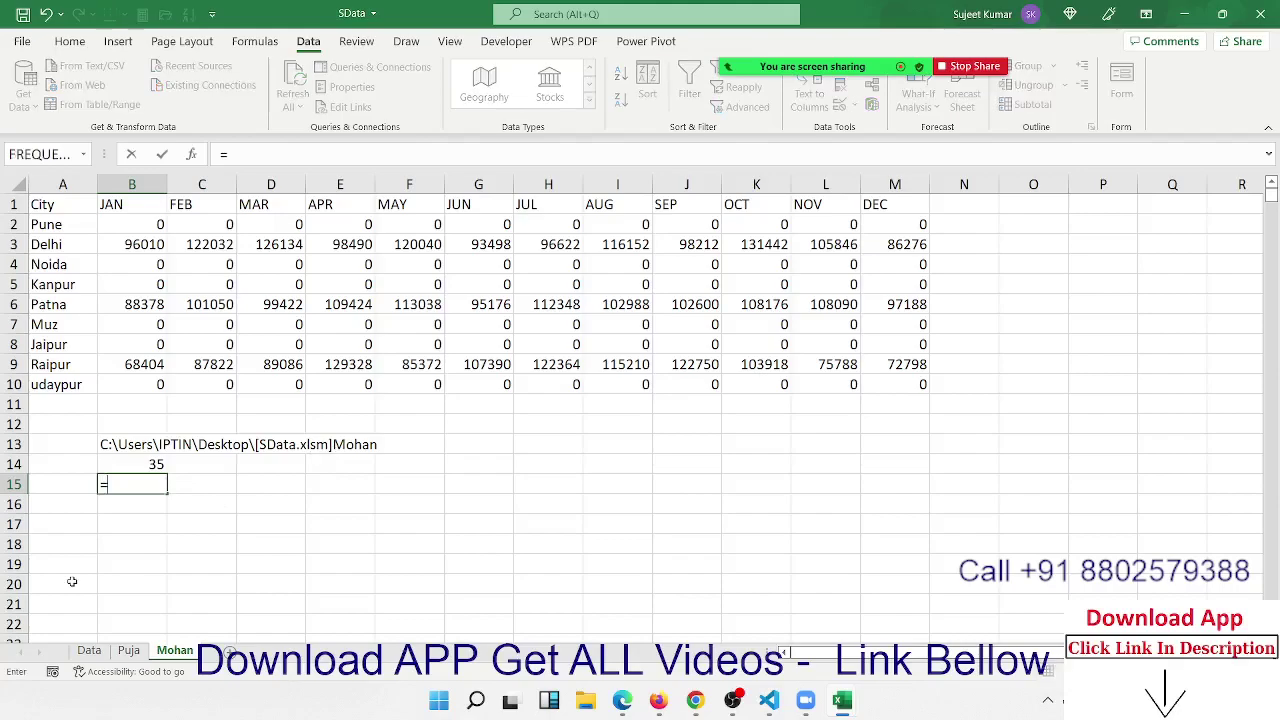
text(ri)
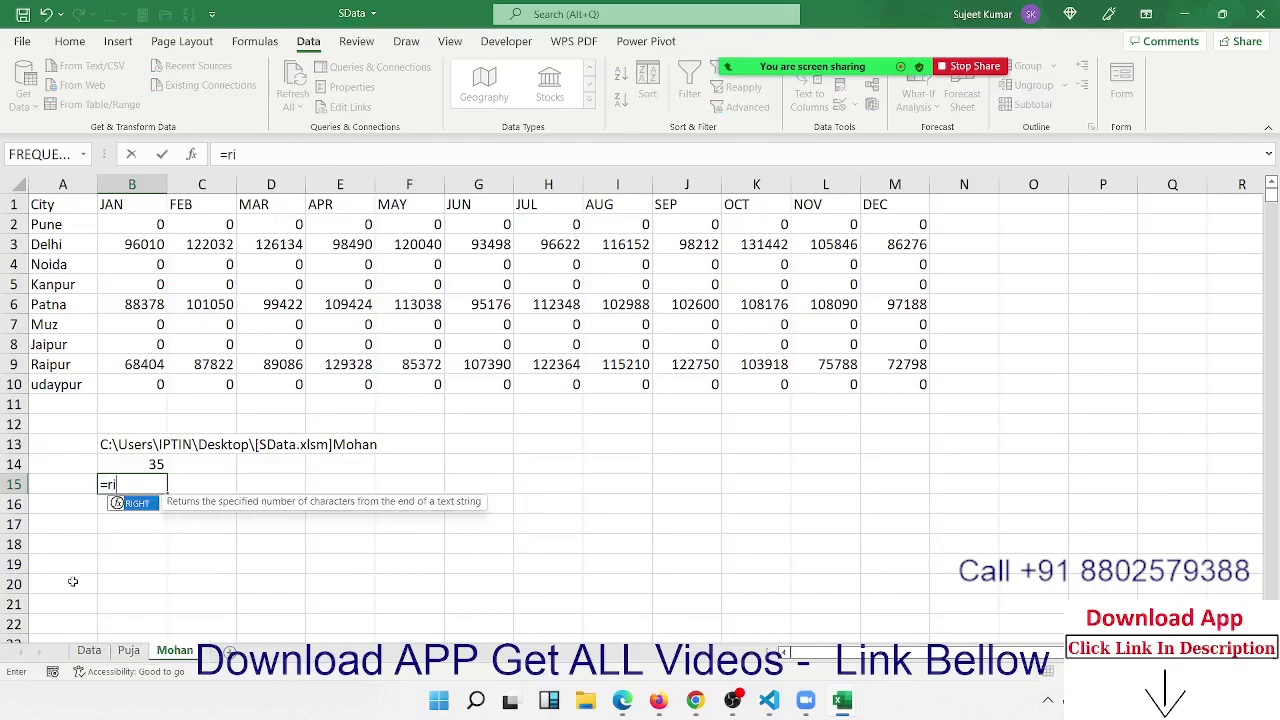
key(Tab)
key(Up)
key(Up)
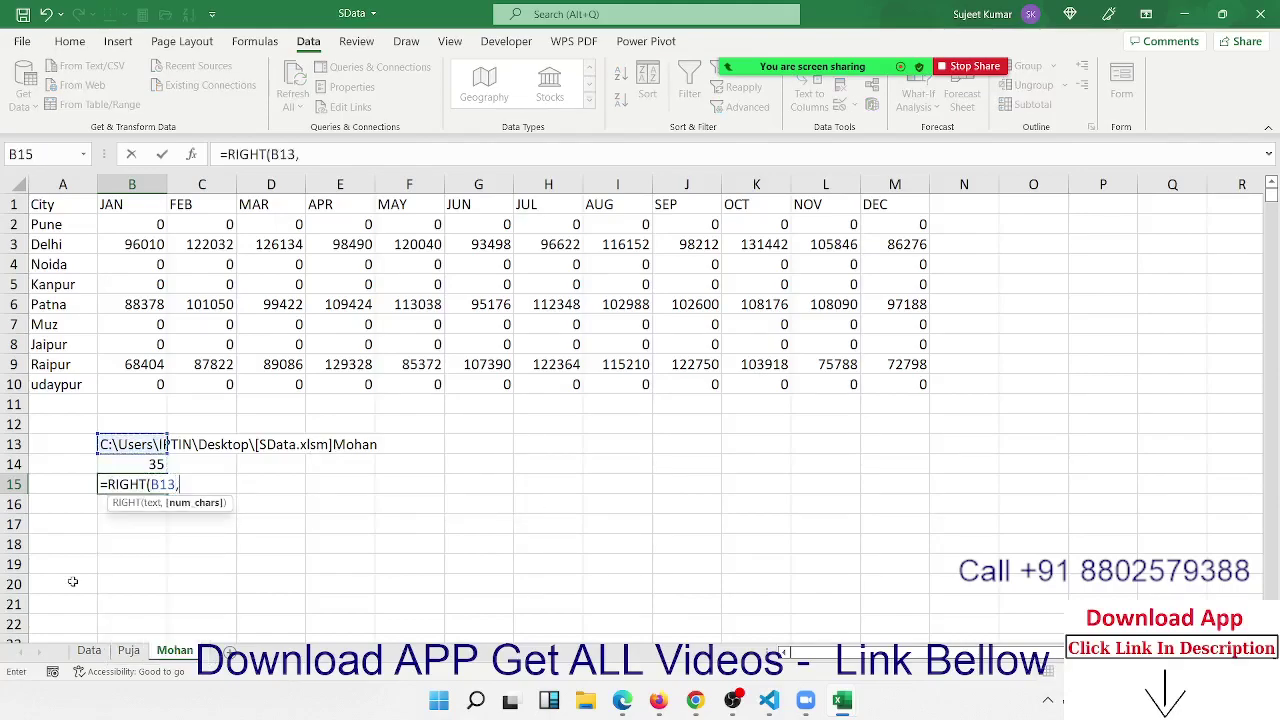
text(,l)
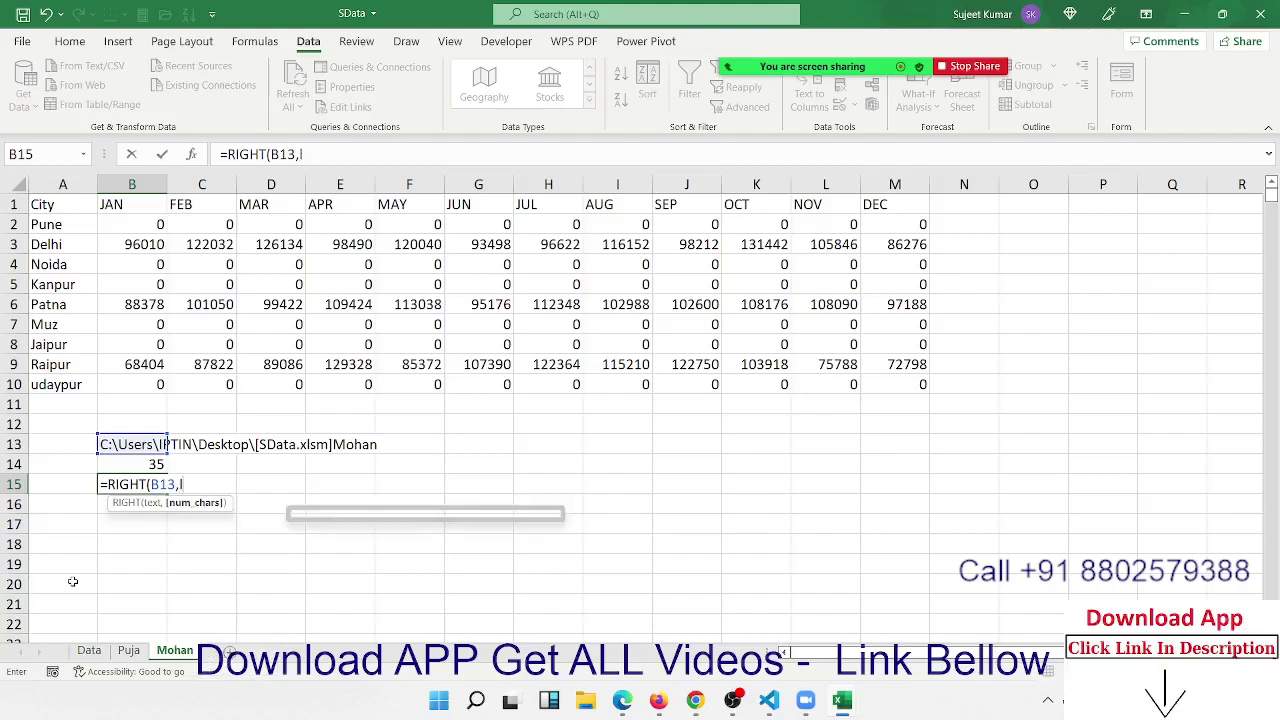
text(en)
key(Tab)
key(Up)
key(Up)
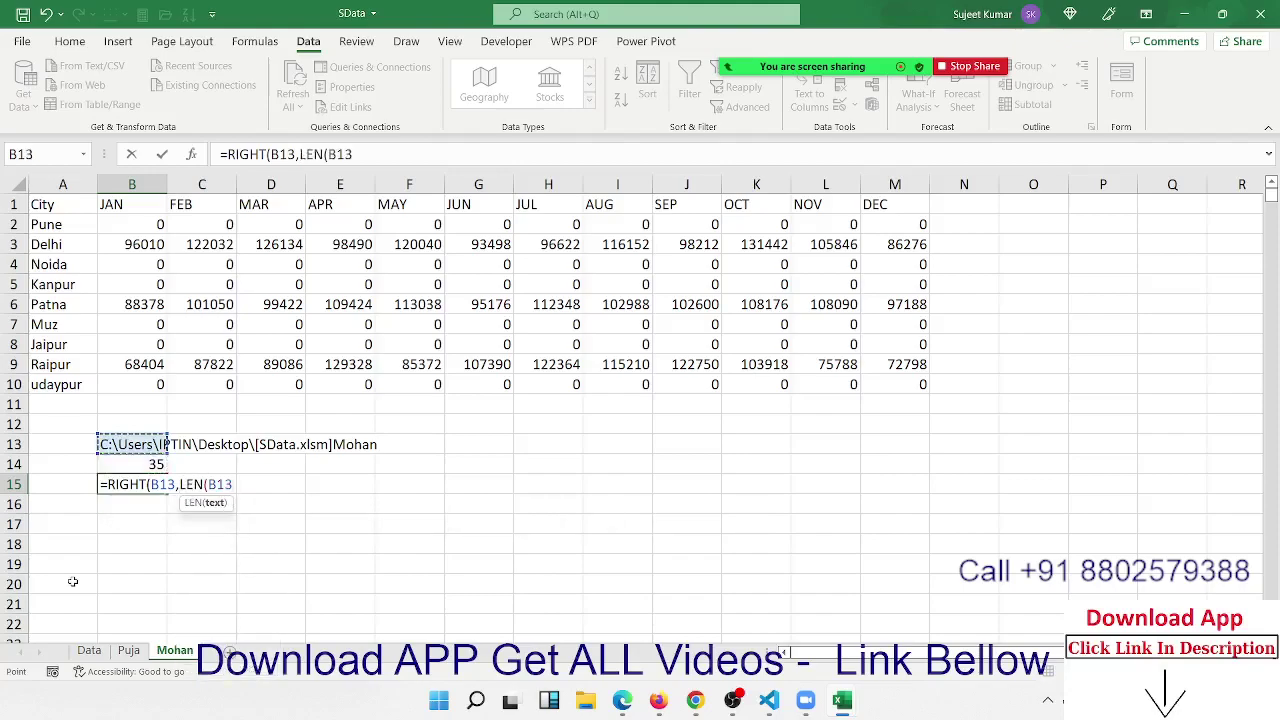
text()-)
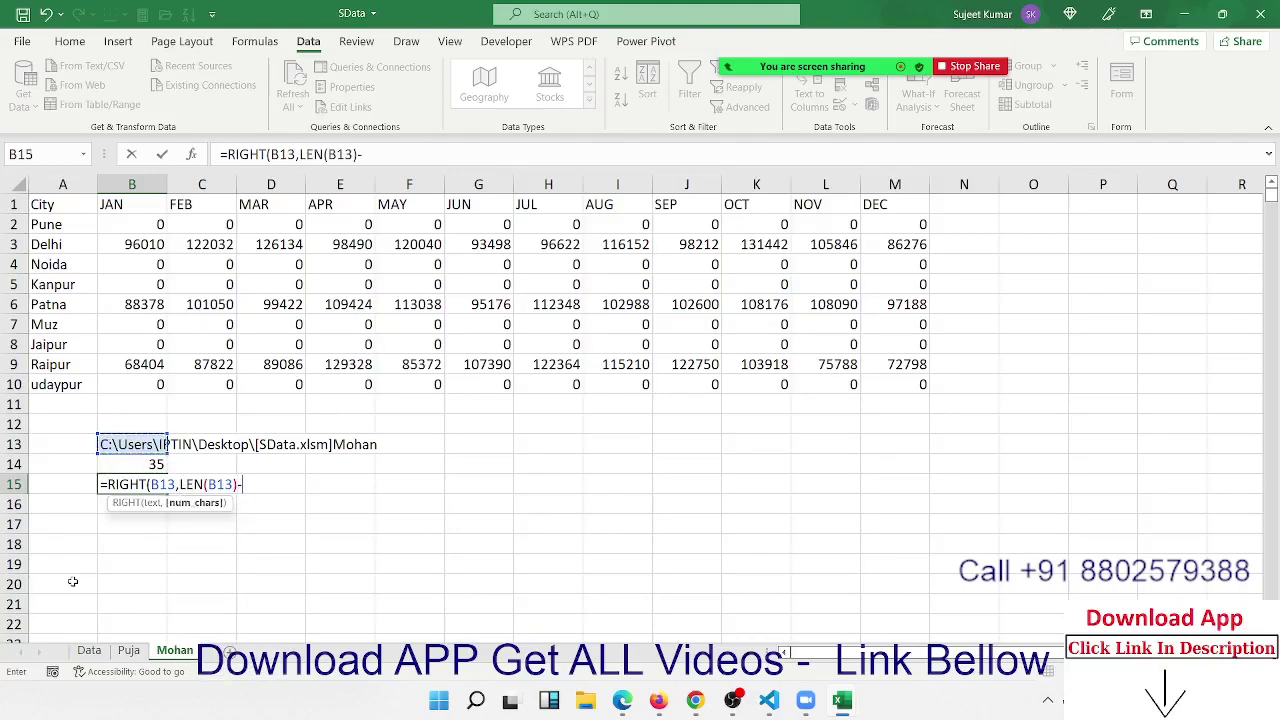
key(Up)
text())
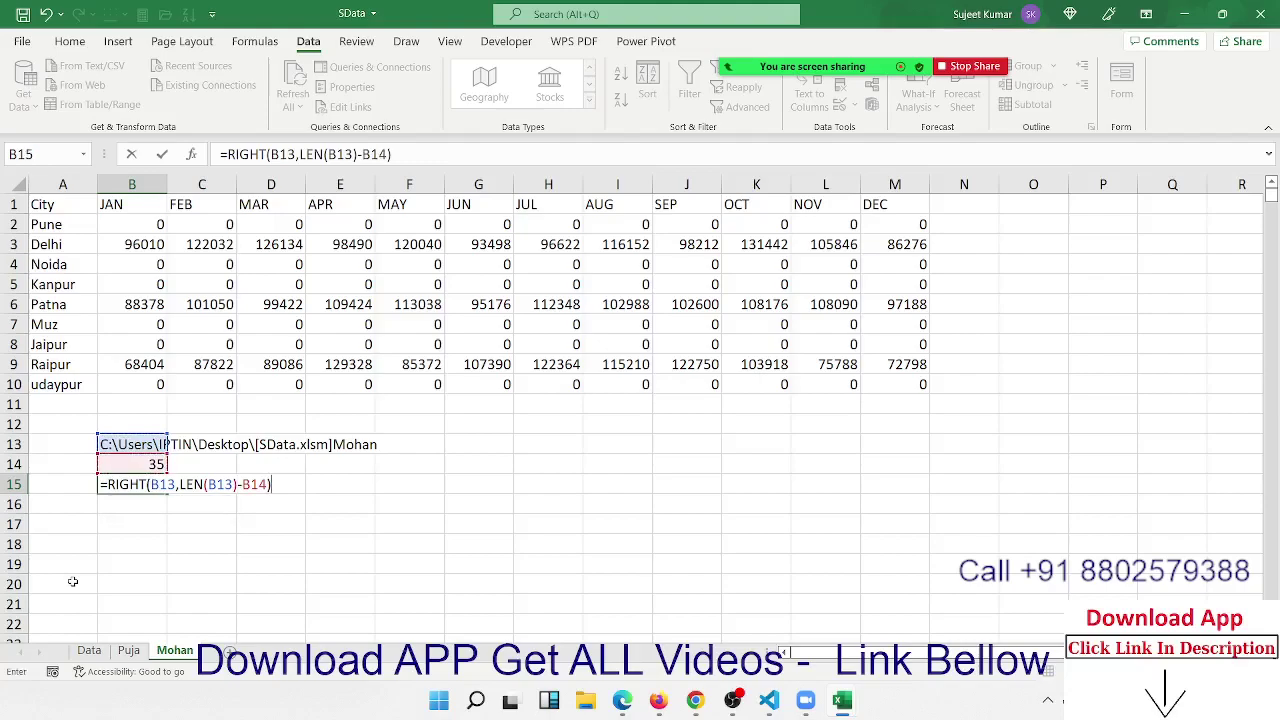
key(Return)
key(Up)
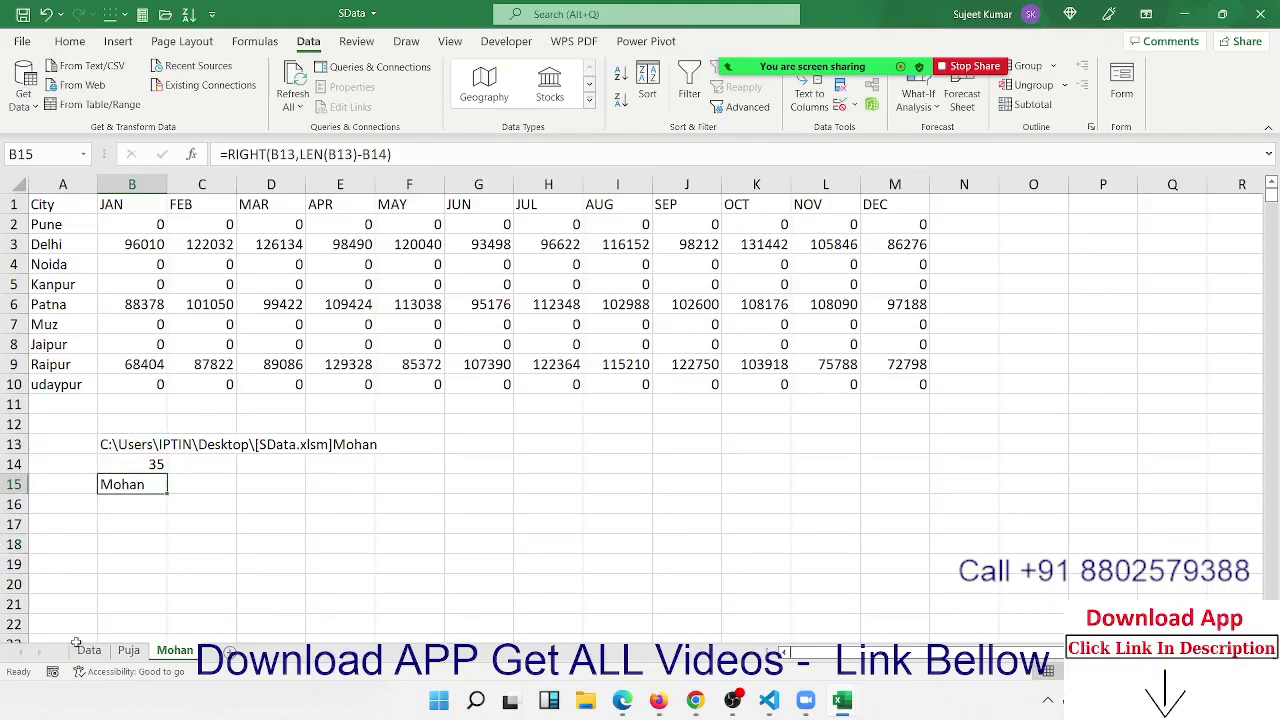
double_click(174, 650)
text(R)
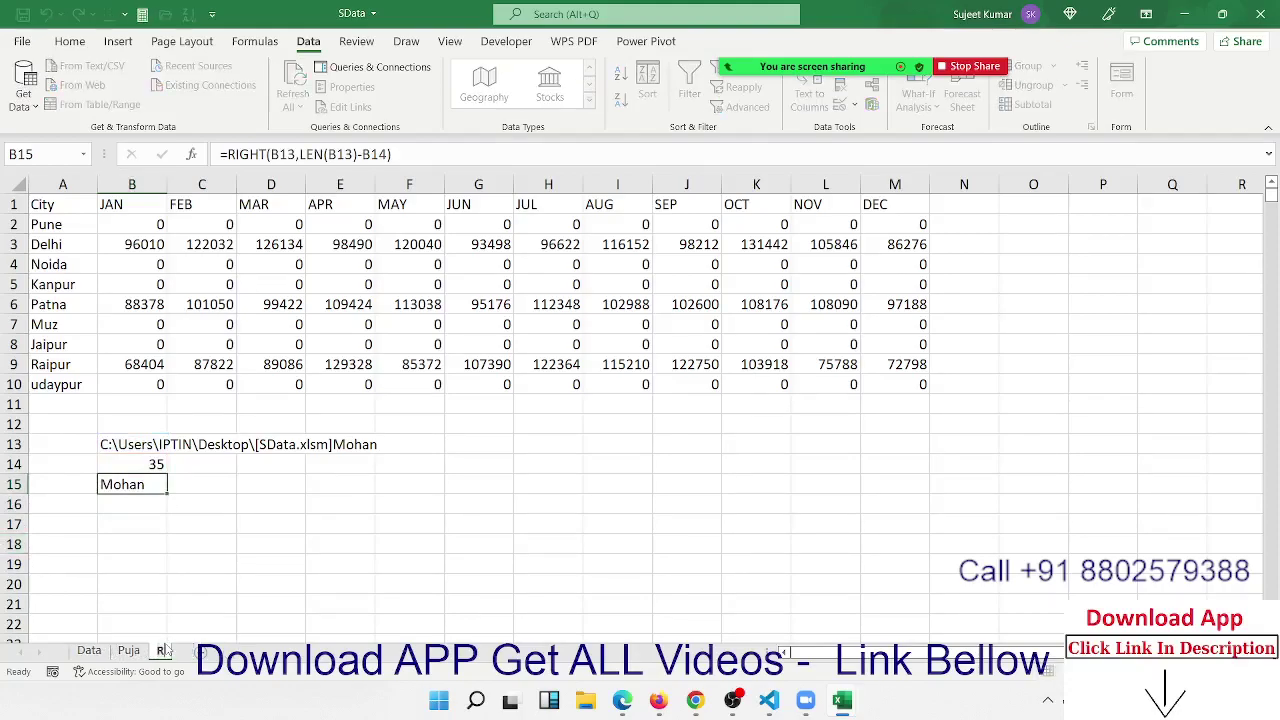
text(avi)
key(Return)
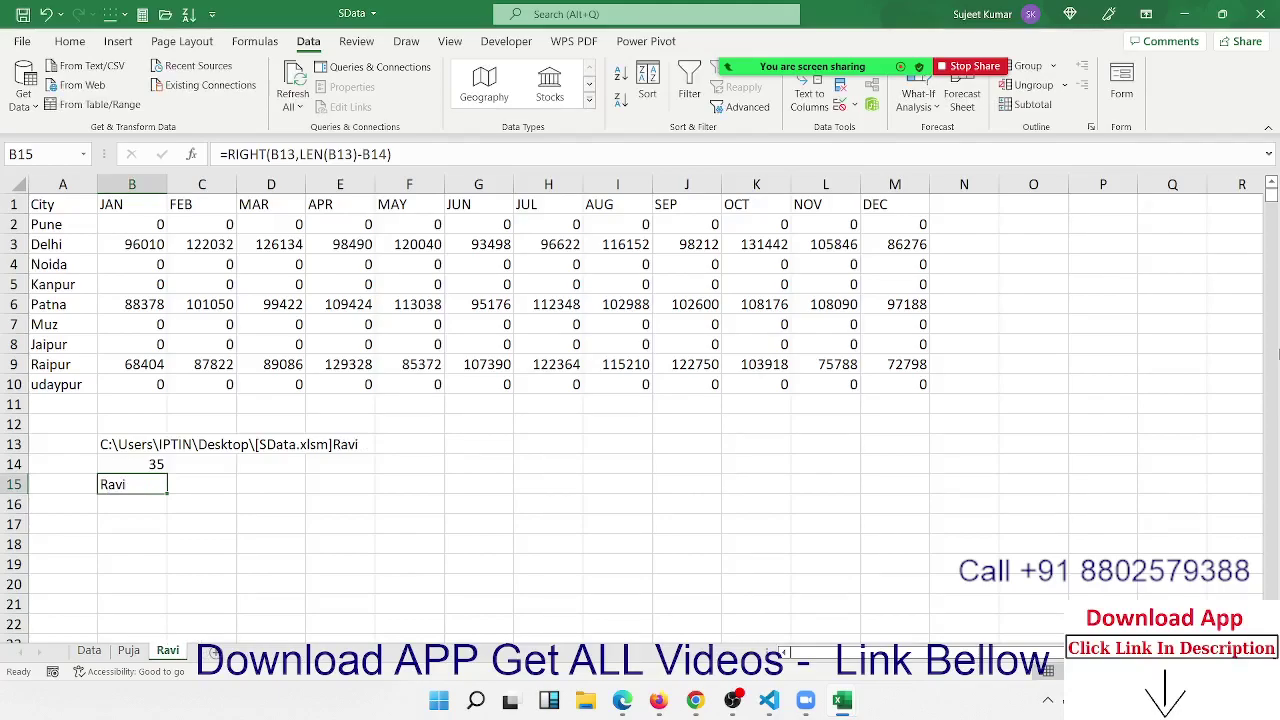
mouse_move(771, 64)
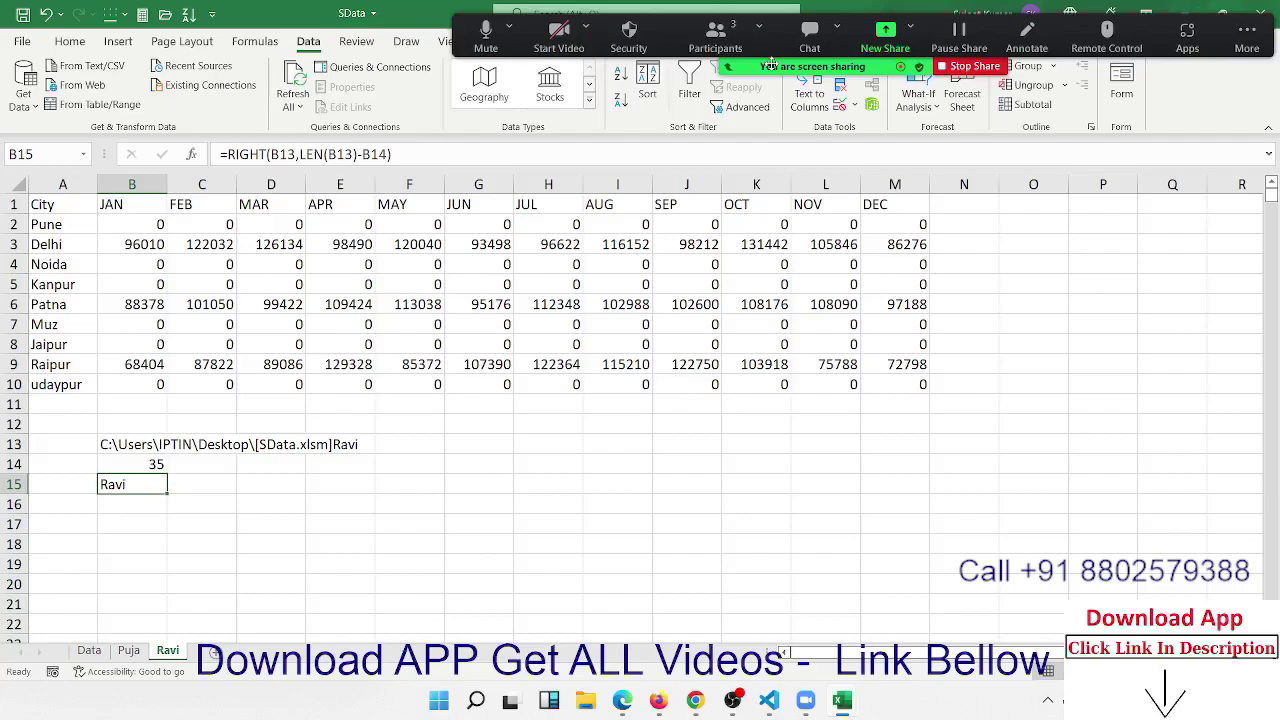
Inspect B15's formula without changing it, after briefly checking the meeting participants list
click(708, 46)
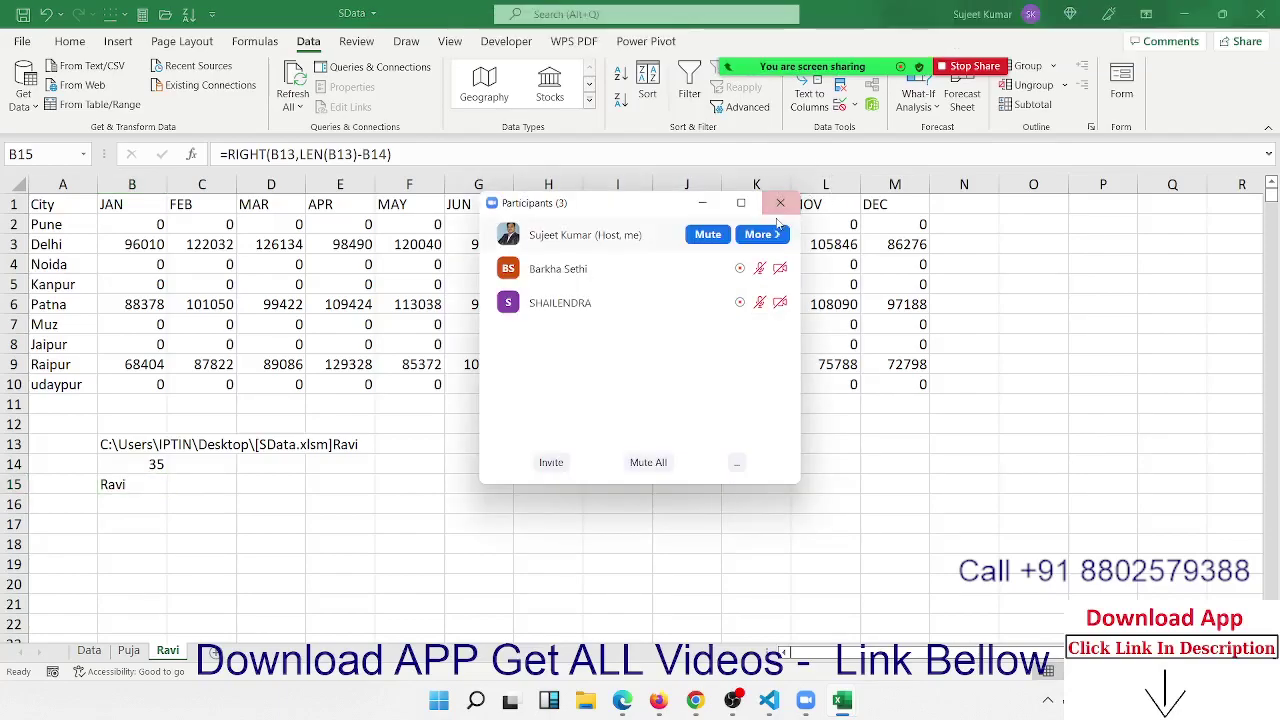
click(780, 203)
click(118, 495)
double_click(118, 495)
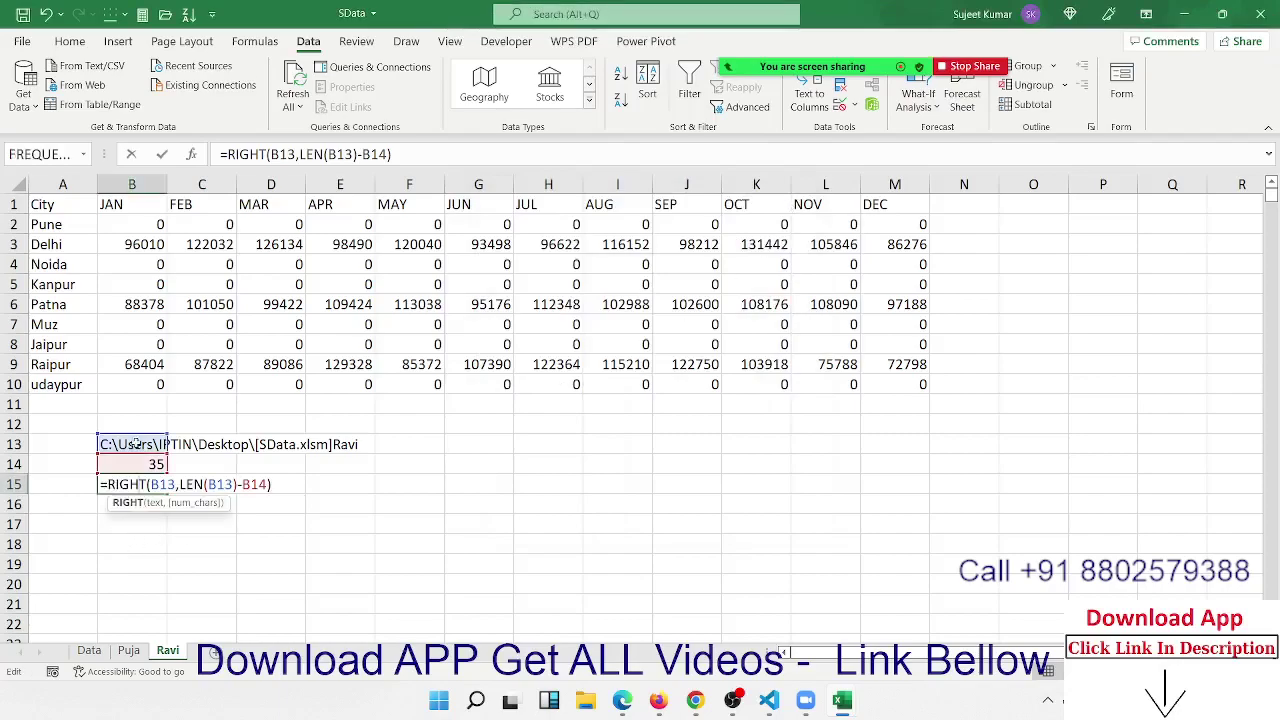
key(Escape)
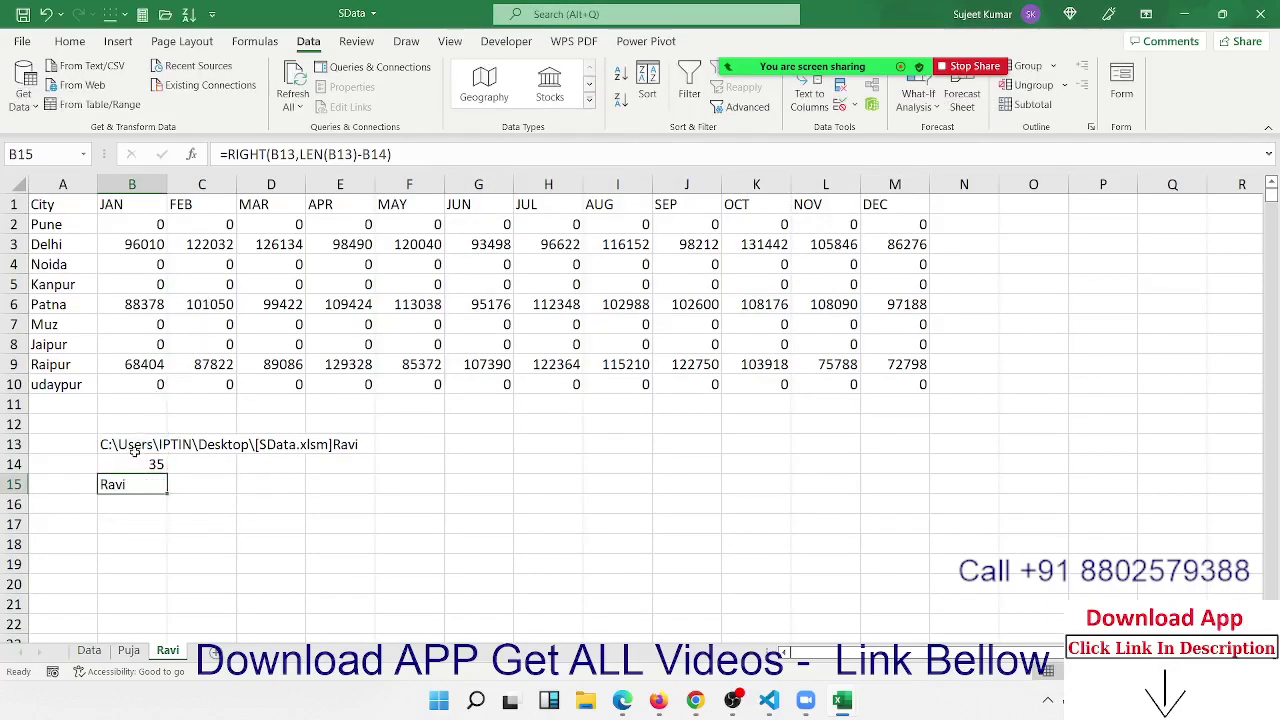
Replace the B13 reference in B14's FIND formula with CELL("filename"), still returning 35
click(137, 447)
drag(226, 154, 332, 154)
key(ctrl+c)
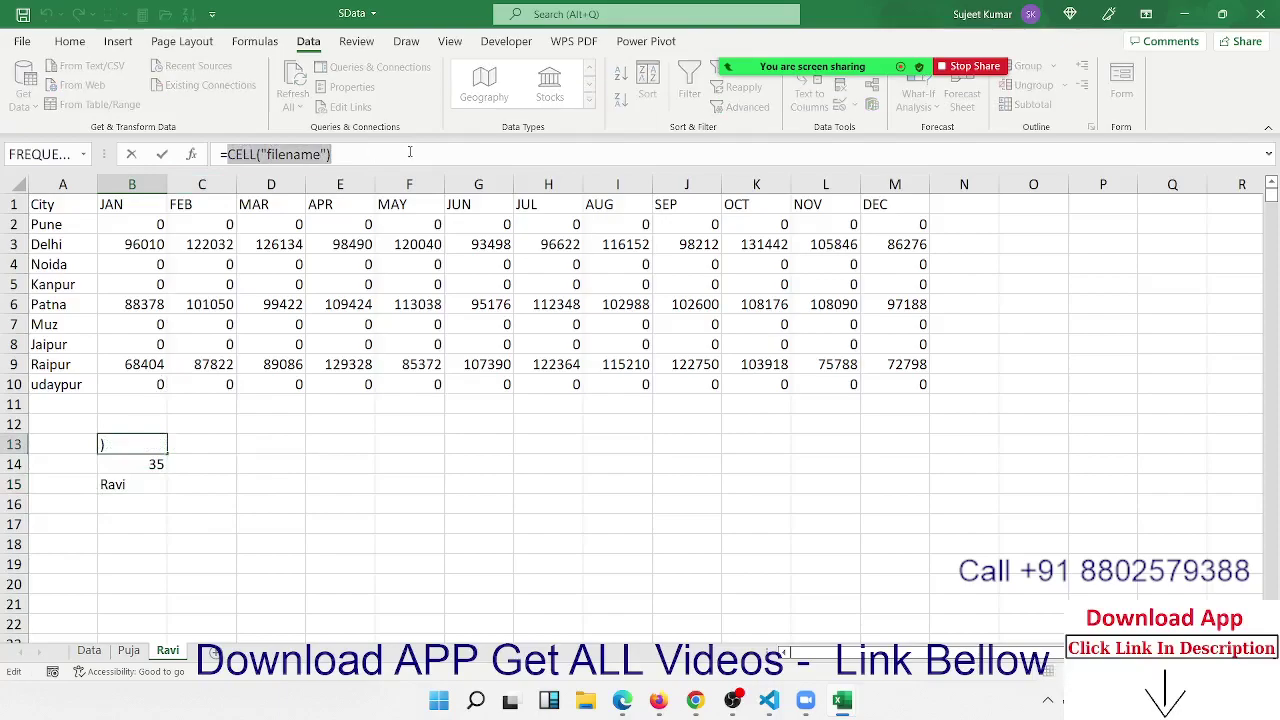
key(Escape)
double_click(157, 458)
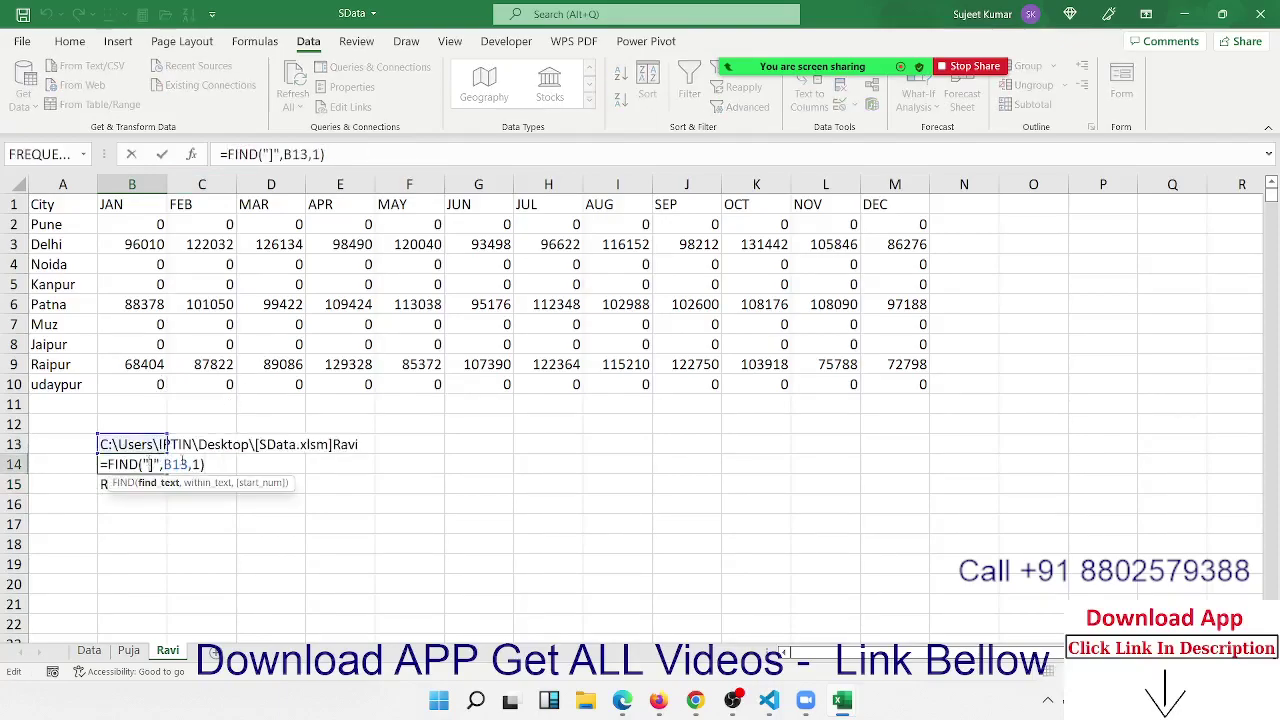
double_click(177, 464)
key(ctrl+v)
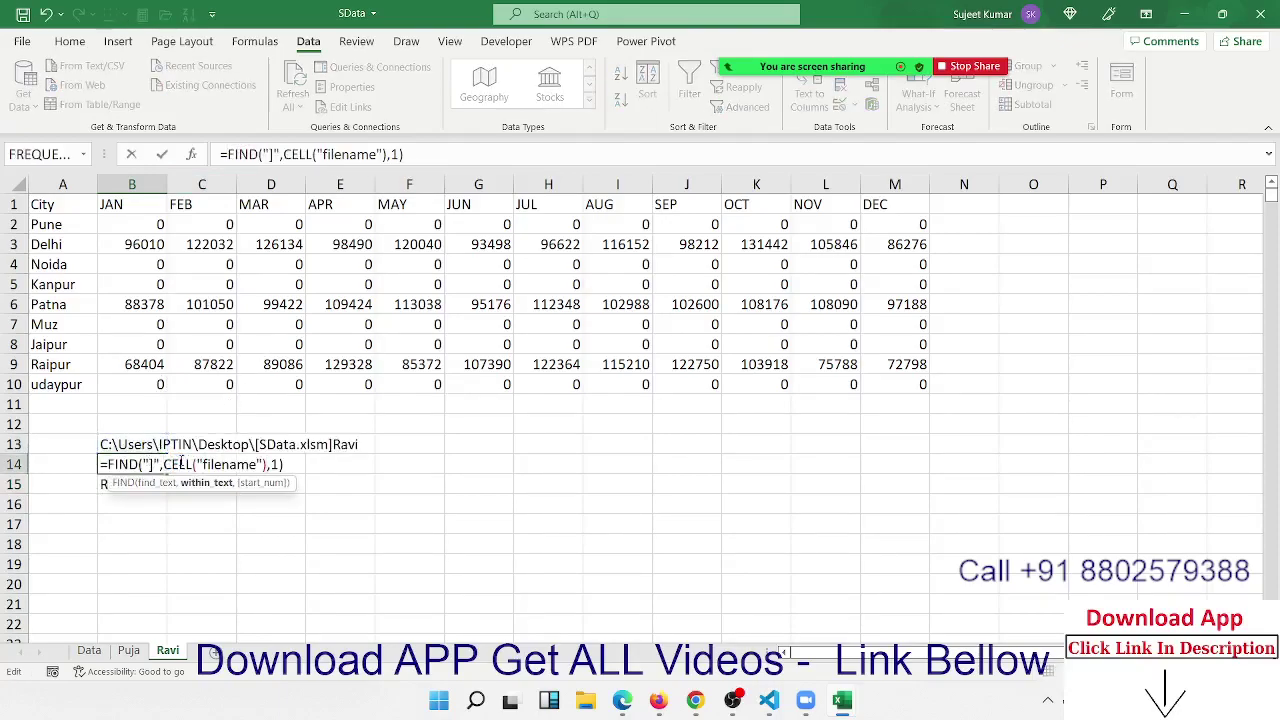
key(Return)
Review the formulas in B15, B13 and B14 before editing B15 again
double_click(131, 487)
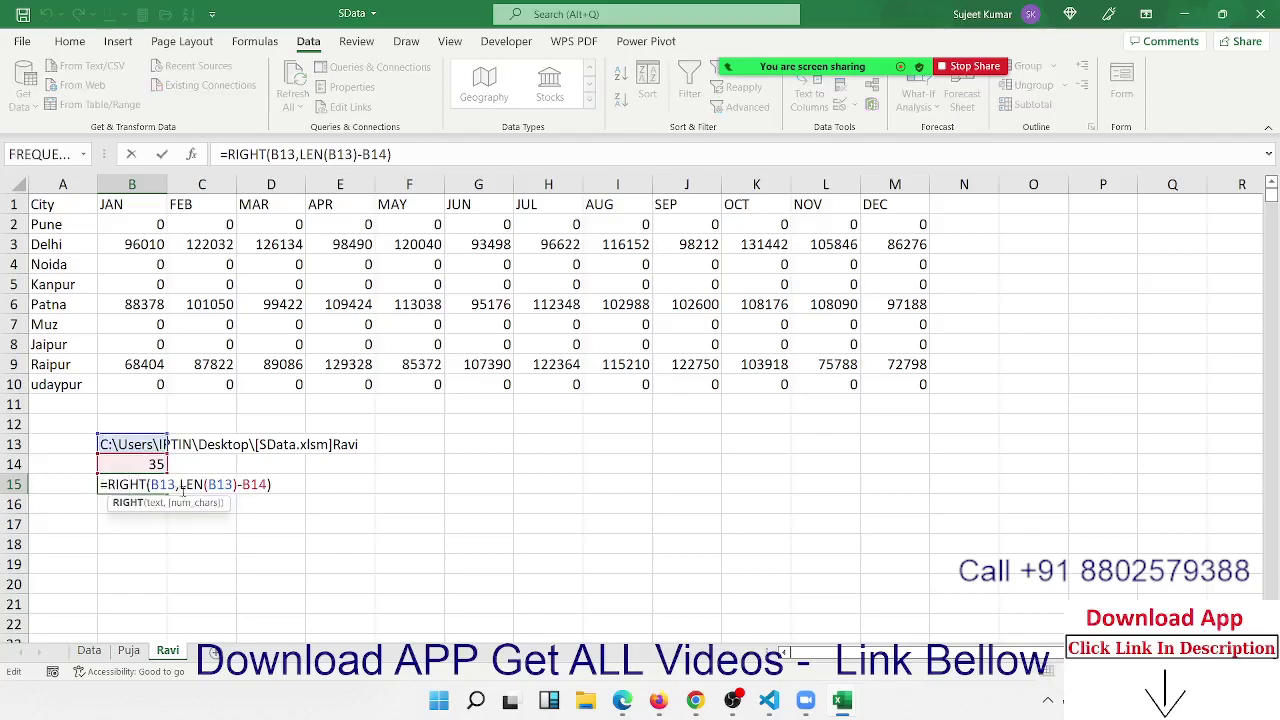
key(ctrl+Return)
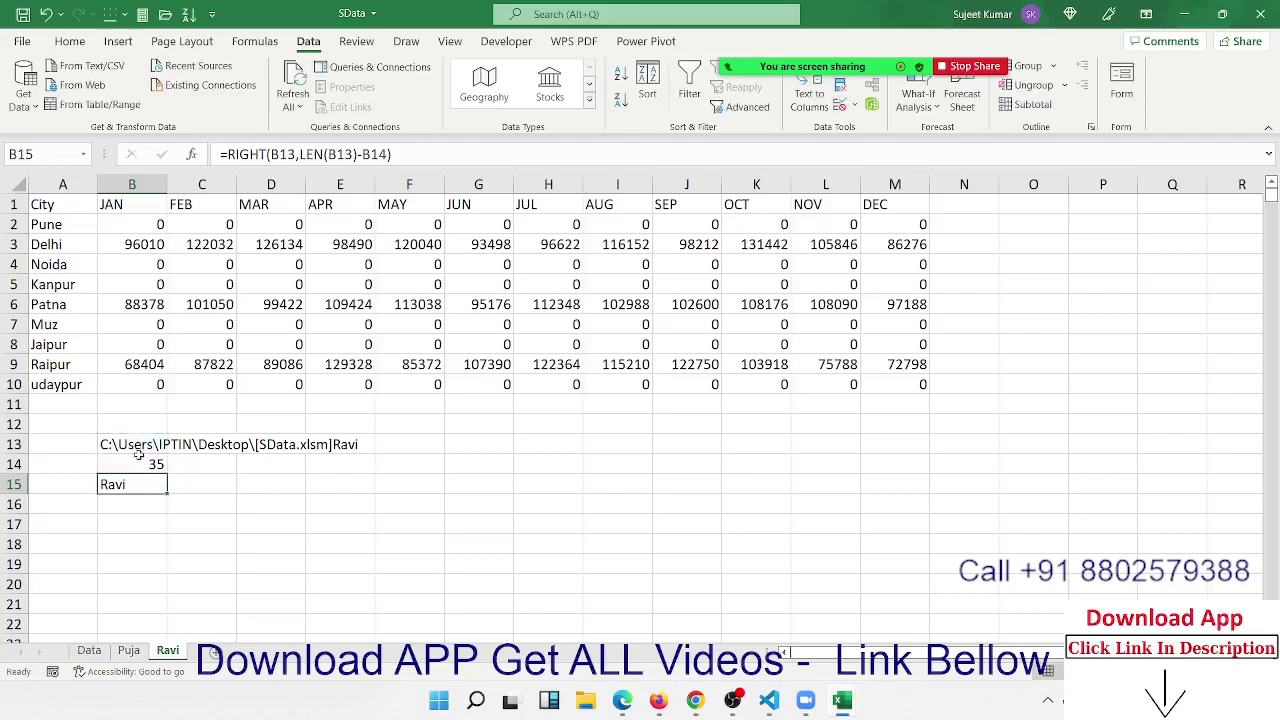
click(138, 447)
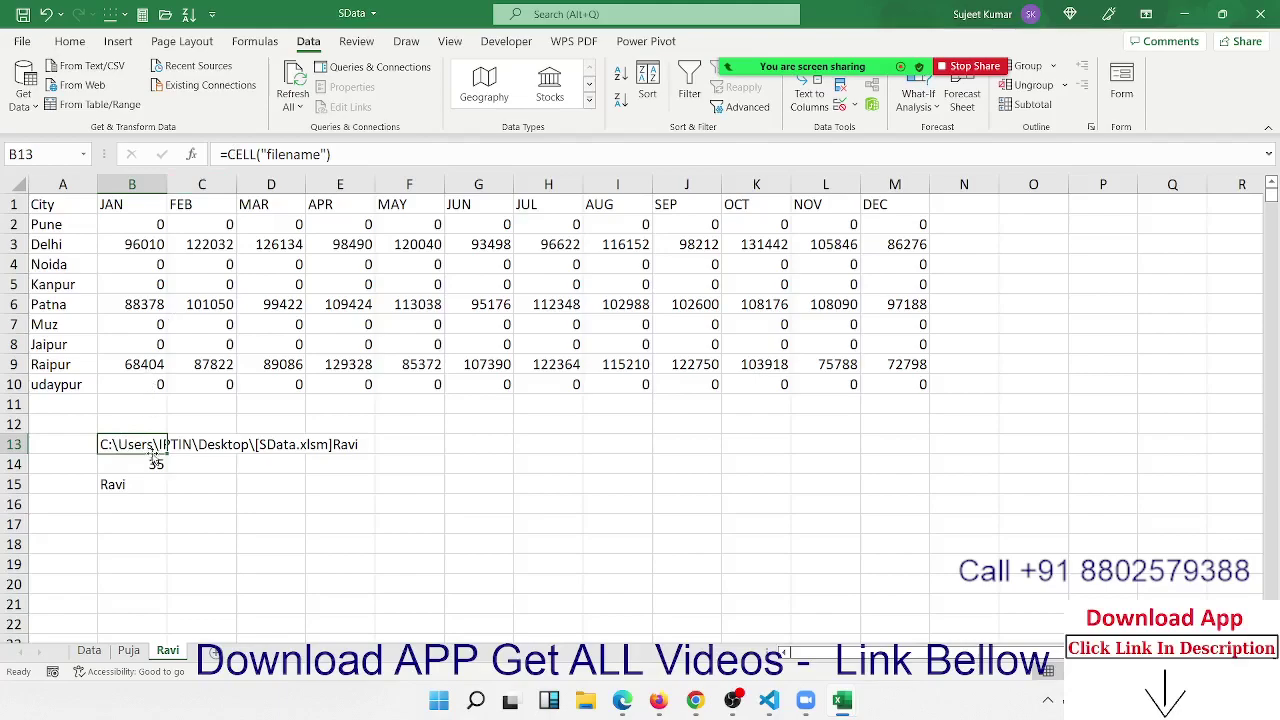
click(150, 463)
double_click(130, 486)
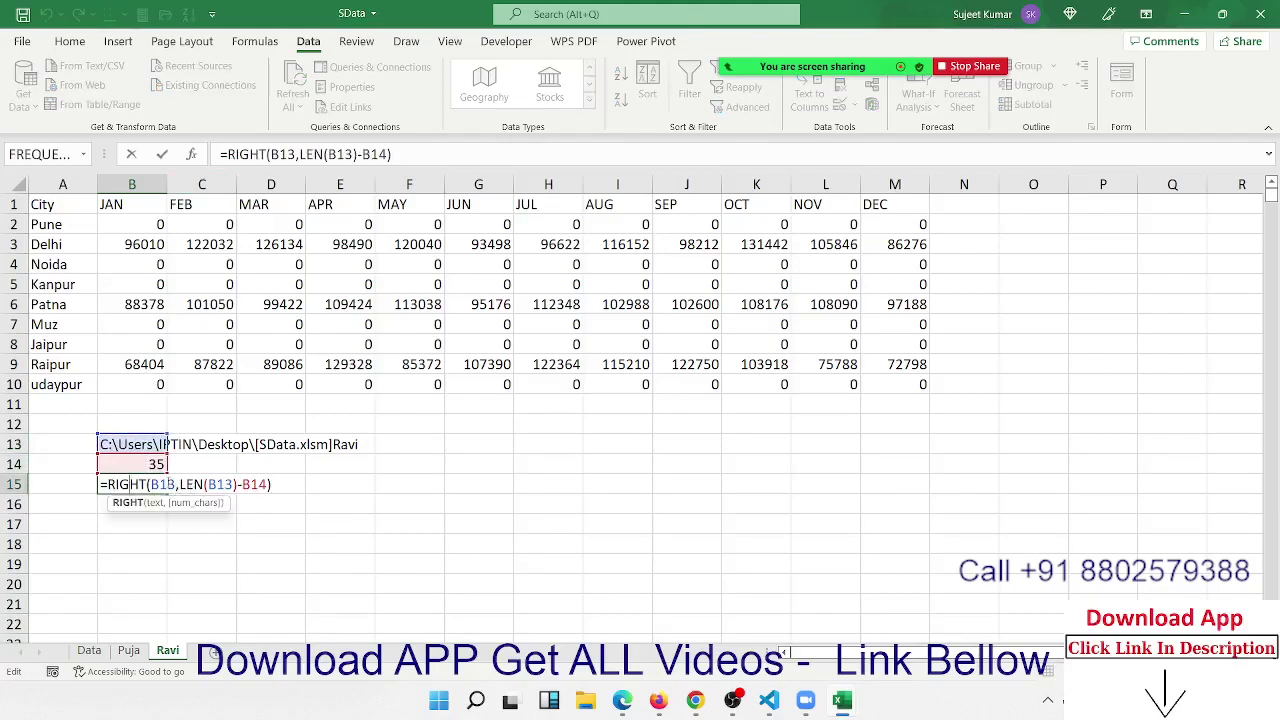
Replace both B13 references in B15's RIGHT and LEN formula with CELL("filename")
double_click(163, 484)
key(ctrl+v)
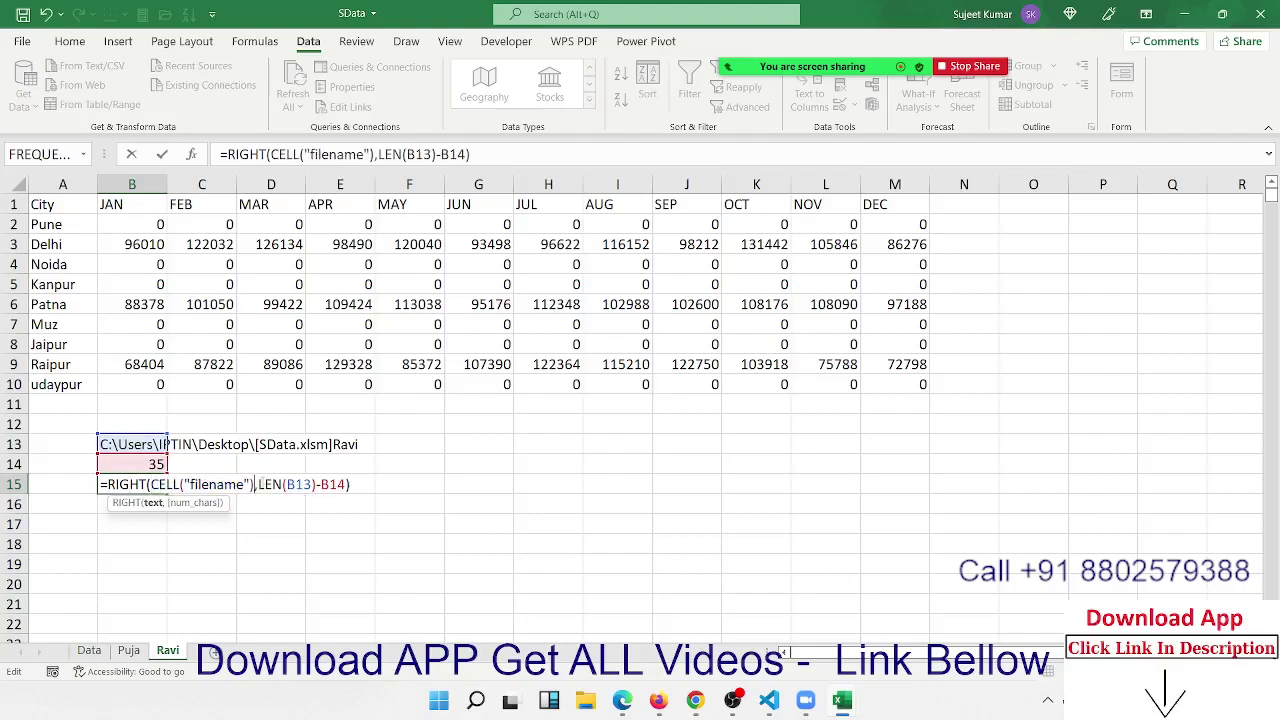
double_click(301, 484)
key(ctrl+v)
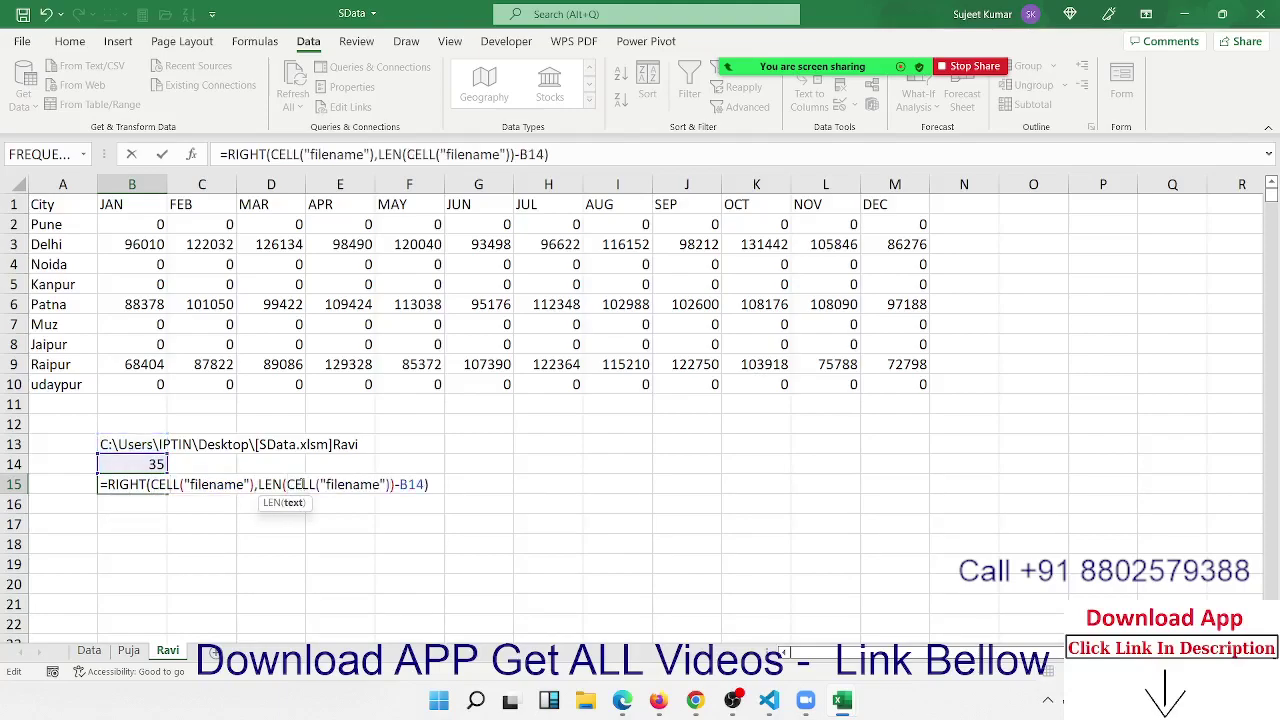
key(Return)
Substitute B14 in B15's formula with B14's copied FIND expression
click(153, 463)
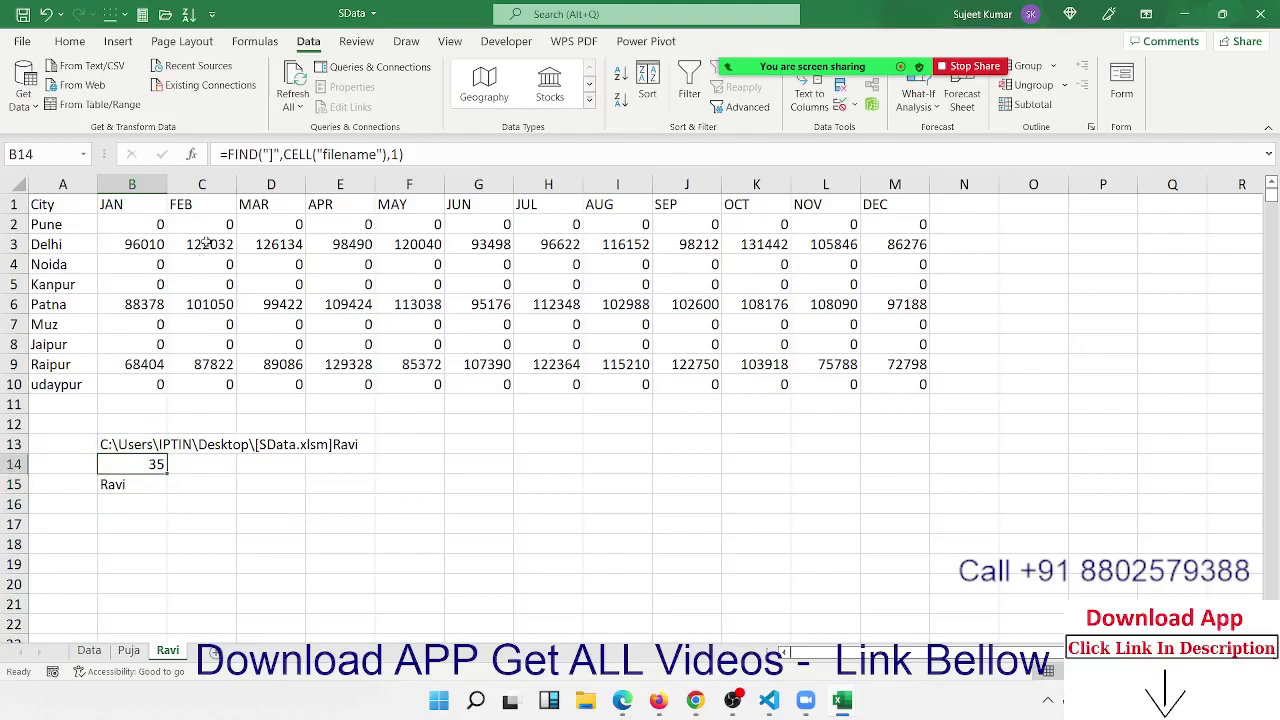
drag(228, 155, 406, 155)
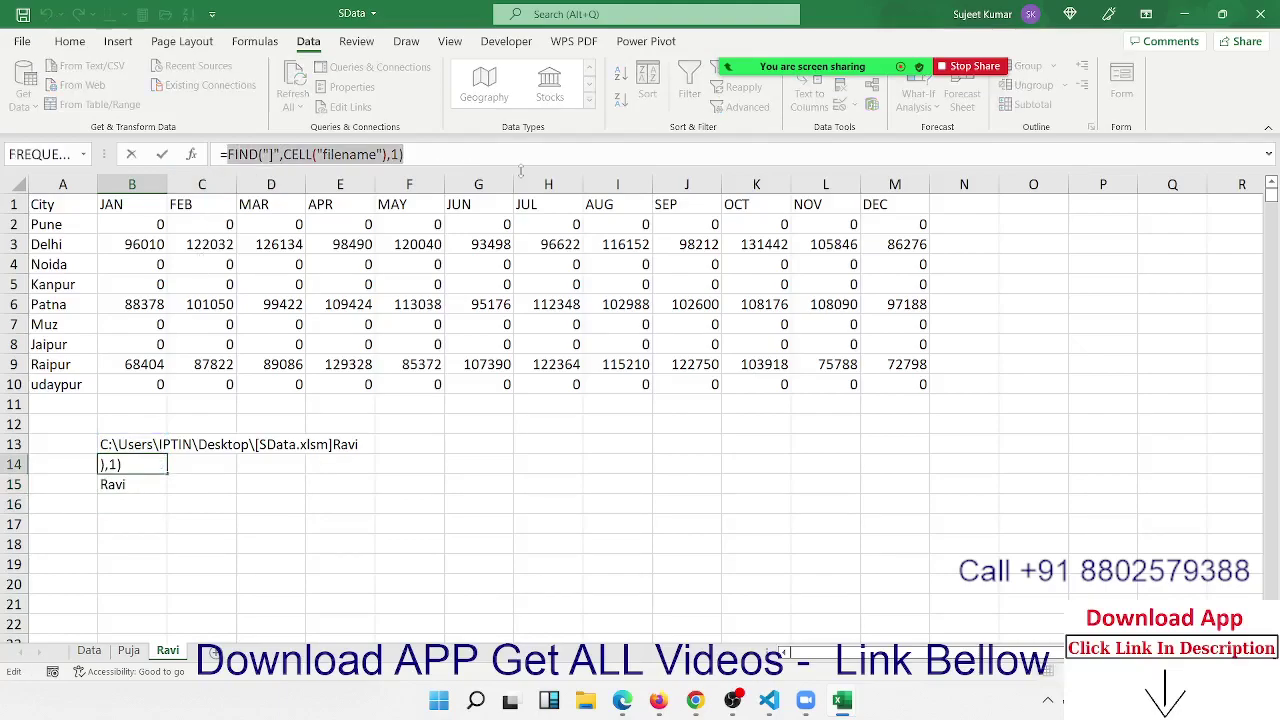
key(ctrl+c)
key(Escape)
double_click(146, 484)
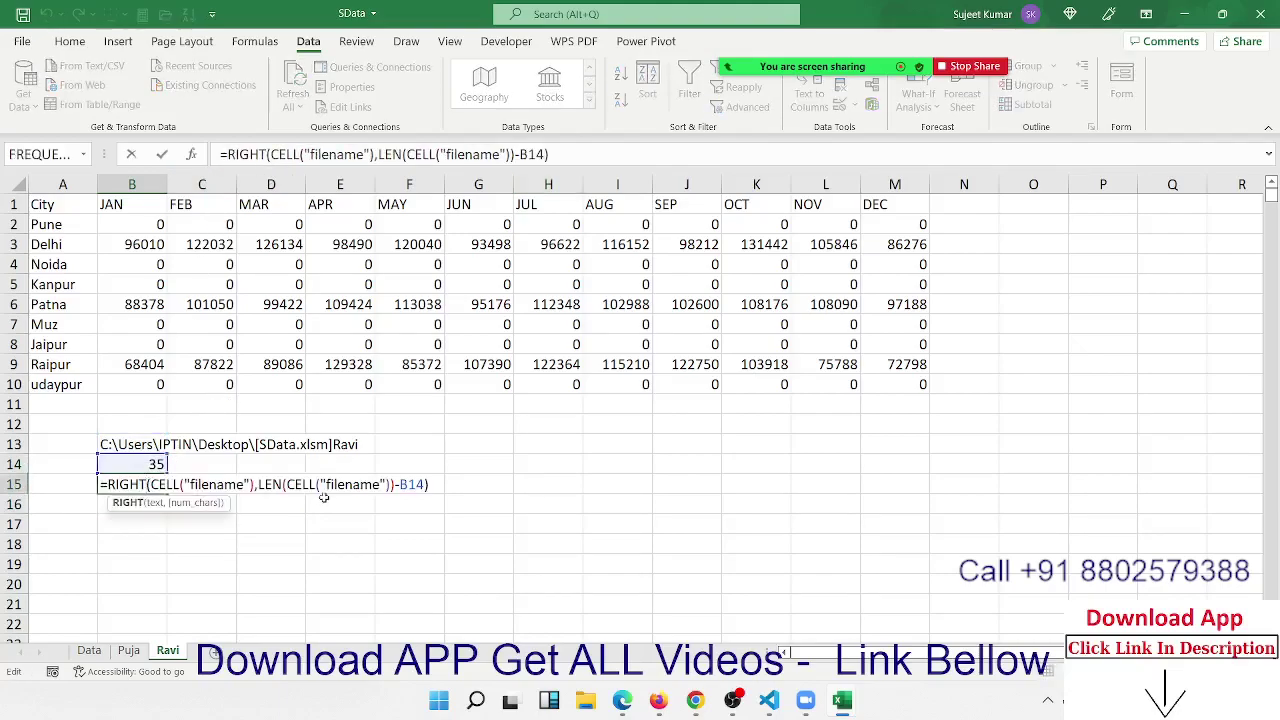
double_click(411, 484)
key(ctrl+v)
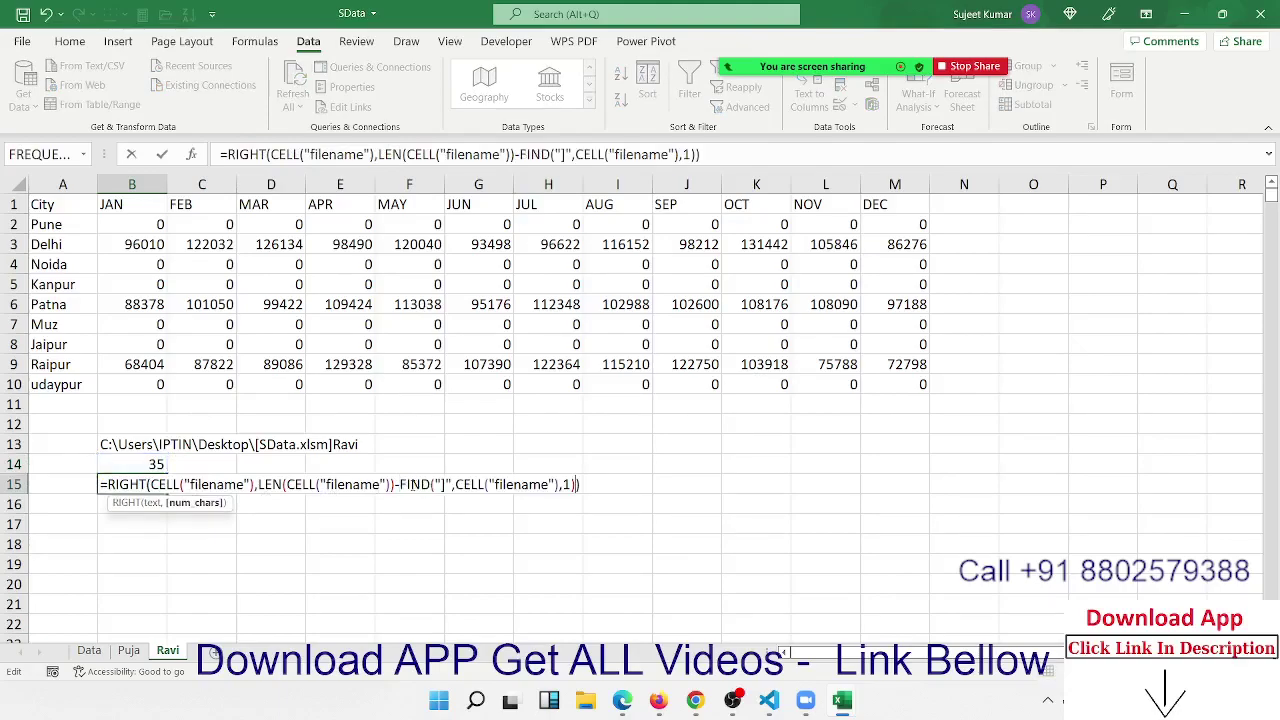
key(Return)
Clear helper cells B13:B14 and copy B15's complete sheet-name formula text
drag(157, 442, 158, 464)
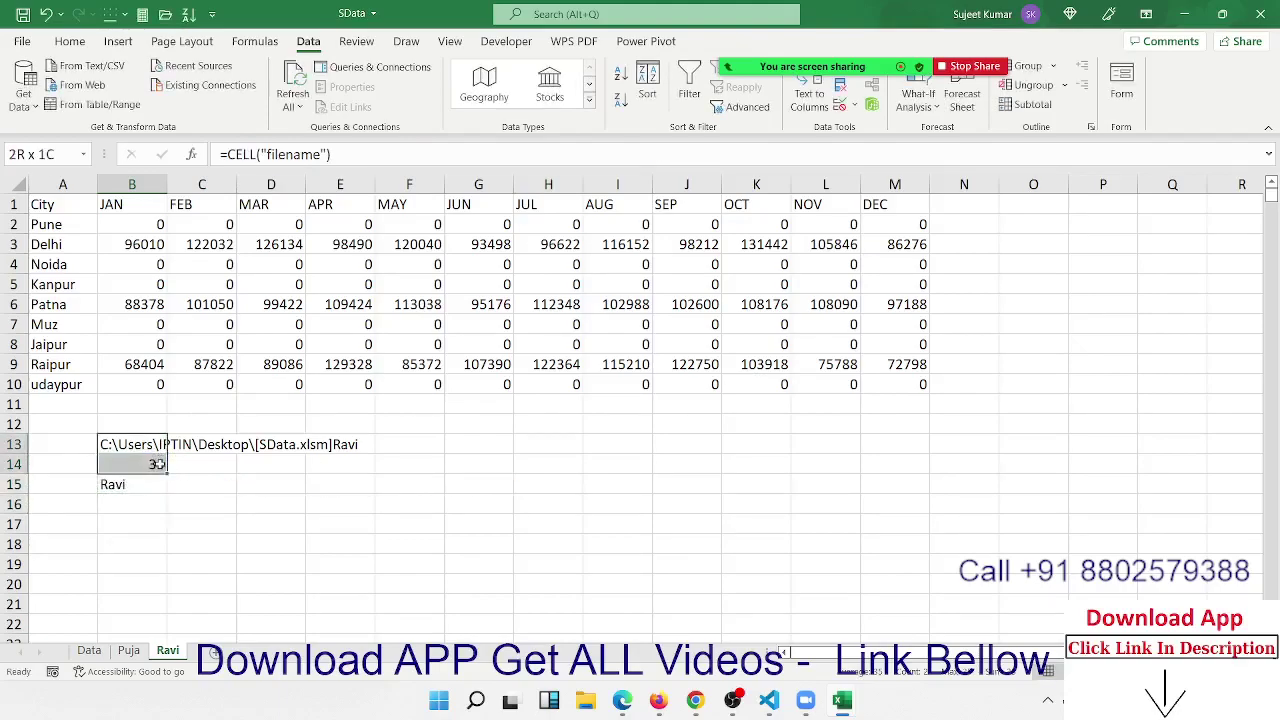
key(Delete)
click(148, 485)
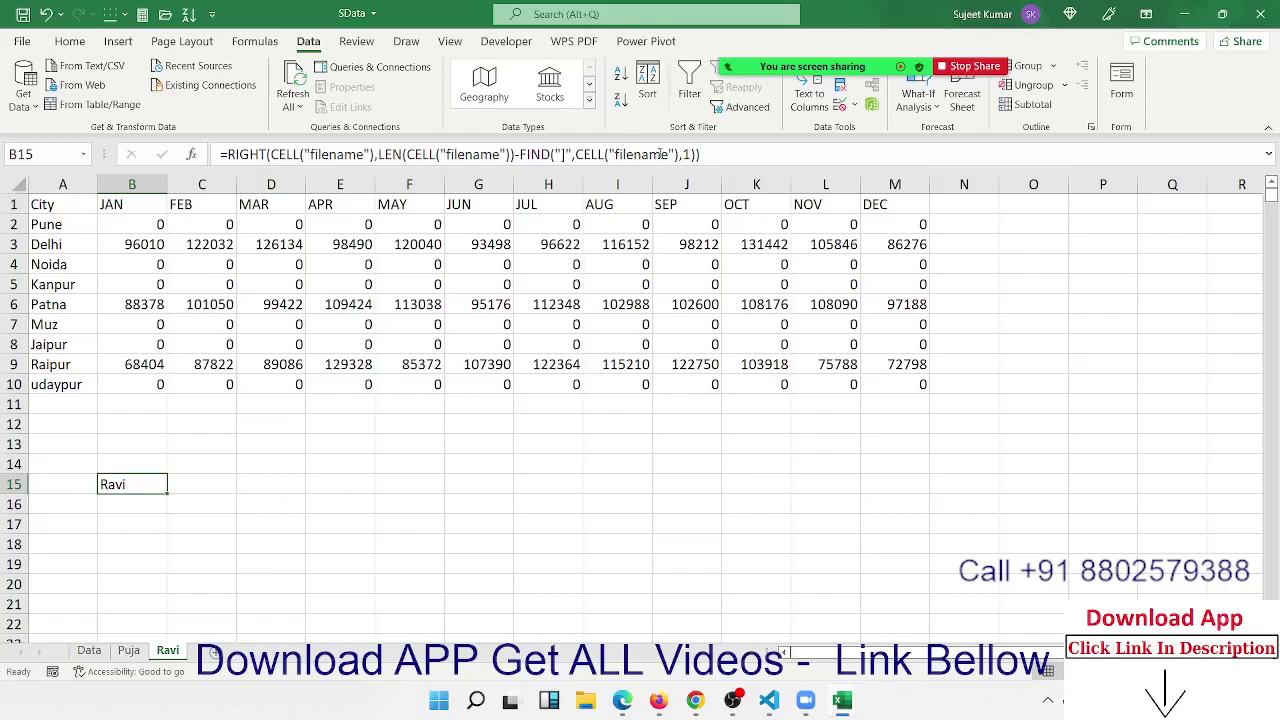
drag(705, 154, 200, 143)
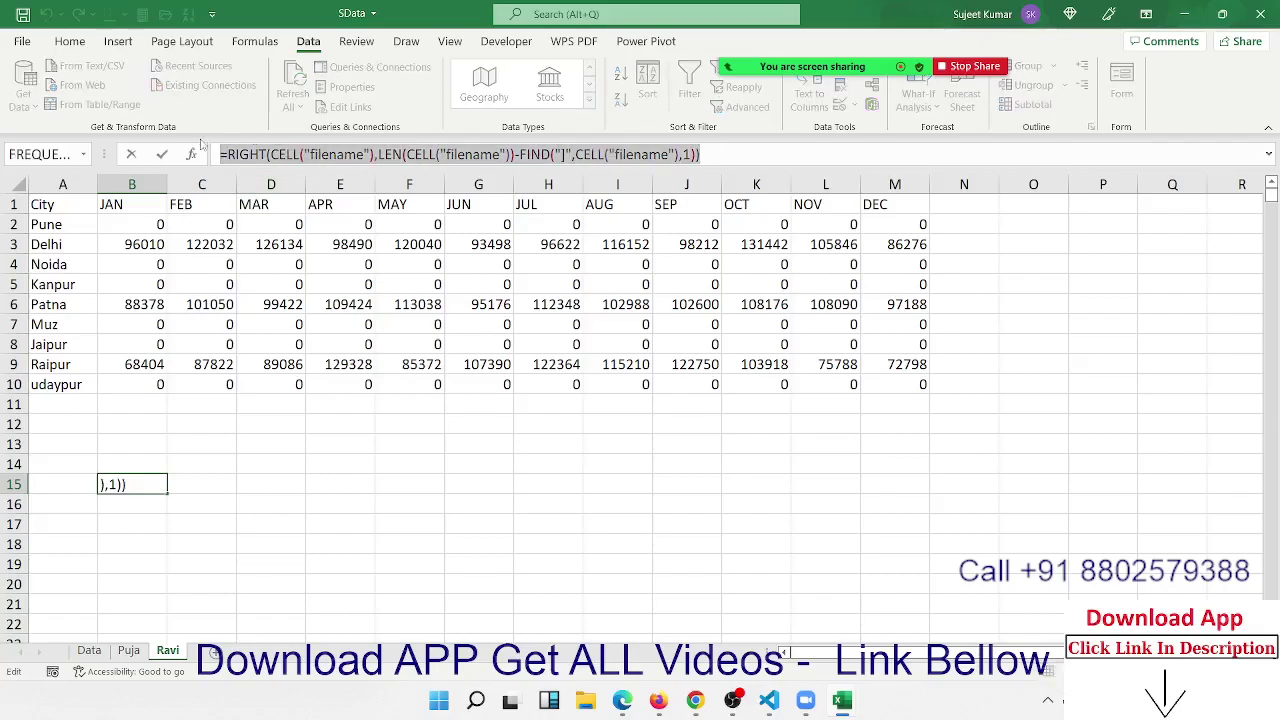
key(Escape)
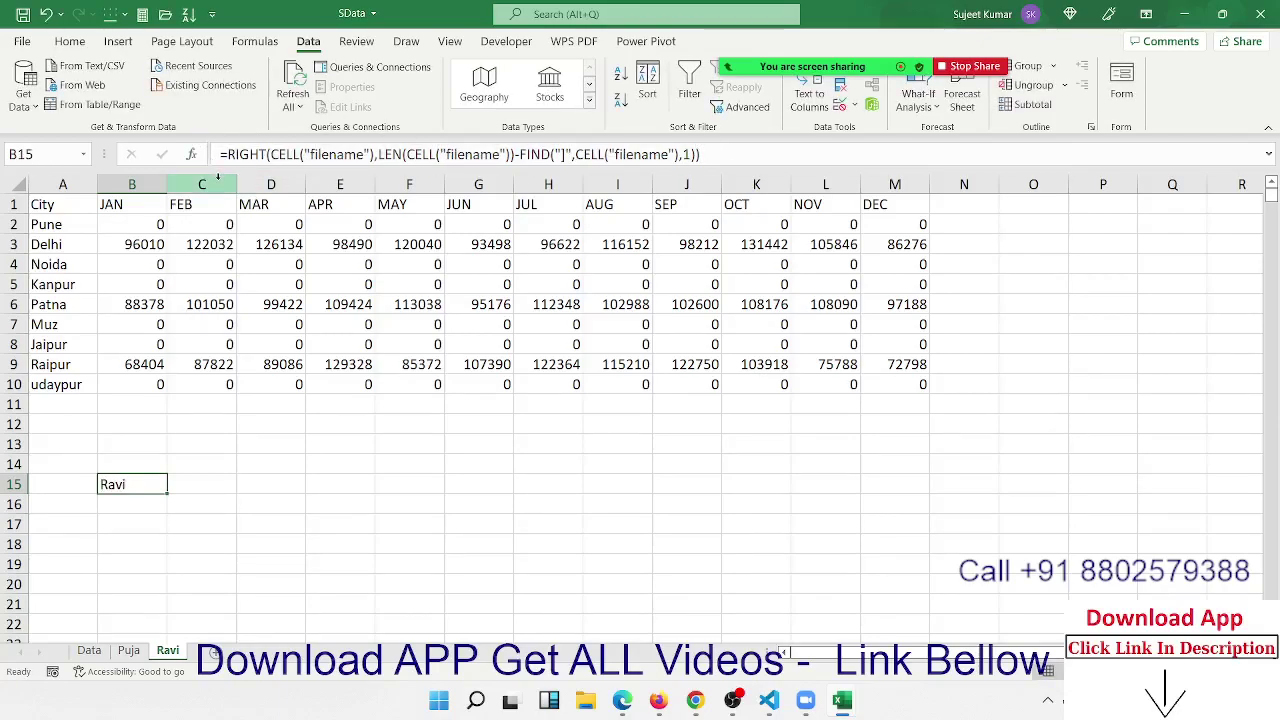
click(164, 223)
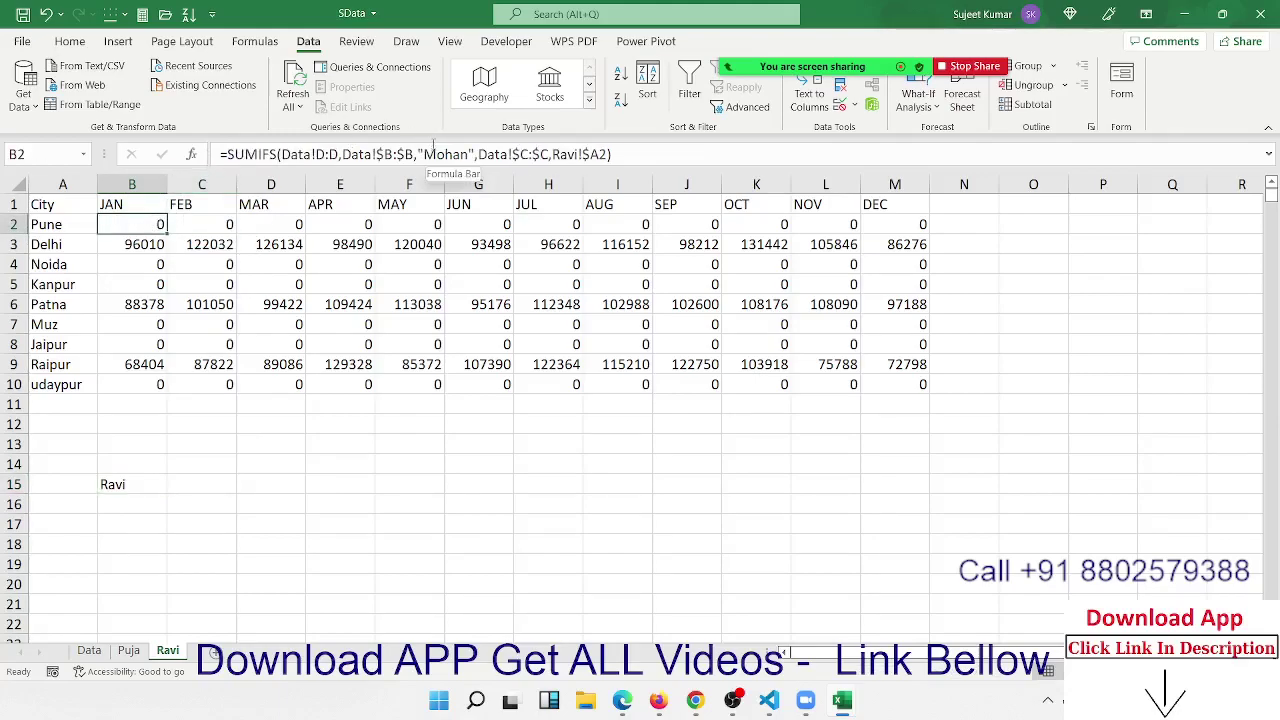
Define the name NN as the pasted RIGHT(CELL("filename")…) sheet-name formula
click(255, 41)
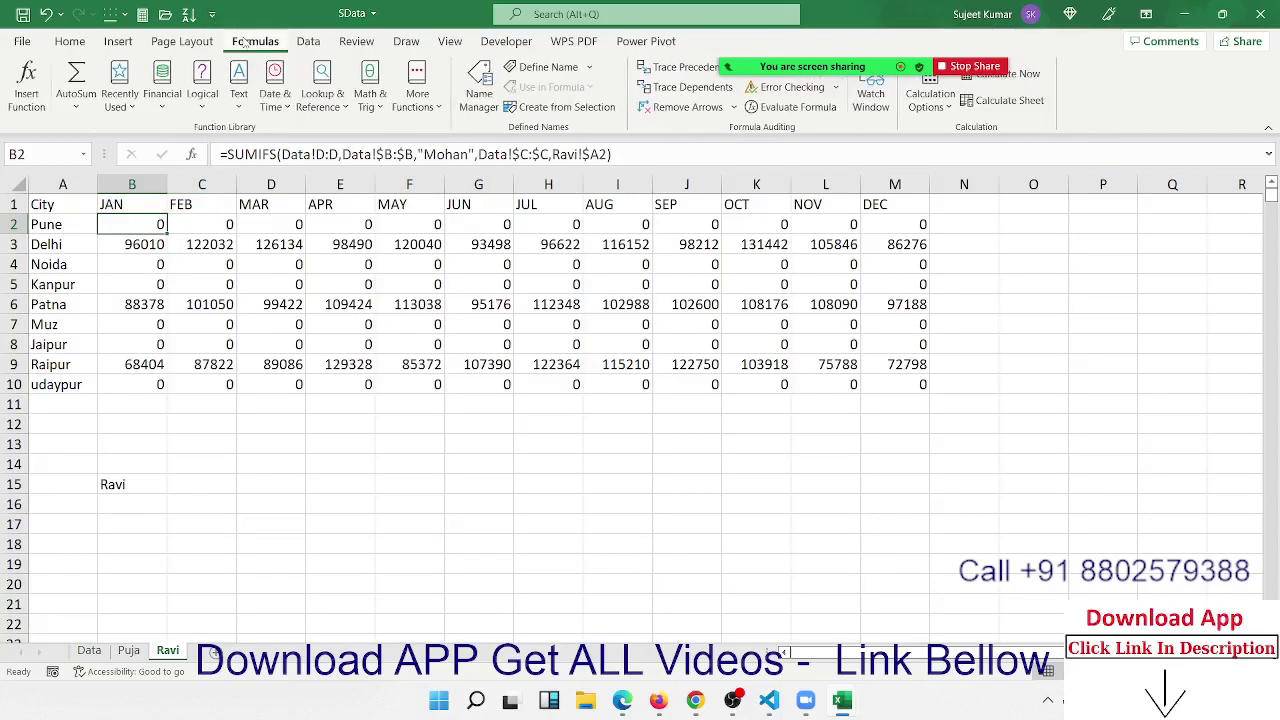
click(520, 68)
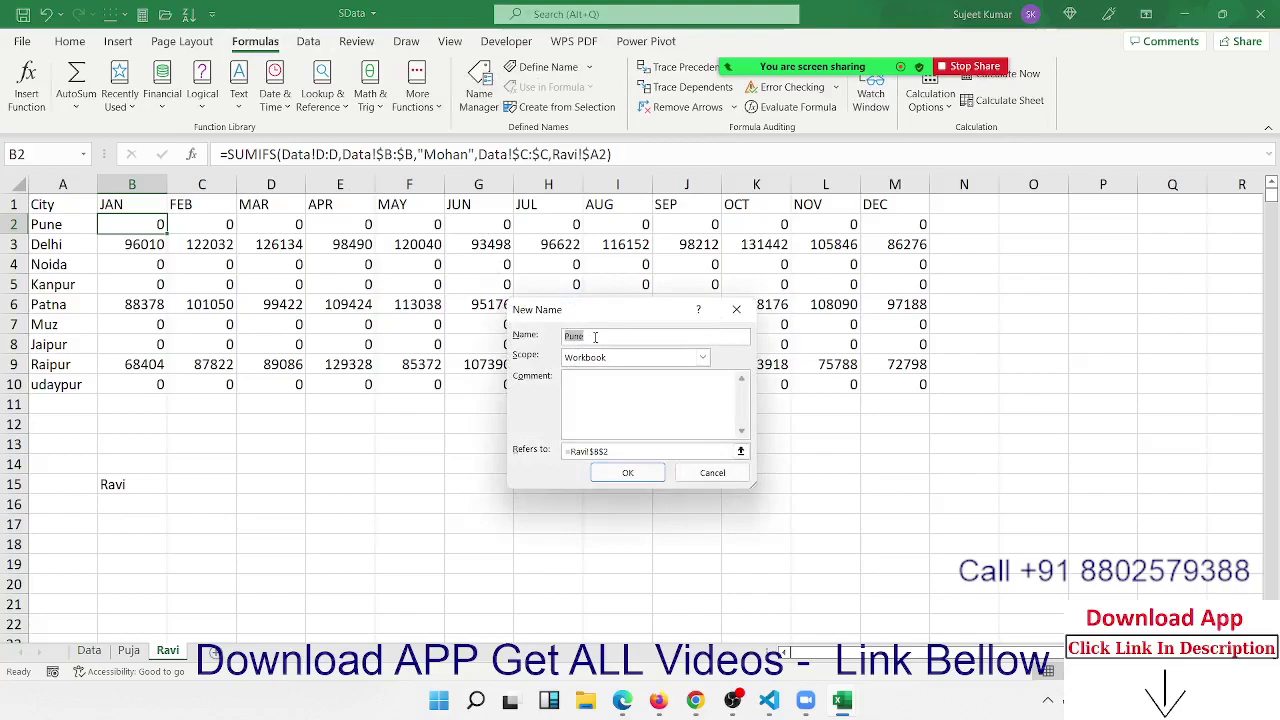
text(NN)
click(639, 452)
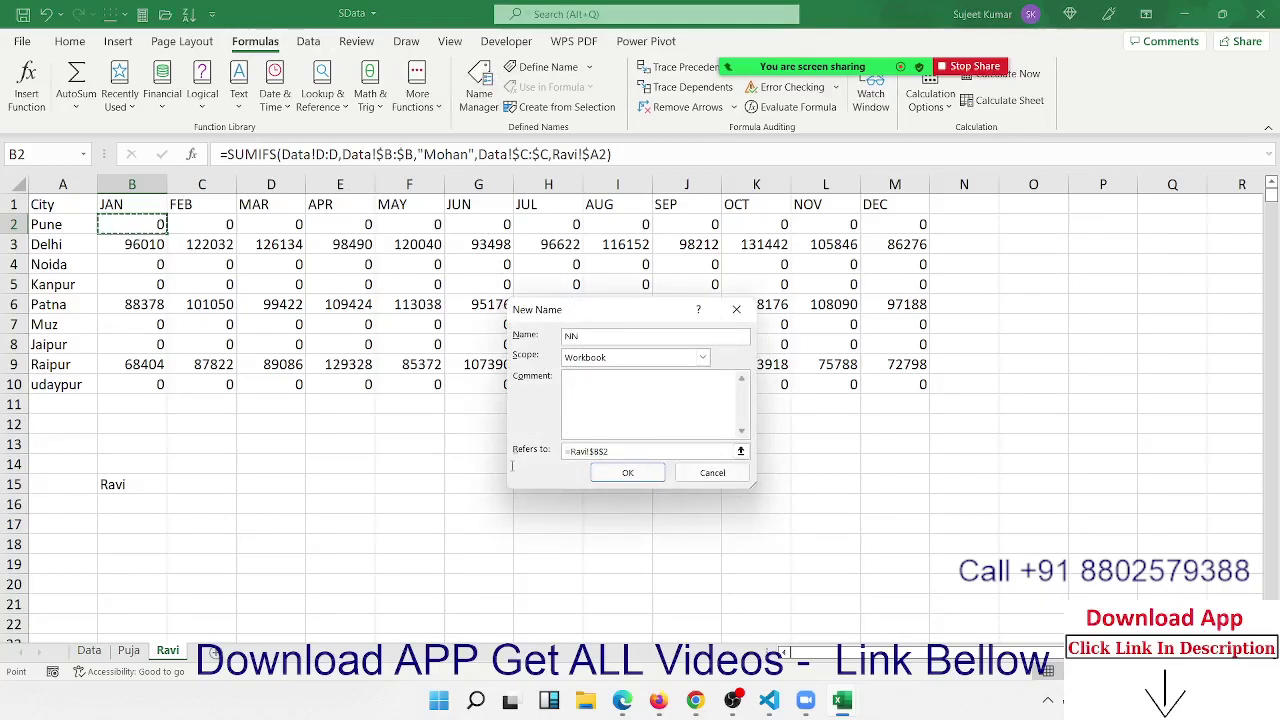
drag(612, 452, 562, 452)
key(ctrl+v)
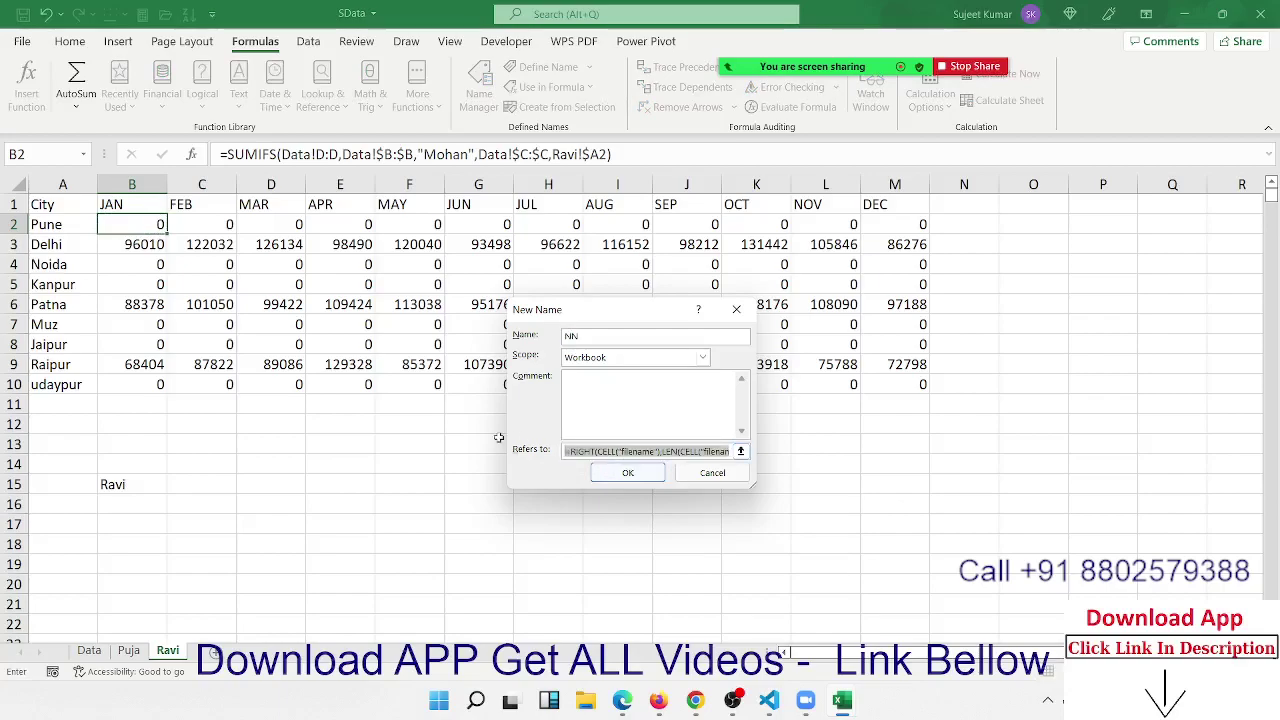
click(628, 473)
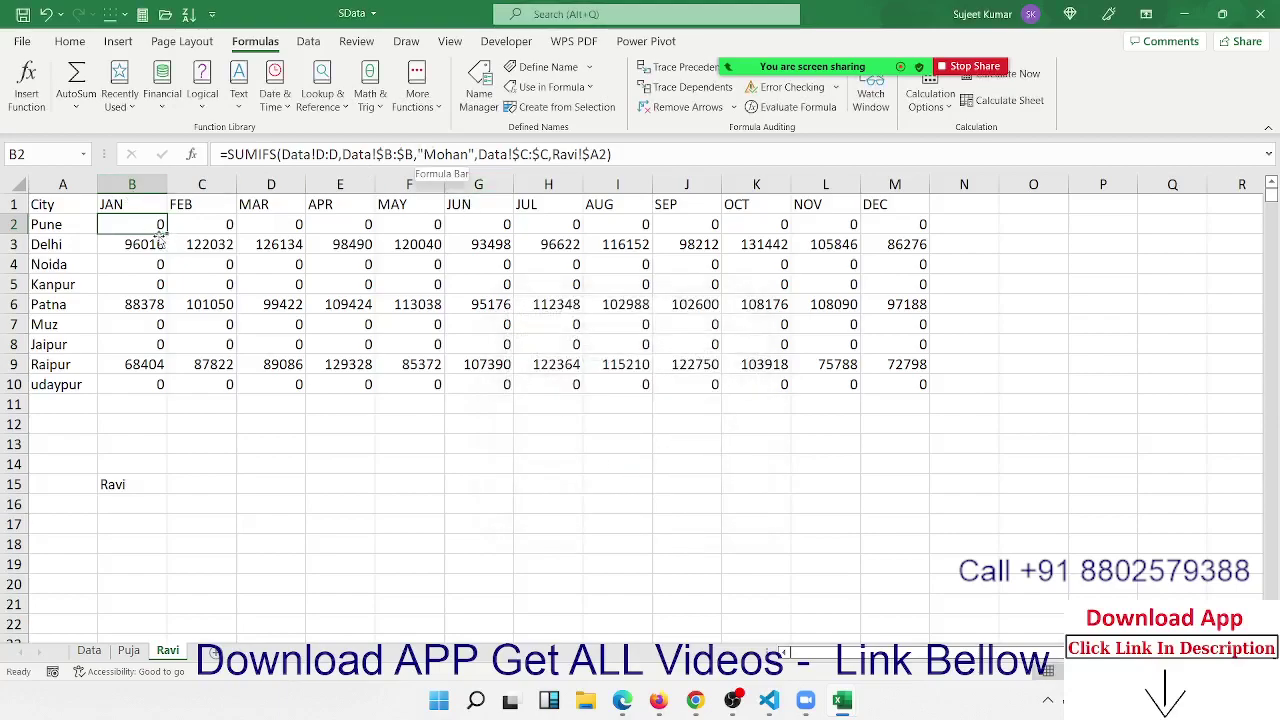
Change B2's SUMIFS salesperson criterion from "Mohan" to NN
click(112, 482)
click(162, 224)
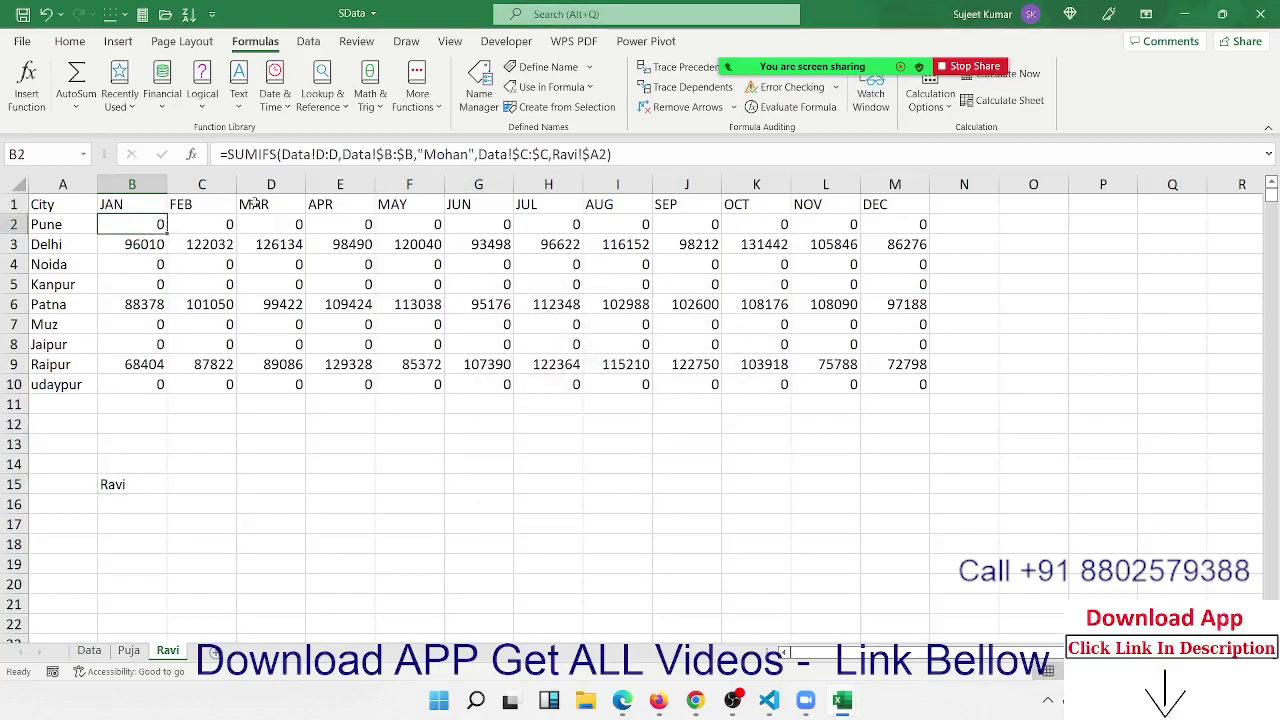
double_click(436, 154)
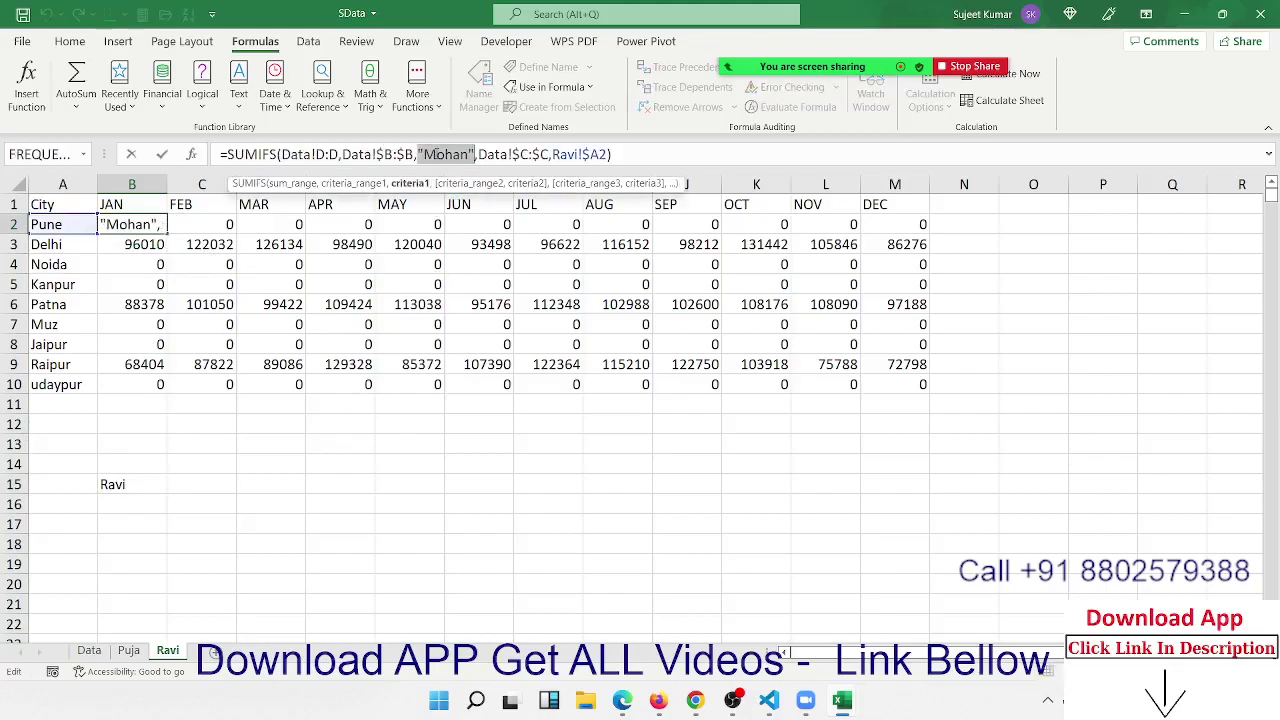
key(BackSpace)
text(nn)
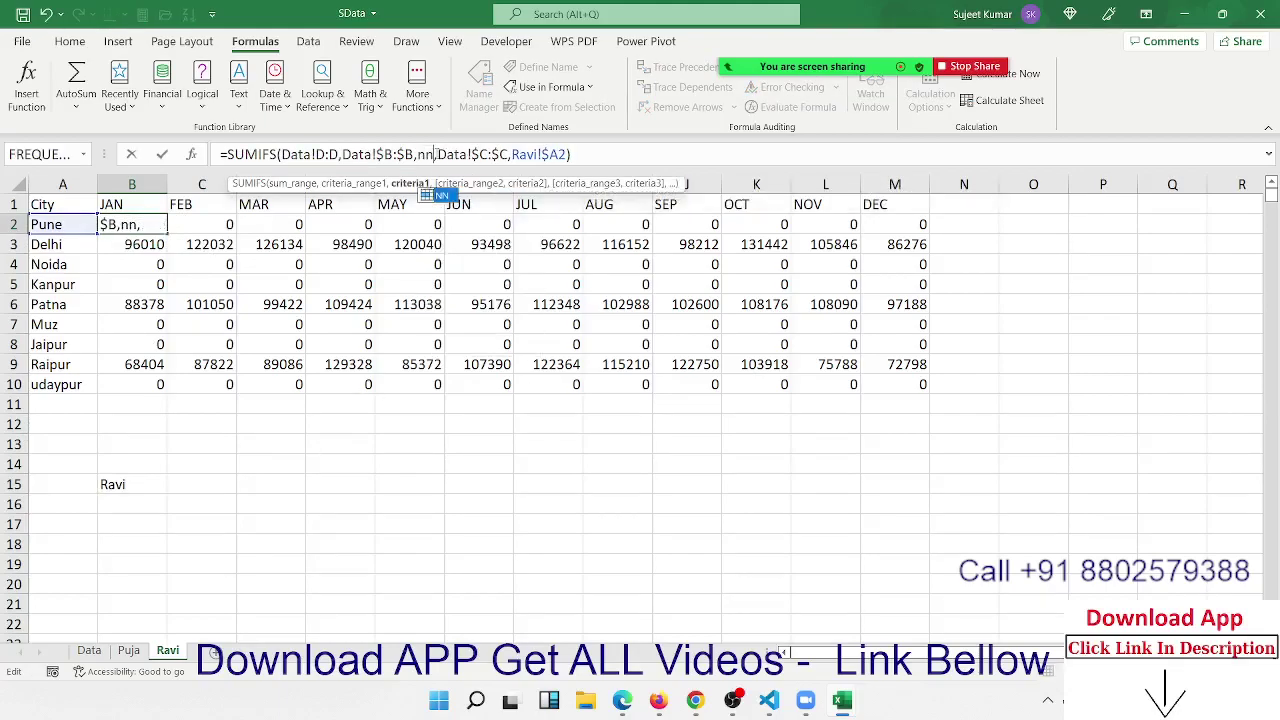
key(Tab)
key(Return)
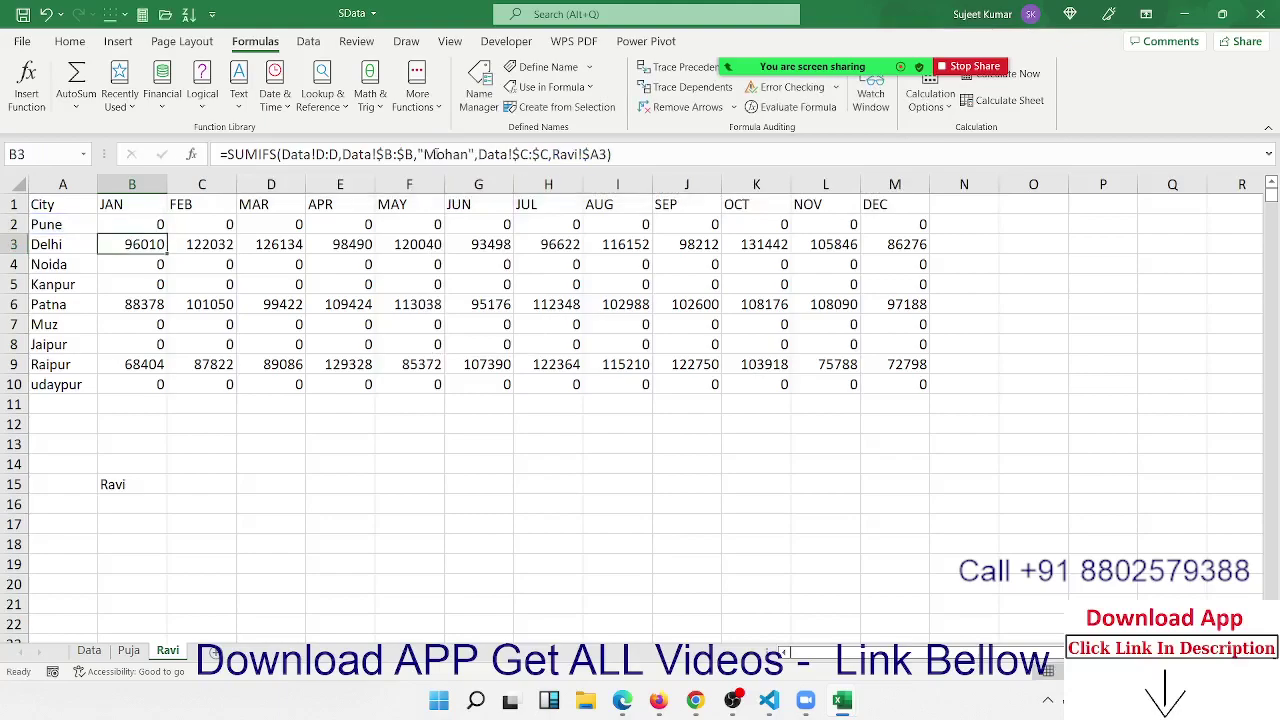
Fill the NN-based SUMIFS across B2:M10, clear B15, and duplicate the Ravi sheet
mouse_move(150, 222)
mouse_down()
mouse_move(861, 400)
mouse_move(895, 388)
mouse_up()
key(ctrl+d)
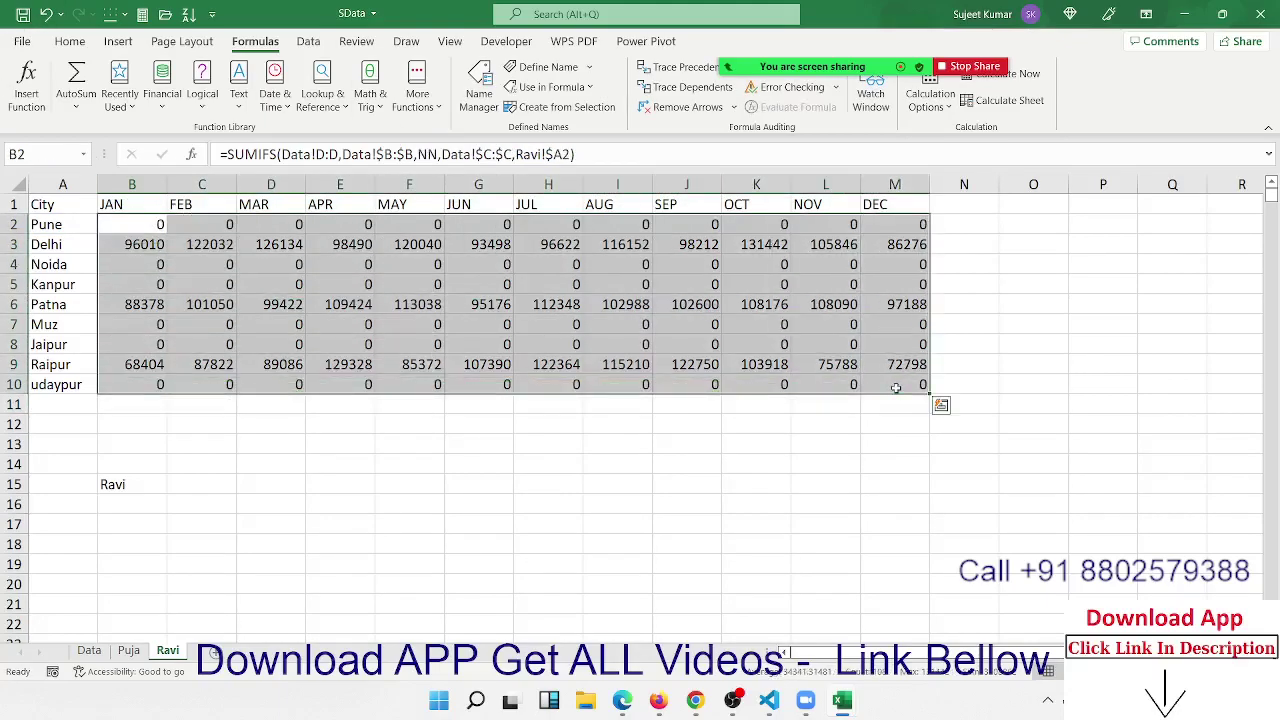
click(139, 478)
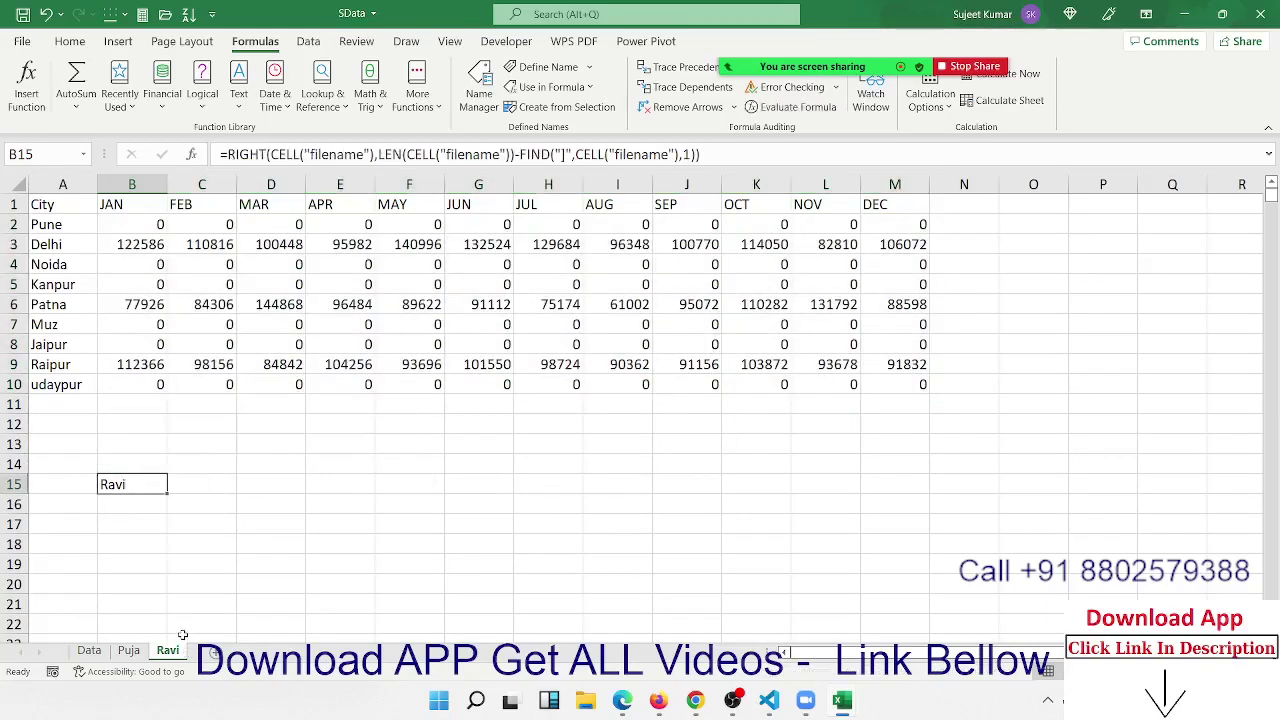
key(Delete)
click(130, 244)
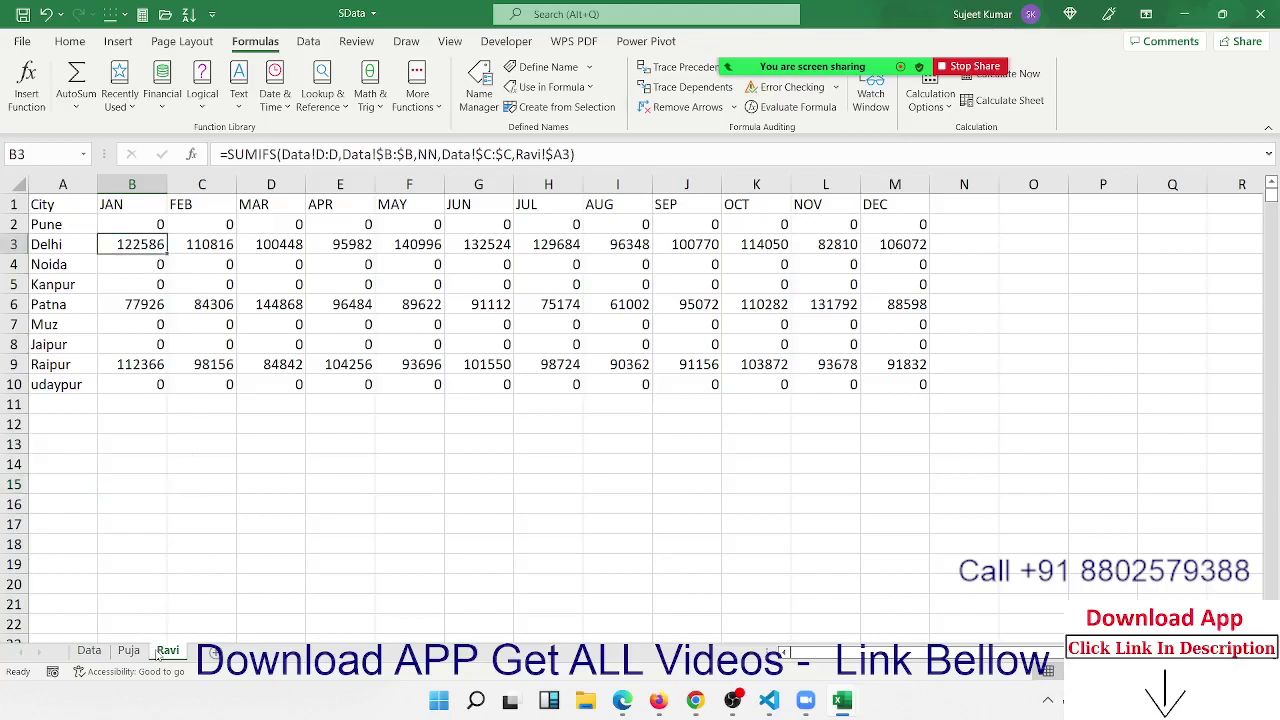
drag(160, 652, 222, 648)
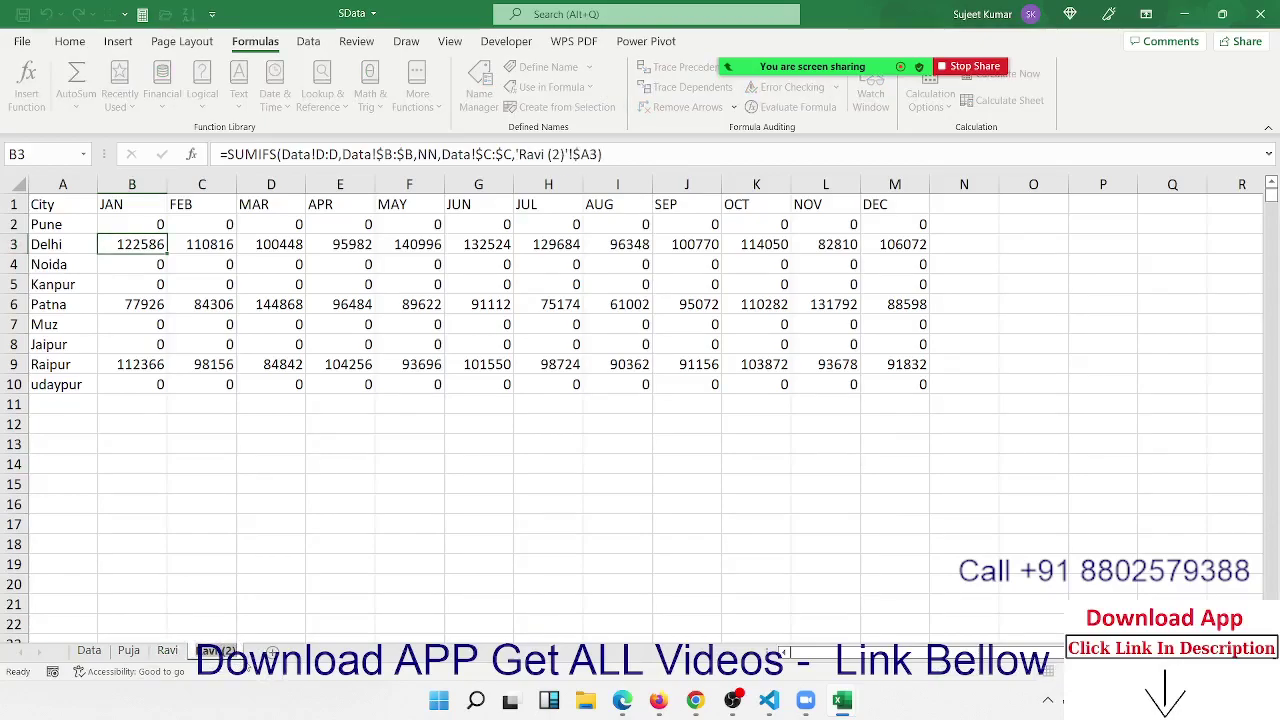
Rename the copied sheet to Kavita and type Kavita into its cell D15
text(Ravika)
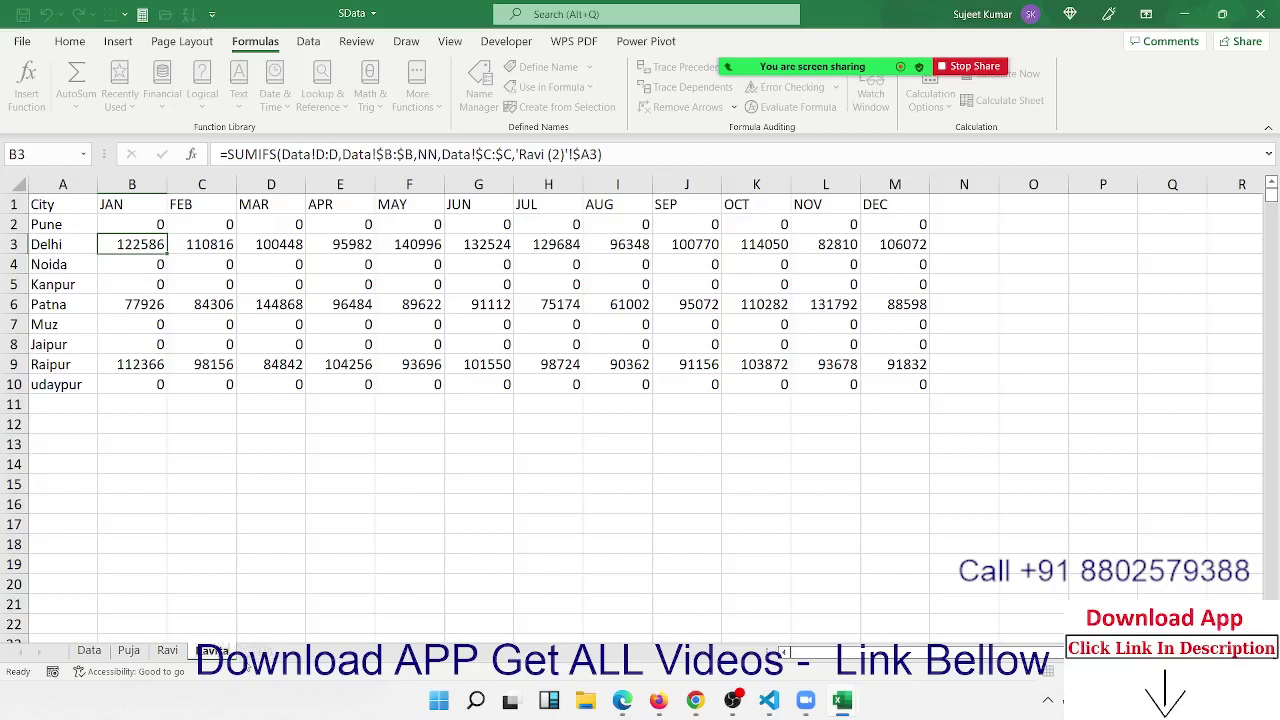
key(Return)
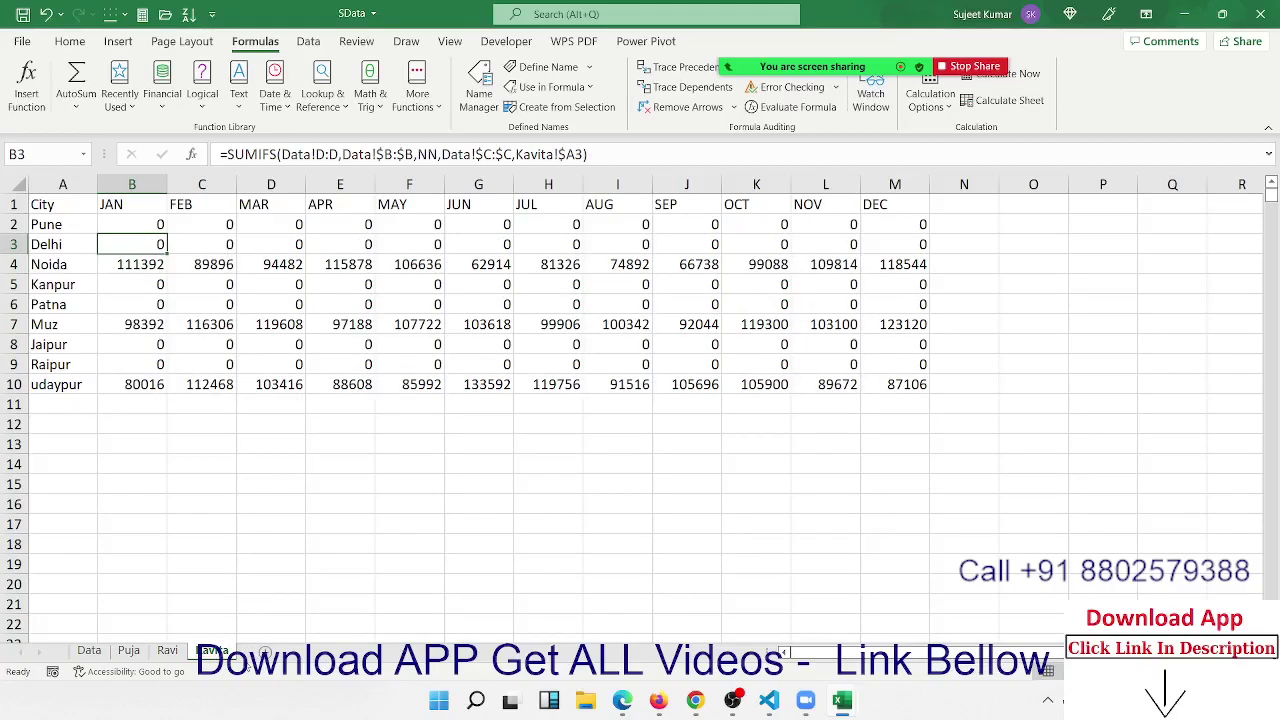
click(274, 478)
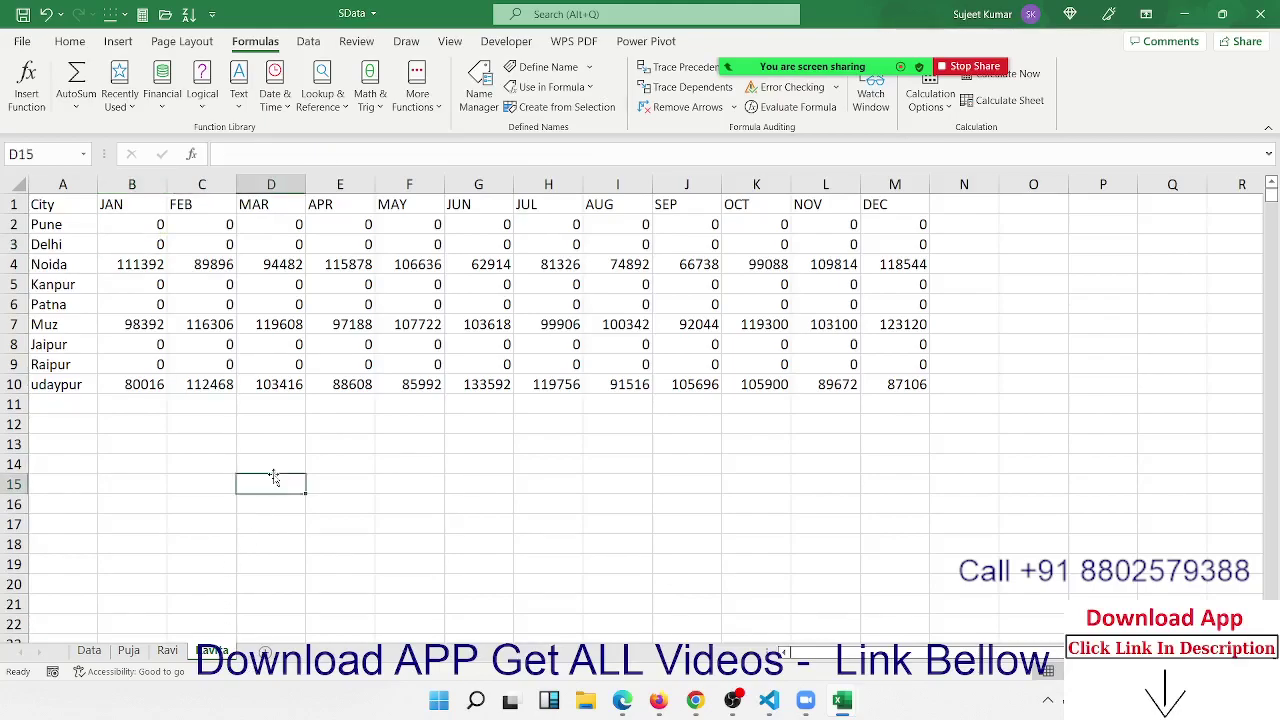
text(=Kavita)
text(nn)
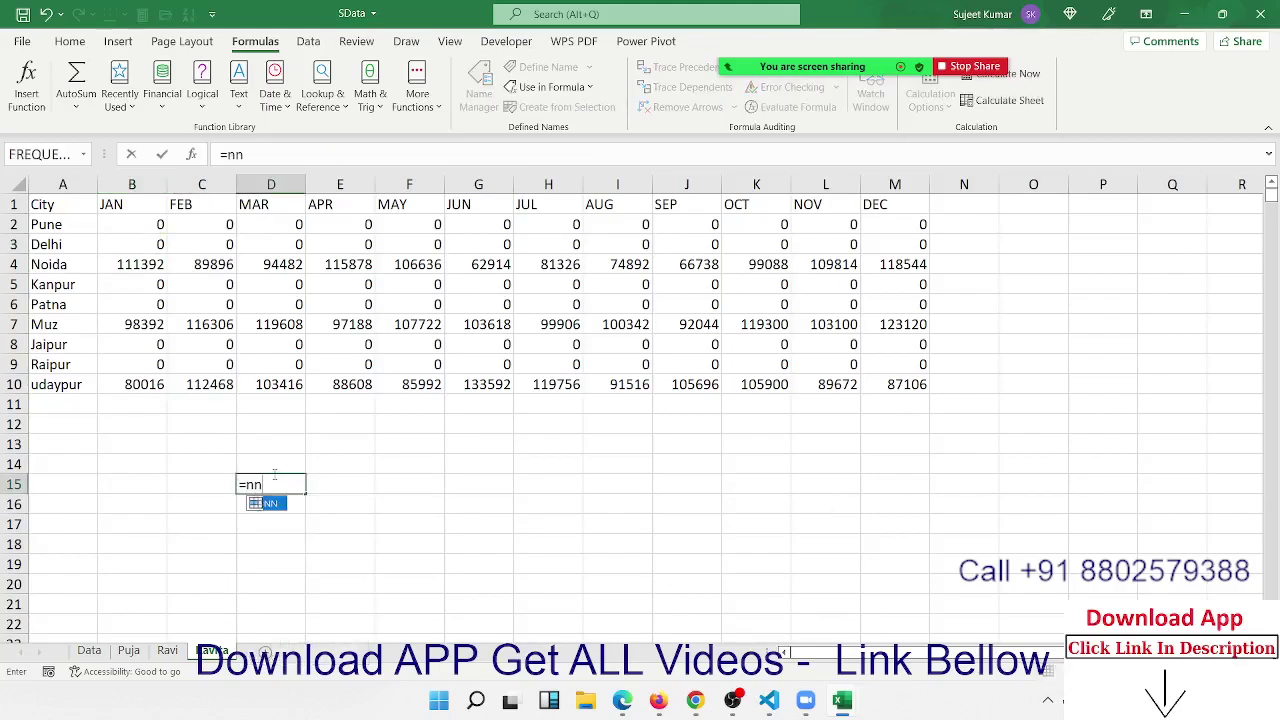
key(Return)
On the Ravi sheet, enter =nn in C19 to display the sheet name
click(167, 650)
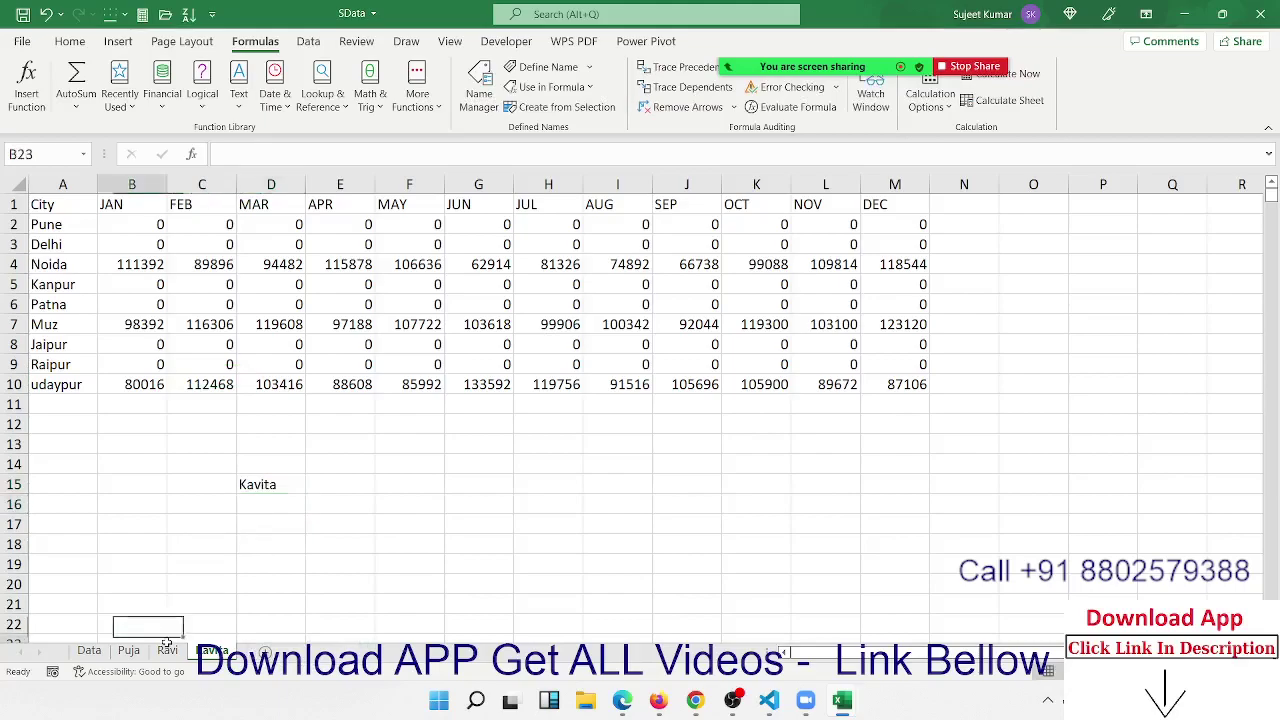
click(211, 573)
text(=)
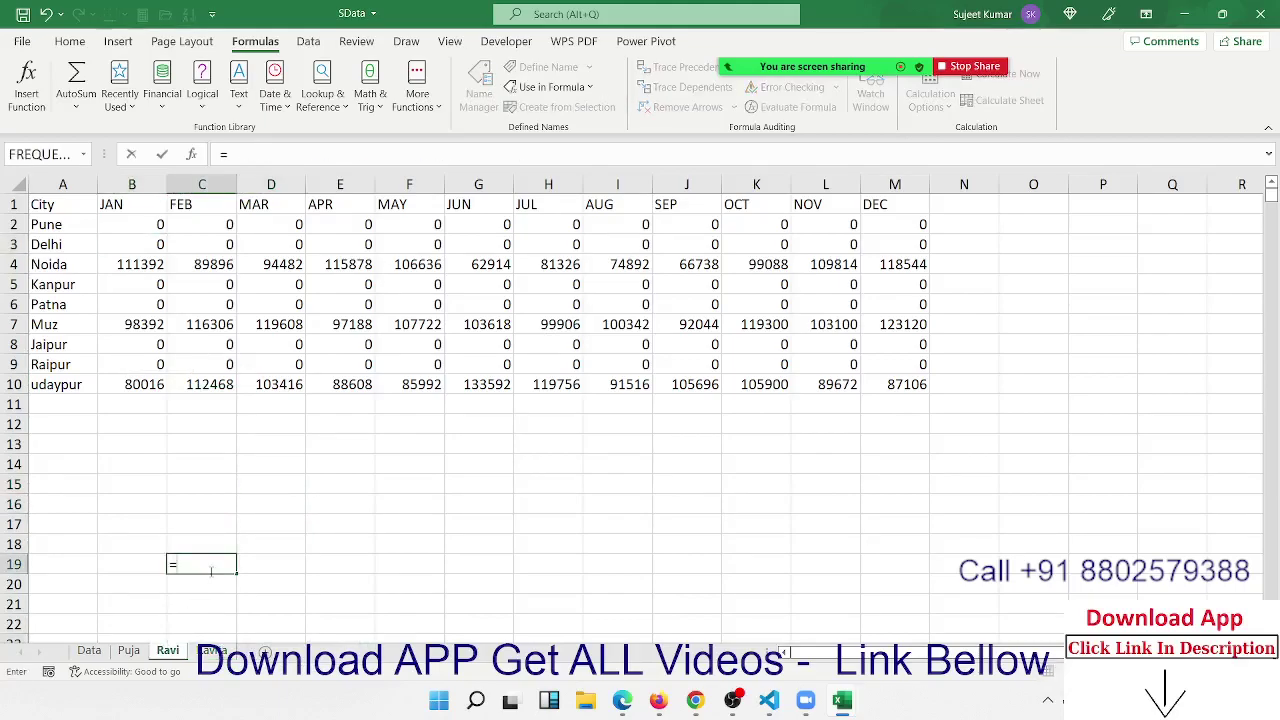
text(ravi)
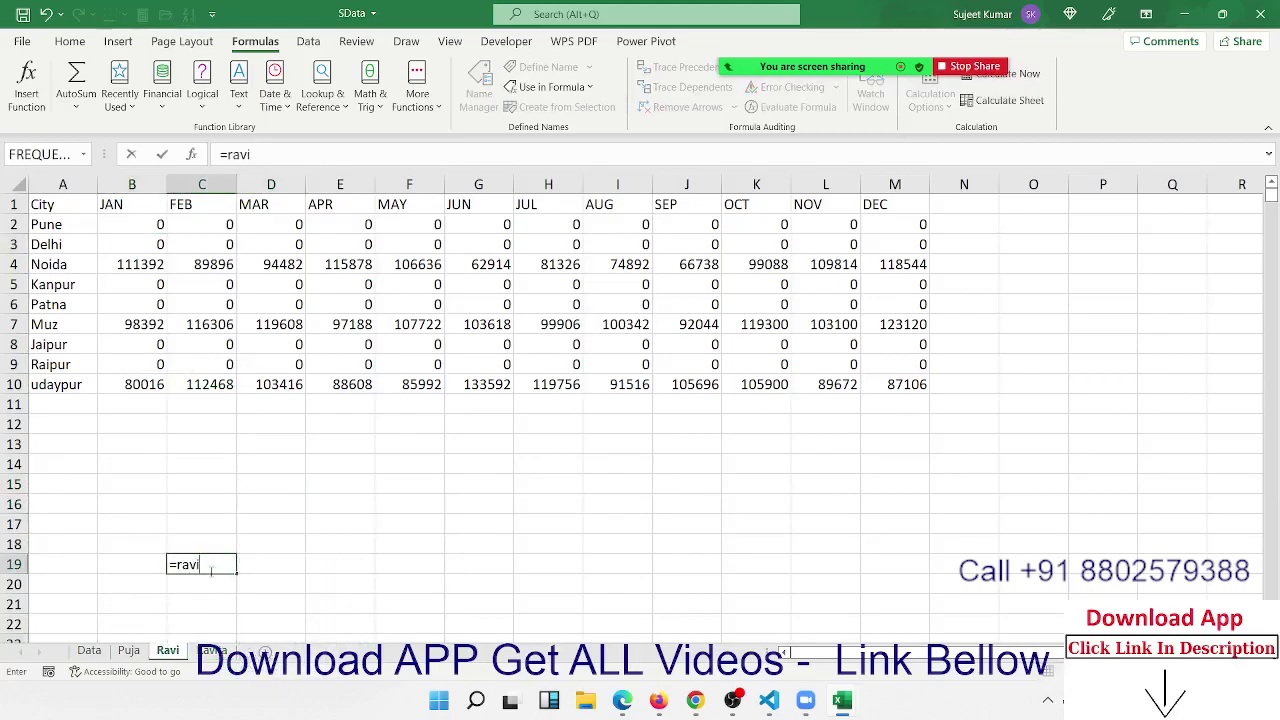
key(BackSpace)
key(BackSpace)
key(BackSpace)
key(BackSpace)
text(nn)
key(Return)
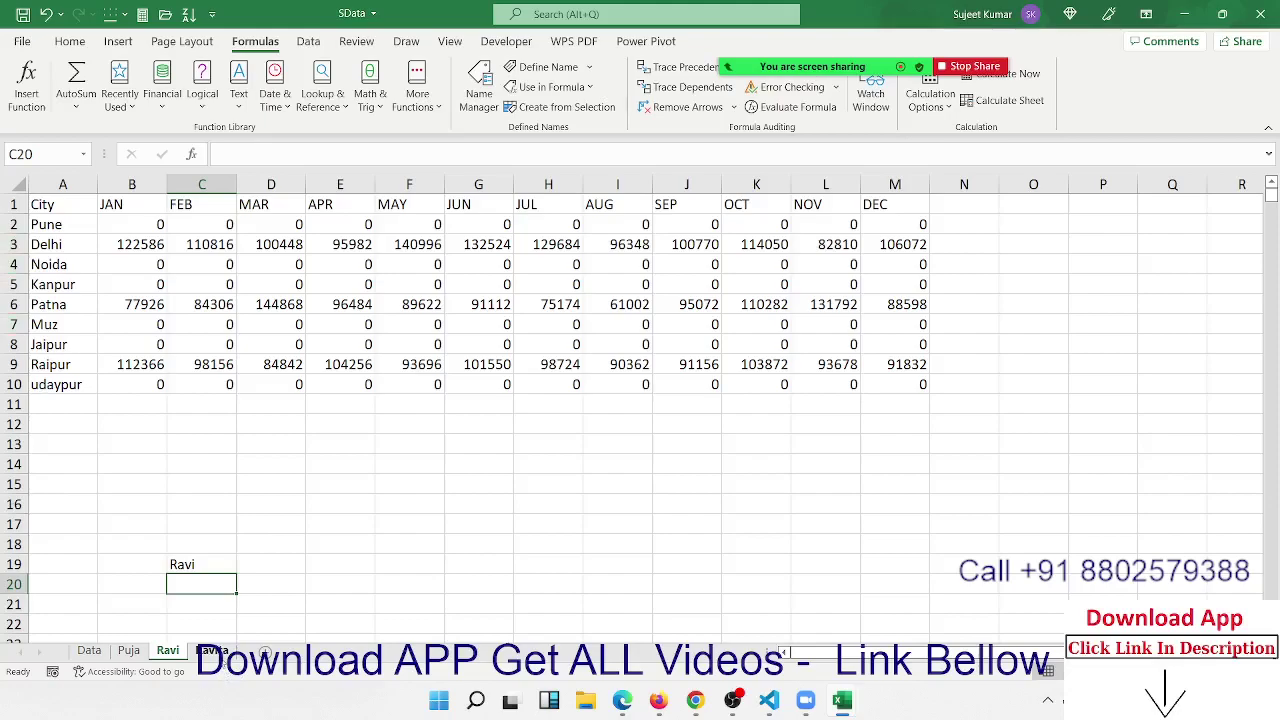
Flip between the Kavita, Ravi and Puja sheets to compare their results
click(211, 650)
click(168, 650)
click(129, 650)
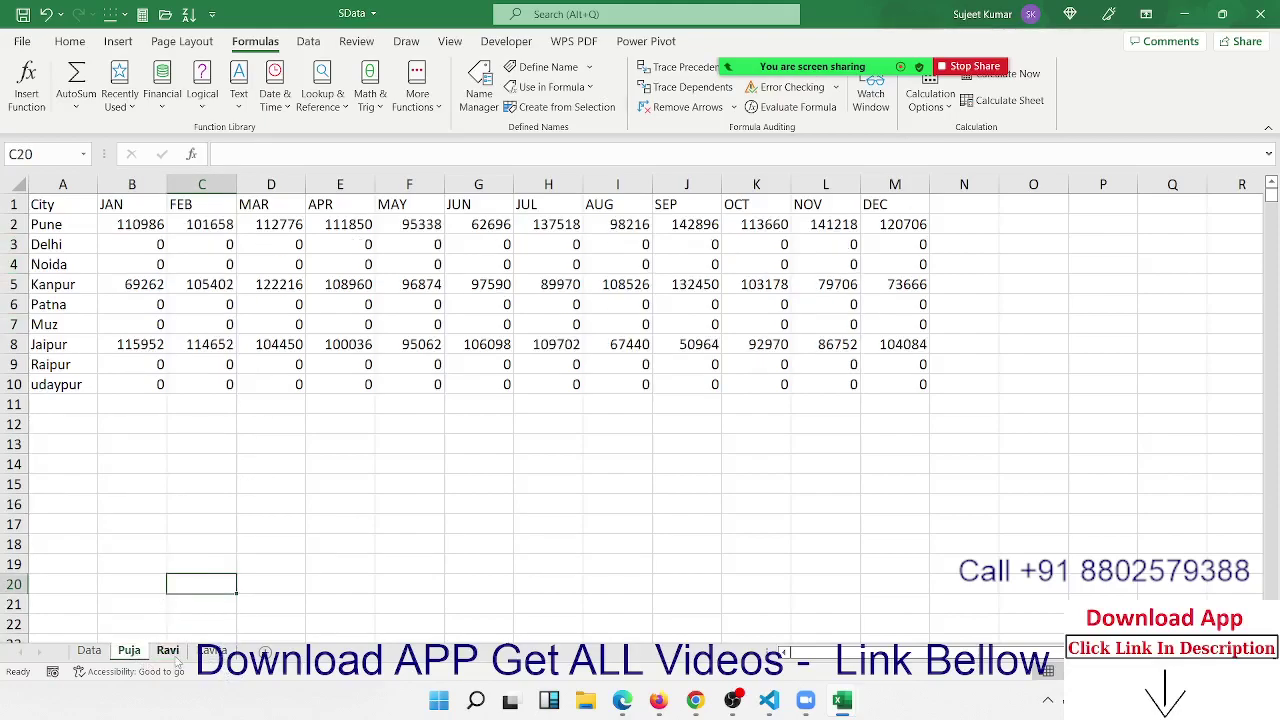
click(168, 650)
Inspect NN's CELL("filename") definition in the Name Manager, then close it
click(450, 503)
click(478, 85)
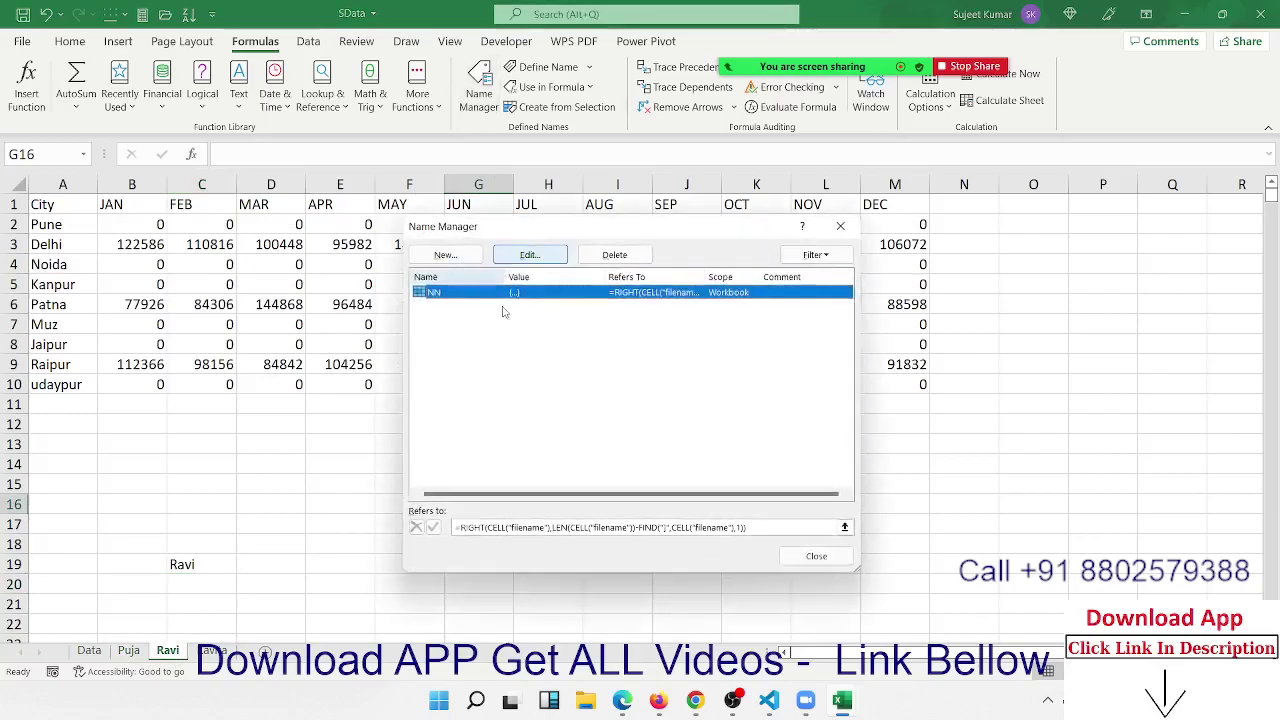
drag(487, 527, 556, 527)
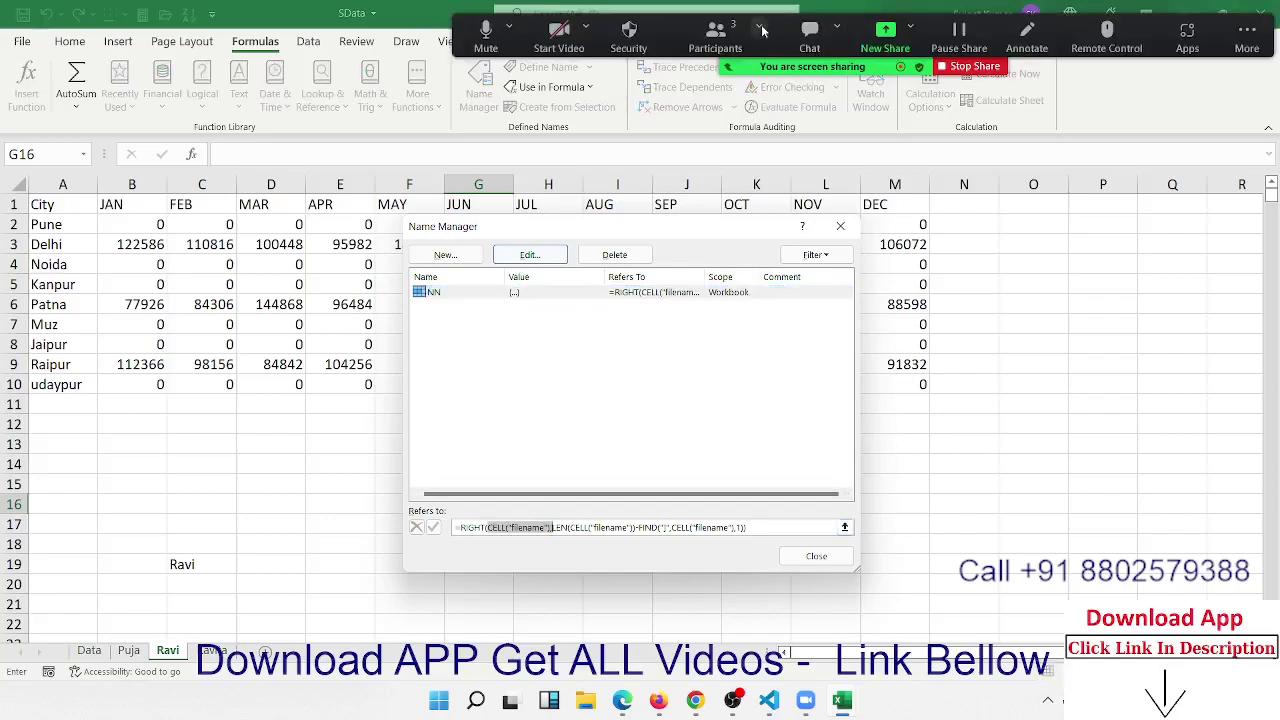
click(741, 37)
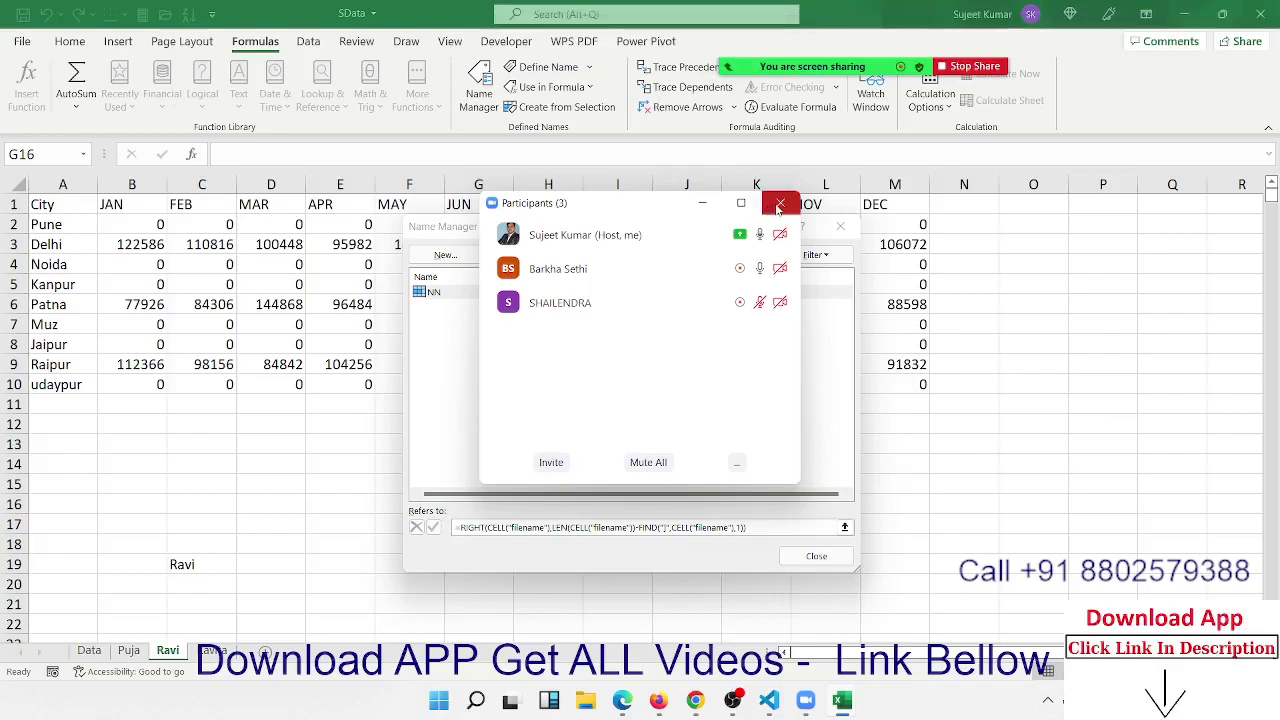
click(780, 203)
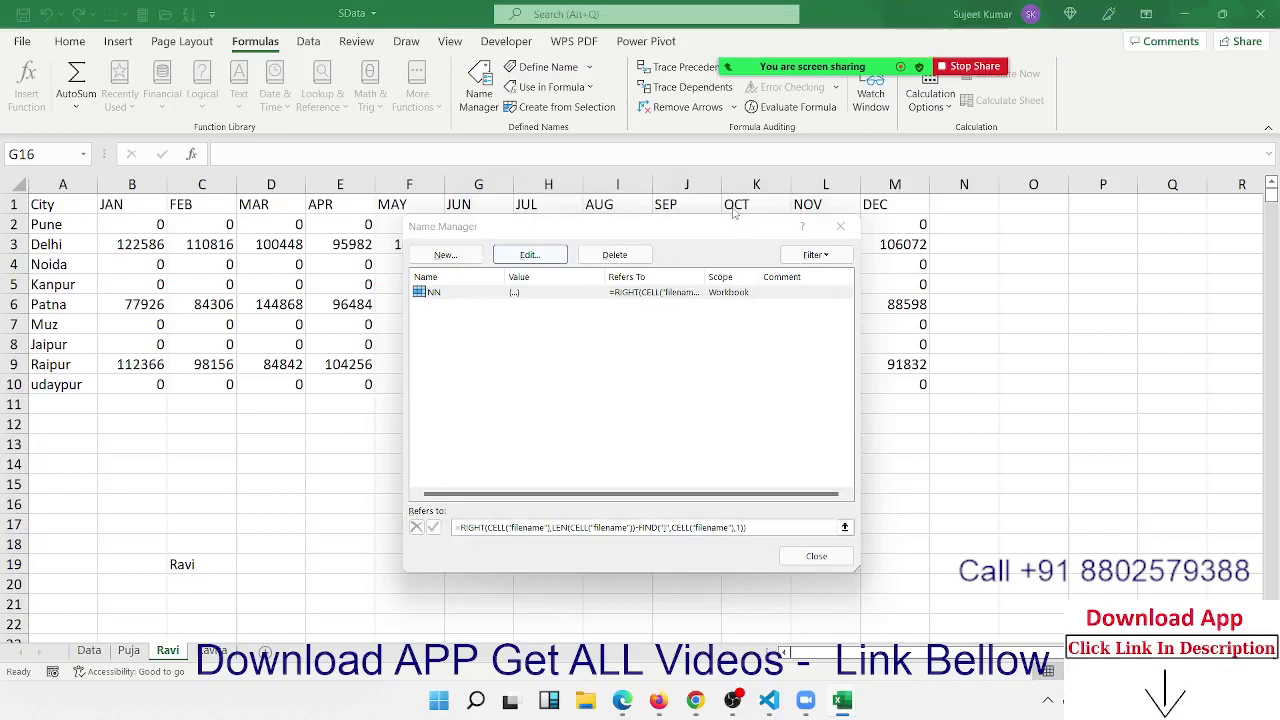
click(850, 227)
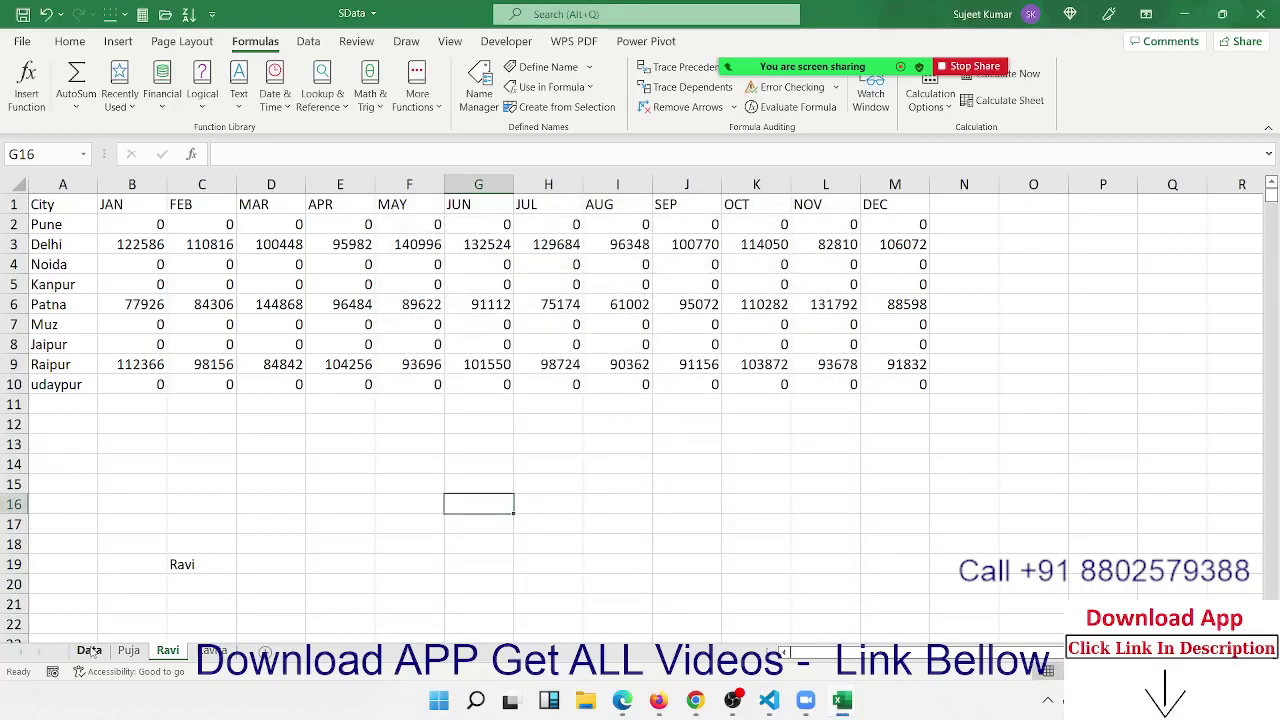
Save the SData workbook with Ctrl+S and close its window
key(ctrl+s)
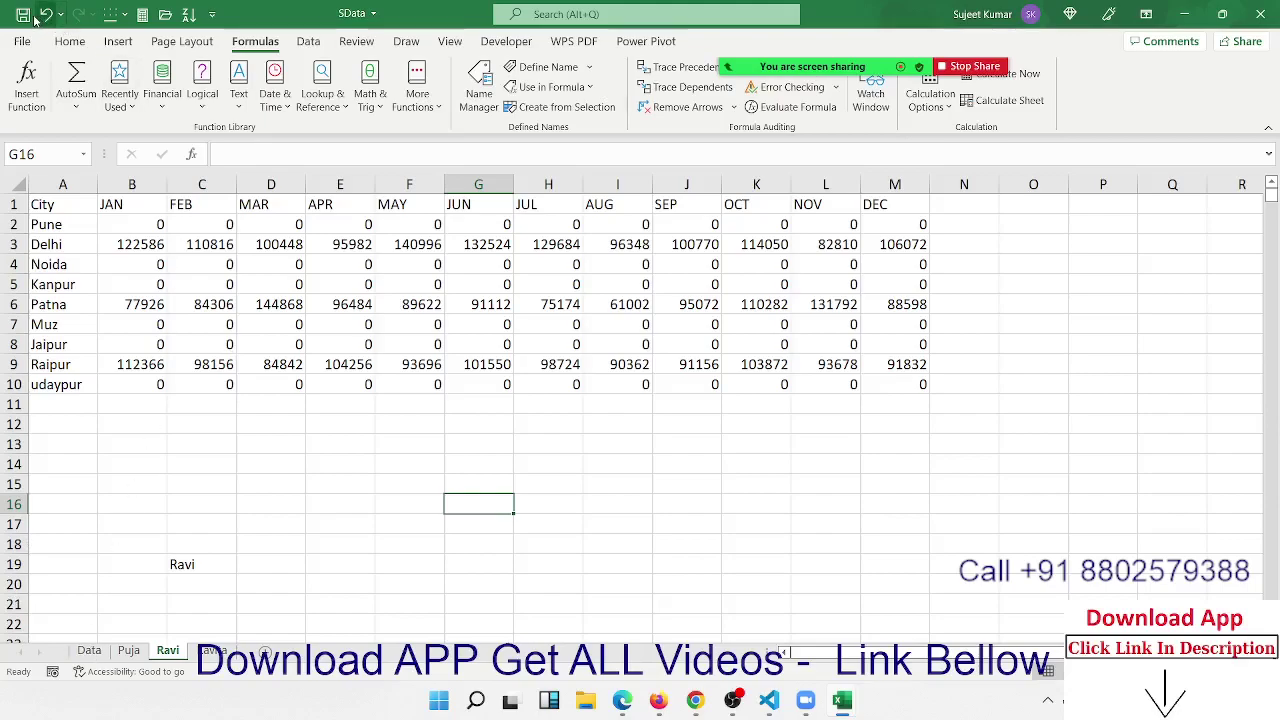
click(255, 405)
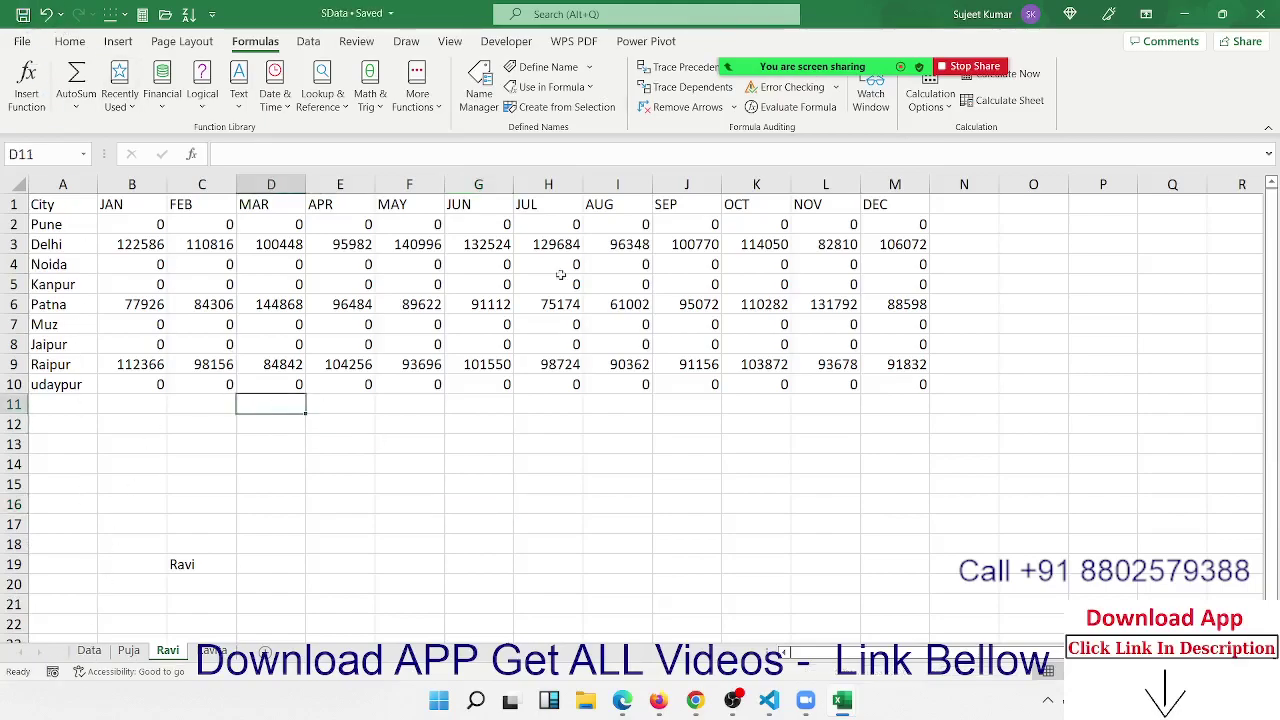
click(1261, 14)
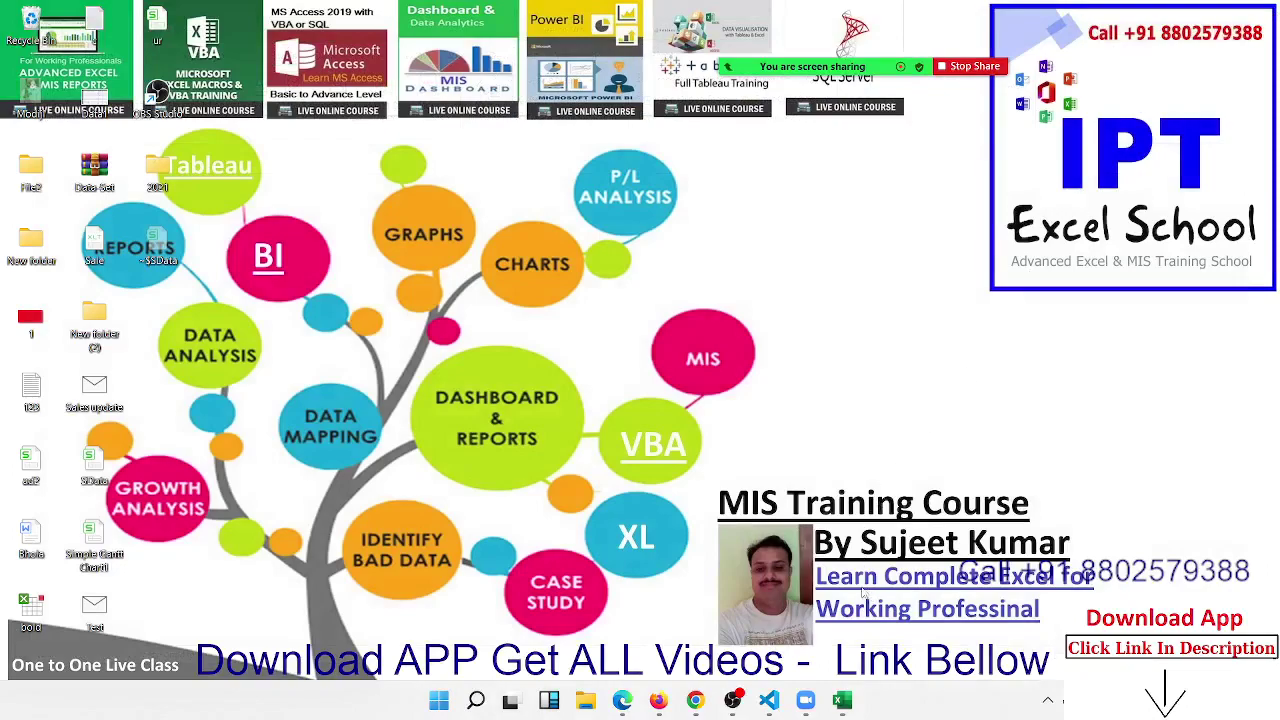
Restore the Book1 (3) window and add a new blank sheet
mouse_move(842, 697)
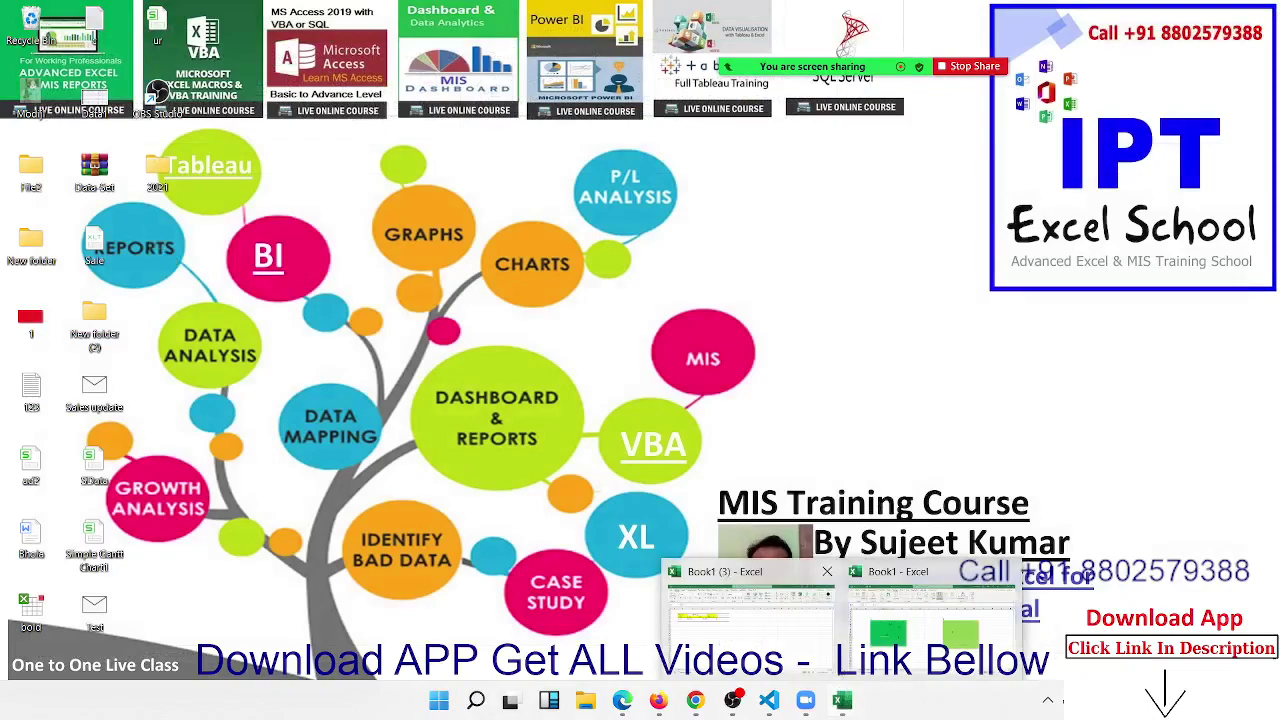
click(805, 648)
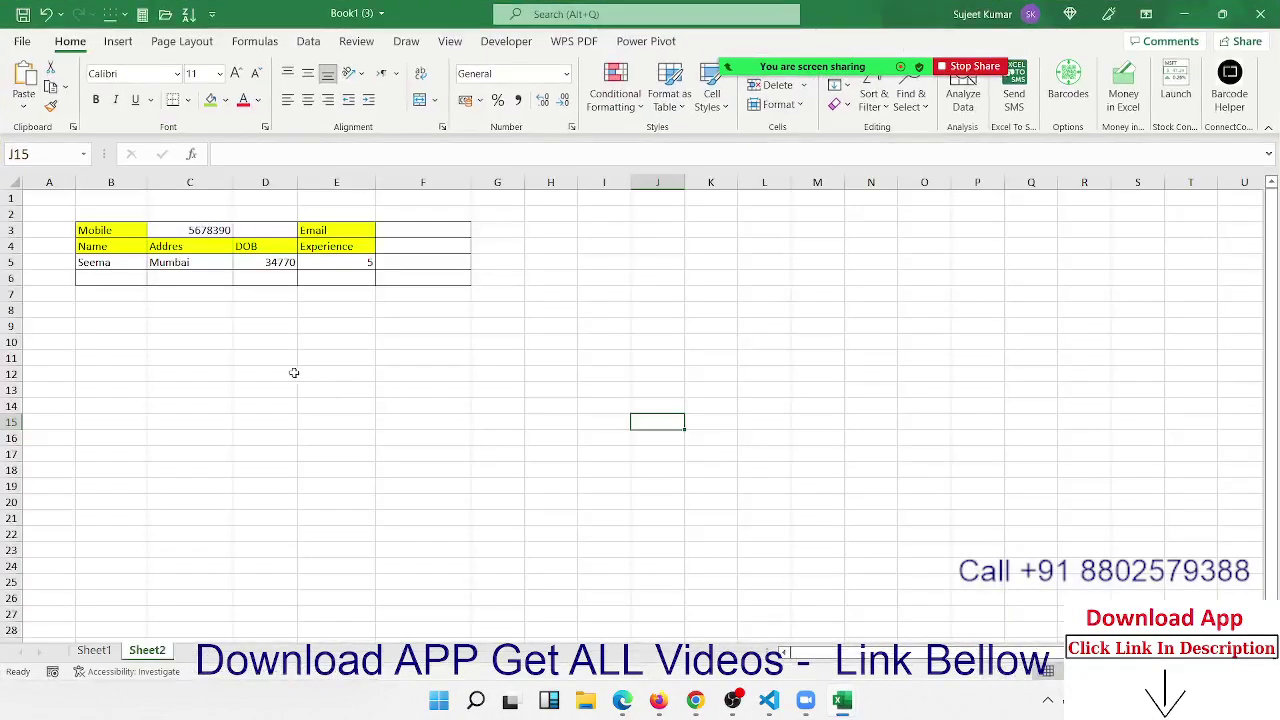
click(195, 651)
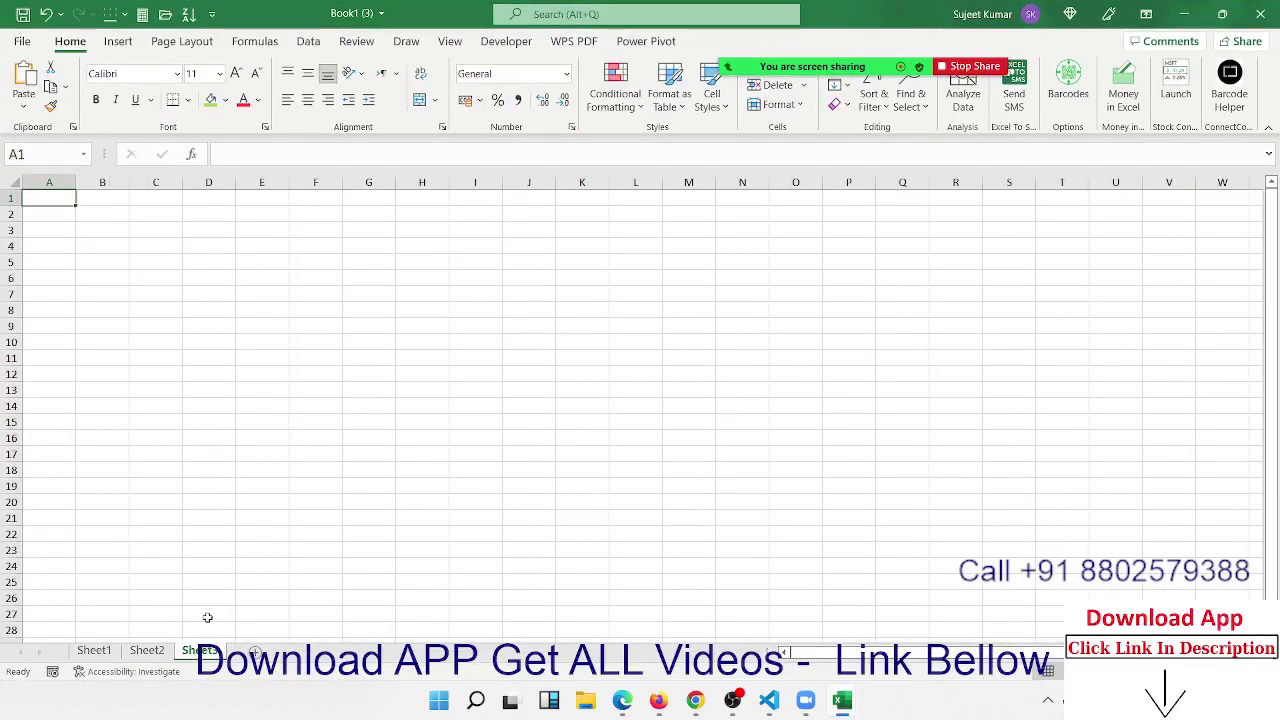
Start ERROR.TYPE from More Functions > Information, then cancel the entry
click(280, 44)
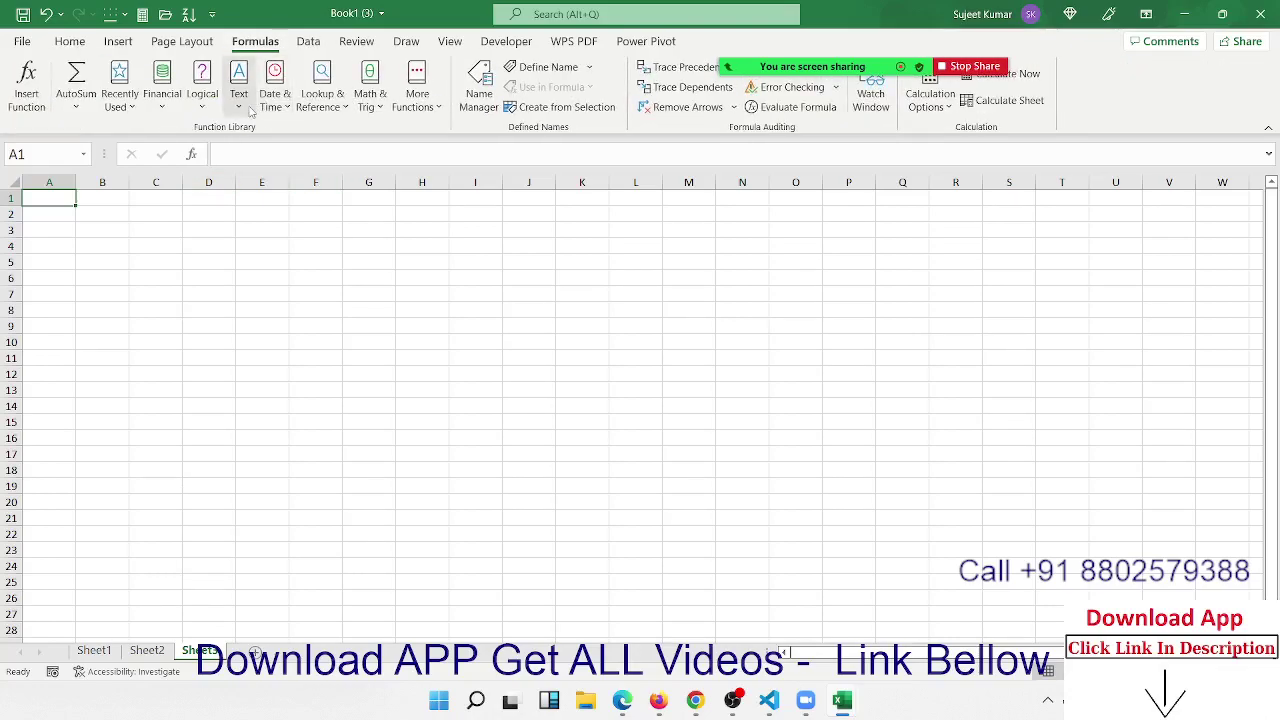
click(417, 92)
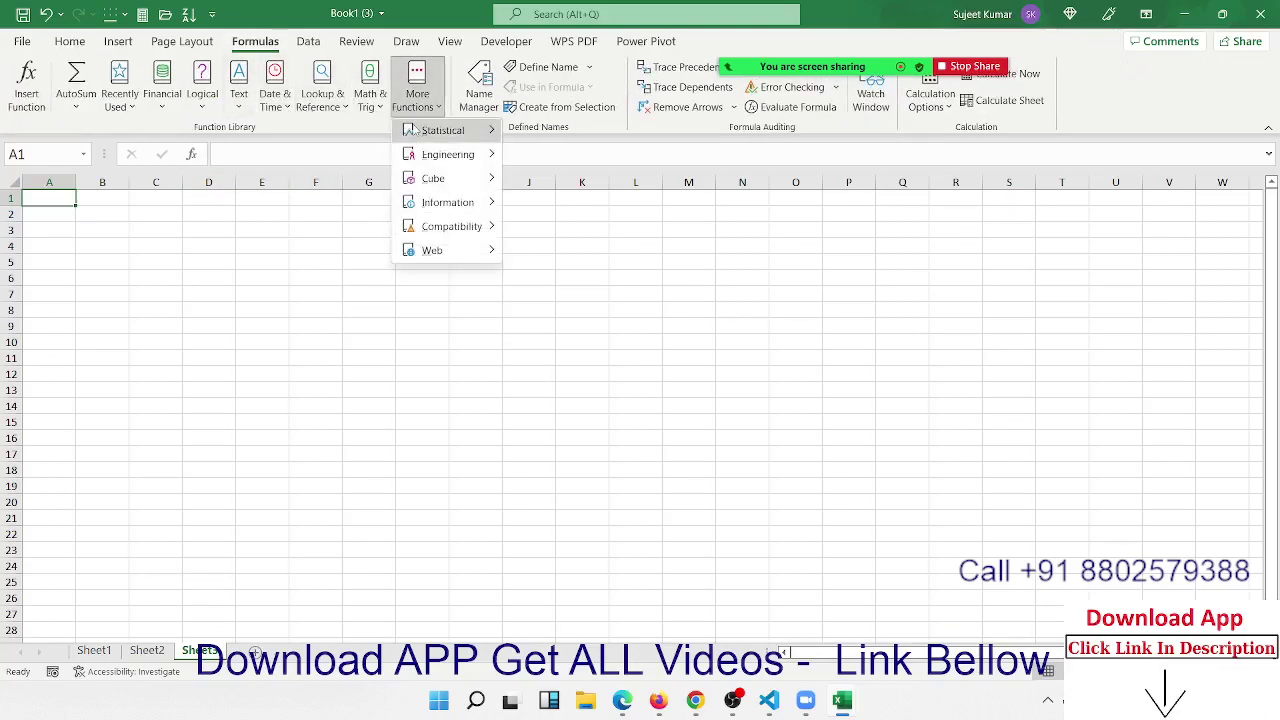
mouse_move(443, 206)
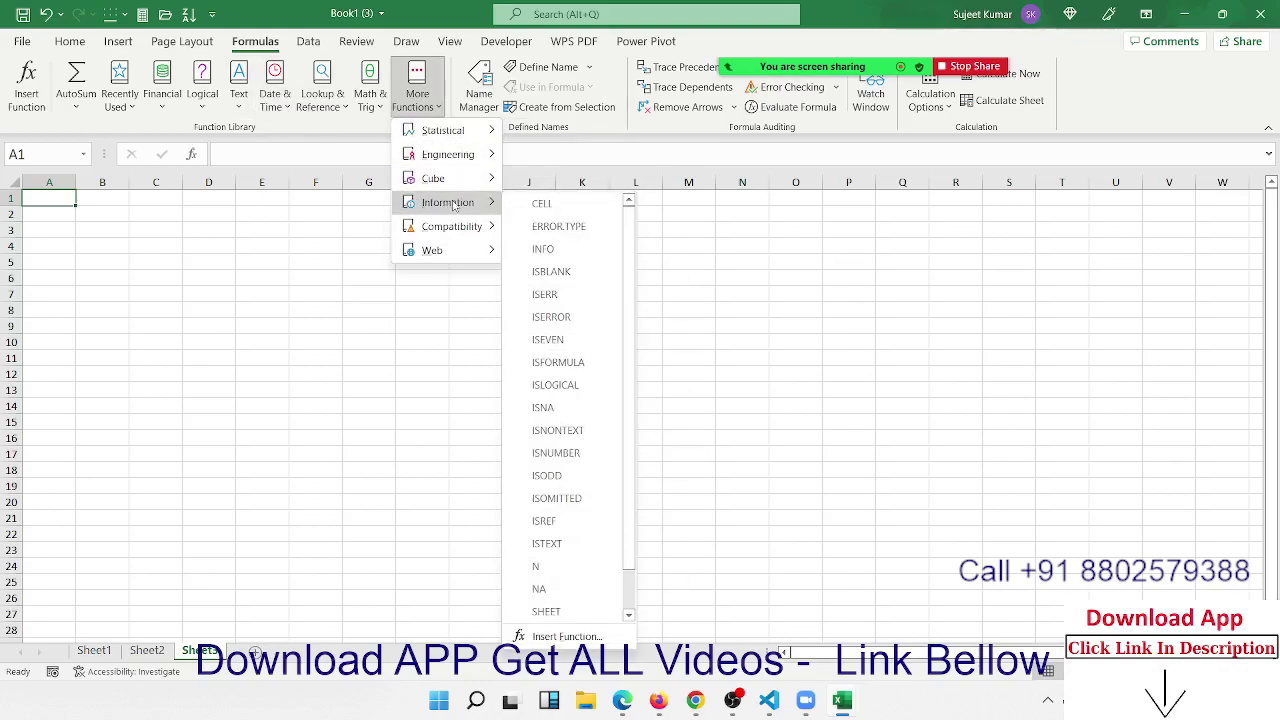
click(549, 229)
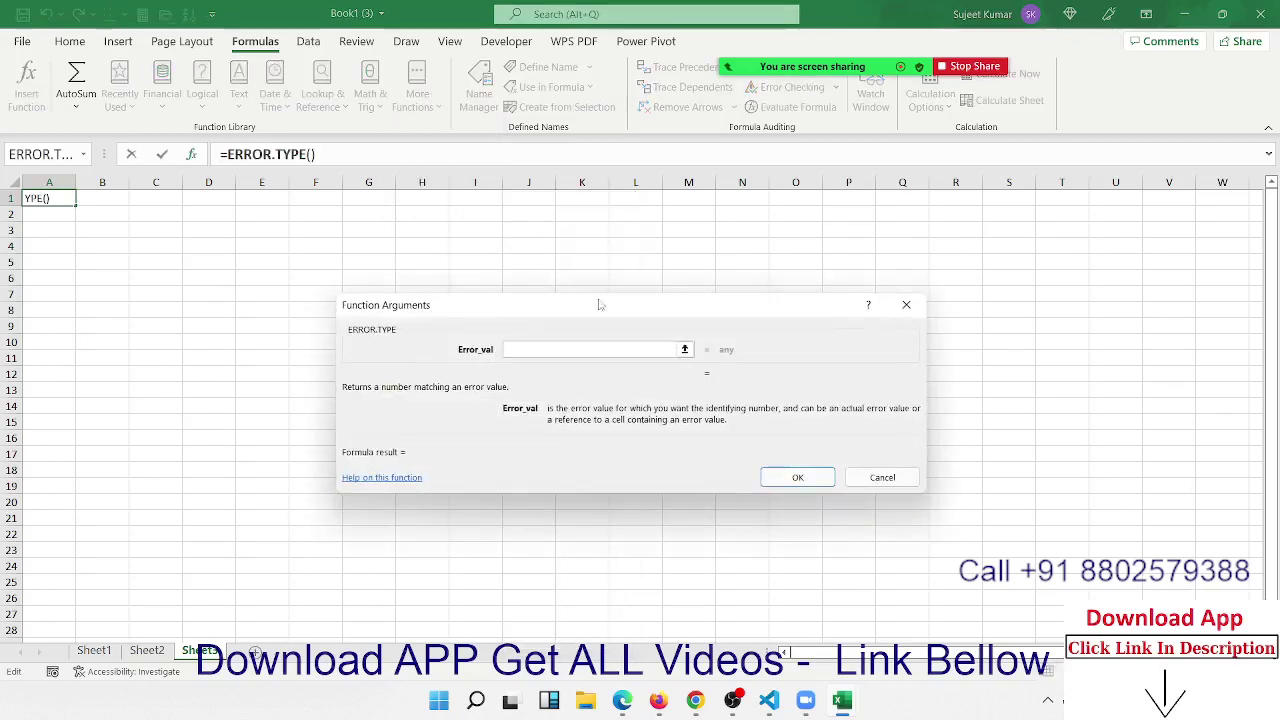
click(882, 477)
click(322, 230)
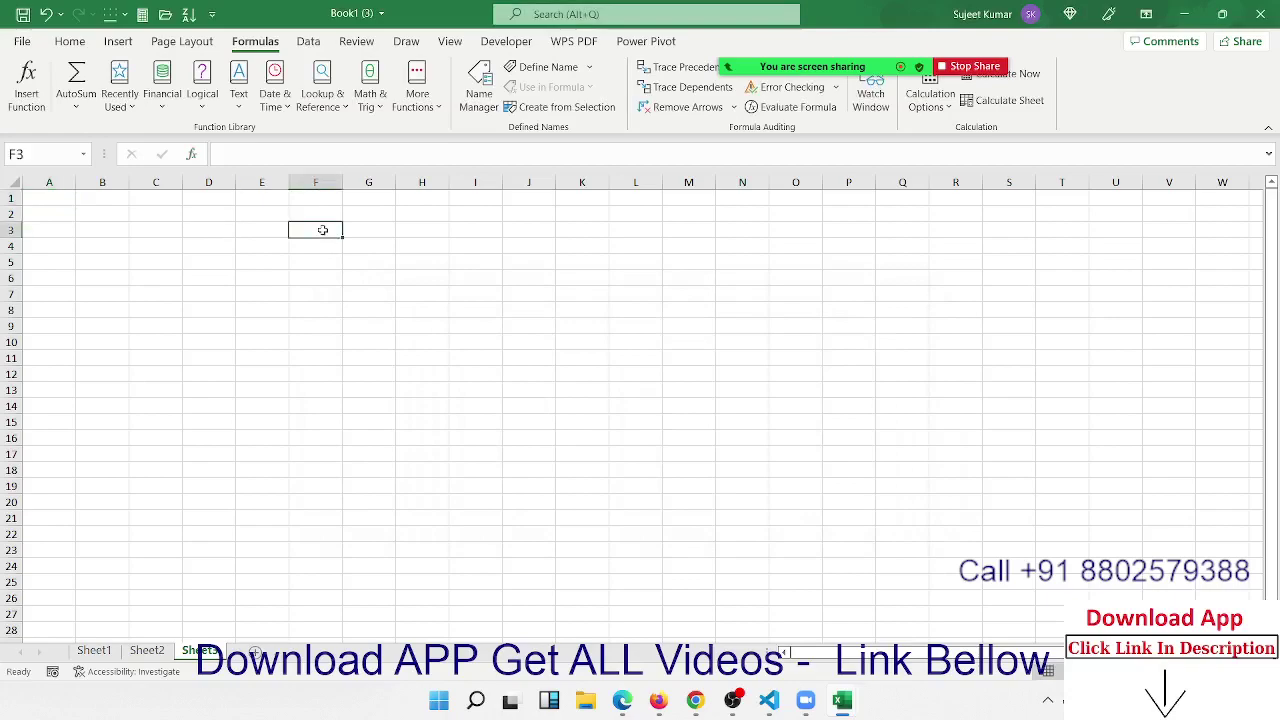
Enter =NA() in F1 and =E2/0 in F2 for #N/A and #DIV/0! errors
key(Up)
key(Up)
text(=n)
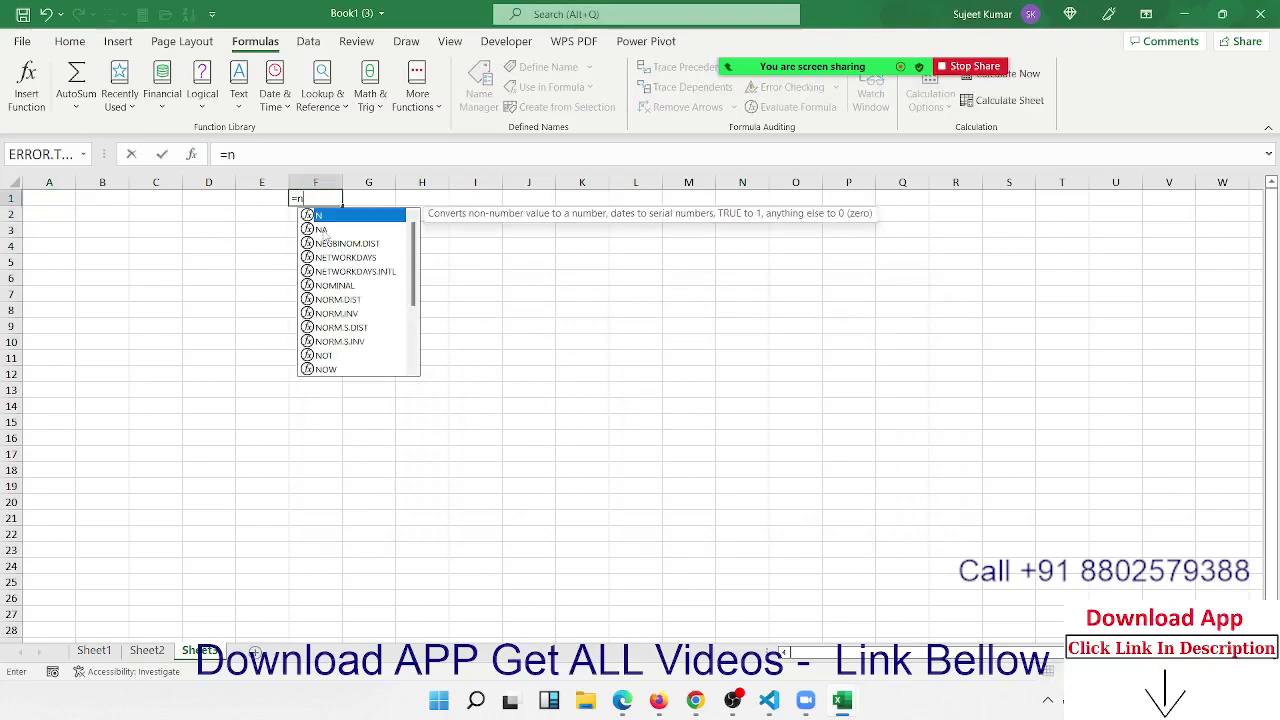
double_click(322, 230)
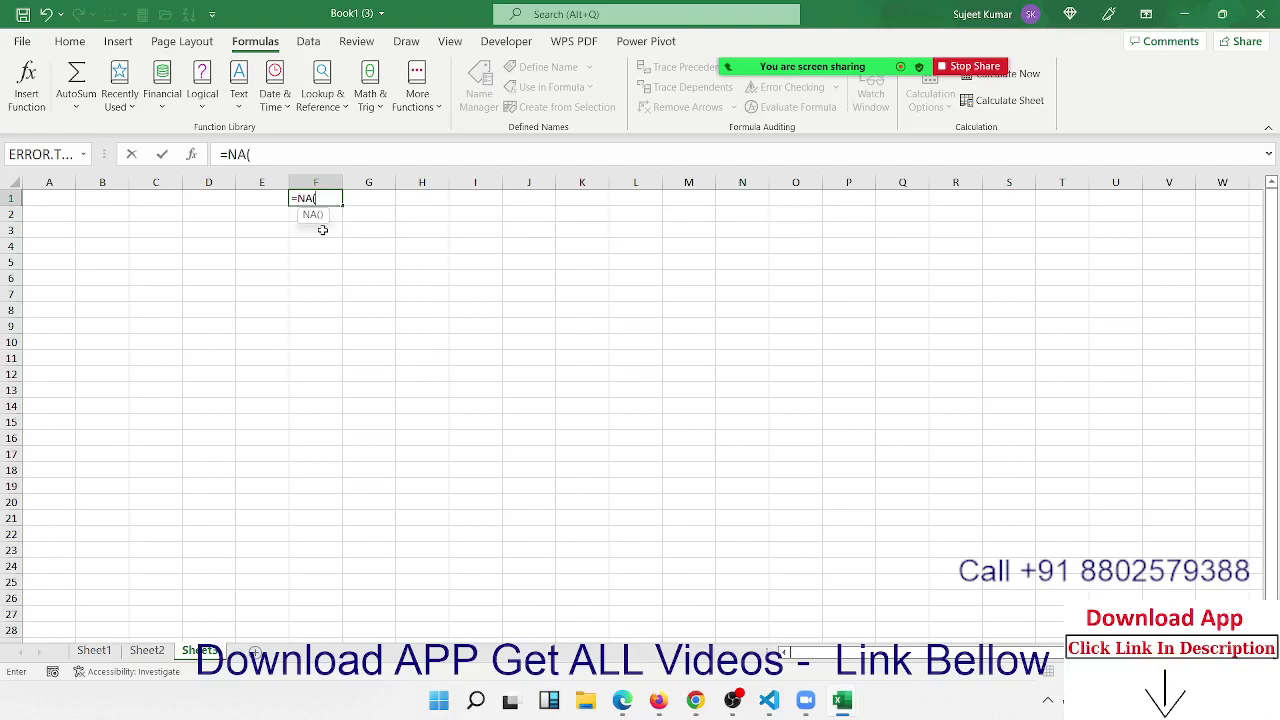
key(Return)
text(=)
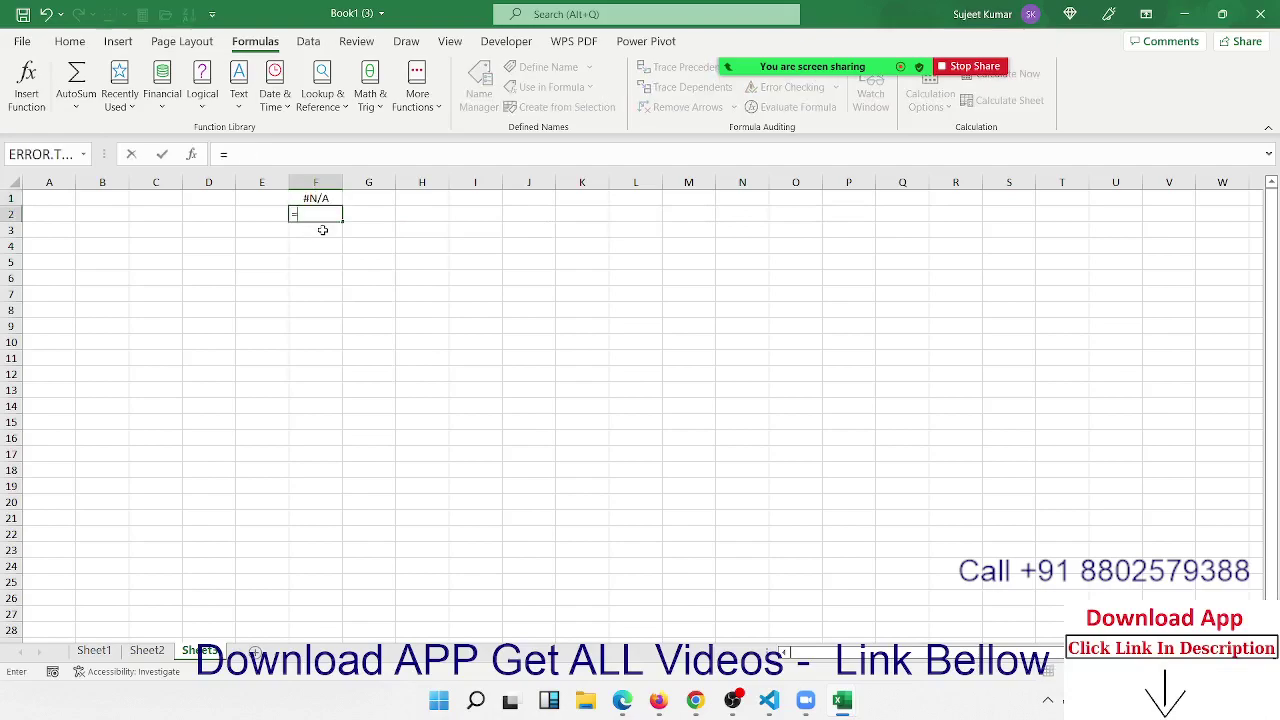
text(E2/0)
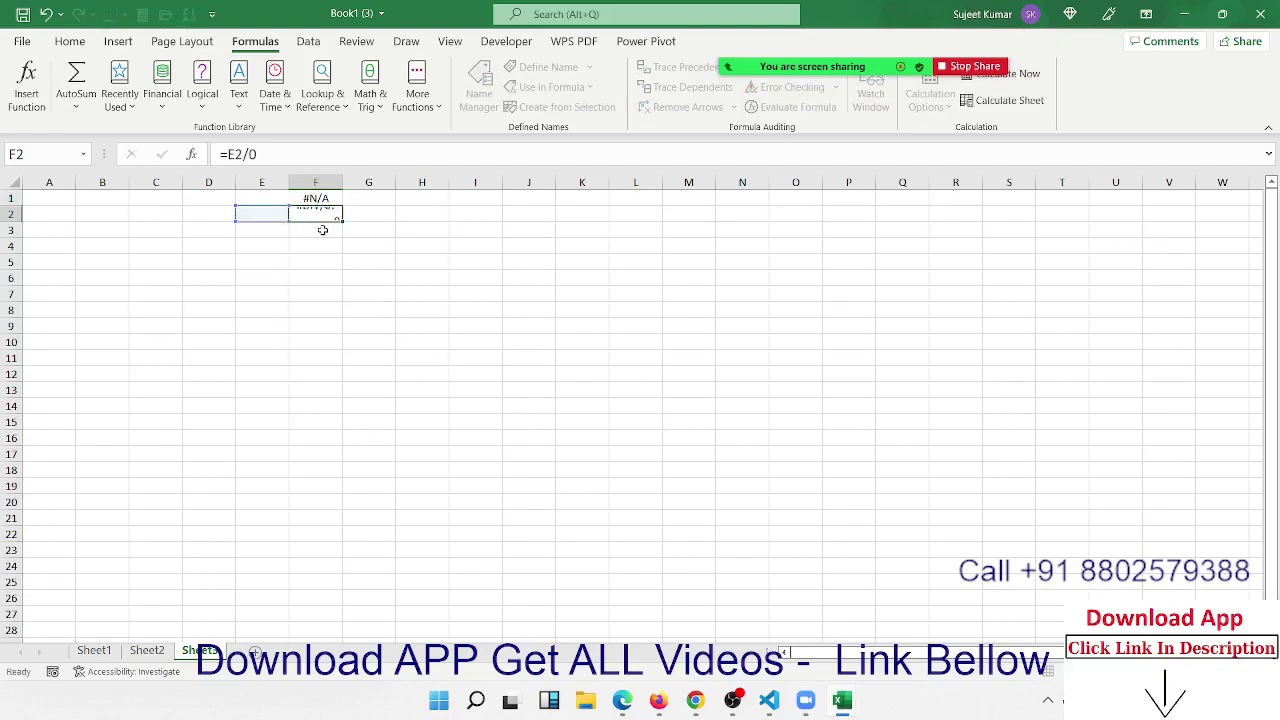
key(Return)
Enter =FIND(,,) in F3 and =xyz in F4 for #VALUE! and #NAME? errors
text(=)
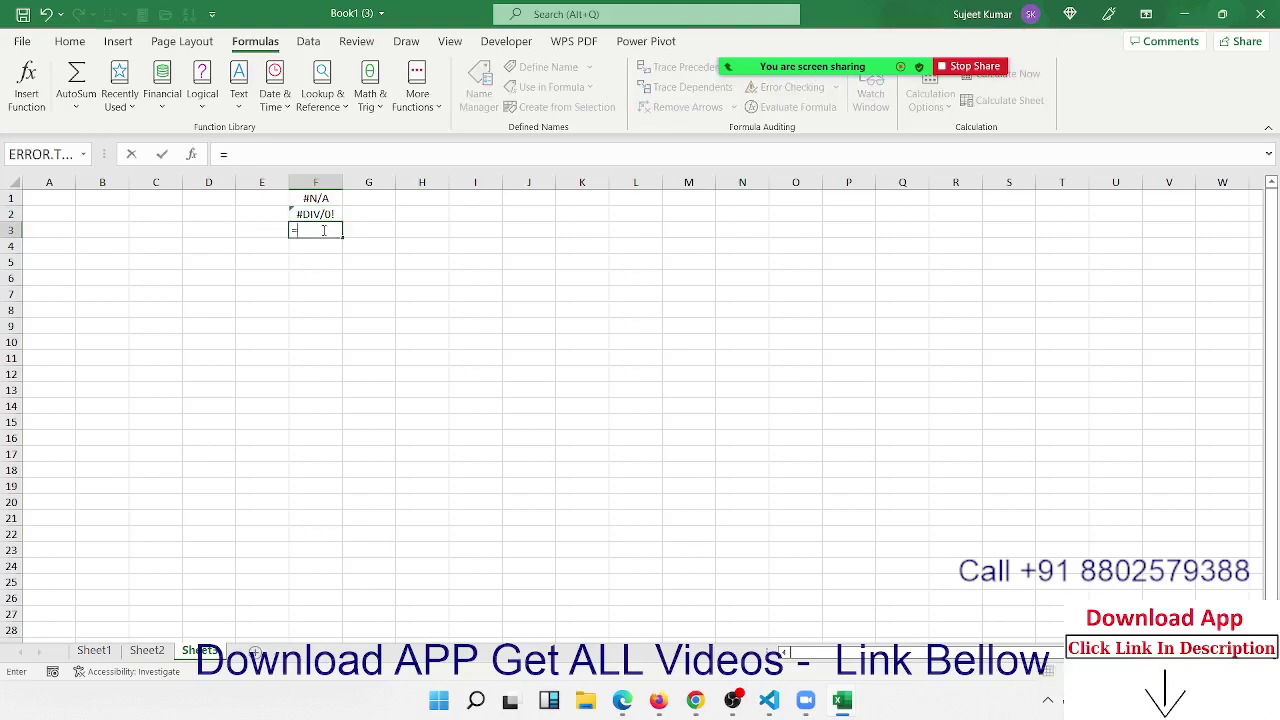
text(f)
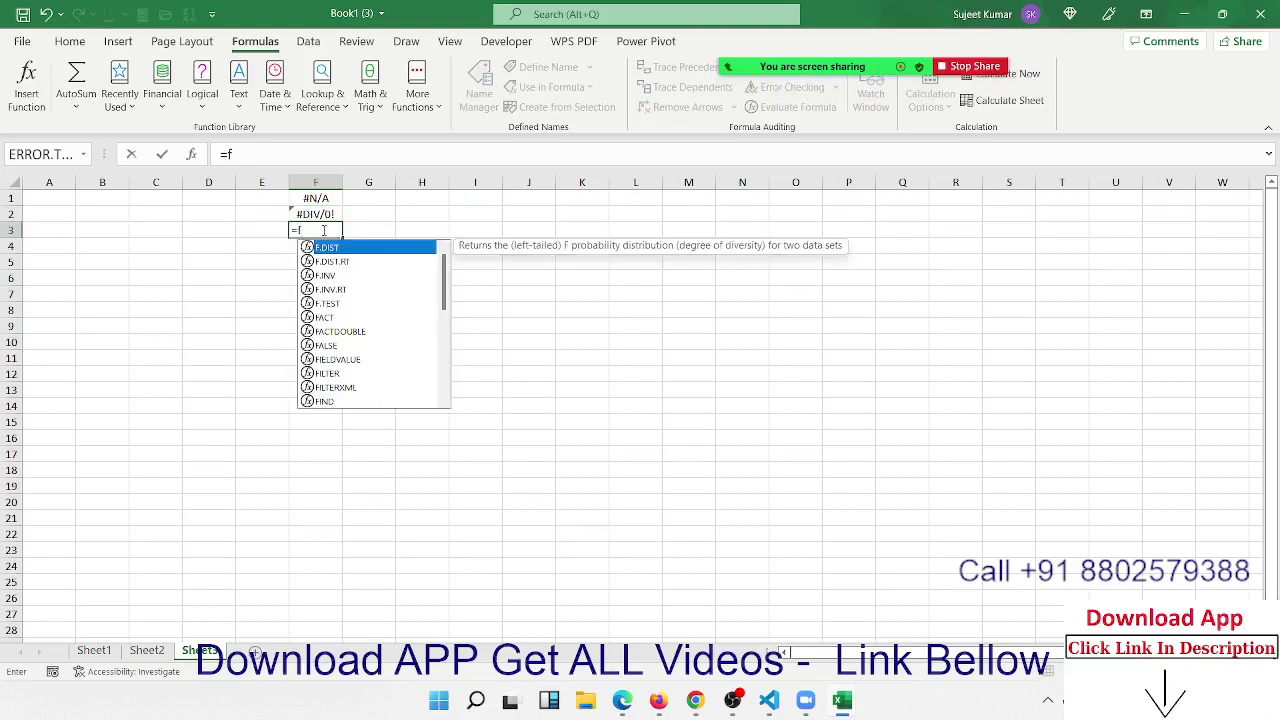
text(in)
key(Tab)
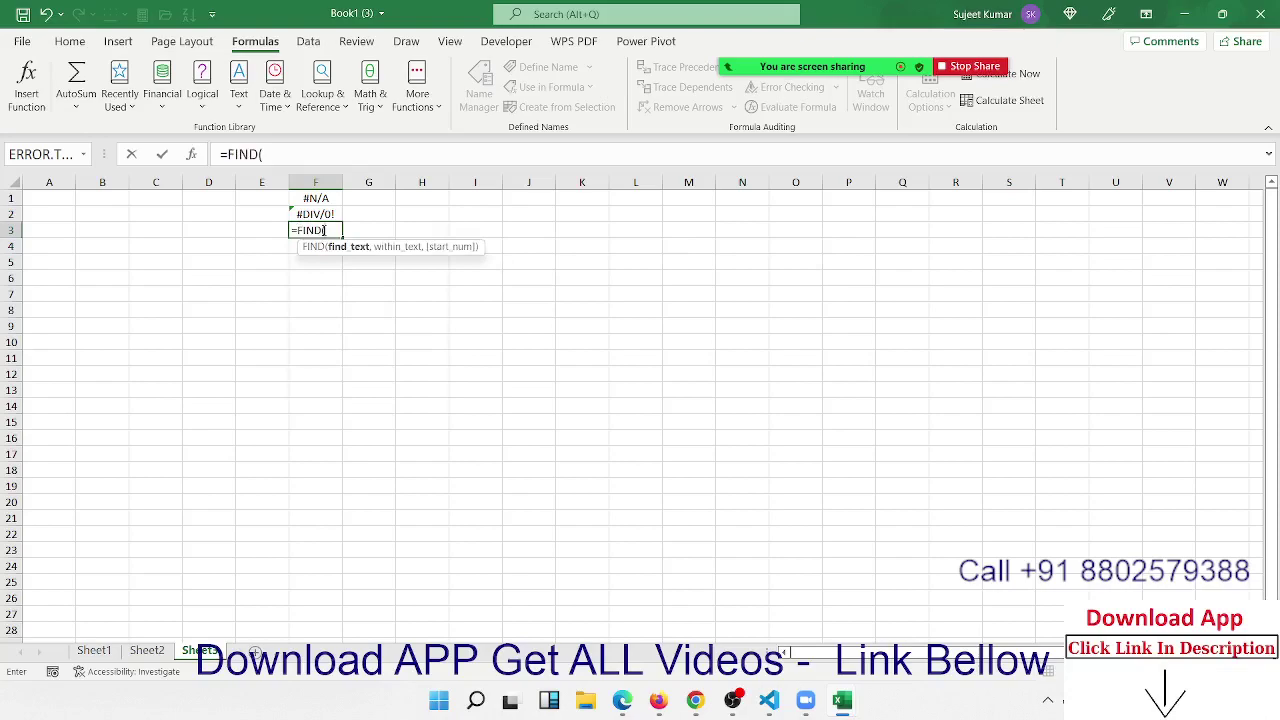
text(,,)
key(Return)
click(323, 230)
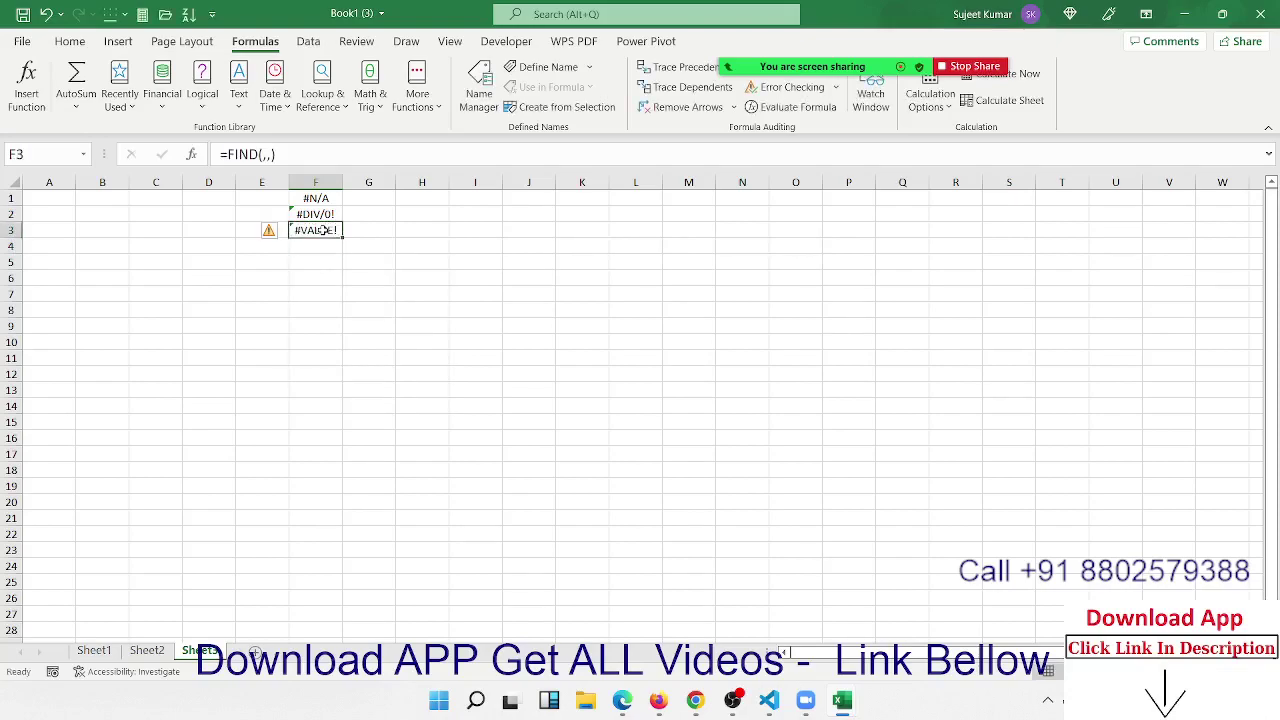
click(332, 260)
click(320, 242)
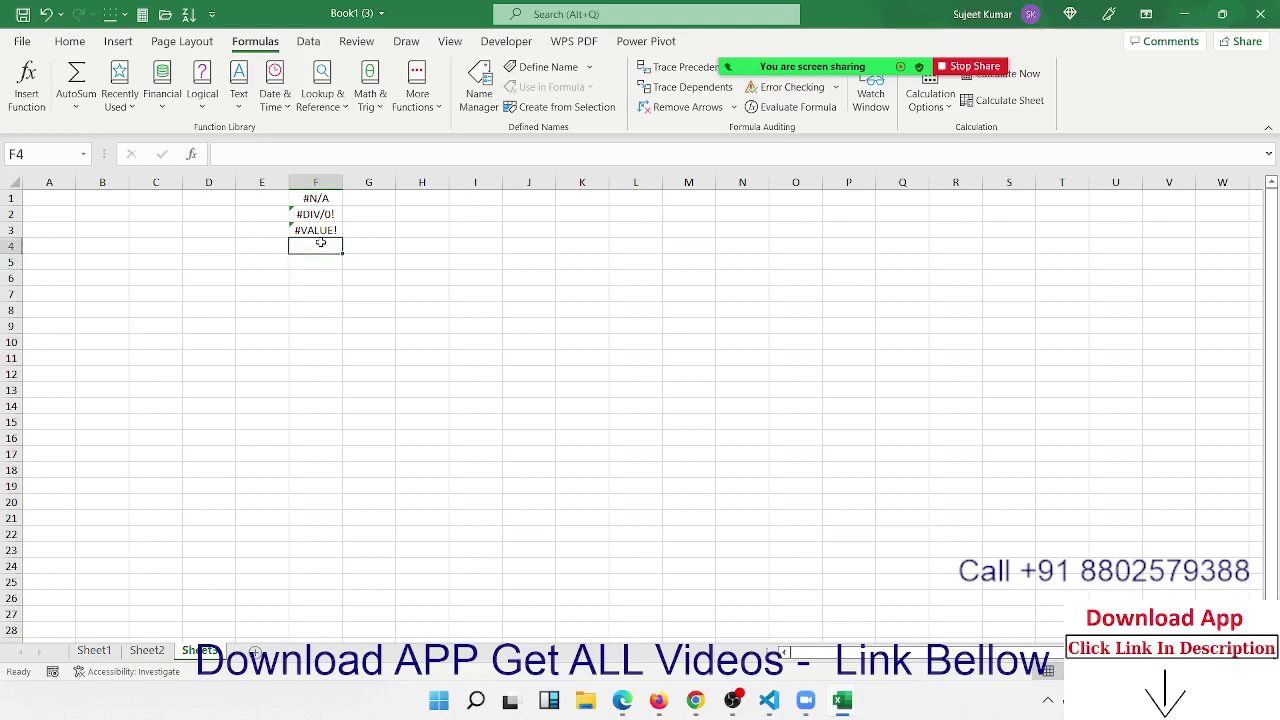
text(=xyz)
key(Return)
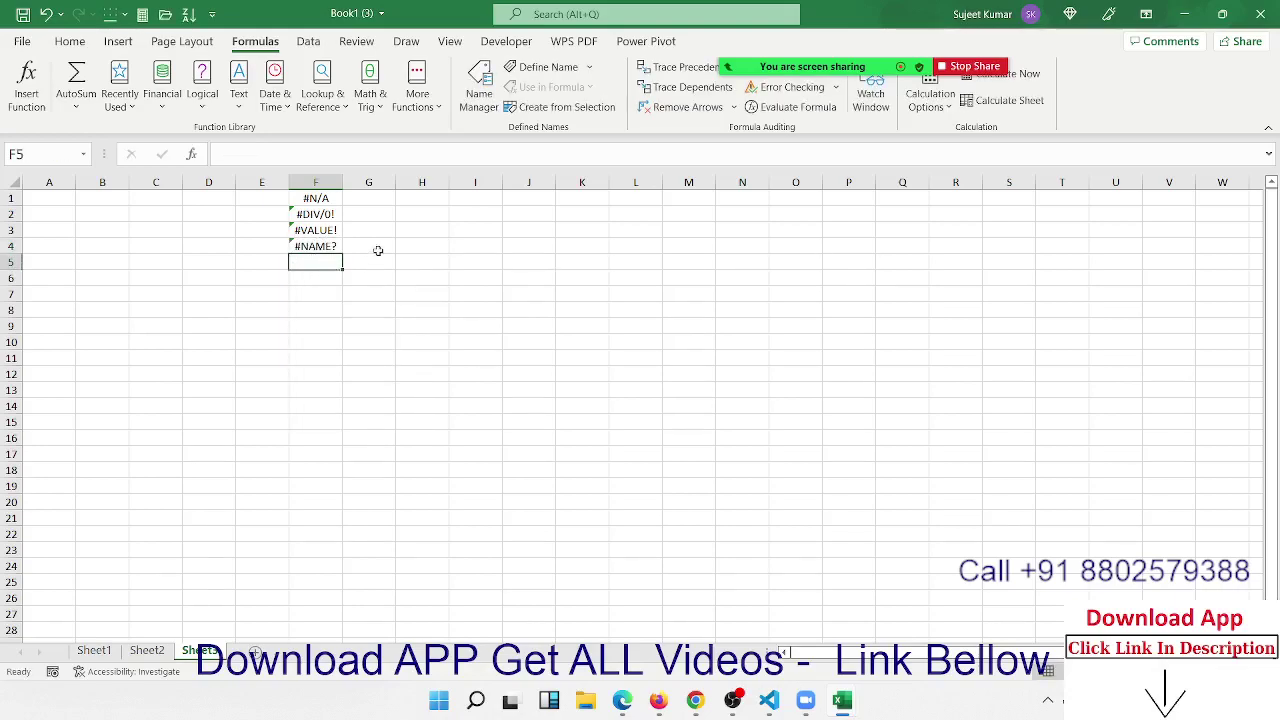
click(377, 204)
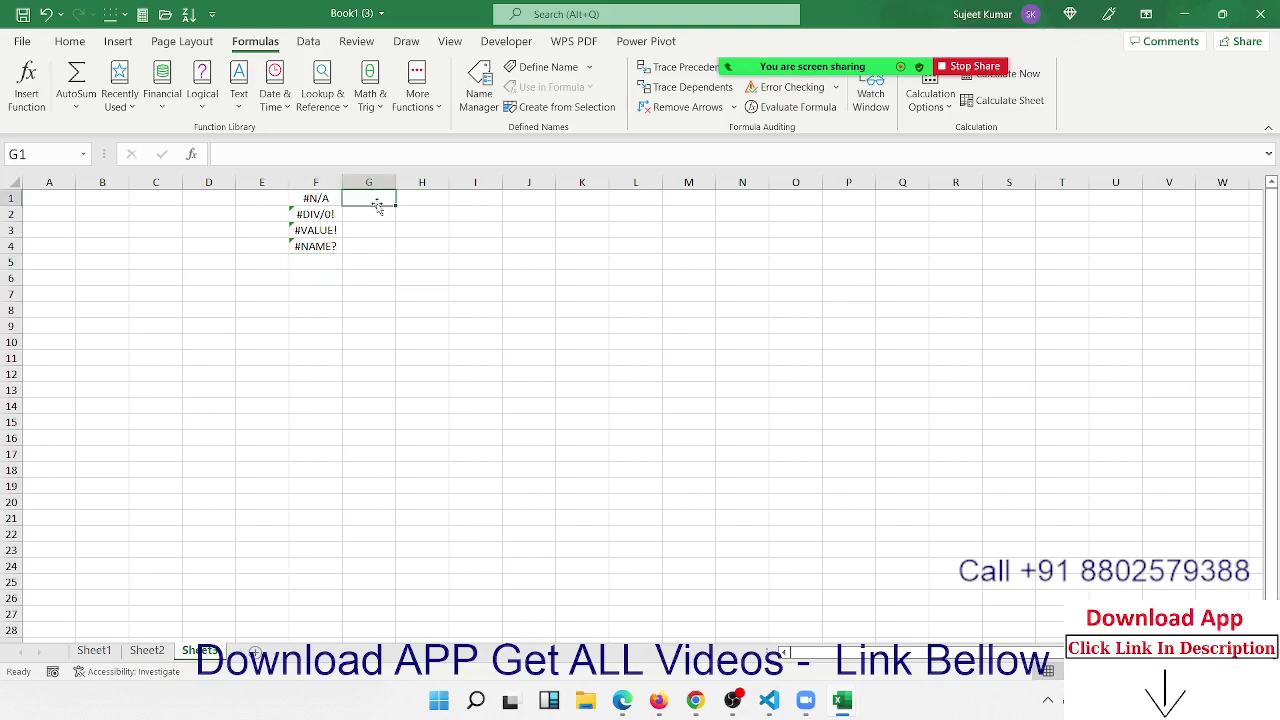
Abandon the G1 entry and enter an ERROR.TYPE formula in B1 pointing at F1
text(=is)
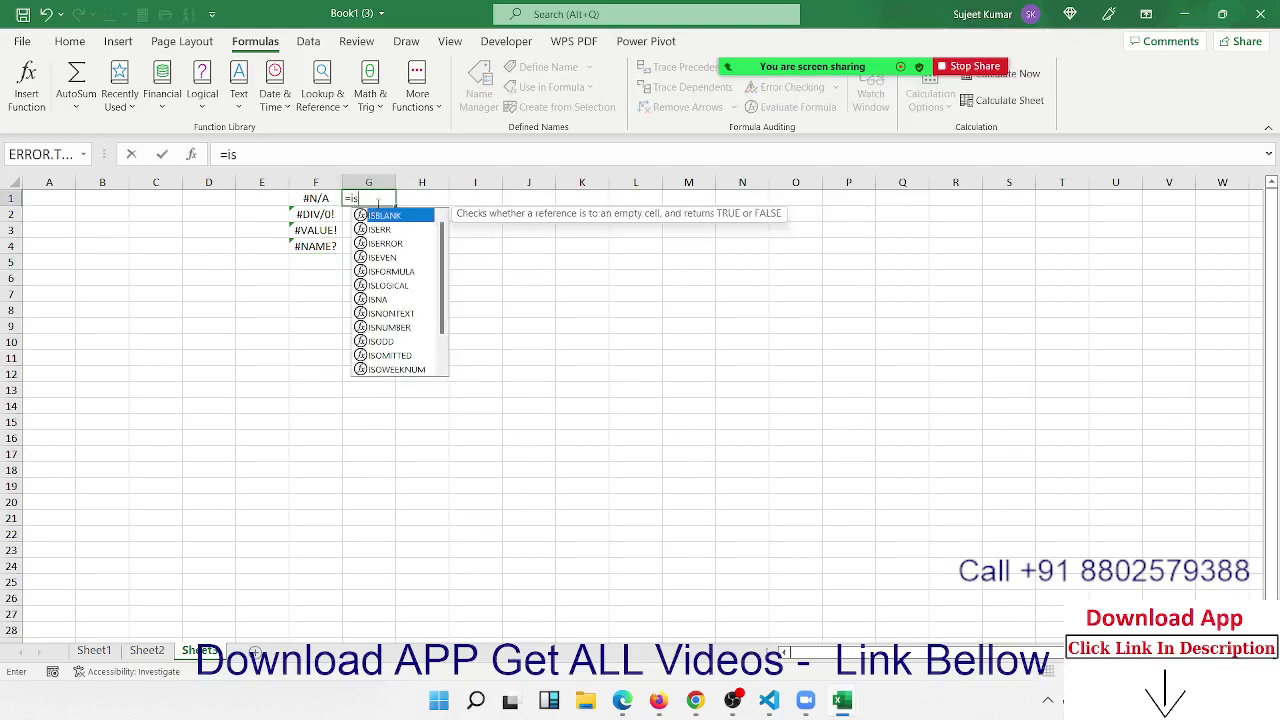
key(BackSpace)
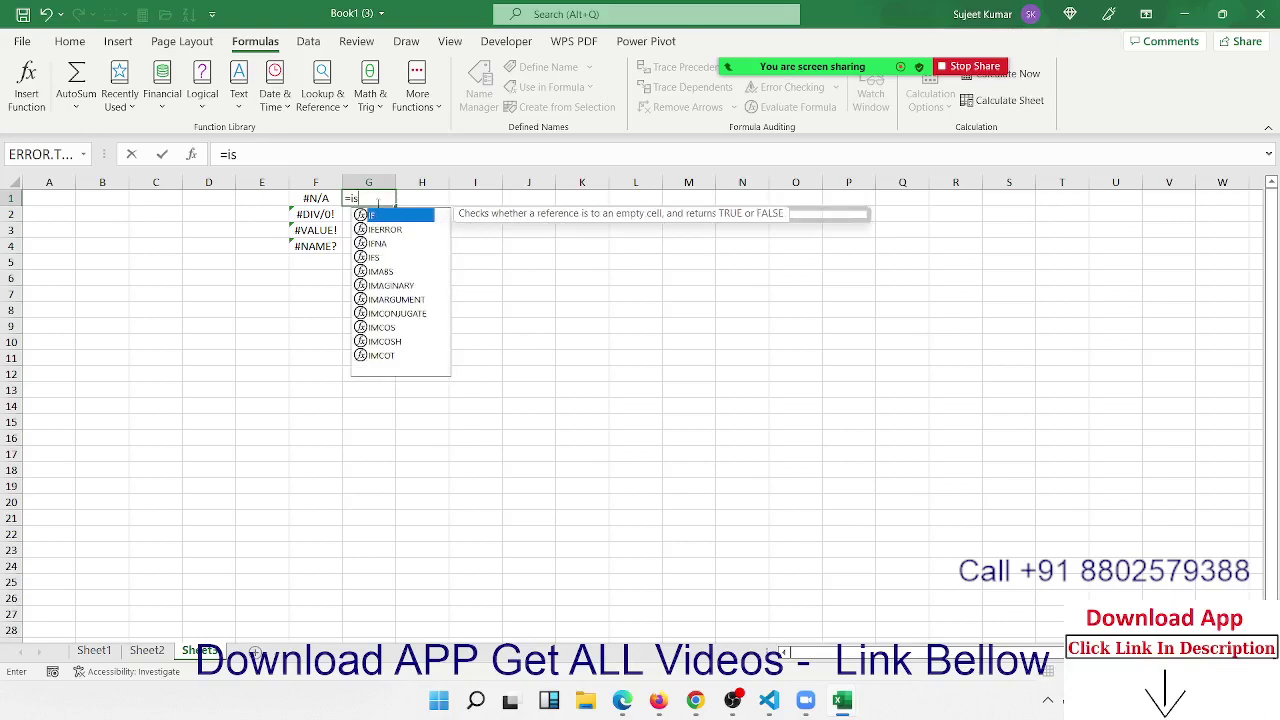
key(BackSpace)
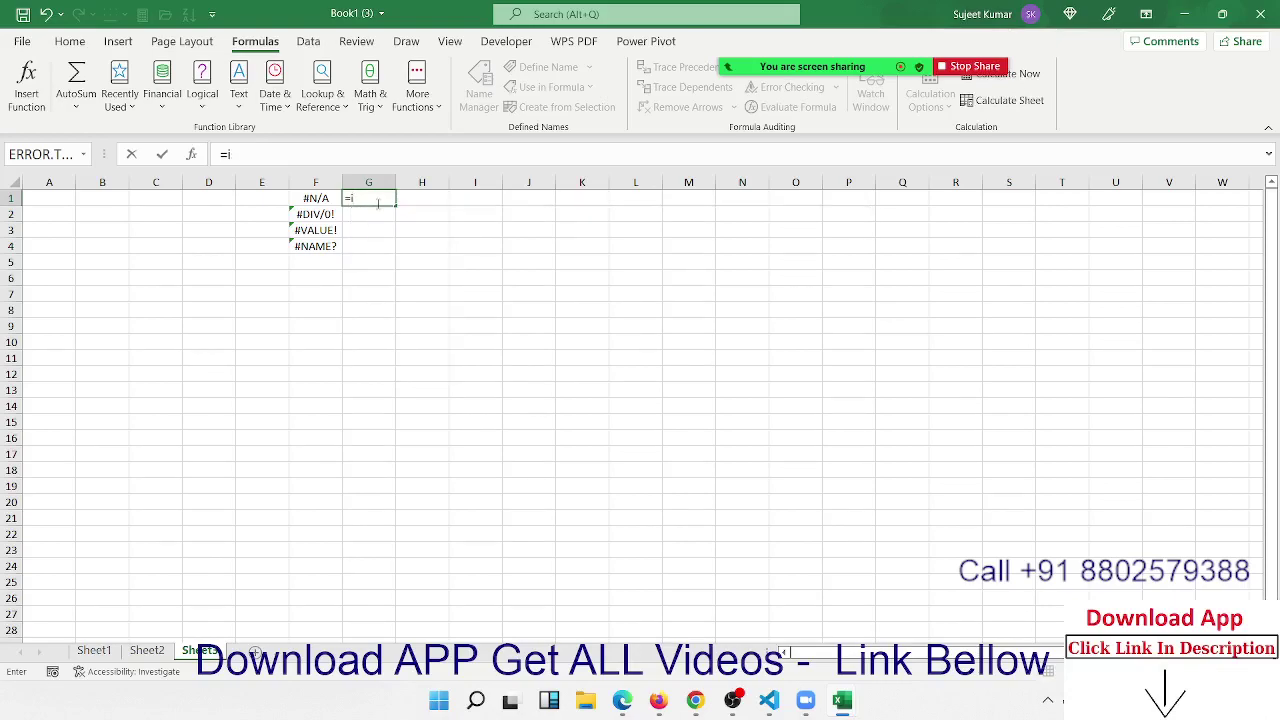
key(Escape)
key(Left)
key(Left)
key(Left)
key(Left)
key(Left)
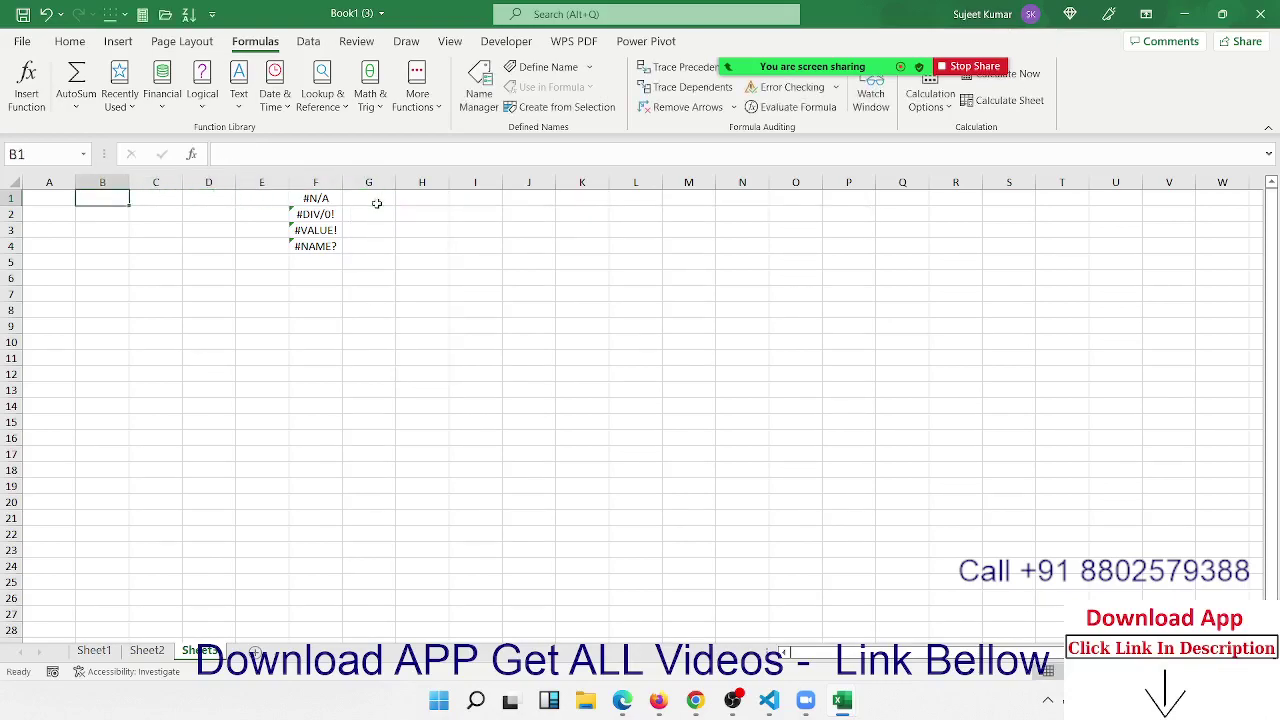
text(=e)
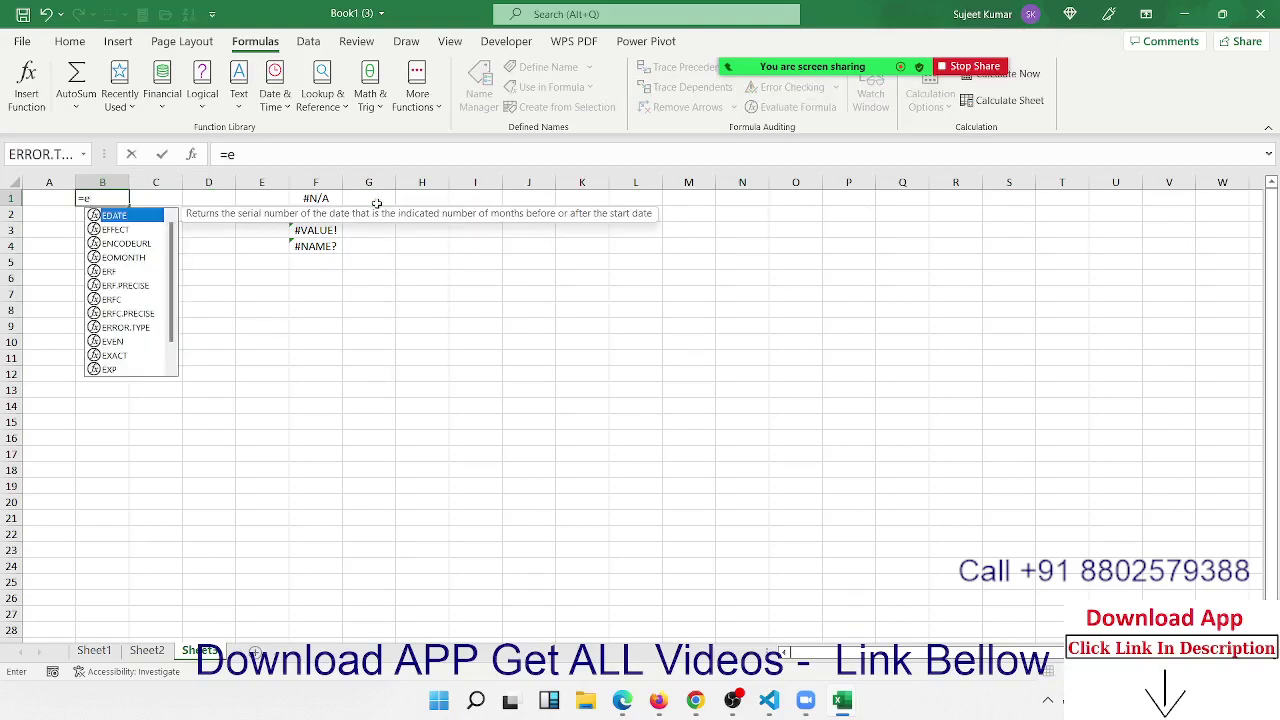
text(rr)
key(Tab)
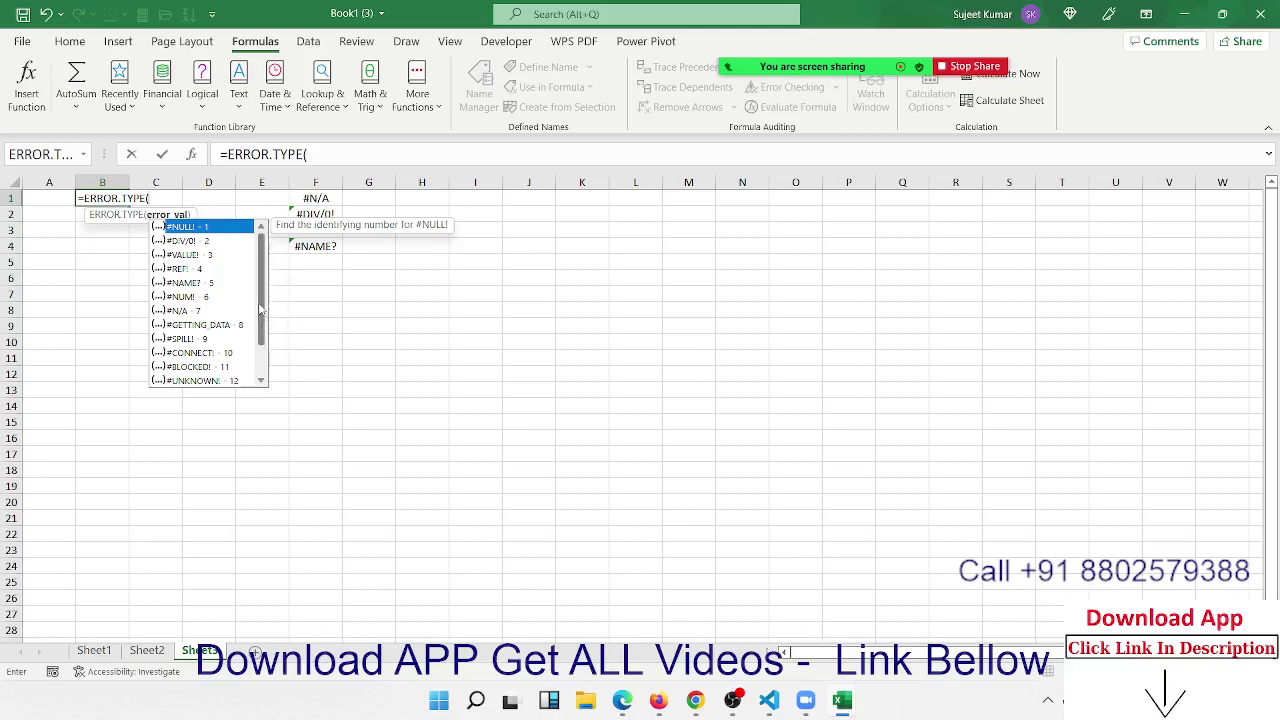
drag(262, 312, 262, 333)
scroll(264, 345, up, 2)
click(310, 199)
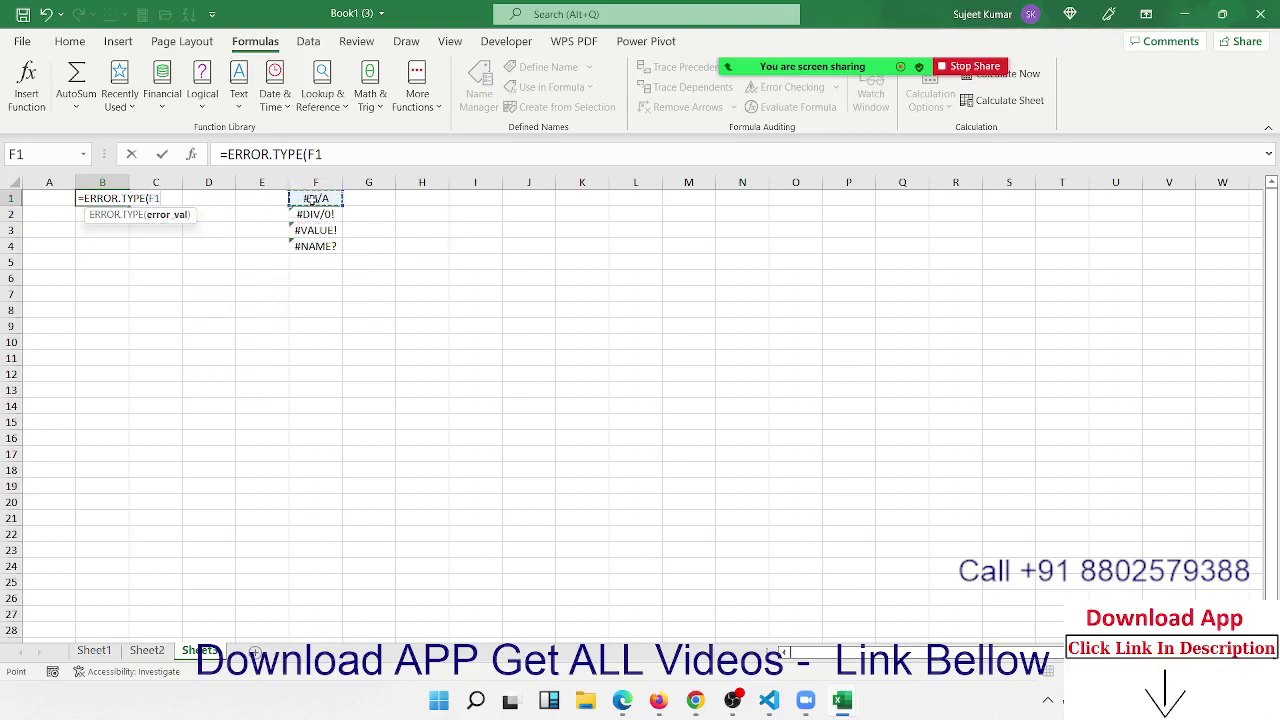
key(Return)
key(Up)
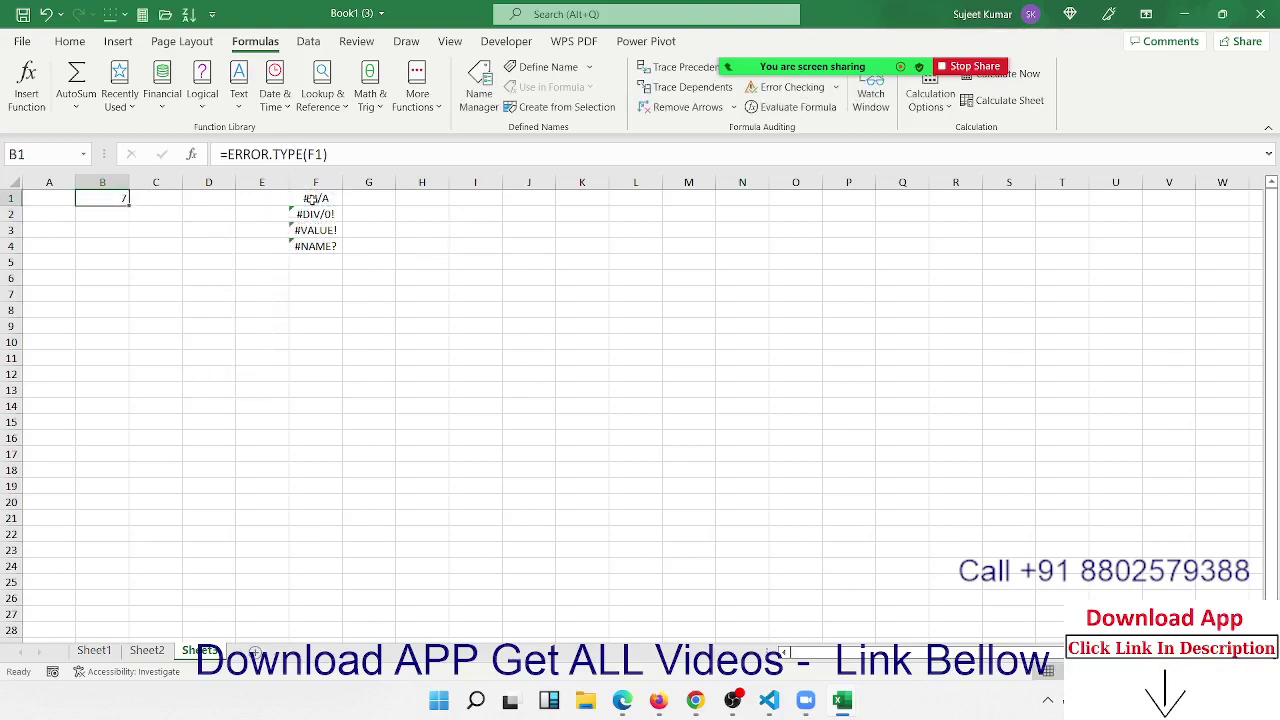
Correct B1's formula to =ERROR.TYPE(F1) so it returns 7
click(332, 155)
key(BackSpace)
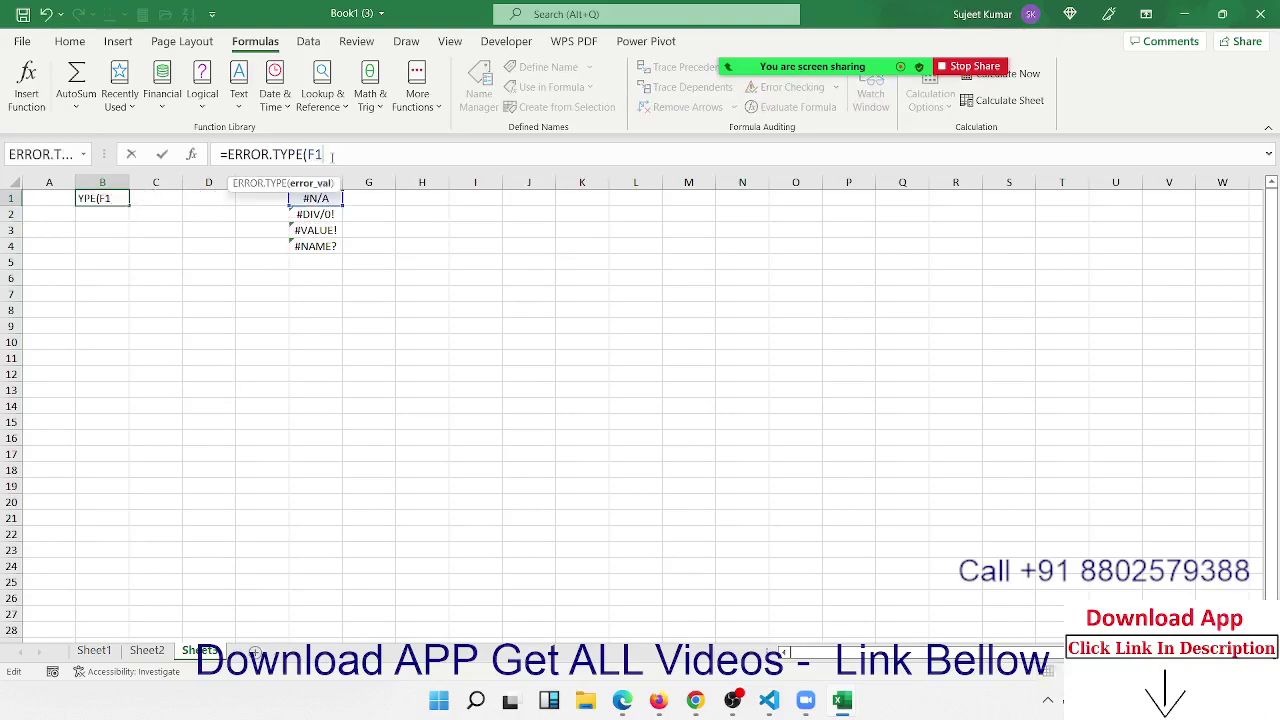
key(BackSpace)
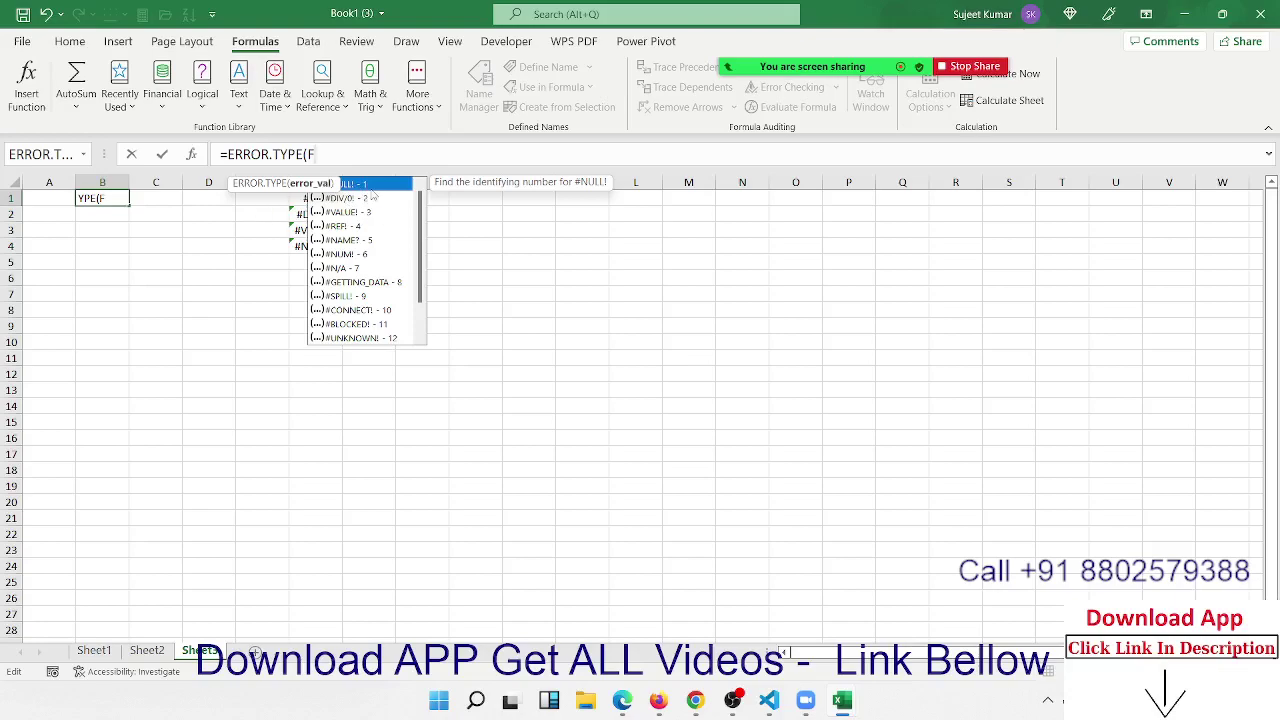
click(278, 154)
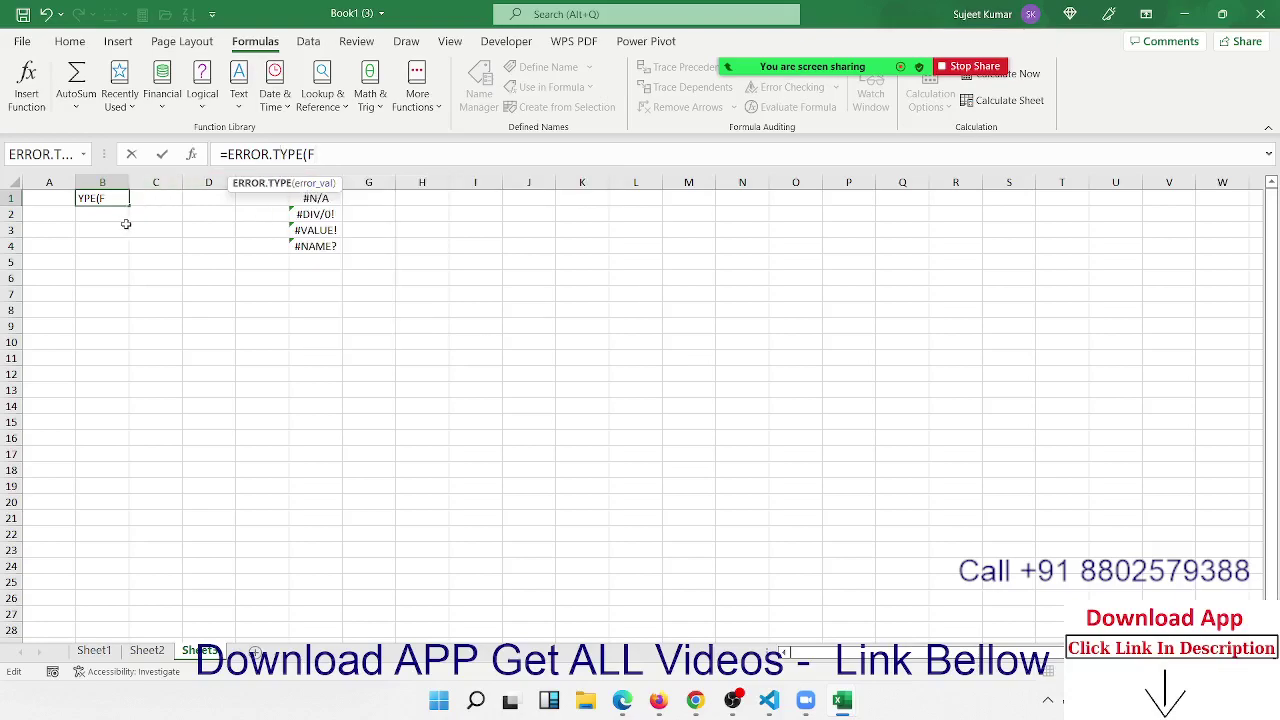
text(1)
key(ctrl+Return)
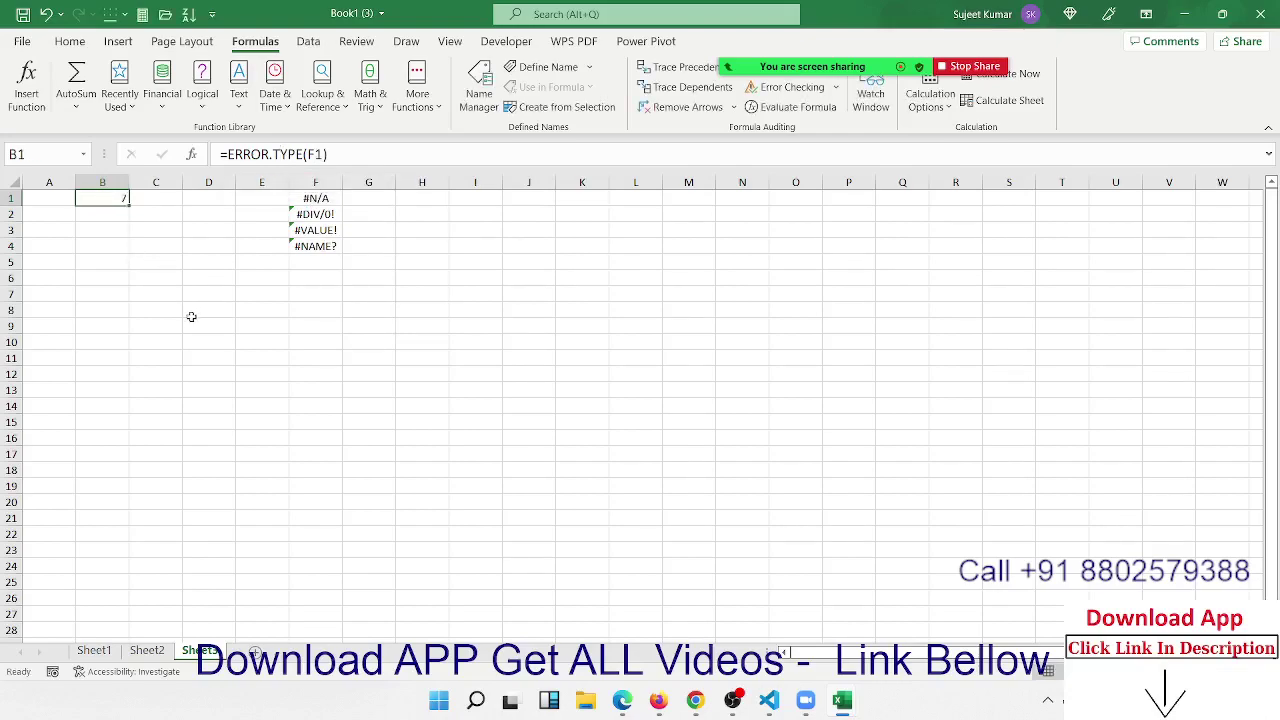
drag(126, 279, 126, 287)
Begin an ERROR.TYPE formula in B7 using the =er function suggestions
text(=e)
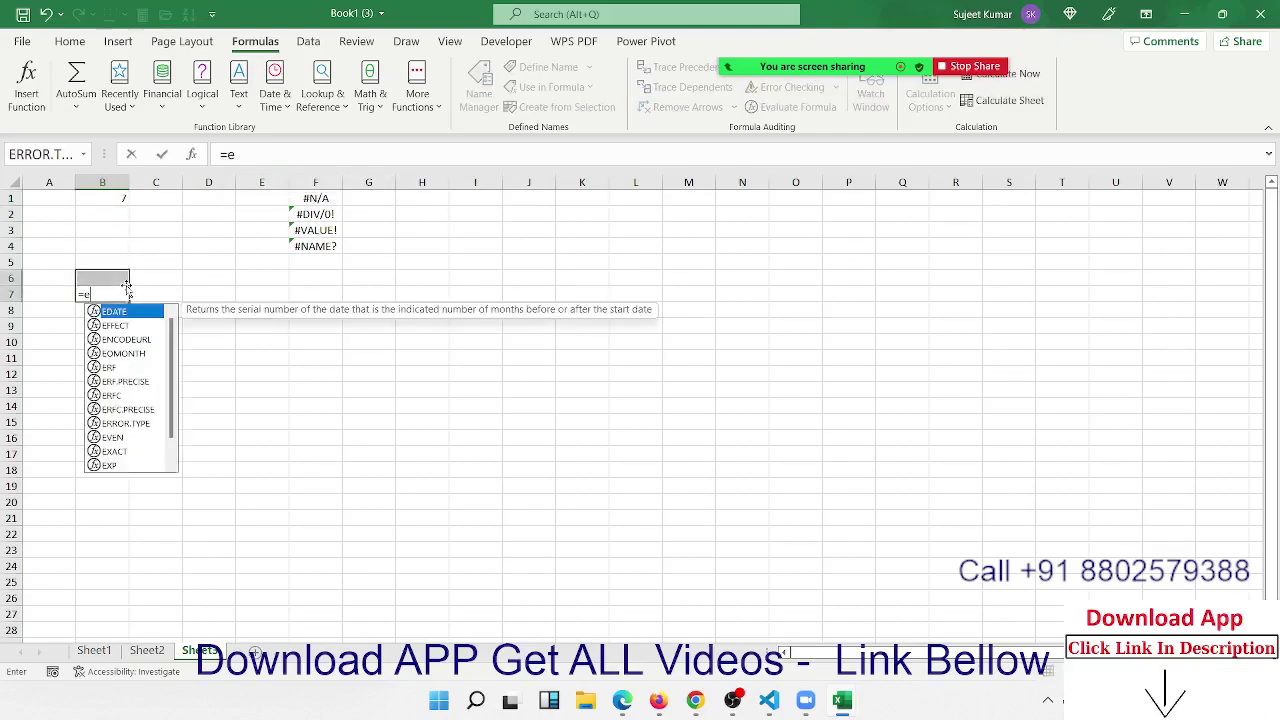
text(oo)
key(BackSpace)
key(BackSpace)
text(r)
key(Down)
key(Up)
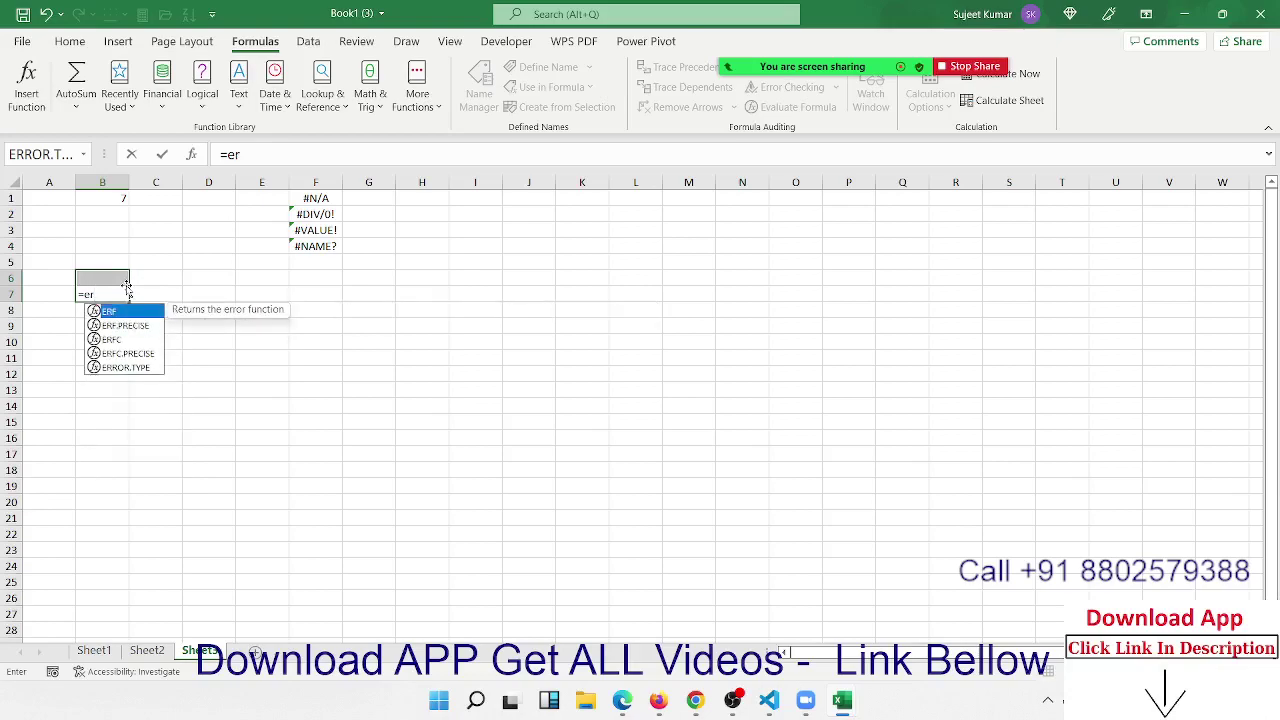
key(Down)
key(Down)
key(Down)
key(Down)
key(Tab)
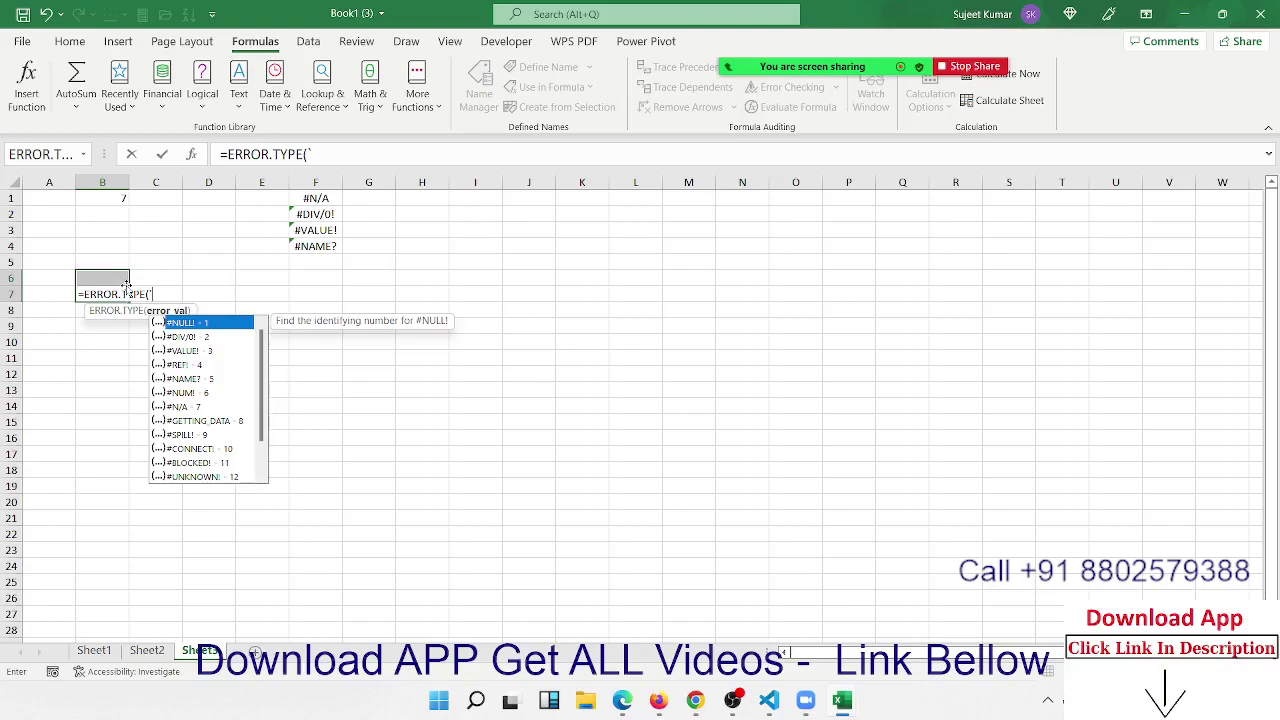
Step through #DIV/0!, #VALUE! and #REF! in the error-value list to see their codes
key(Down)
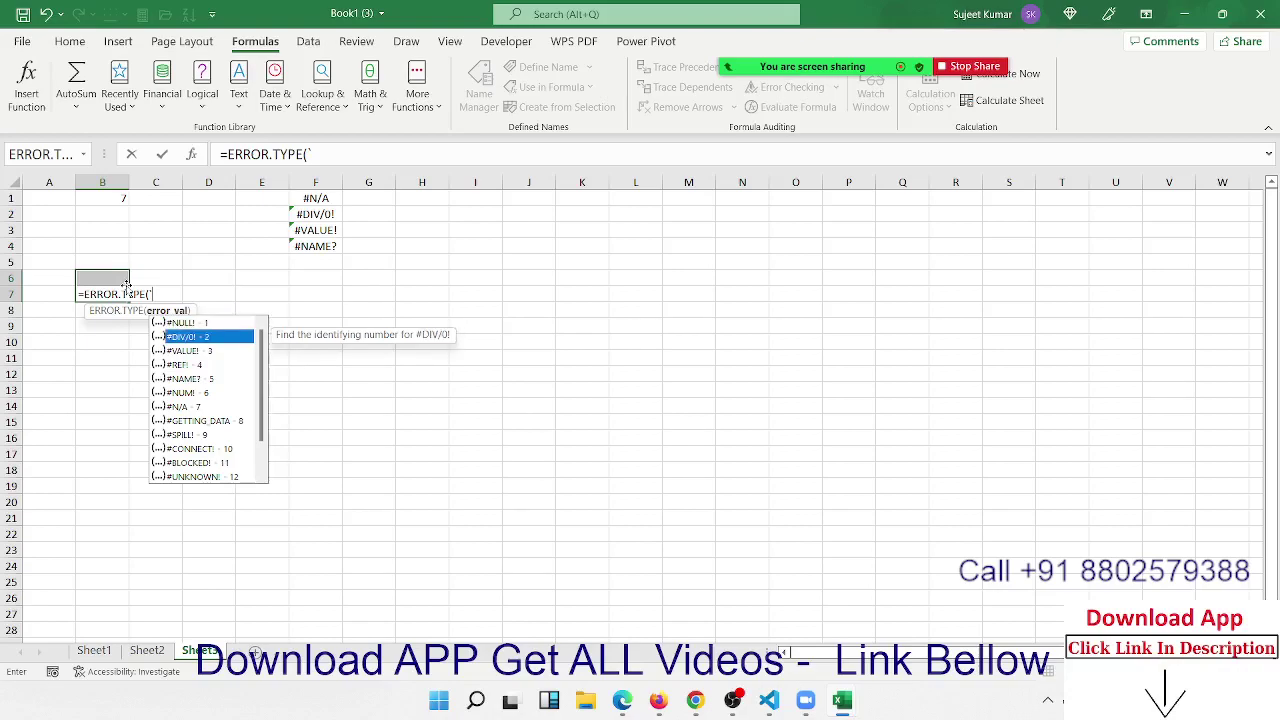
key(Down)
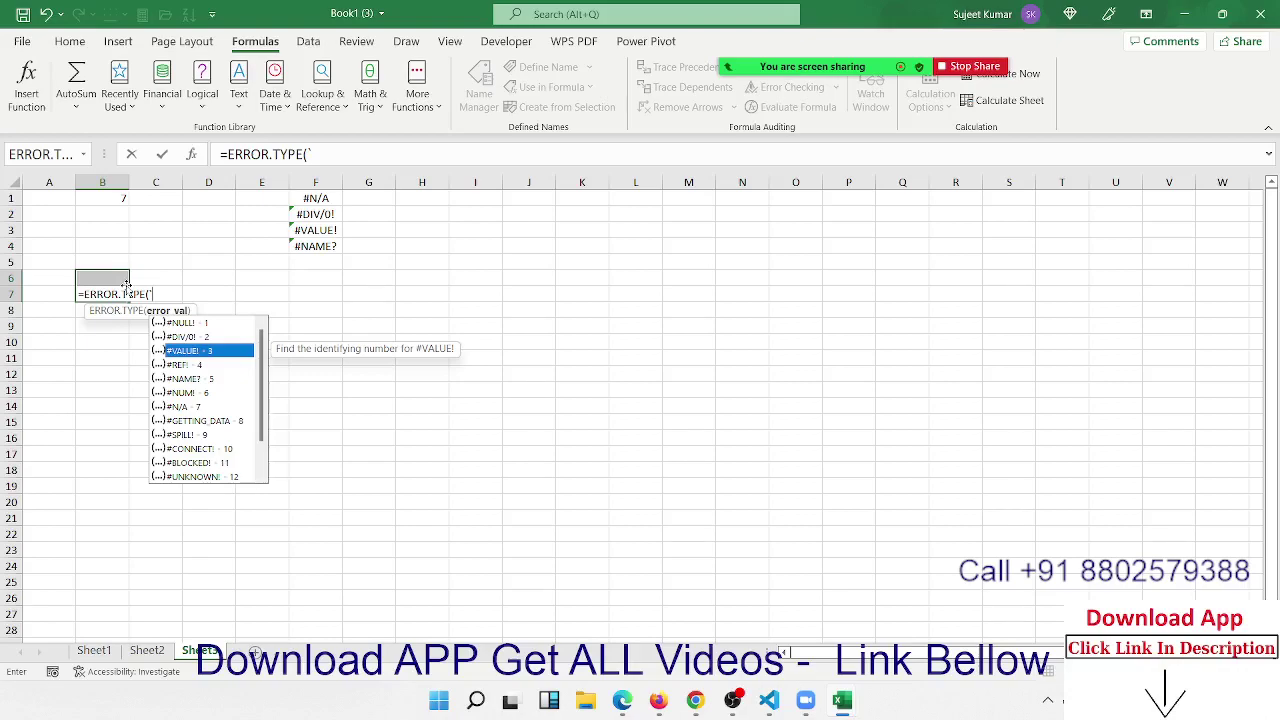
key(Down)
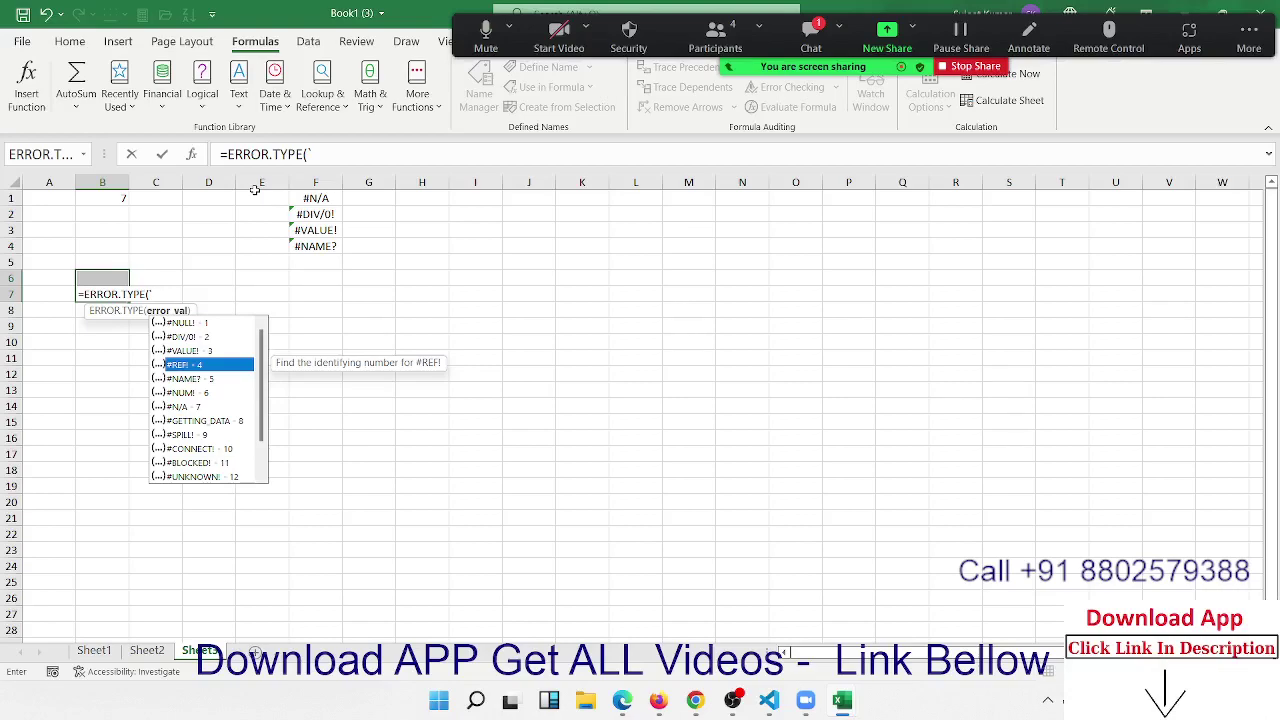
click(713, 44)
click(776, 301)
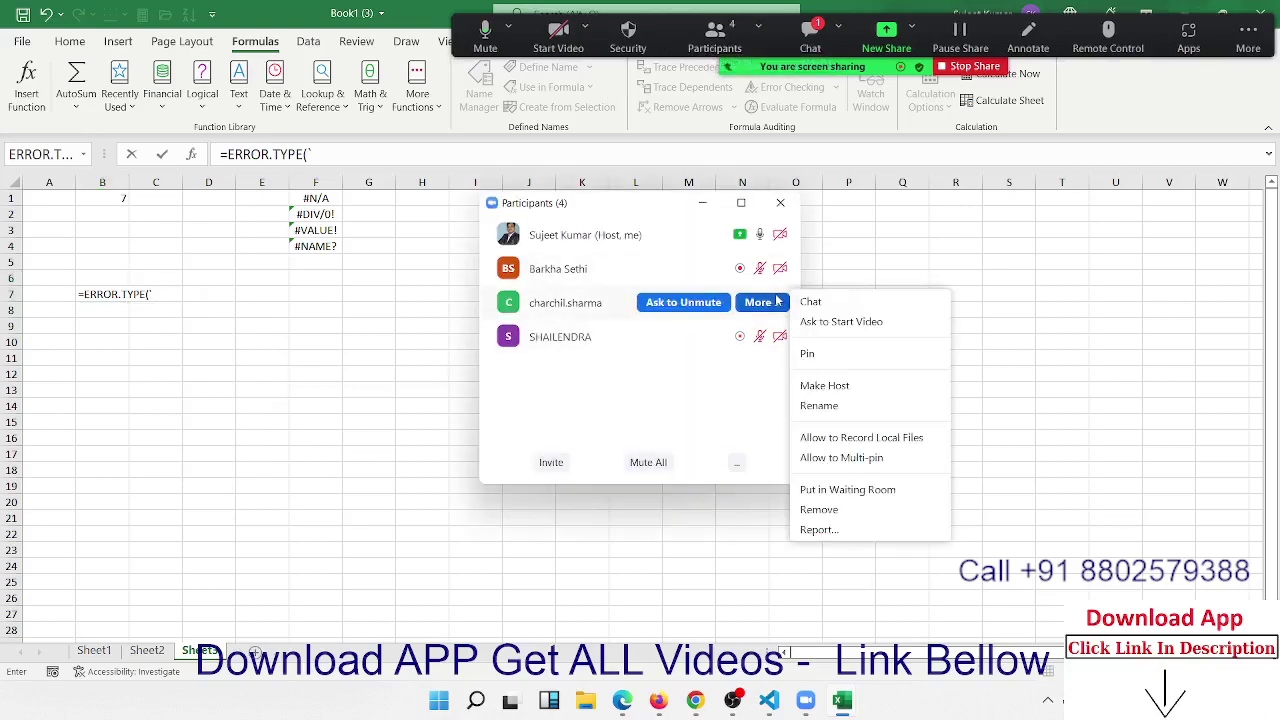
click(860, 437)
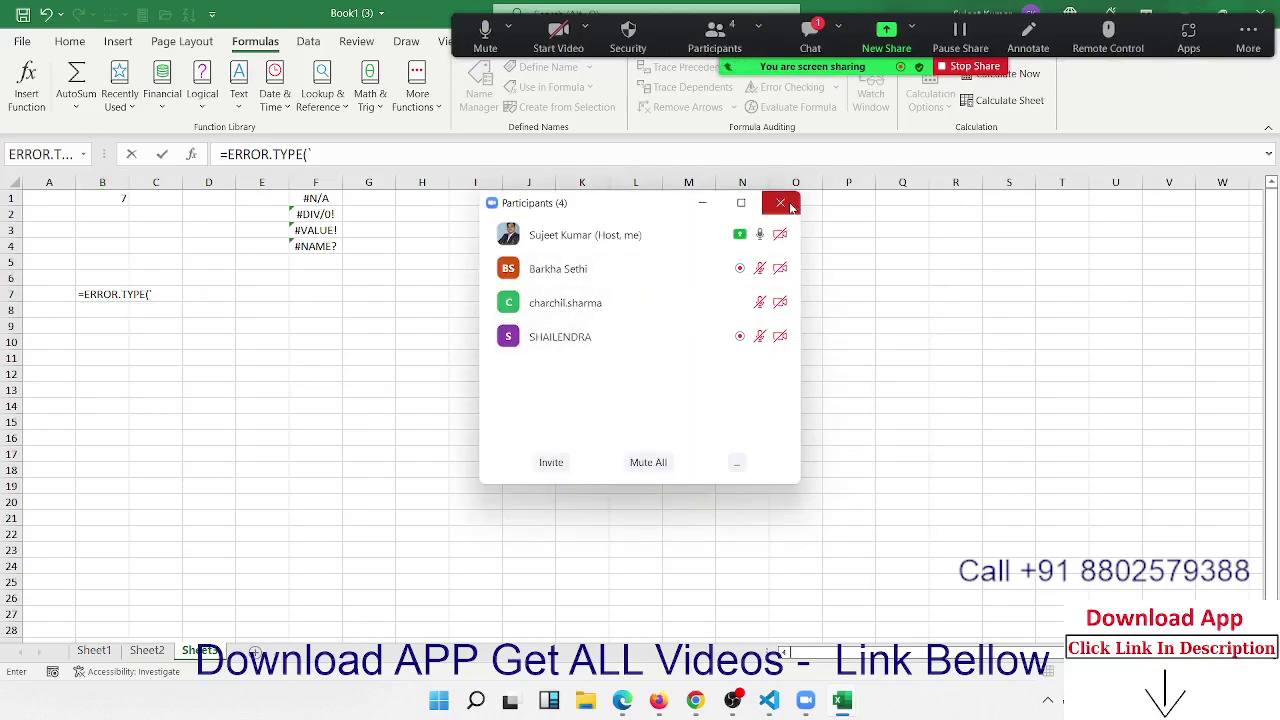
click(781, 203)
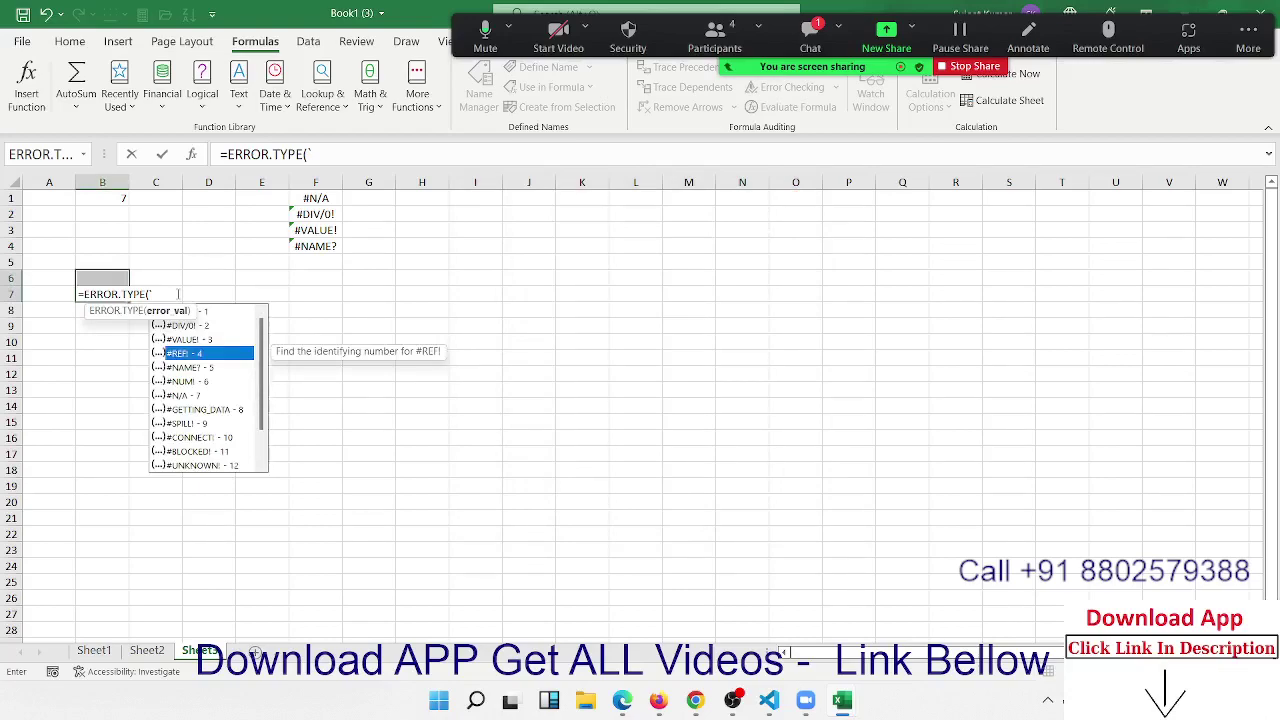
Step through the ERROR.TYPE codes for #NAME?, #NUM!, #N/A, #GETTING_DATA, #SPILL! and #CONNECT!
key(Down)
key(Up)
key(Down)
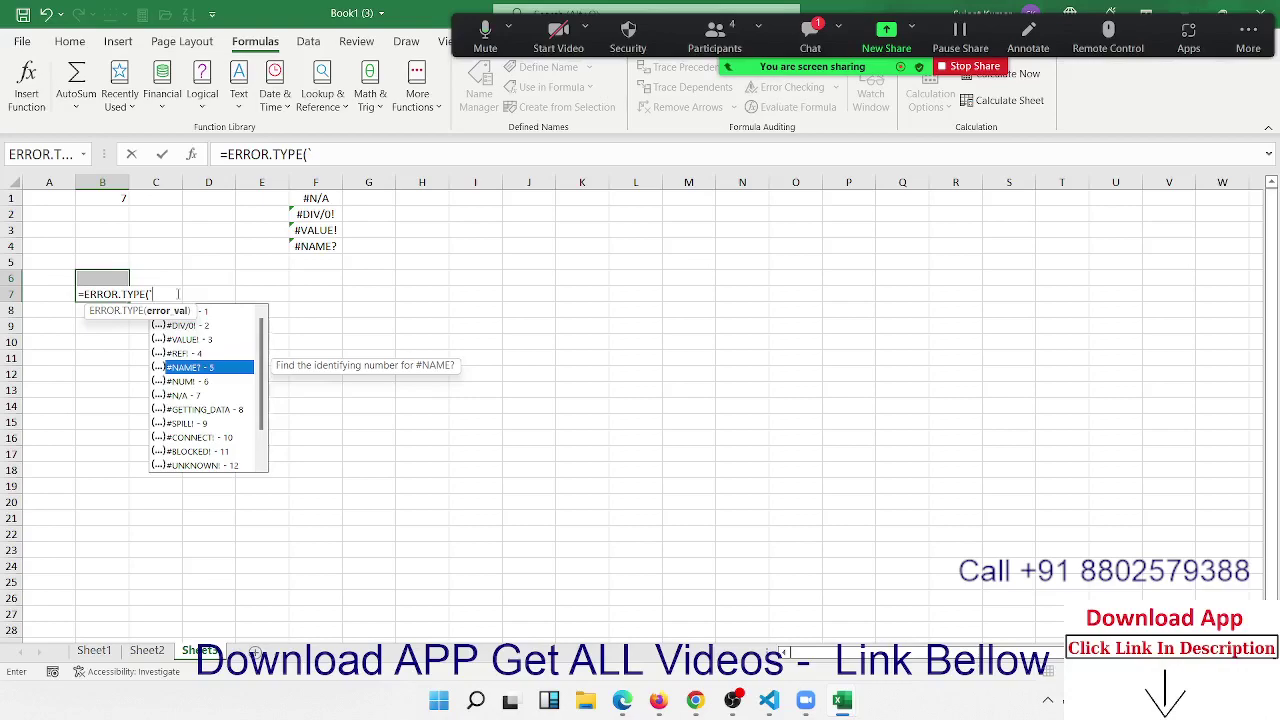
key(Down)
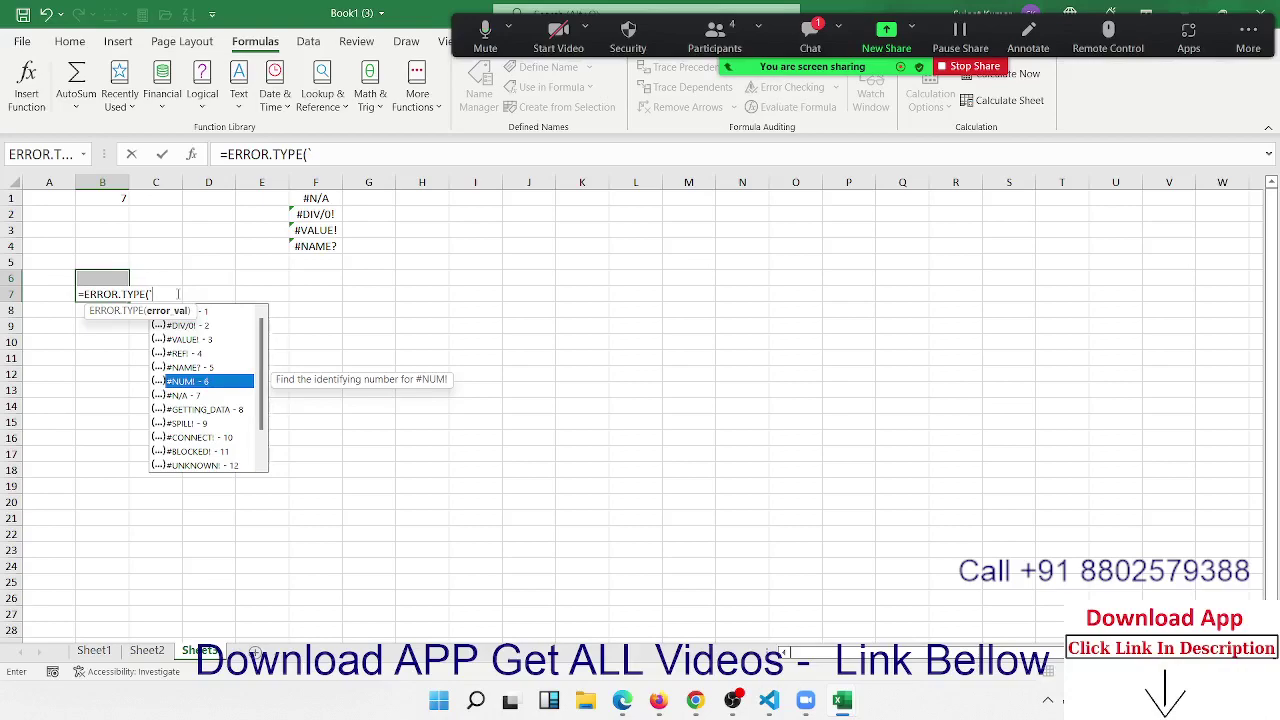
key(Down)
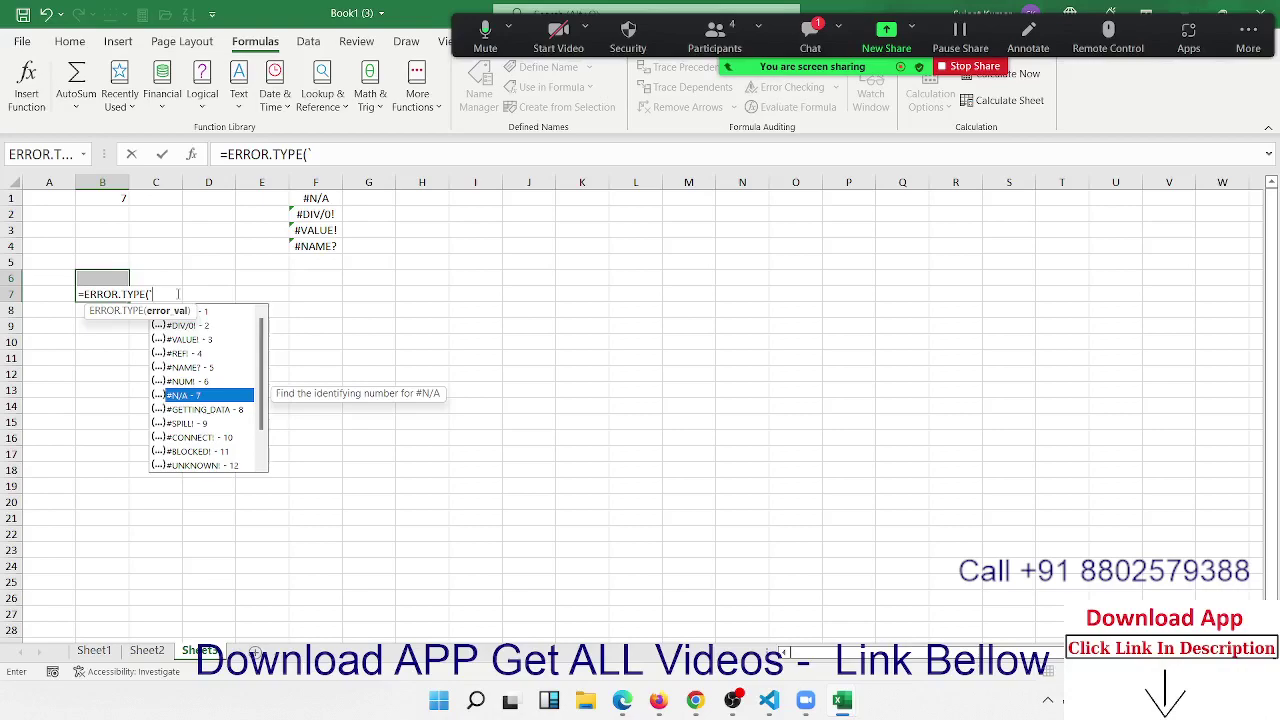
key(Down)
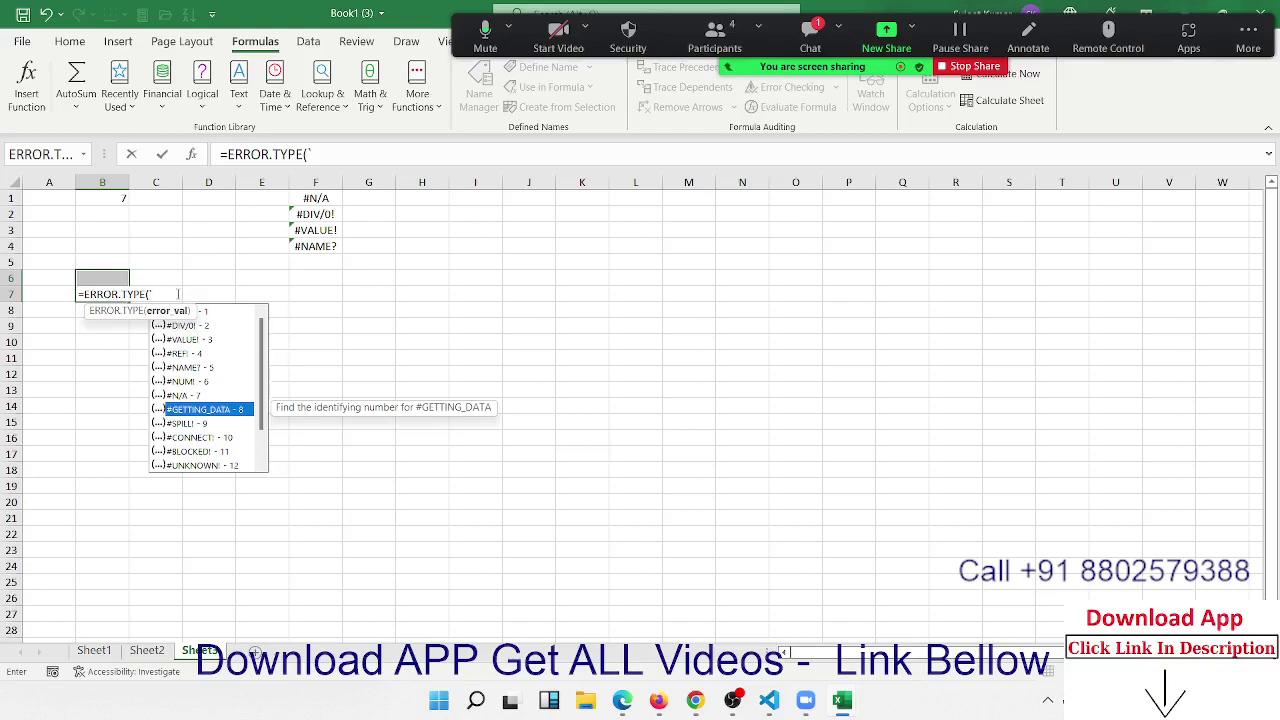
key(Down)
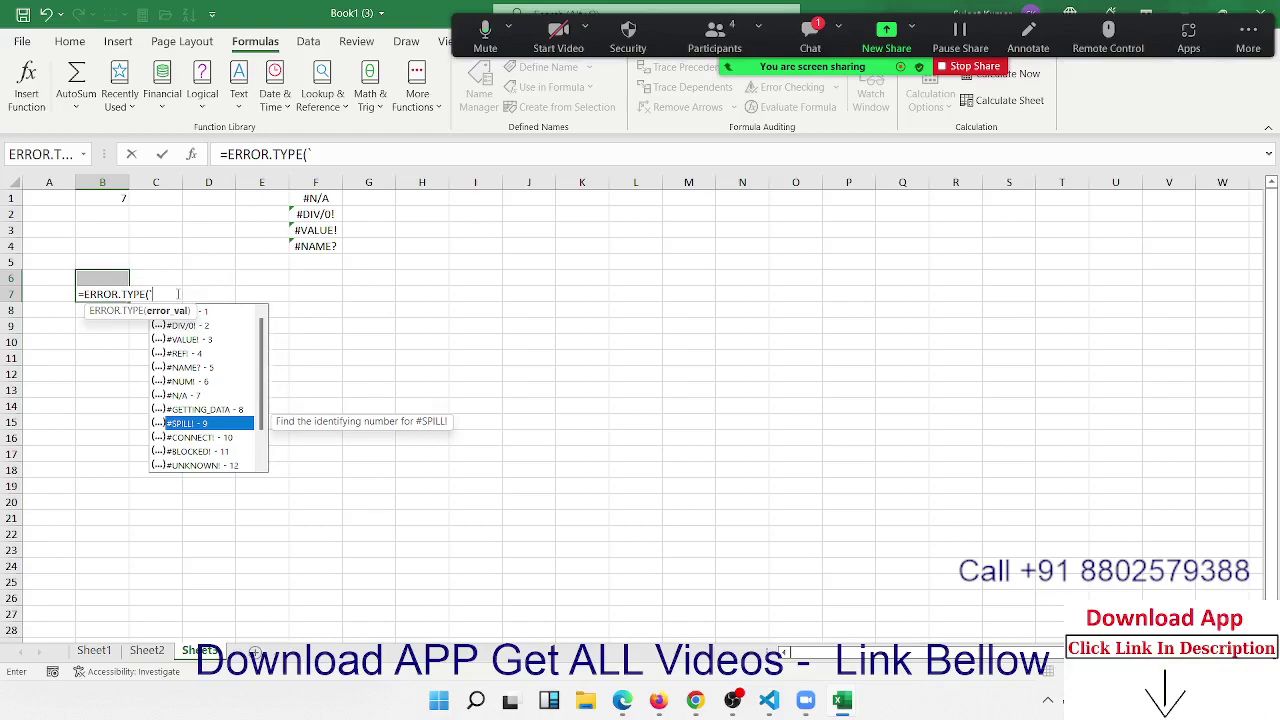
key(Down)
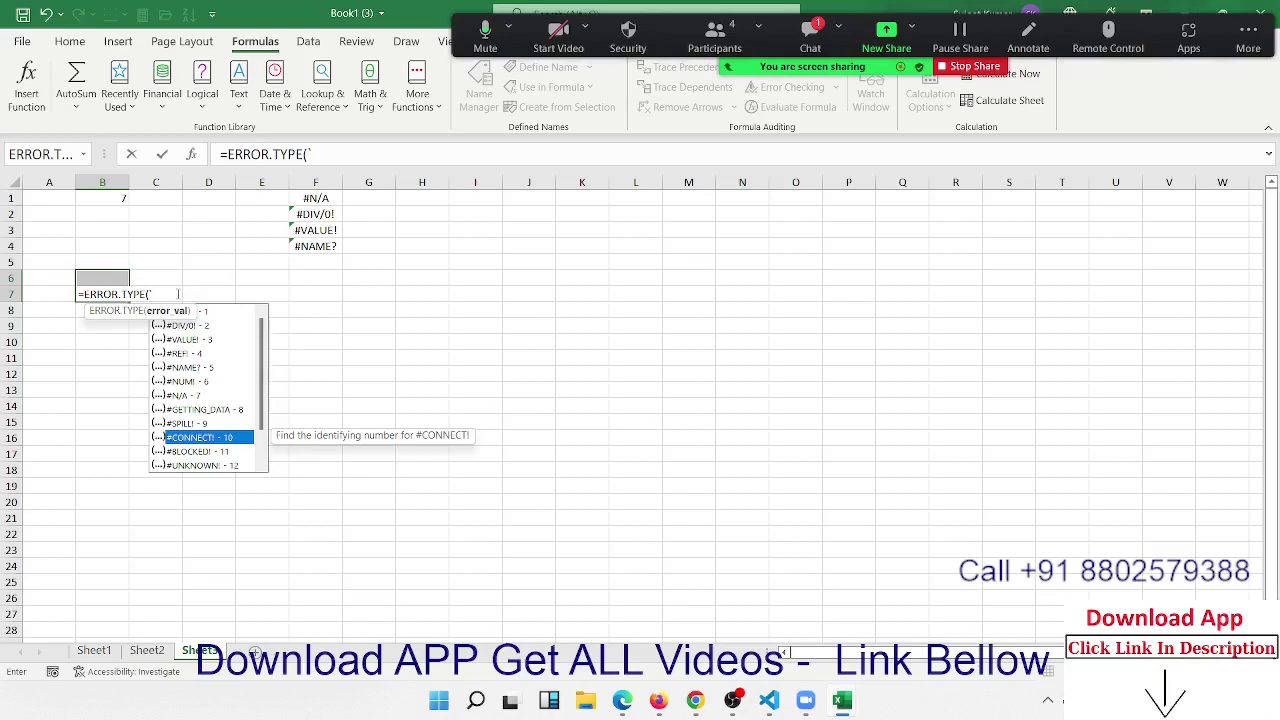
Continue through #BLOCKED!, #UNKNOWN!, #FIELD! and #CALC! to #EXTERNAL! at 19, then close the list
key(Down)
key(Up)
key(Down)
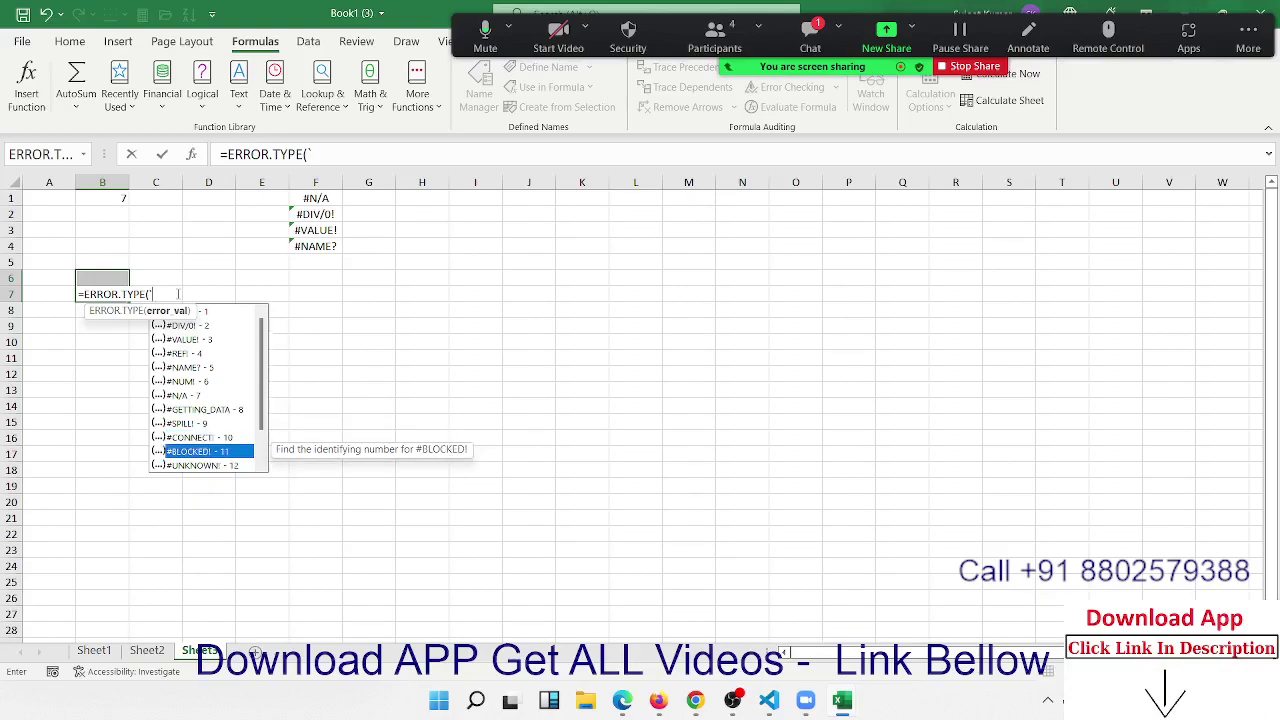
key(Down)
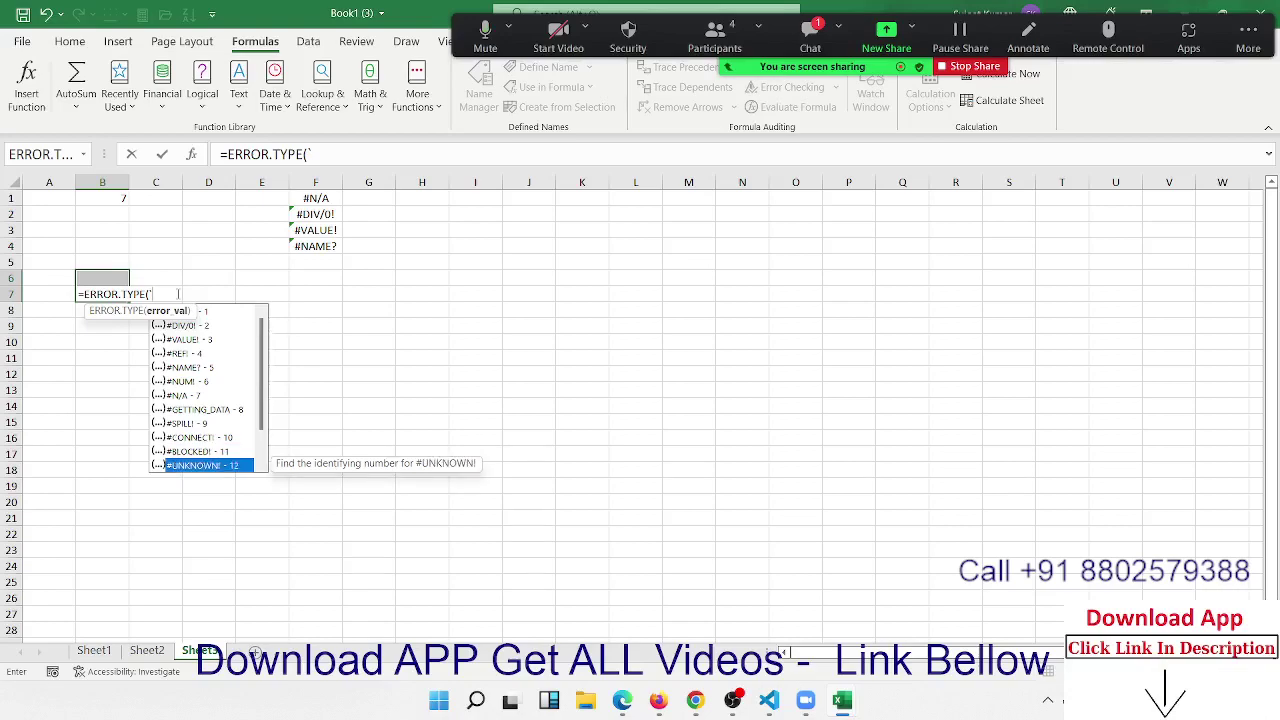
key(Down)
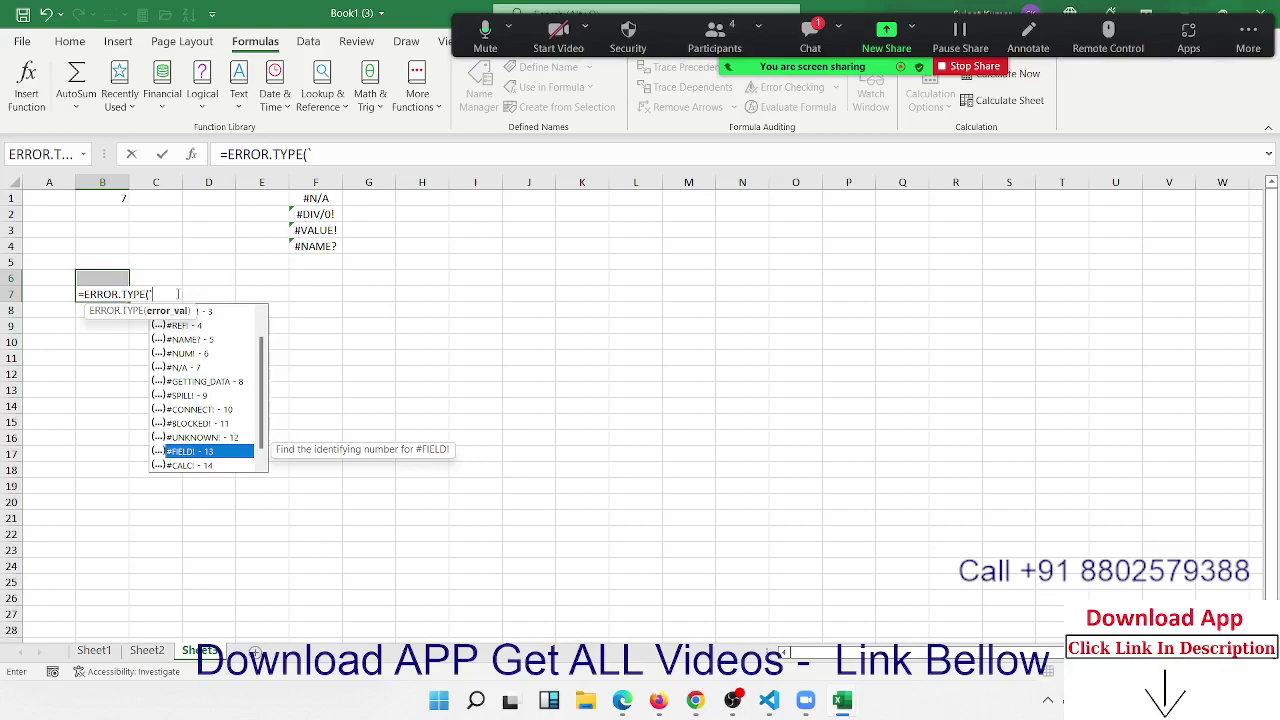
key(Down)
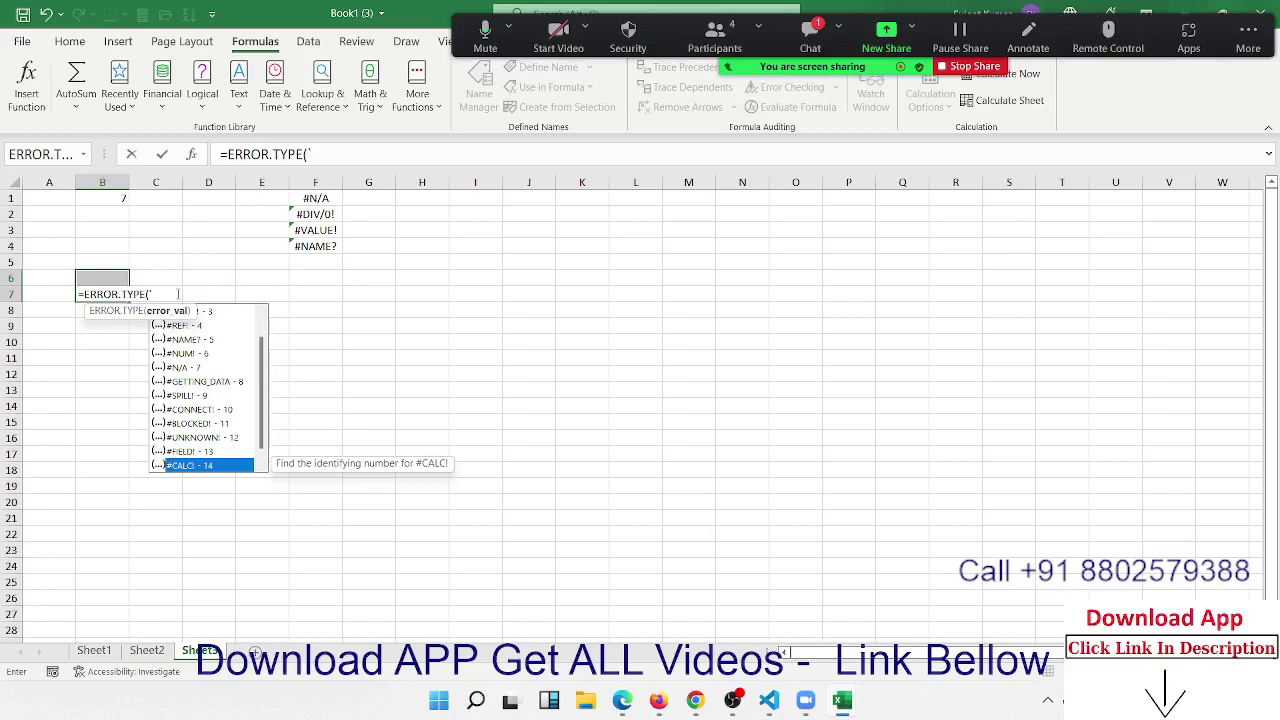
key(Down)
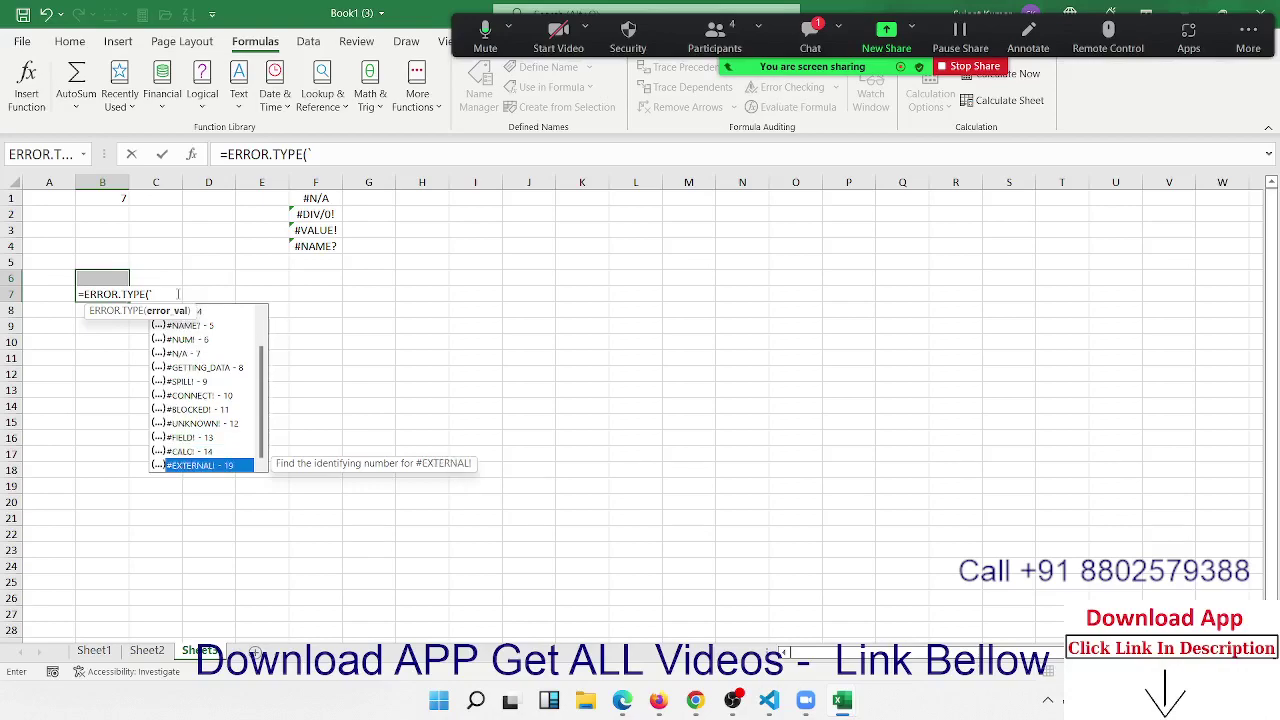
key(Up)
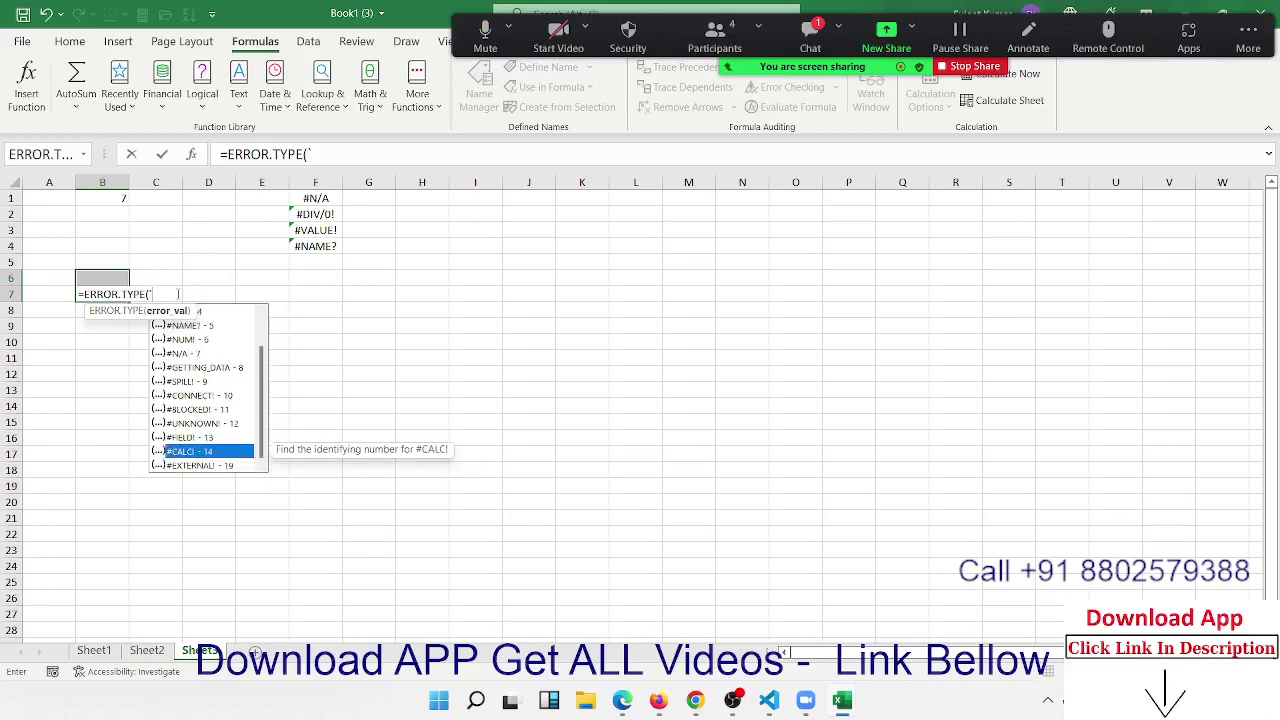
key(Up)
key(Up)
key(Up)
key(Up)
key(Page_Up)
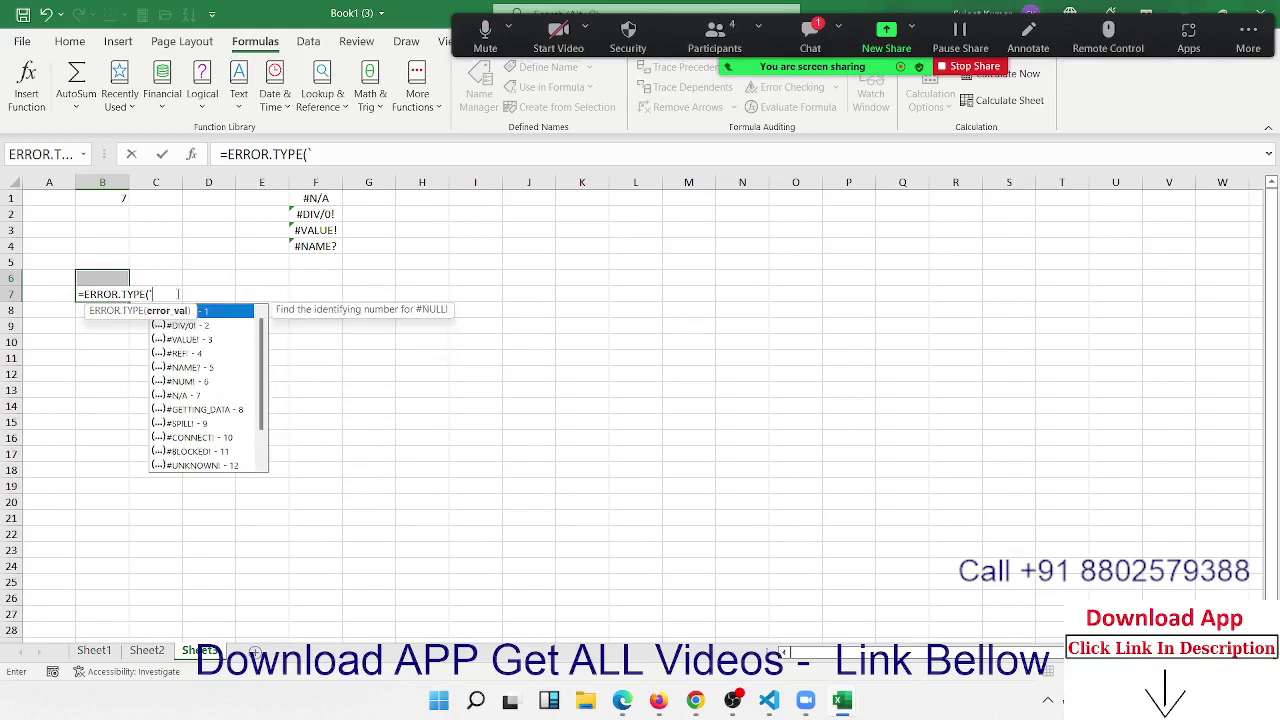
key(Down)
key(Down)
key(Down)
key(Escape)
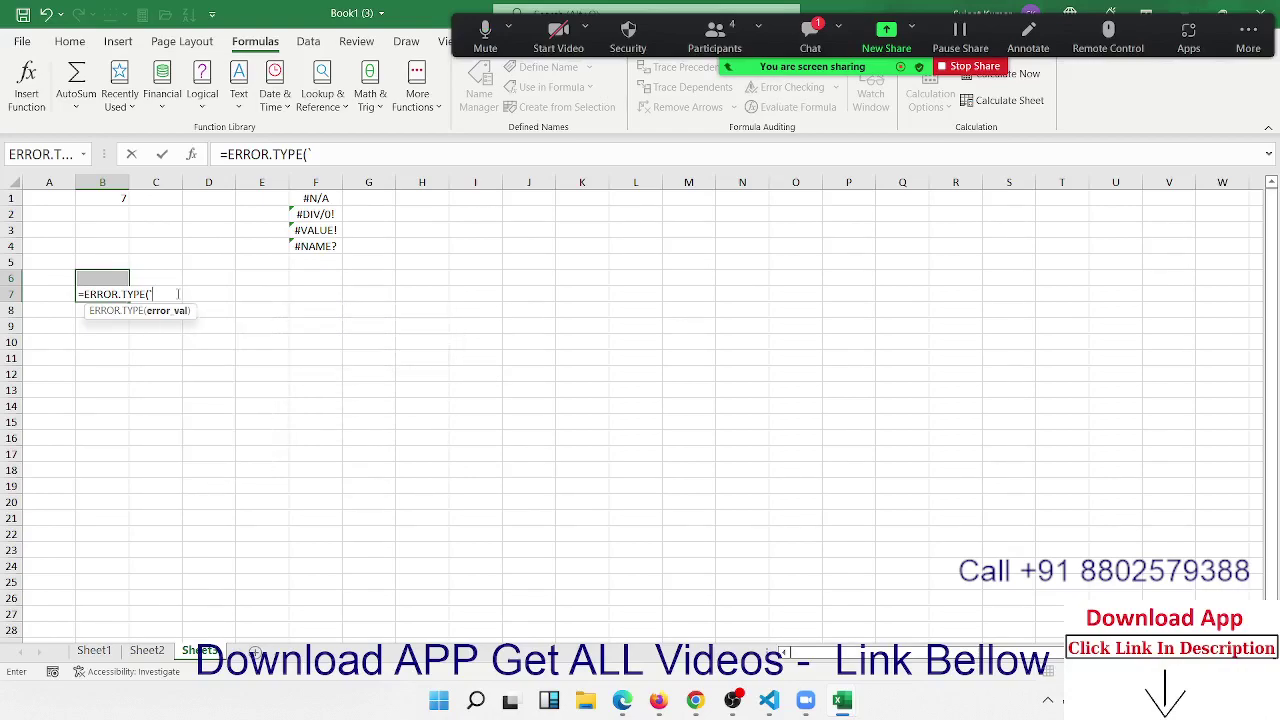
Cancel the unfinished B7 formula and check the formulas in B1 and F1
key(Escape)
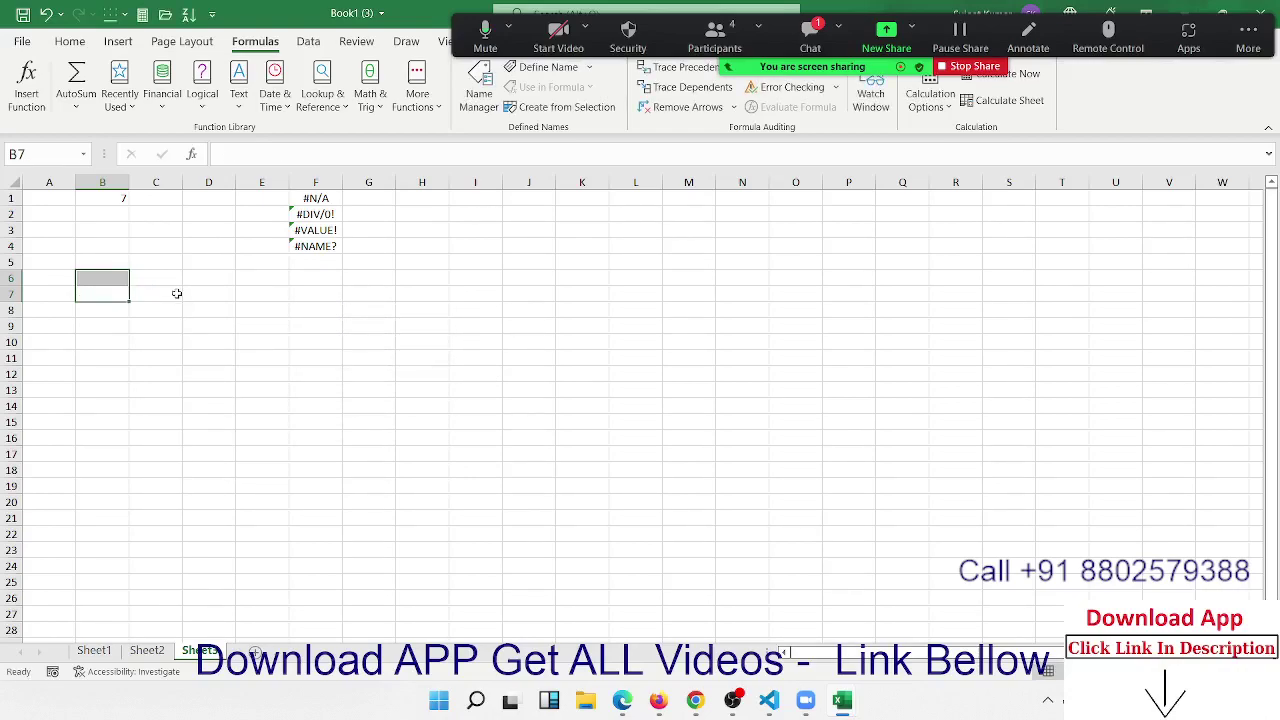
key(Up)
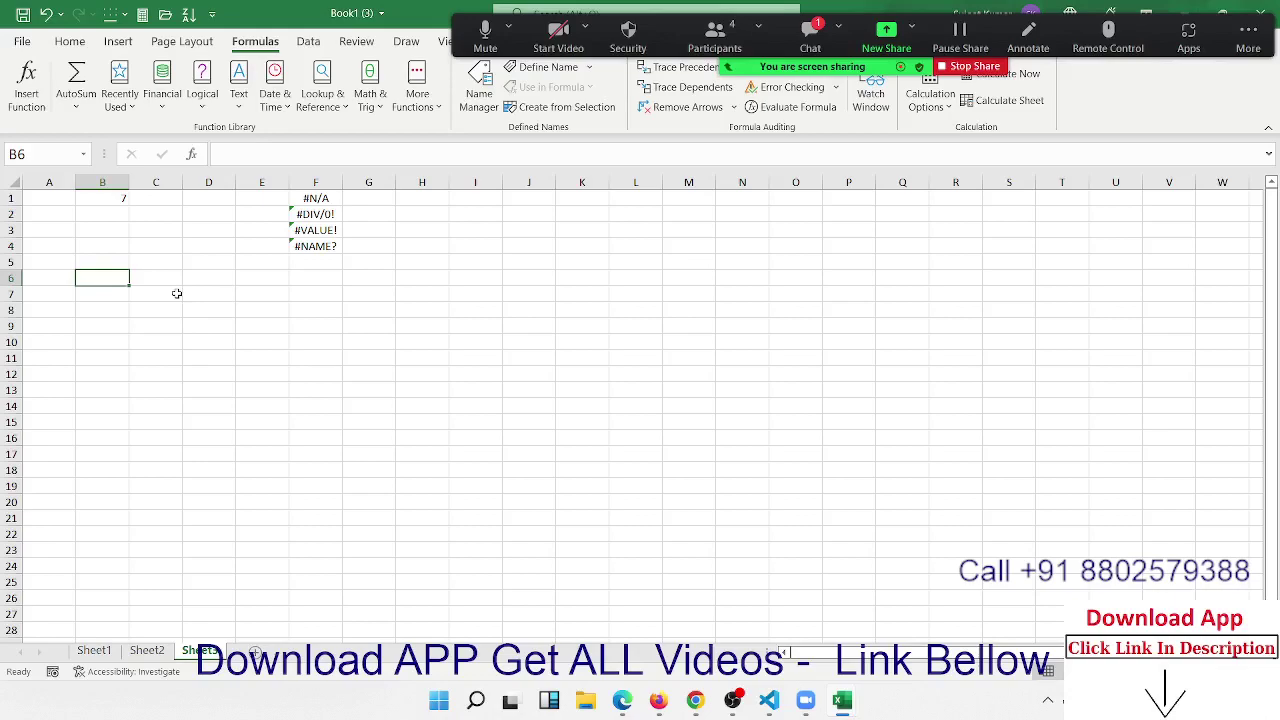
key(Up)
key(Up)
key(Up)
key(Up)
key(Up)
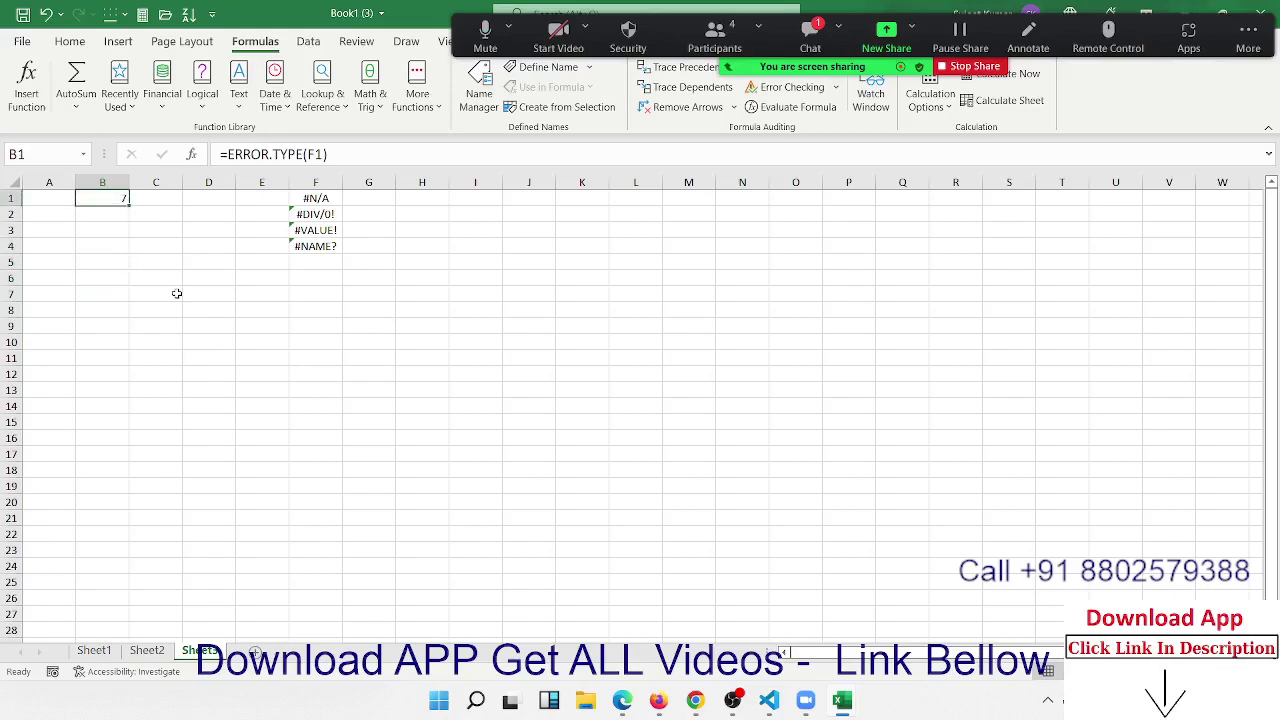
key(Right)
key(Right)
key(Right)
key(Right)
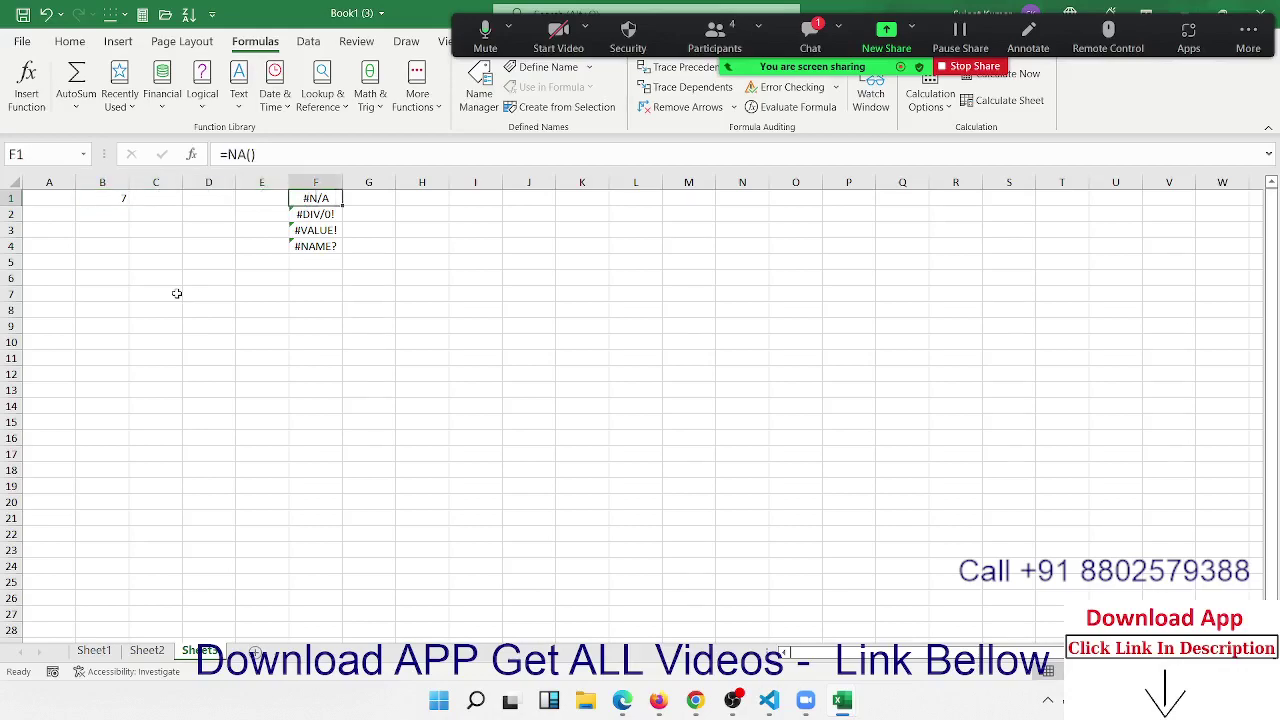
Select the error examples in F1:F4 and E1:F2, then move right along row 1
key(shift+Down)
key(shift+Down)
key(shift+Down)
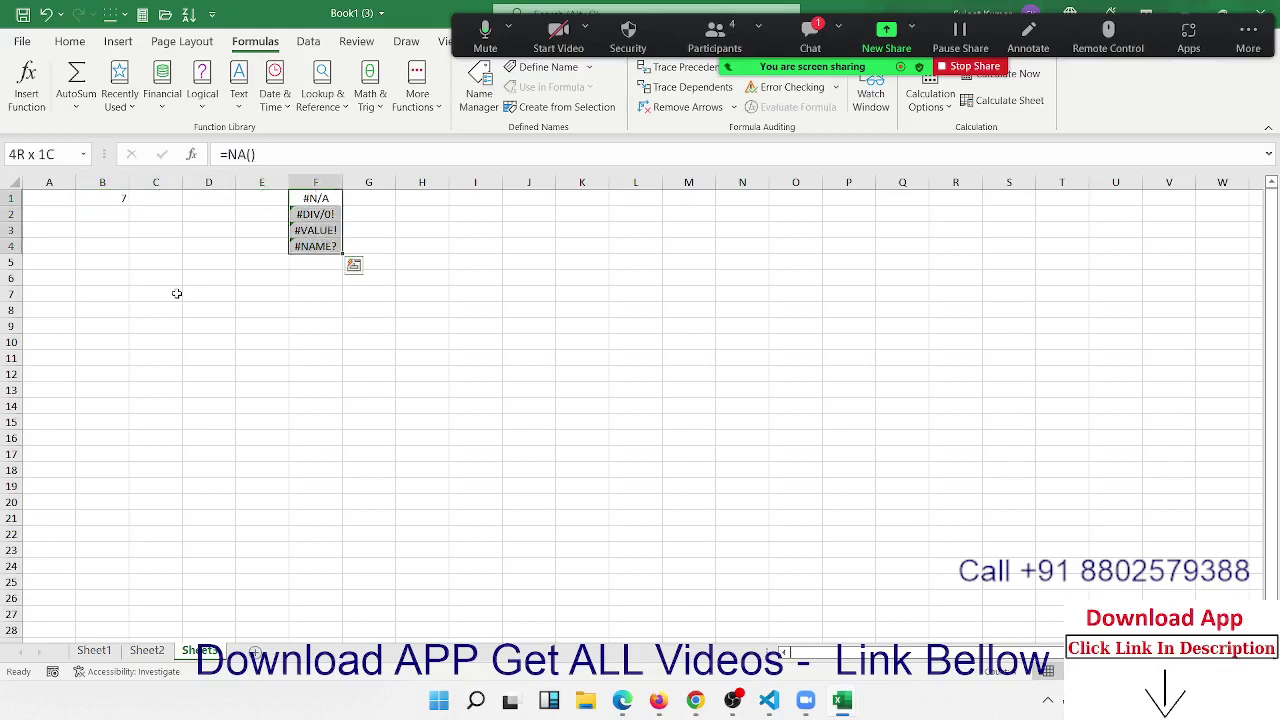
key(Up)
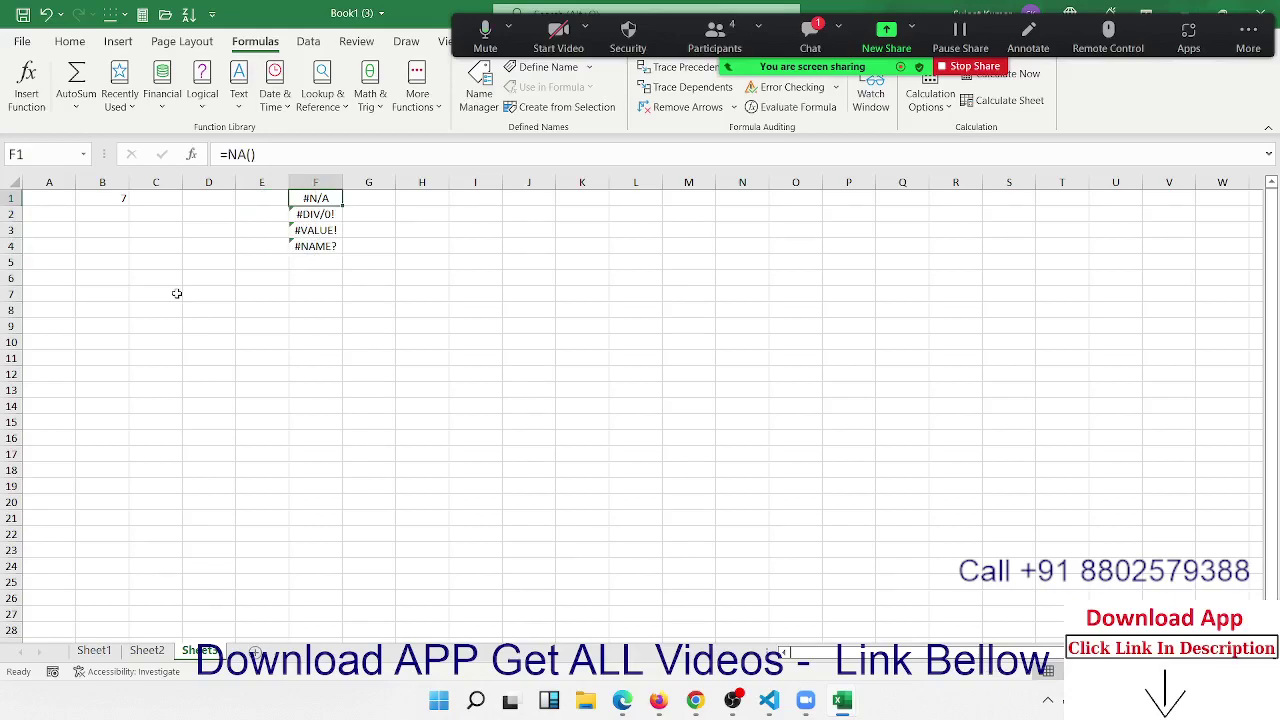
key(Left)
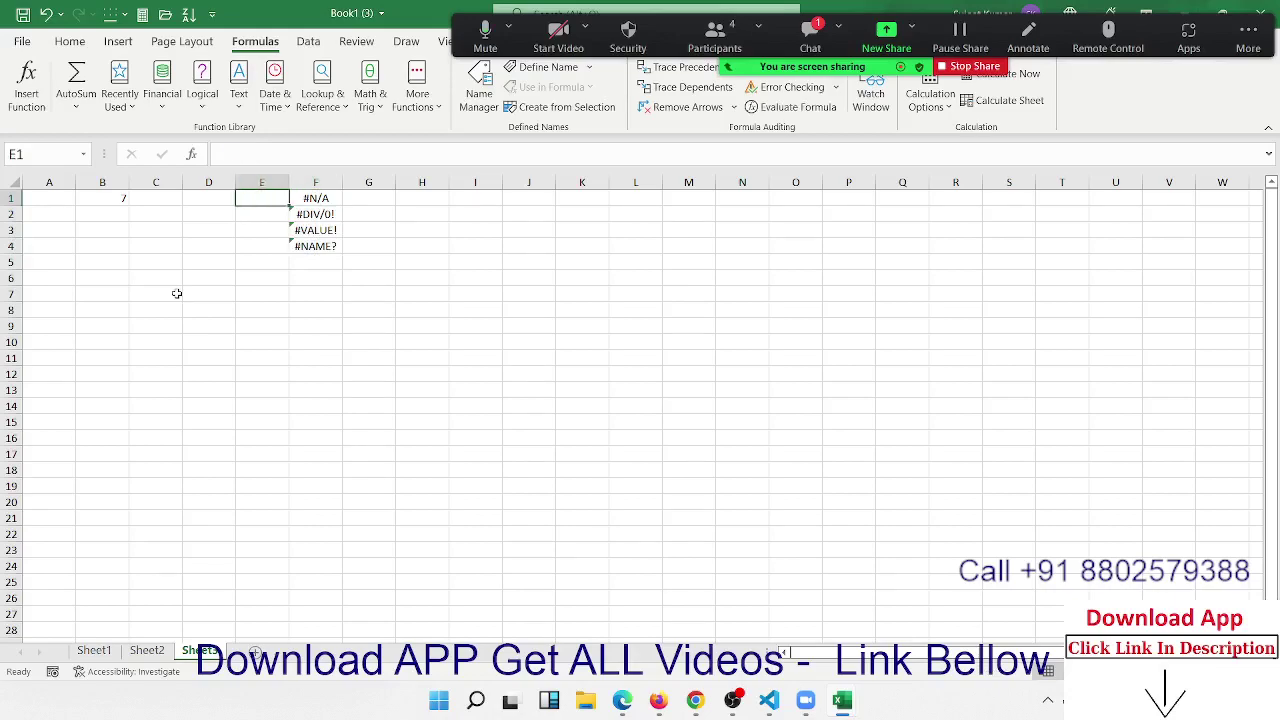
key(Right)
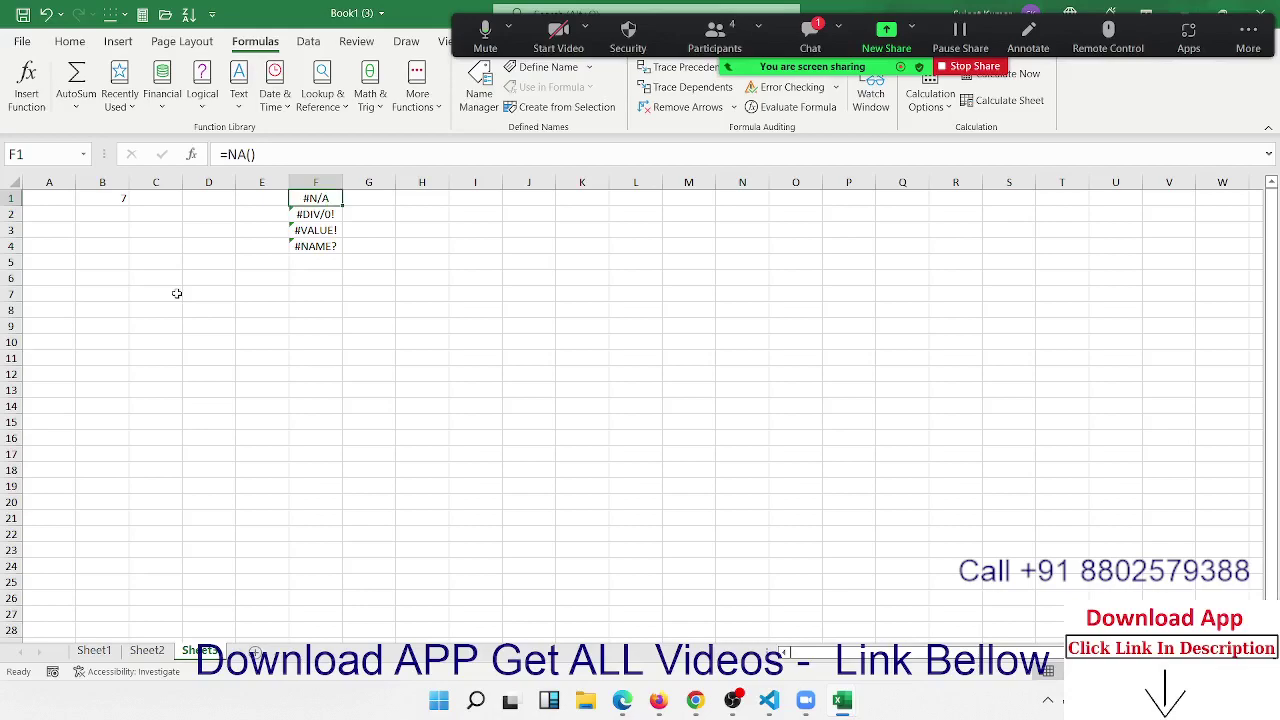
key(Left)
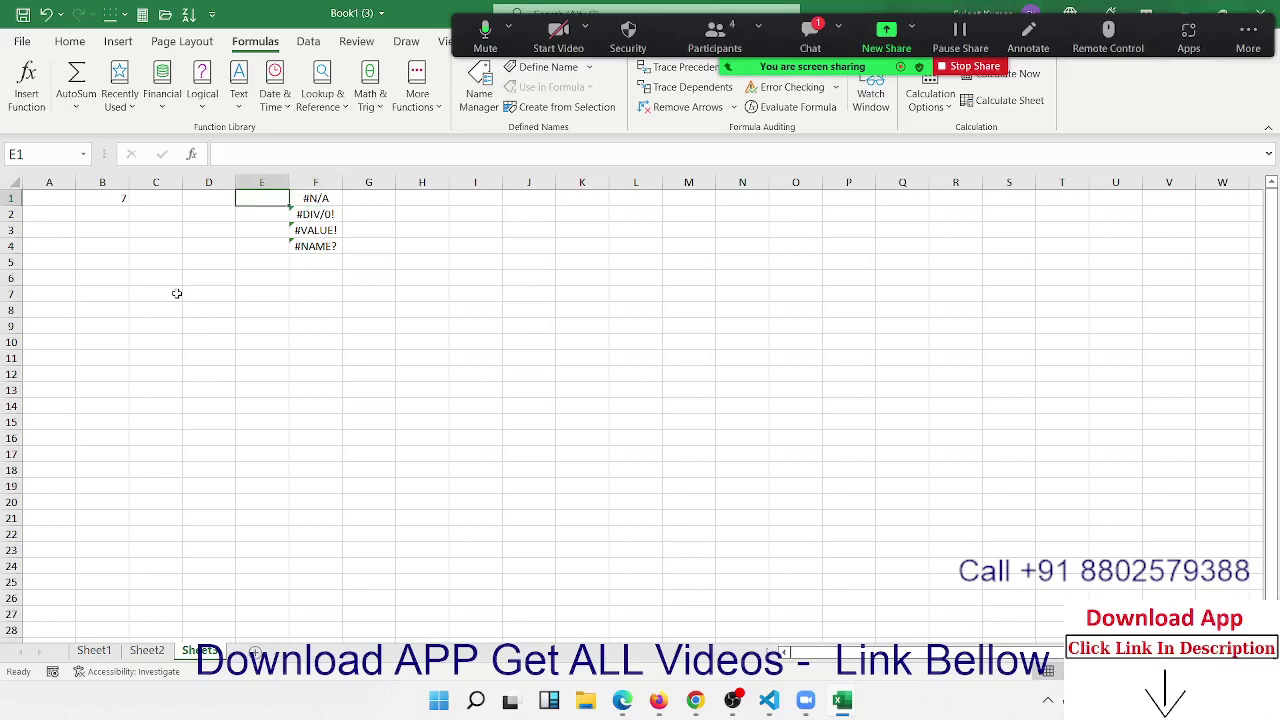
key(shift+Right)
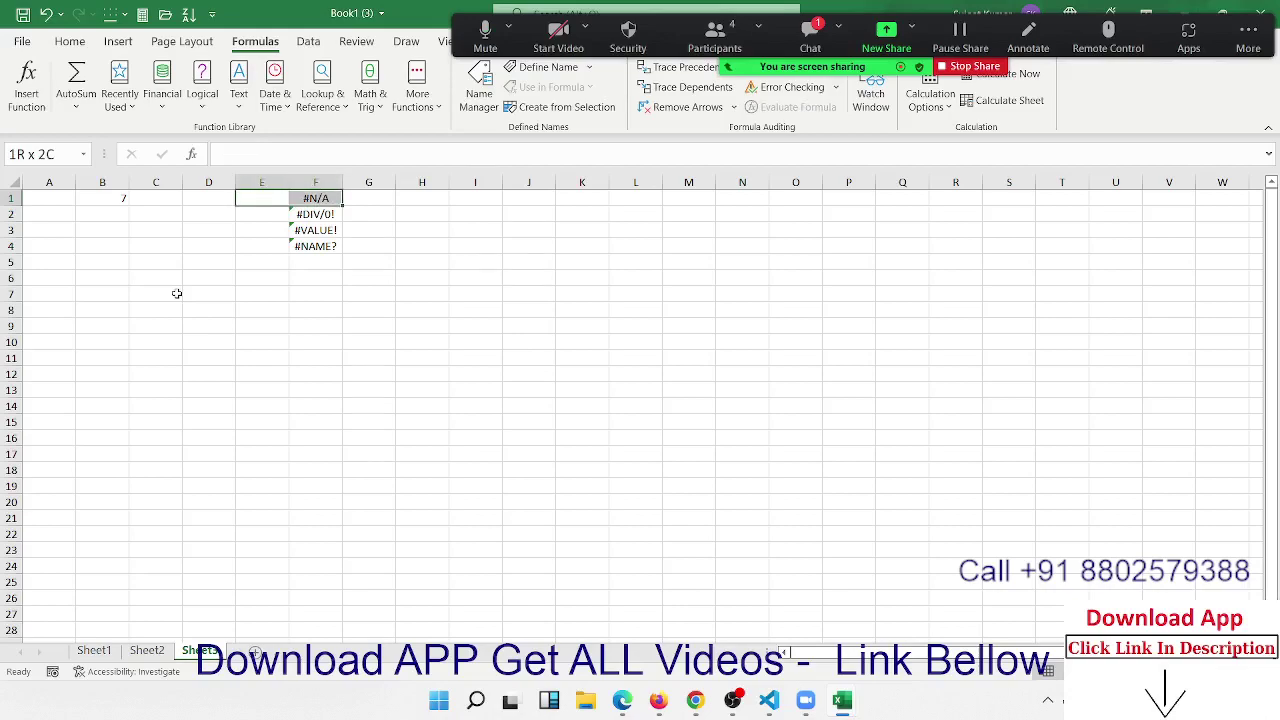
key(Down)
key(shift+Right)
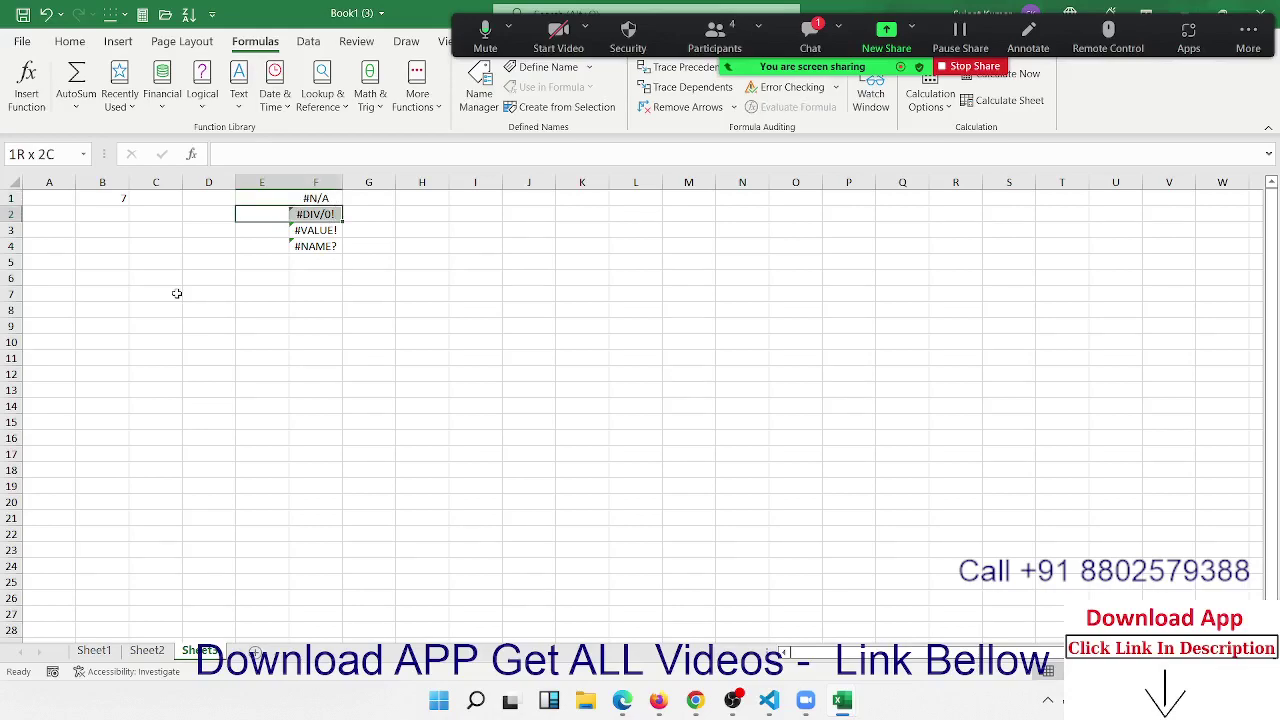
key(Right)
key(Right)
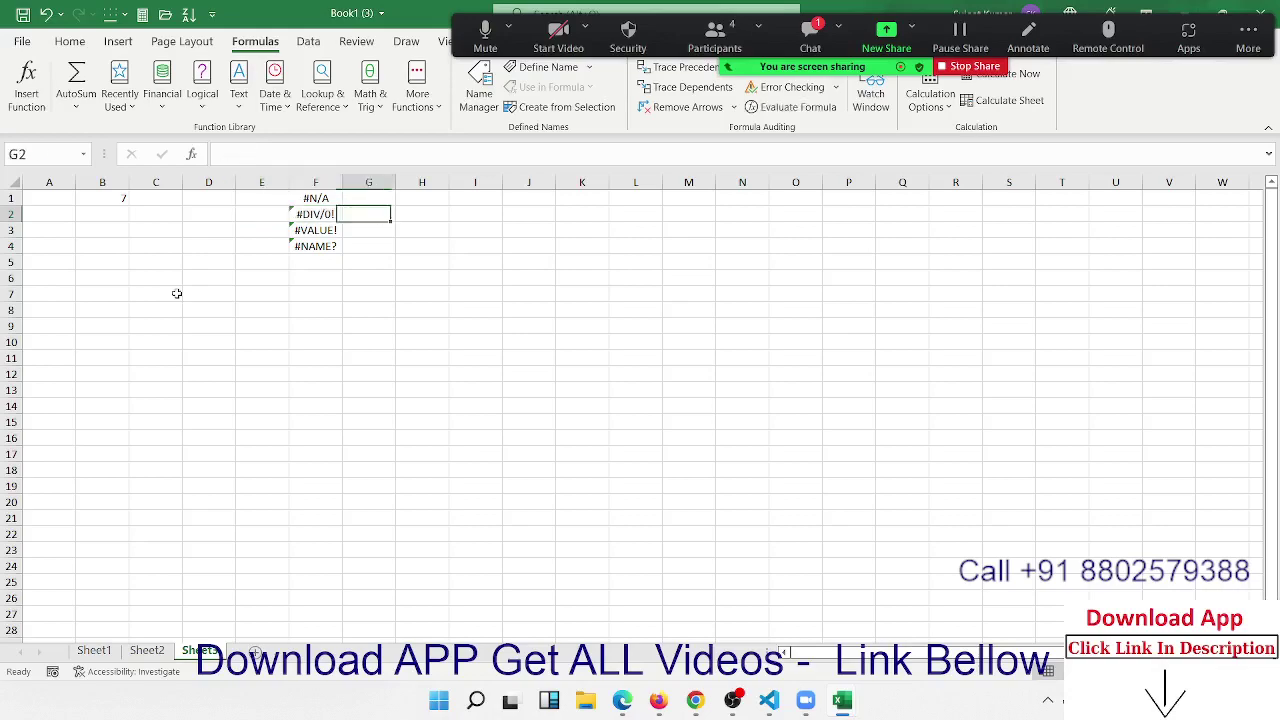
key(Right)
key(Right)
key(Right)
Enter the numbers 1 to 5 in J1:J5
key(Up)
text(1)
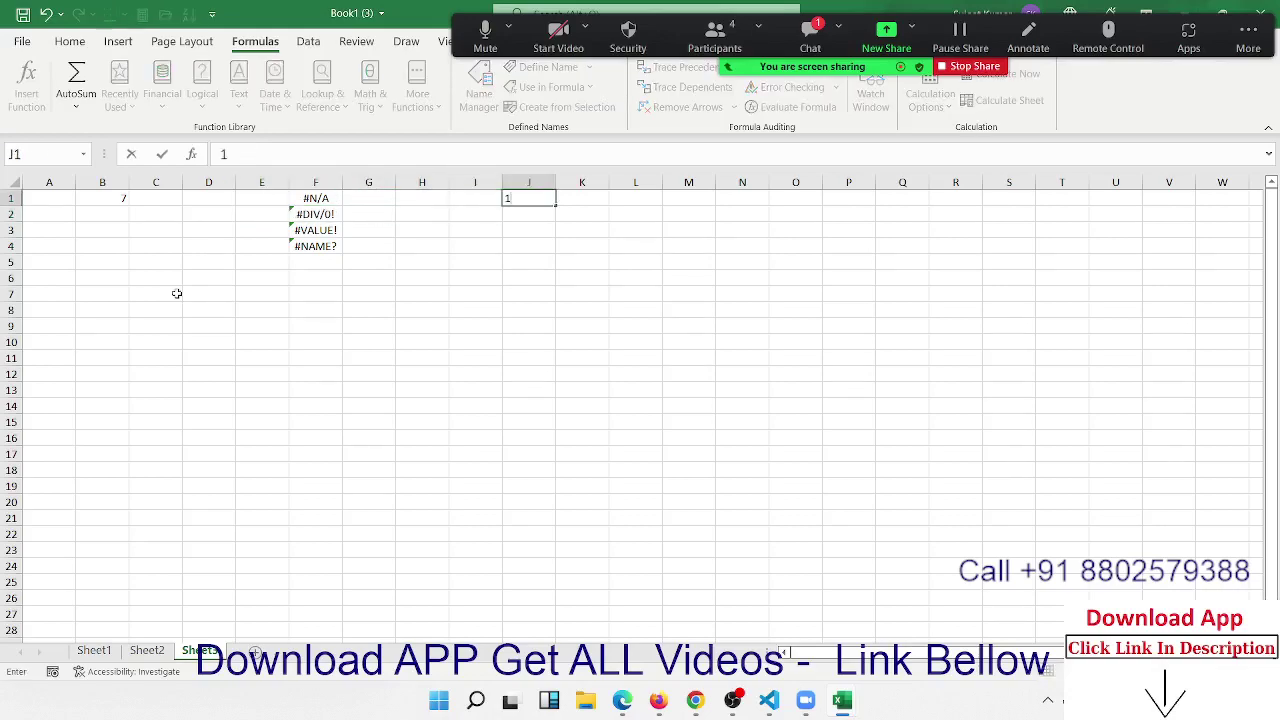
key(Return)
text(2)
key(Return)
text(3)
key(Return)
text(4)
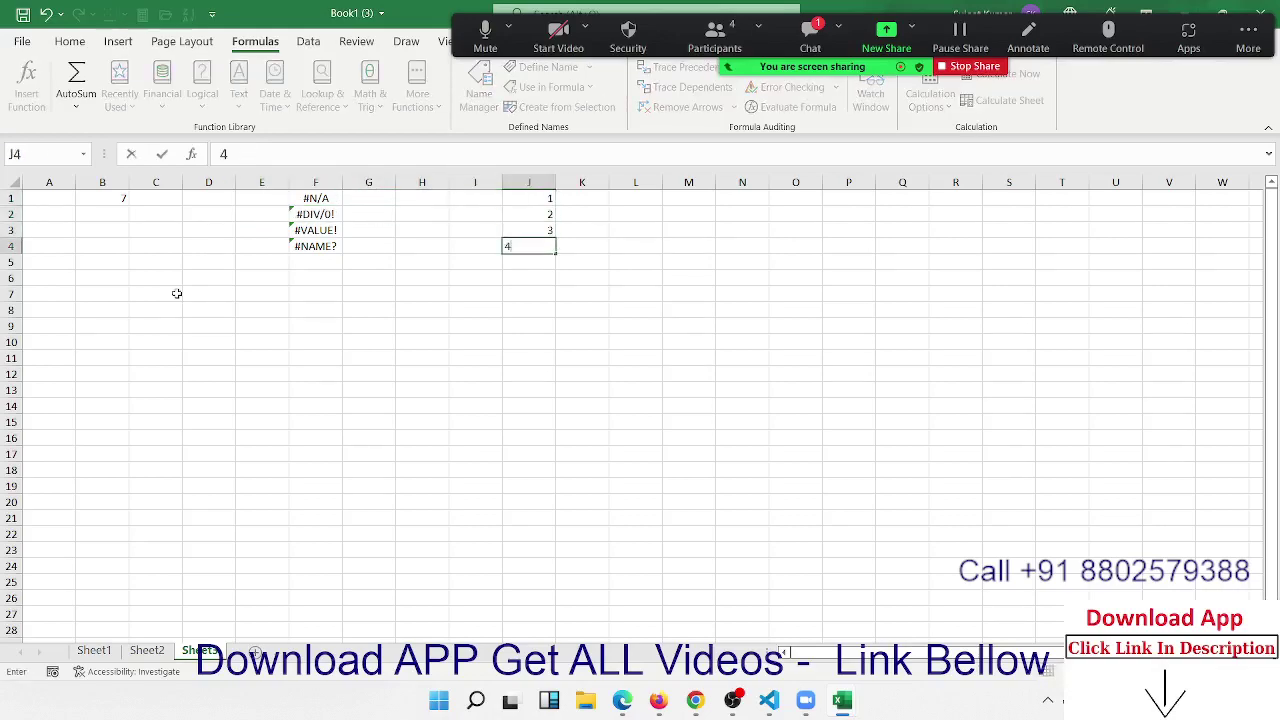
key(Return)
text(5)
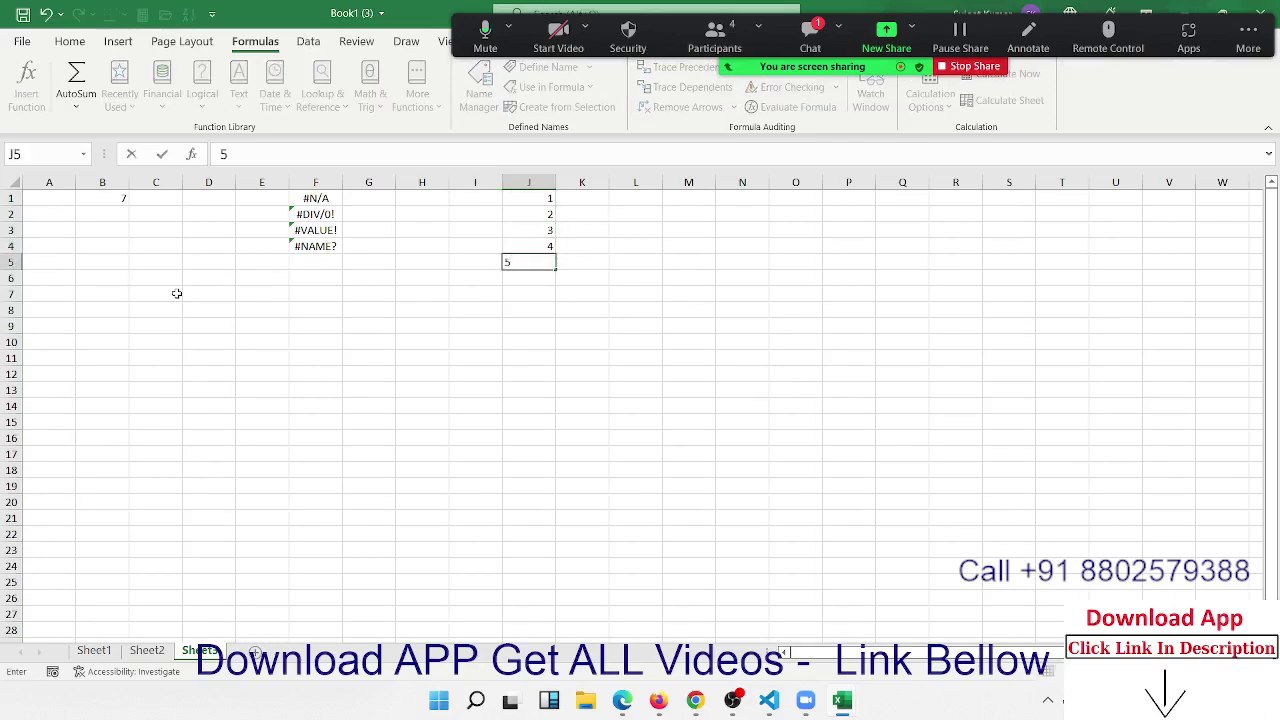
key(Return)
key(ctrl+Up)
key(ctrl+Up)
Put a sample name in K1 and the divide-by-zero formula =L2/0 in K2
key(Right)
key(Right)
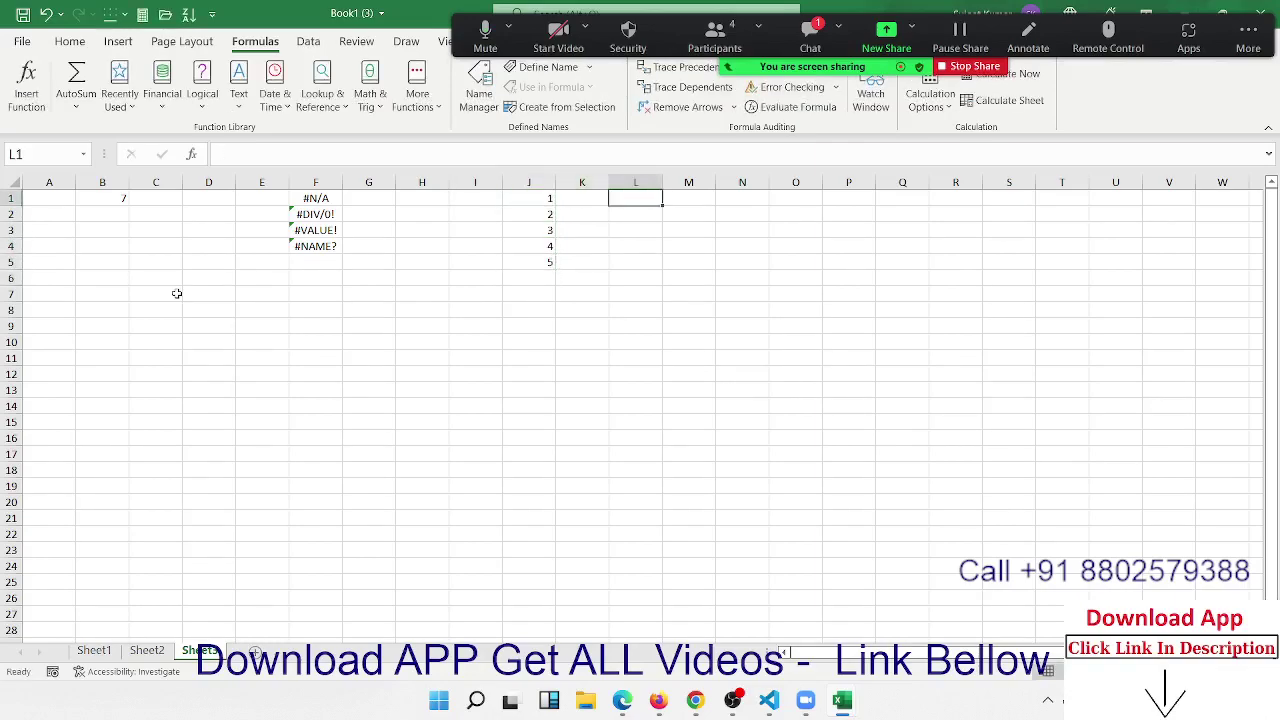
text(P)
key(Escape)
key(Left)
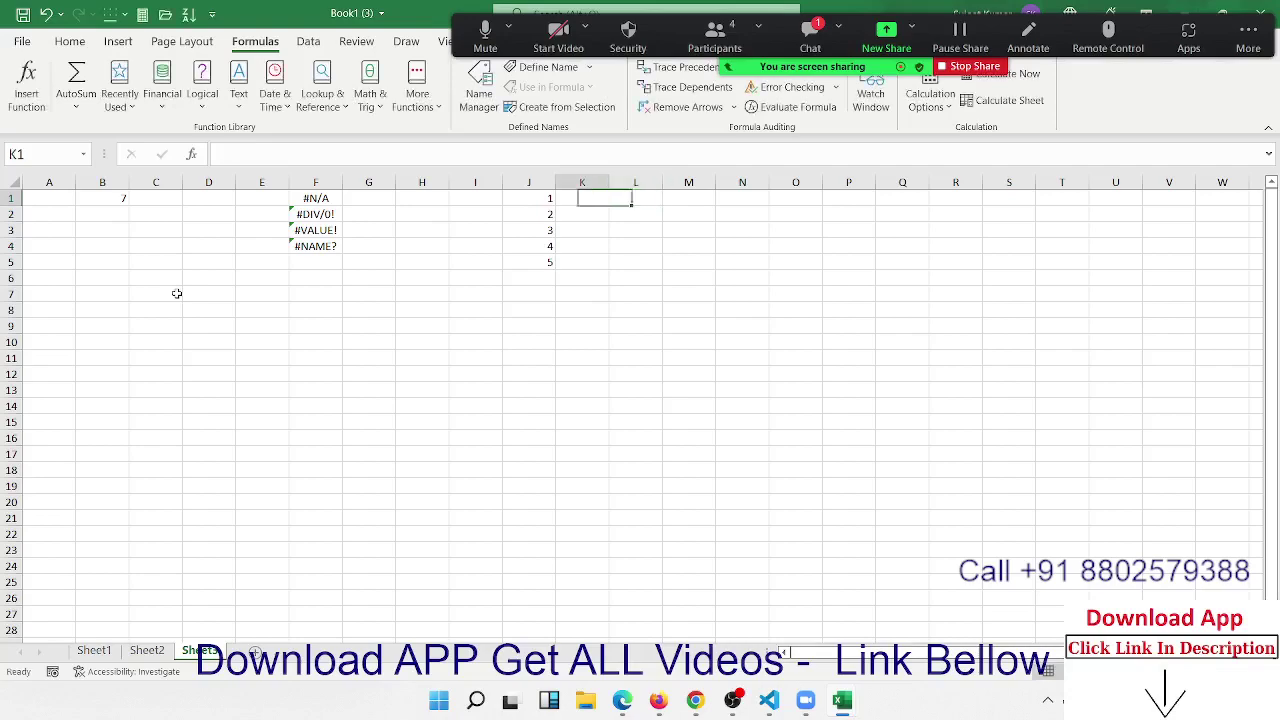
text(Puj)
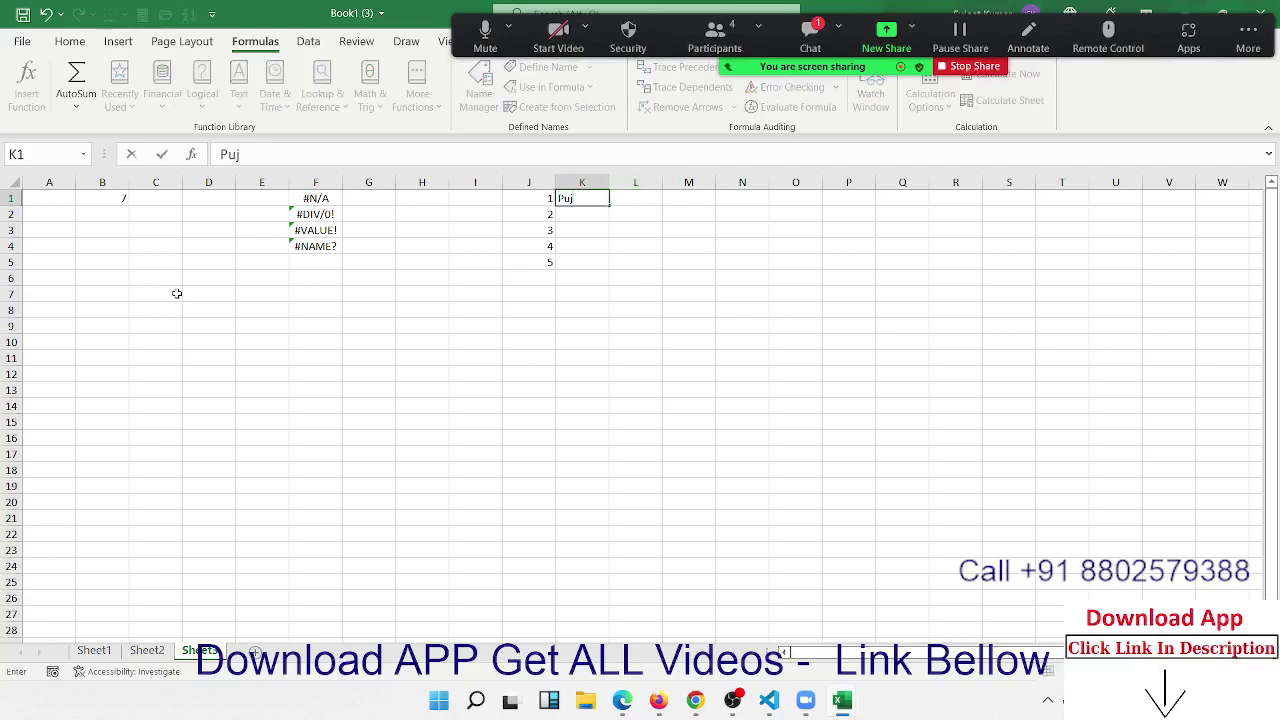
text(a)
key(Return)
text(=)
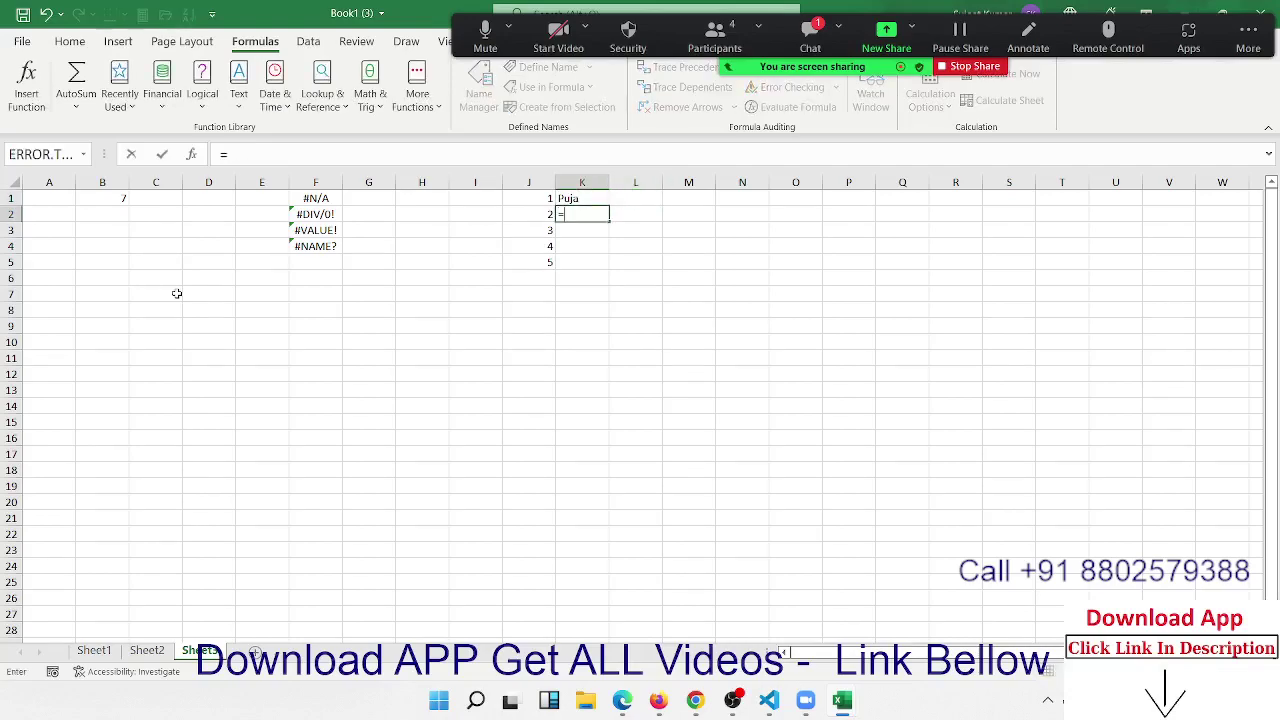
key(Right)
text(/0)
key(Return)
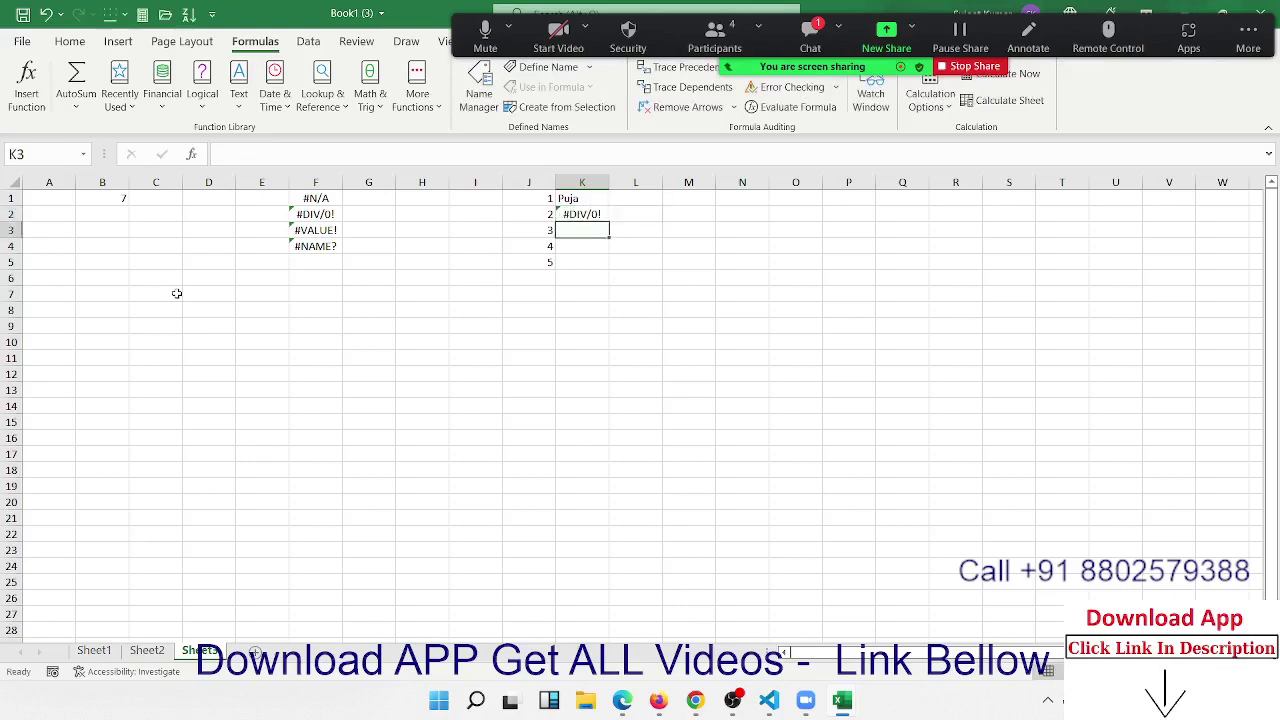
Enter =F3 in K3 to show #VALUE!, and add sample names in K4 and K5
text(=)
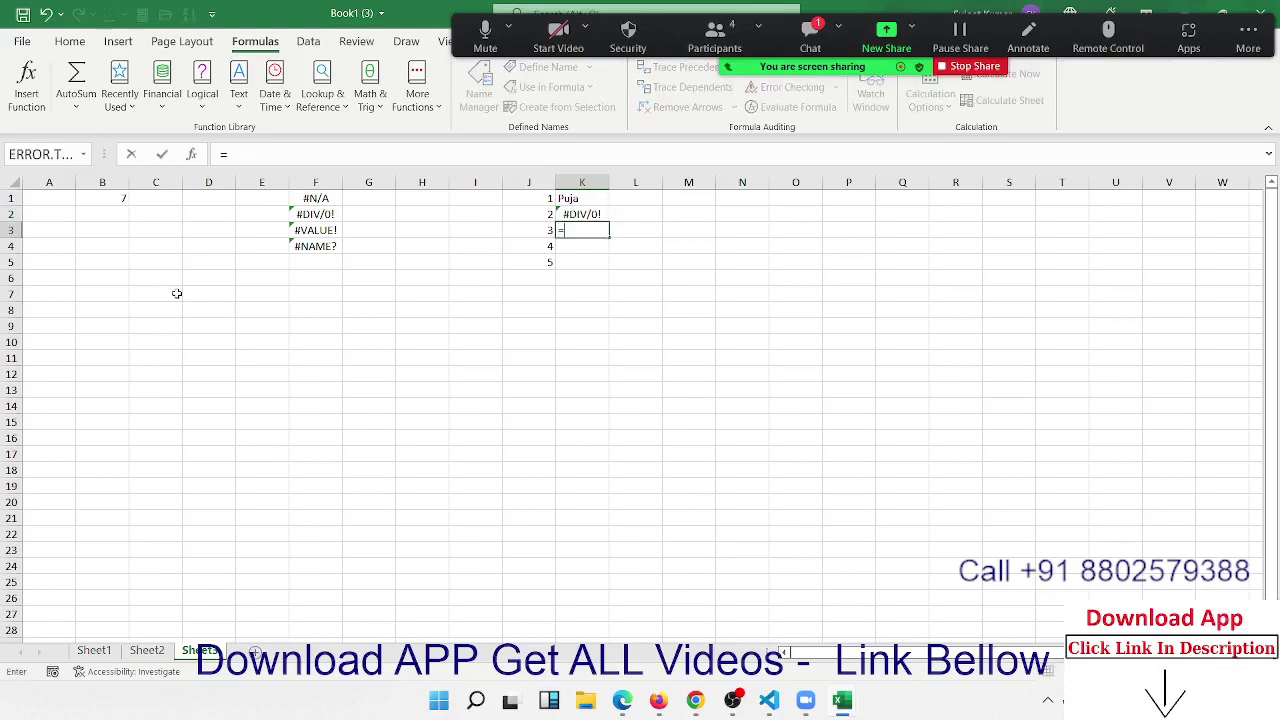
text(f)
key(BackSpace)
click(305, 230)
key(Return)
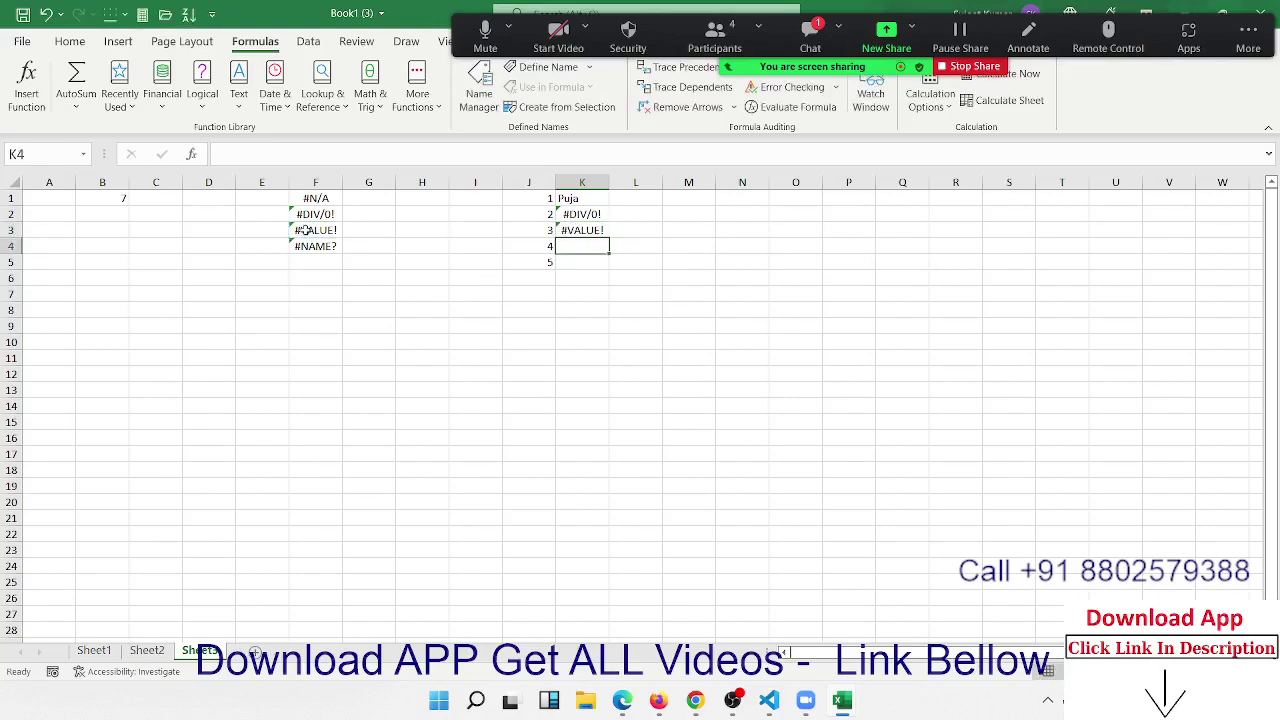
text(Om)
key(Return)
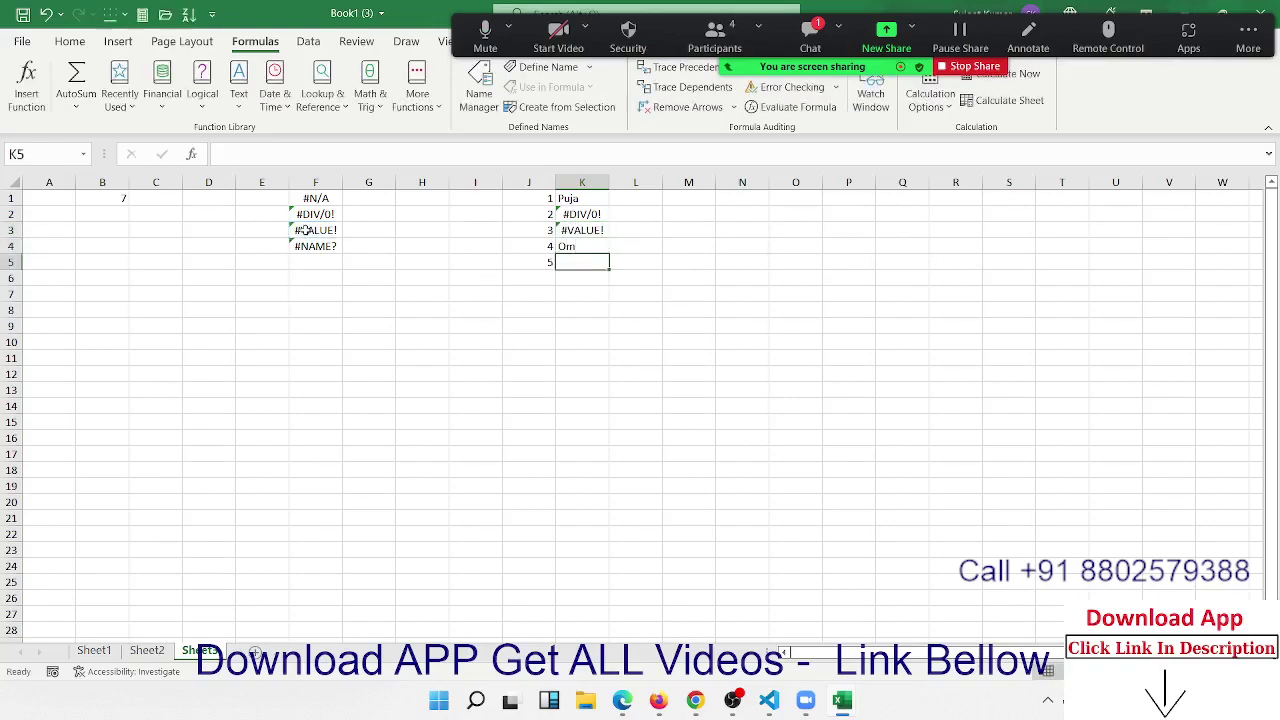
text(Ravi)
key(Return)
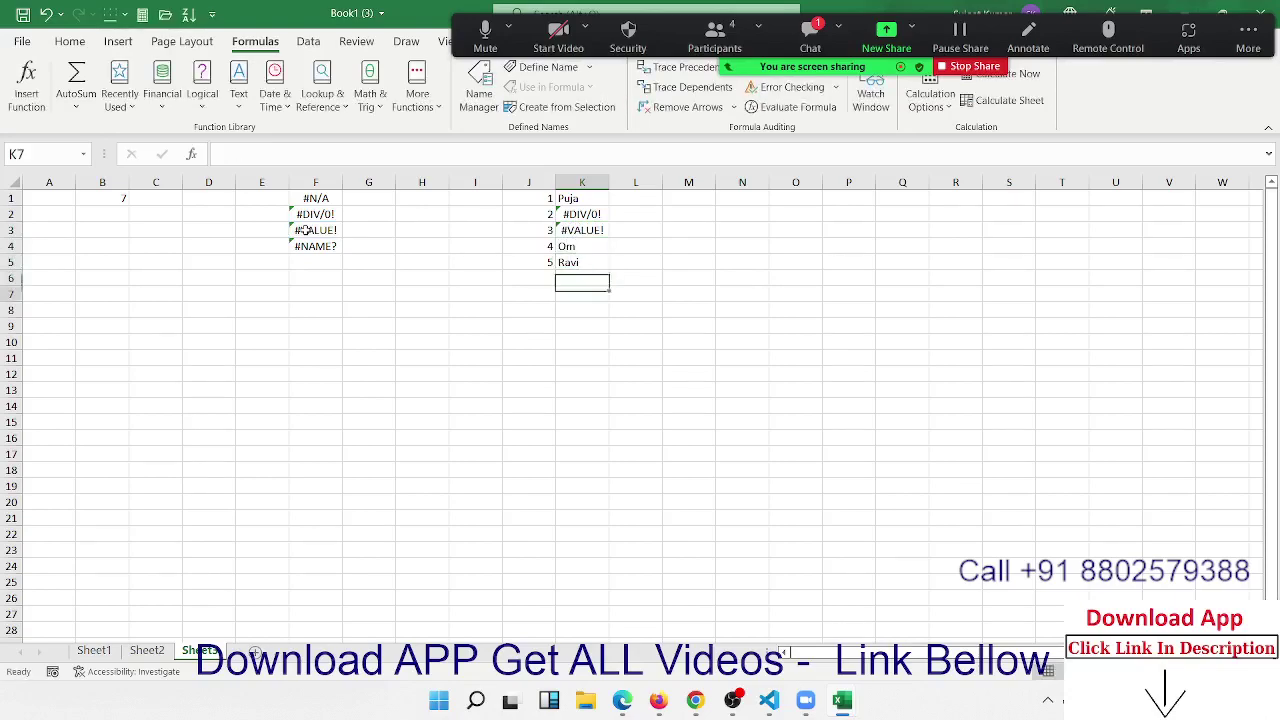
key(Down)
key(Down)
key(Left)
key(Left)
key(Left)
key(Left)
key(Down)
Enter 1 in G9 and =VLOOKUP(G9,J1:K5,2,0) in H9
text(1)
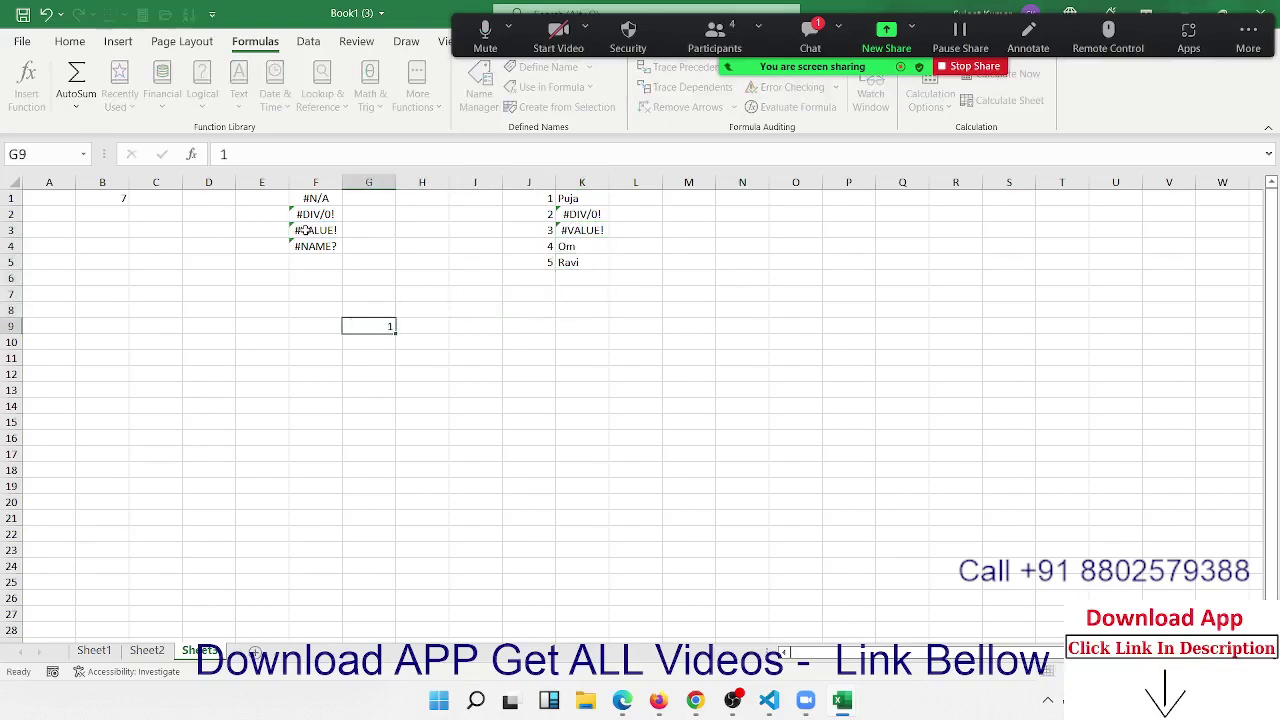
key(Right)
key(Right)
key(Left)
text(=)
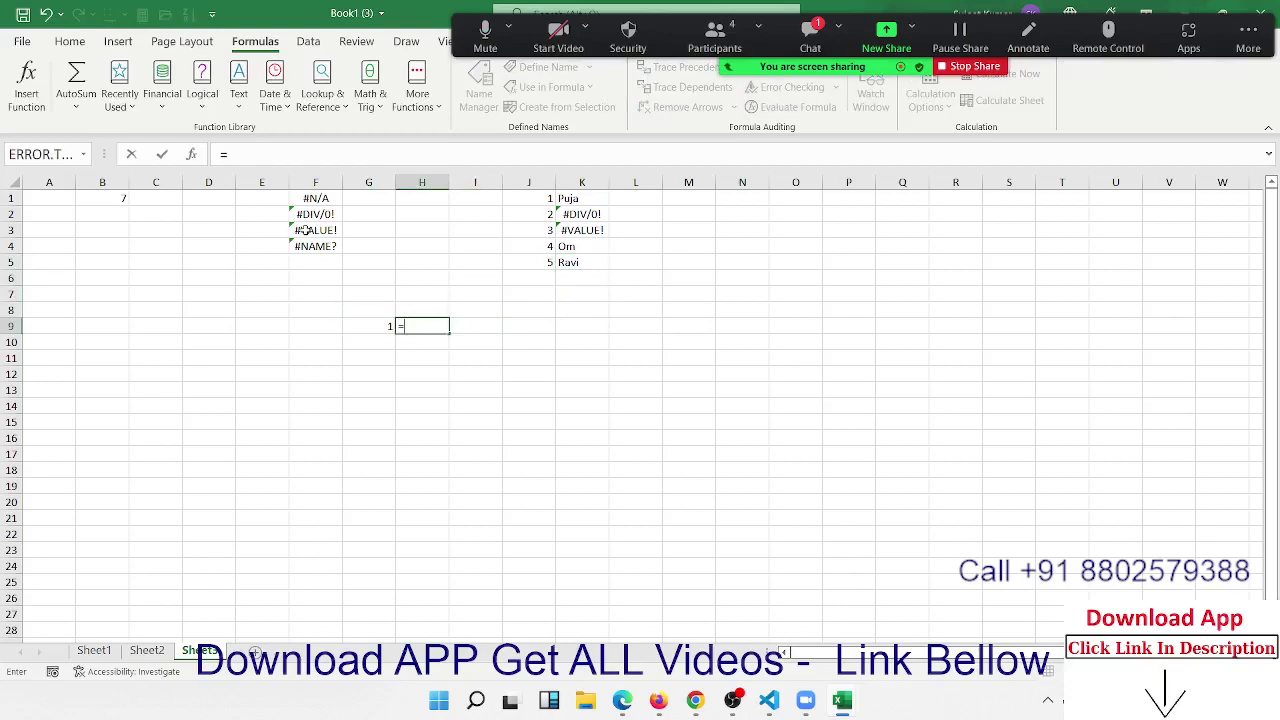
text(vl)
key(Tab)
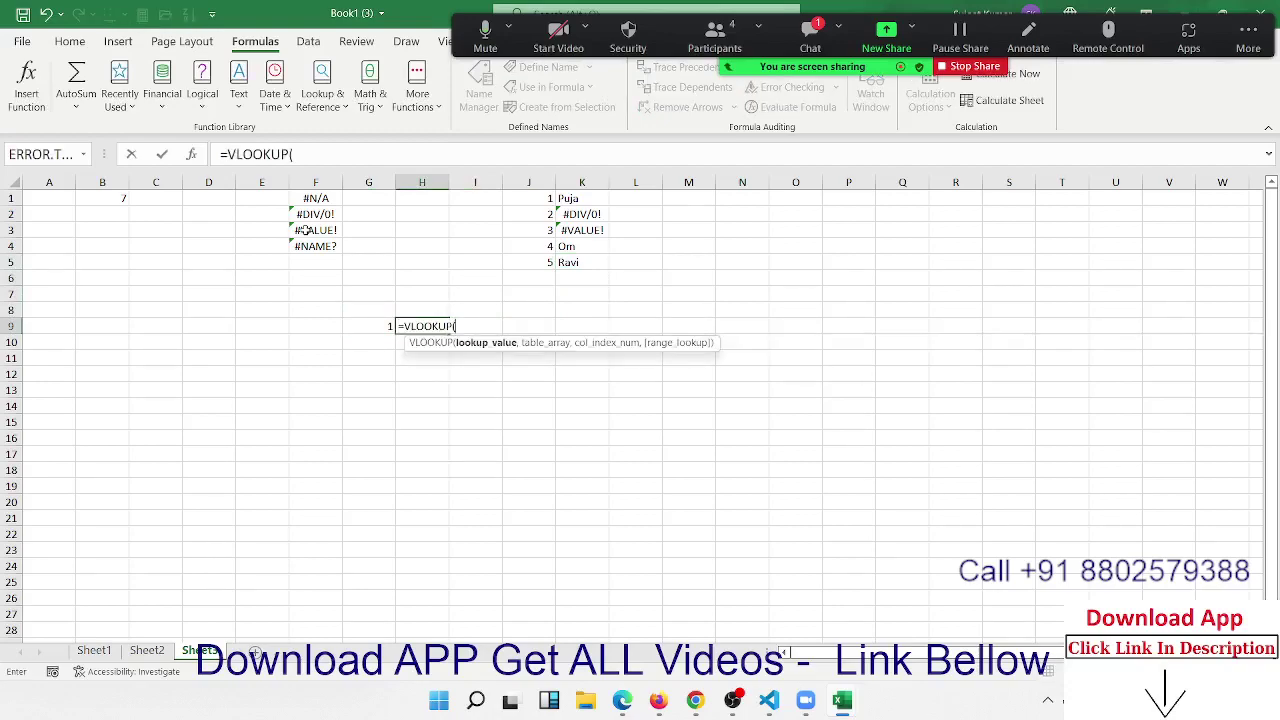
key(Left)
text(,)
key(Right)
key(Right)
key(Up)
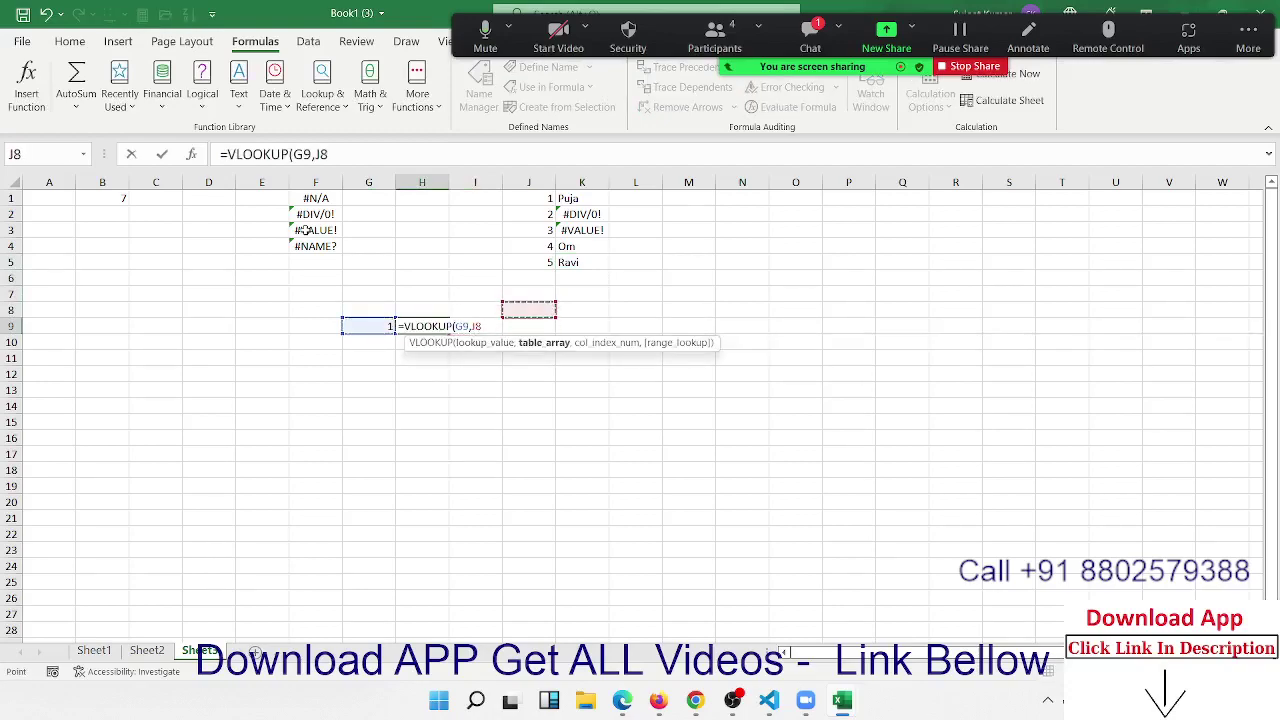
key(Up)
key(Up)
key(Up)
key(Up)
key(Up)
key(Up)
key(Up)
key(shift+Right)
key(shift+Down)
key(shift+Down)
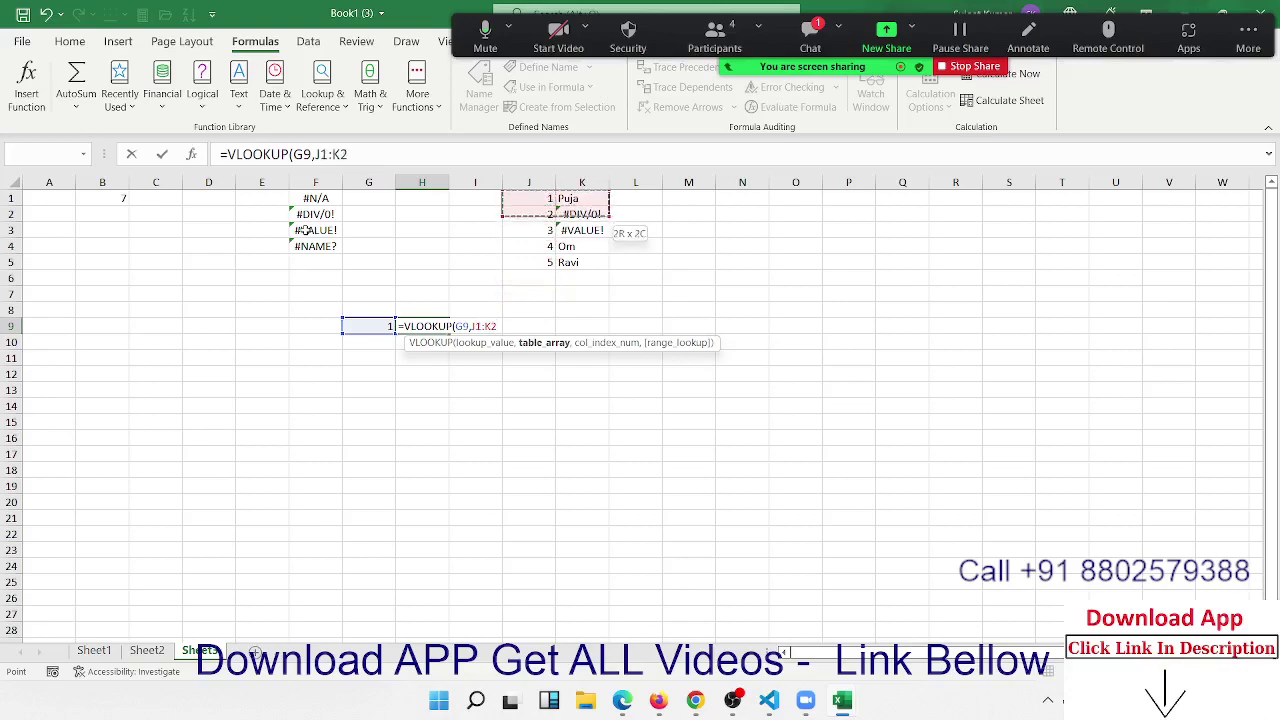
key(shift+Down)
key(shift+Down)
text(,)
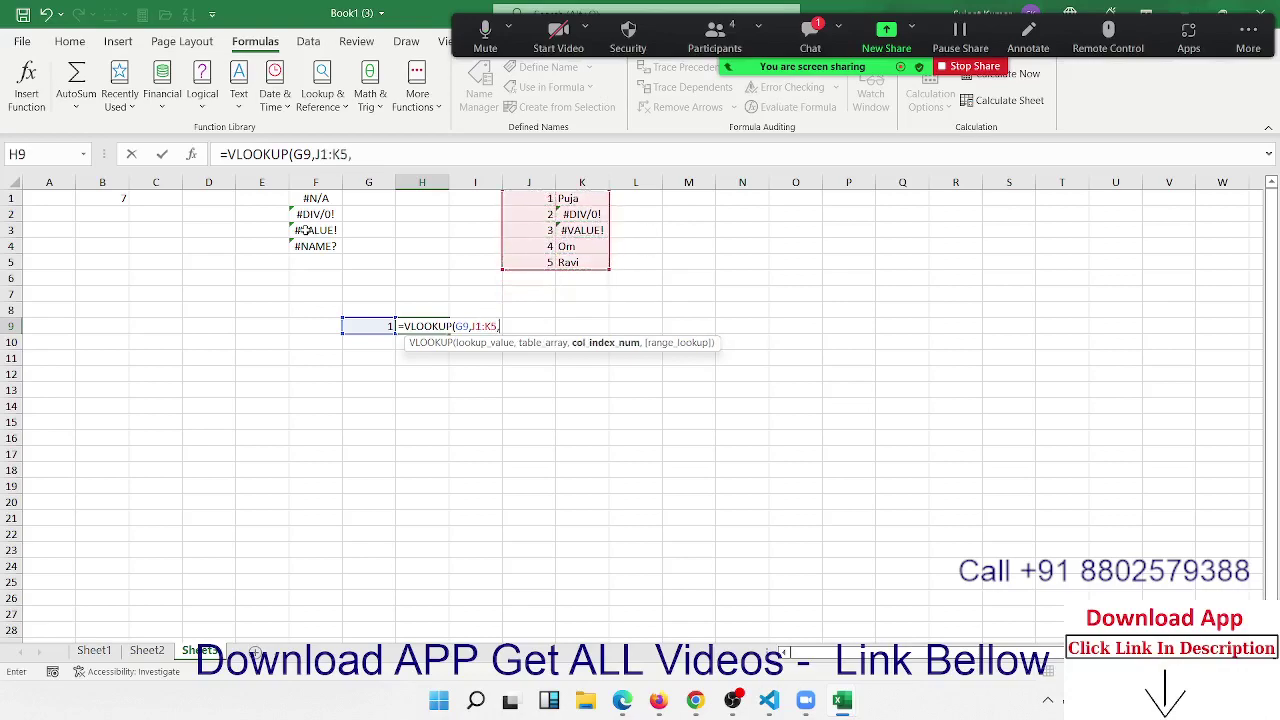
text(2,0)
key(Return)
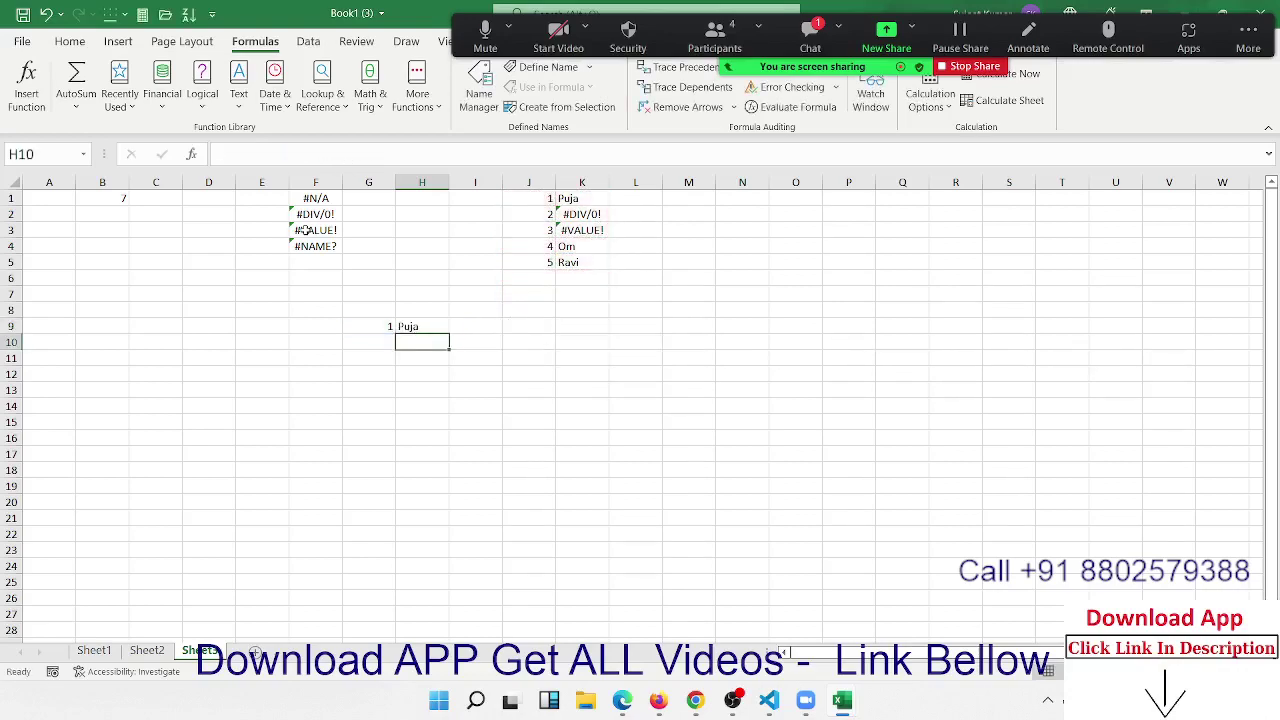
Wrap H9's lookup in IFERROR with "Data Not Av" as the fallback
key(Up)
key(F2)
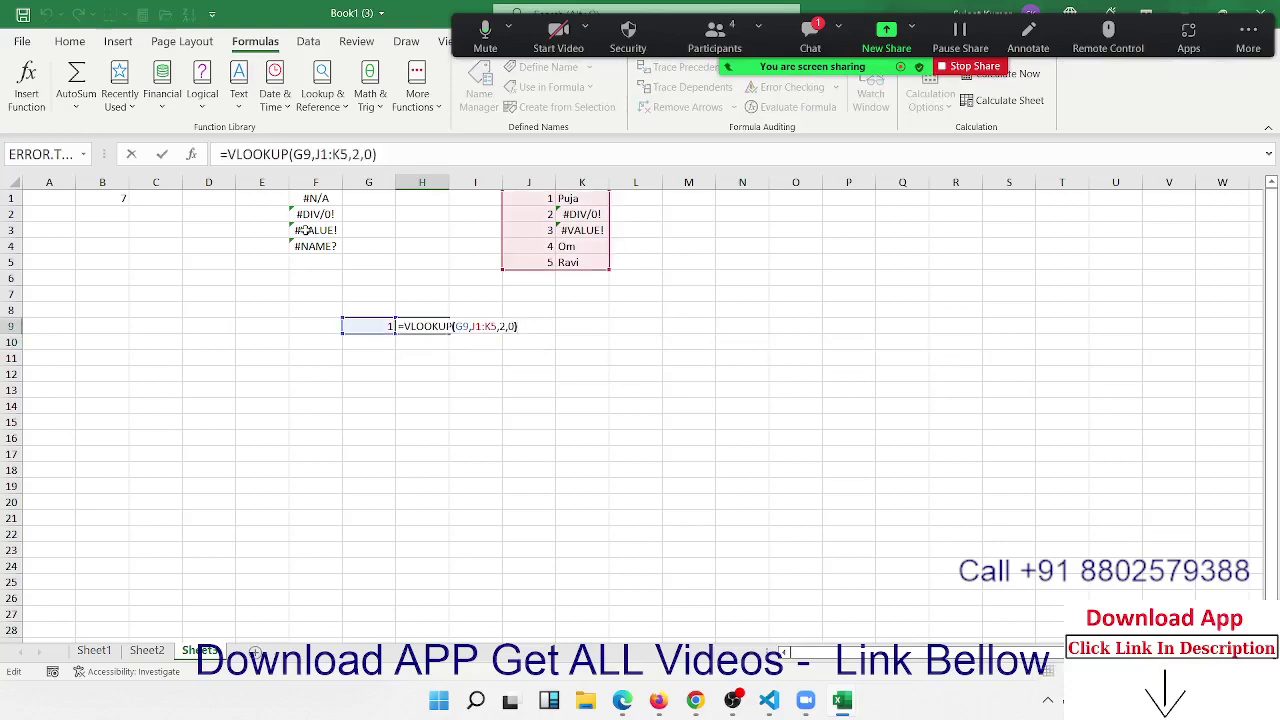
key(Left)
key(Left)
key(Left)
key(Left)
key(Left)
key(Left)
key(Left)
key(Left)
key(Left)
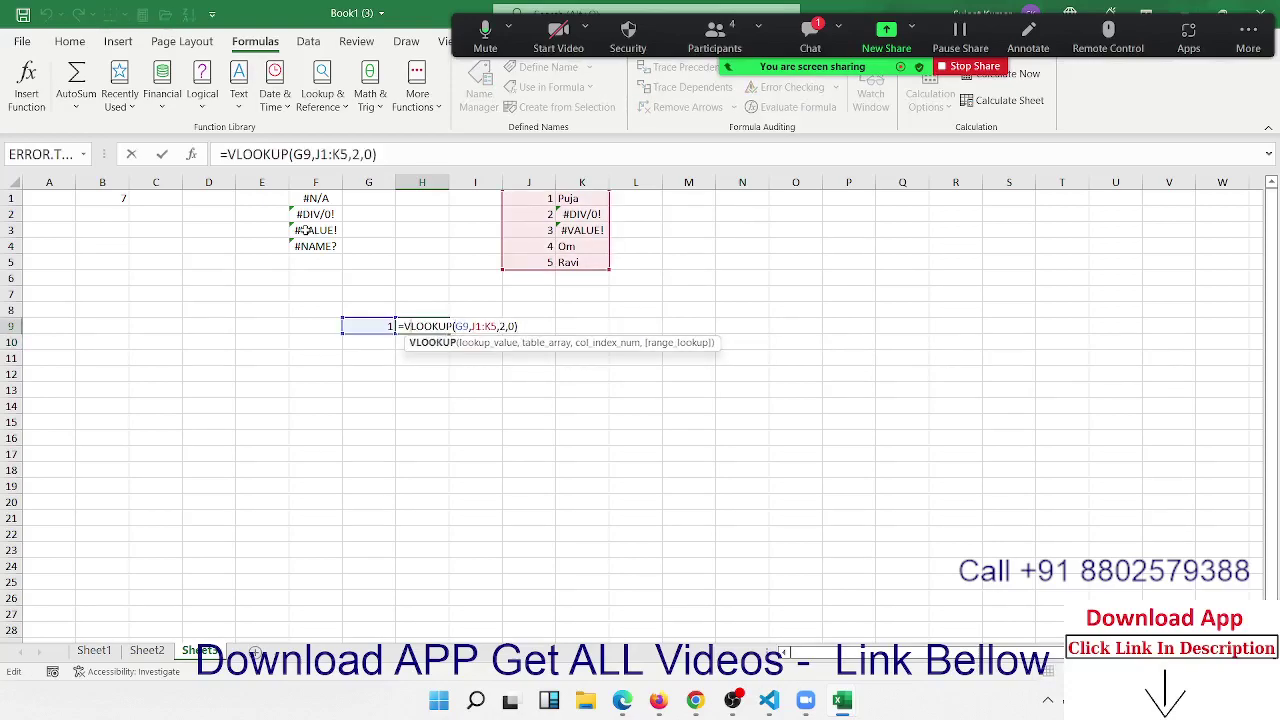
key(Left)
key(Left)
key(Left)
text(IFERR)
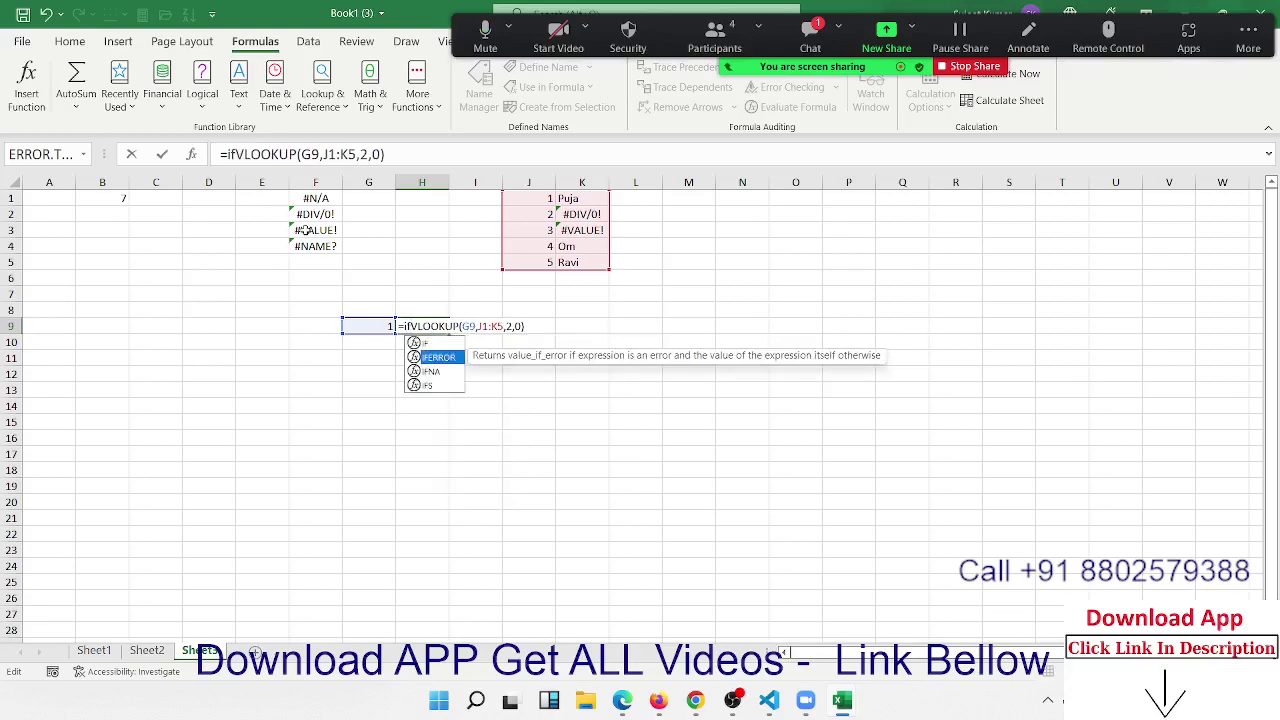
text(OR()
key(Right)
key(Right)
key(Right)
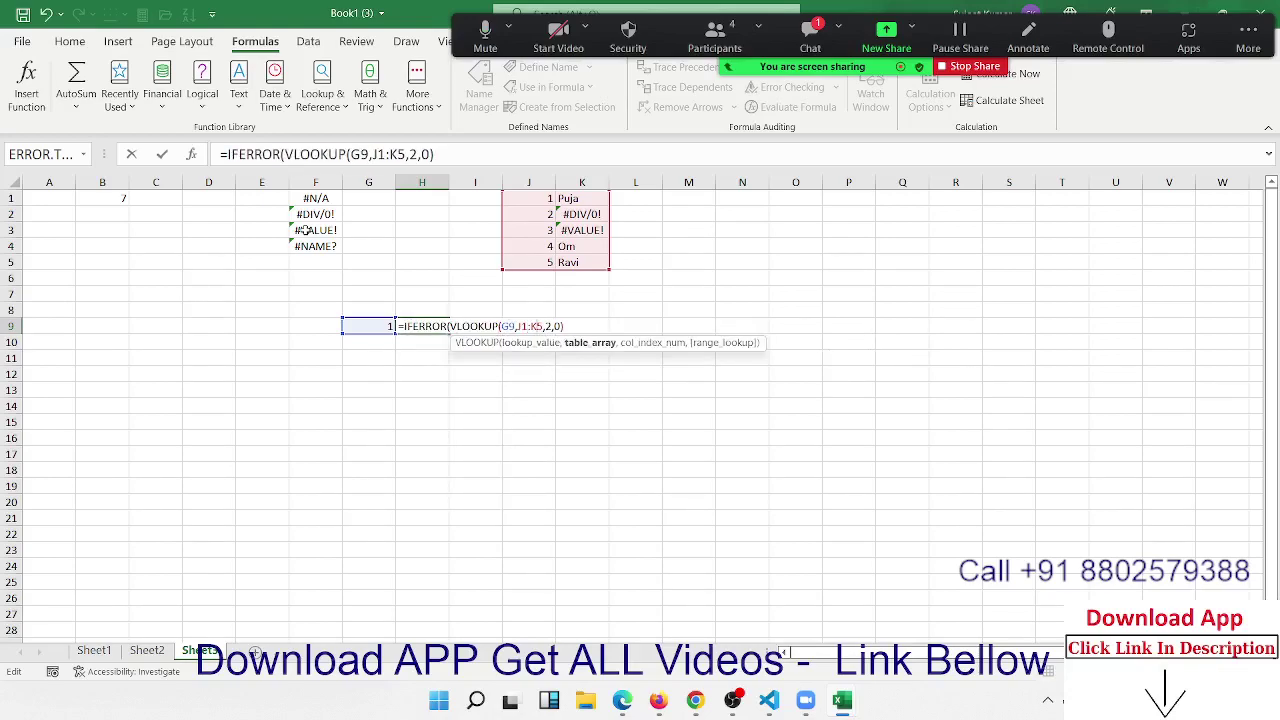
key(Right)
key(Right)
key(Right)
key(Right)
key(Right)
key(Right)
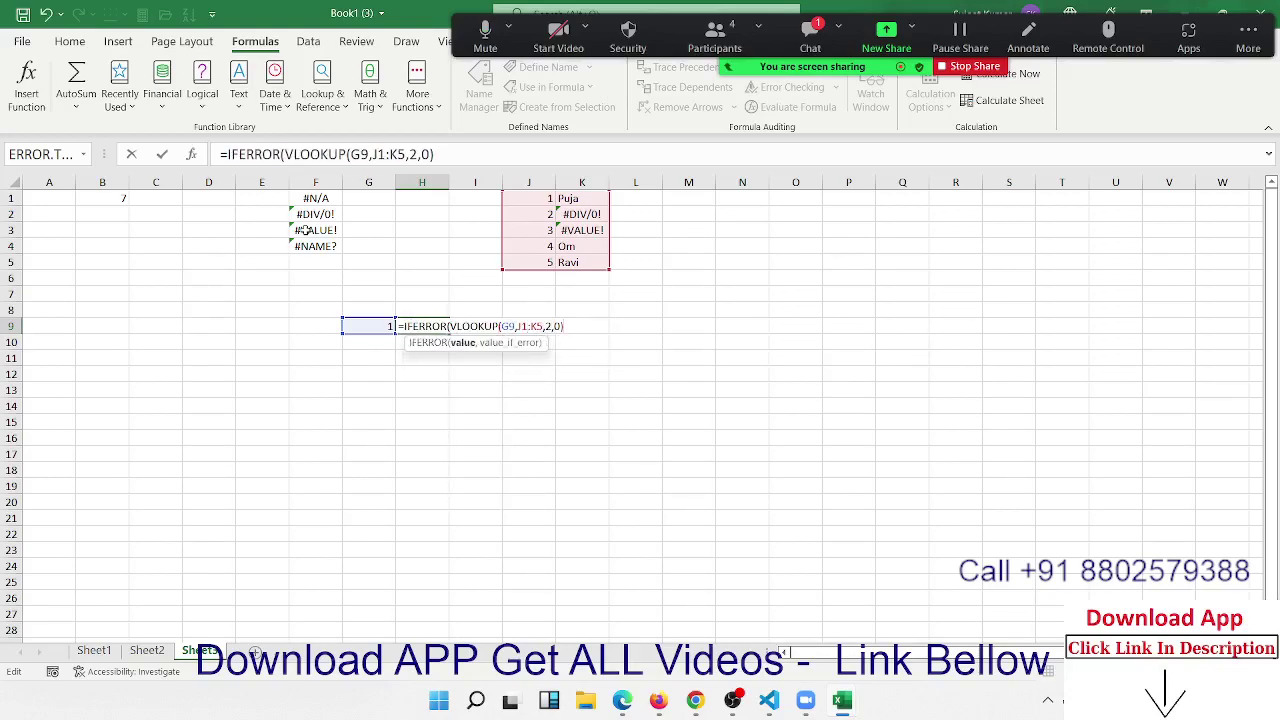
text(,"Data)
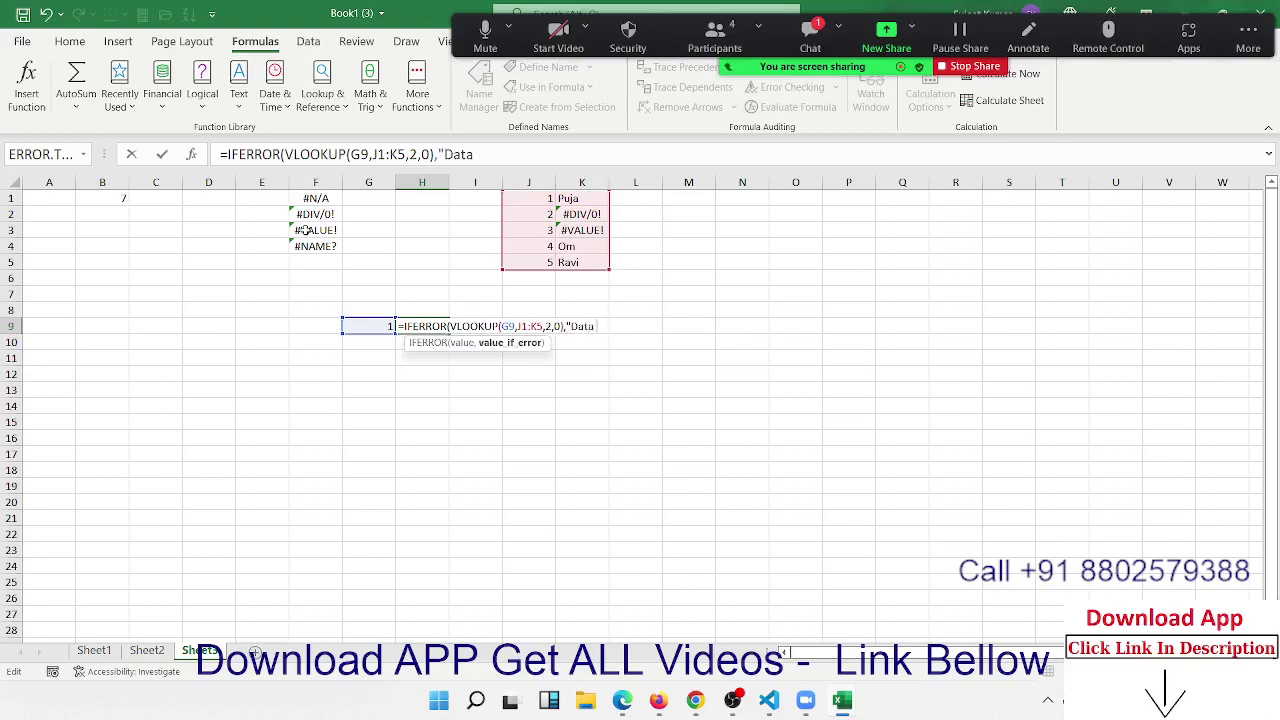
text( Not )
text(Av)
text("))
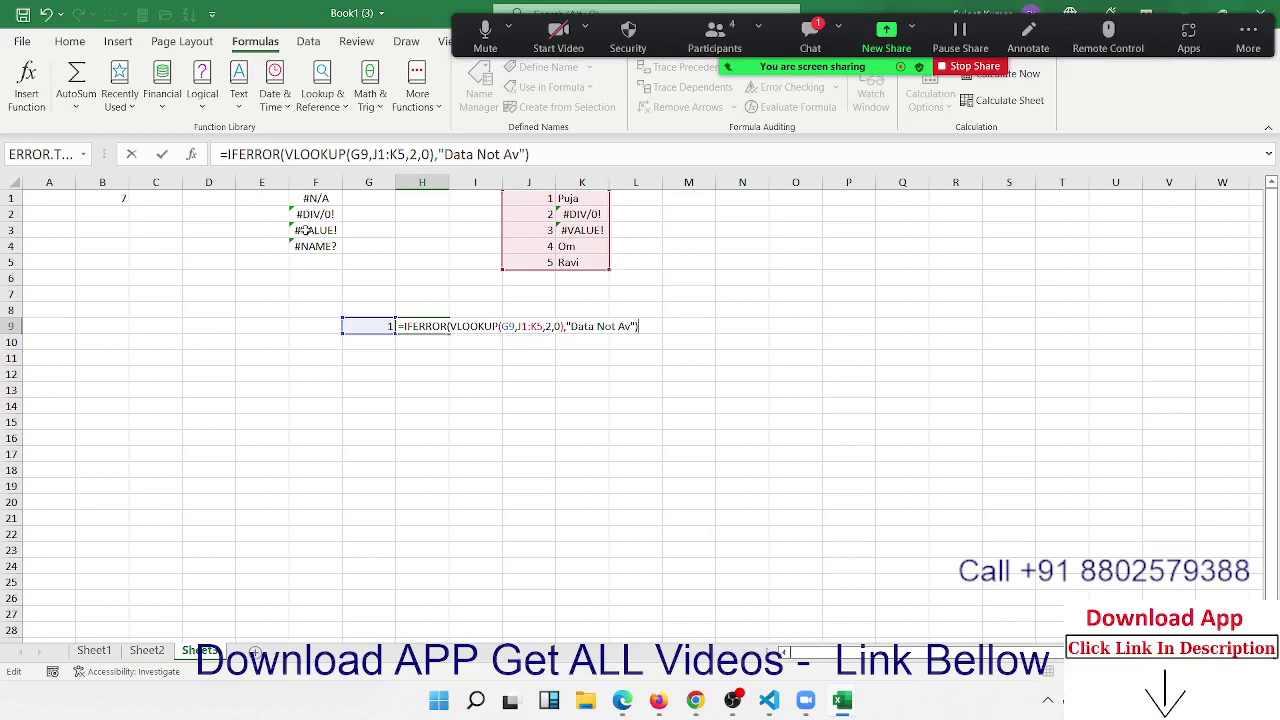
key(ctrl+Return)
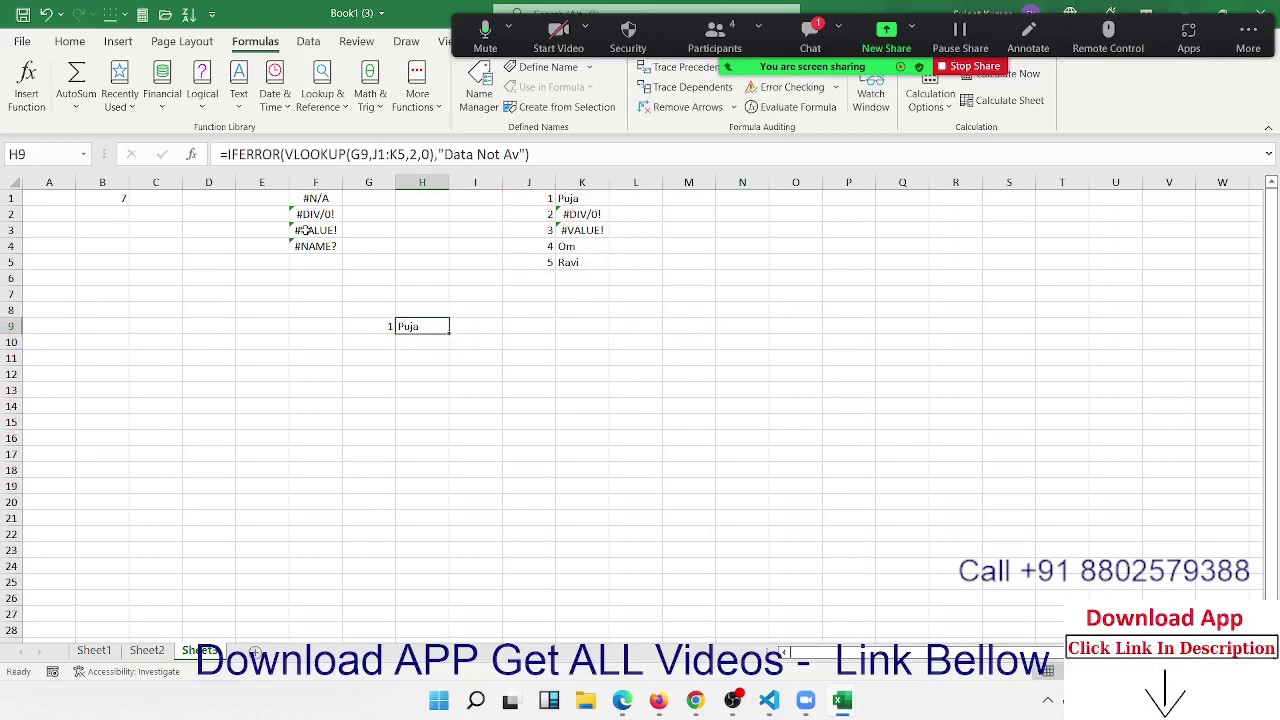
Change G9 to 6 and select the inner VLOOKUP part of H9's formula
key(Left)
text(6)
key(Return)
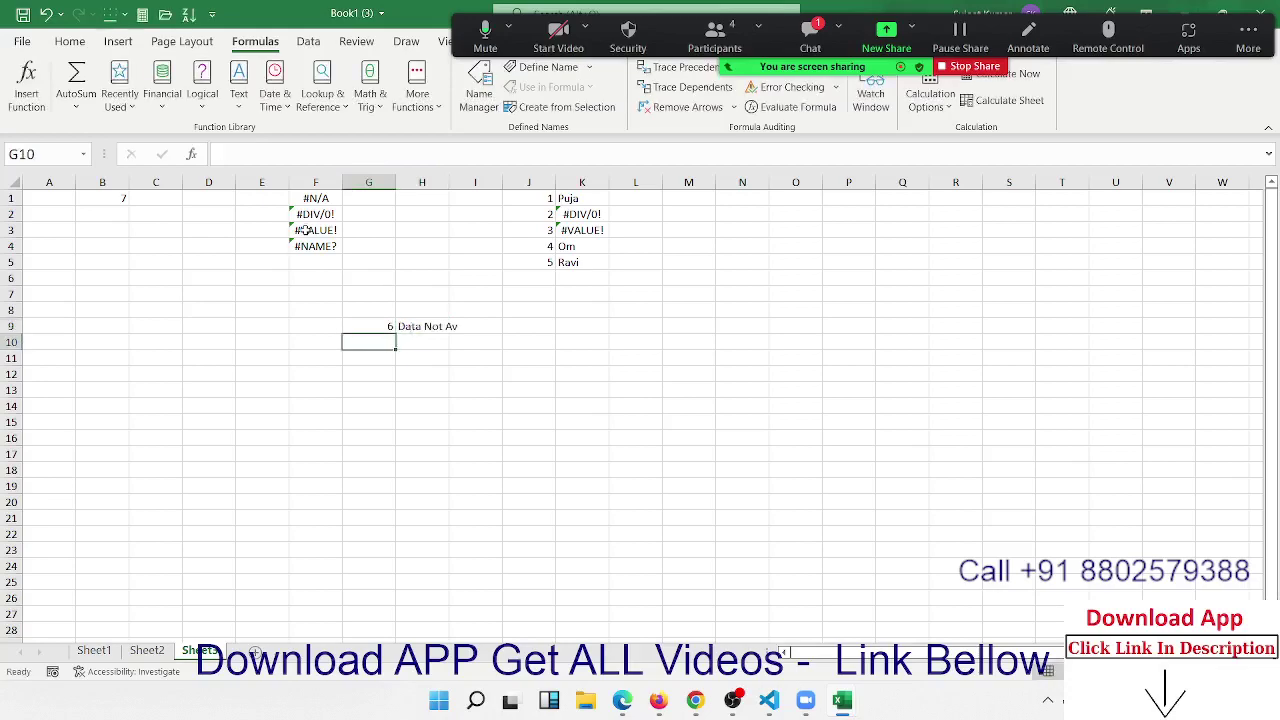
key(Up)
key(Right)
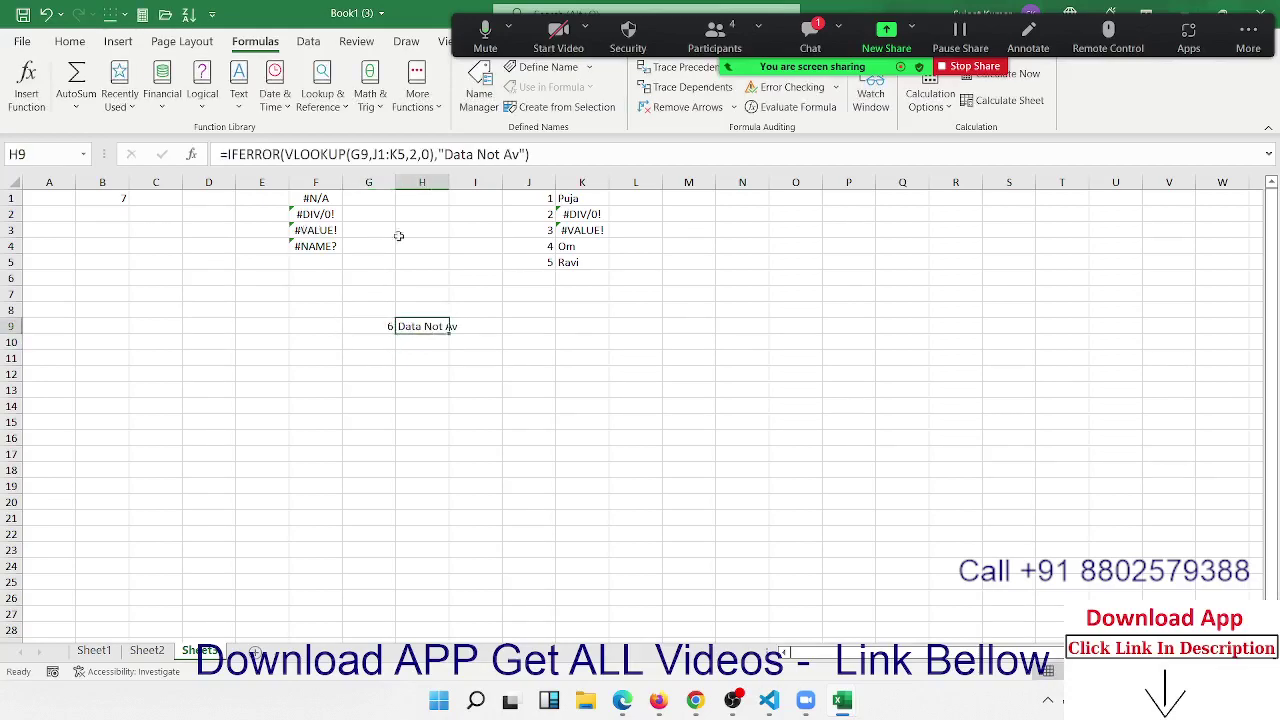
drag(285, 154, 431, 156)
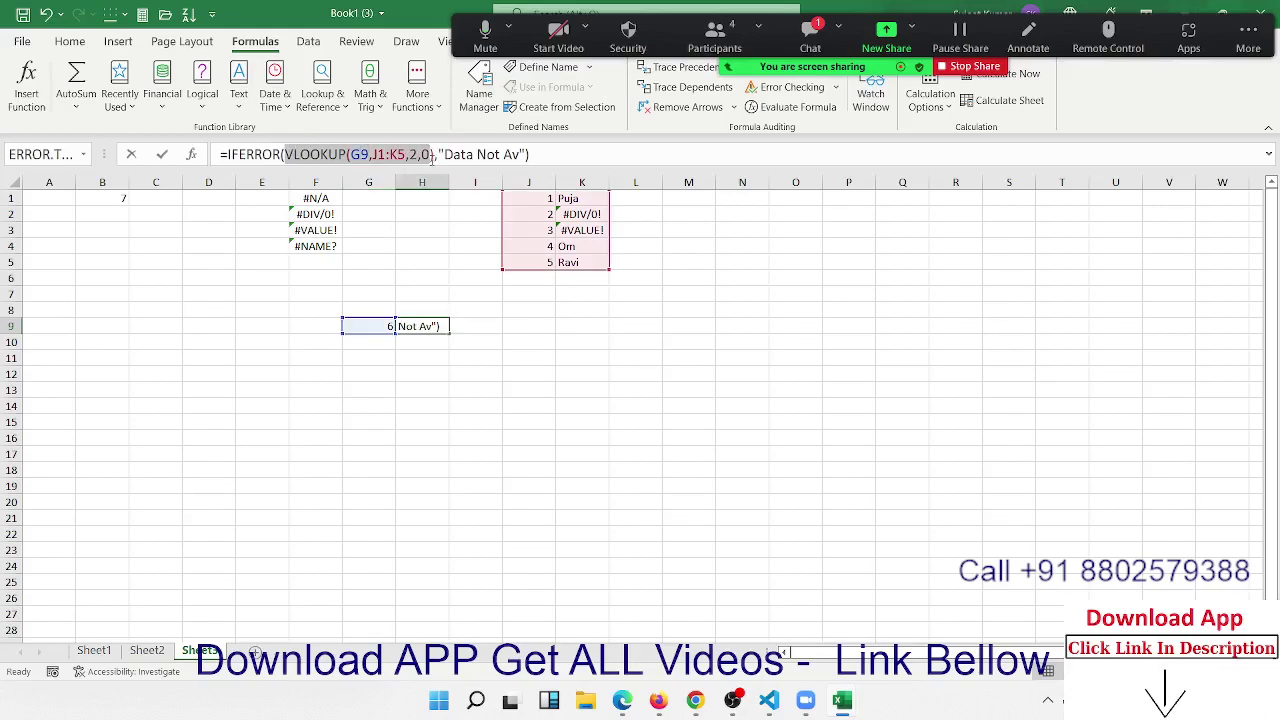
drag(431, 156, 435, 156)
key(ctrl+c)
Paste the plain VLOOKUP formula into H10 so it shows #N/A
key(Return)
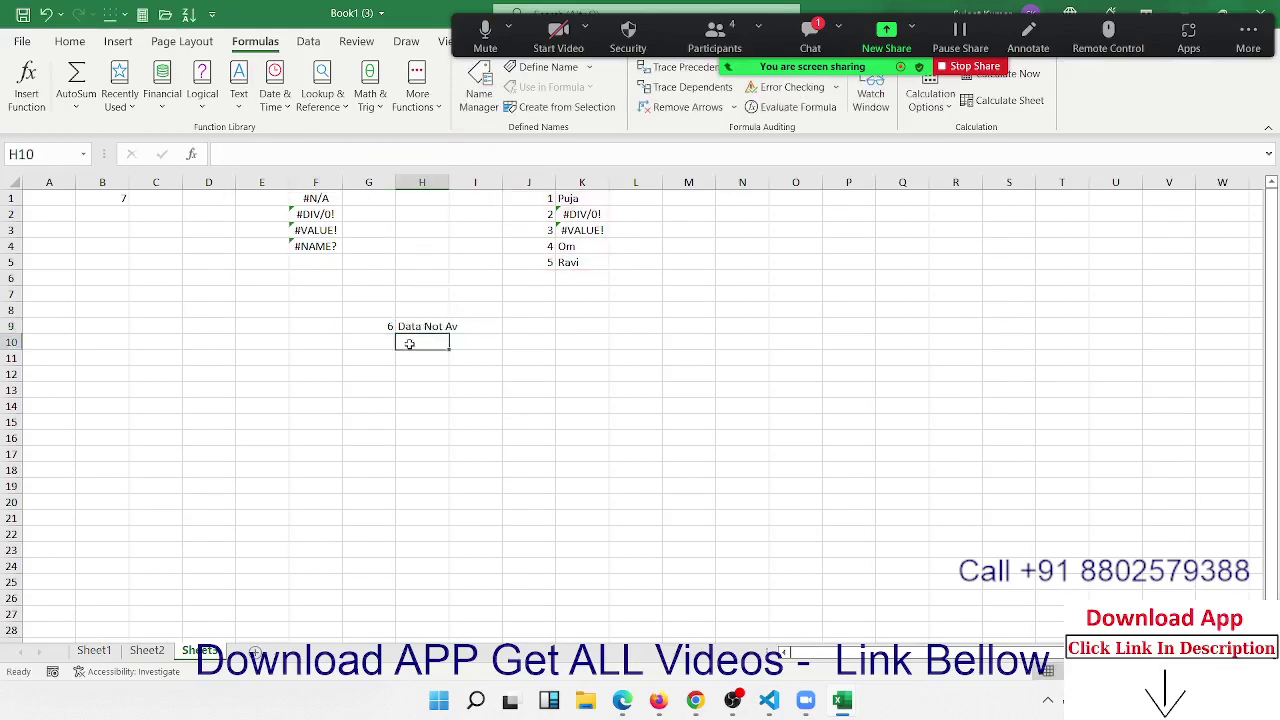
text(=)
key(ctrl+v)
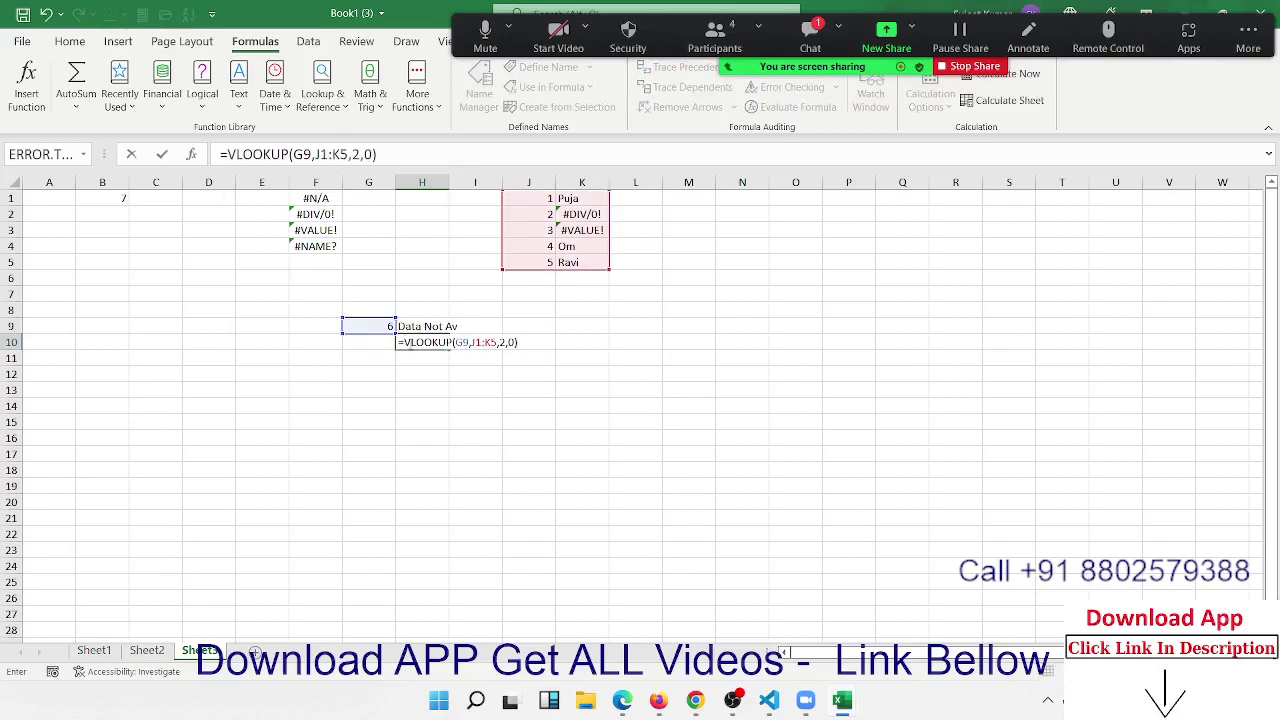
key(Return)
key(Up)
mouse_move(768, 700)
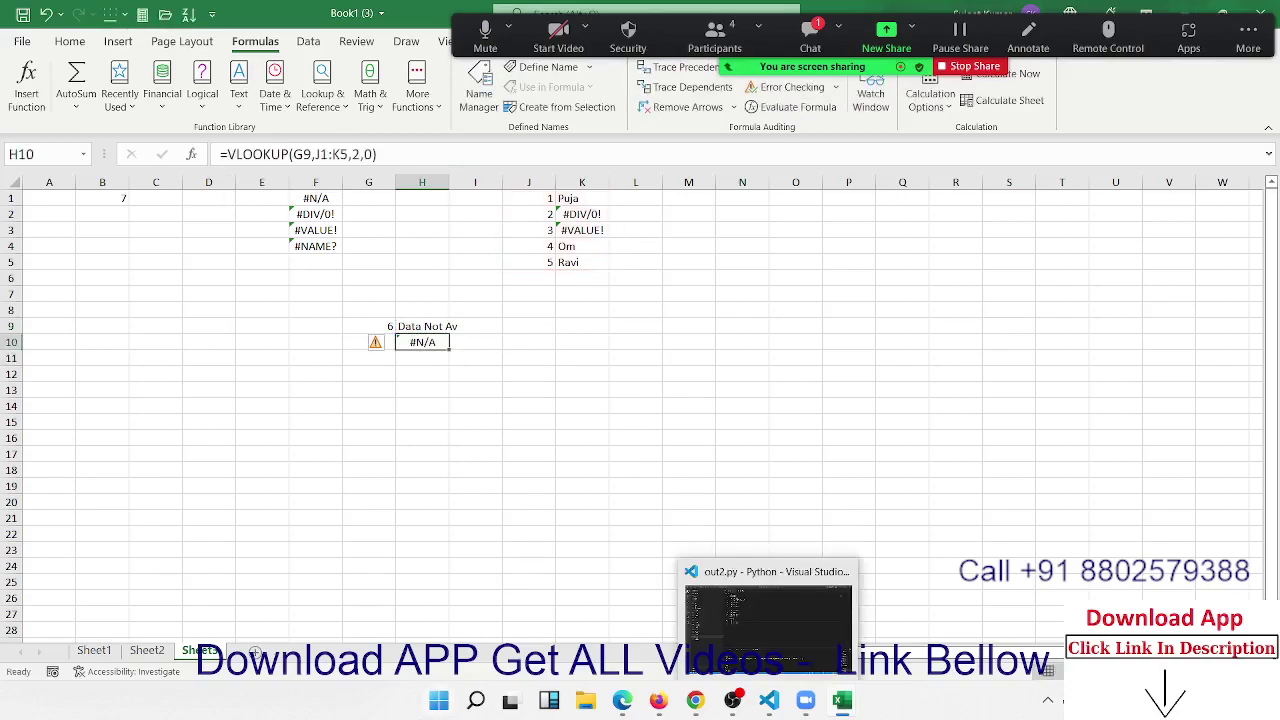
key(Up)
key(Down)
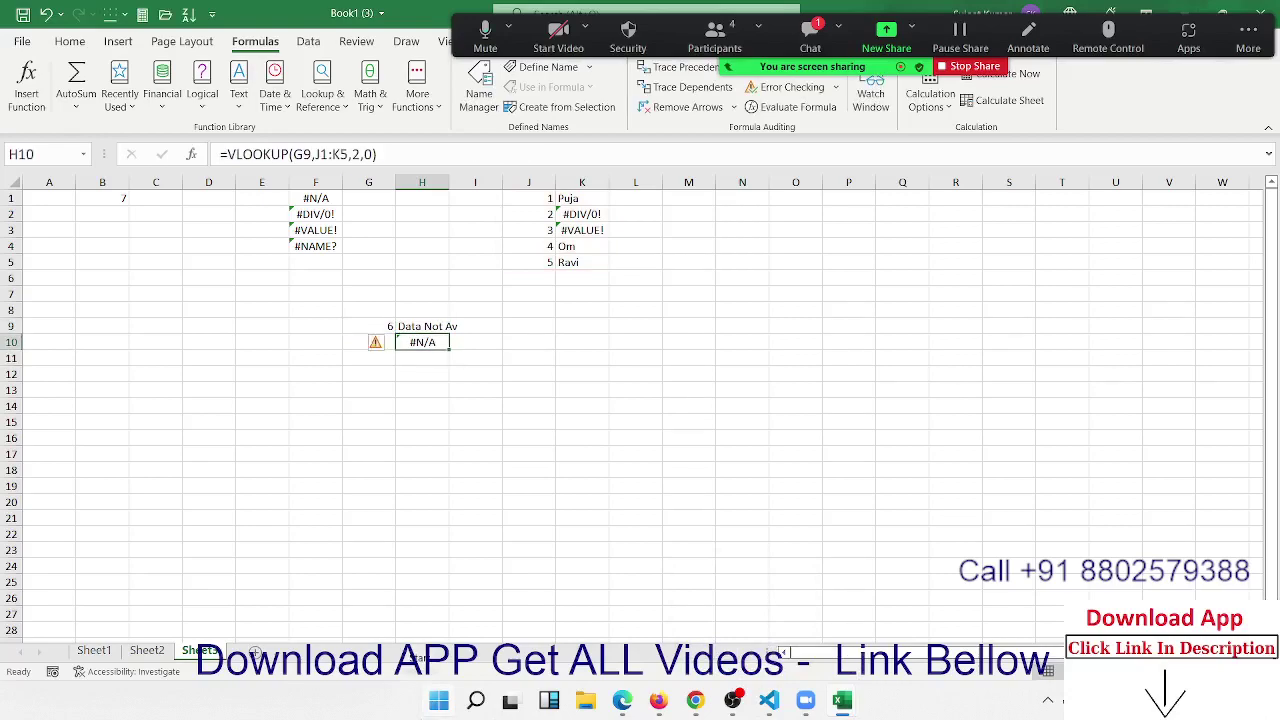
Compare H9's IFERROR formula, then change the G9 lookup value to 3
click(422, 326)
click(368, 342)
click(422, 326)
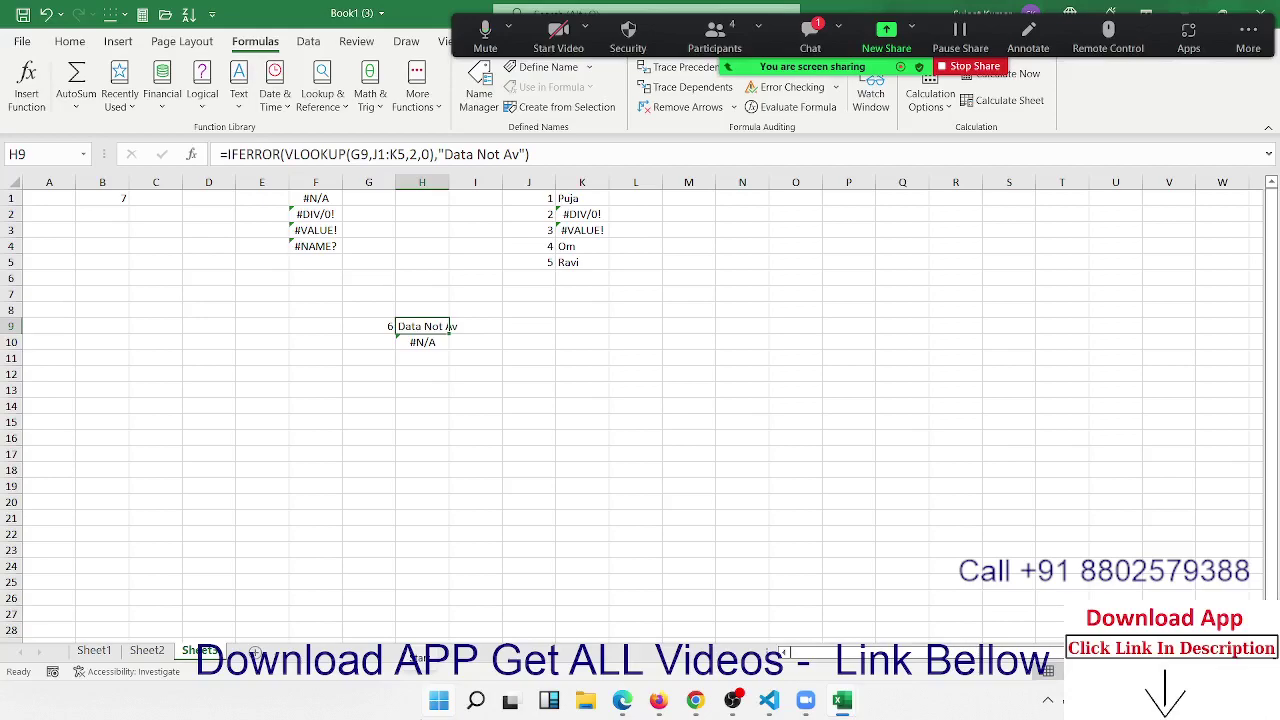
click(368, 326)
click(368, 342)
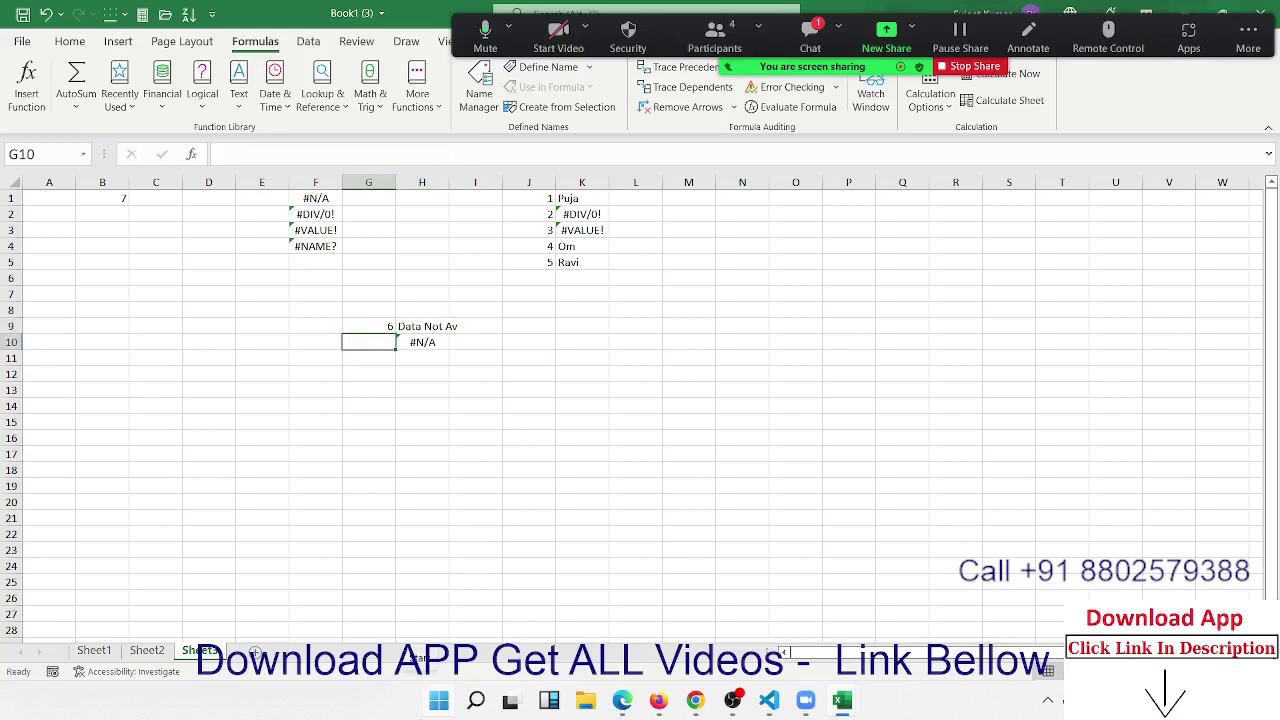
click(368, 326)
text(3)
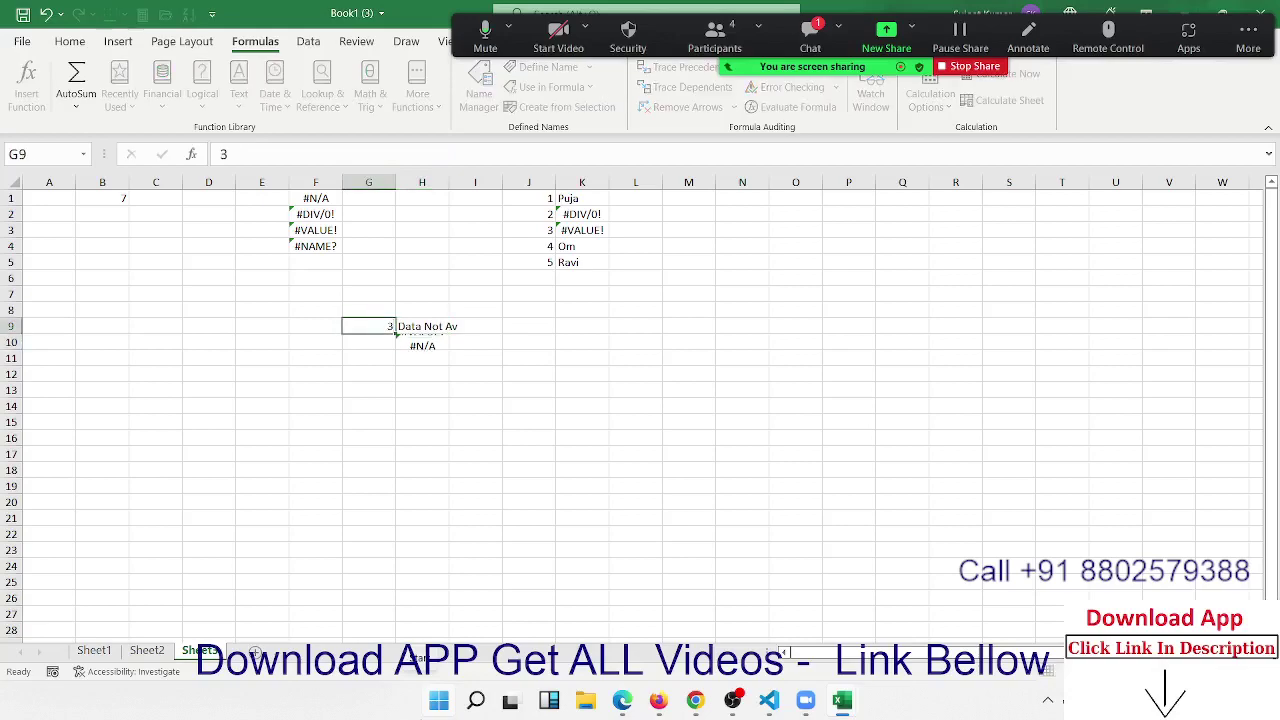
key(Return)
Compare the H9 and H10 results and inspect the lookup table row J3:K3
click(368, 326)
click(422, 326)
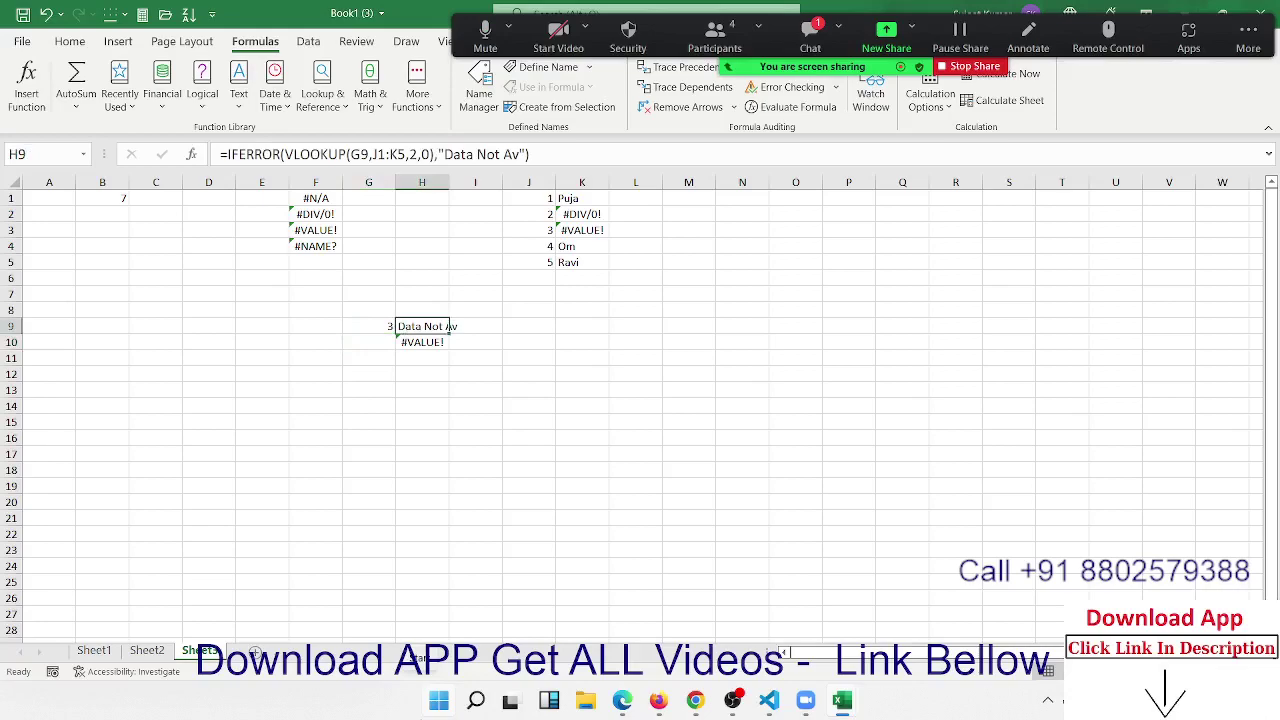
click(422, 342)
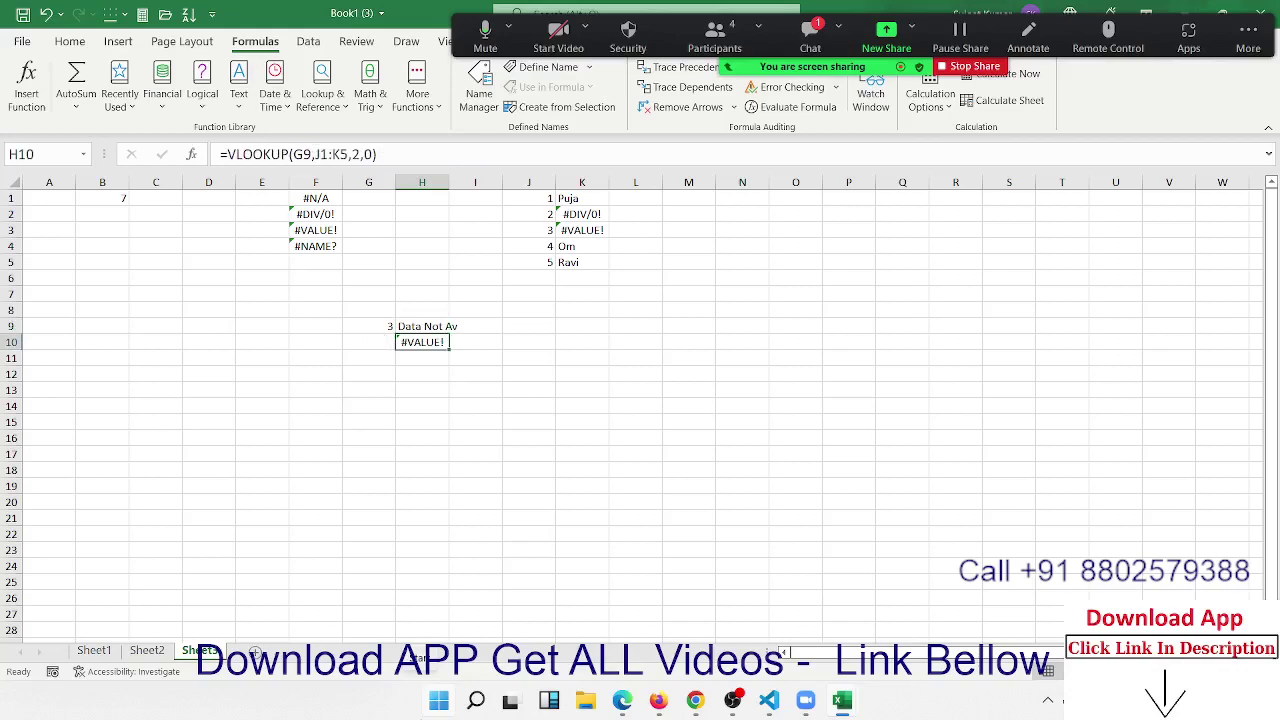
click(422, 326)
click(422, 214)
click(529, 214)
click(582, 214)
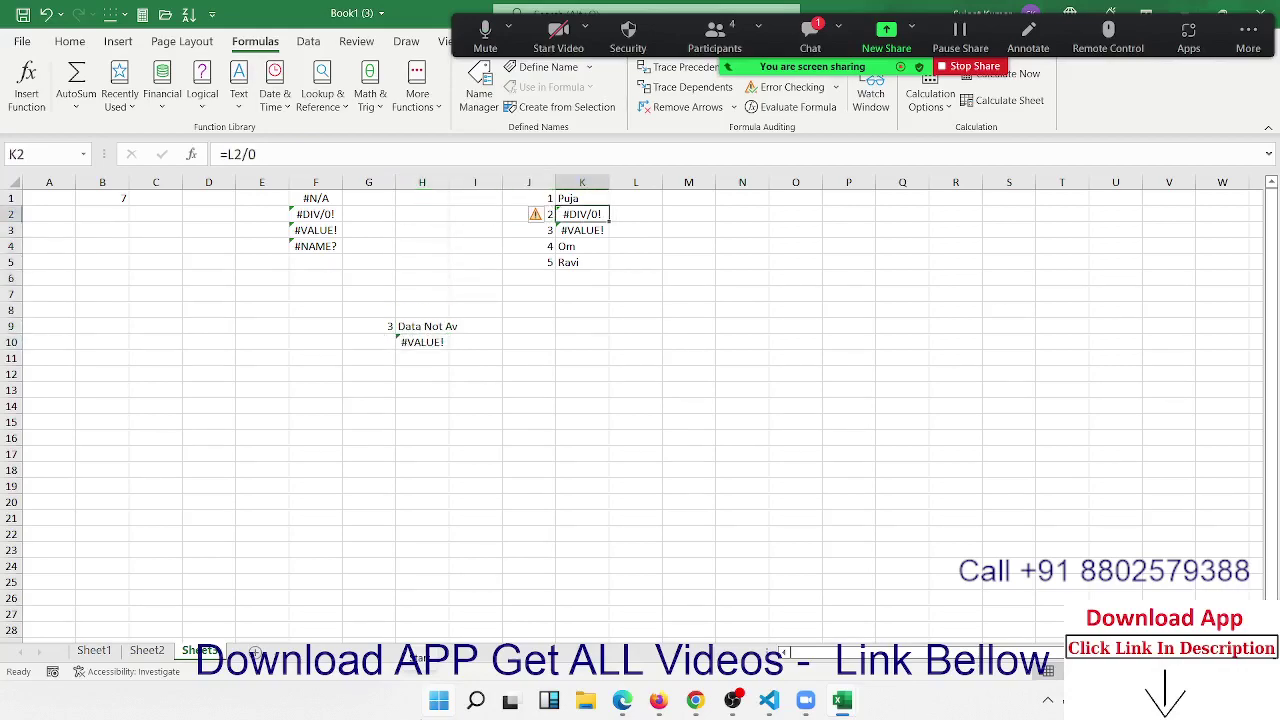
drag(582, 230, 529, 230)
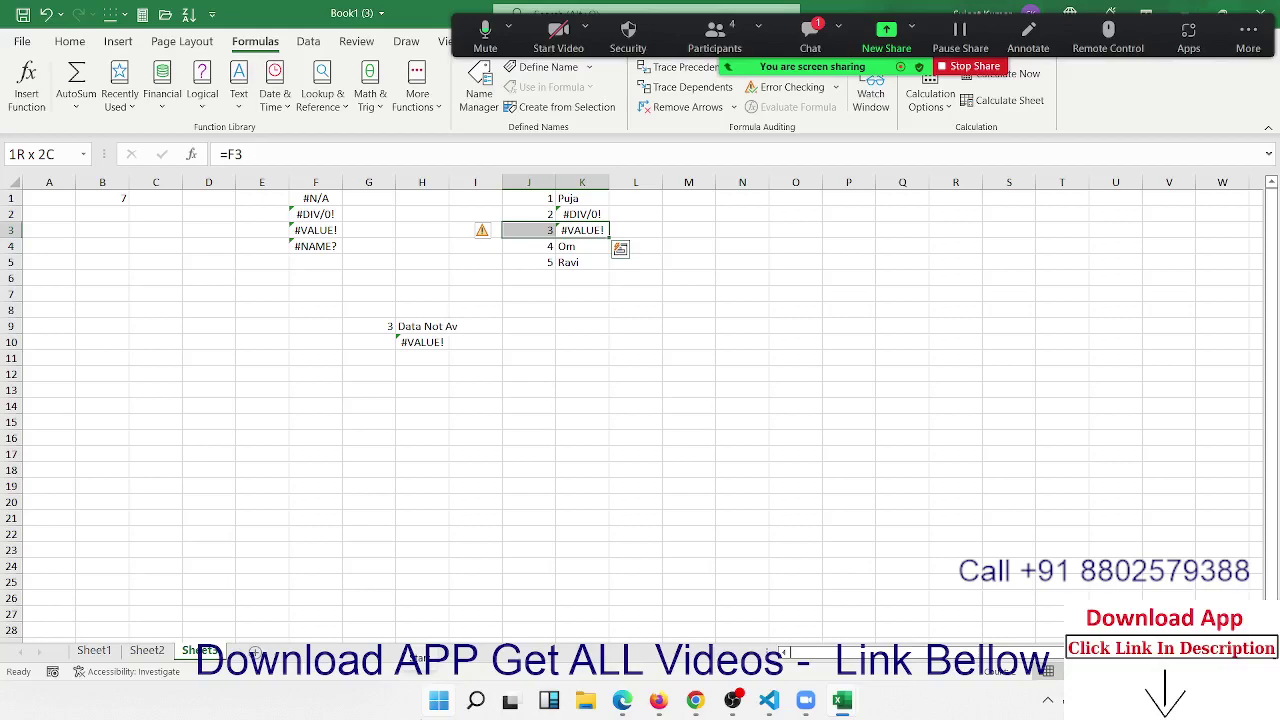
key(Down)
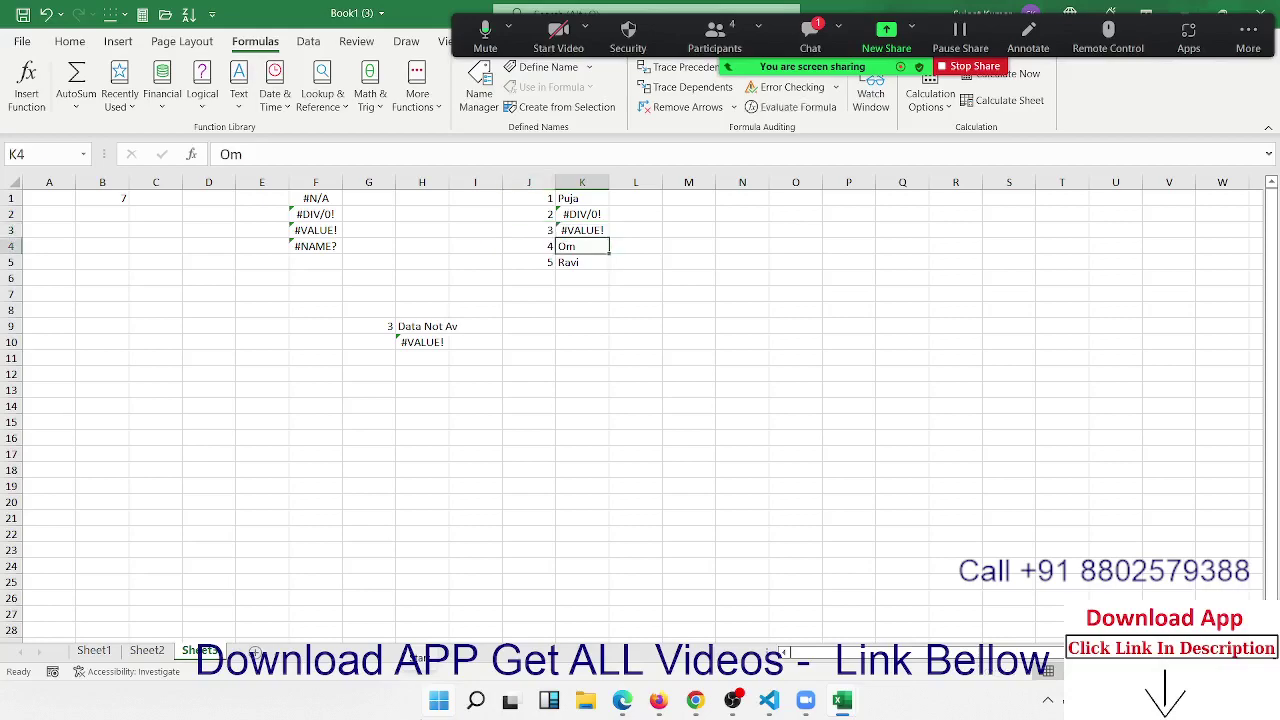
key(Down)
key(Down)
key(Down)
key(Down)
key(Down)
key(Left)
key(Left)
key(Left)
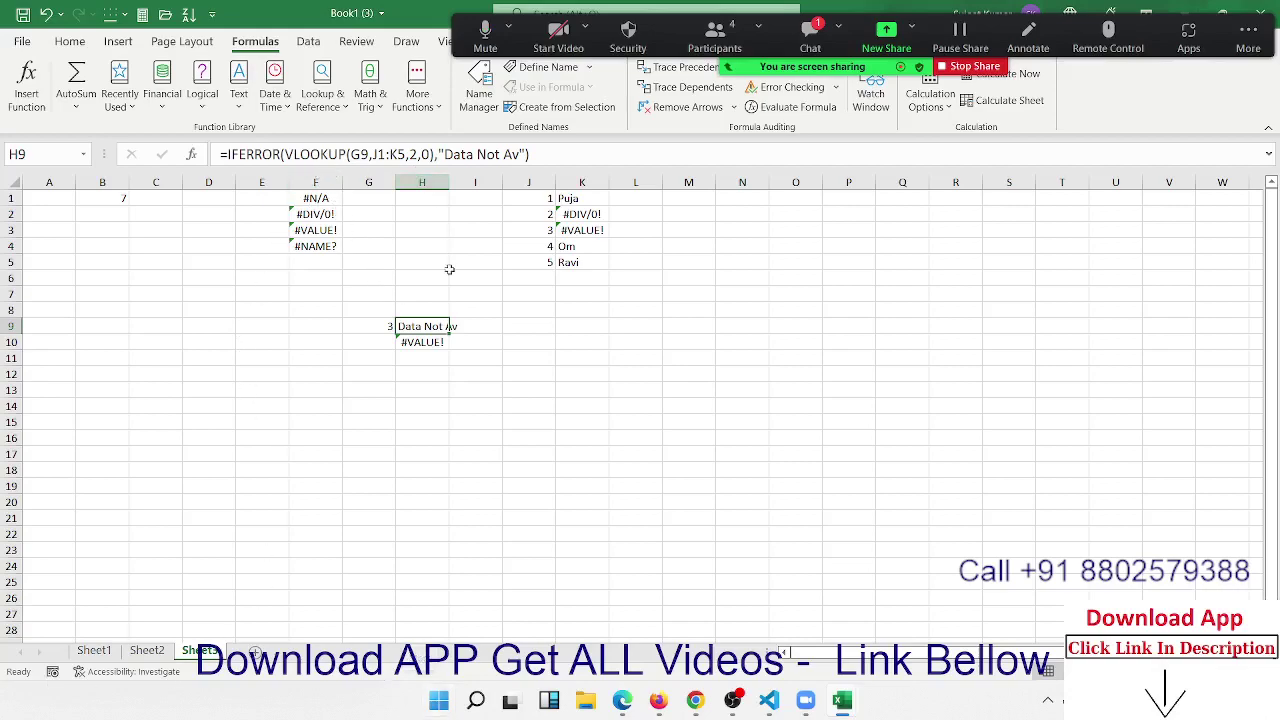
Rewrite H10 as =IF(ERROR.TYPE(VLOOKUP(G9,J1:K5,2,0))=7,"Data Not Av","data have a Error")
click(411, 338)
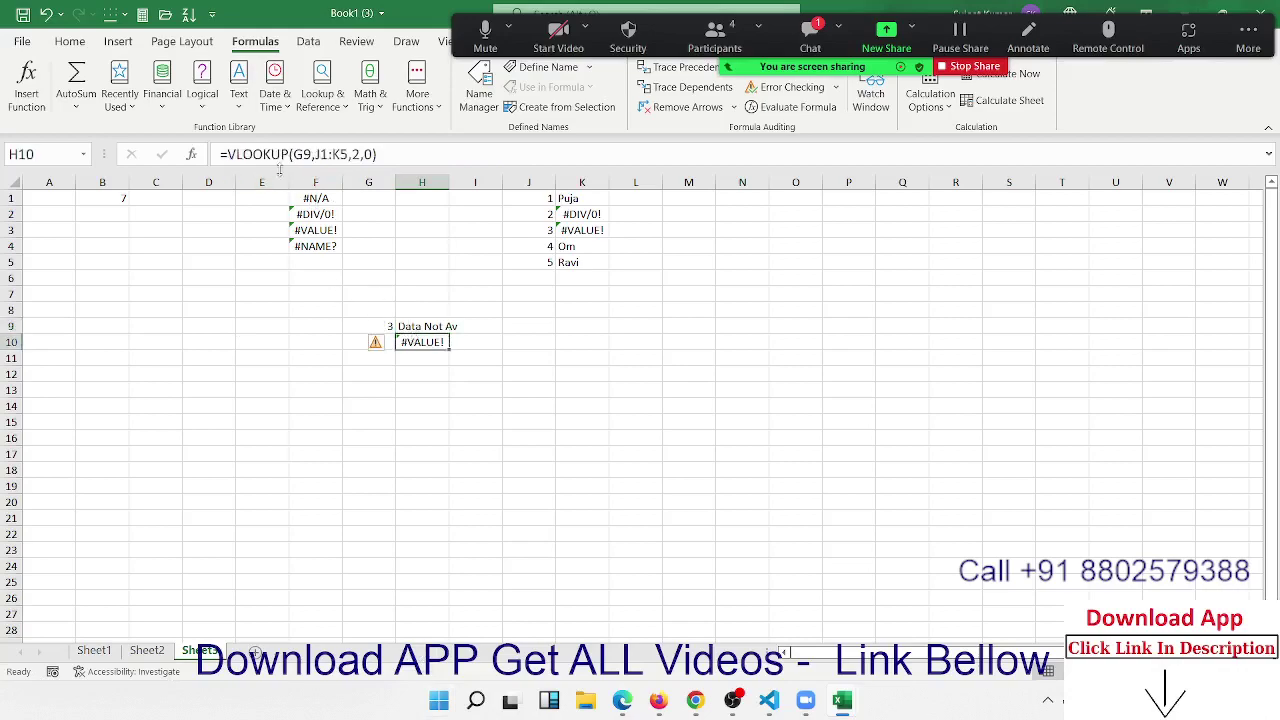
click(227, 154)
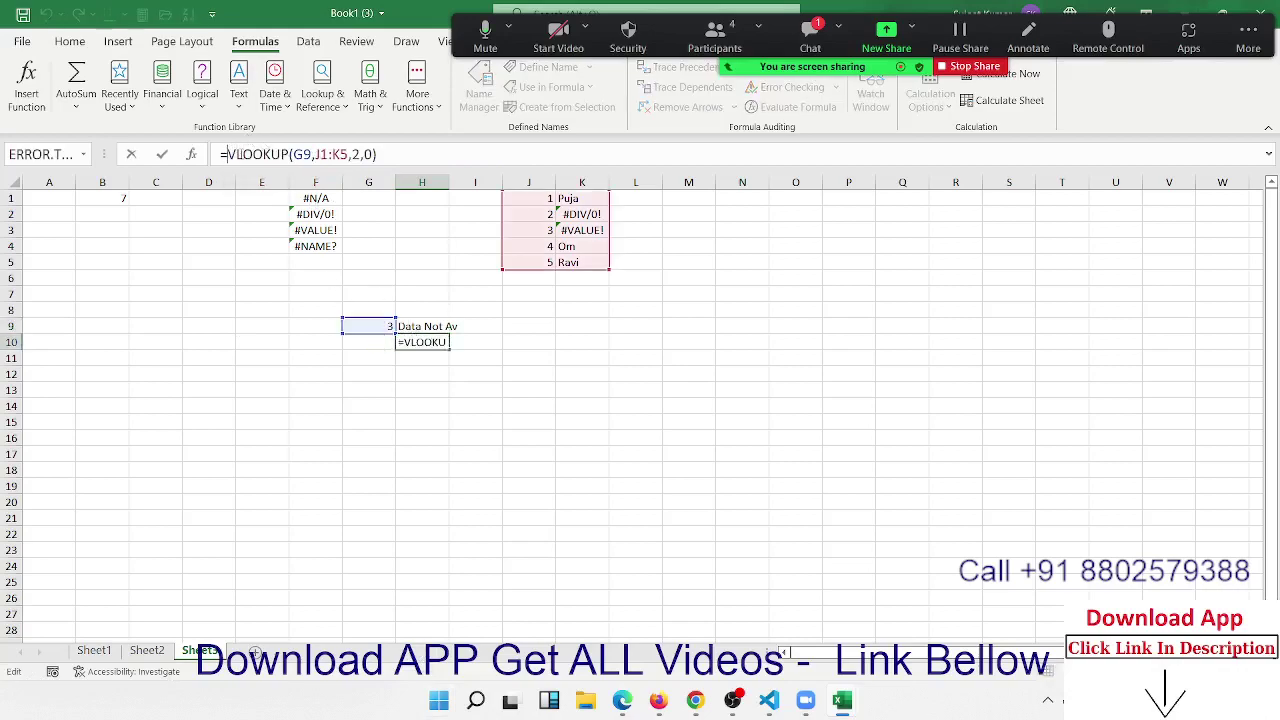
text(if)
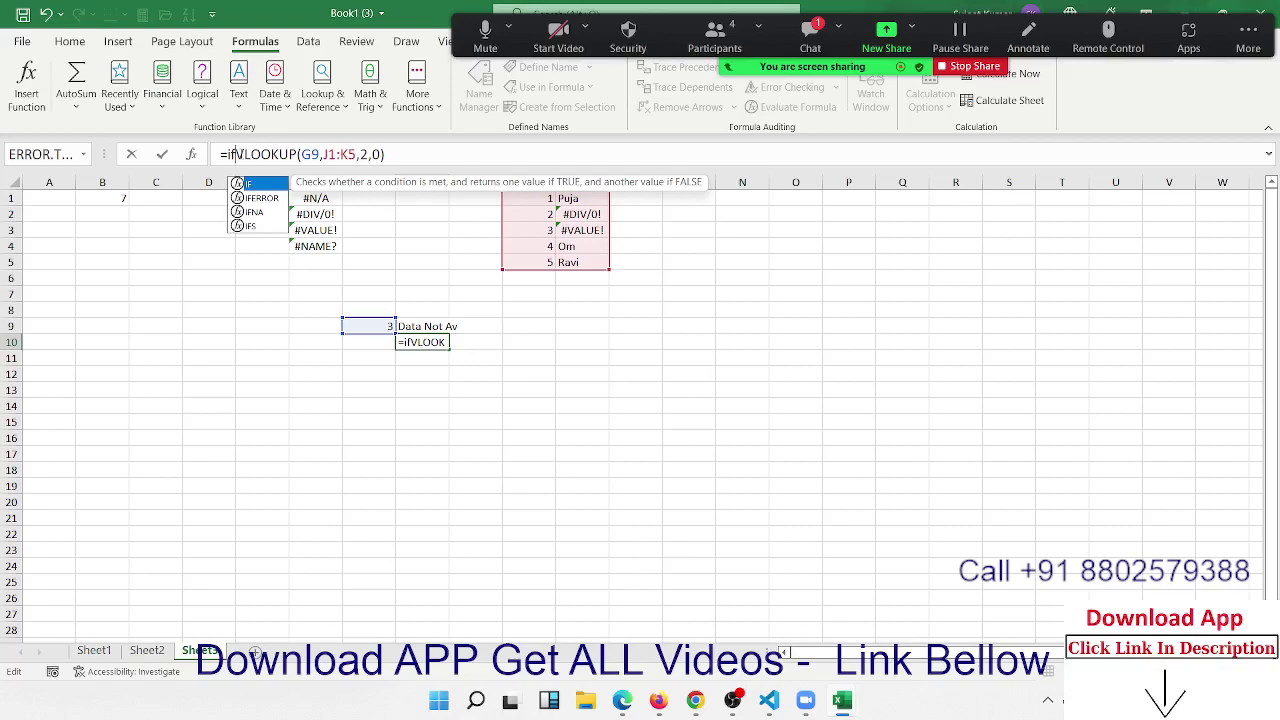
key(Tab)
text(e)
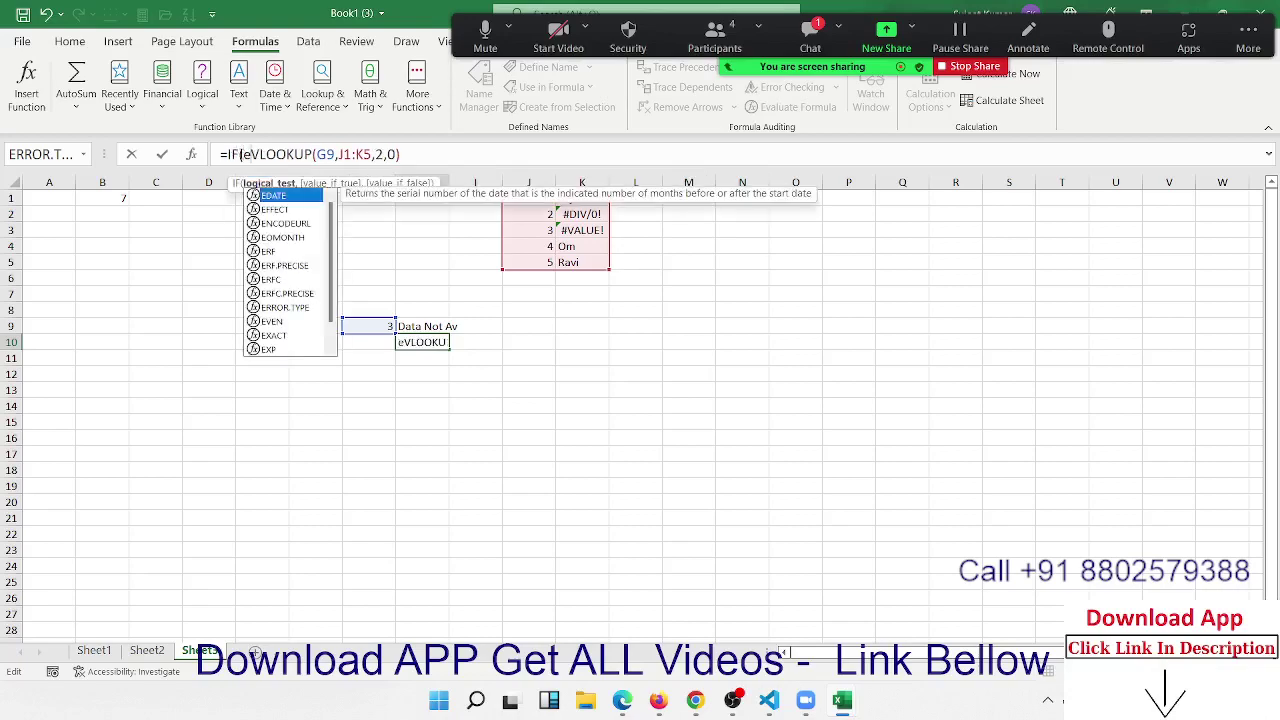
text(rr)
key(Tab)
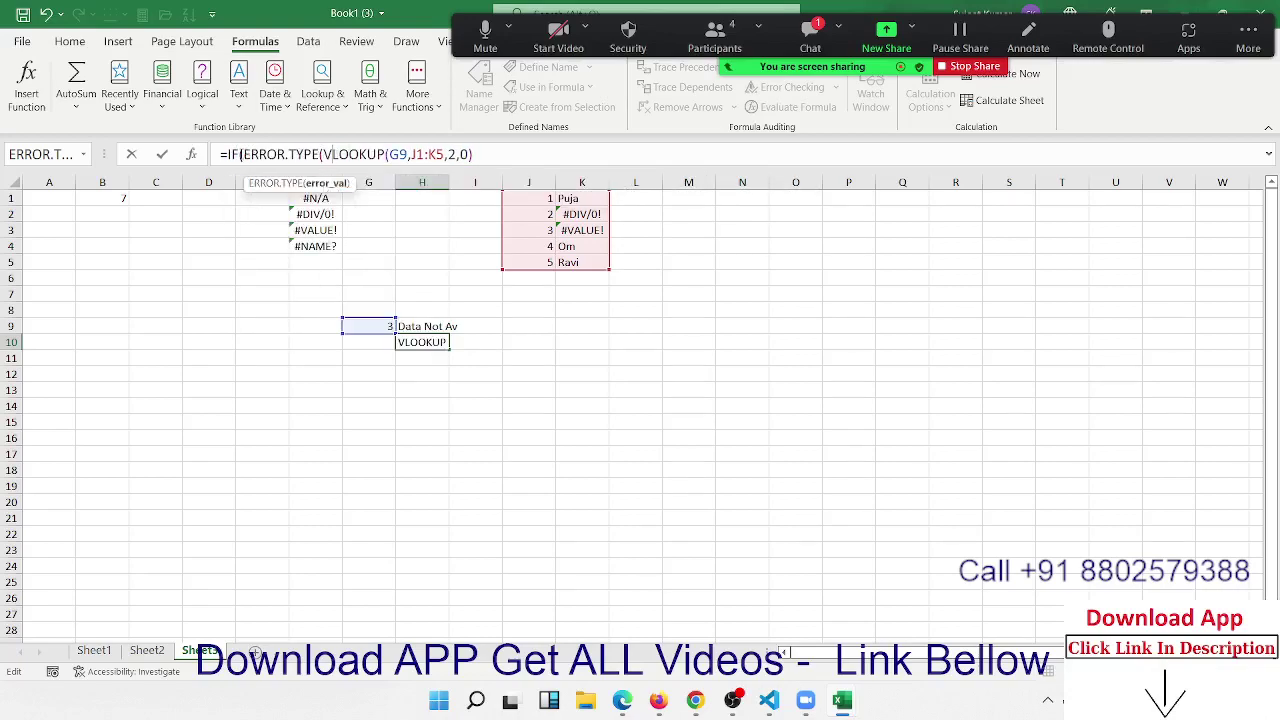
key(Right)
key(Right)
key(Right)
key(Right)
key(Right)
key(Right)
key(Right)
key(Right)
key(Right)
key(Right)
key(Right)
text())
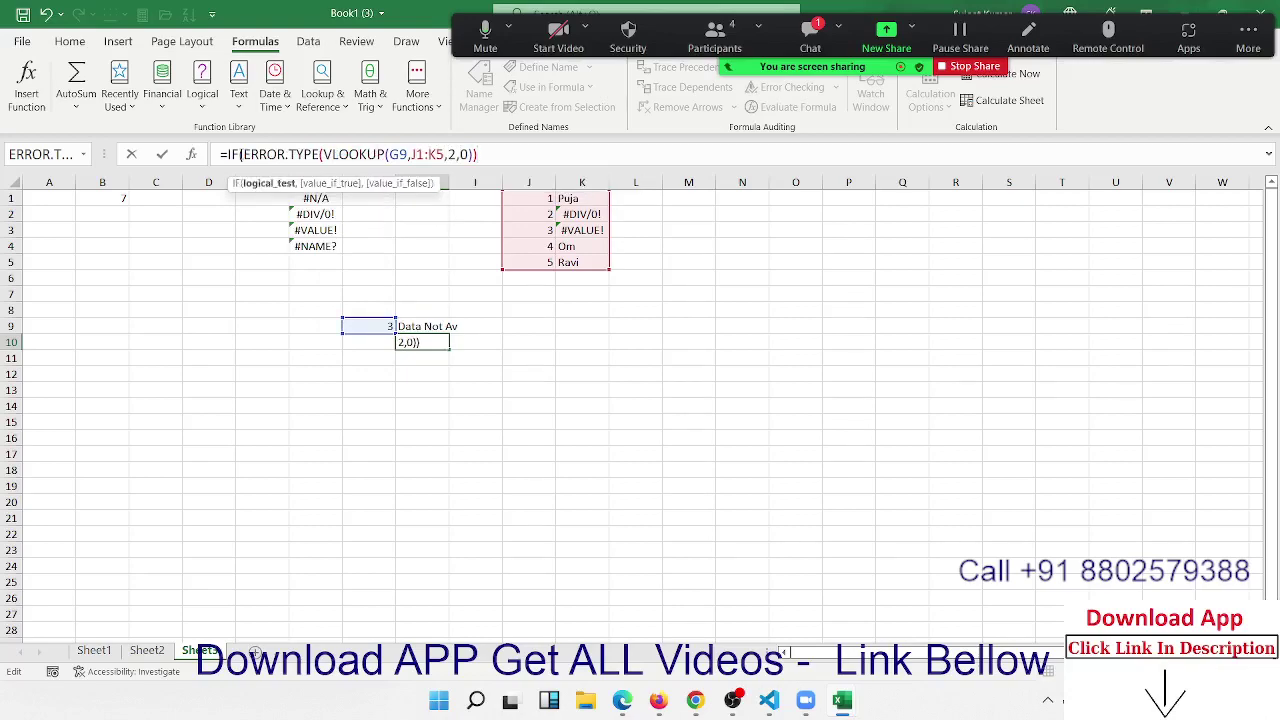
text(=7)
text(,"Data)
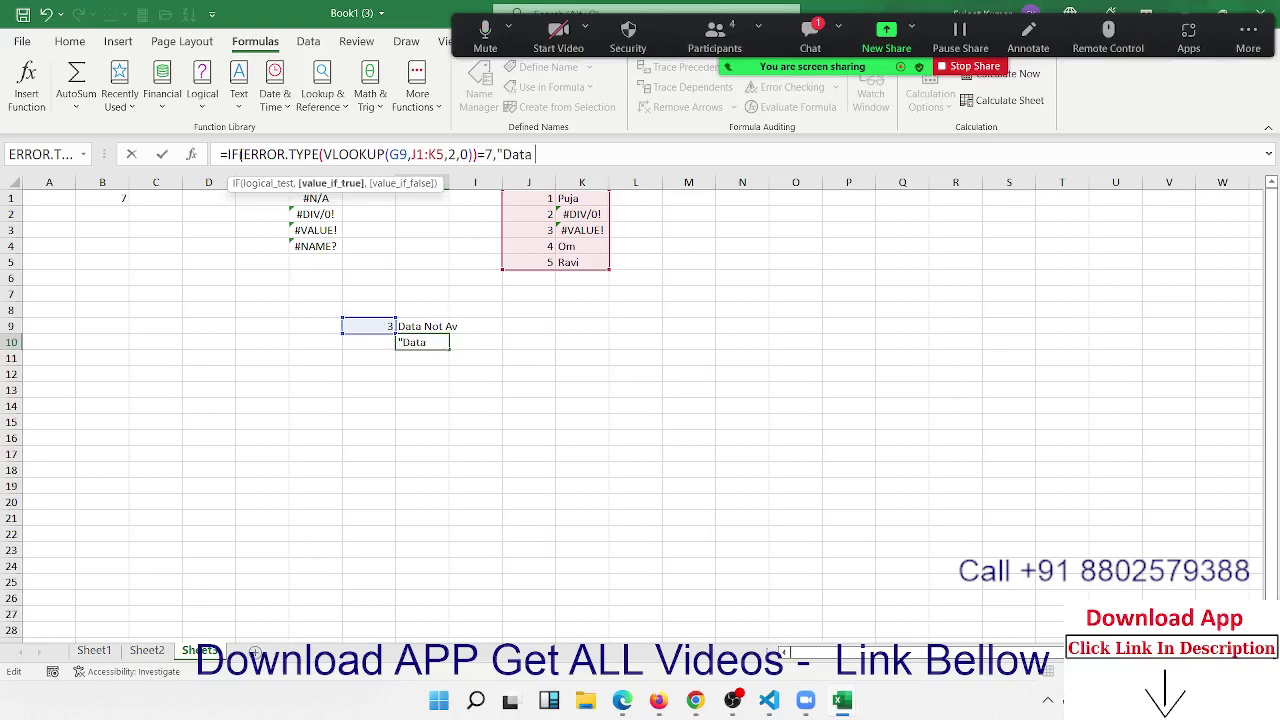
text(Not A)
text(v",)
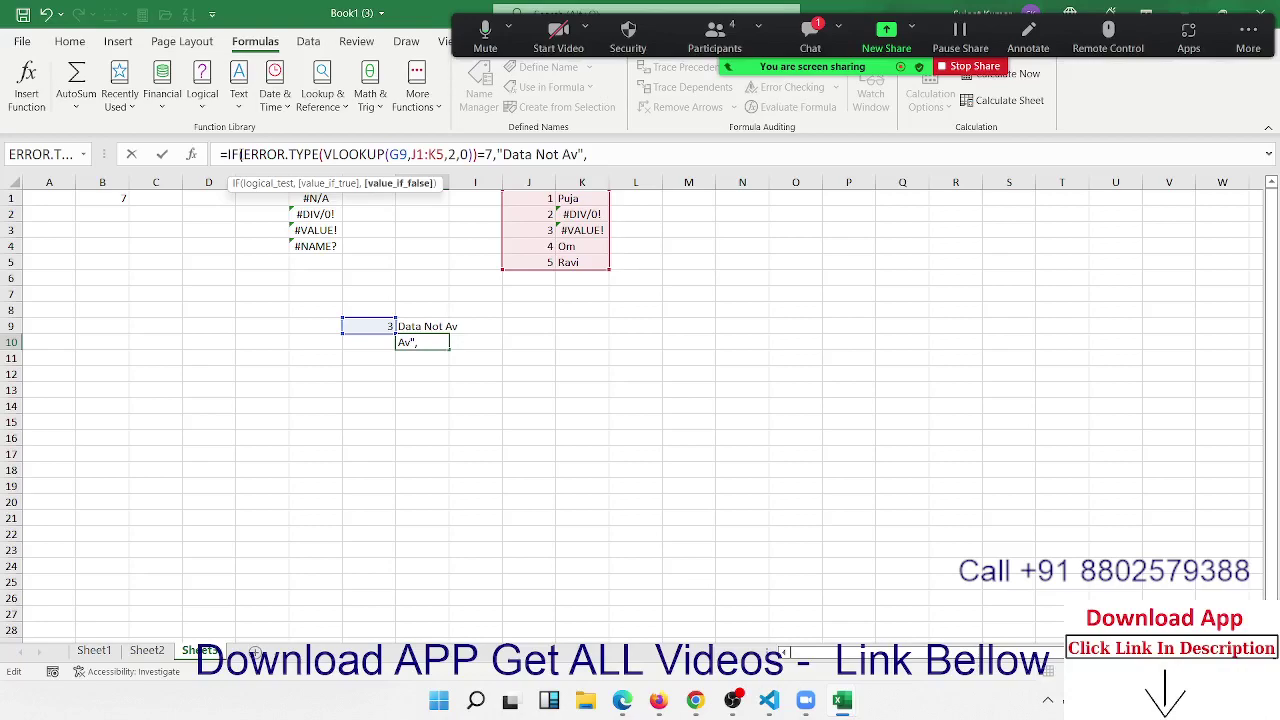
text(Da")
key(BackSpace)
key(BackSpace)
key(BackSpace)
text("da)
text(ta hav)
text(e a E)
text(rror")
key(Return)
key(Return)
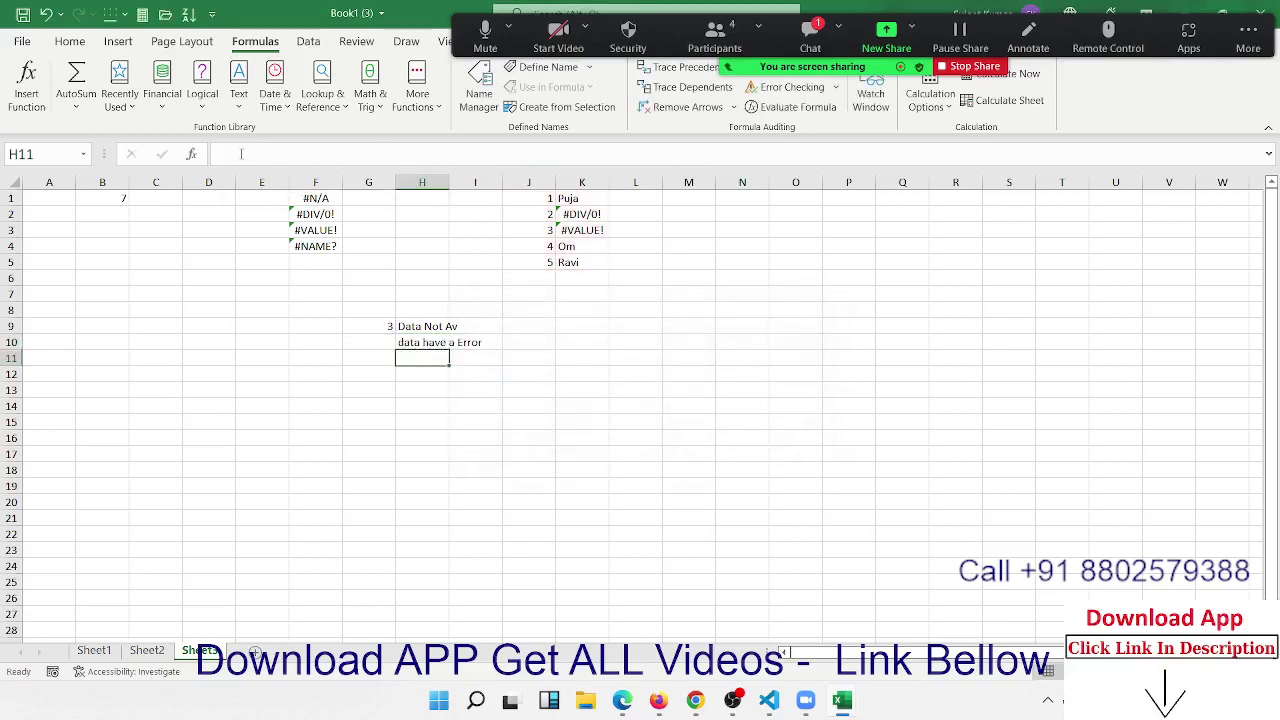
Test the lookup by entering 6, then 2, in G9 and checking H10's message
key(Up)
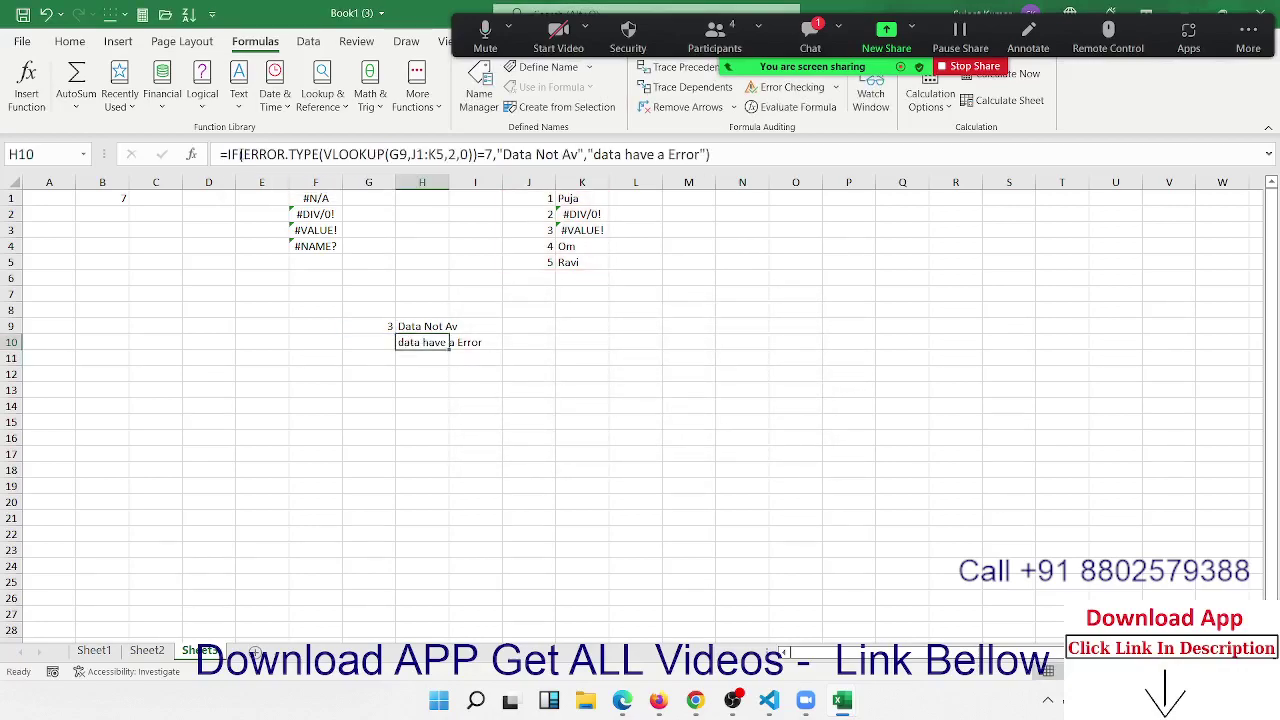
click(368, 326)
text(6)
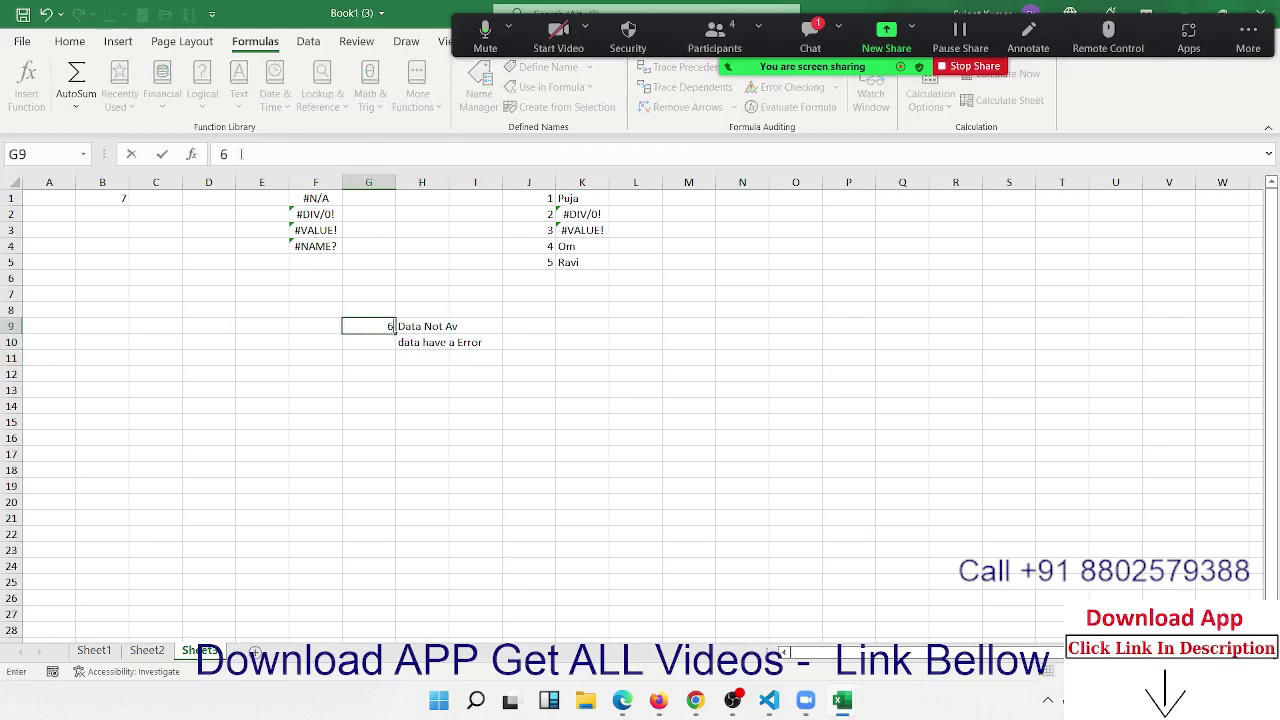
key(Return)
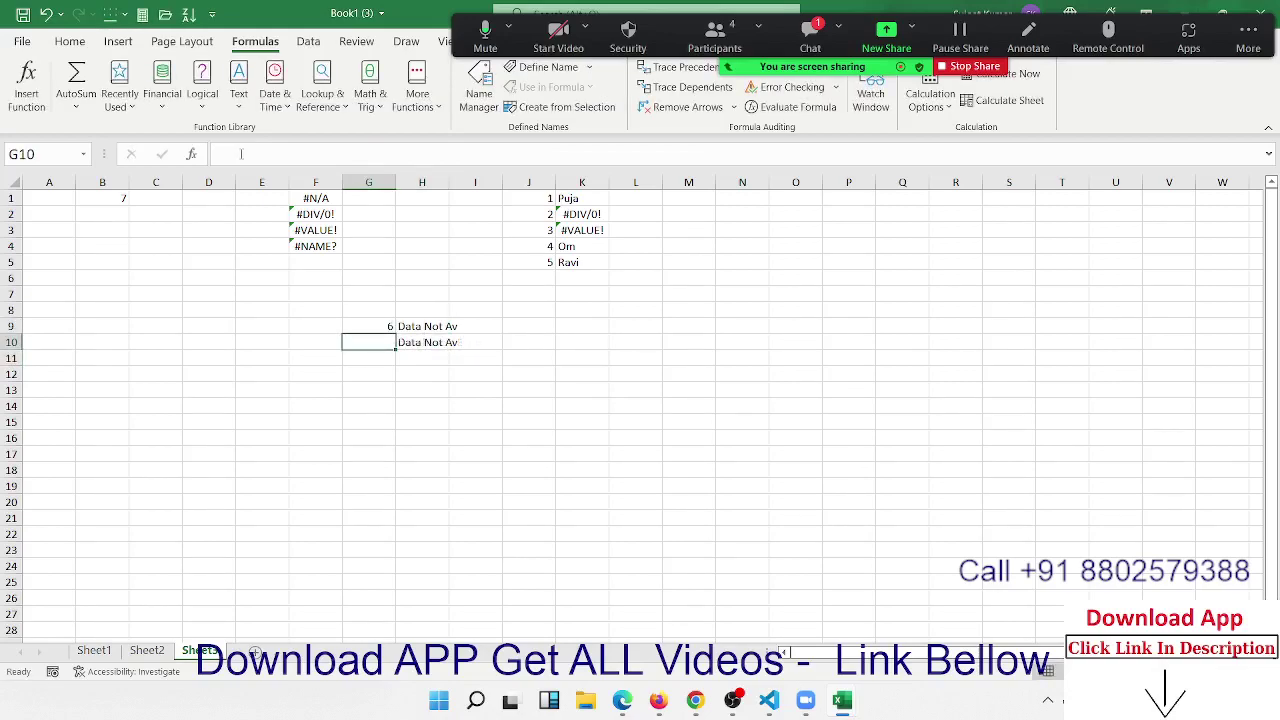
key(Up)
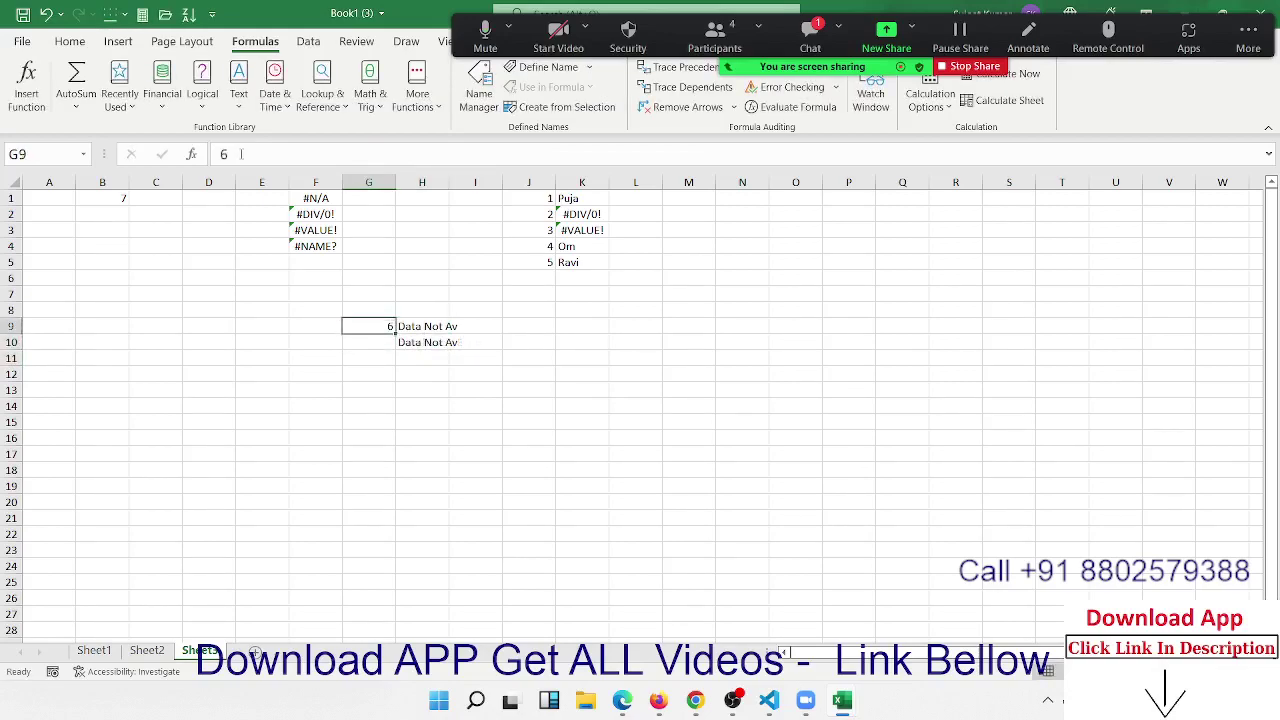
text(2)
key(Return)
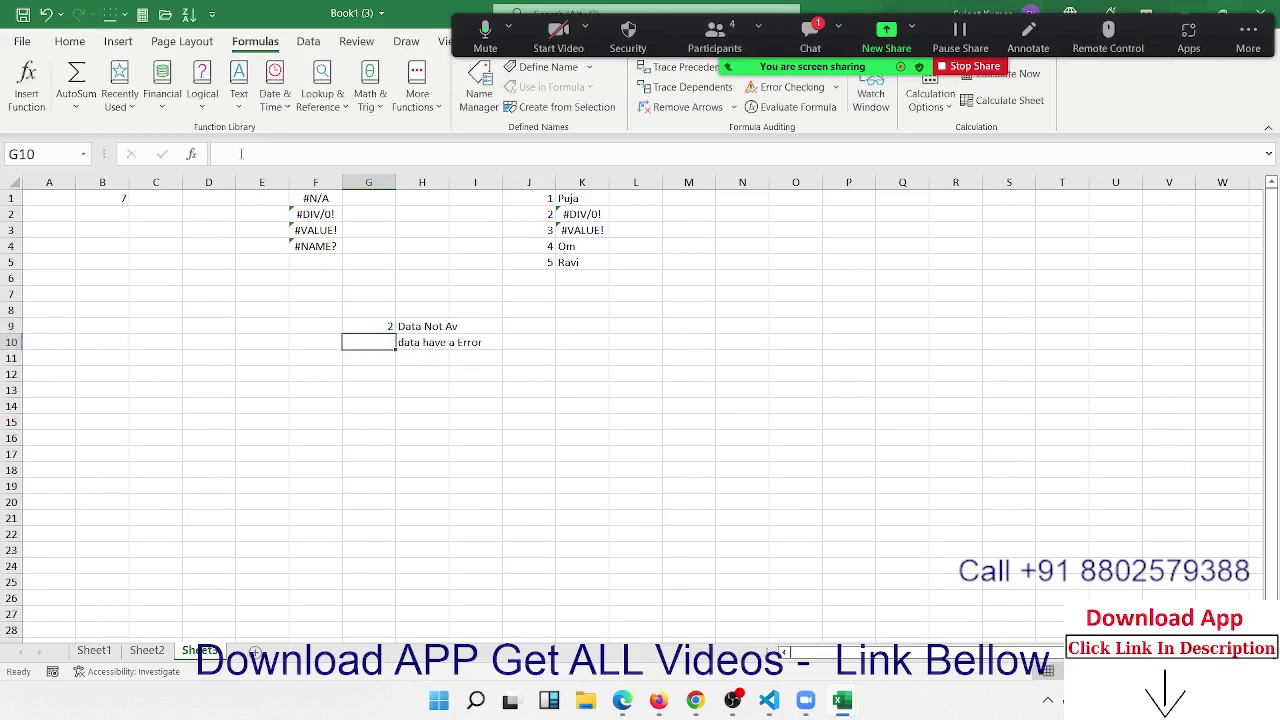
key(Right)
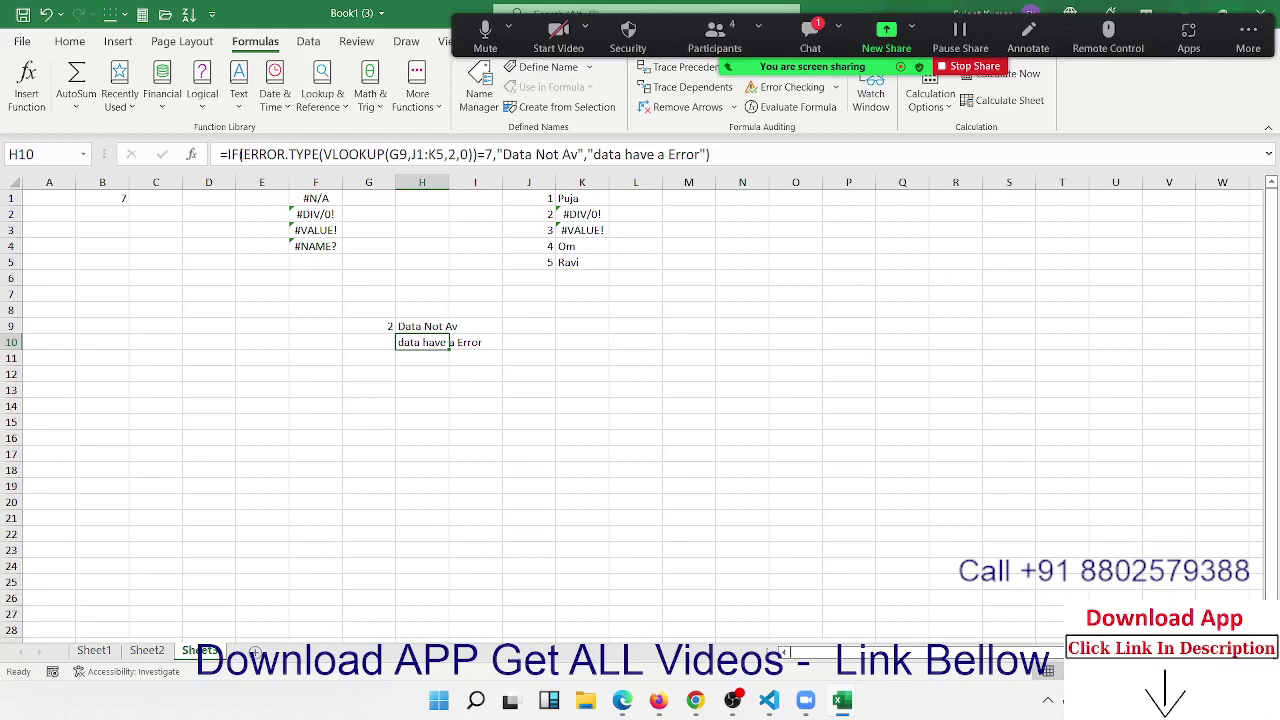
key(Left)
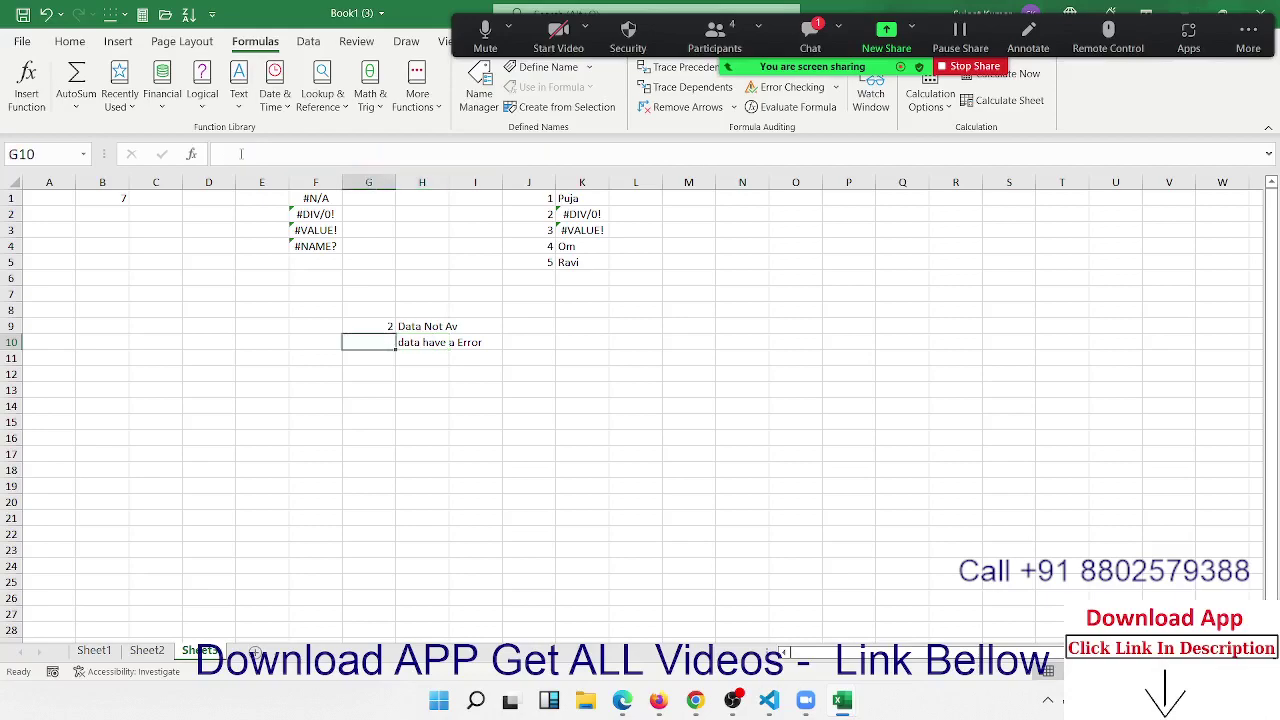
key(Left)
key(Left)
key(Left)
key(Left)
key(Up)
key(Up)
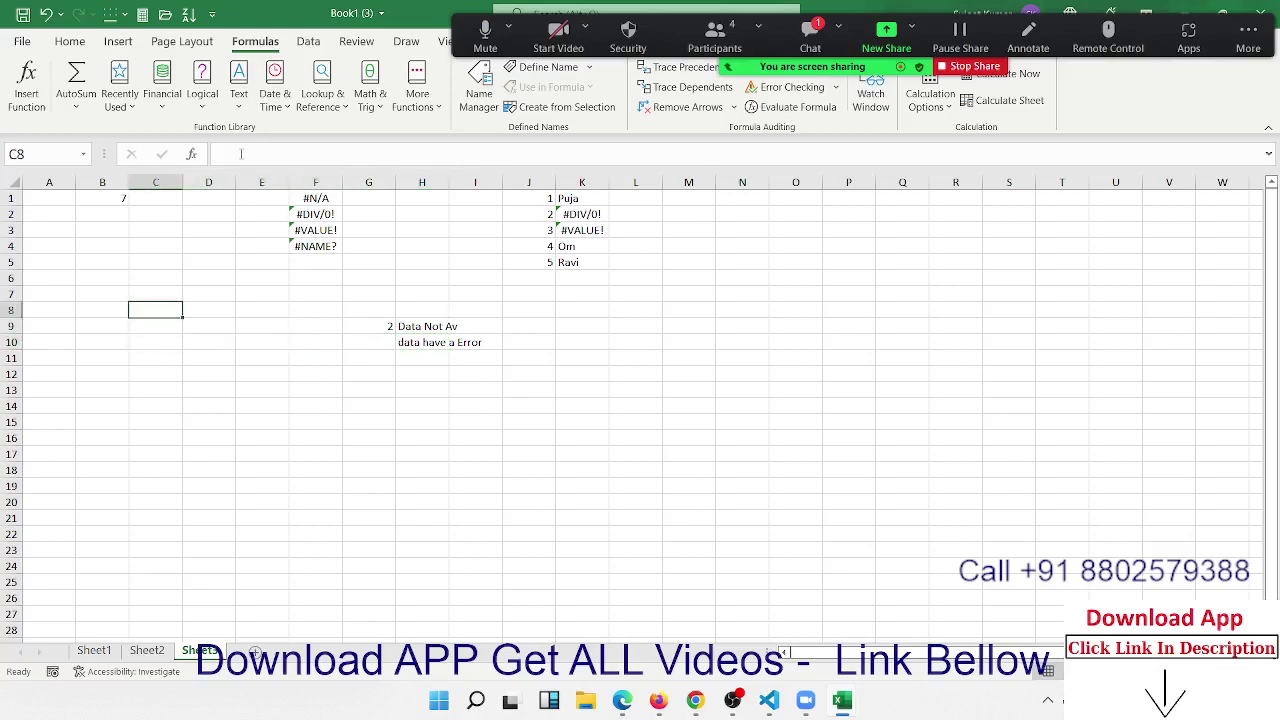
Enter =INFO("RELEASE") in C8 so it returns version 16.0
text(=i)
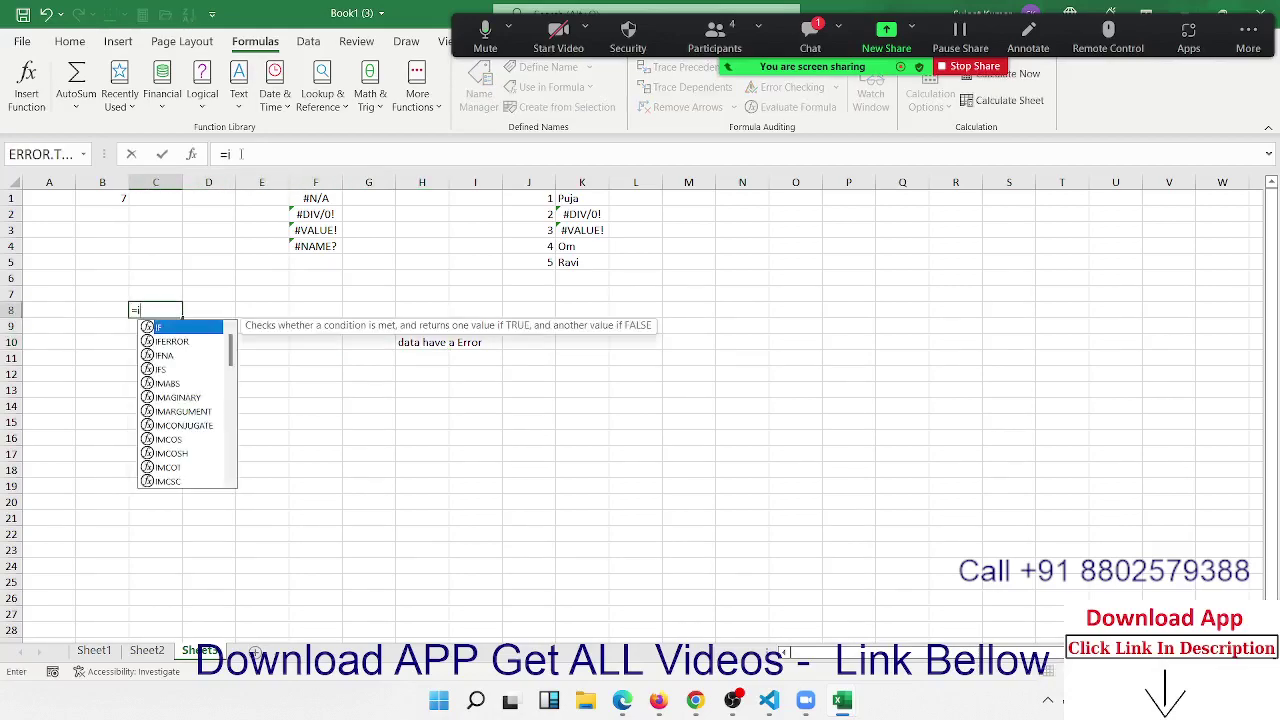
text(nf)
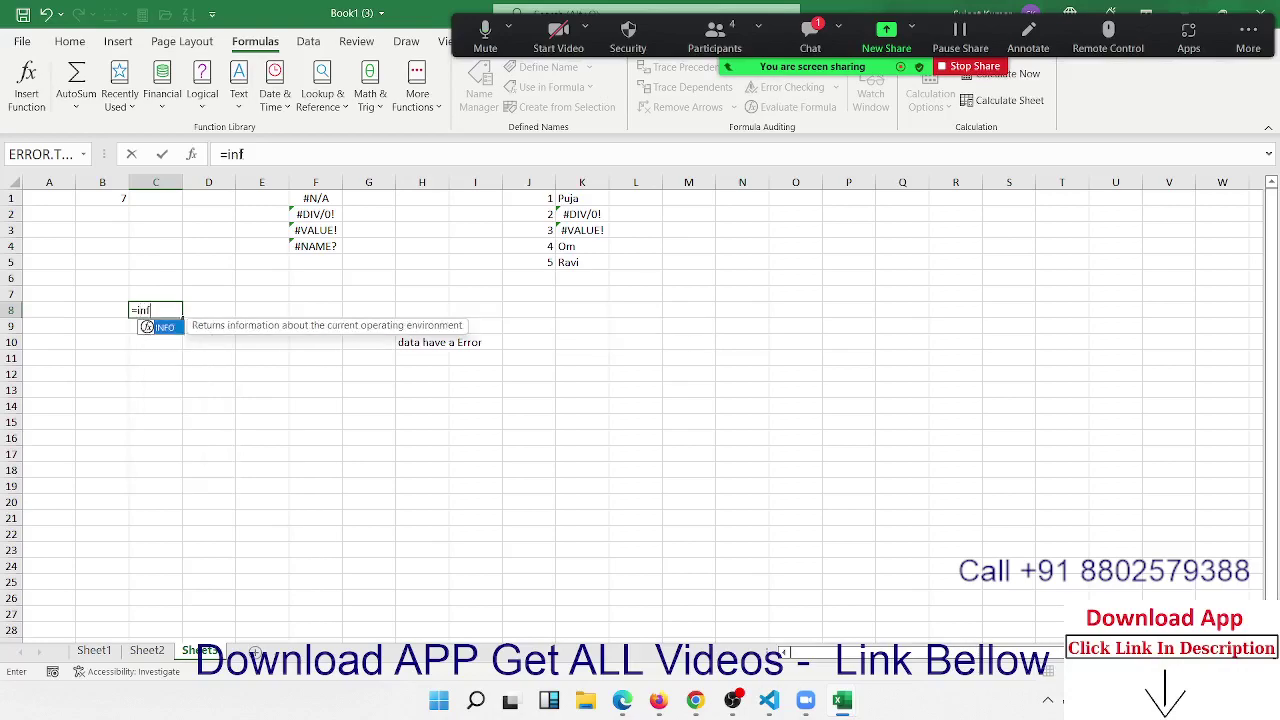
key(Tab)
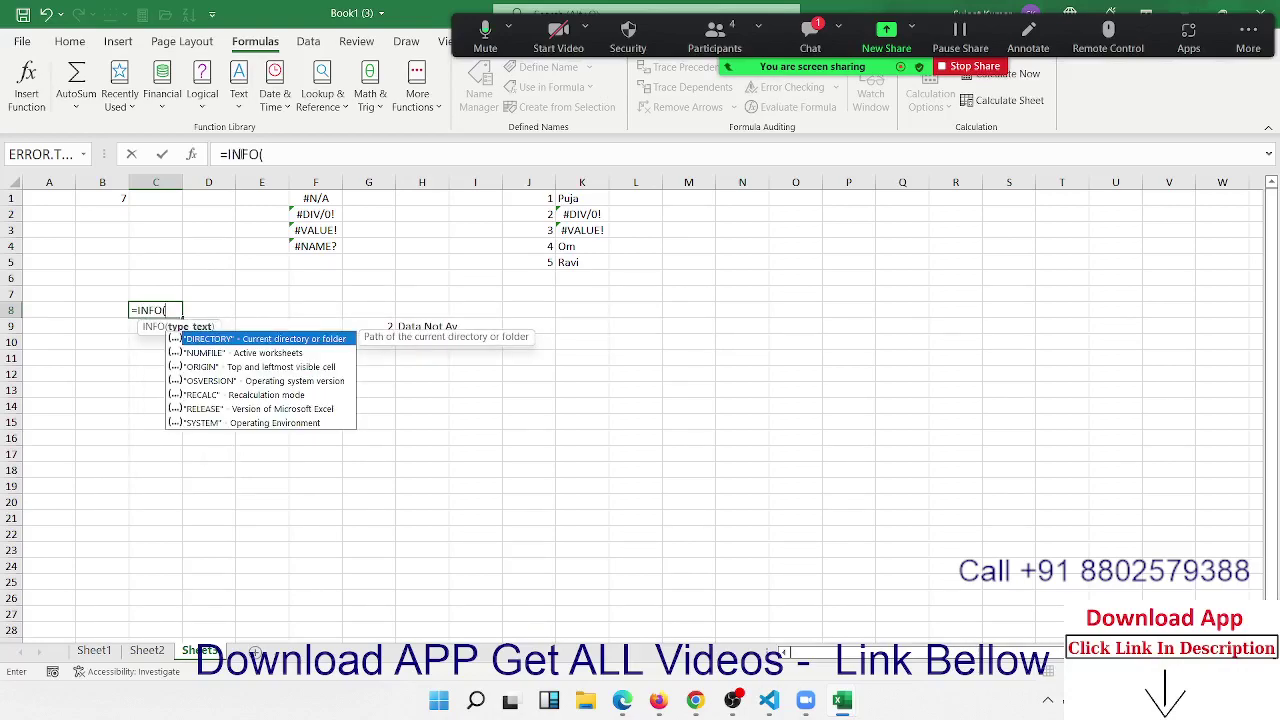
key(Down)
key(Down)
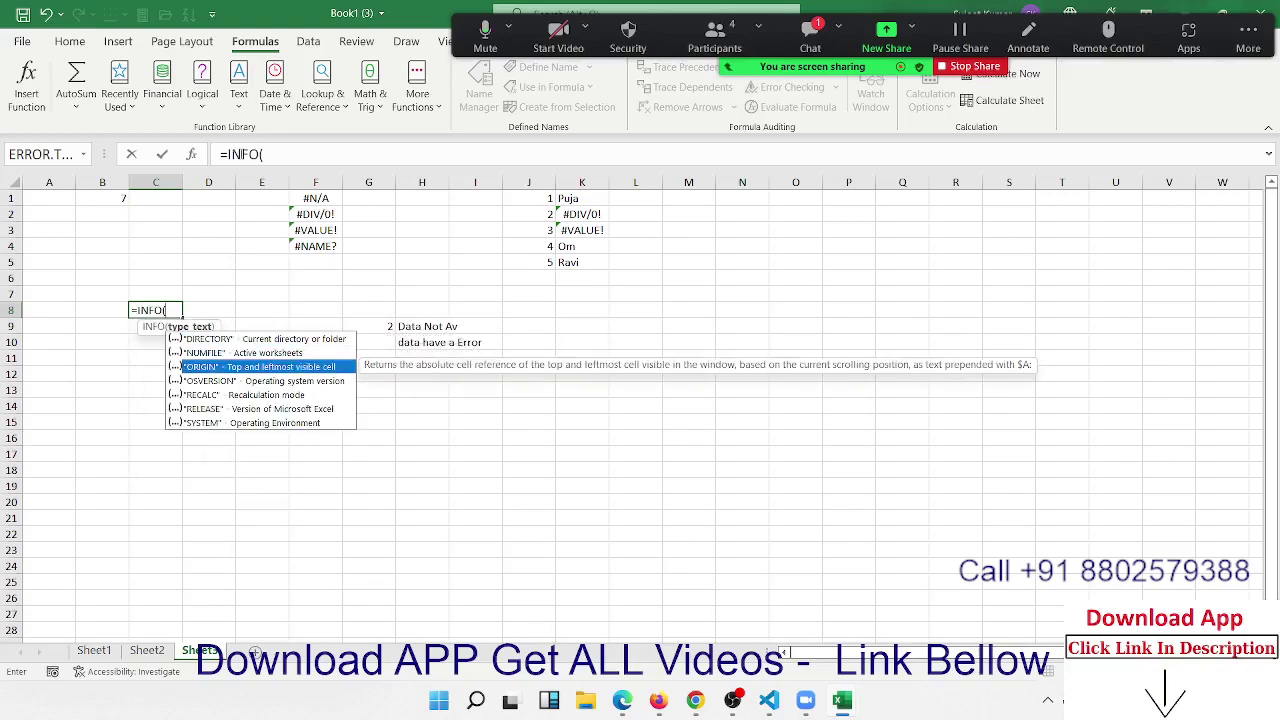
key(Down)
key(Down)
key(Down)
key(Tab)
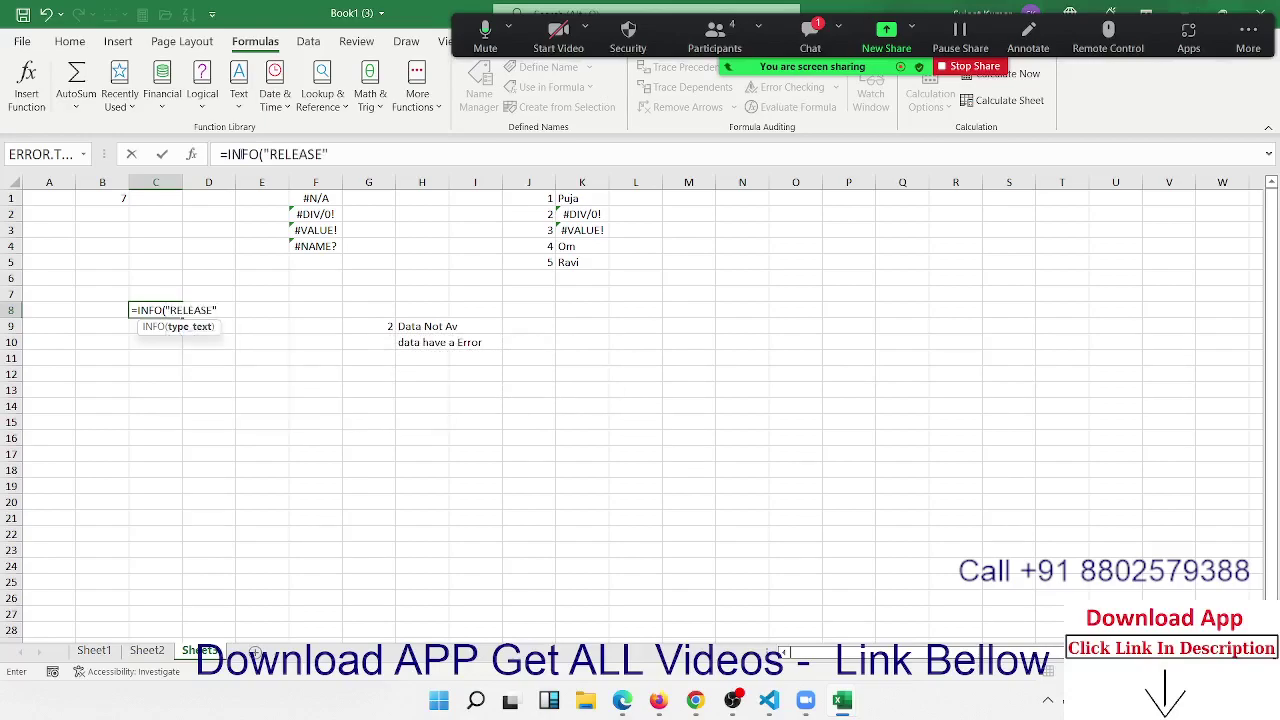
key(Return)
click(155, 310)
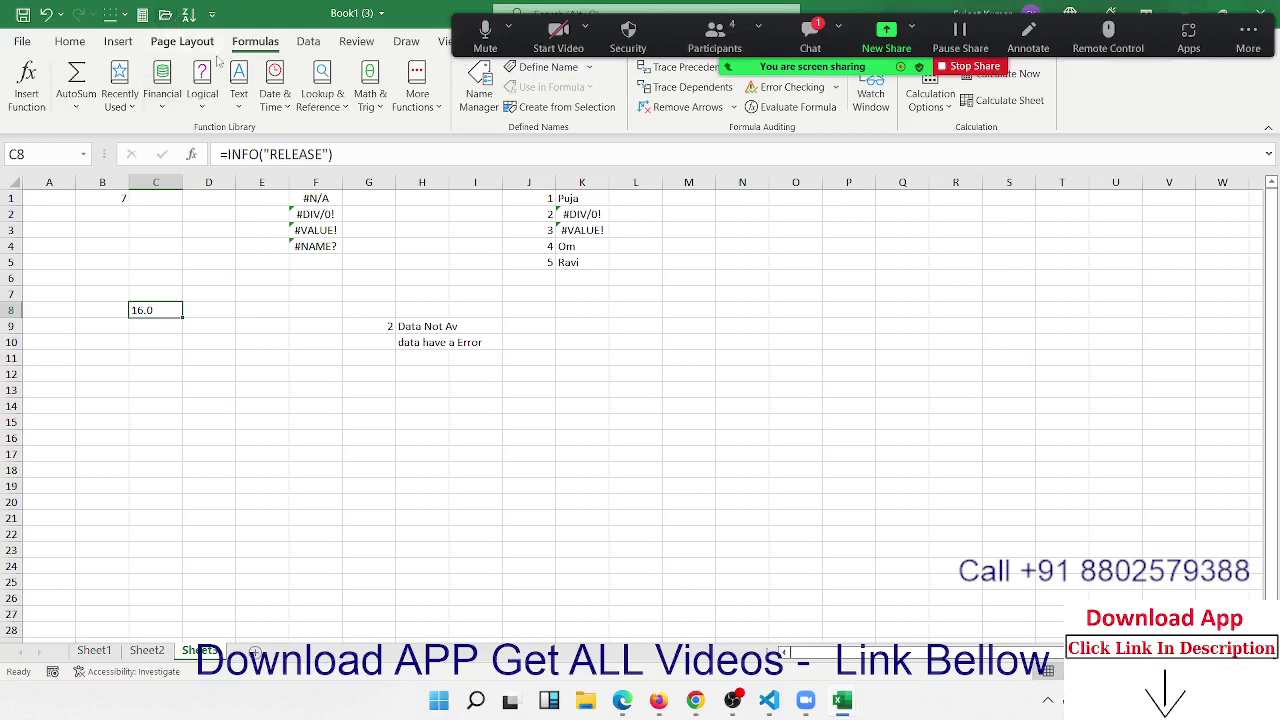
Browse the More Functions category list, then close it
click(411, 97)
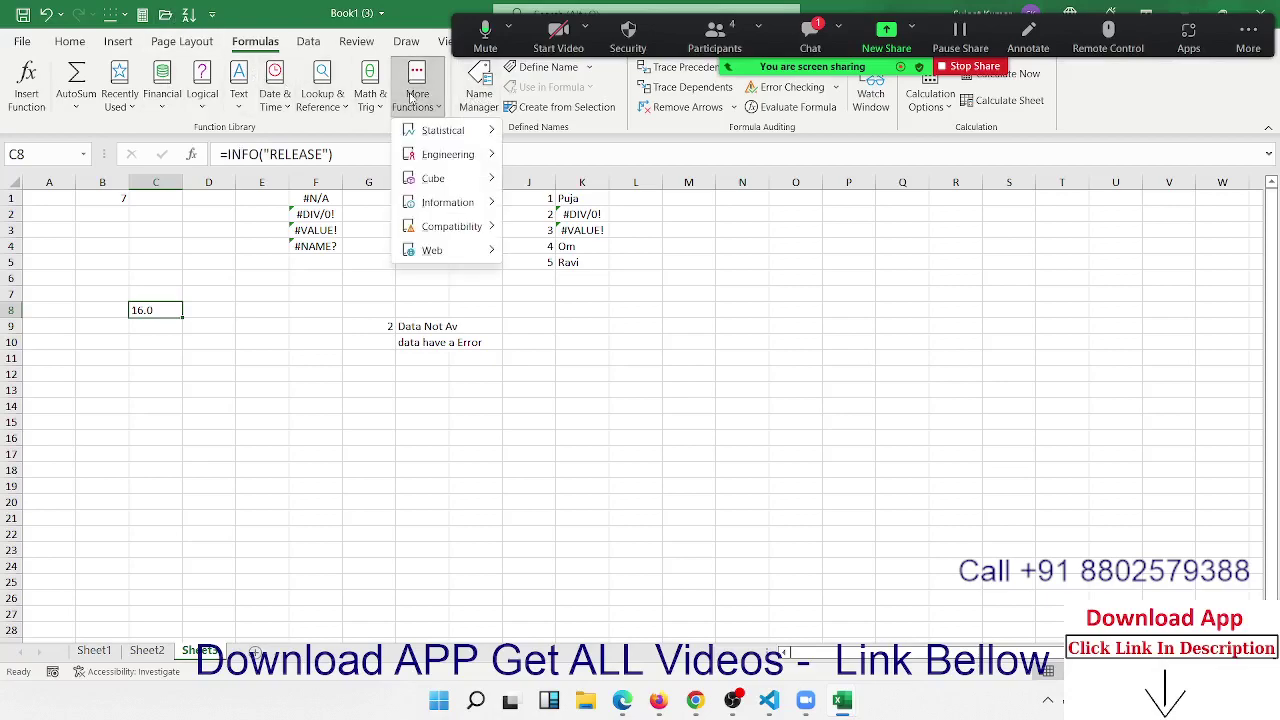
mouse_move(440, 131)
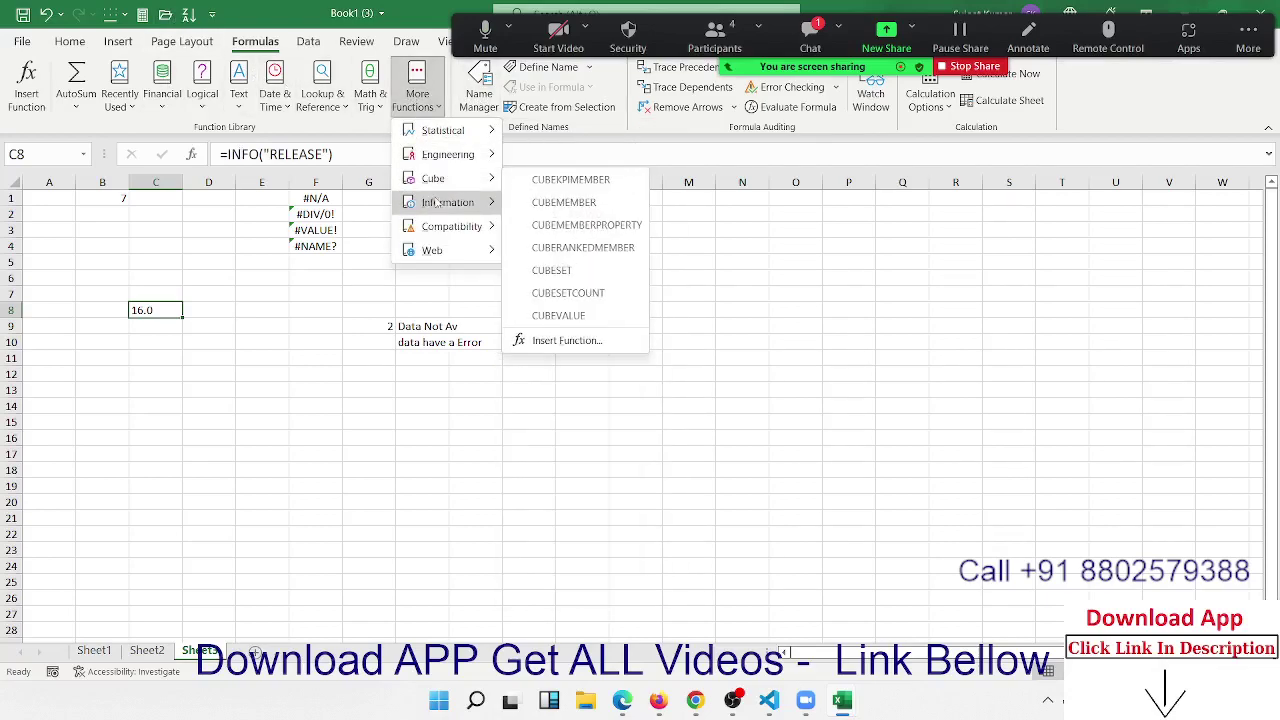
mouse_move(436, 205)
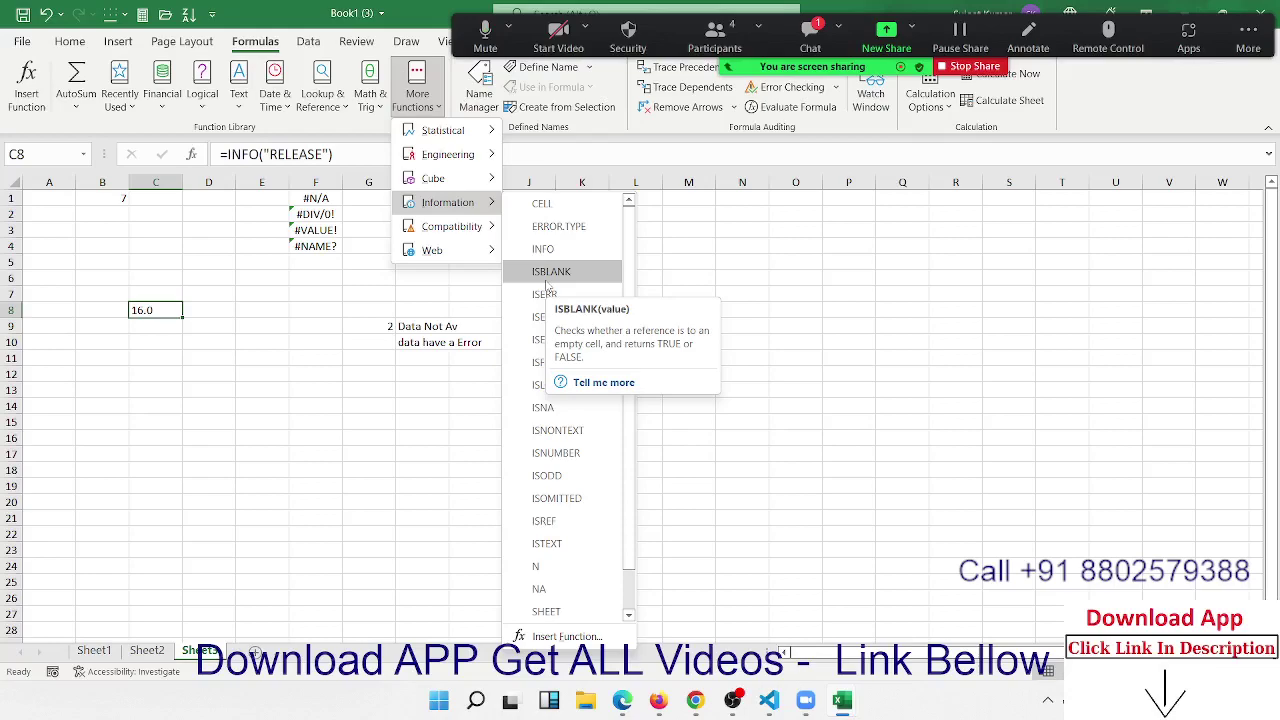
click(770, 276)
Enter the Name header in N1 and Puja in N2, then fill names down to N6
click(757, 200)
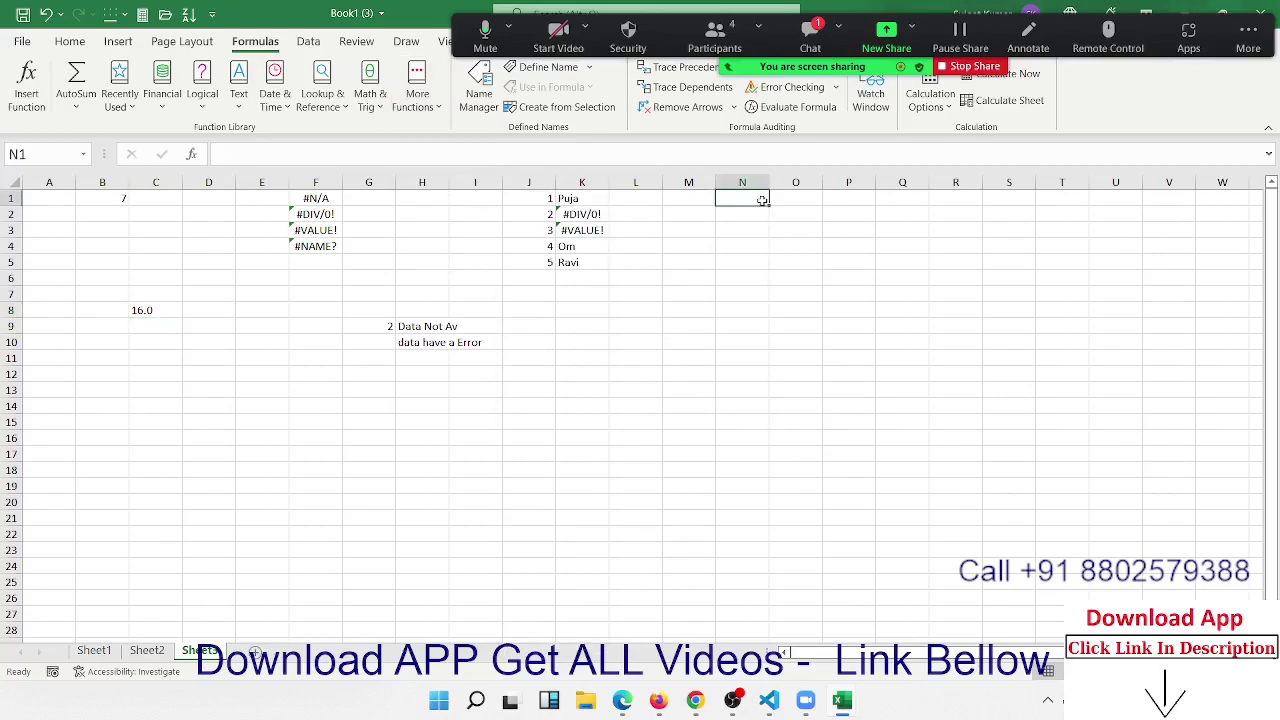
text(NA)
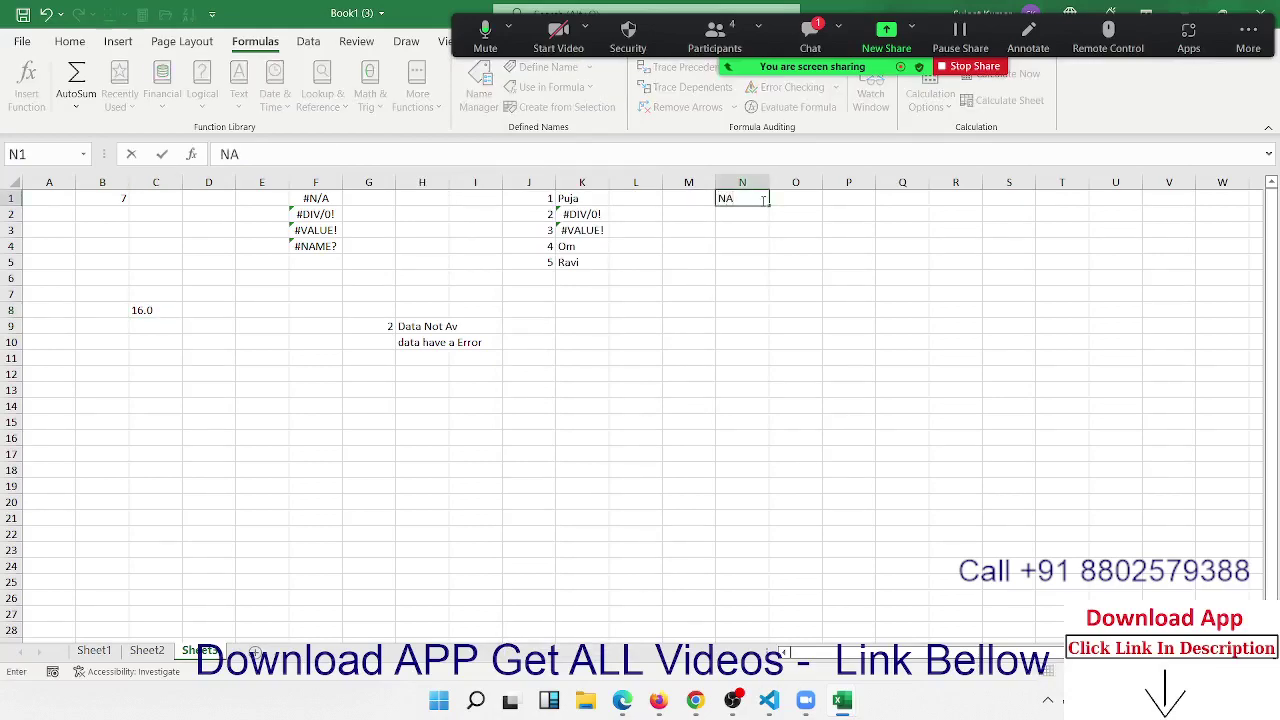
text(me)
key(Return)
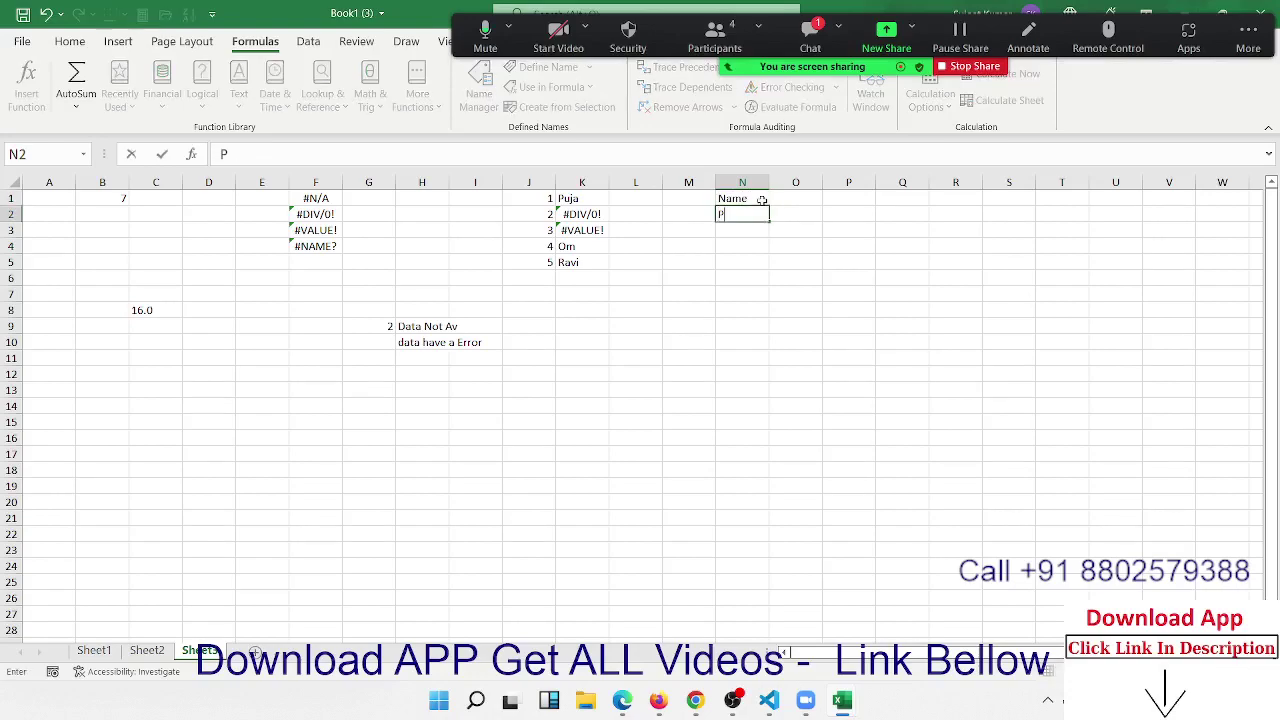
text(Puja)
click(806, 212)
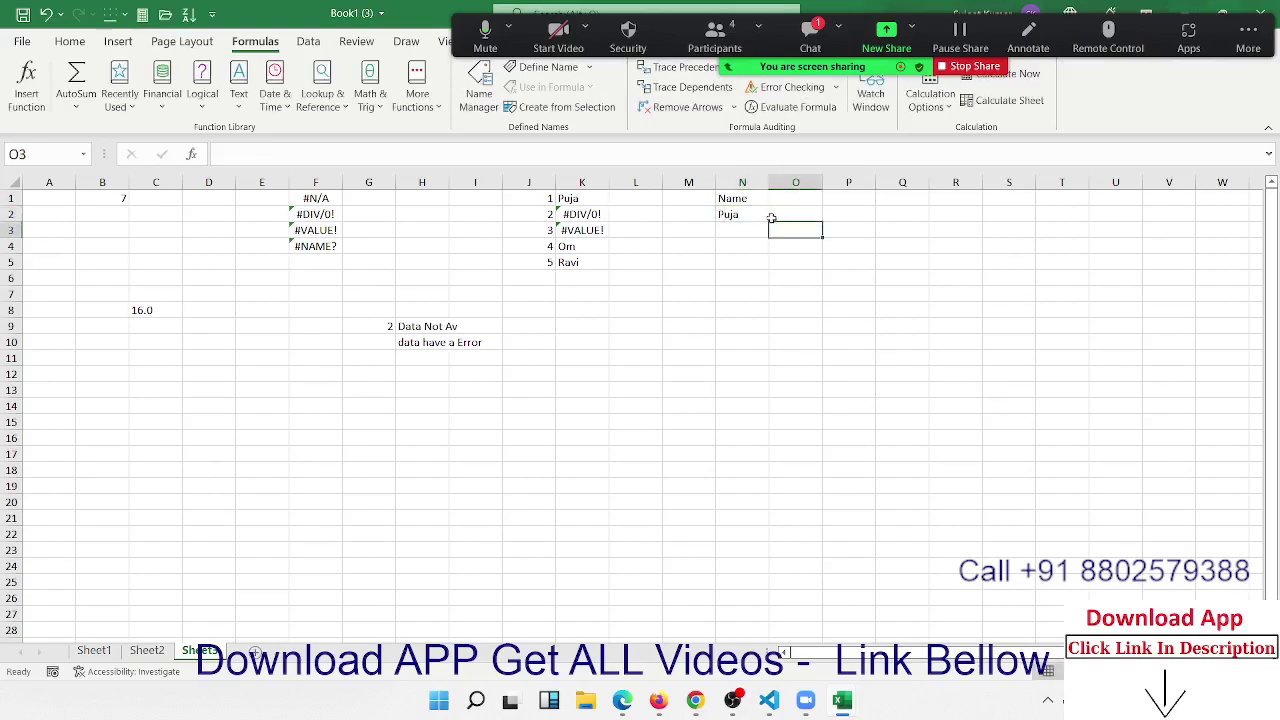
click(755, 214)
drag(768, 221, 768, 288)
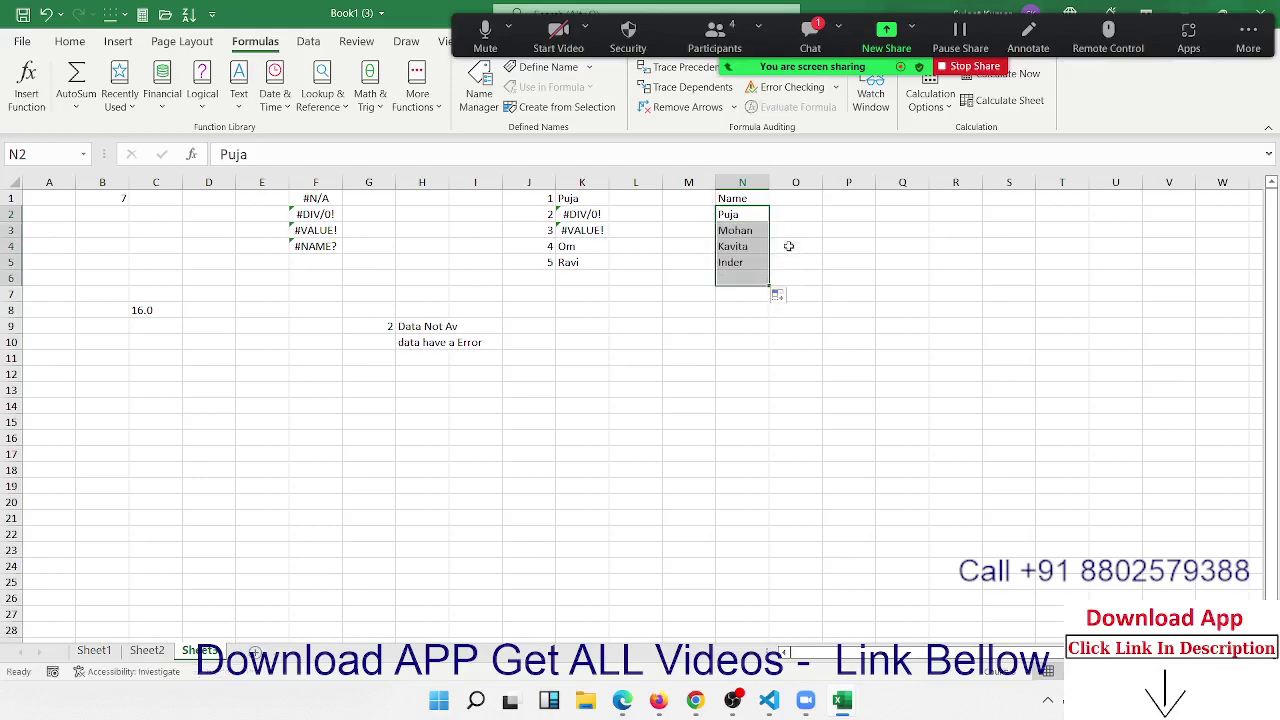
Add the Sales header in O1 with values 85, 36, 0 and 36 below it
click(802, 197)
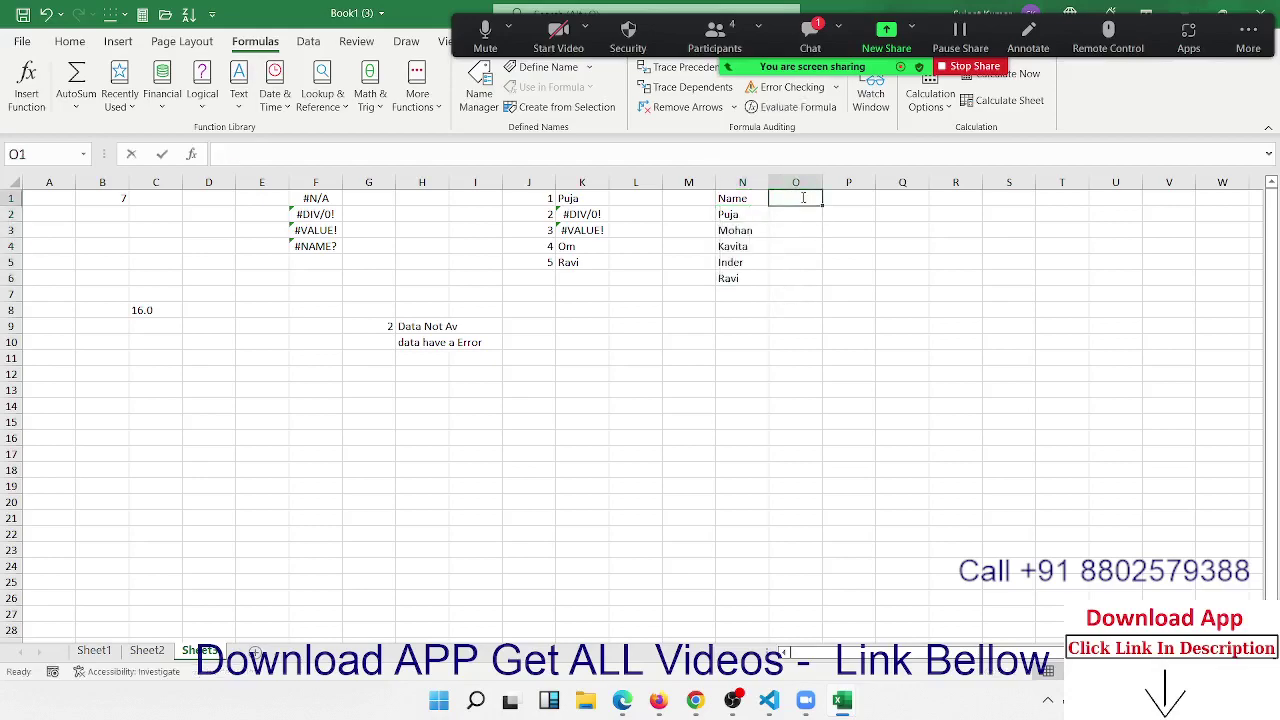
text(SAles)
key(Return)
text(85)
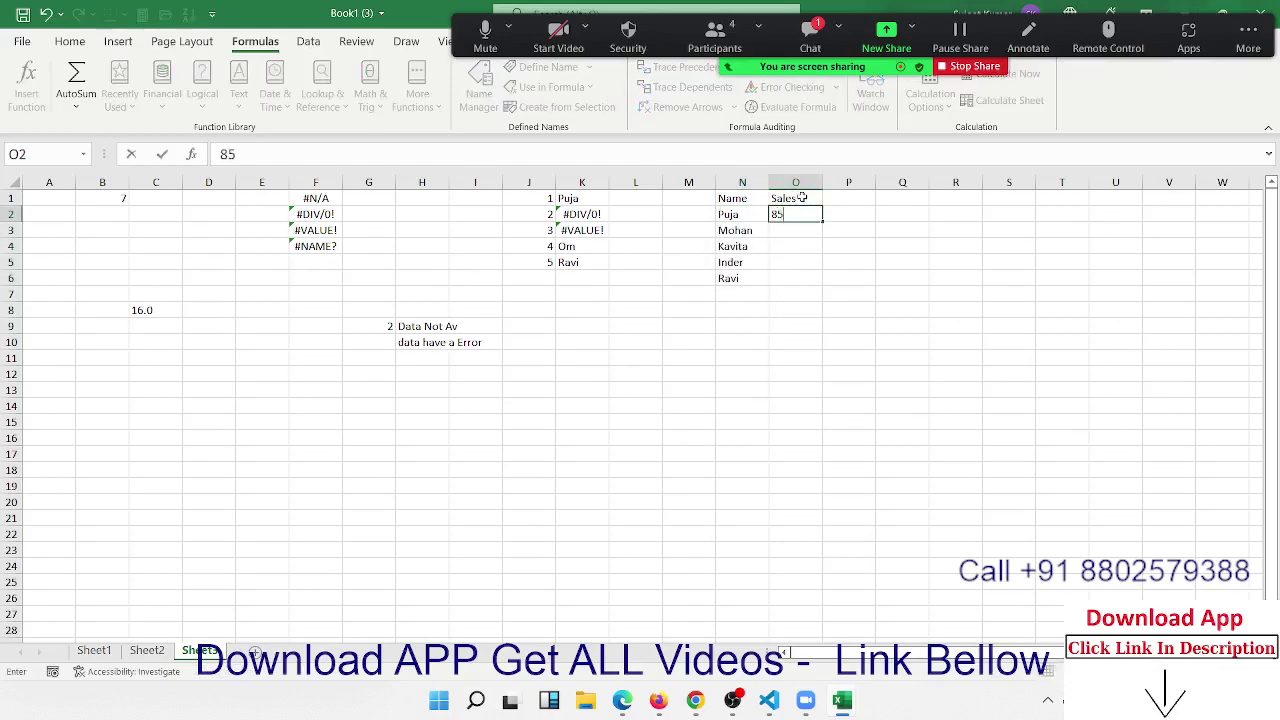
key(Return)
text(36)
key(Return)
text(0)
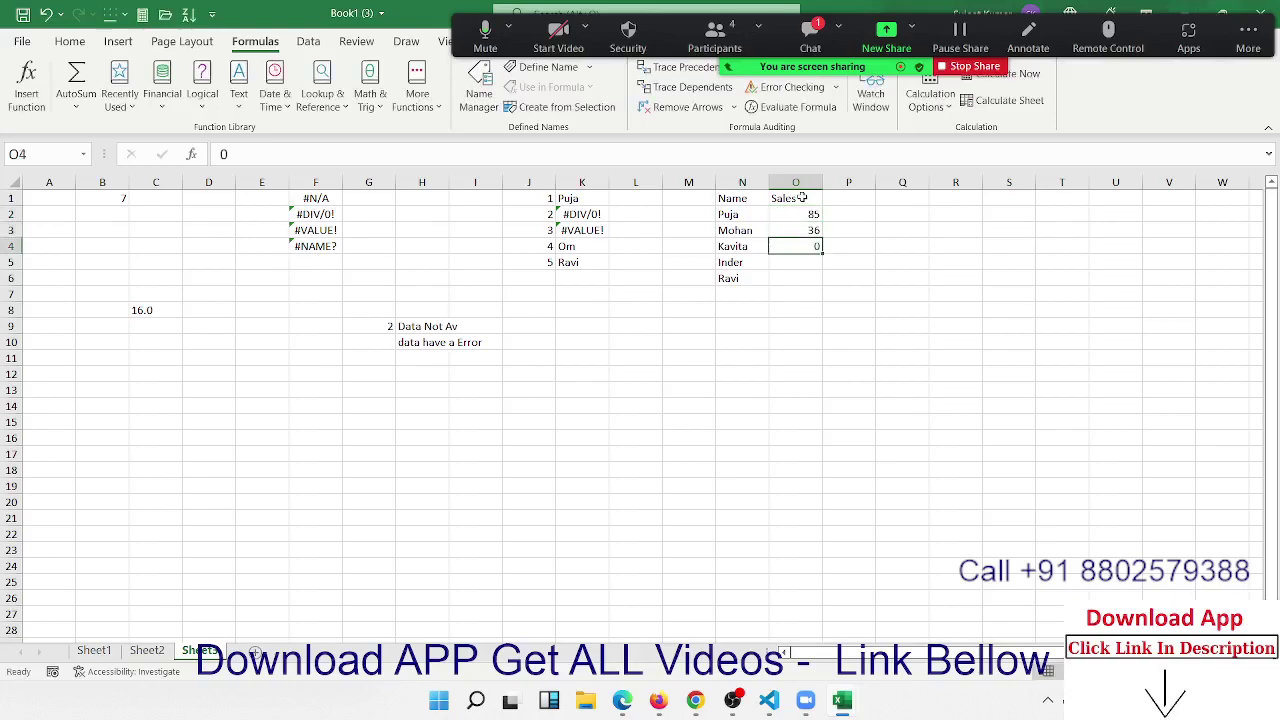
key(Return)
text(36)
key(Return)
Select the whole Name and Sales table N1:O6
key(Down)
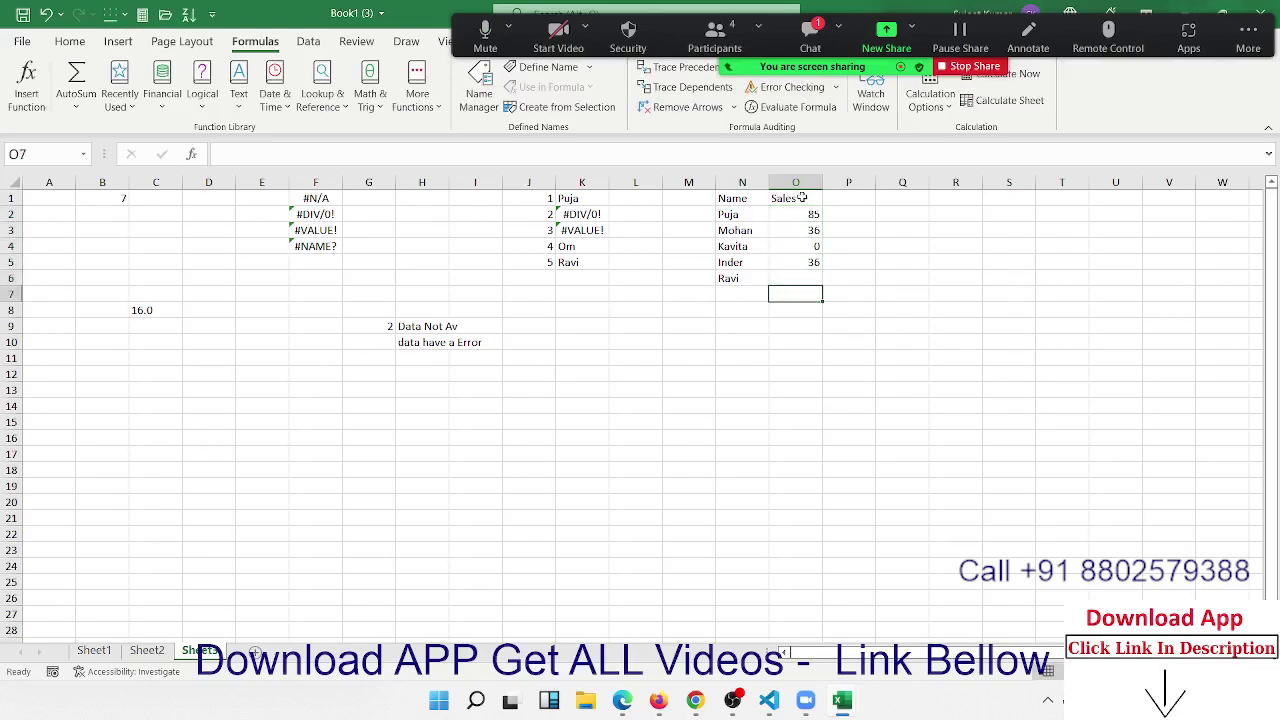
key(Down)
key(Left)
key(Up)
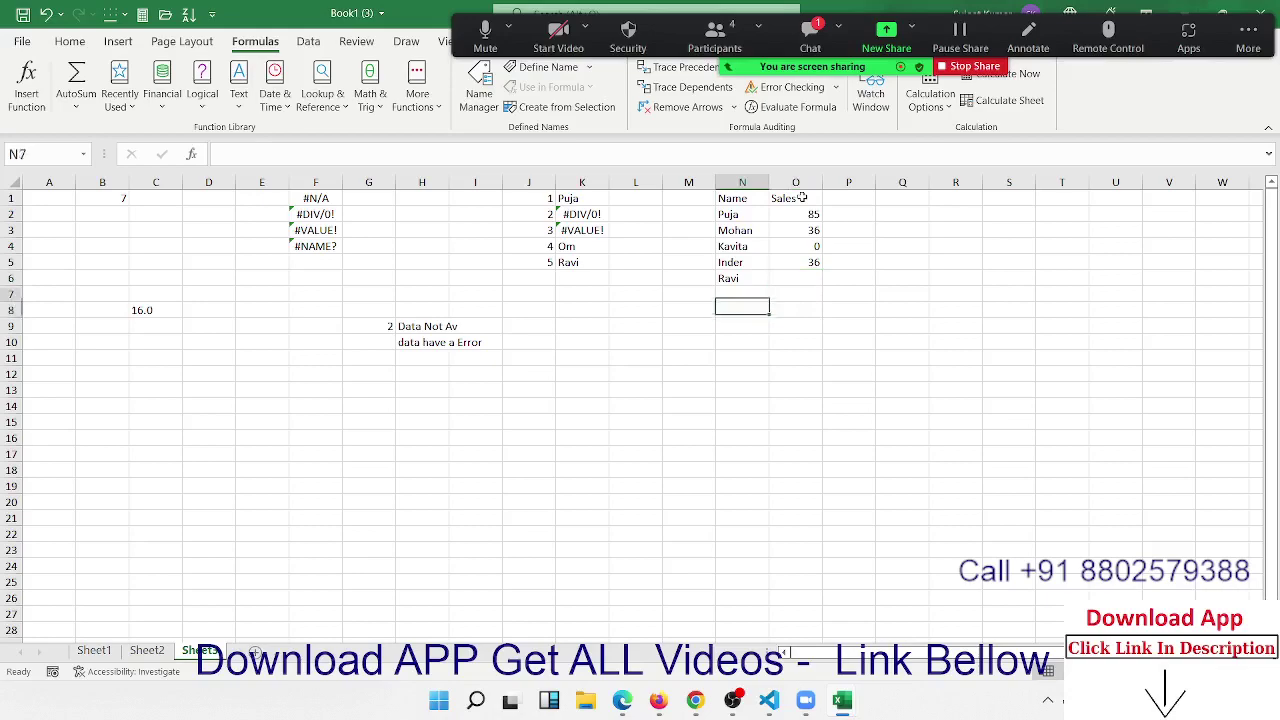
key(Up)
key(shift+Right)
key(shift+Up)
key(shift+Up)
key(shift+Up)
key(shift+Up)
key(shift+Up)
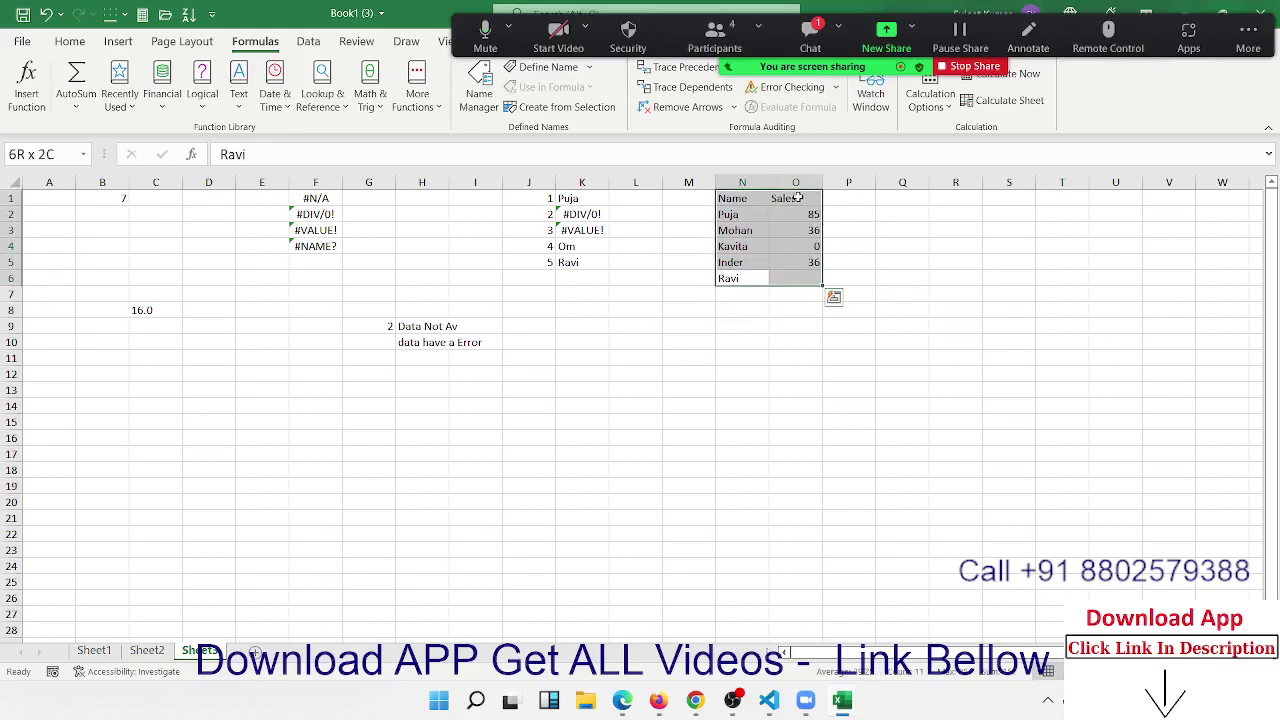
Apply All Borders to the N1:O6 table from the Home Borders list
click(70, 41)
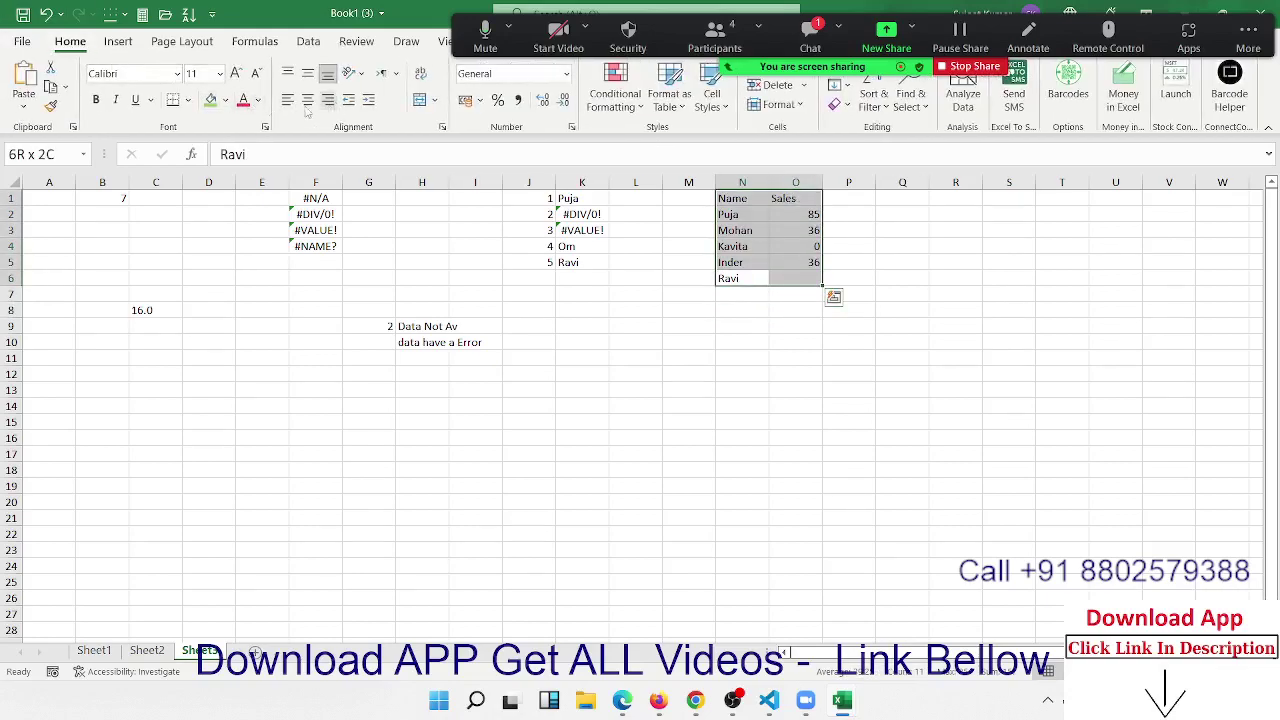
click(187, 100)
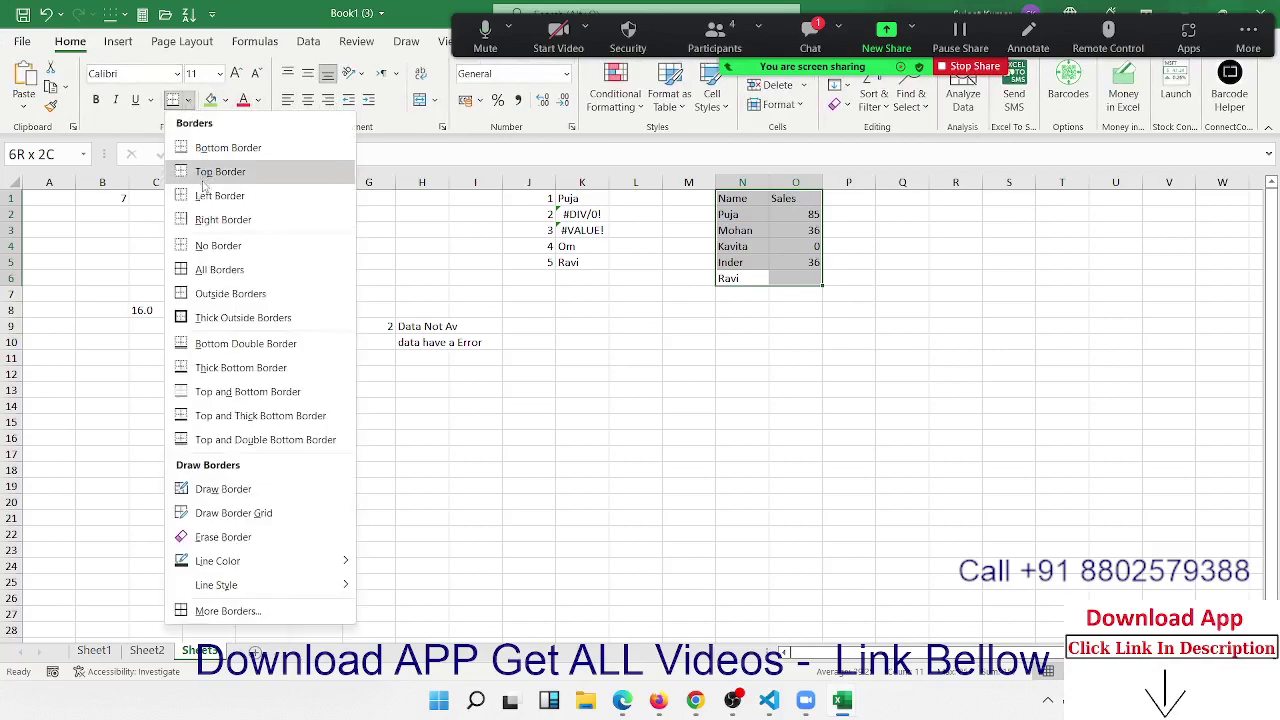
click(219, 269)
click(832, 344)
Point out the blank O6 and Kavita's zero sales, then select cell P2
click(787, 281)
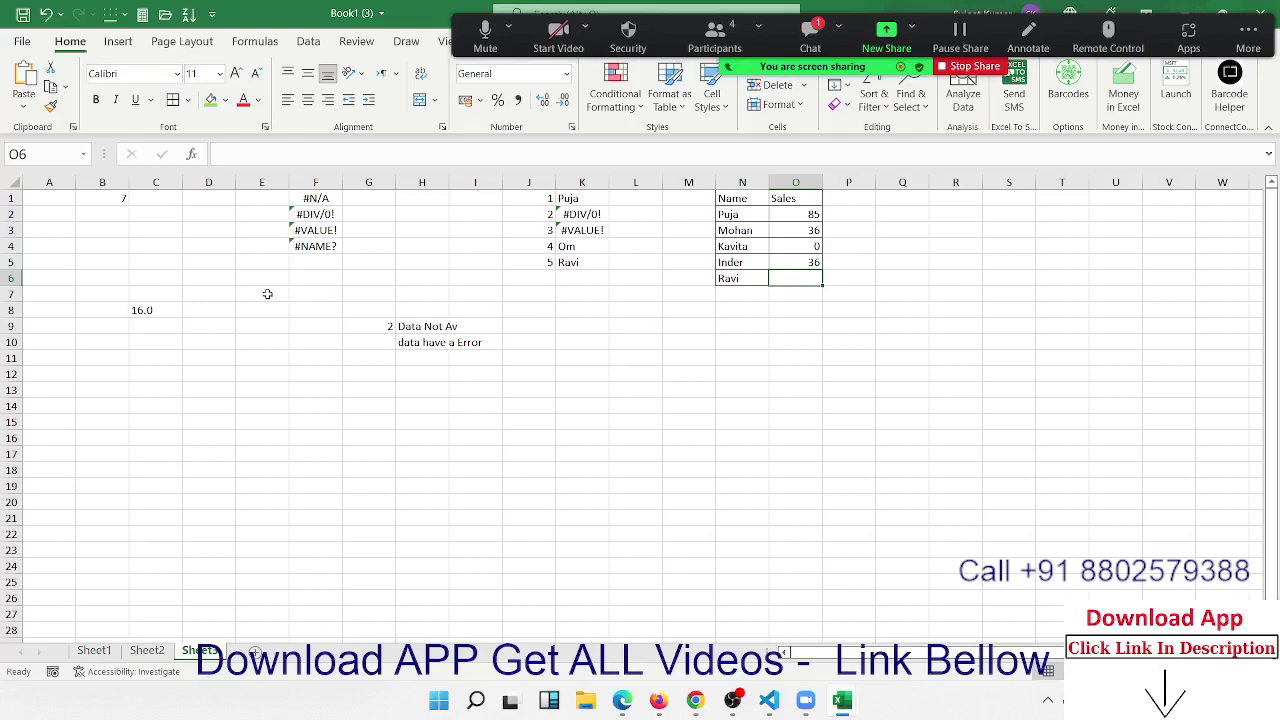
click(723, 245)
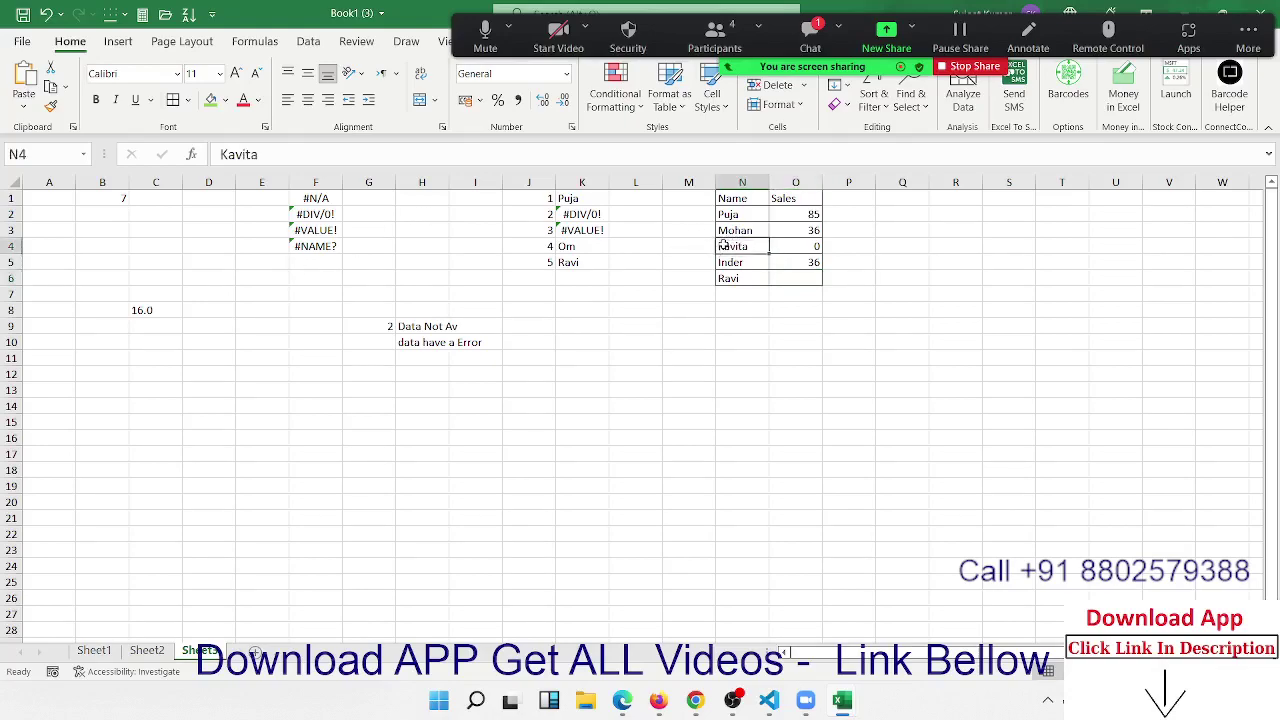
click(780, 244)
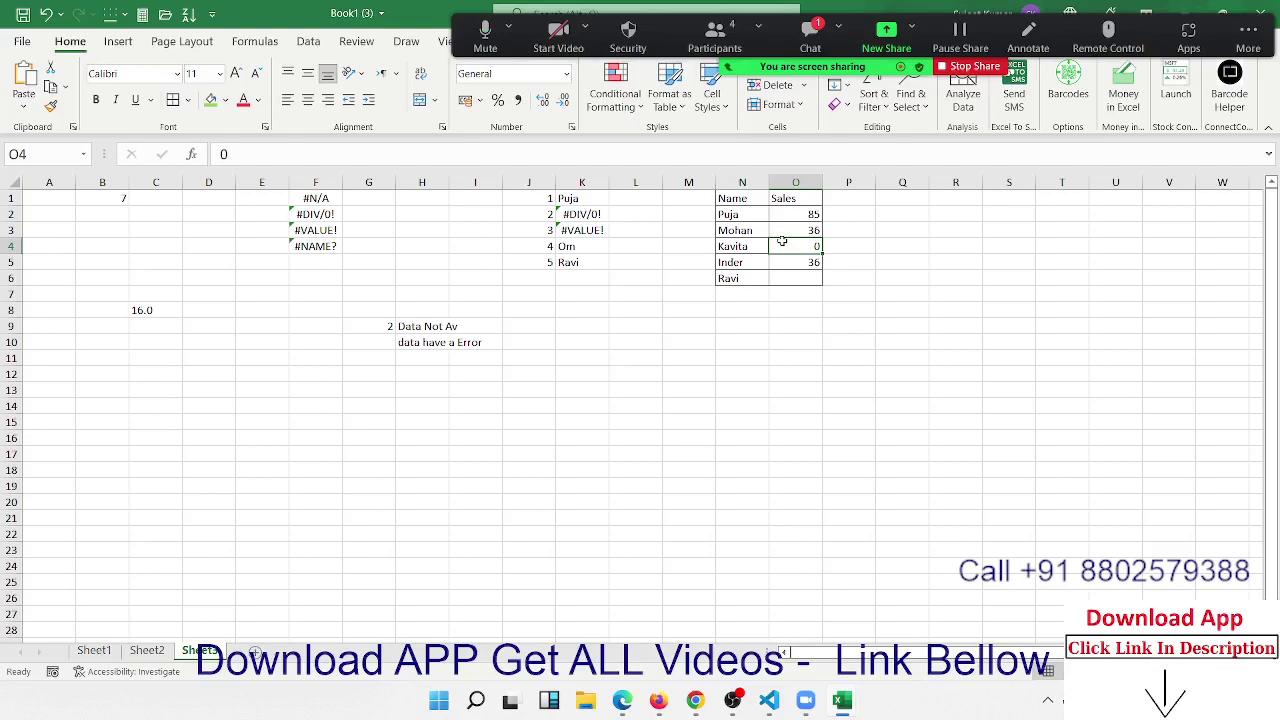
click(810, 35)
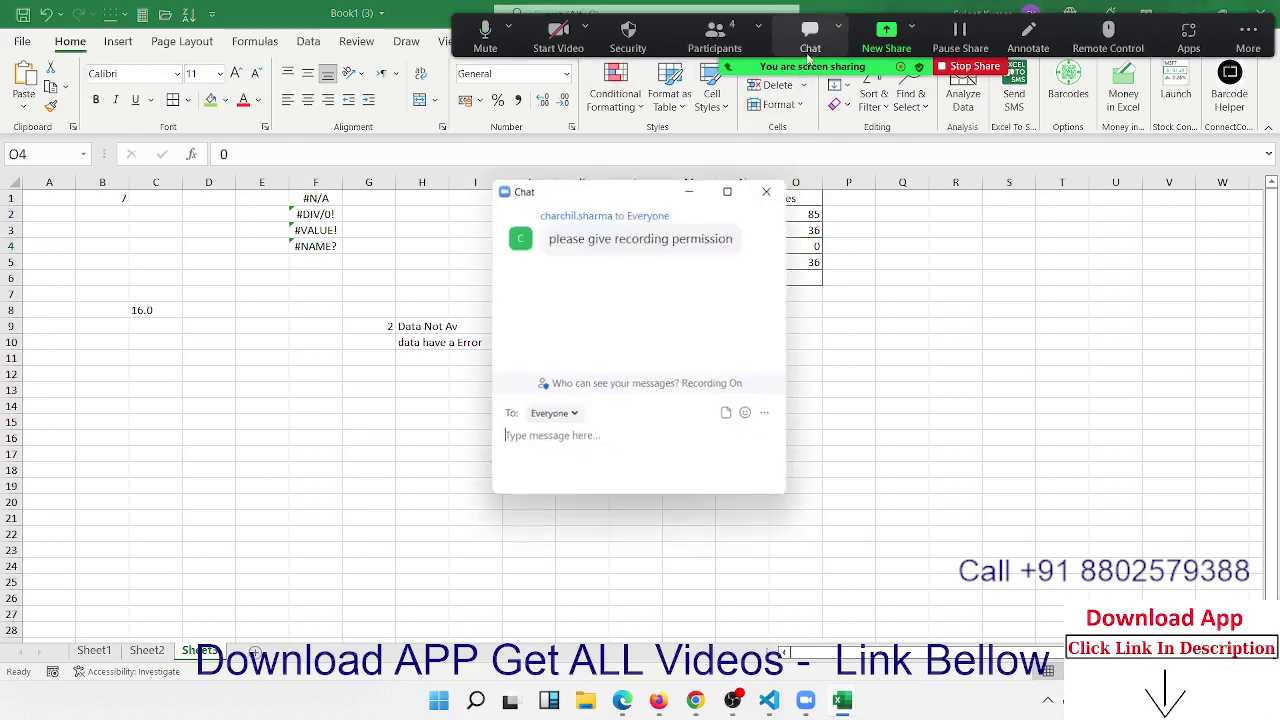
click(767, 190)
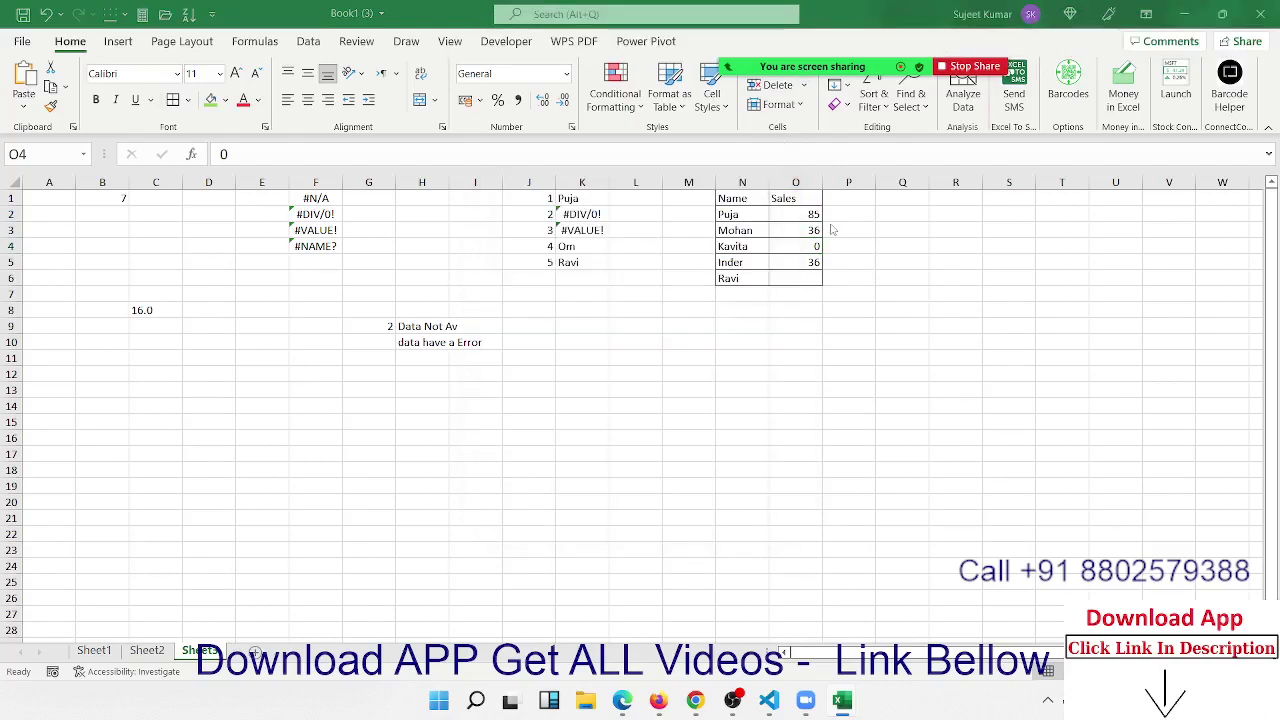
click(838, 216)
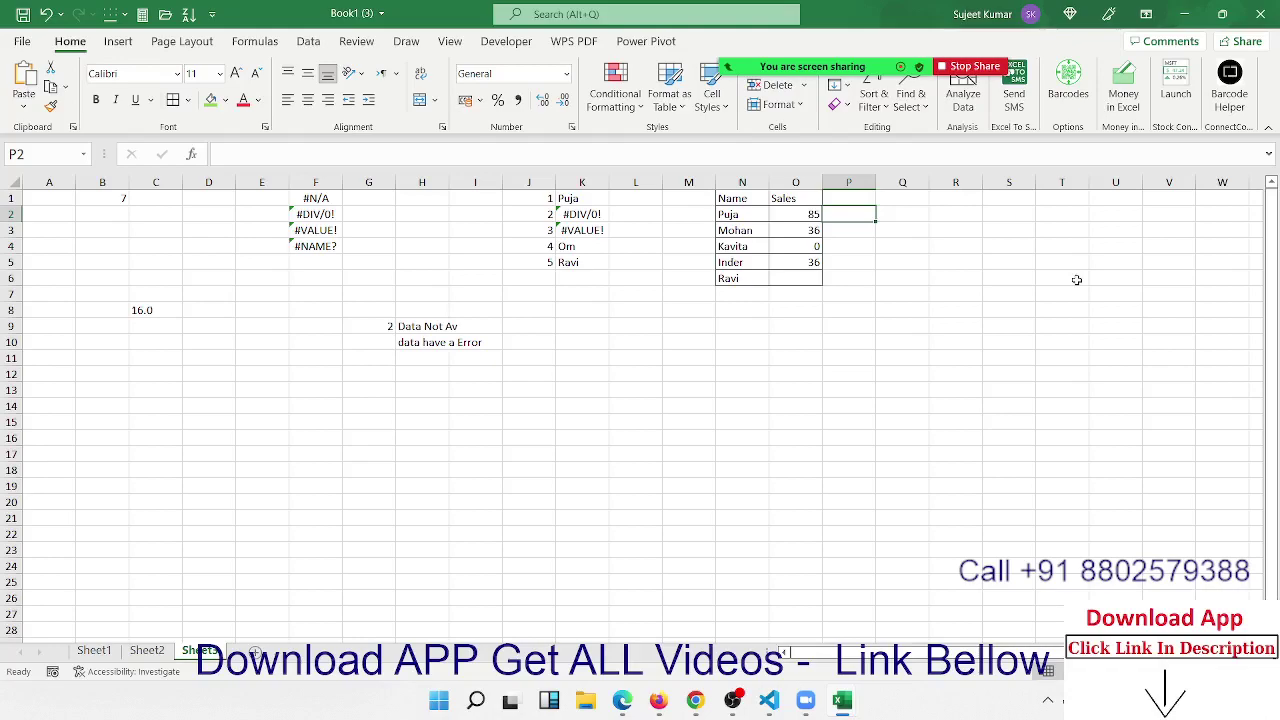
text(=IF()
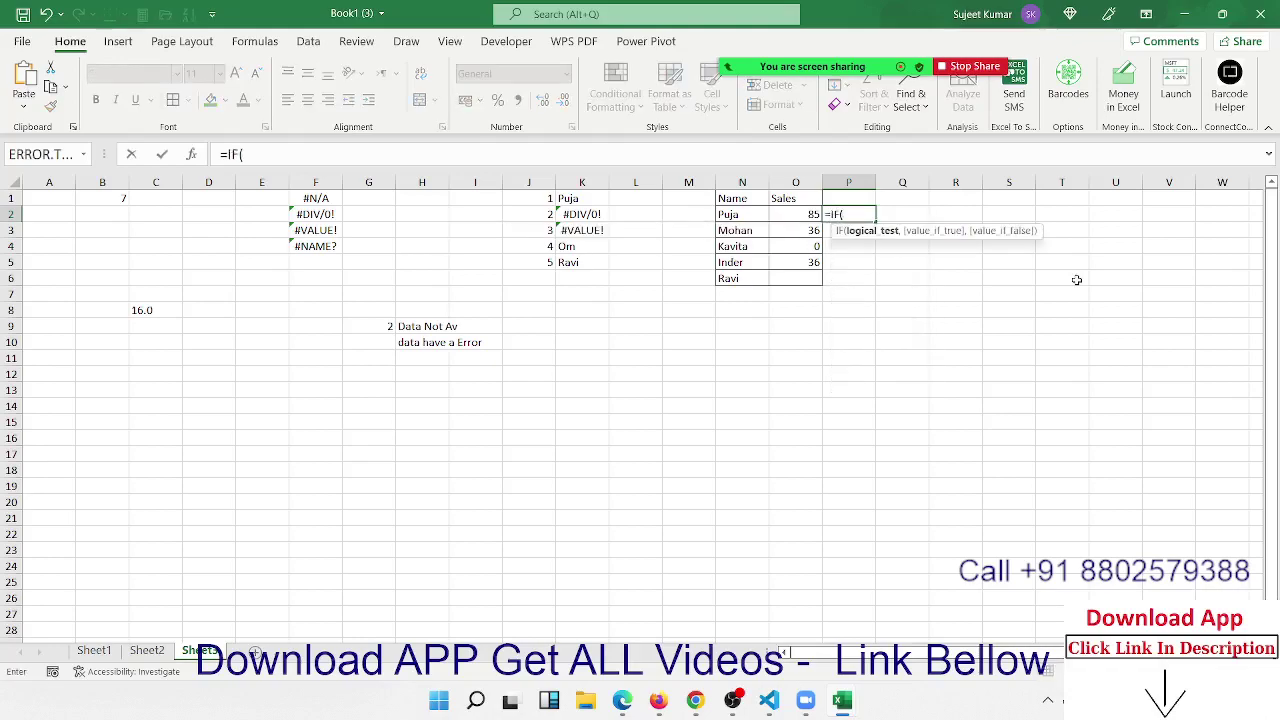
key(Left)
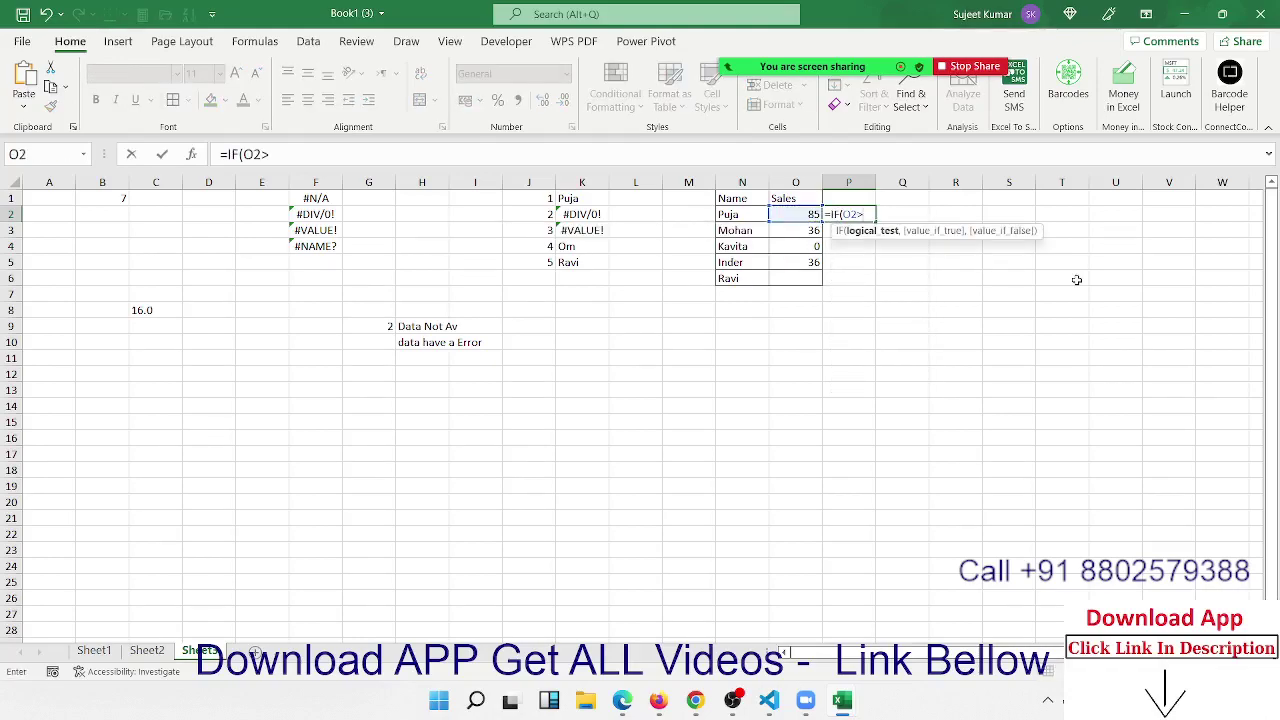
text(0,")
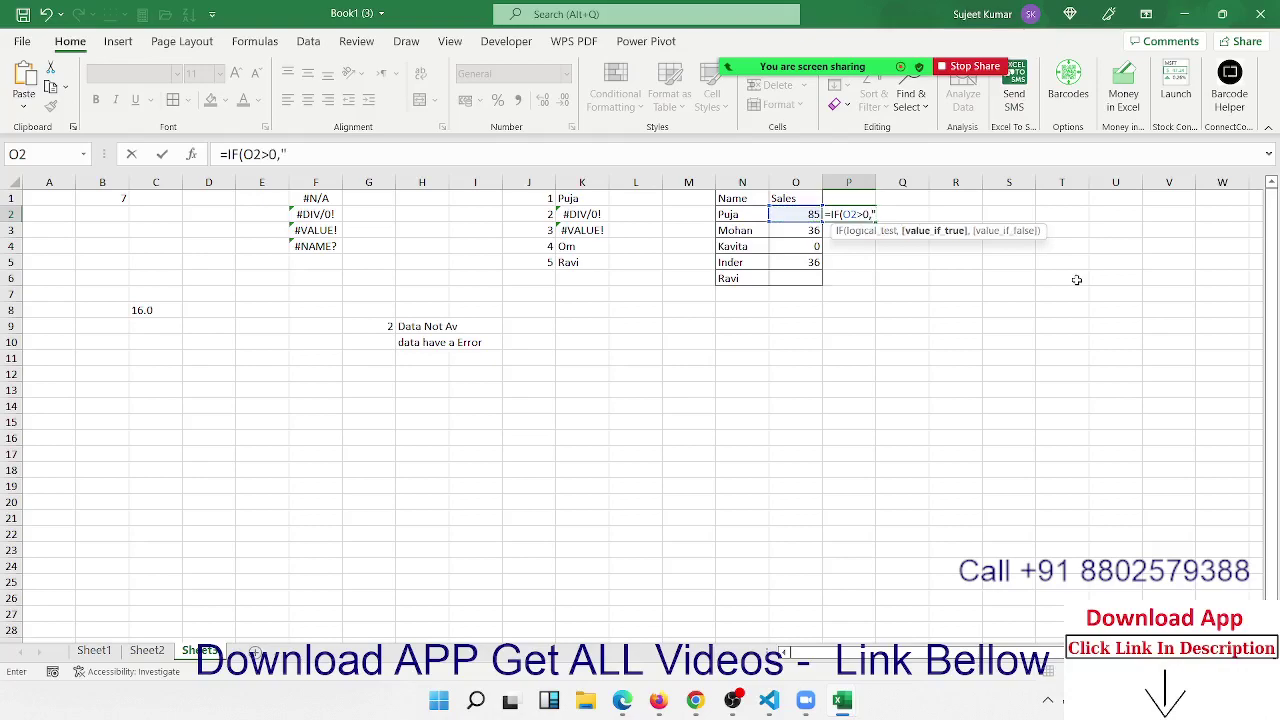
text(P","A)
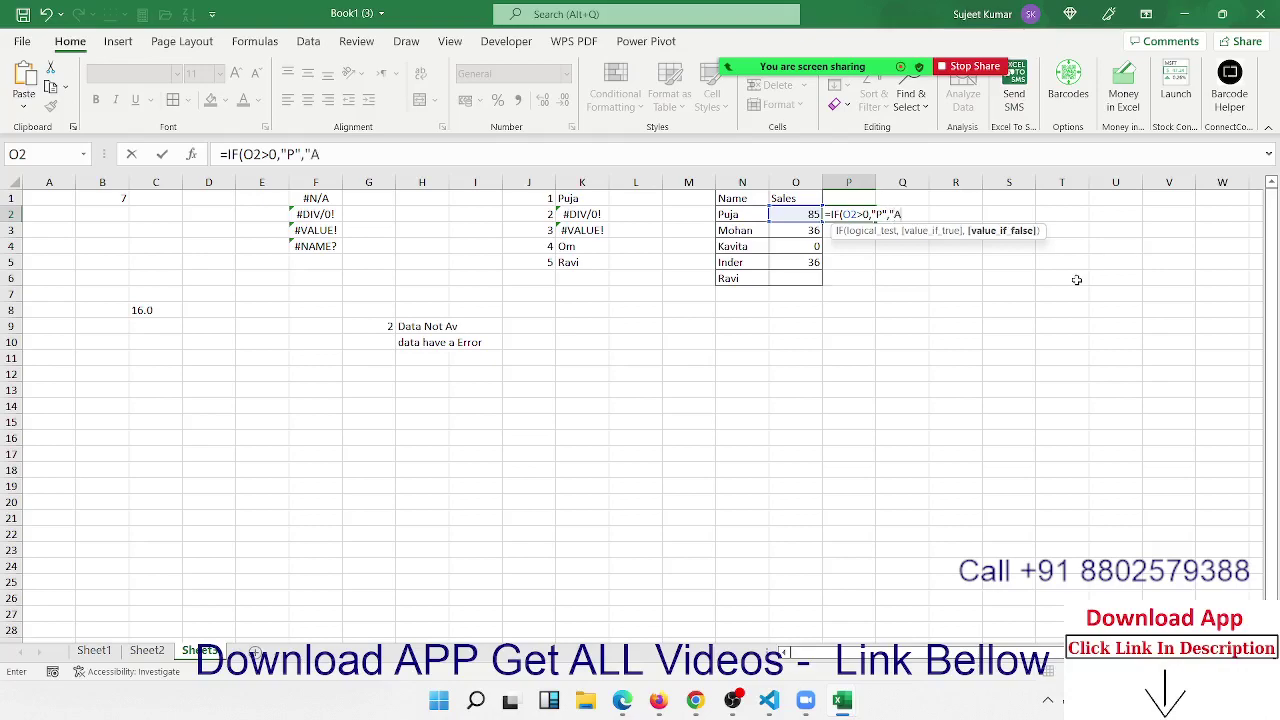
text(")
key(Return)
key(Left)
key(Down)
key(Down)
key(Right)
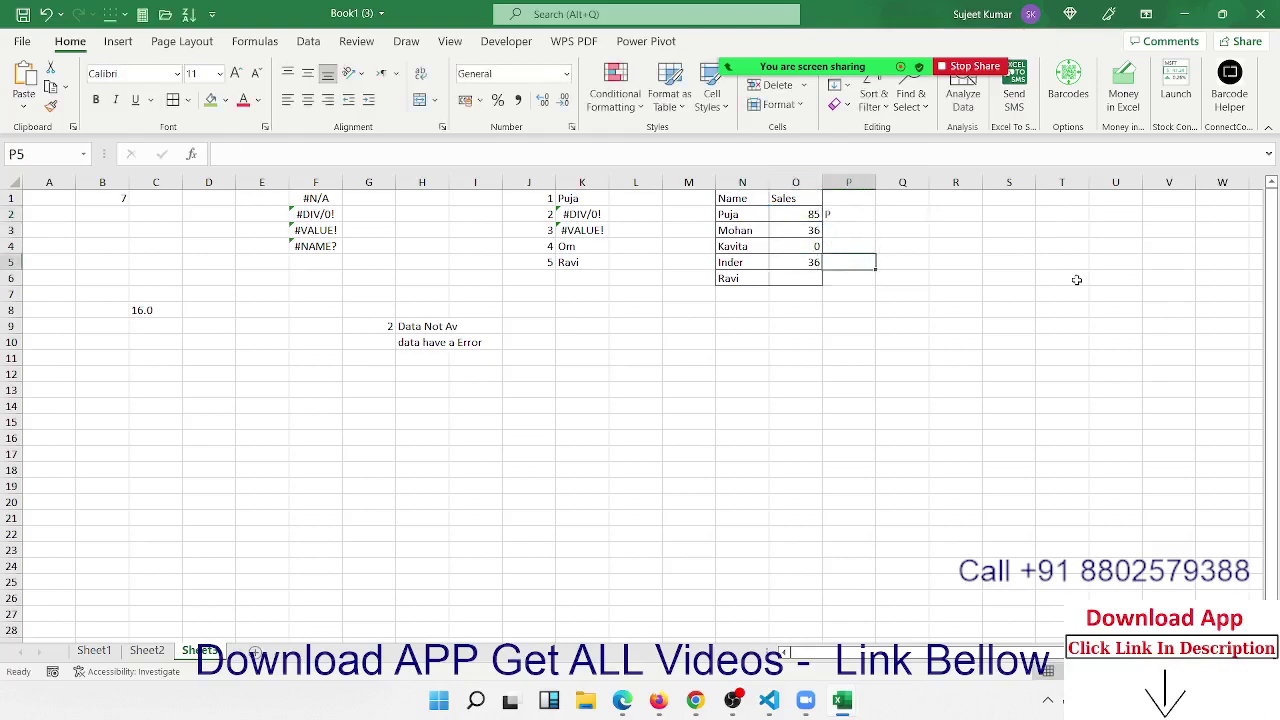
key(Down)
key(shift+Up)
key(shift+Up)
key(shift+Up)
key(ctrl+d)
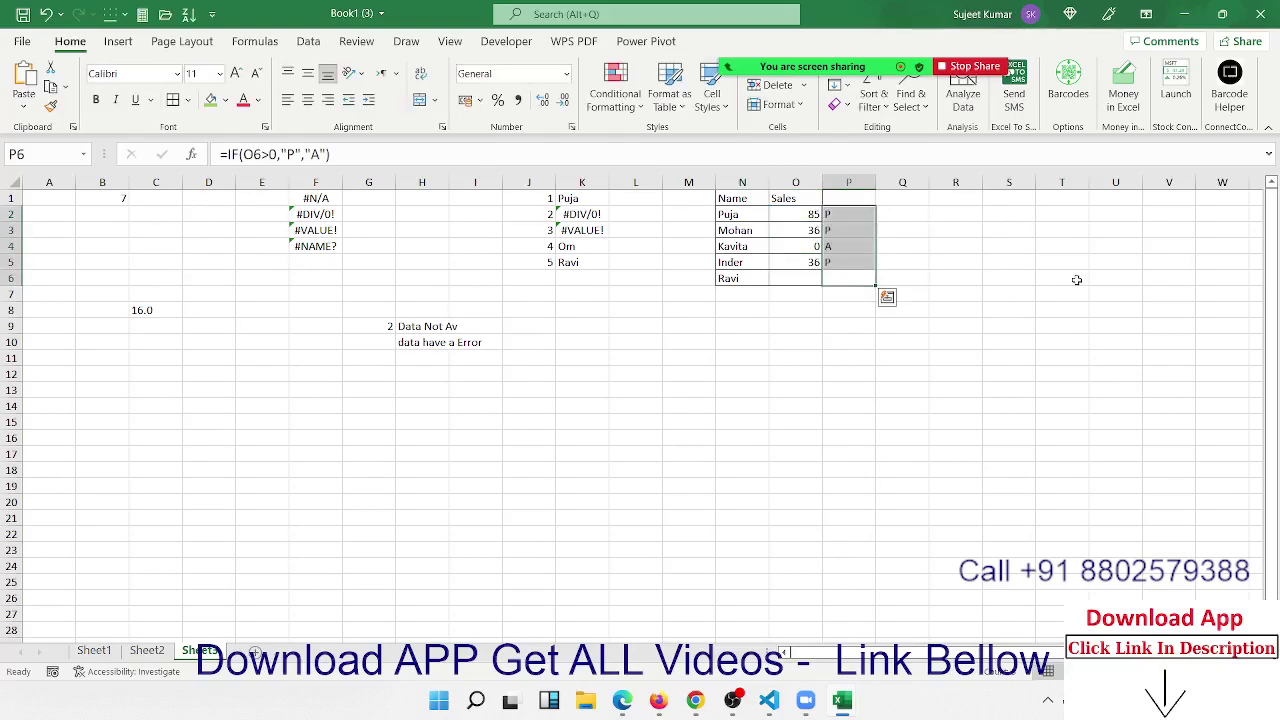
key(Up)
key(Up)
key(shift+Left)
key(shift+Left)
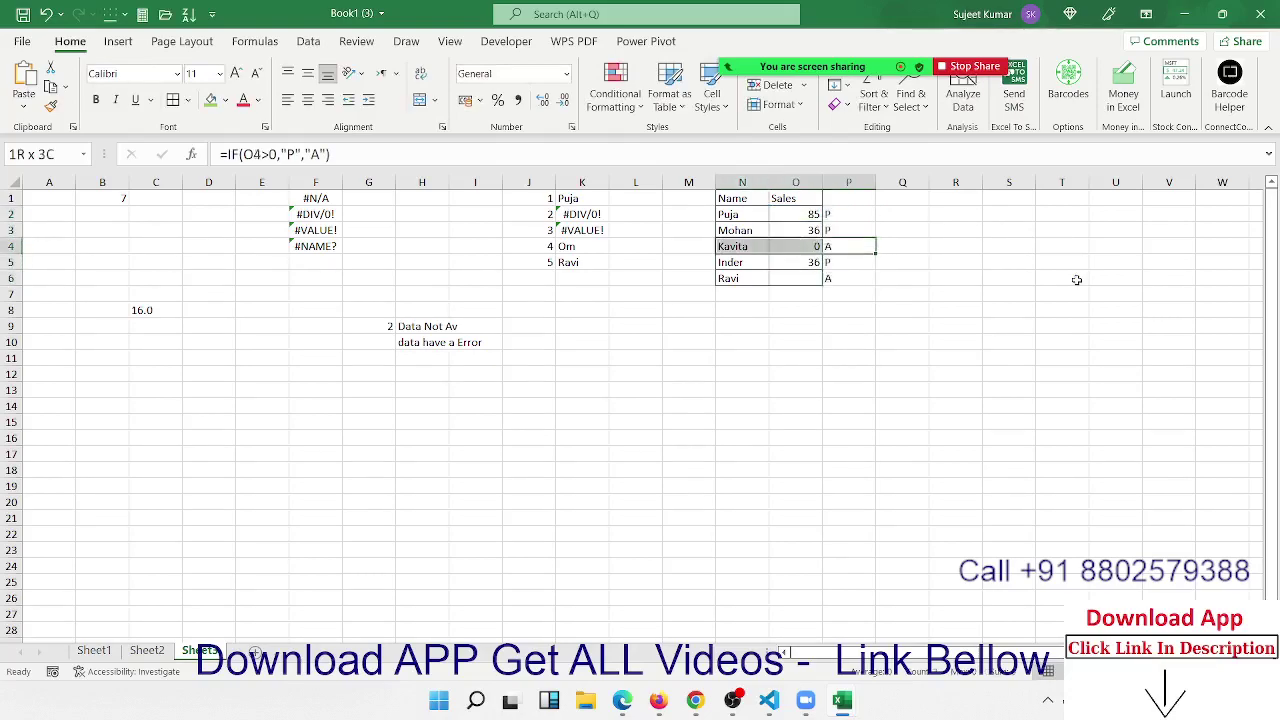
key(Right)
key(Left)
key(Left)
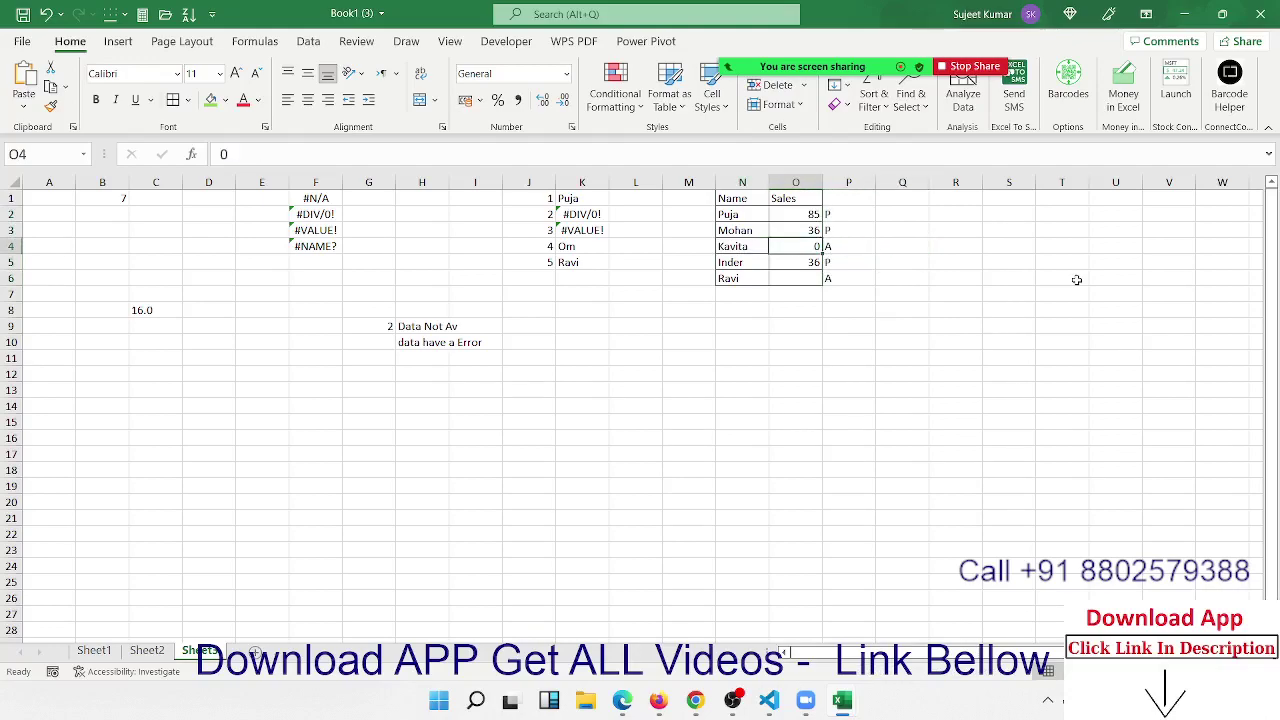
key(Down)
key(Down)
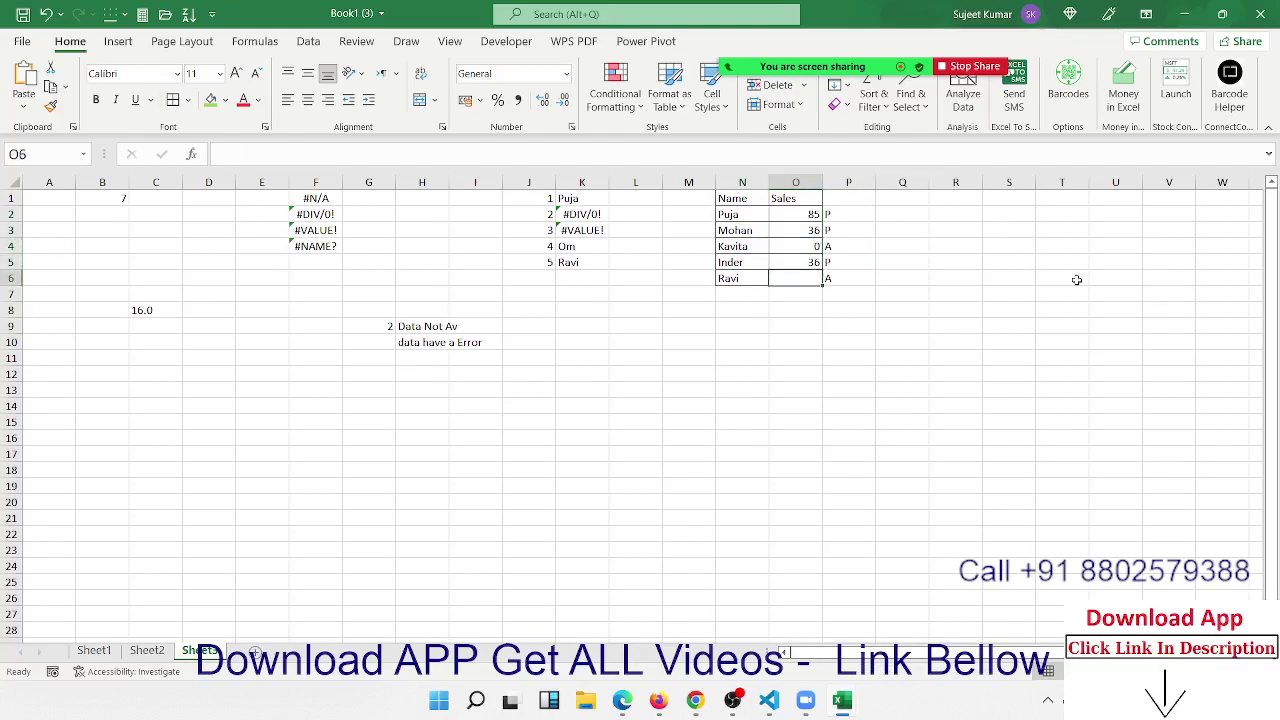
key(Up)
key(Up)
key(Up)
key(Down)
key(Down)
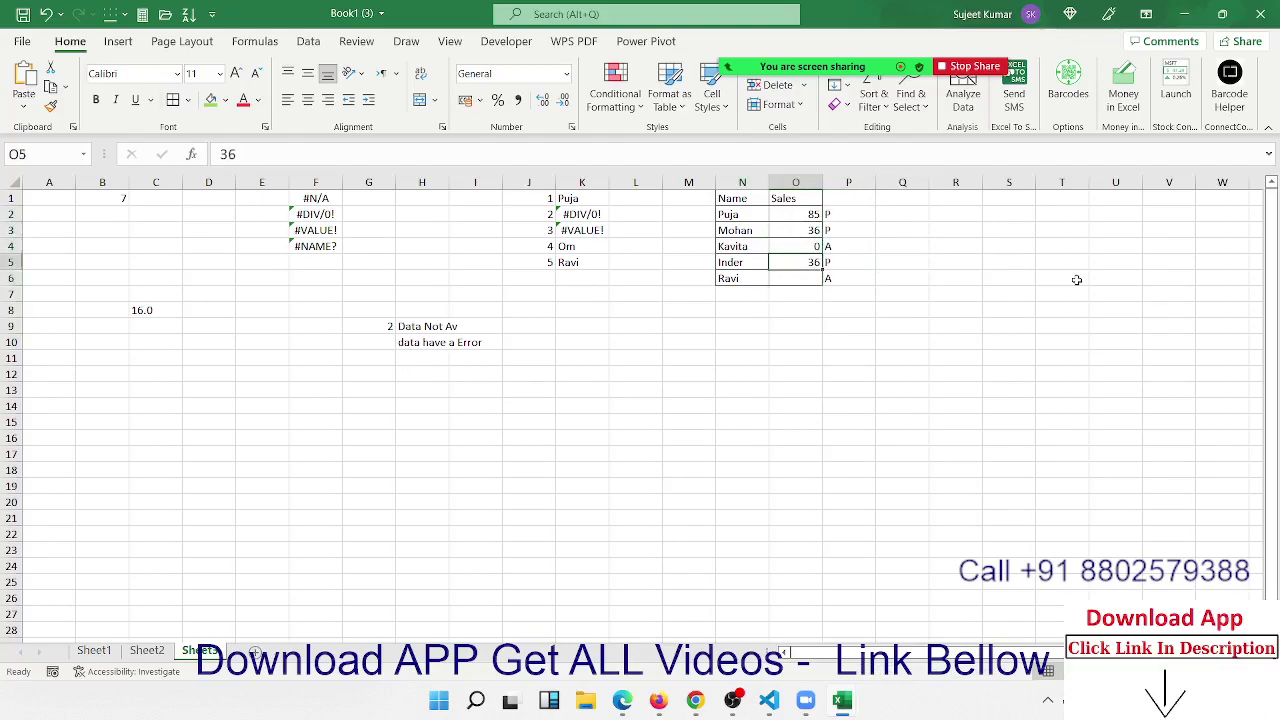
key(Up)
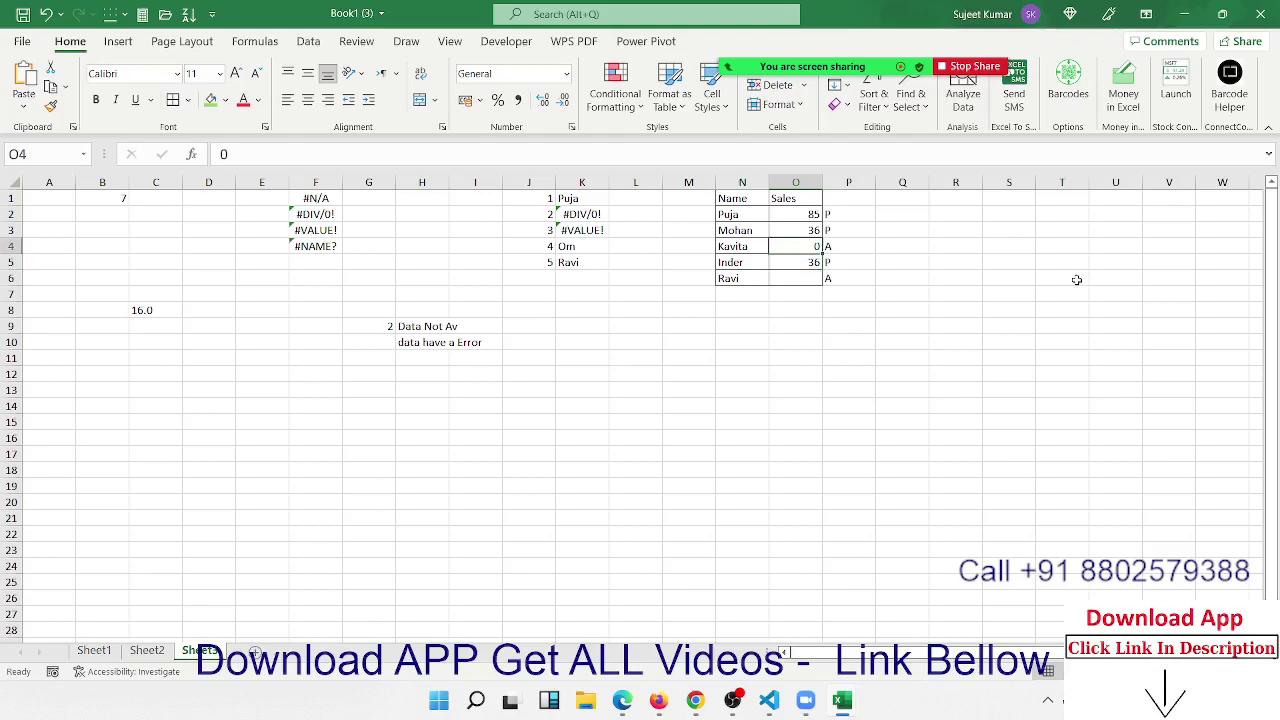
key(Down)
key(Down)
key(Down)
key(Up)
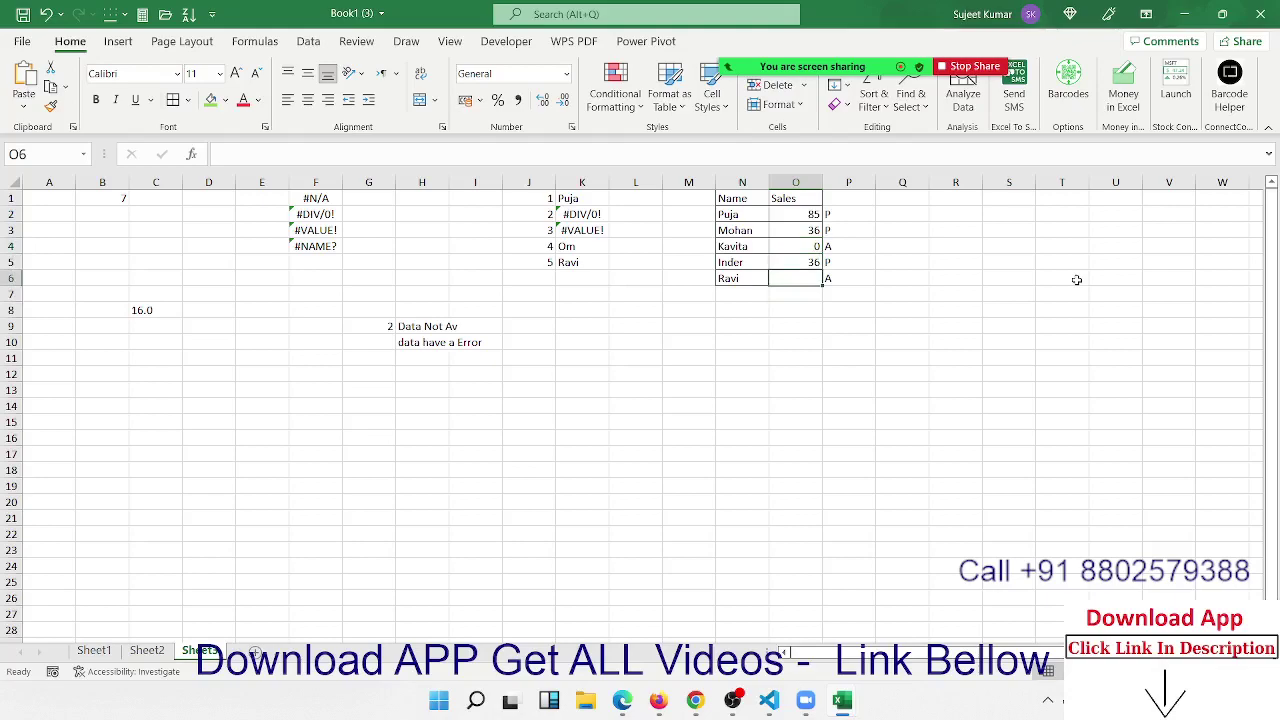
key(Right)
key(Up)
key(Up)
key(Up)
key(Up)
key(Up)
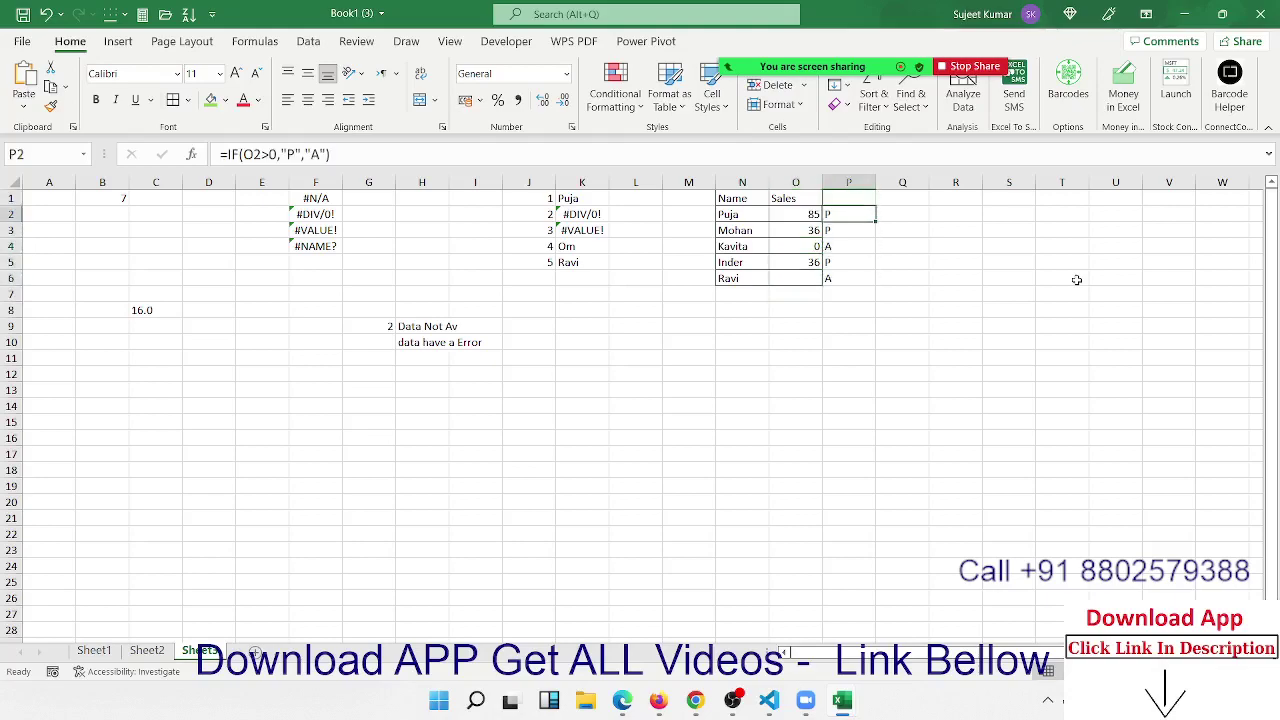
Replace P2's O2>0 condition with ISBLANK(O2)
key(Down)
key(Down)
key(Up)
key(F2)
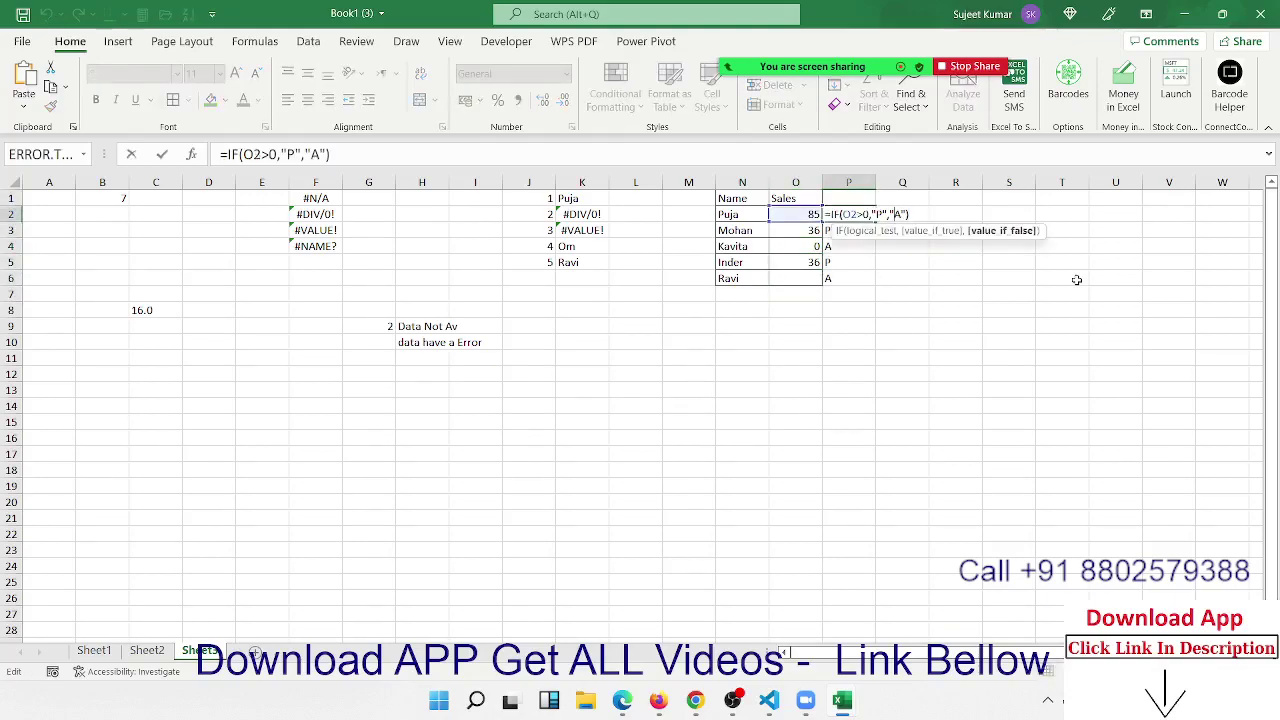
key(Left)
key(Left)
key(Left)
key(Left)
key(Left)
key(Left)
key(BackSpace)
key(BackSpace)
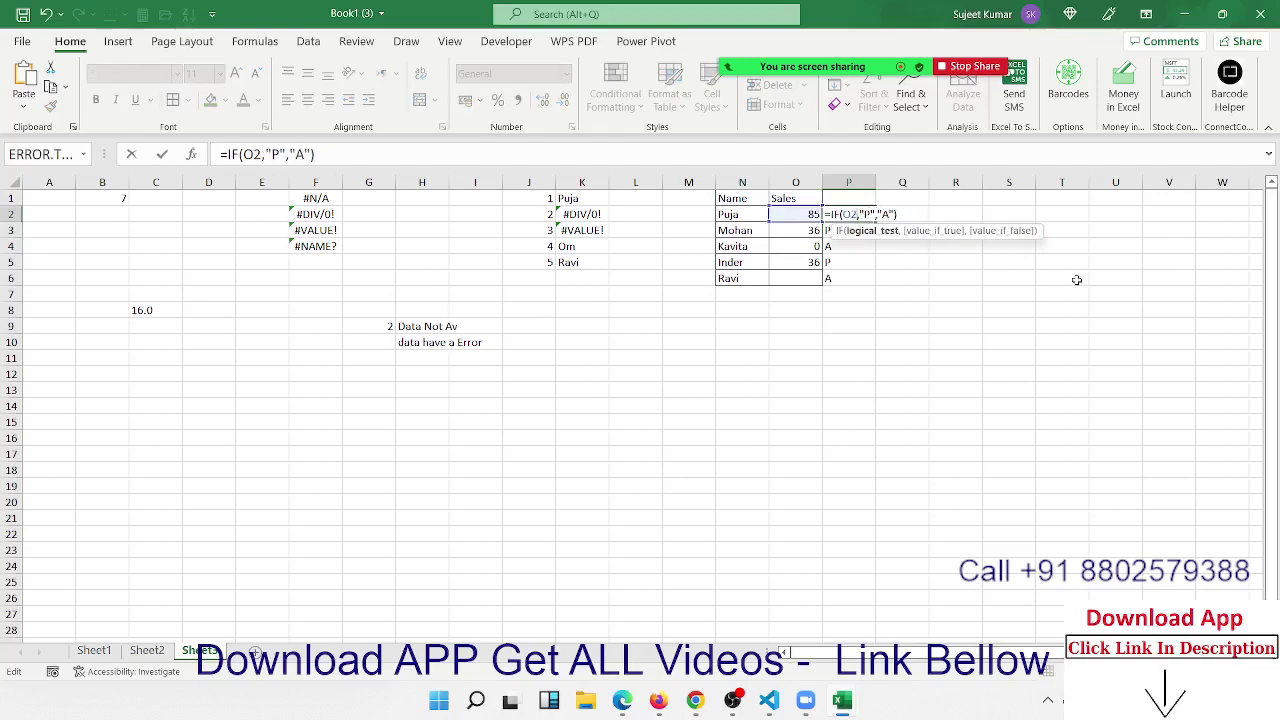
key(BackSpace)
key(BackSpace)
text(is)
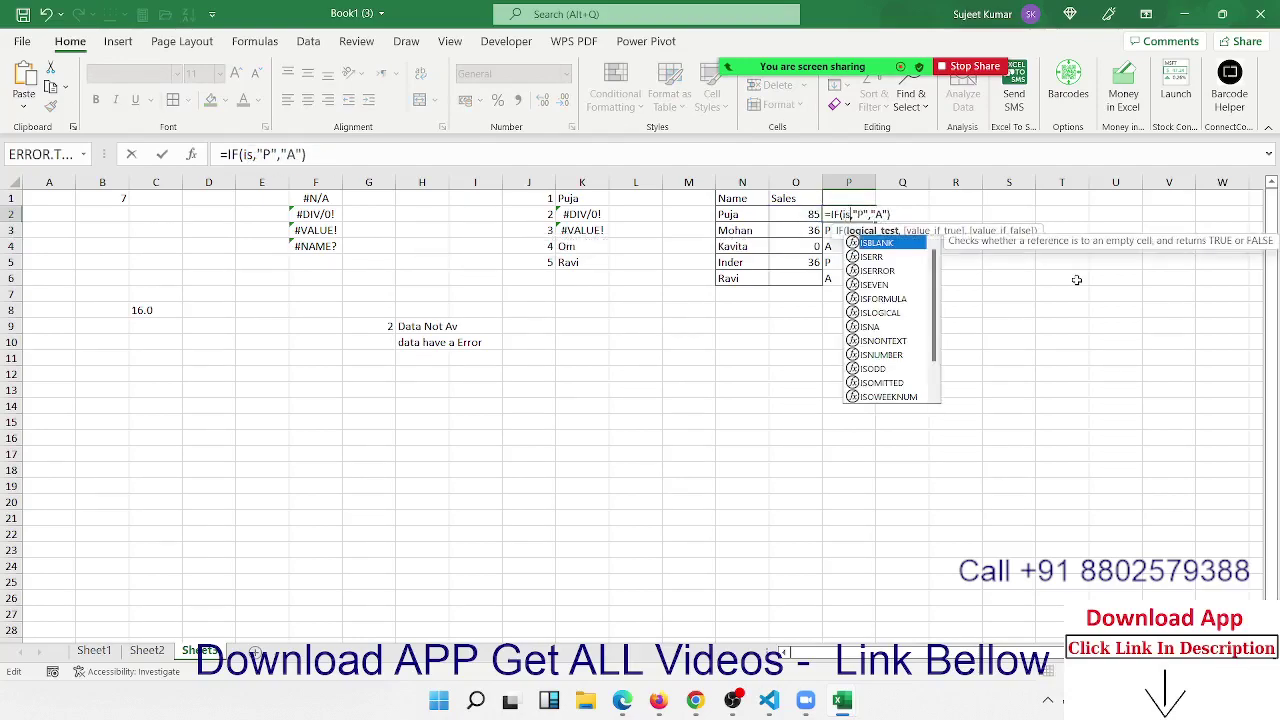
text(b)
key(Tab)
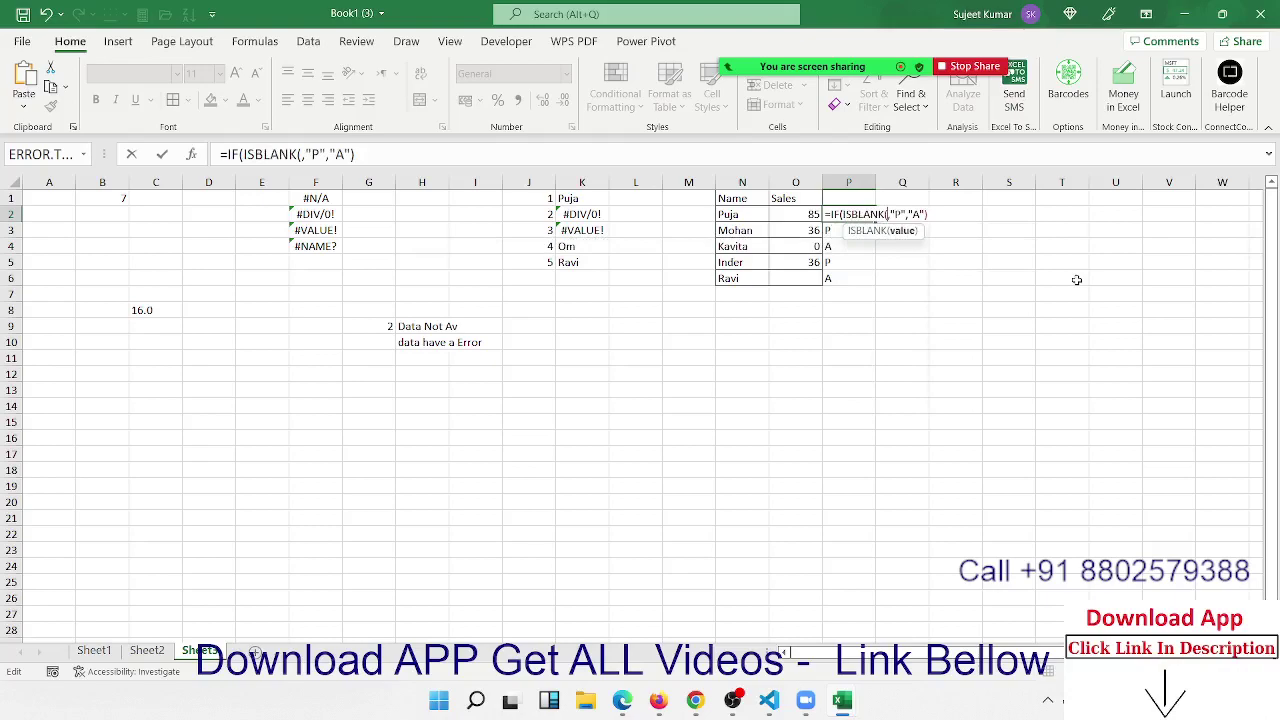
click(812, 215)
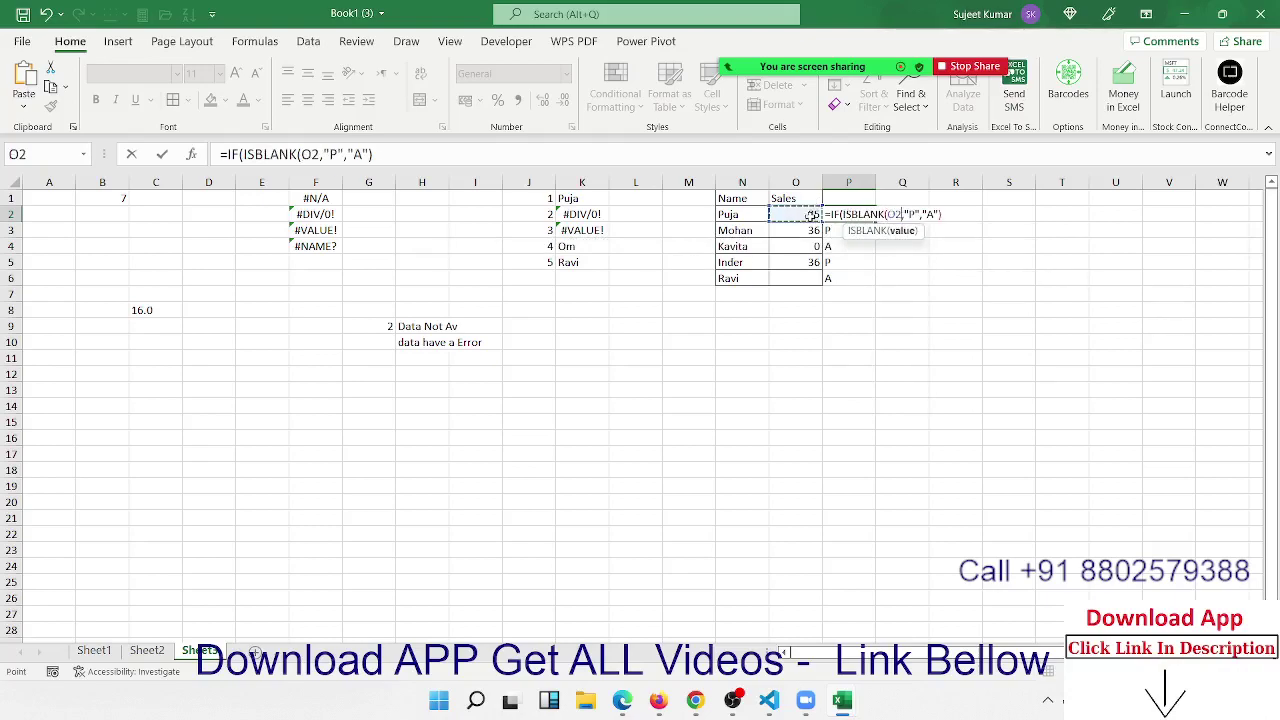
text())
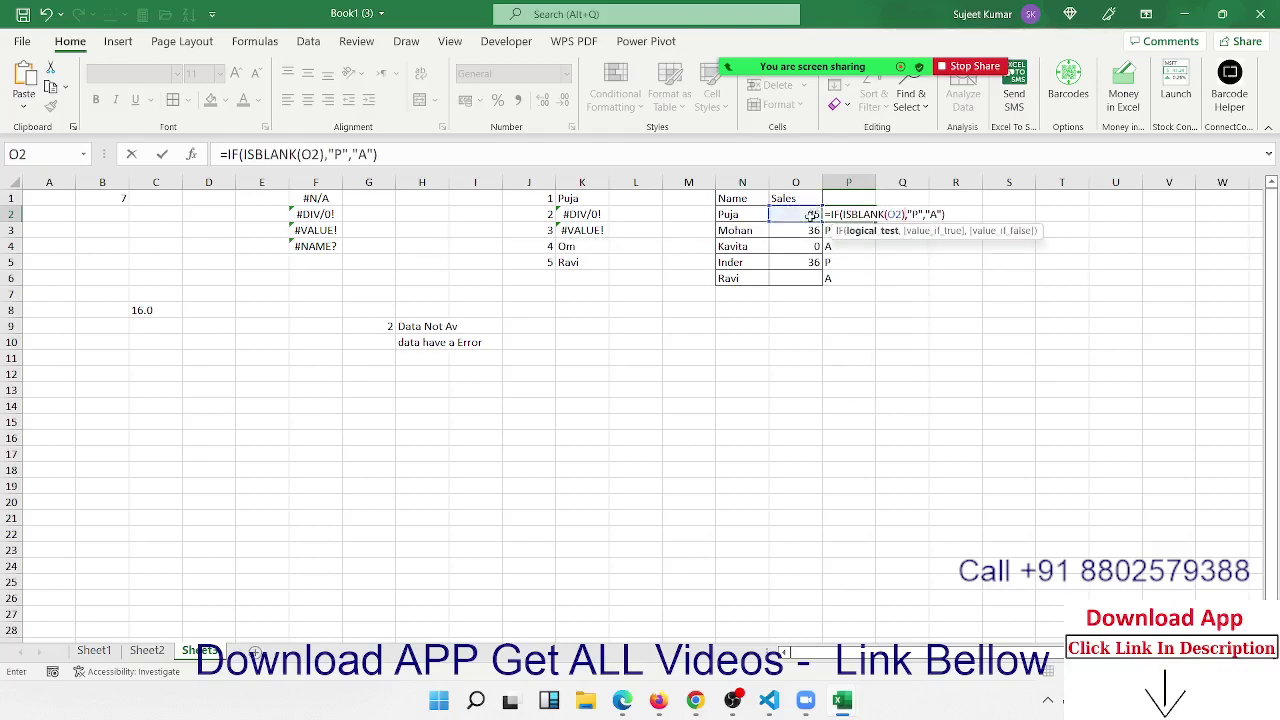
key(Tab)
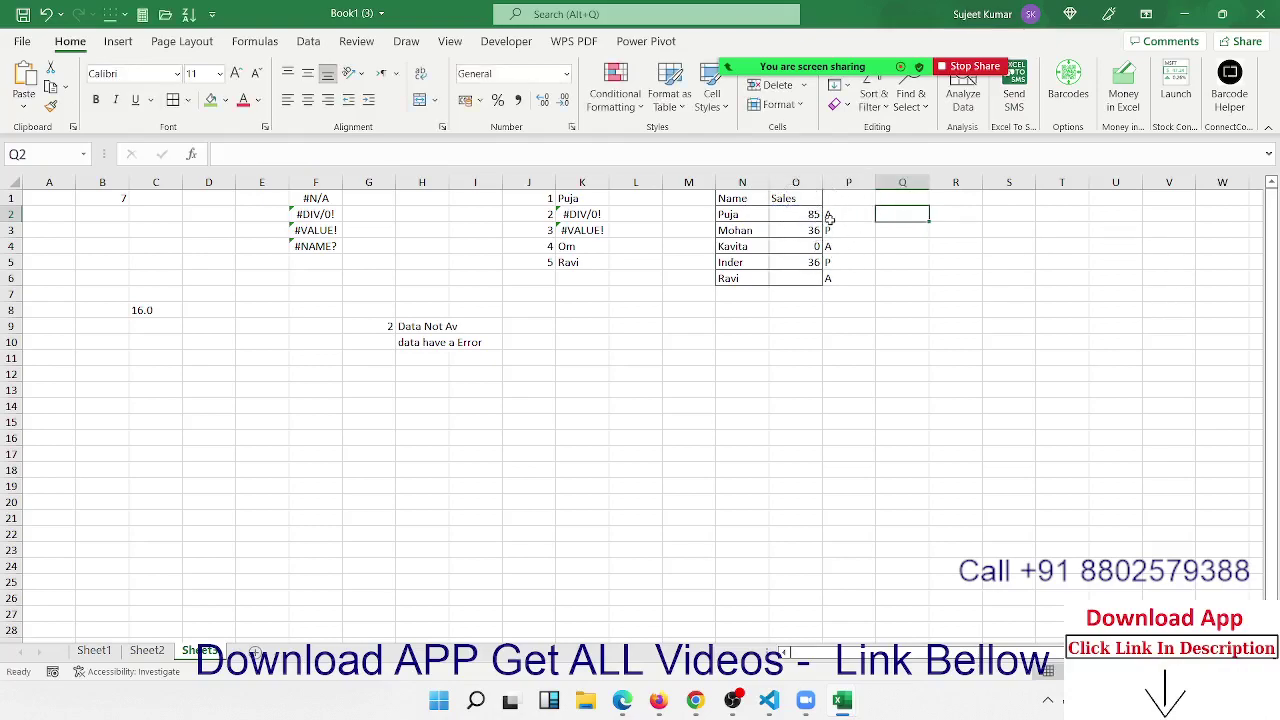
Change P2's results so blank returns "A" and otherwise "P"
click(830, 214)
double_click(830, 214)
double_click(917, 213)
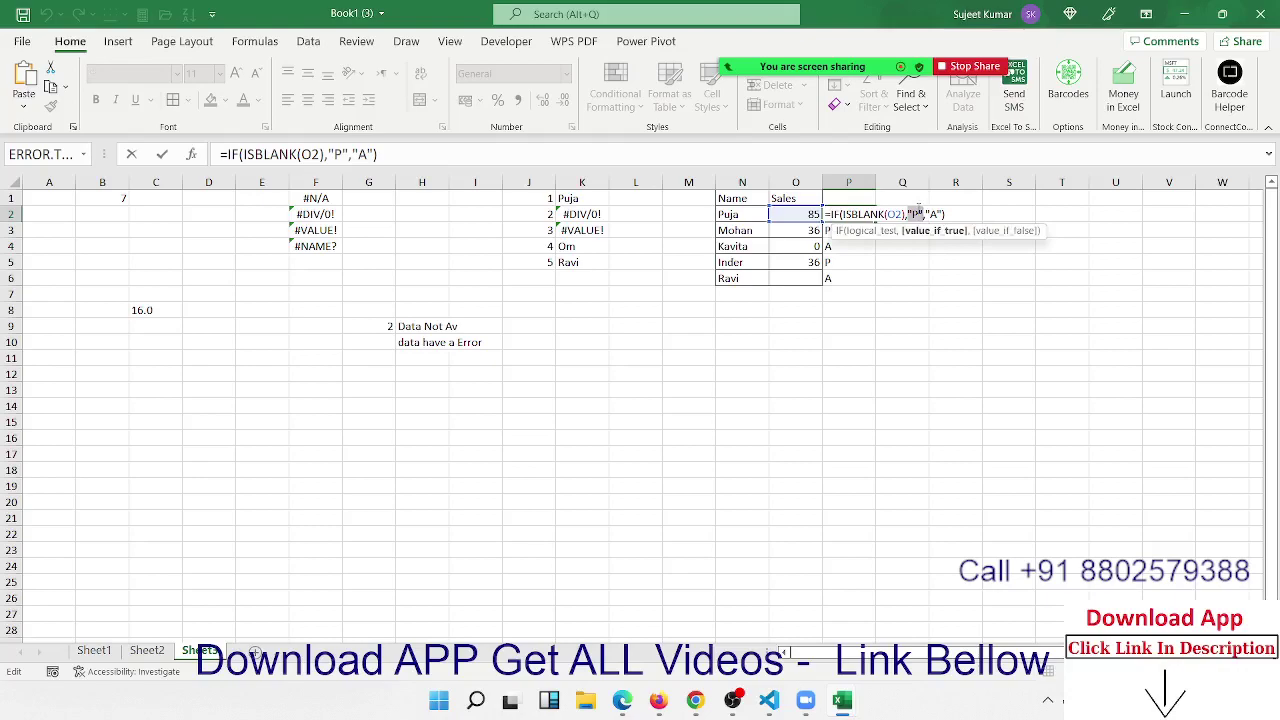
text(A)
key(Right)
key(Right)
key(Right)
key(Right)
key(BackSpace)
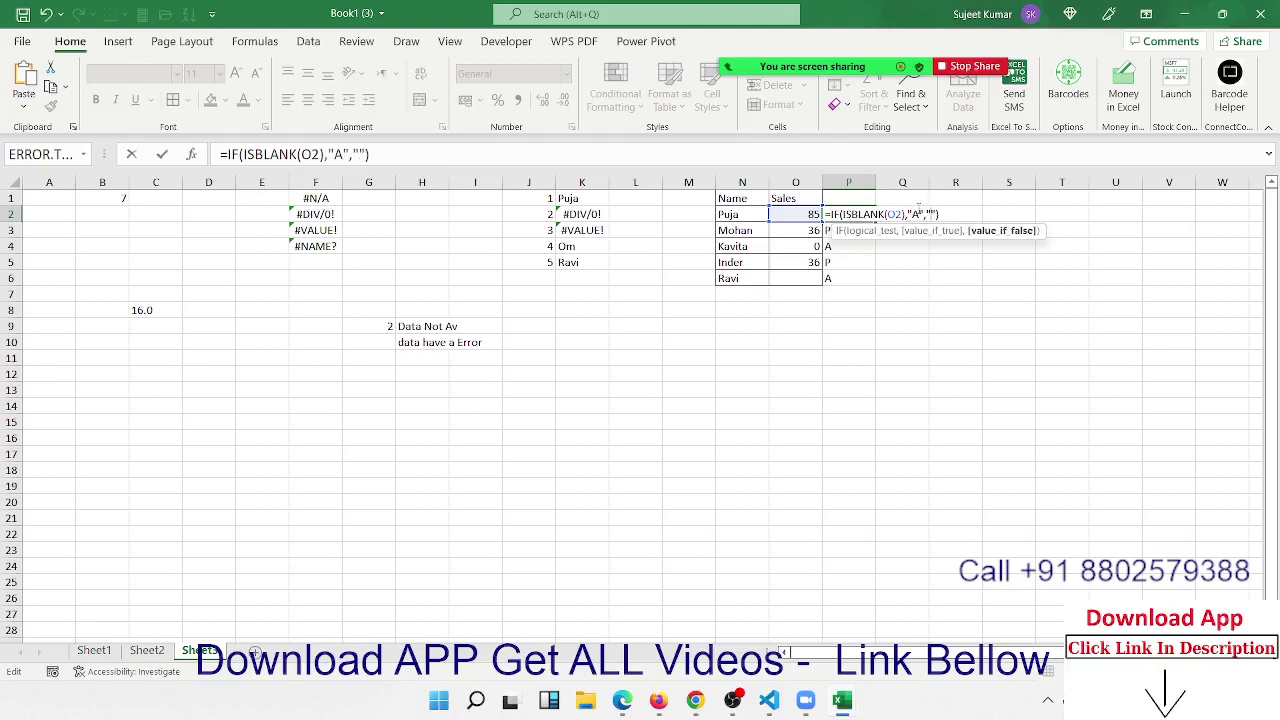
text(P)
key(Return)
key(Up)
Fill P2's formula down to P6 with Ctrl+D
key(ctrl+shift+Down)
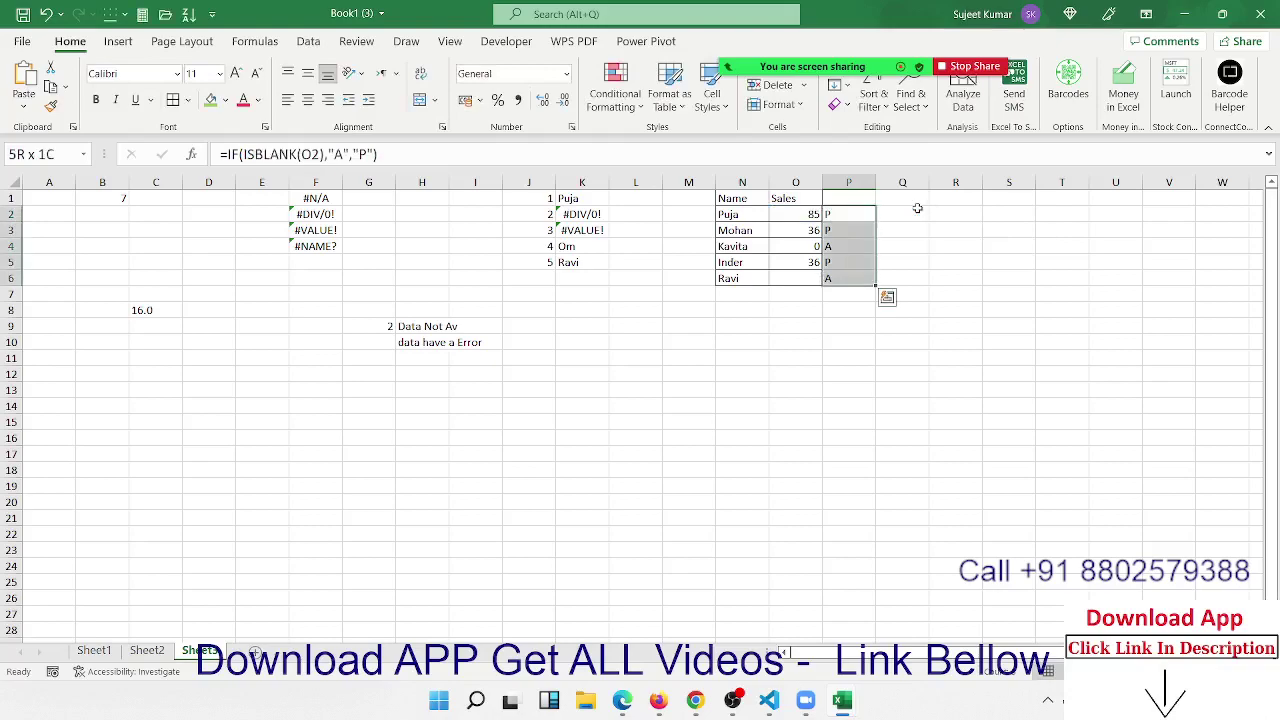
key(ctrl+d)
key(Down)
key(Down)
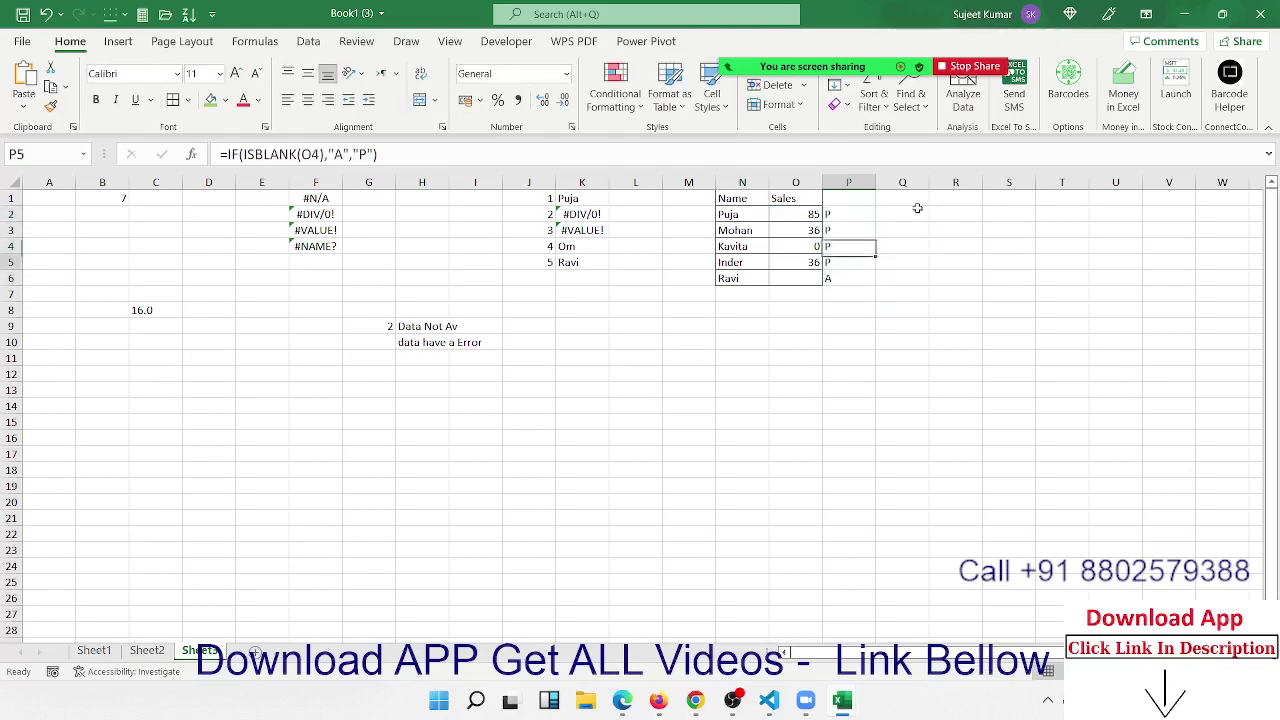
key(Down)
key(Down)
key(Down)
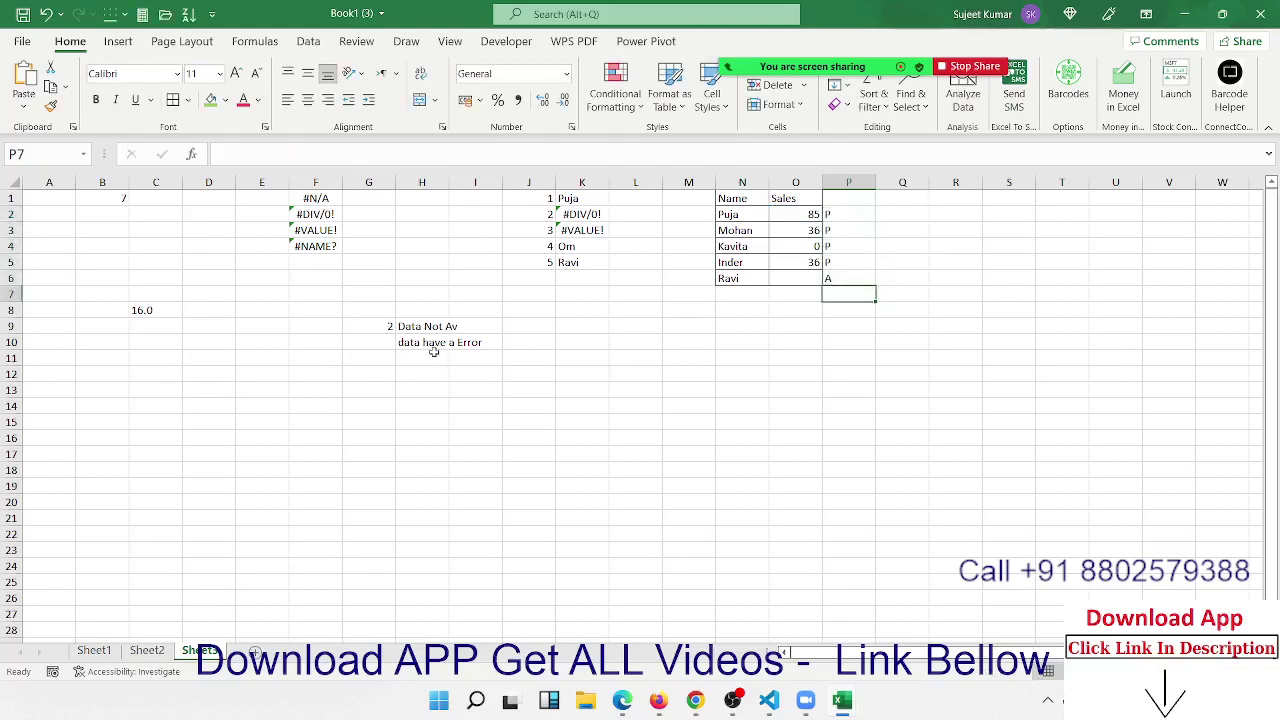
click(610, 353)
Check Kavita's P4 result, then show Formulas > More Functions > Information
click(846, 249)
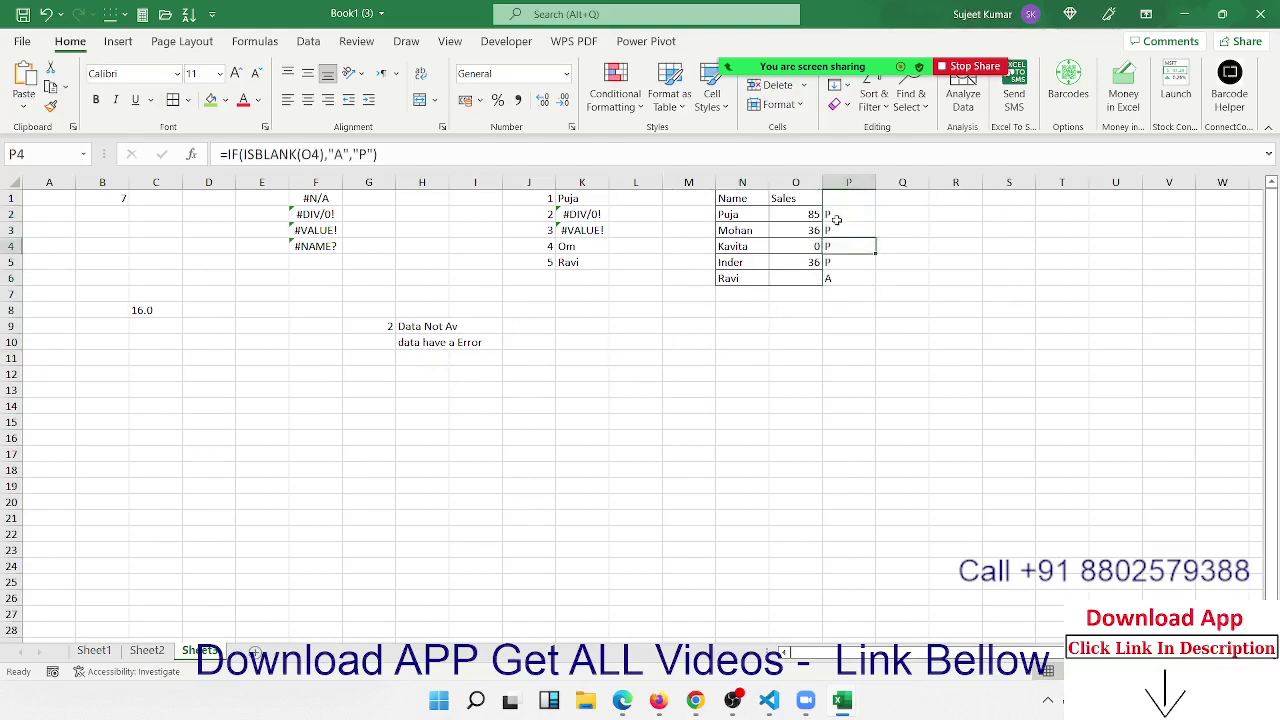
click(735, 336)
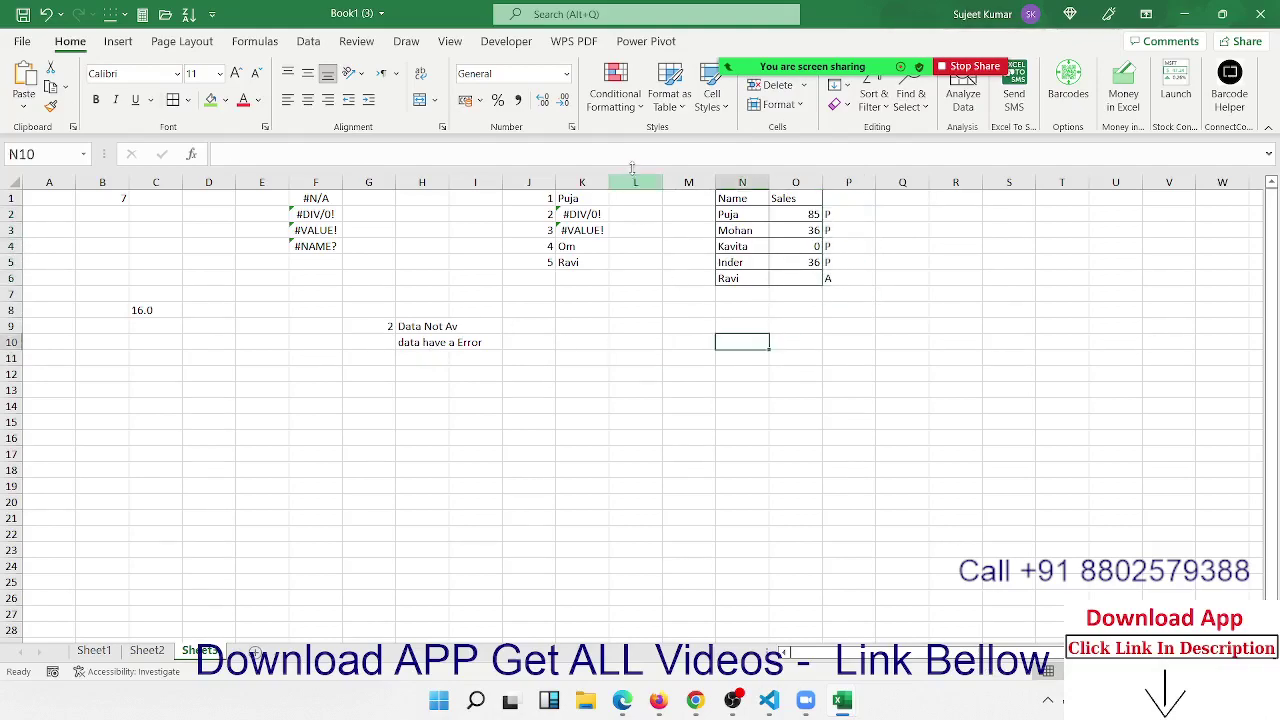
click(356, 41)
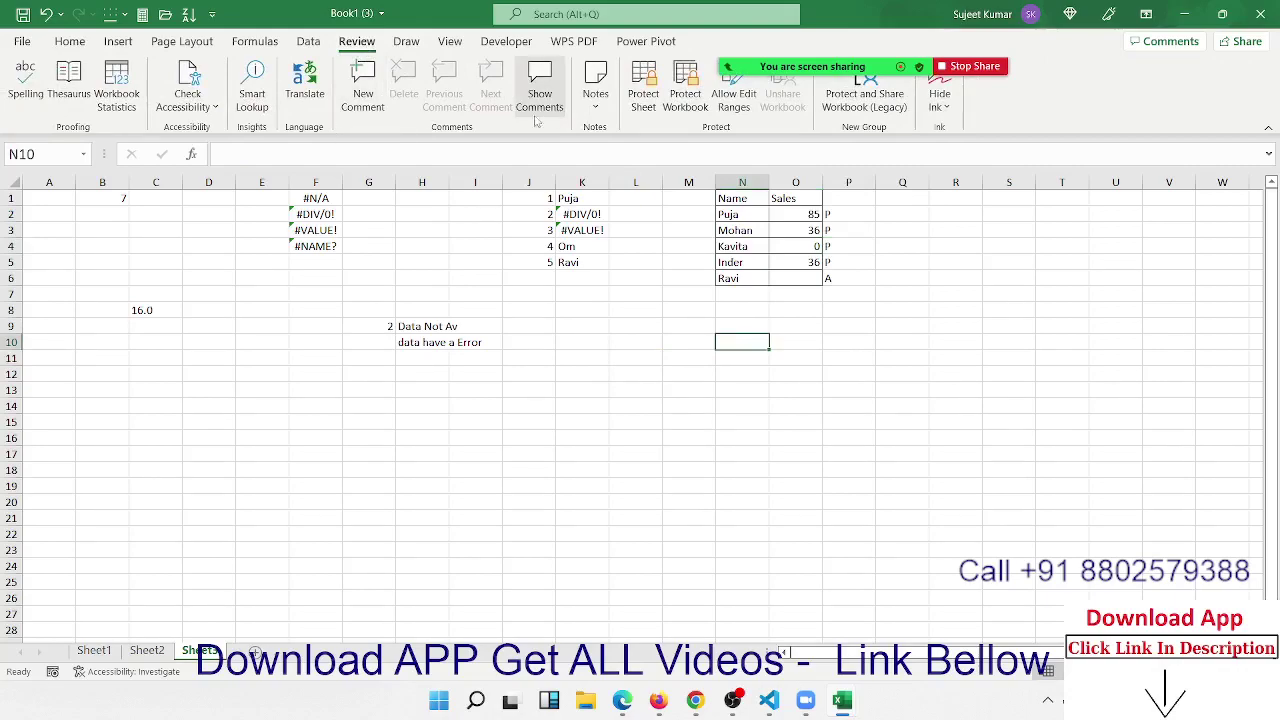
click(255, 41)
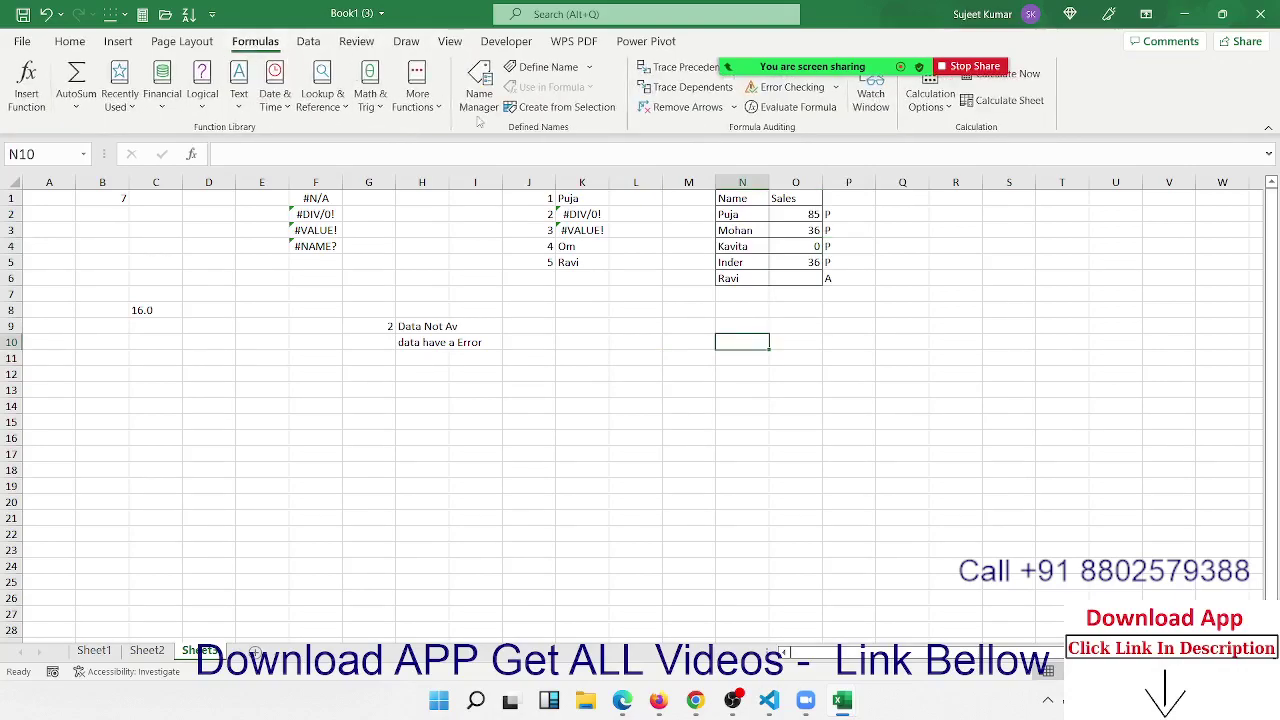
click(417, 90)
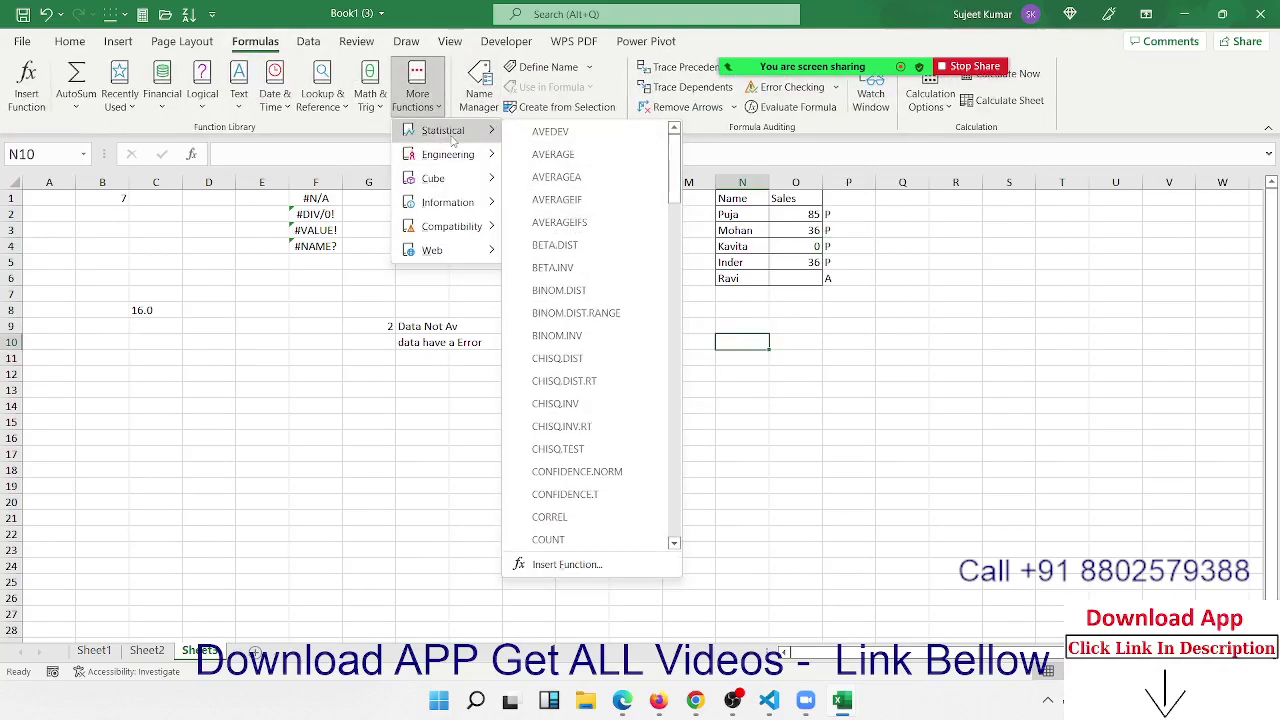
mouse_move(455, 185)
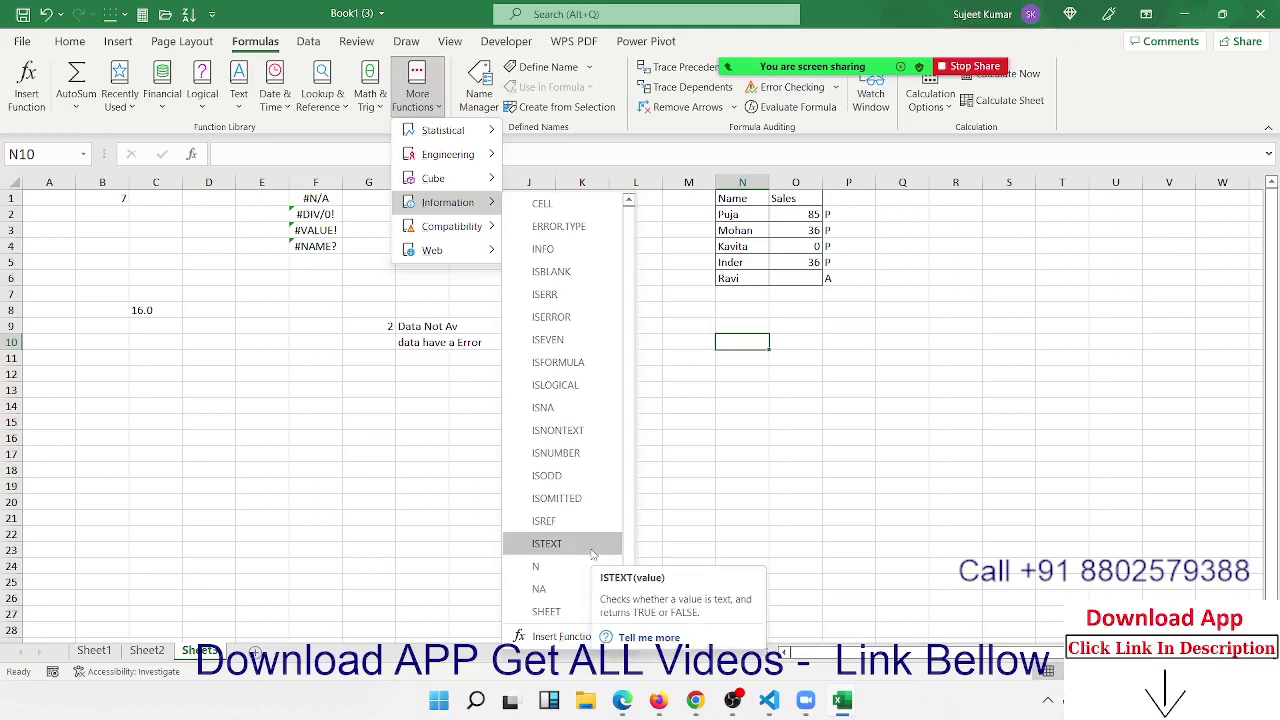
Scroll the Information list down to the N and SHEET function descriptions
scroll(628, 592, down, 2)
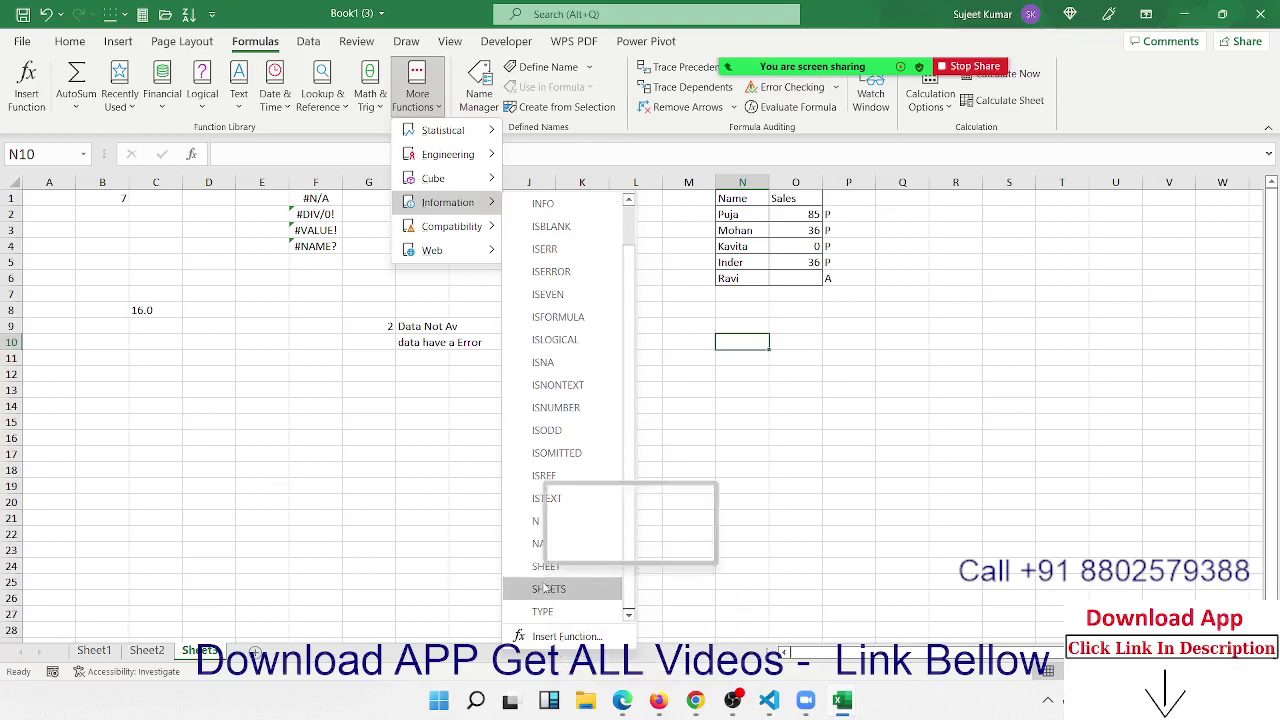
Enter =SHEET() in F19 to show the current sheet number 3
click(388, 510)
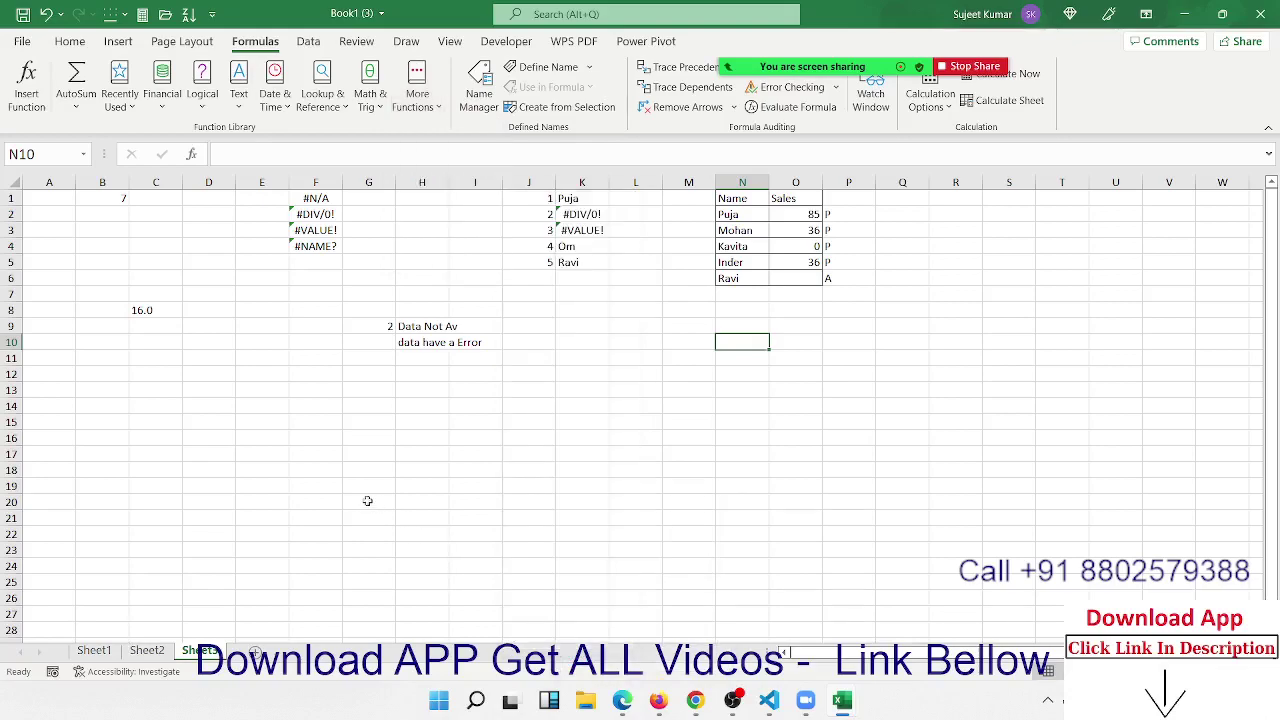
click(336, 485)
text(=)
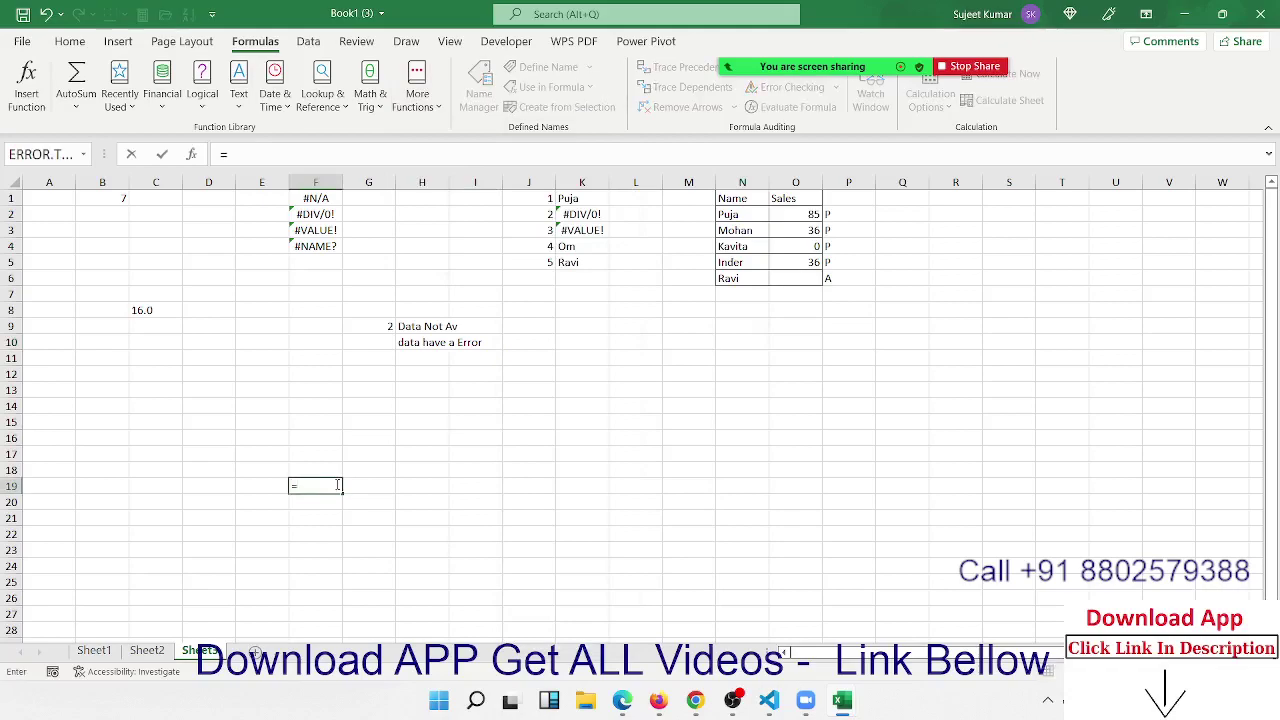
text(shee)
key(Tab)
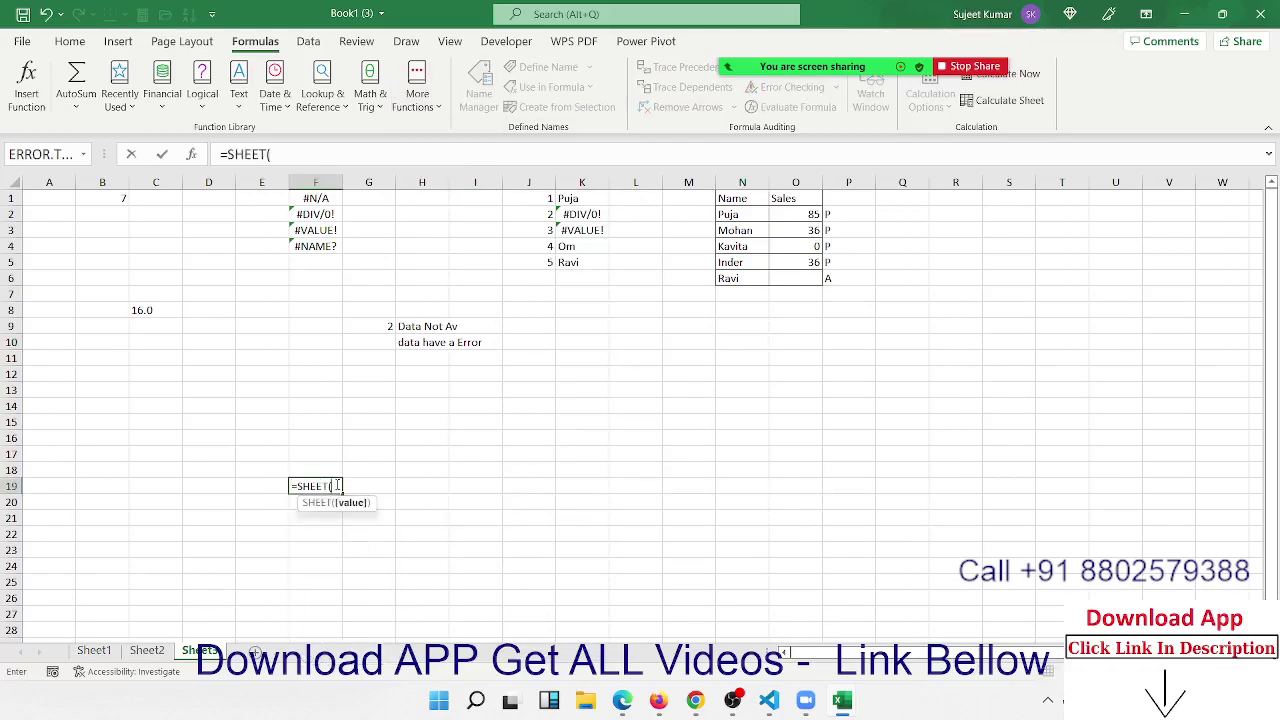
key(Return)
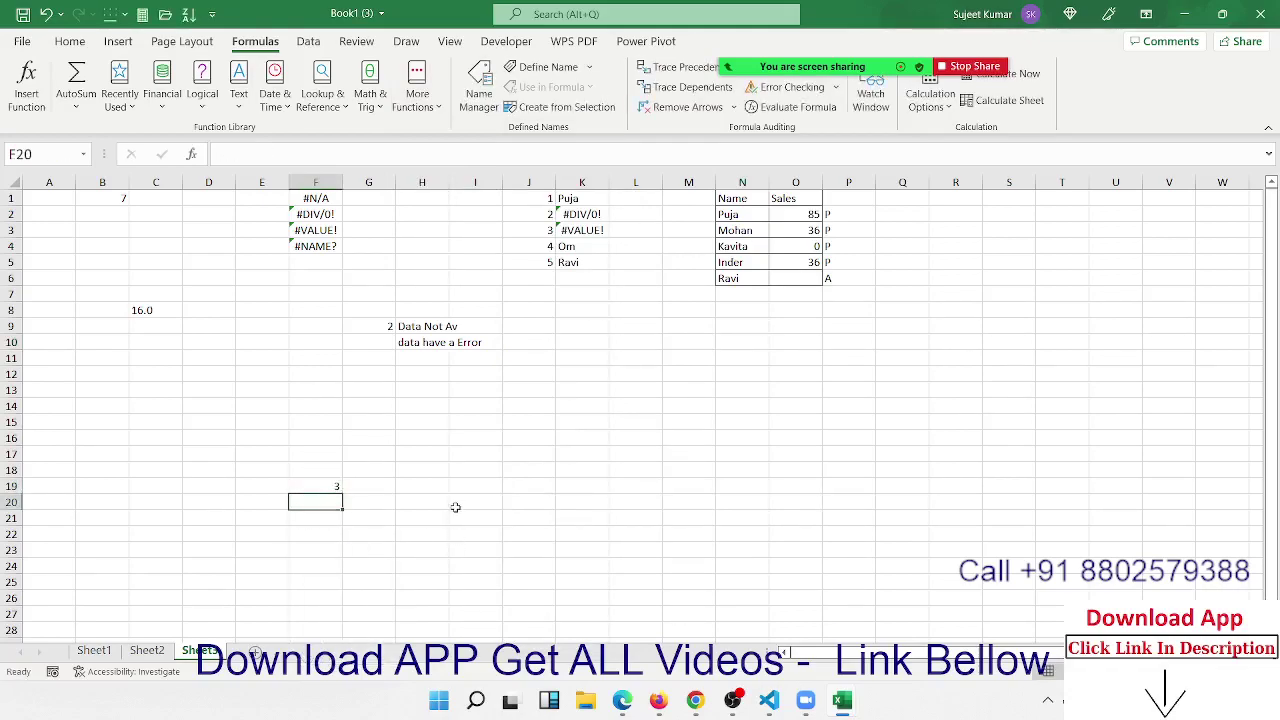
Enter =SHEETS() in I20 to count the workbook's sheets
click(455, 498)
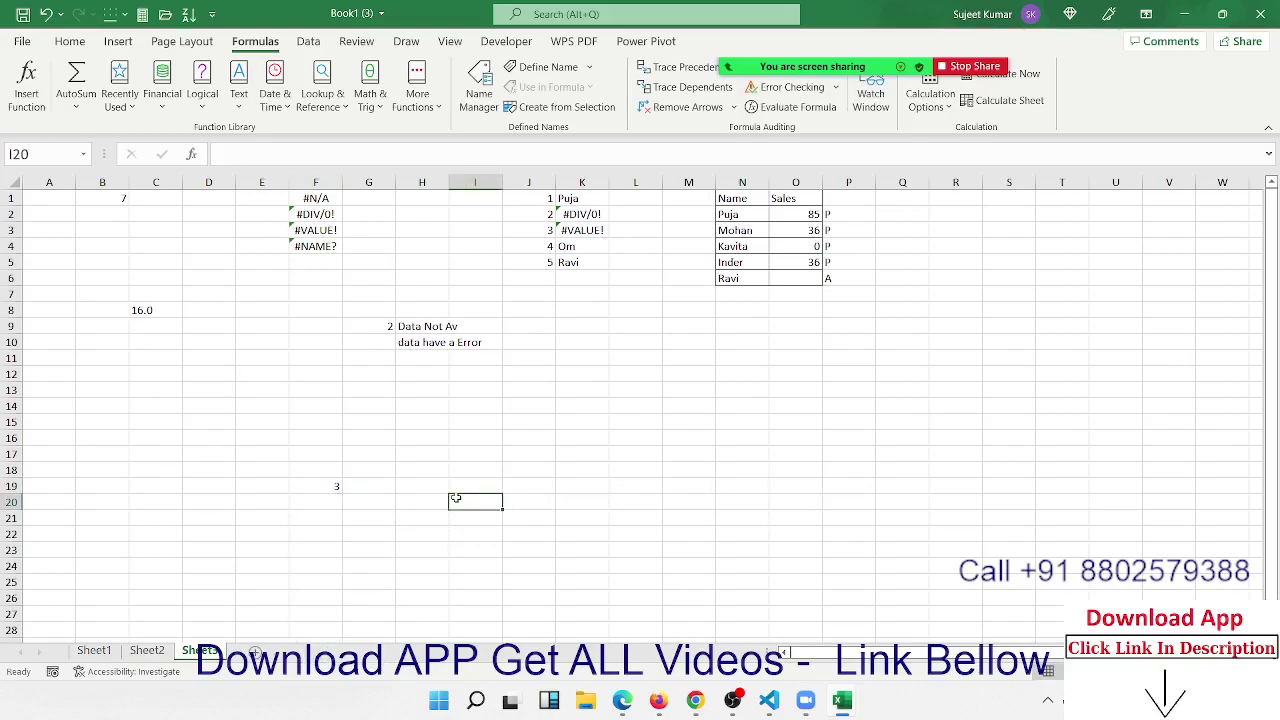
text(=sh)
key(Tab)
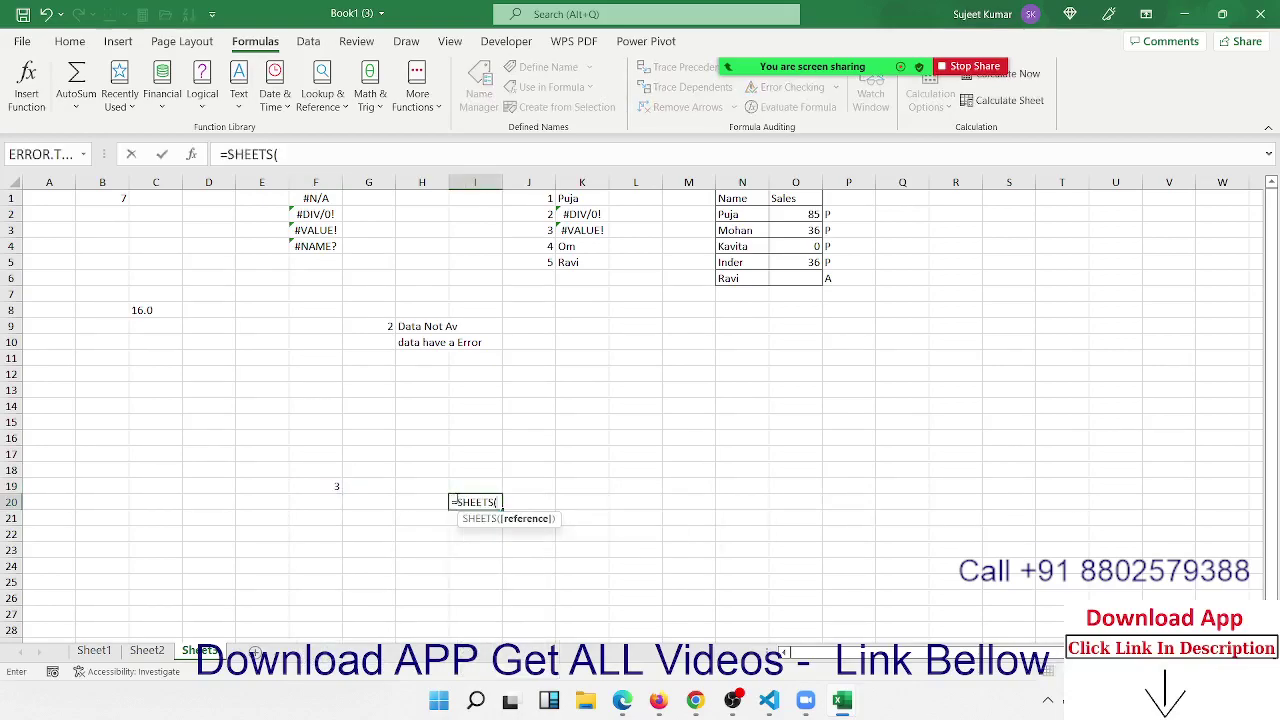
key(Return)
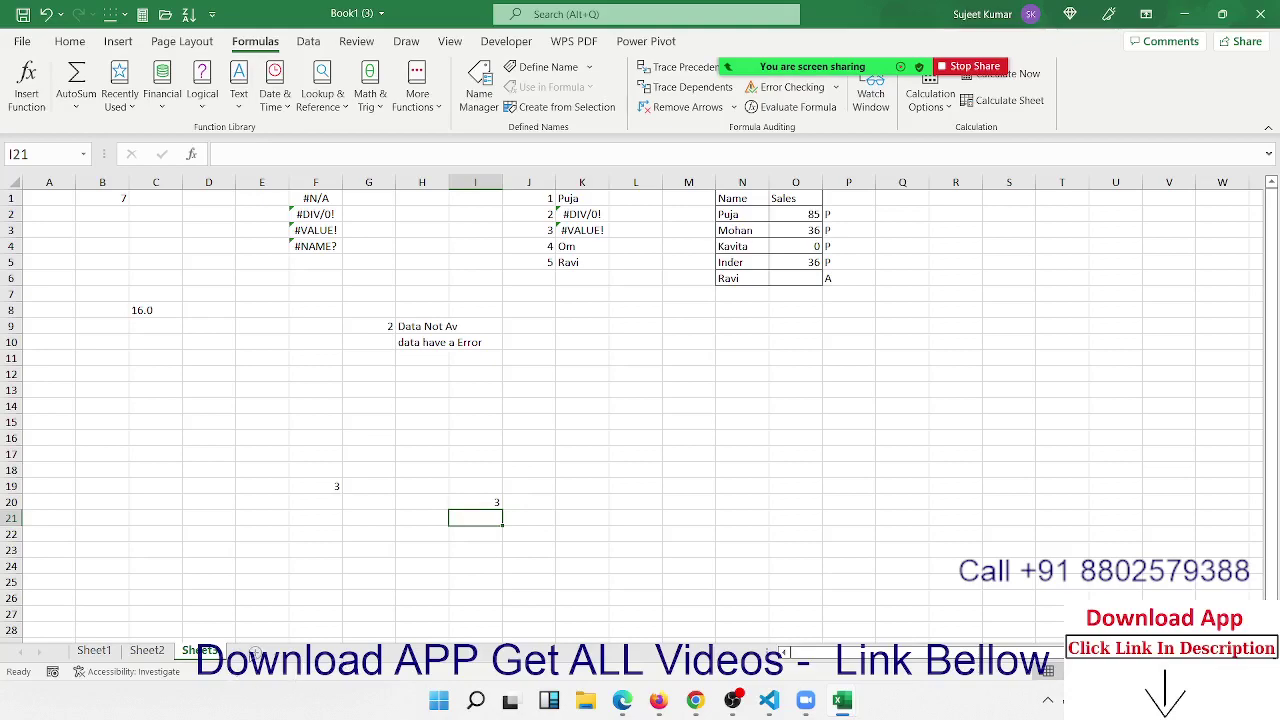
Add Sheet4, return to Sheet3 and re-enter I20 so it shows 4
click(254, 652)
click(199, 650)
double_click(475, 502)
key(Return)
click(482, 503)
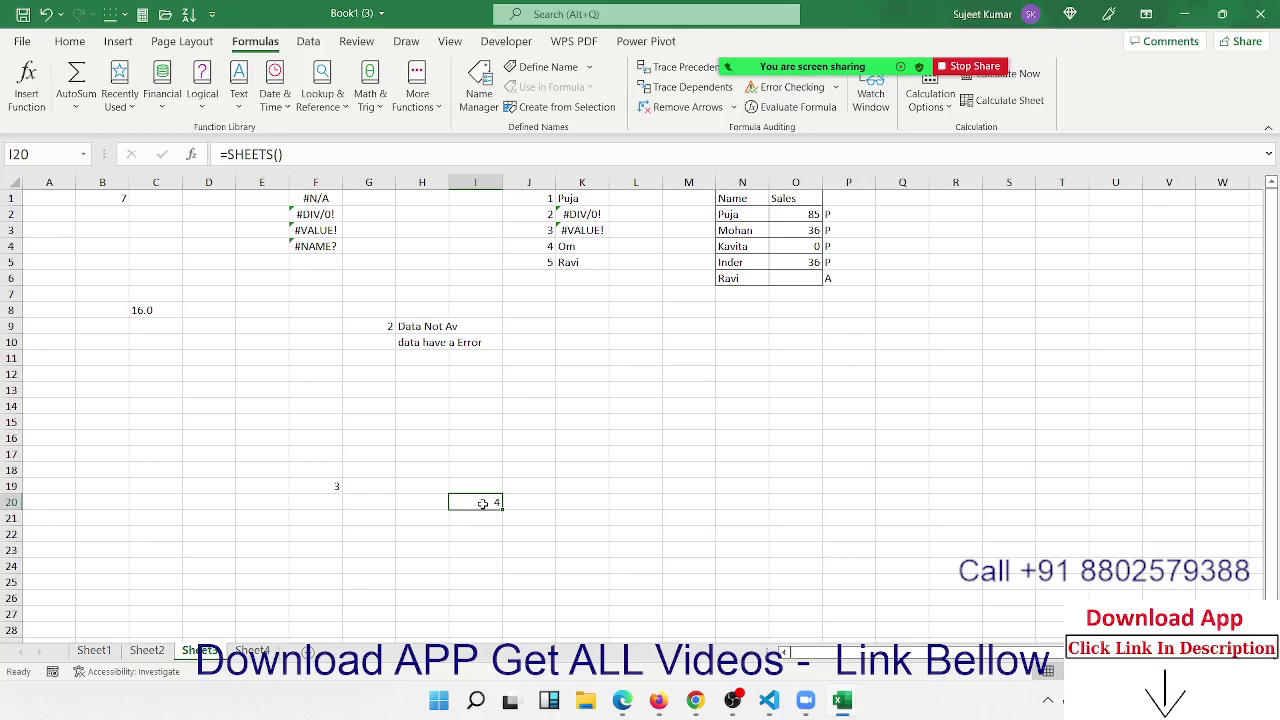
click(584, 504)
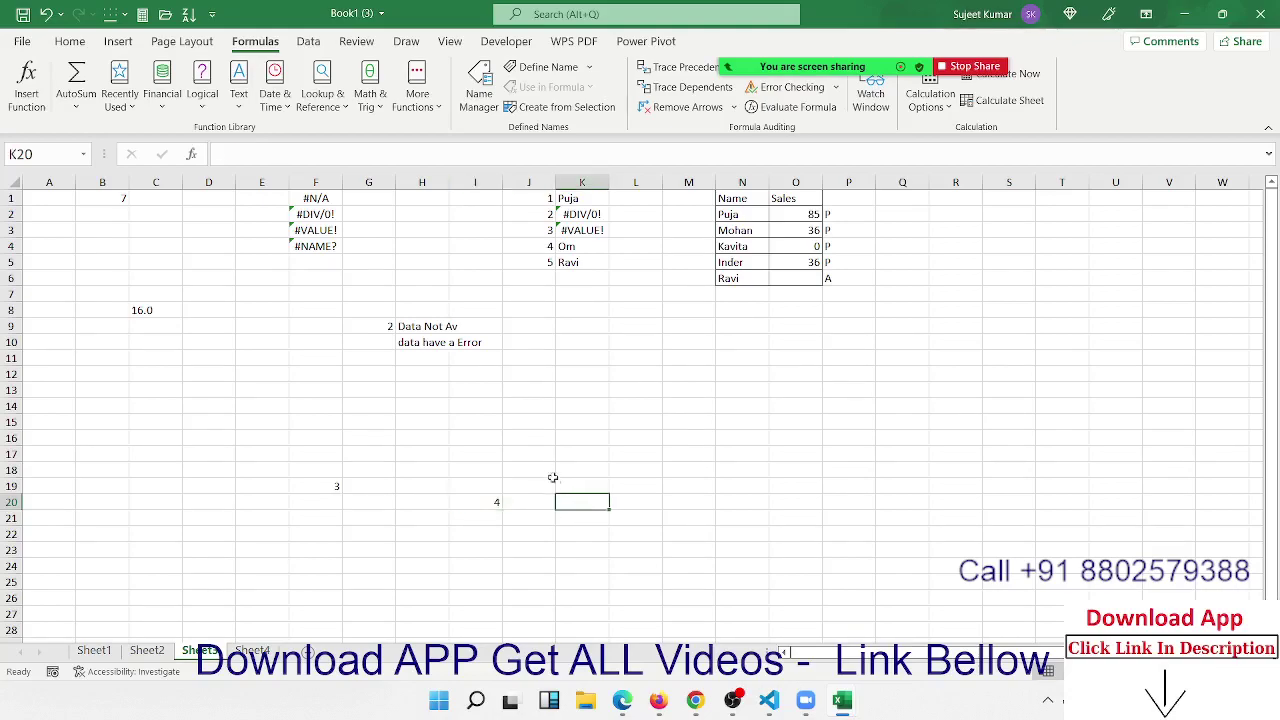
Enter =TYPE(G21) in cell I22
click(498, 539)
text(=)
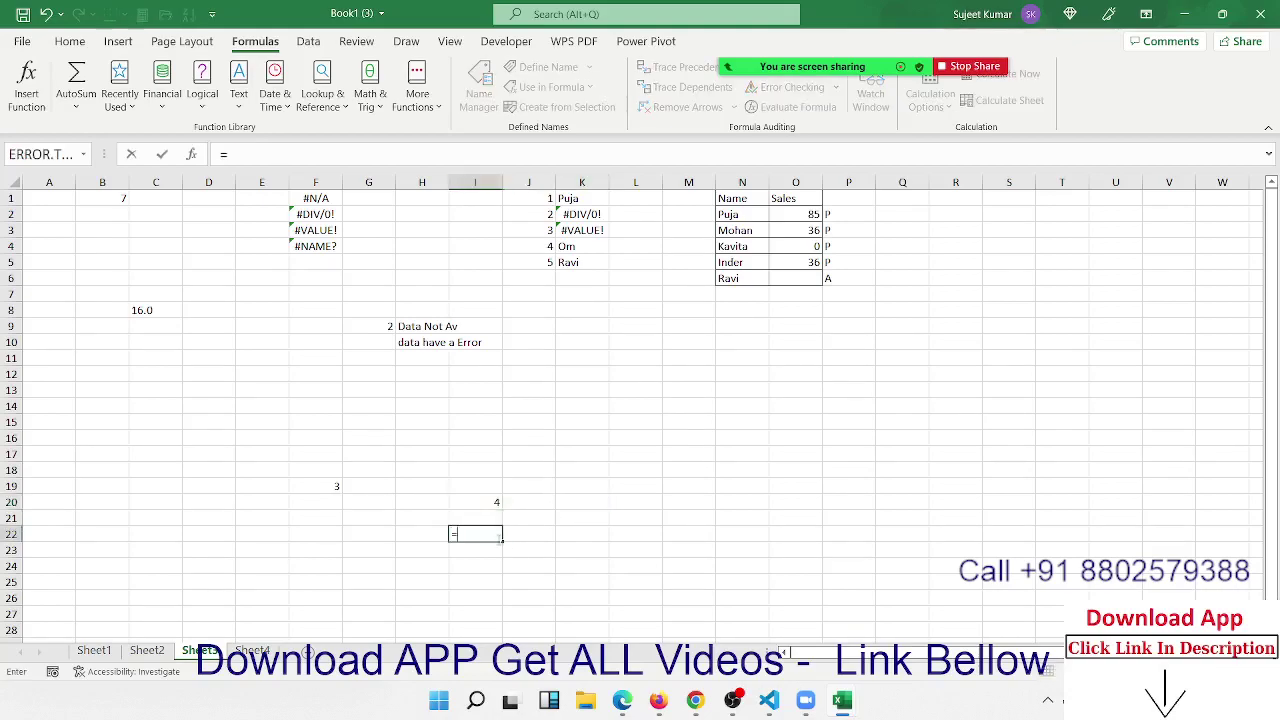
text(ty)
key(Tab)
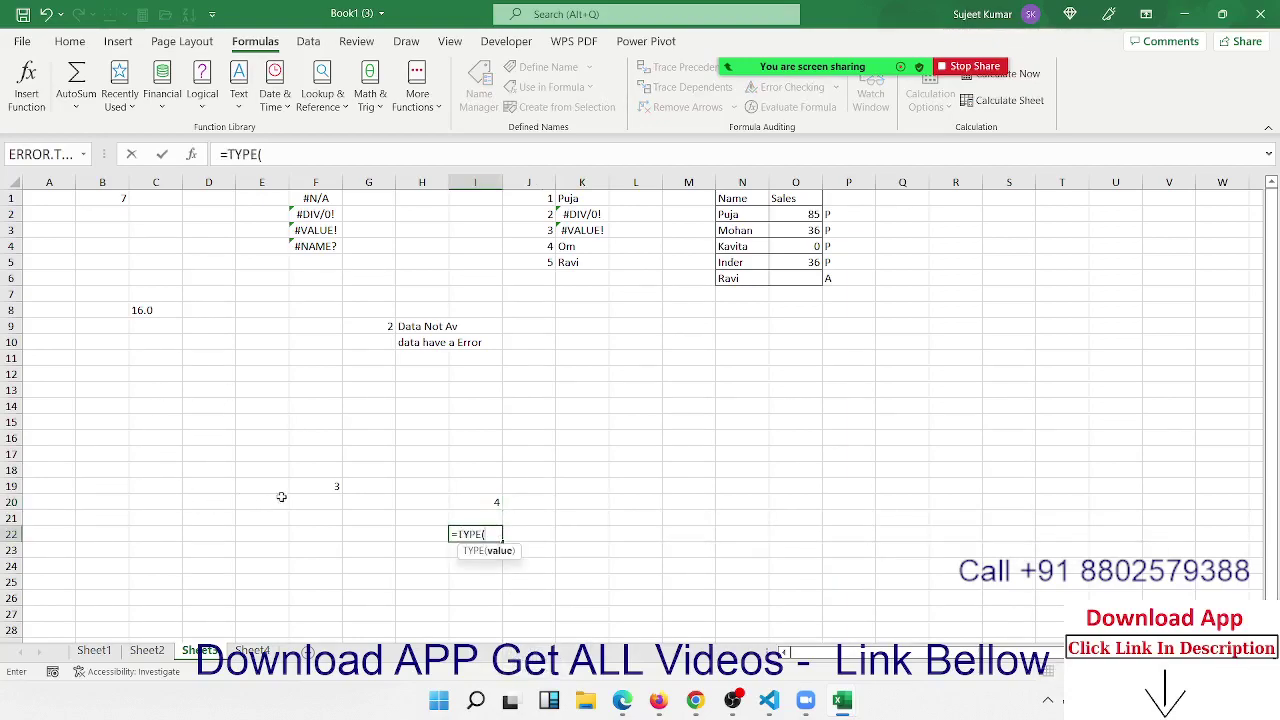
click(368, 519)
text())
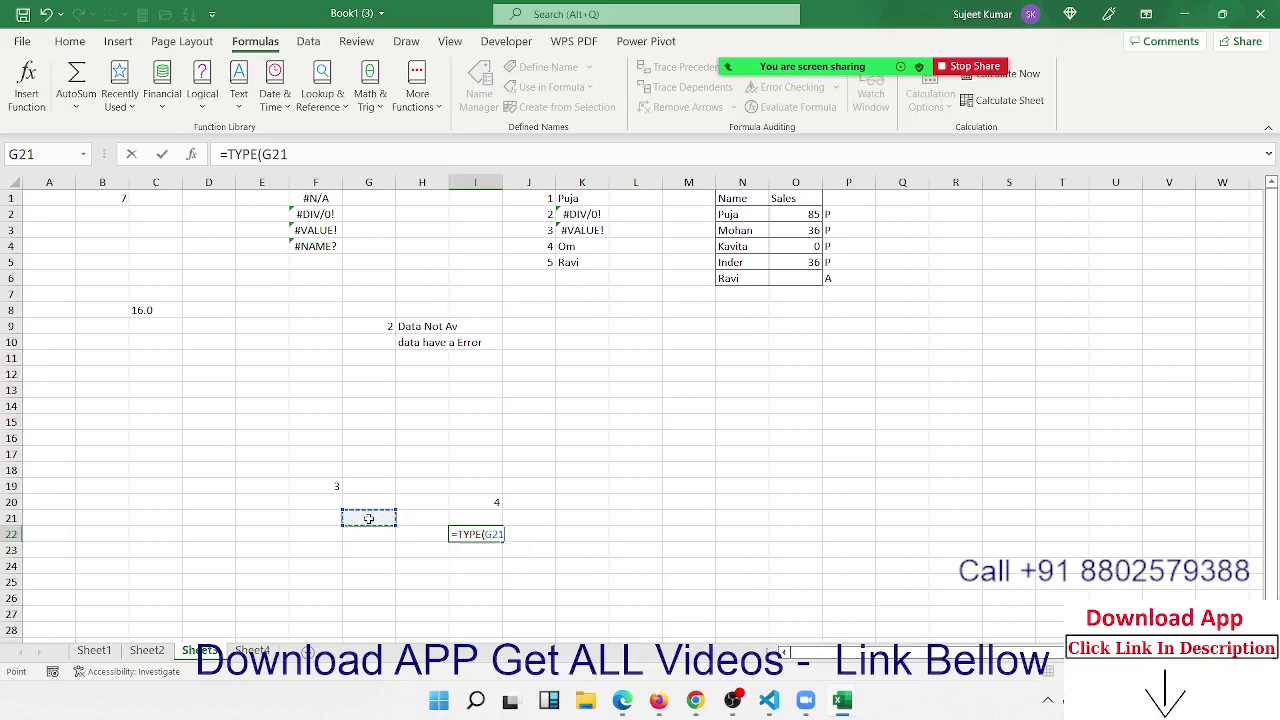
key(Return)
key(Up)
Enter 15 in G21 and recommit I22's TYPE formula, returning 1
key(Left)
key(Up)
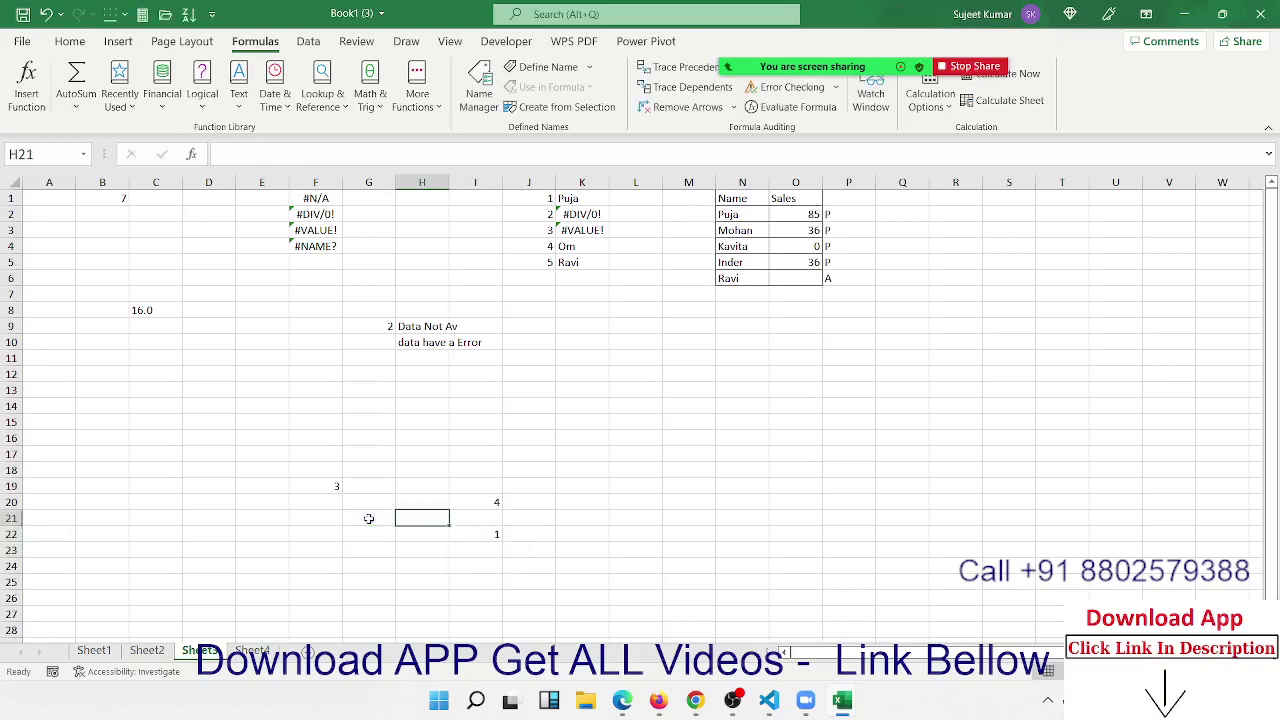
key(Left)
text(15)
key(Return)
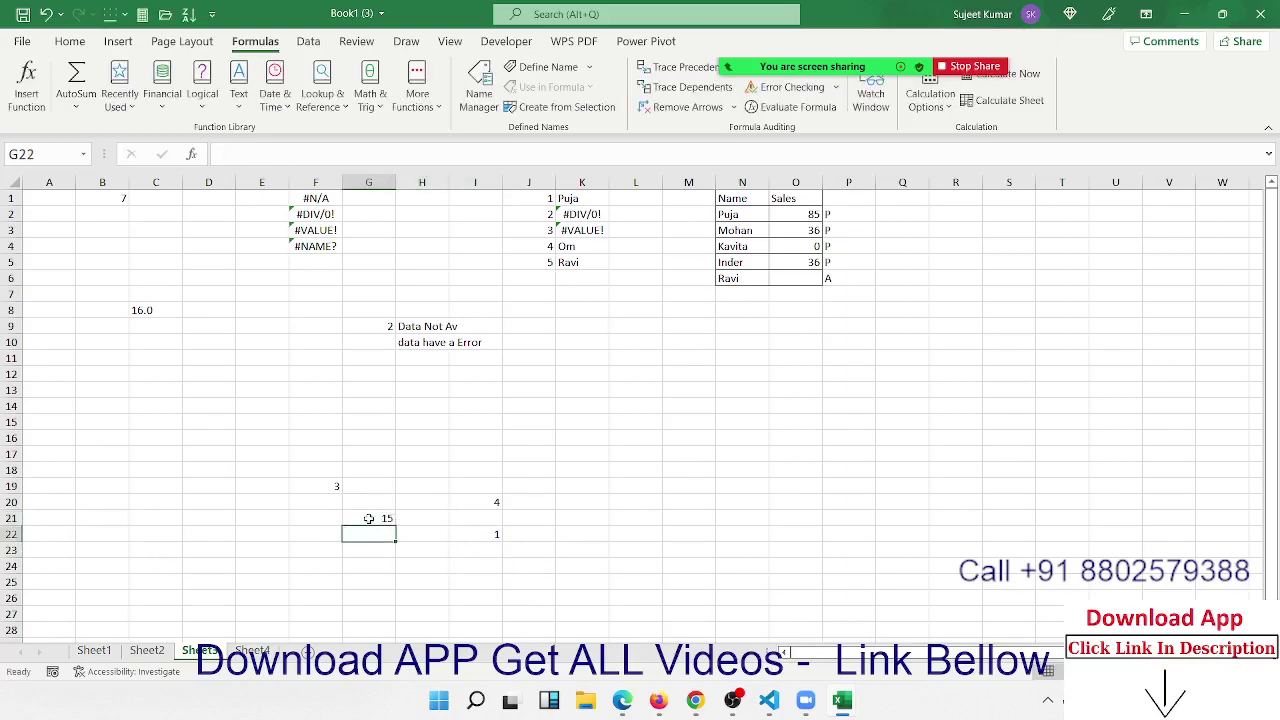
key(Up)
key(Right)
key(Right)
key(Down)
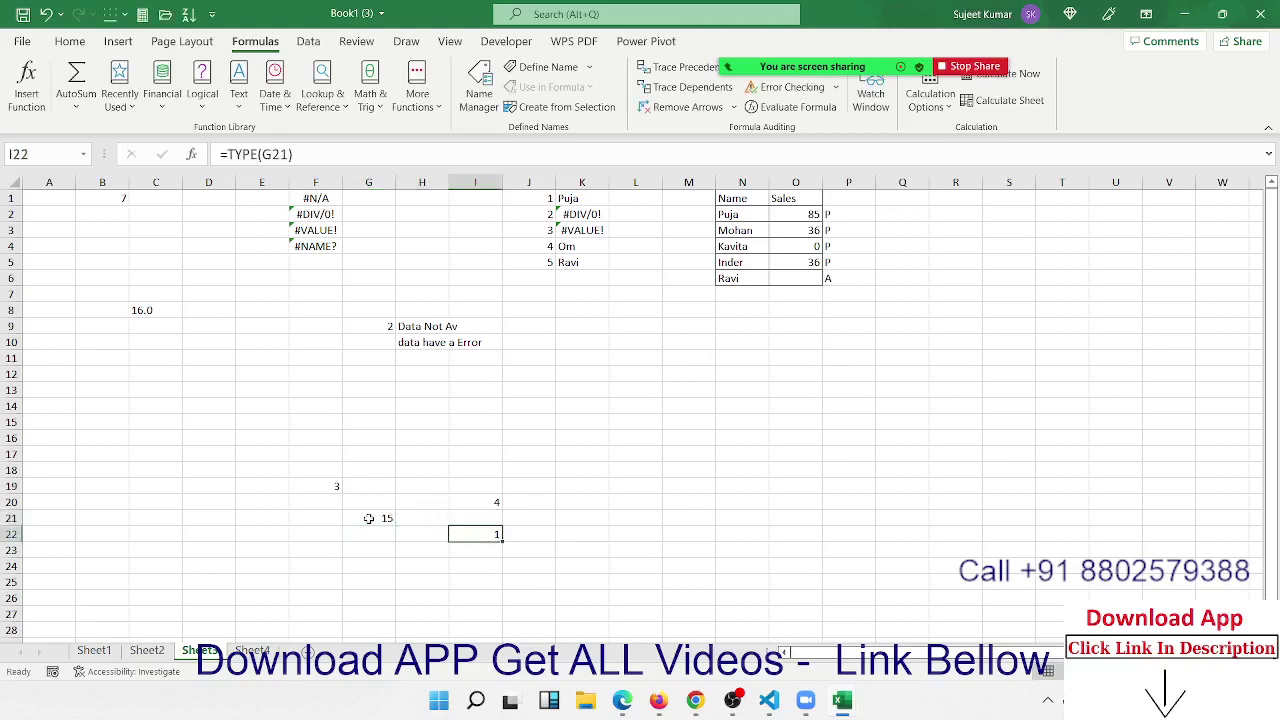
key(F2)
key(ctrl+Return)
Change G21 to the text asd, then to =TRUE, so I22 returns 4
key(Left)
key(Left)
key(Up)
text(asd)
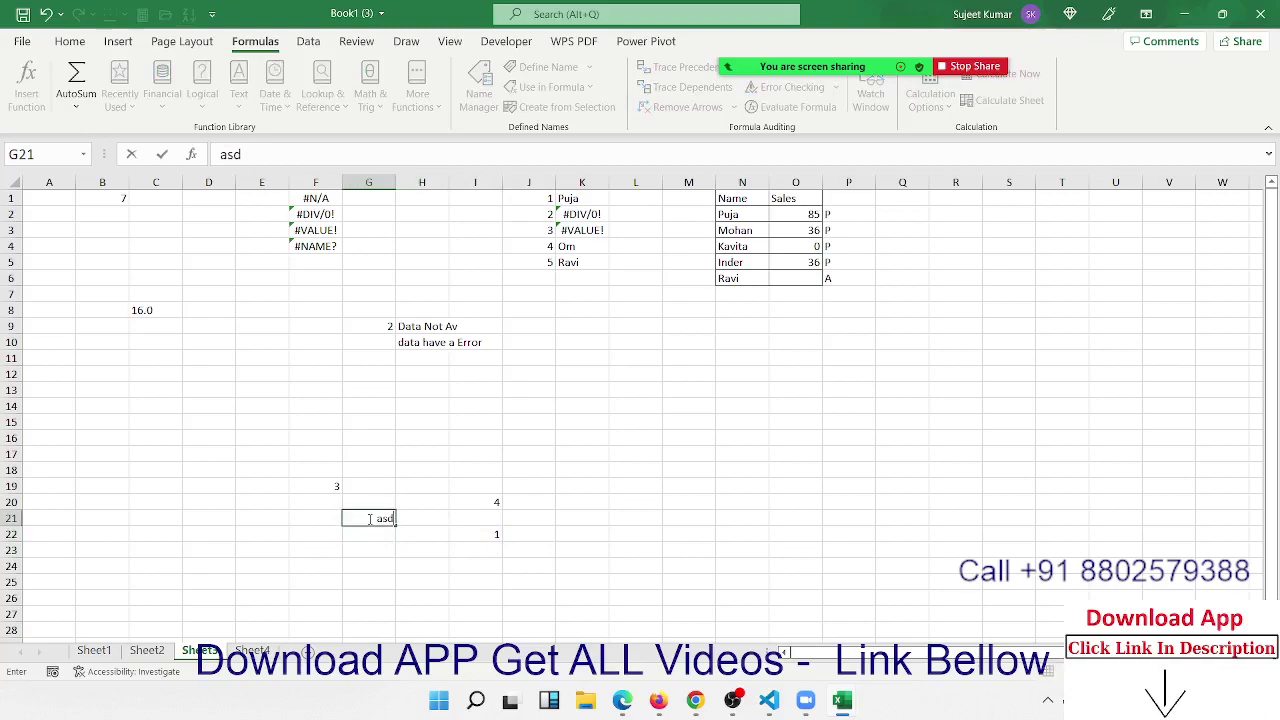
key(Return)
key(Up)
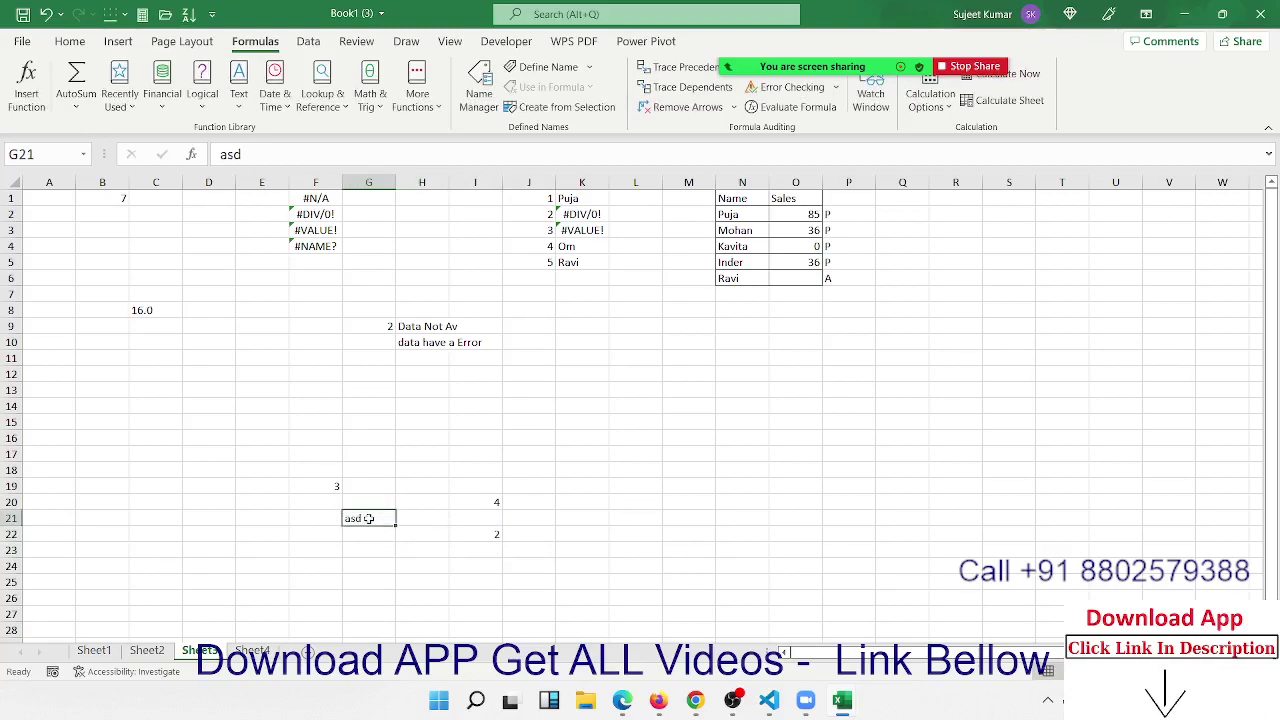
text(=TRUE)
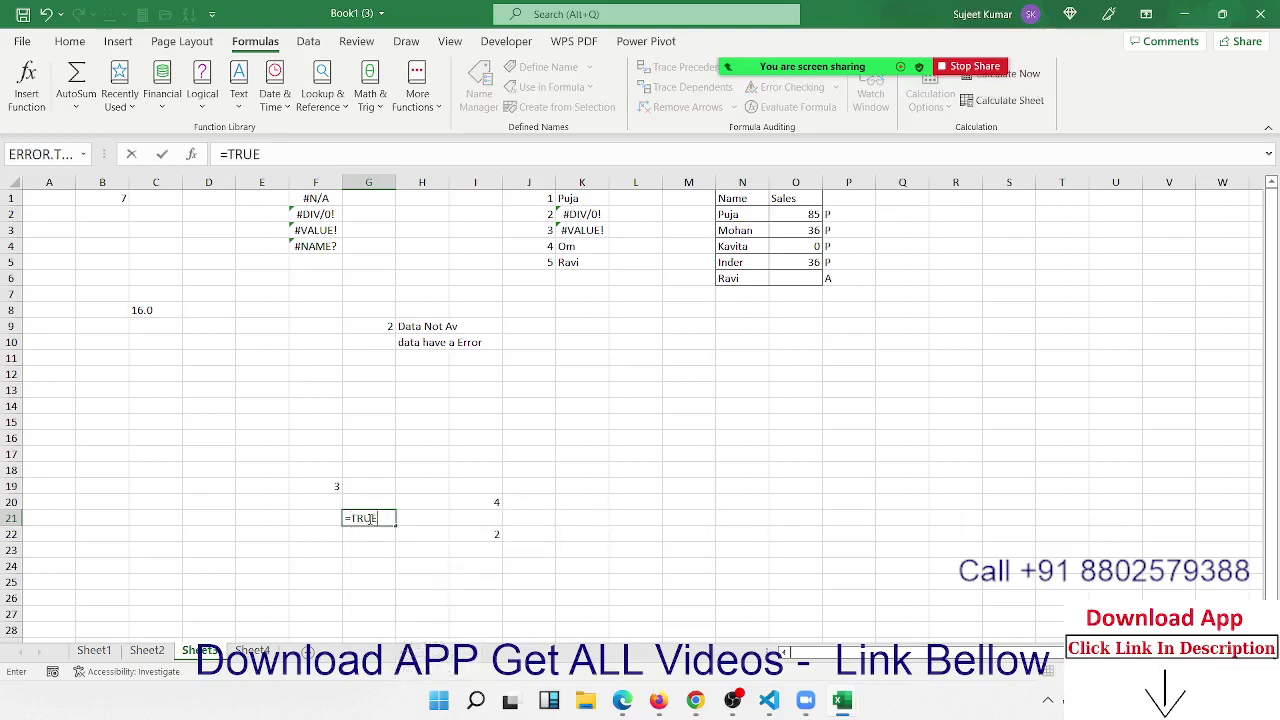
key(Return)
key(Up)
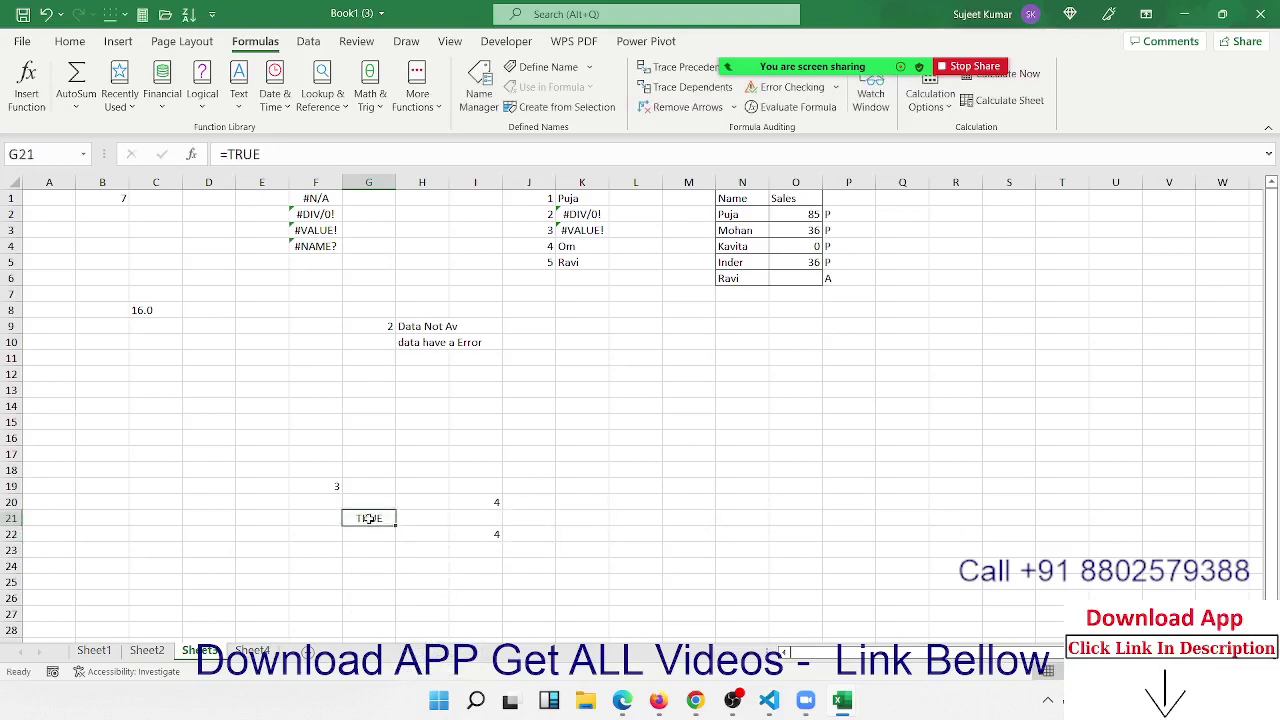
key(Right)
key(Right)
key(Down)
key(Down)
Enter =CELL("type",G21) in I23
text(=)
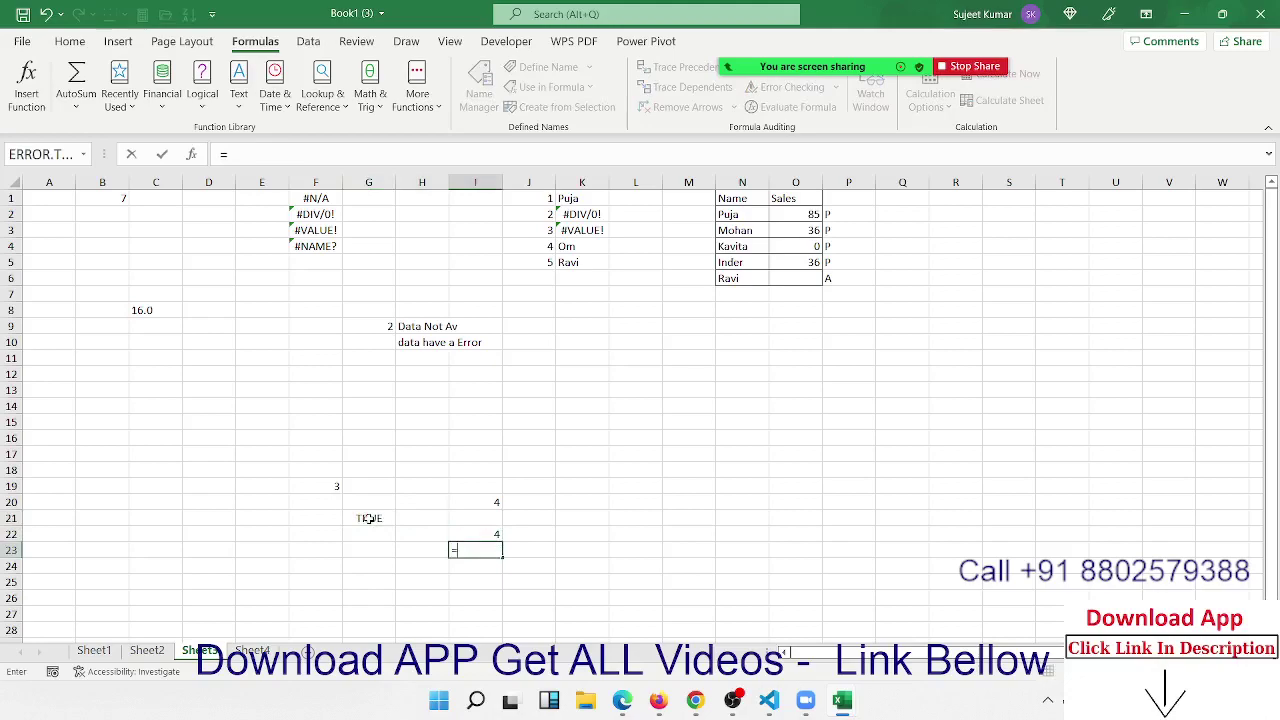
text(cl)
key(BackSpace)
text(e)
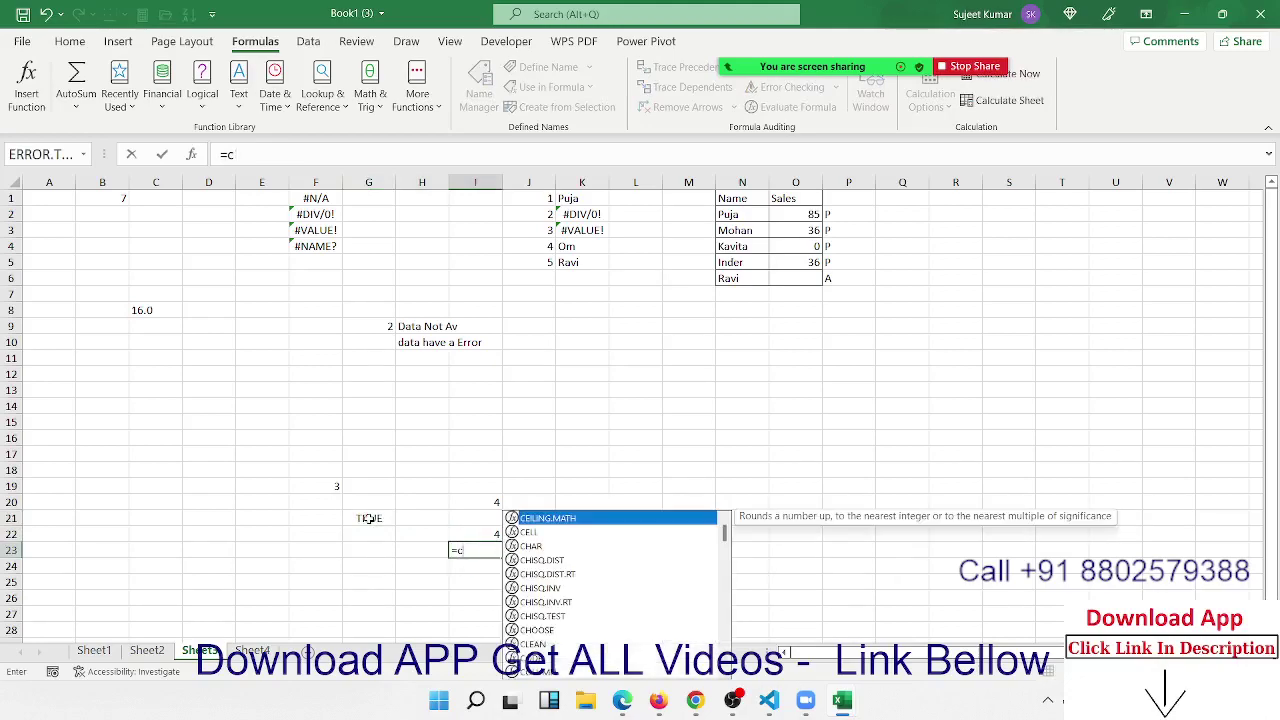
text(l)
key(Tab)
key(Left)
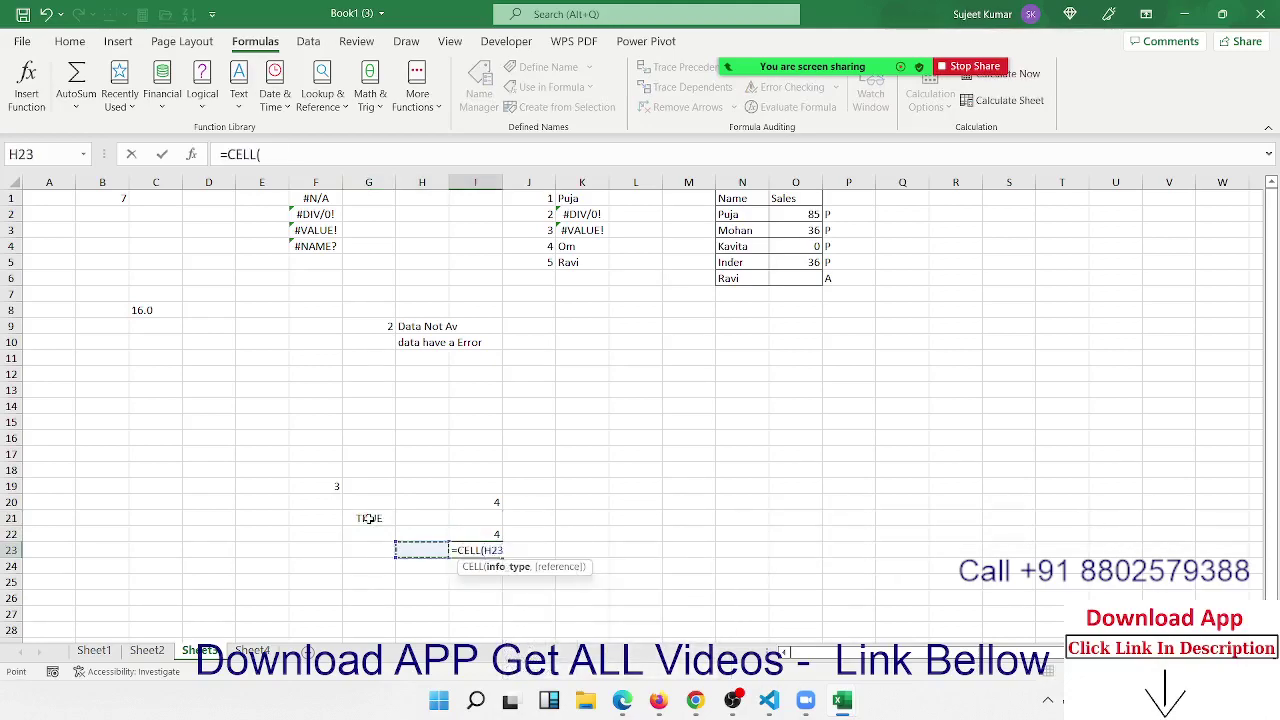
key(BackSpace)
key(BackSpace)
key(BackSpace)
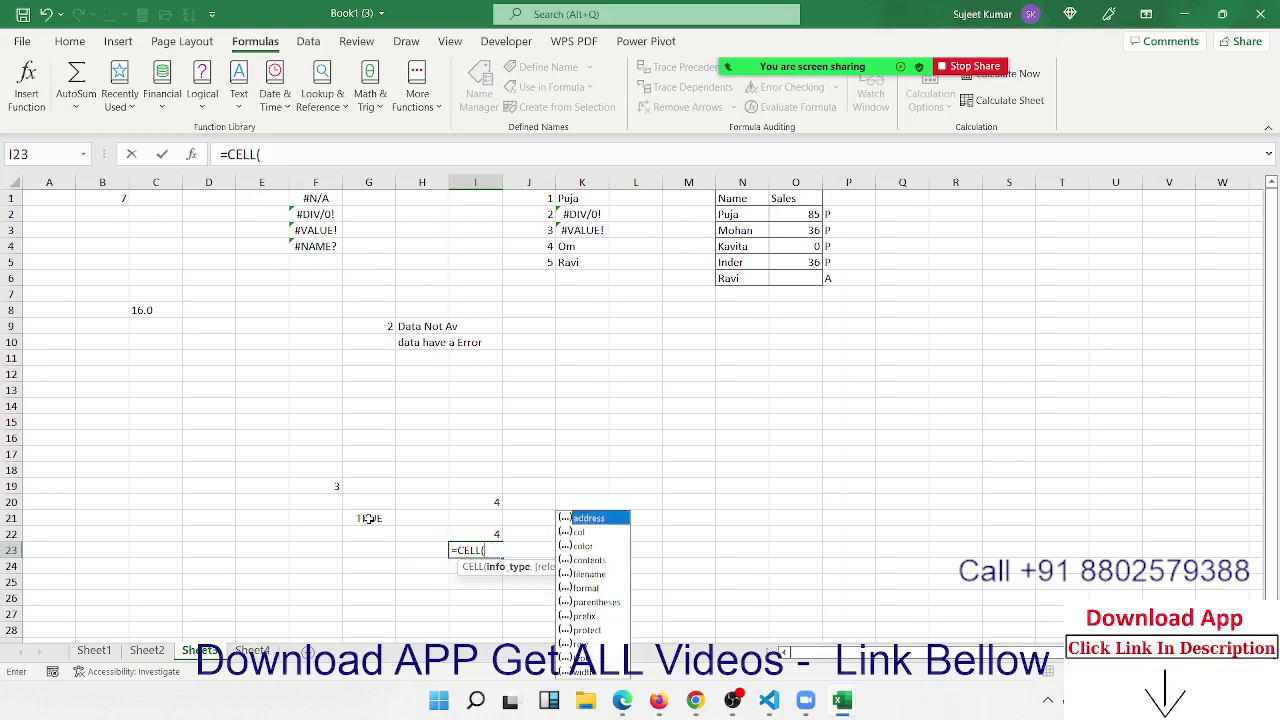
key(Down)
key(Down)
key(Down)
key(Down)
key(Down)
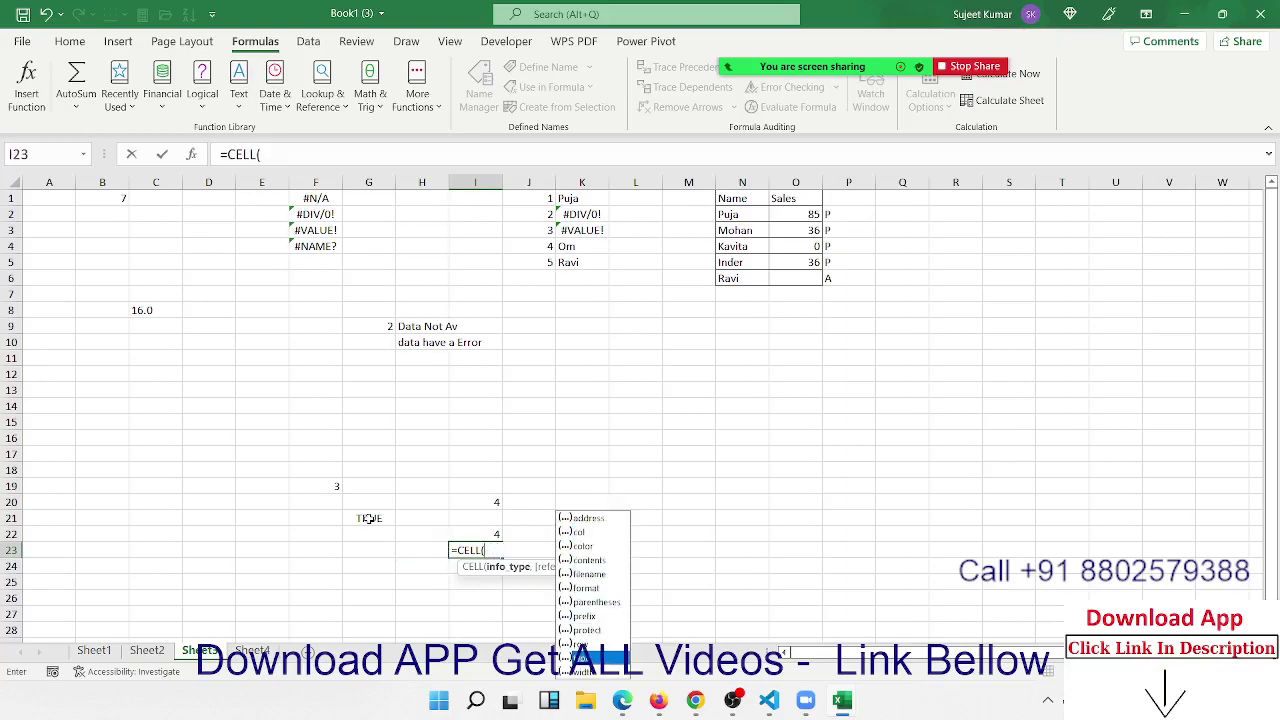
key(Tab)
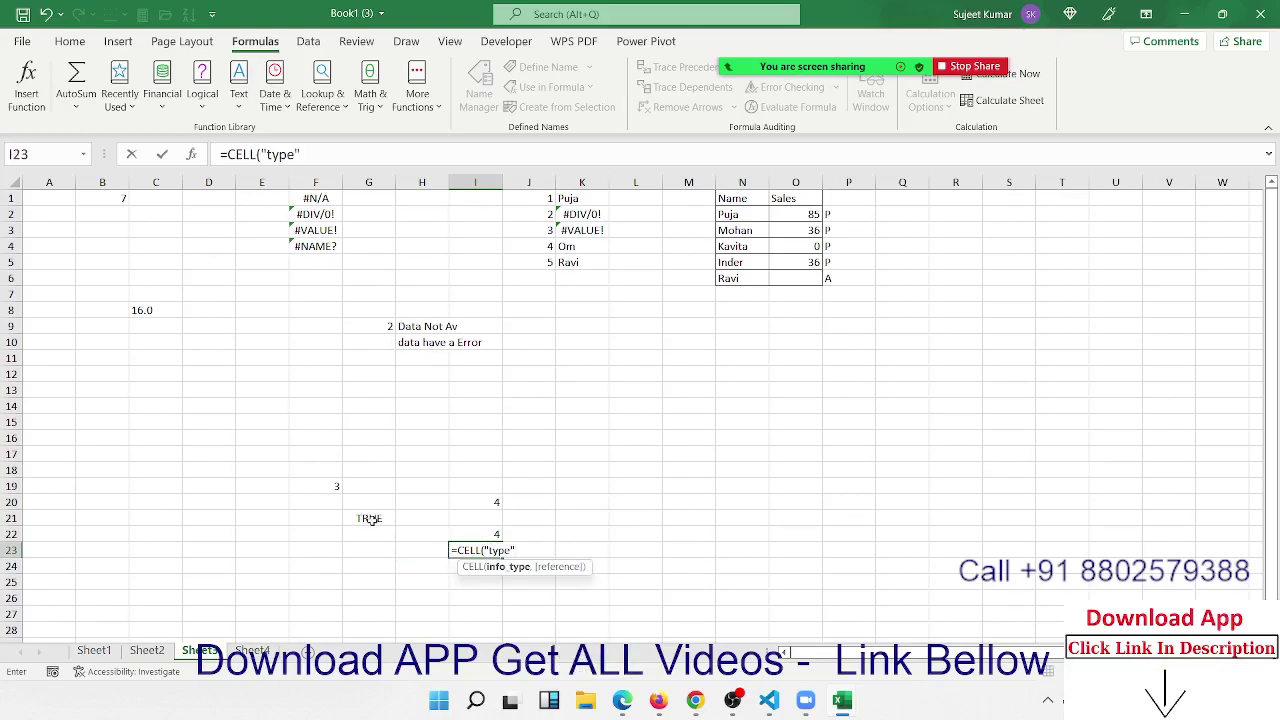
text(,)
click(370, 519)
key(Return)
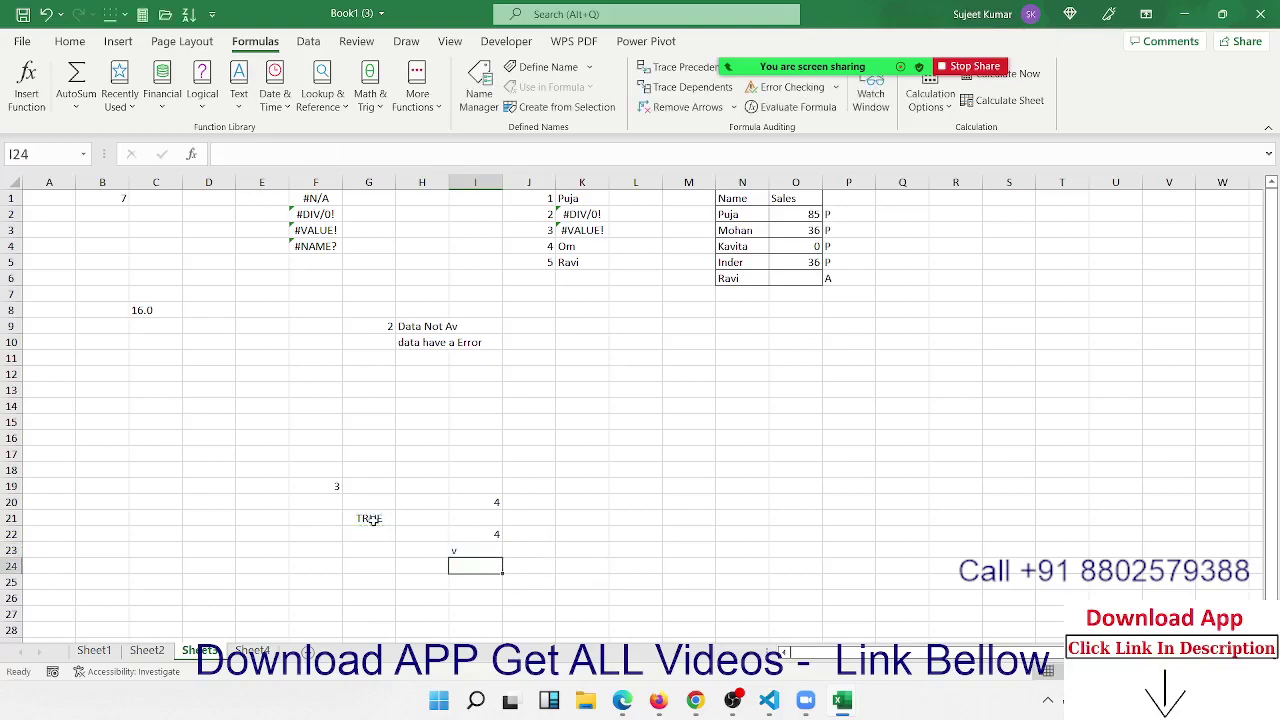
key(Up)
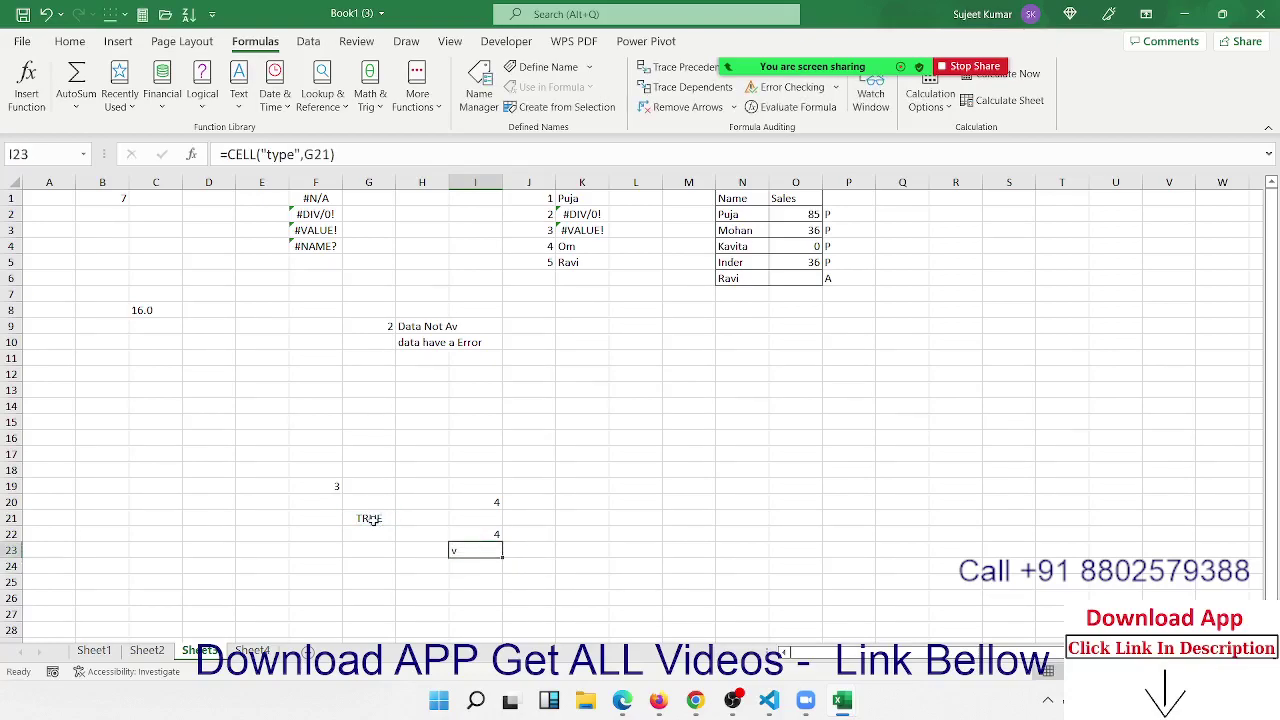
Test G21 with 545, then the text sa, then delete its value
key(Left)
key(Left)
key(Up)
key(Up)
text(545)
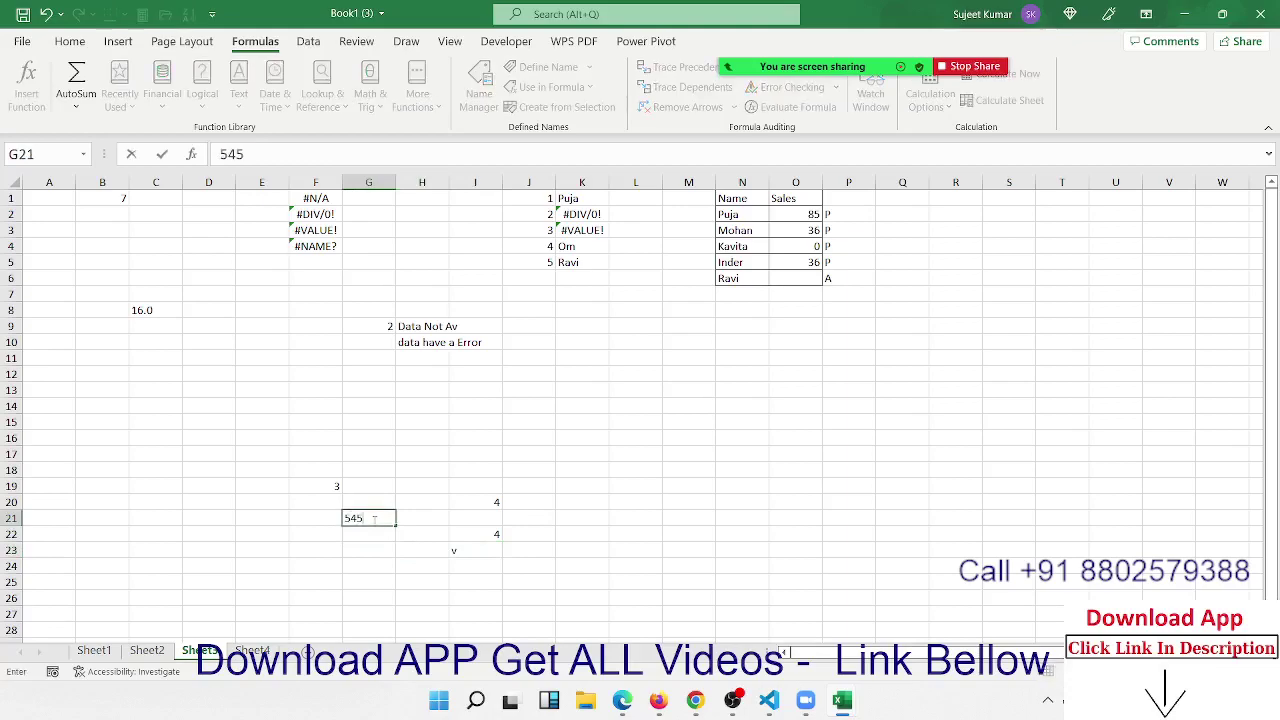
key(Return)
key(Up)
text(sa)
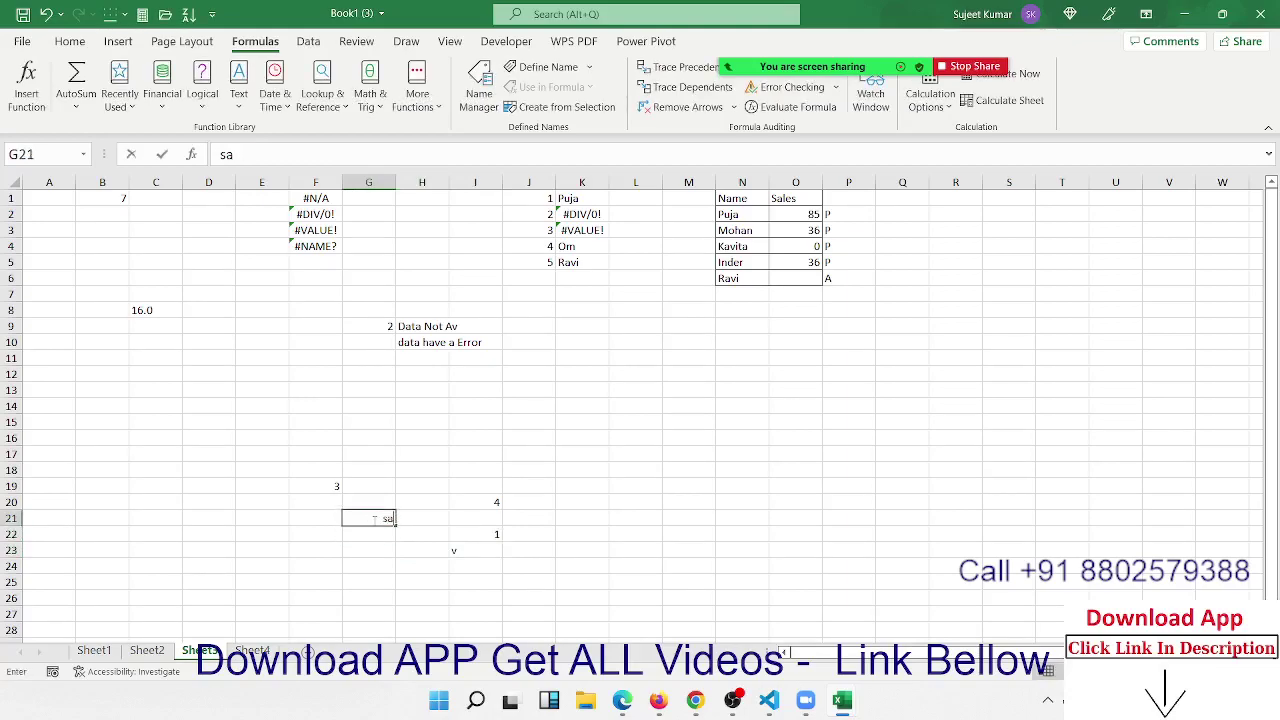
key(Return)
key(Up)
key(Down)
key(Up)
key(Delete)
click(417, 95)
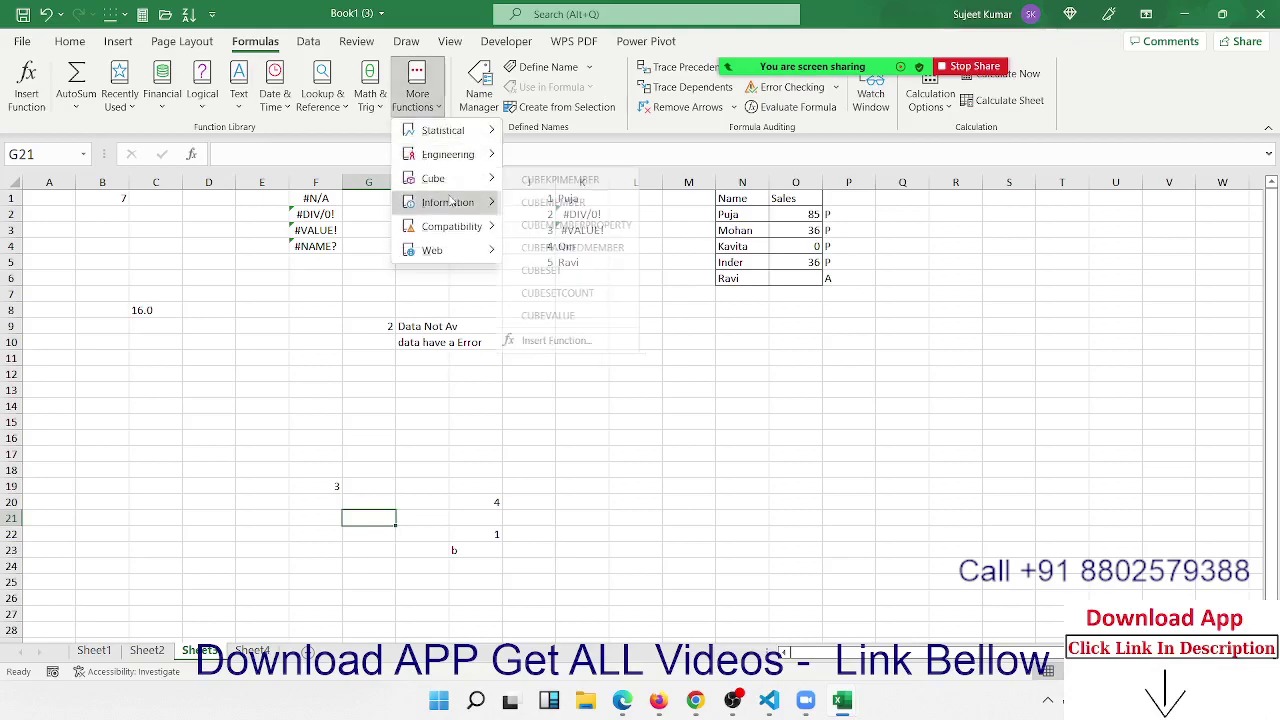
mouse_move(450, 200)
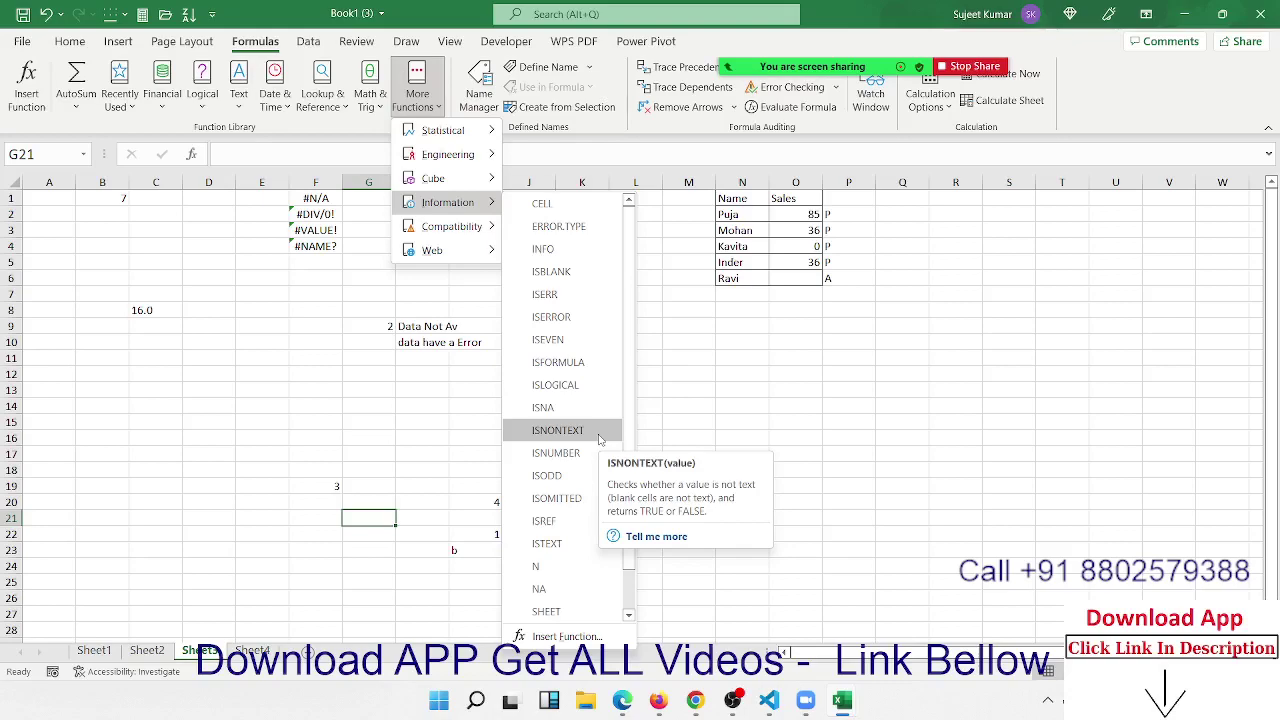
Close the Information list and browse the Financial and Statistical function lists
click(442, 391)
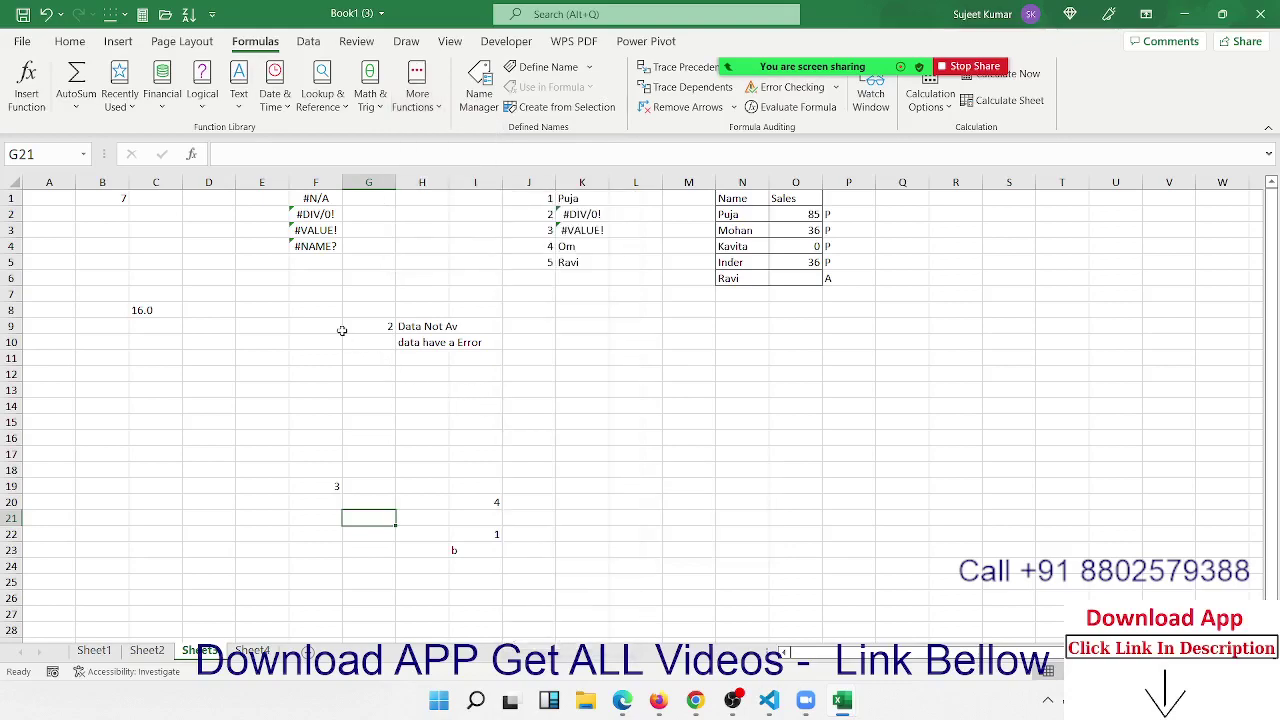
click(157, 117)
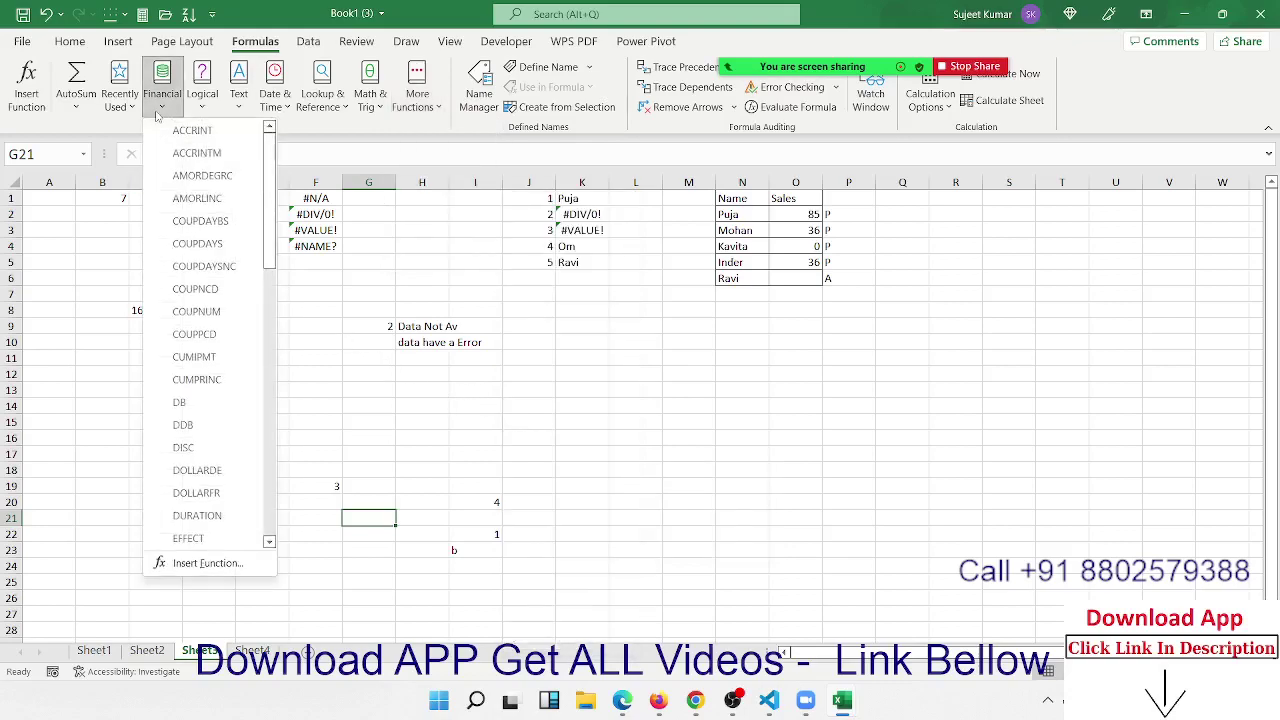
click(400, 184)
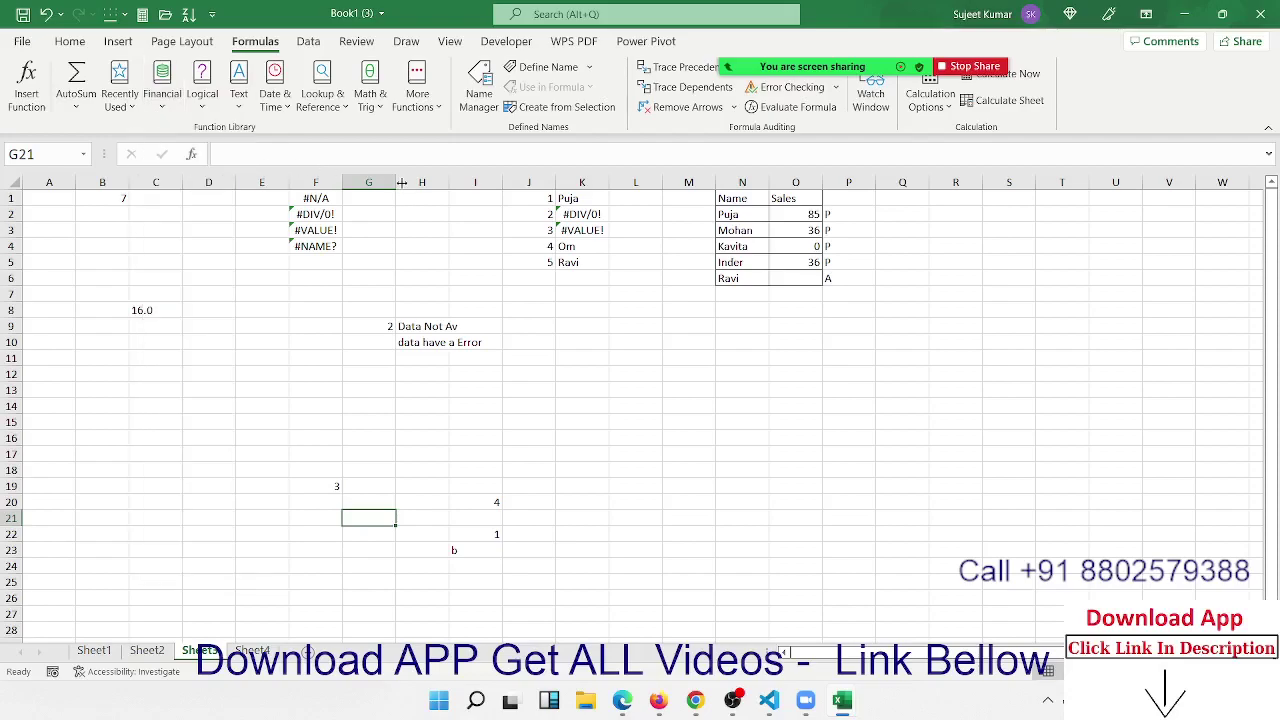
click(399, 113)
mouse_move(420, 131)
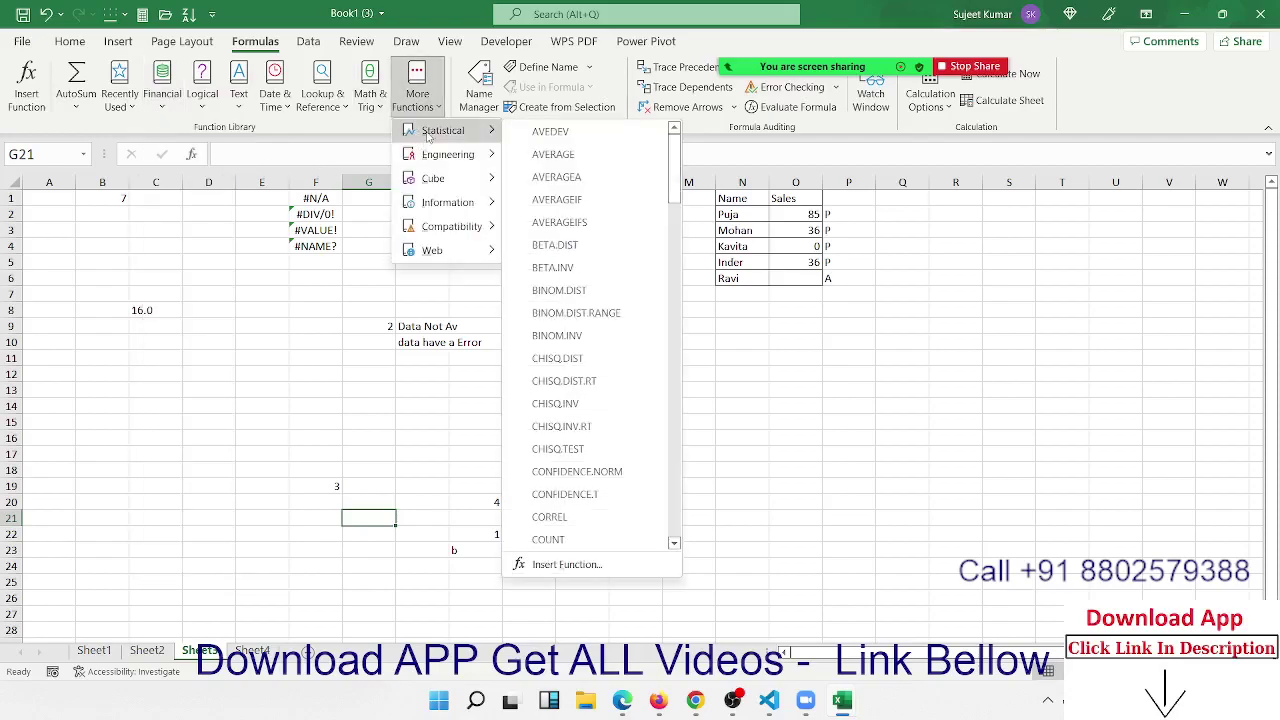
scroll(625, 240, down, 2)
scroll(630, 280, down, 10)
scroll(638, 314, down, 8)
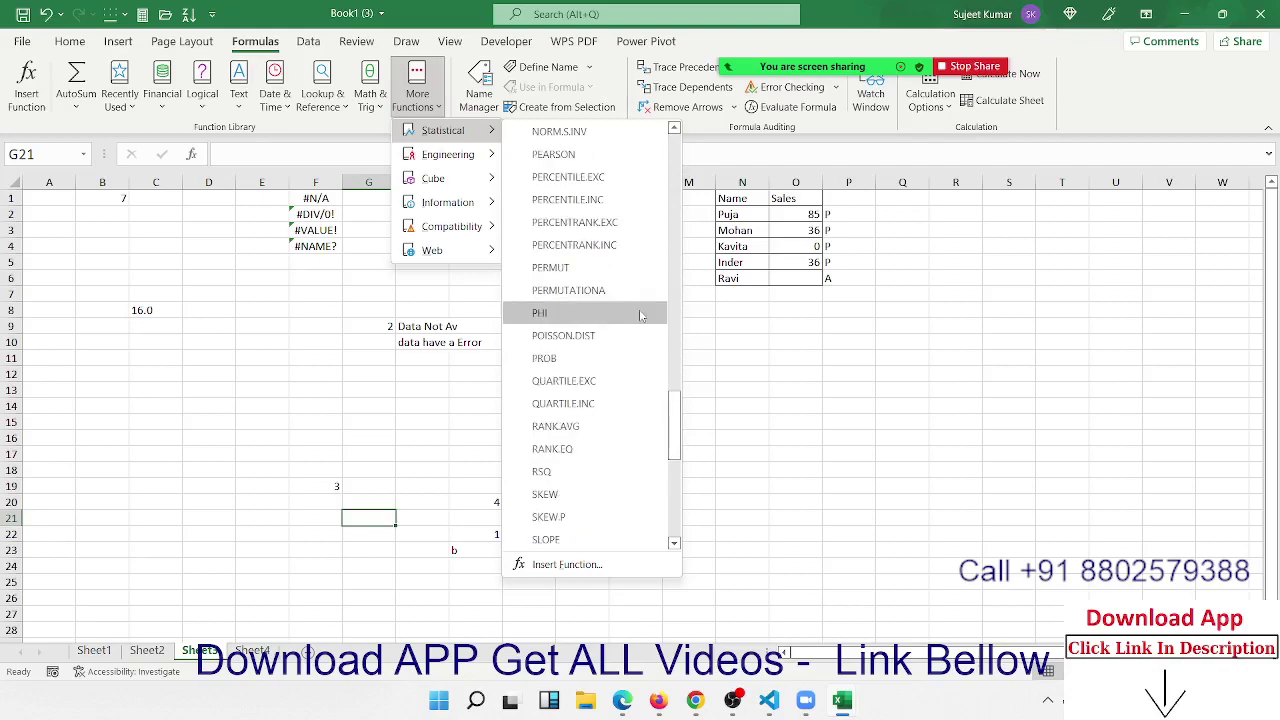
scroll(641, 323, down, 8)
scroll(641, 323, up, 13)
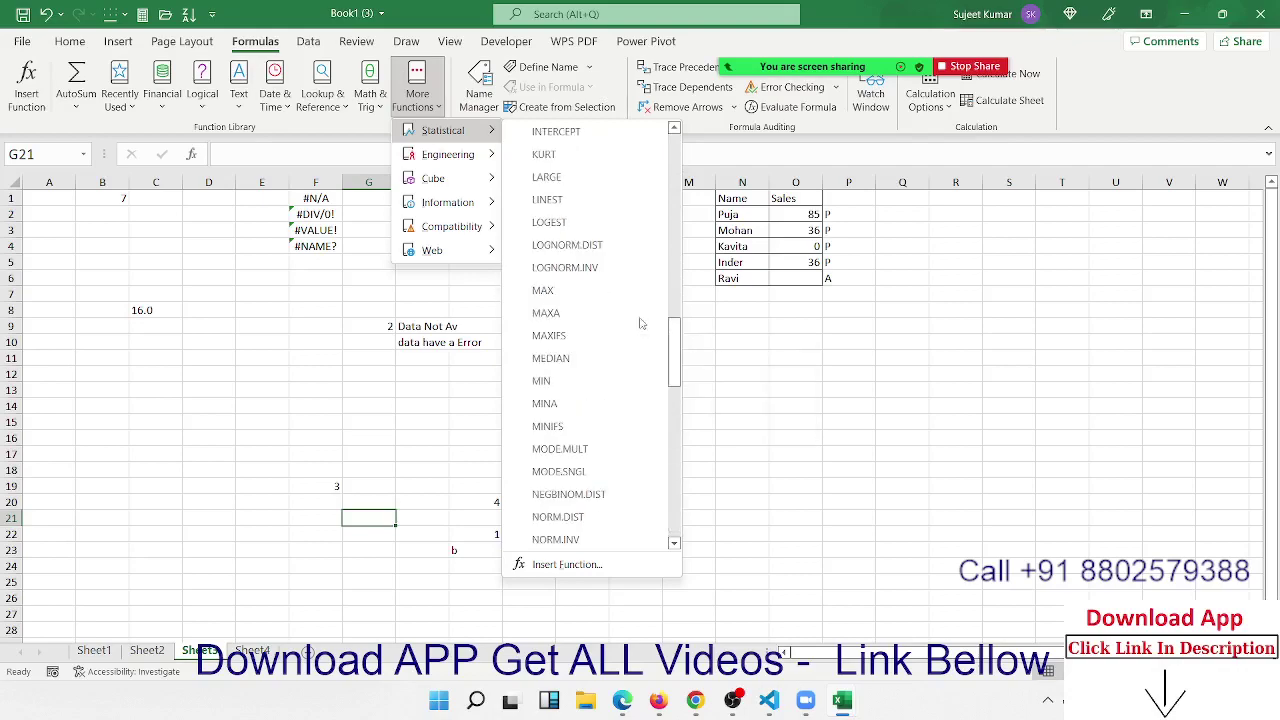
click(232, 244)
In the Financial function list, read the tooltips for DB, DISC, IPMT and RATE
click(170, 105)
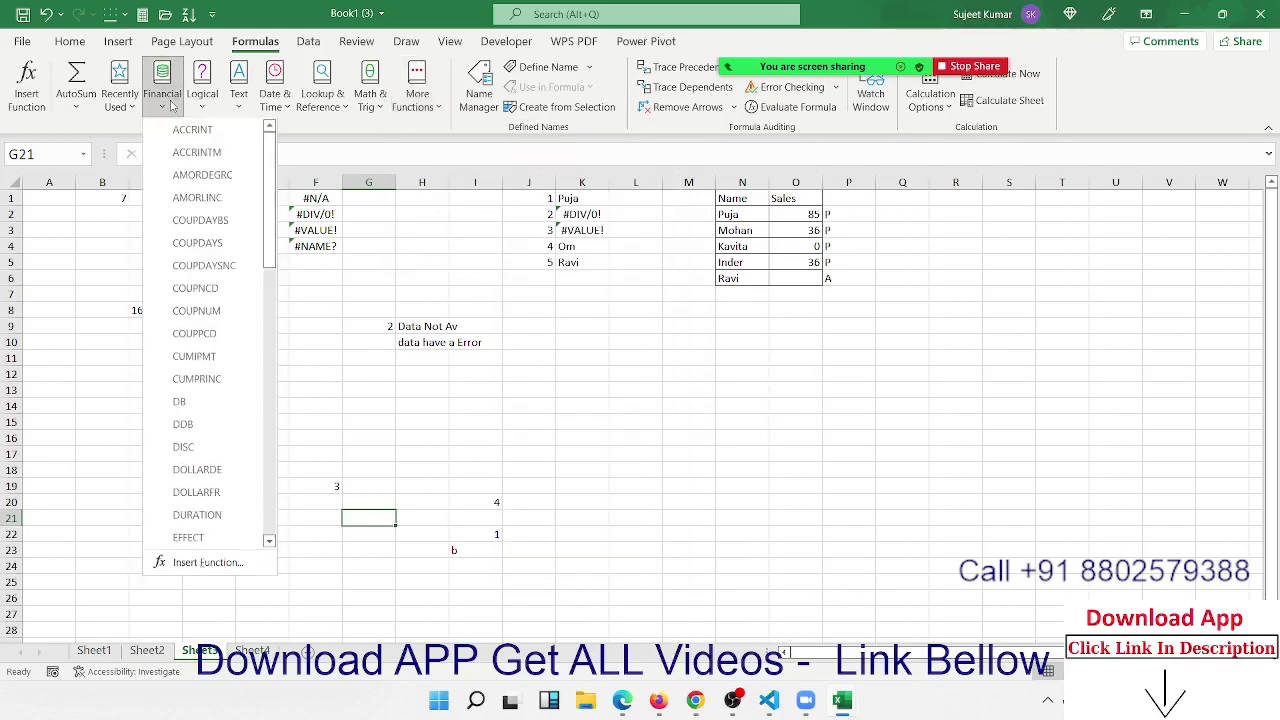
drag(268, 165, 275, 267)
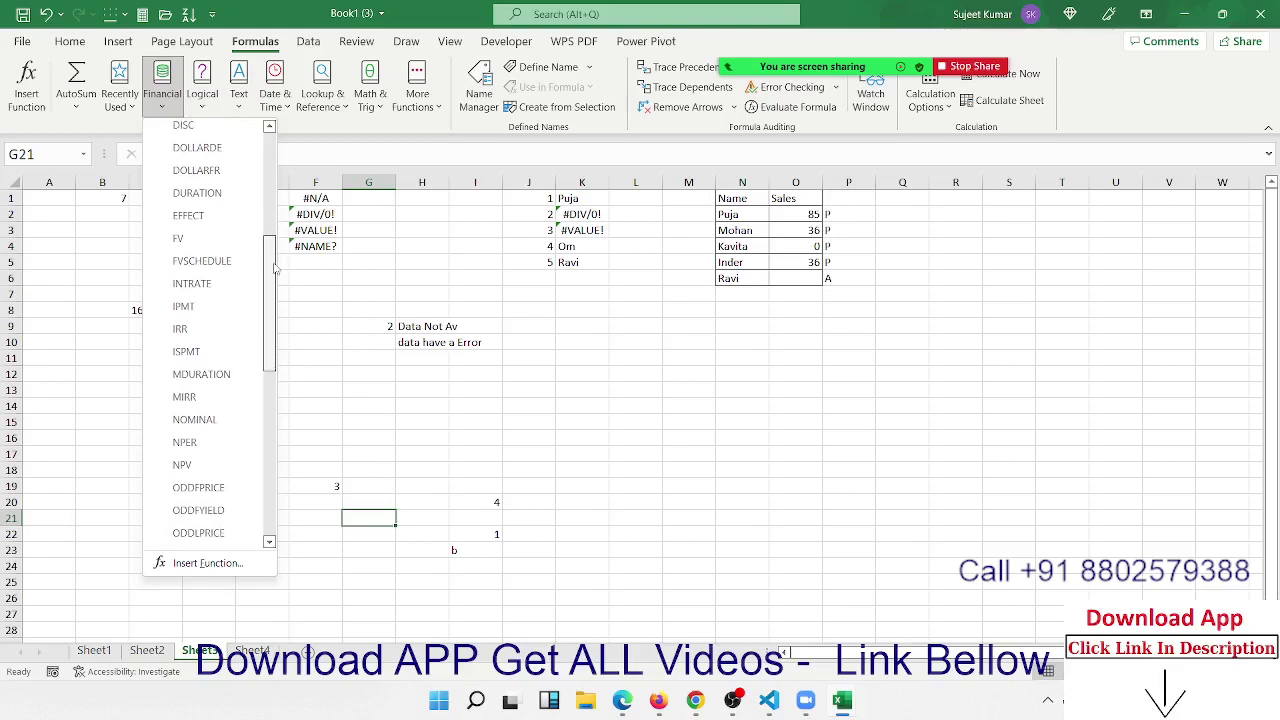
drag(275, 267, 282, 377)
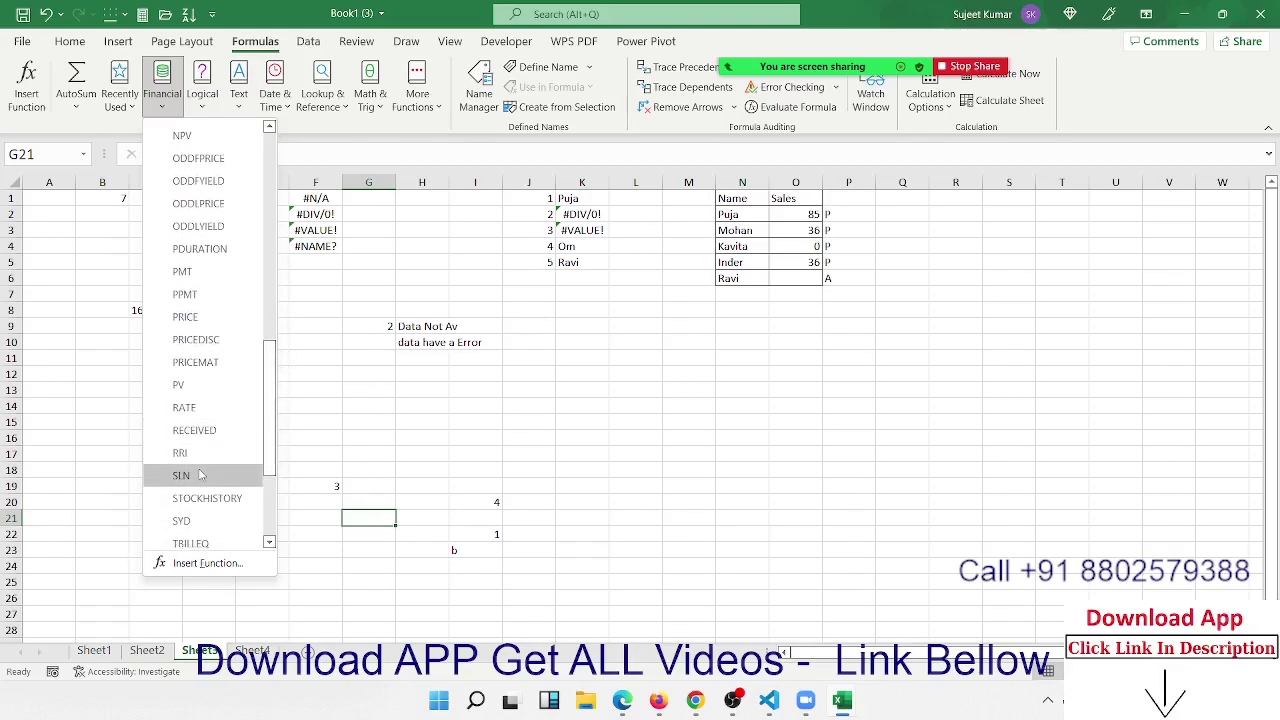
mouse_move(200, 475)
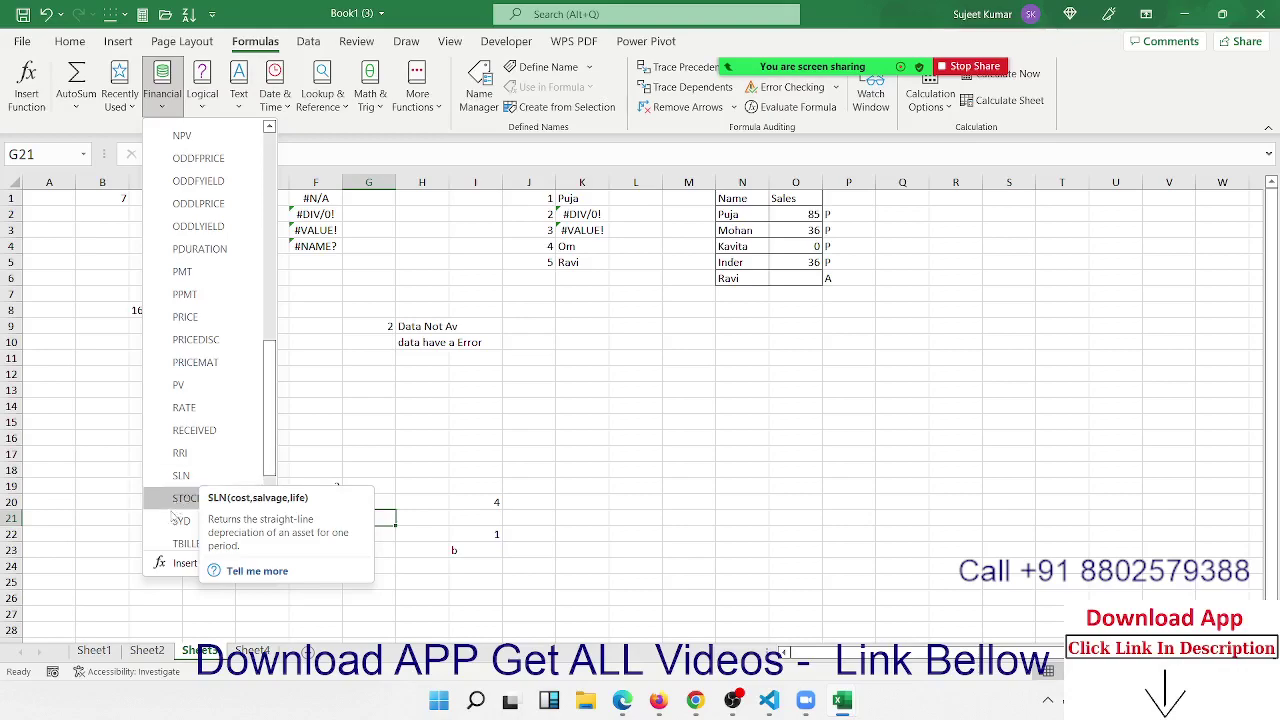
mouse_move(170, 523)
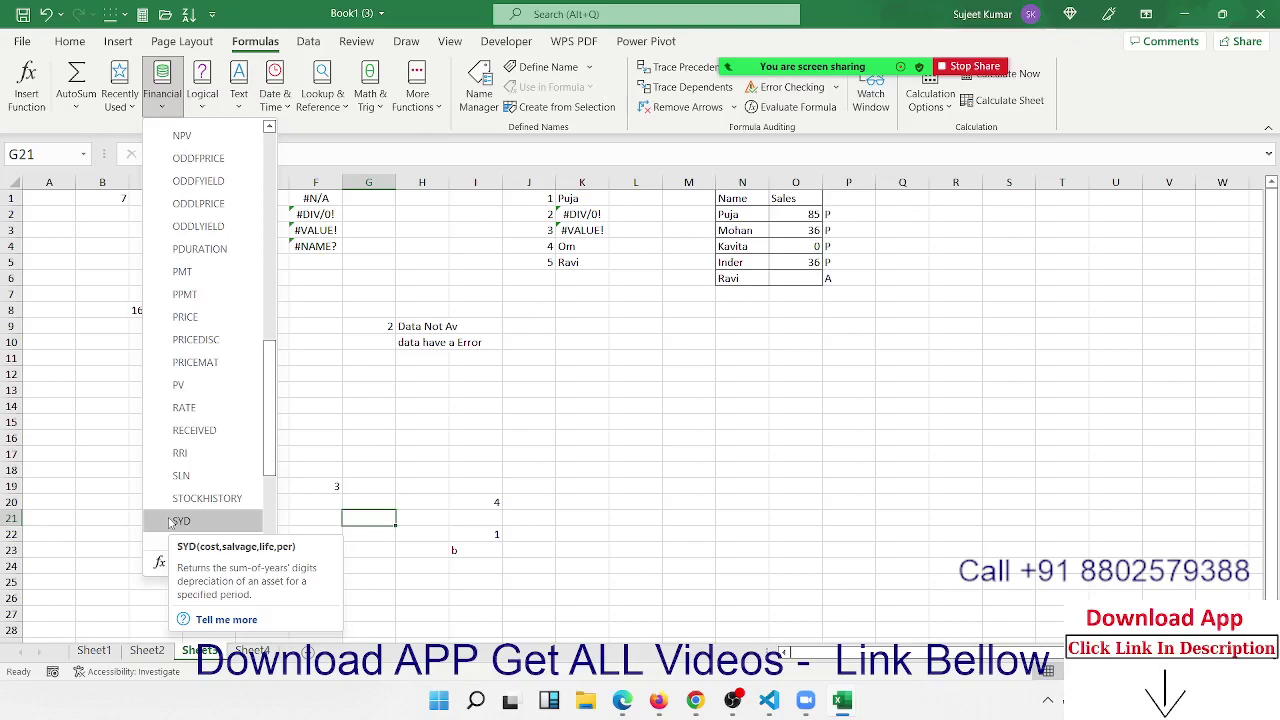
scroll(175, 480, up, 10)
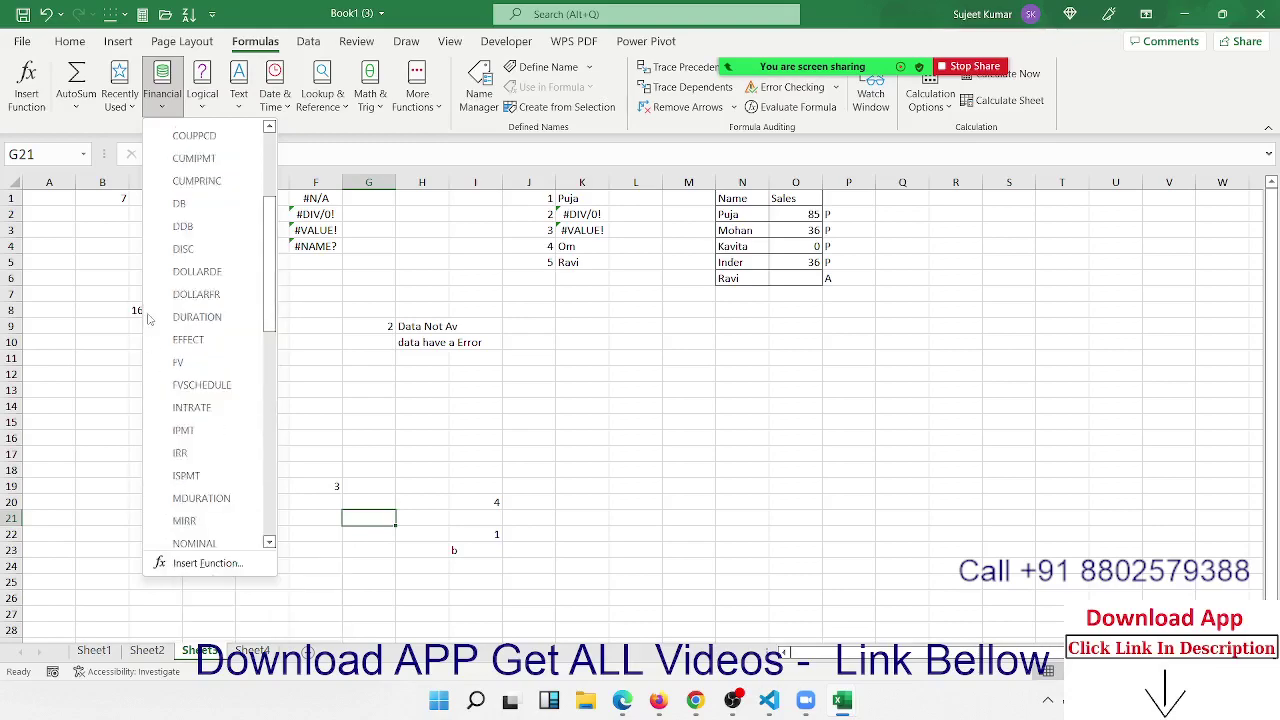
mouse_move(183, 408)
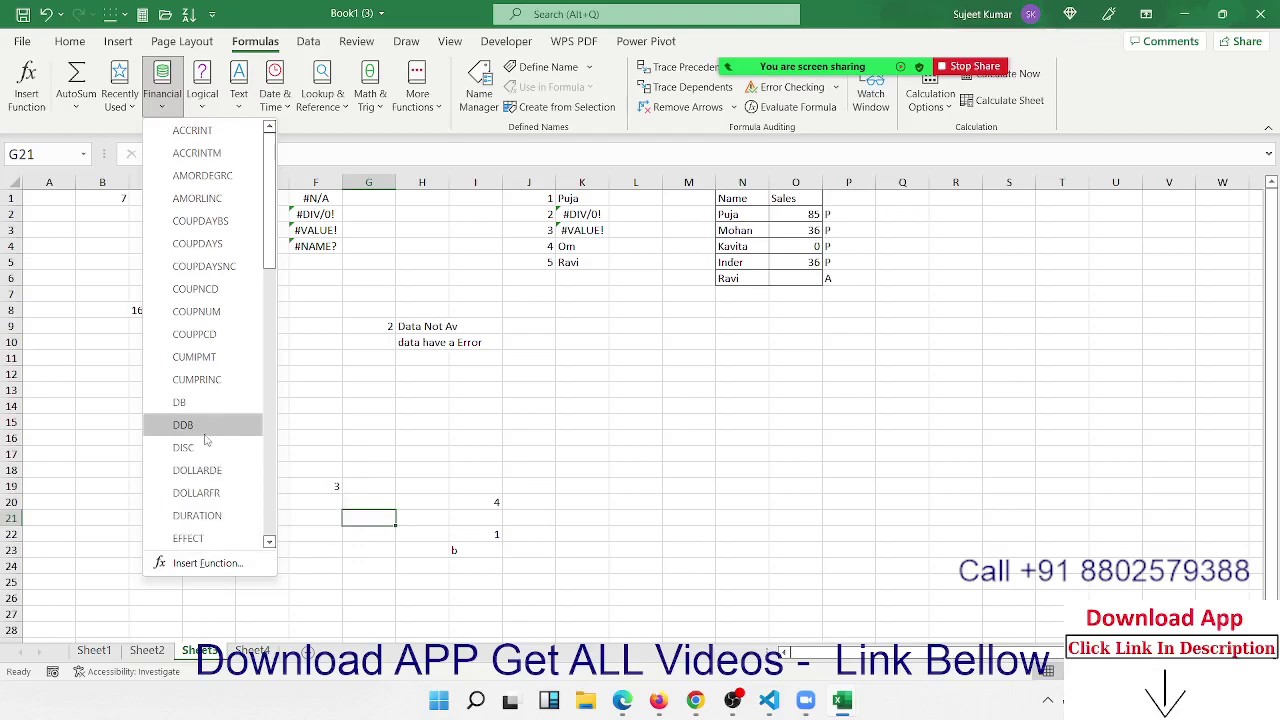
mouse_move(203, 450)
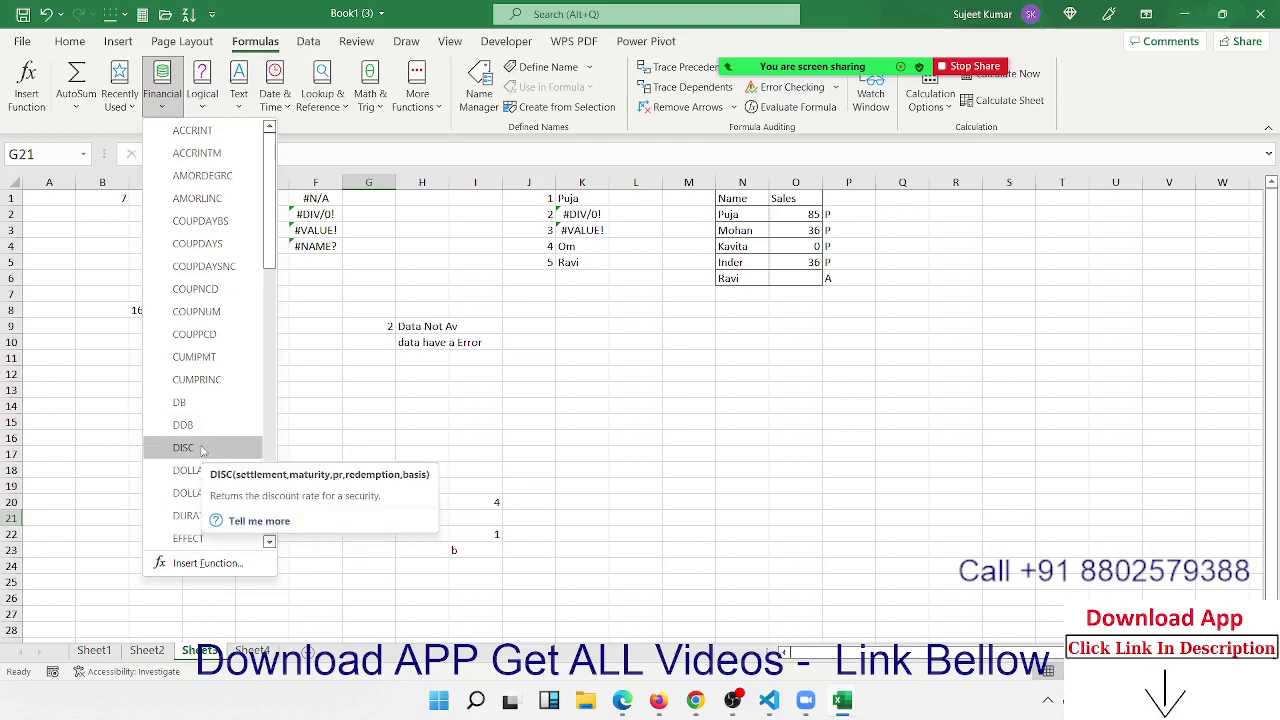
scroll(211, 403, down, 3)
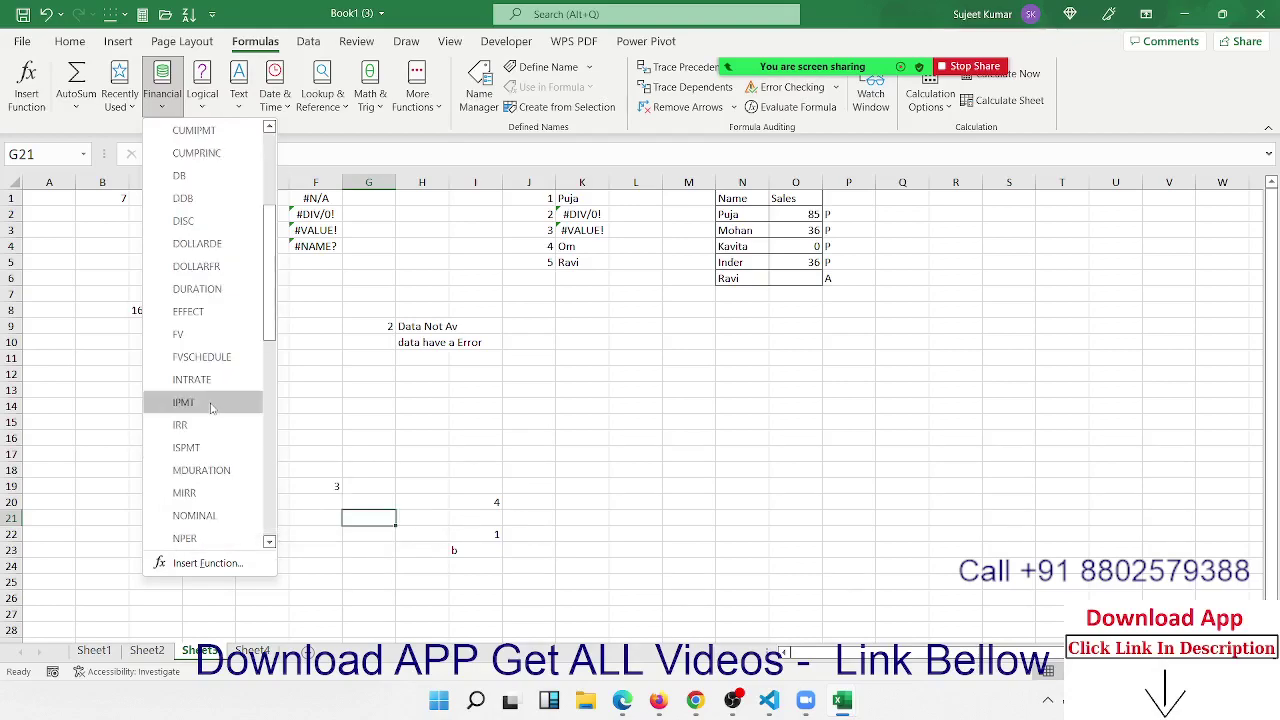
scroll(211, 405, down, 9)
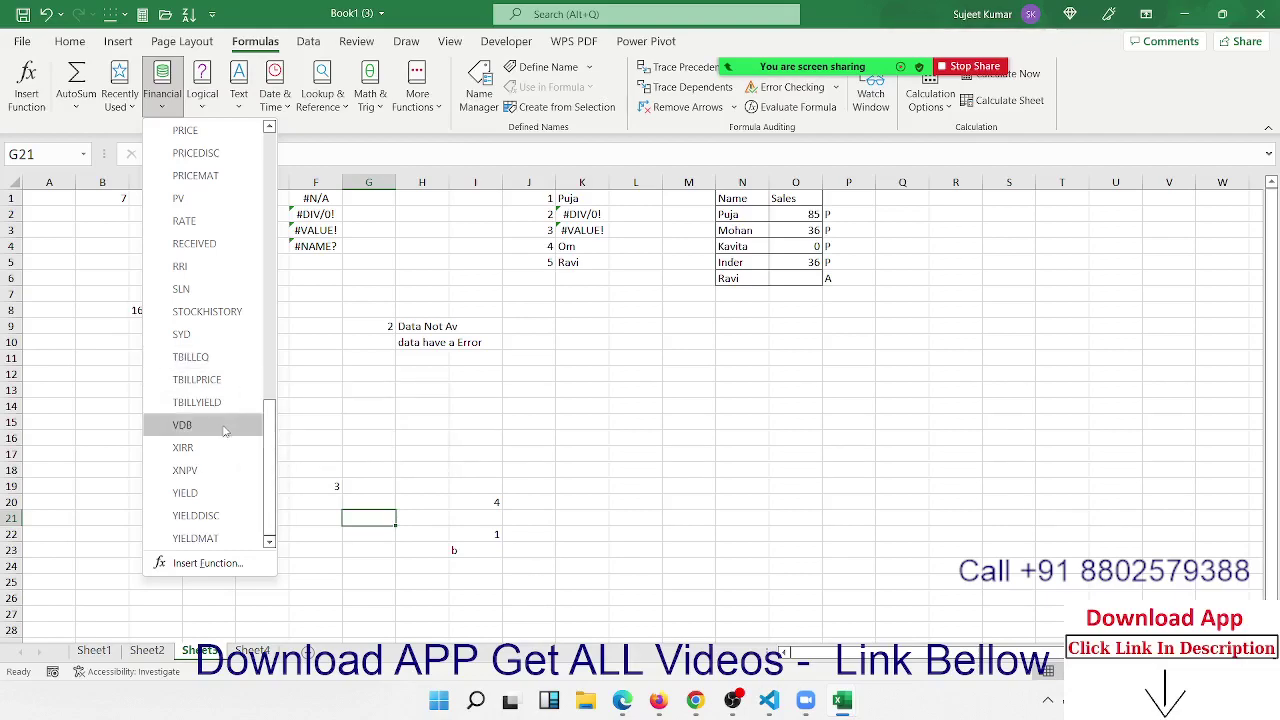
scroll(225, 430, up, 10)
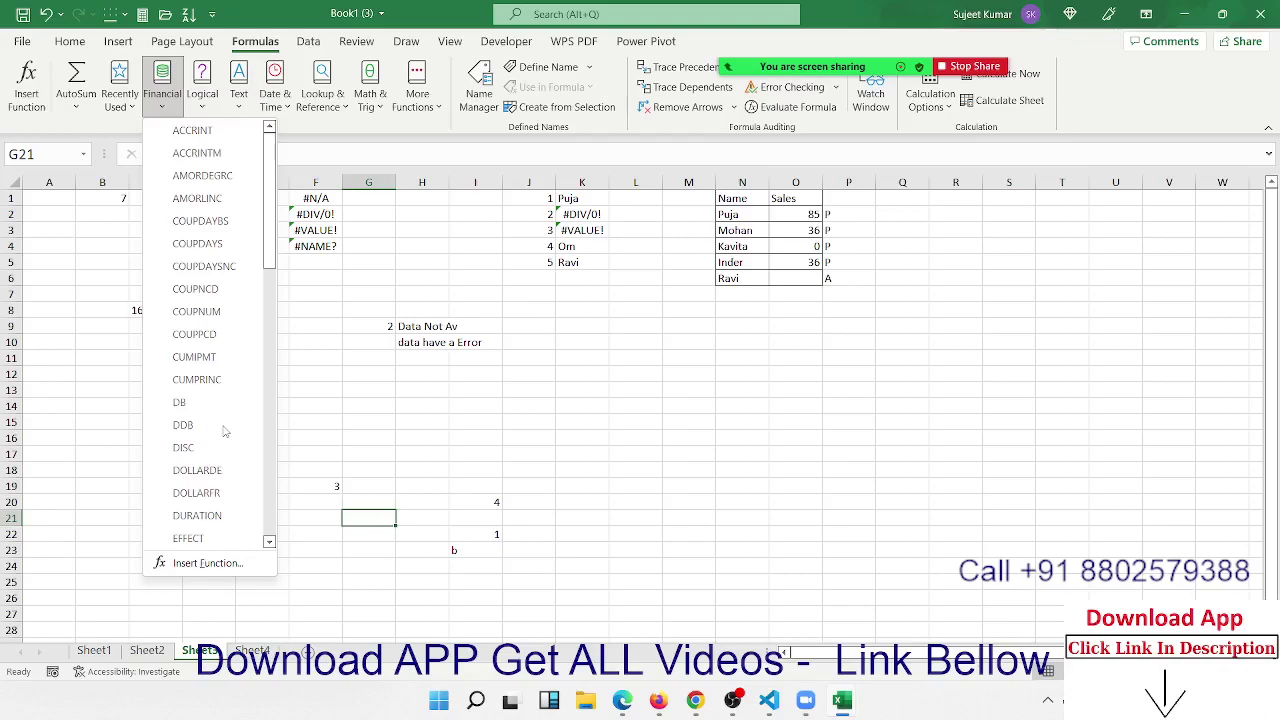
scroll(228, 379, down, 5)
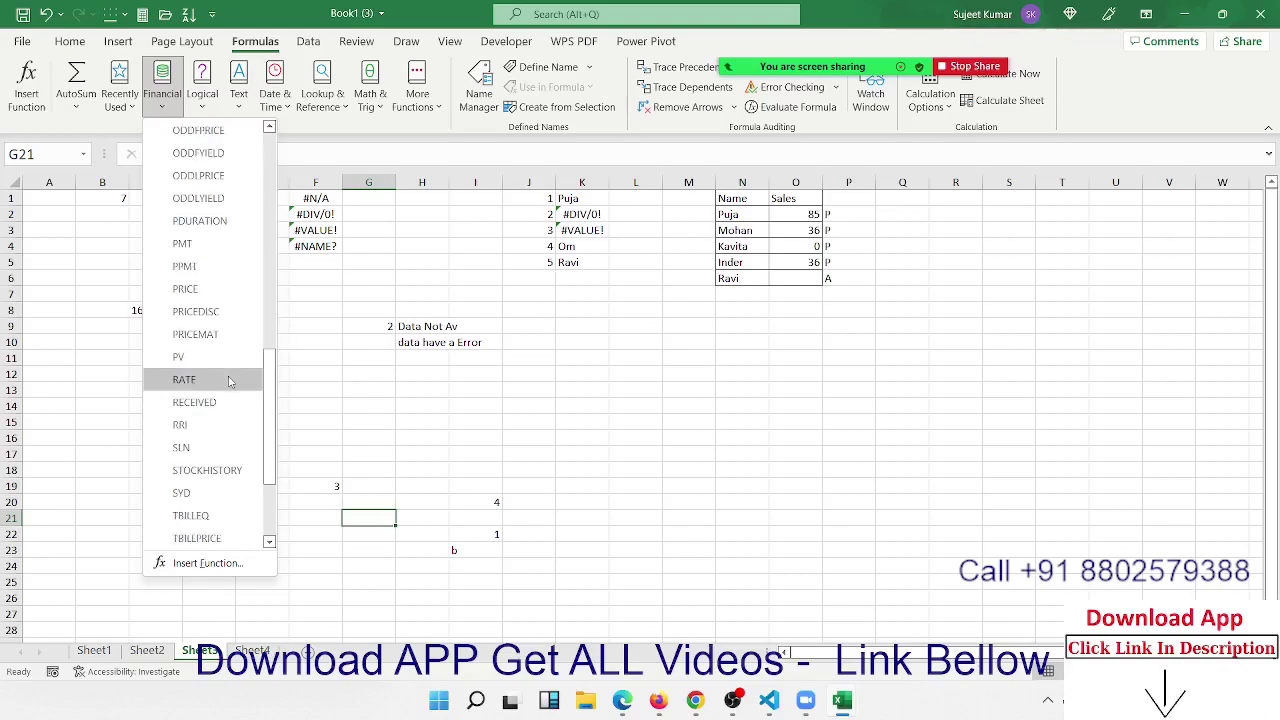
scroll(228, 375, down, 4)
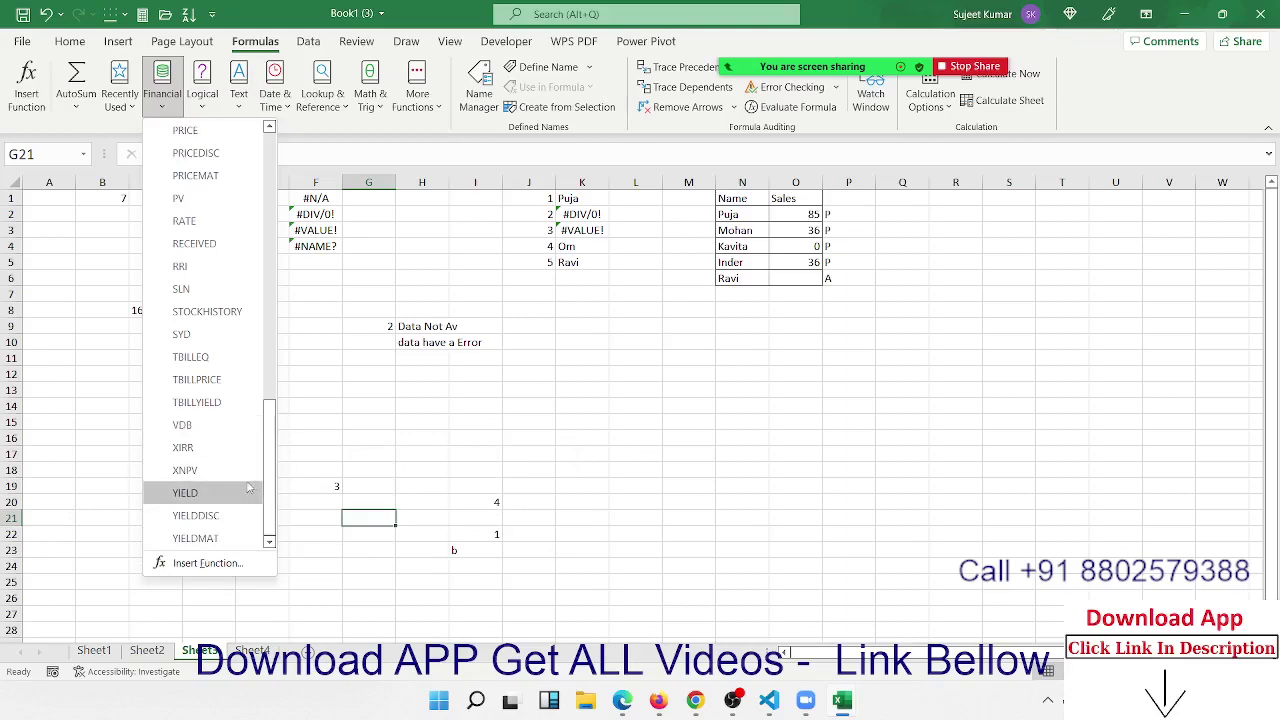
drag(266, 485, 320, 198)
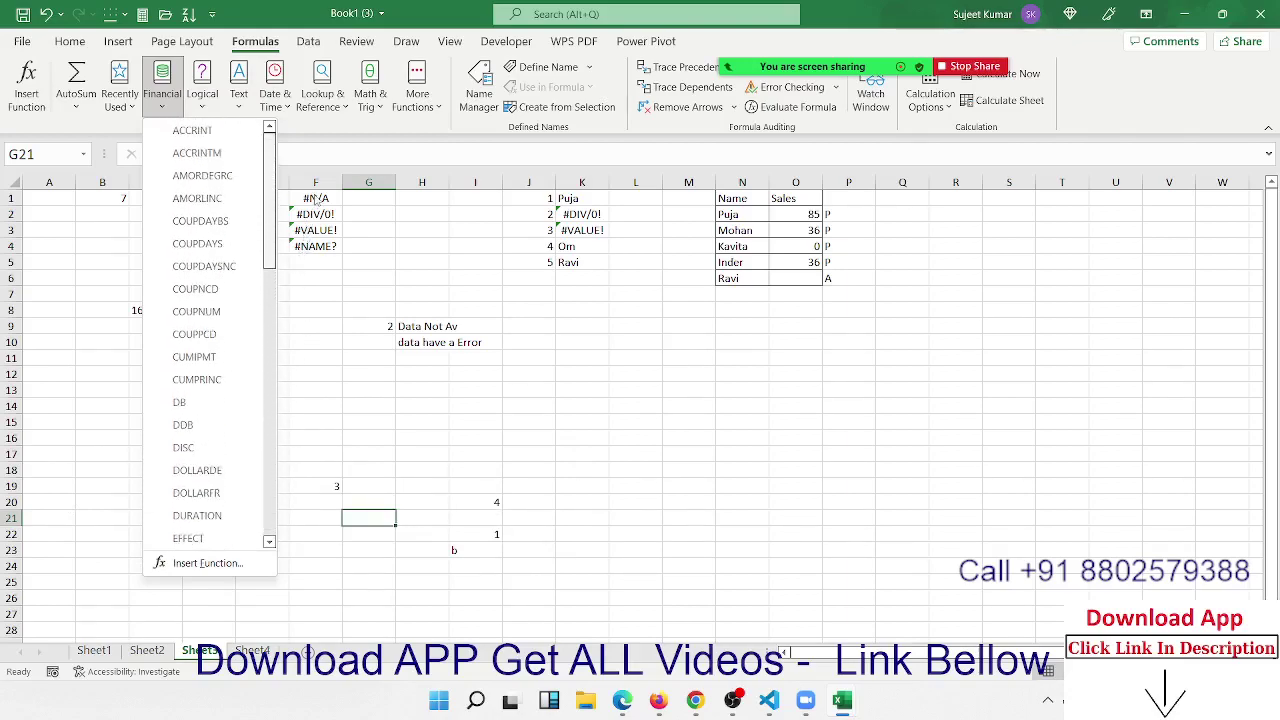
Dismiss the Financial function list and go to the blank Sheet4 worksheet
click(427, 238)
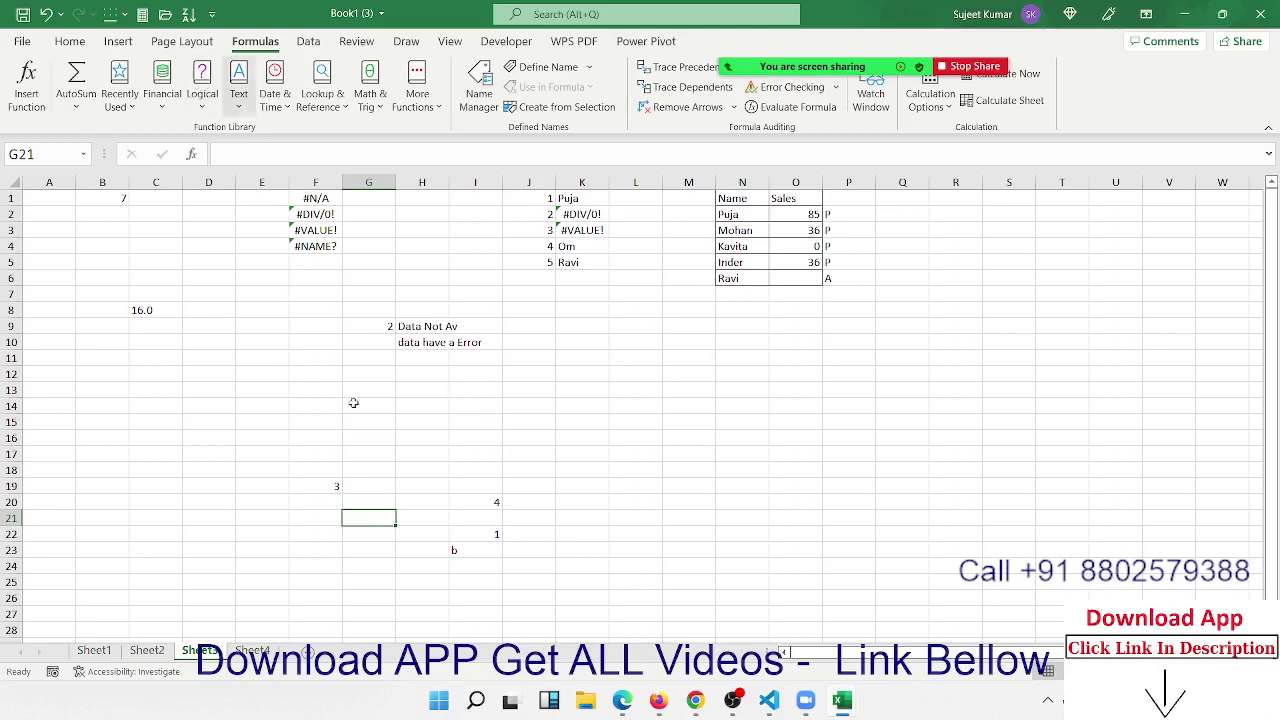
click(261, 657)
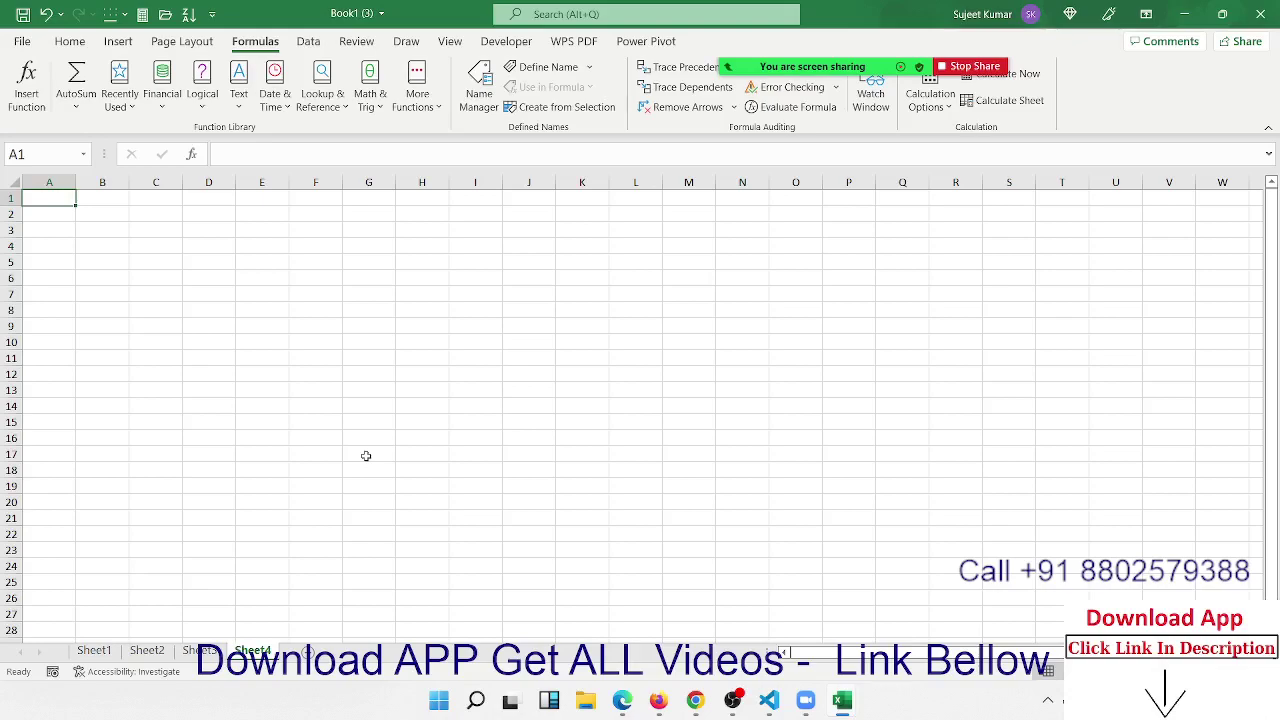
Enter 50, 65, 96 and 96 into cells B3 through E3
key(Down)
key(Down)
key(Right)
text(5)
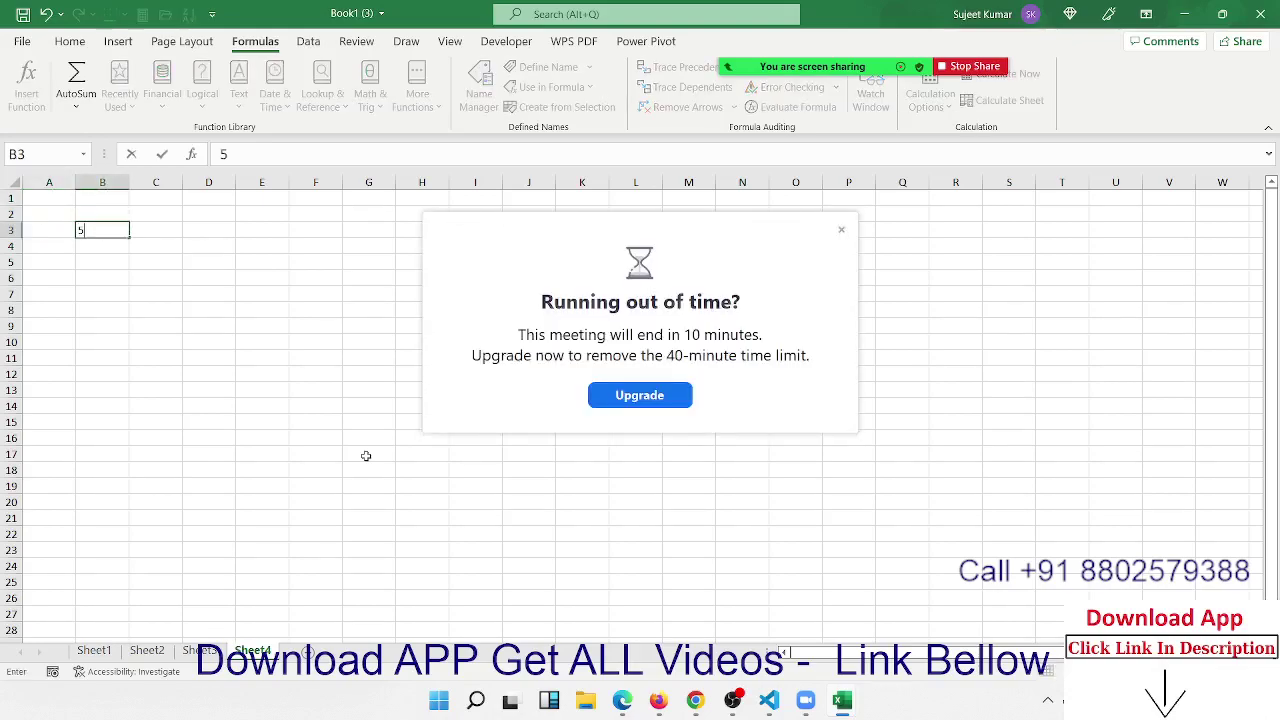
text(0)
key(Tab)
text(65)
key(Tab)
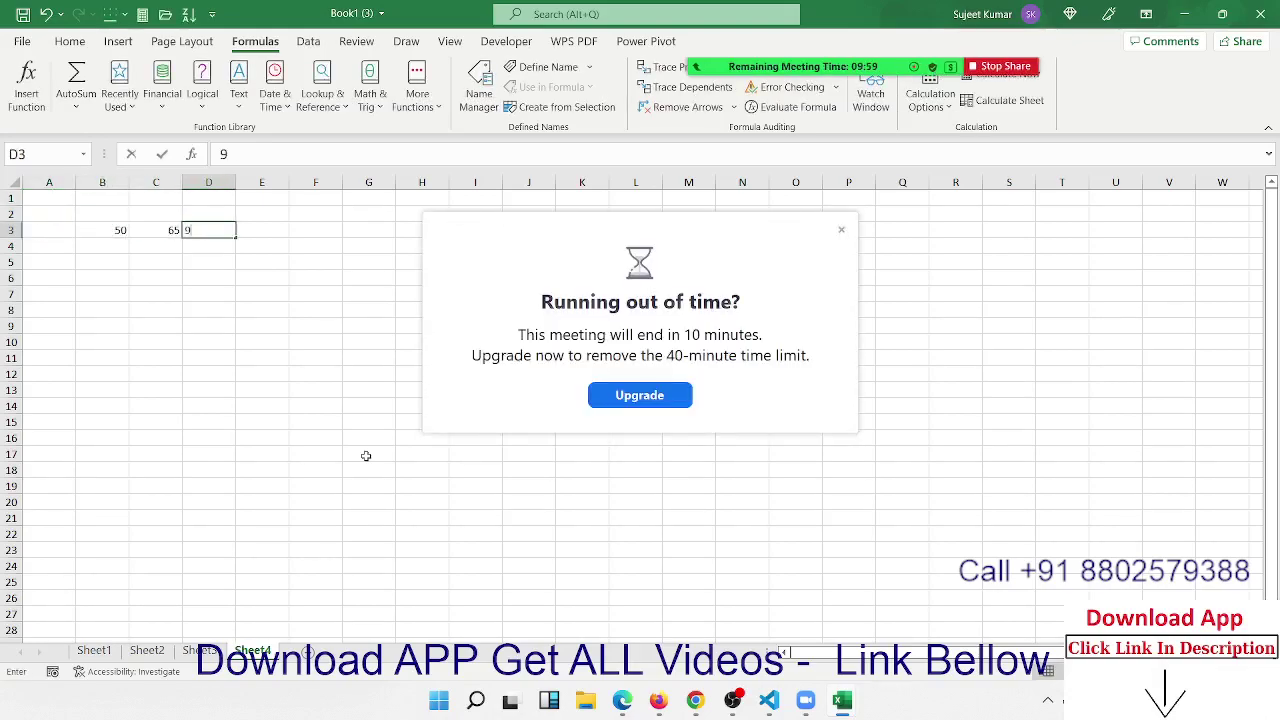
text(96)
key(Tab)
text(96)
key(Tab)
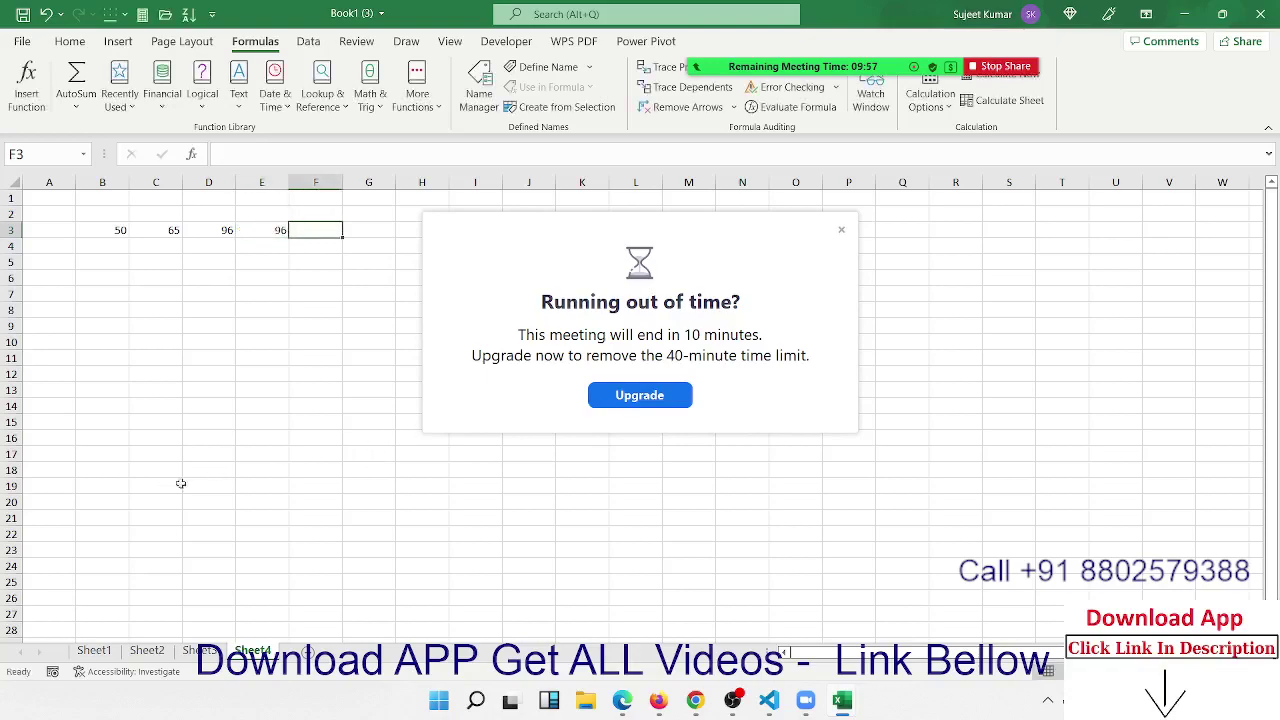
click(840, 230)
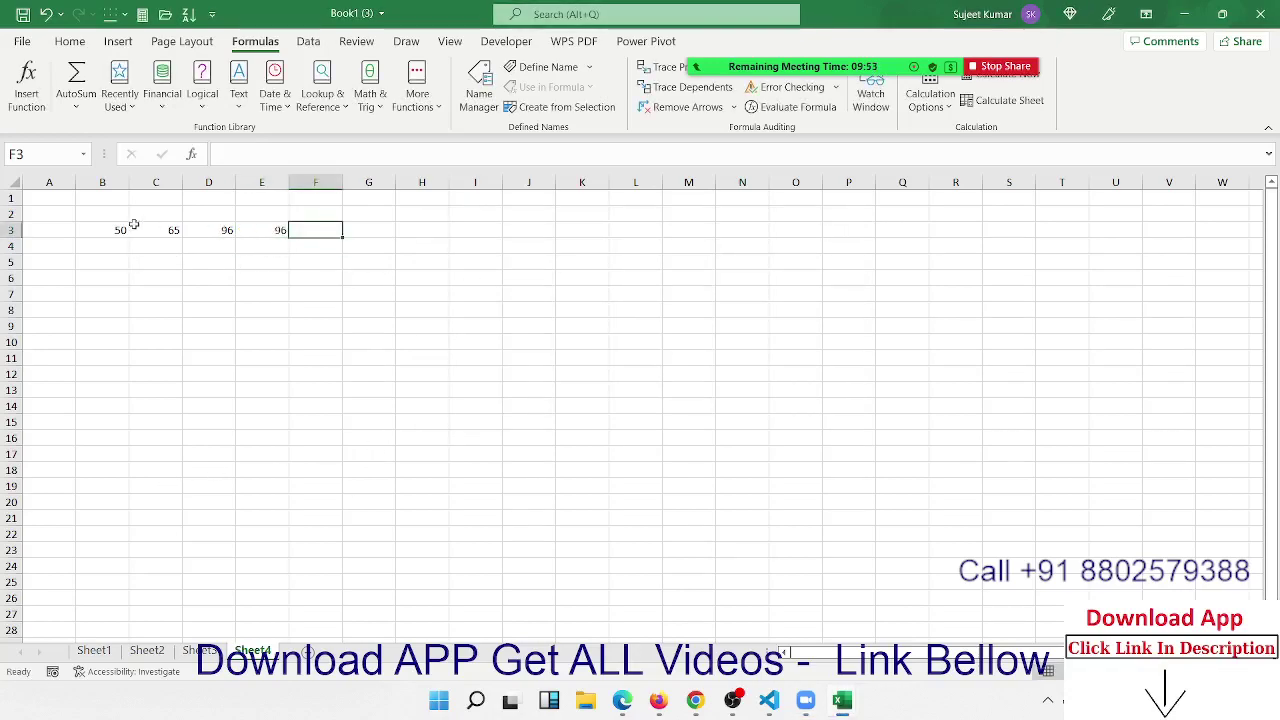
Enter =B3+100 in B4 and fill it across to E4
click(104, 243)
text(=)
click(117, 234)
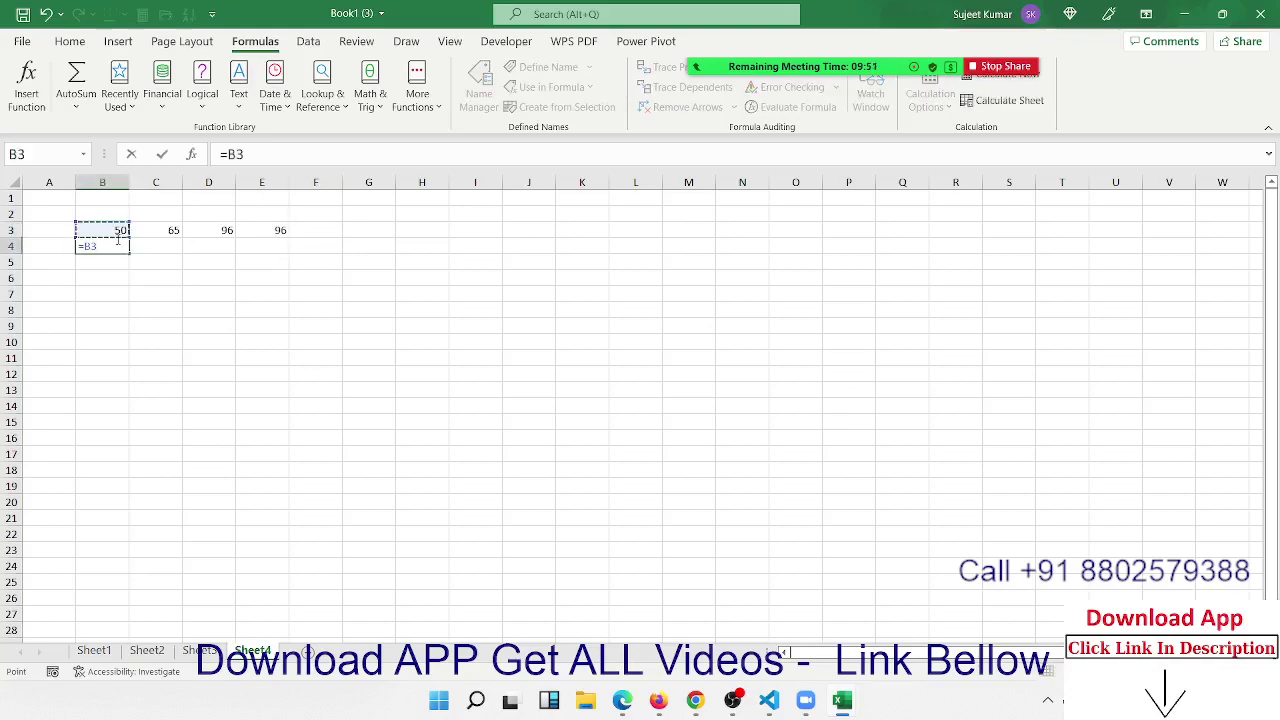
text(+100)
key(ctrl+Return)
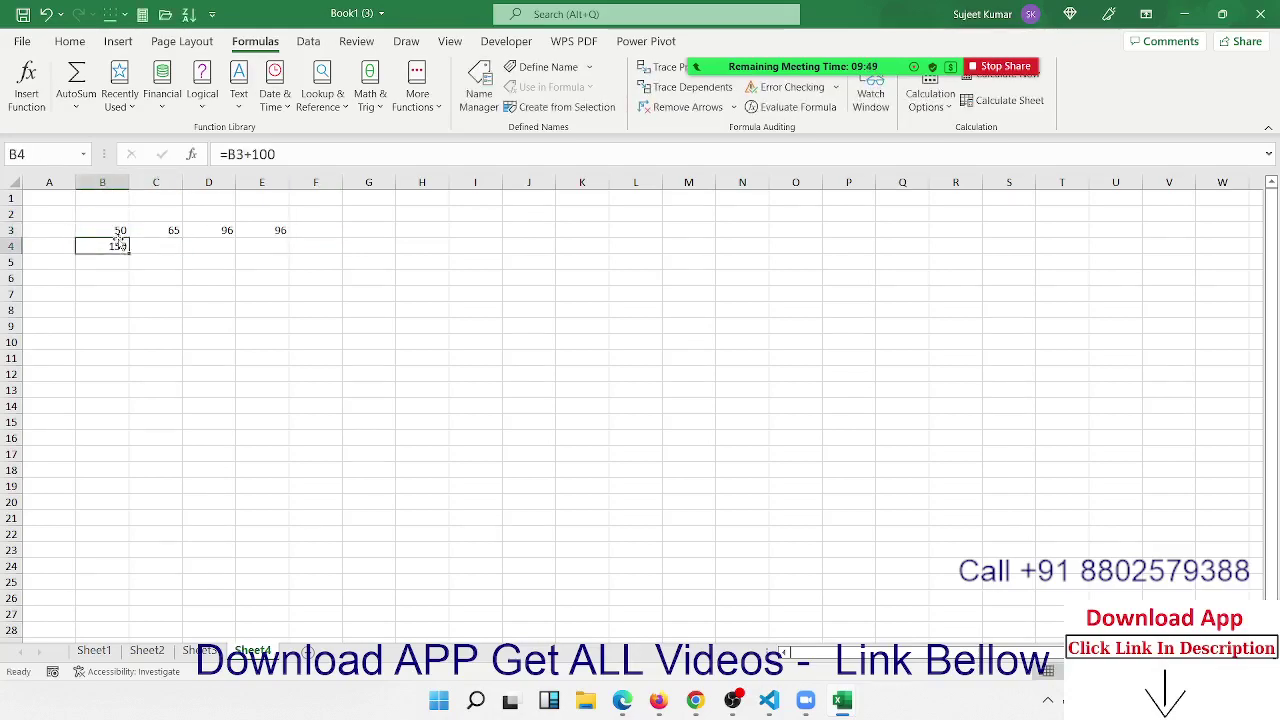
key(shift+Right)
key(shift+Right)
key(shift+Right)
key(ctrl+r)
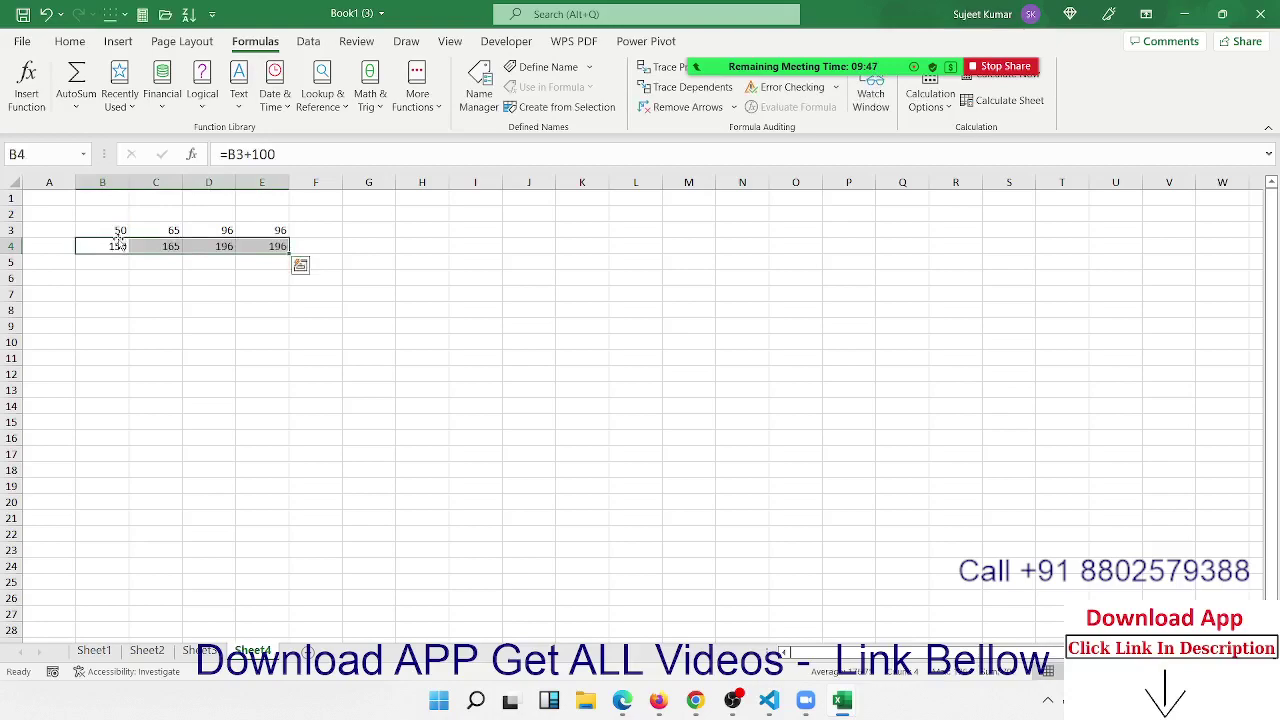
Enter =B4/3 in B5 and fill it across to E5
key(Down)
text(=)
key(Up)
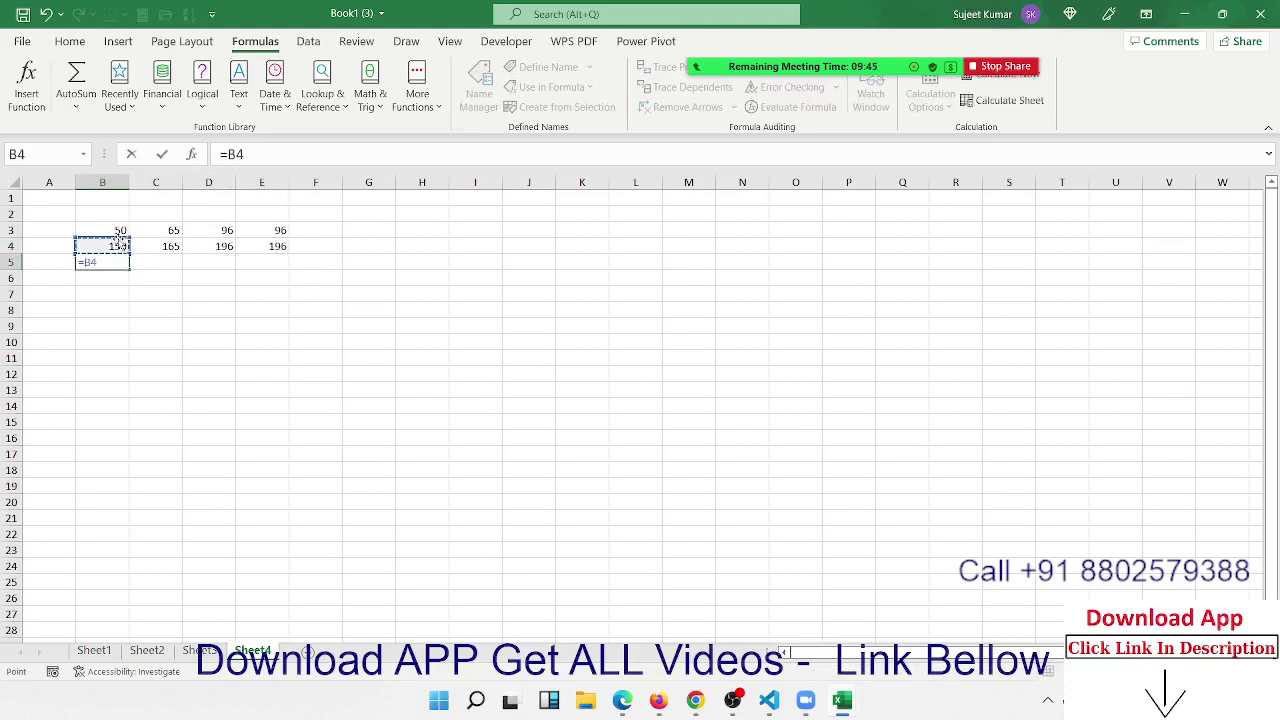
text(/3)
key(Return)
key(Up)
key(shift+Right)
key(shift+Right)
key(shift+Right)
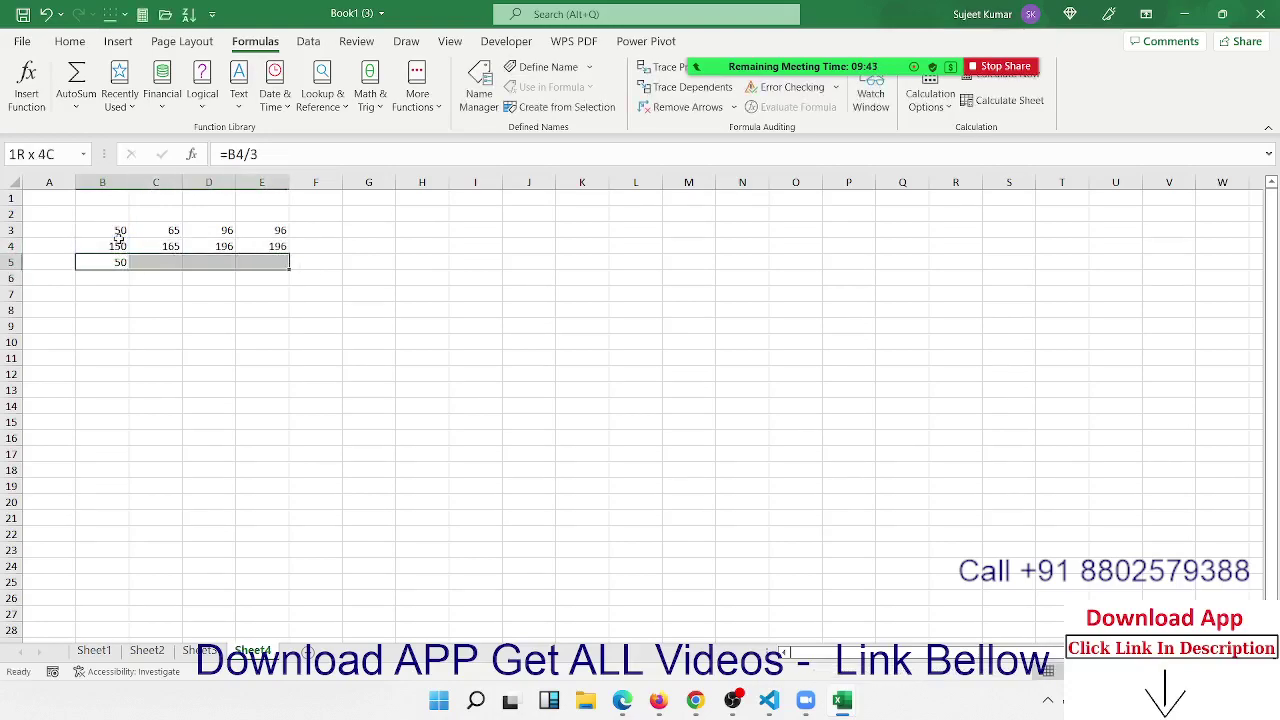
key(ctrl+r)
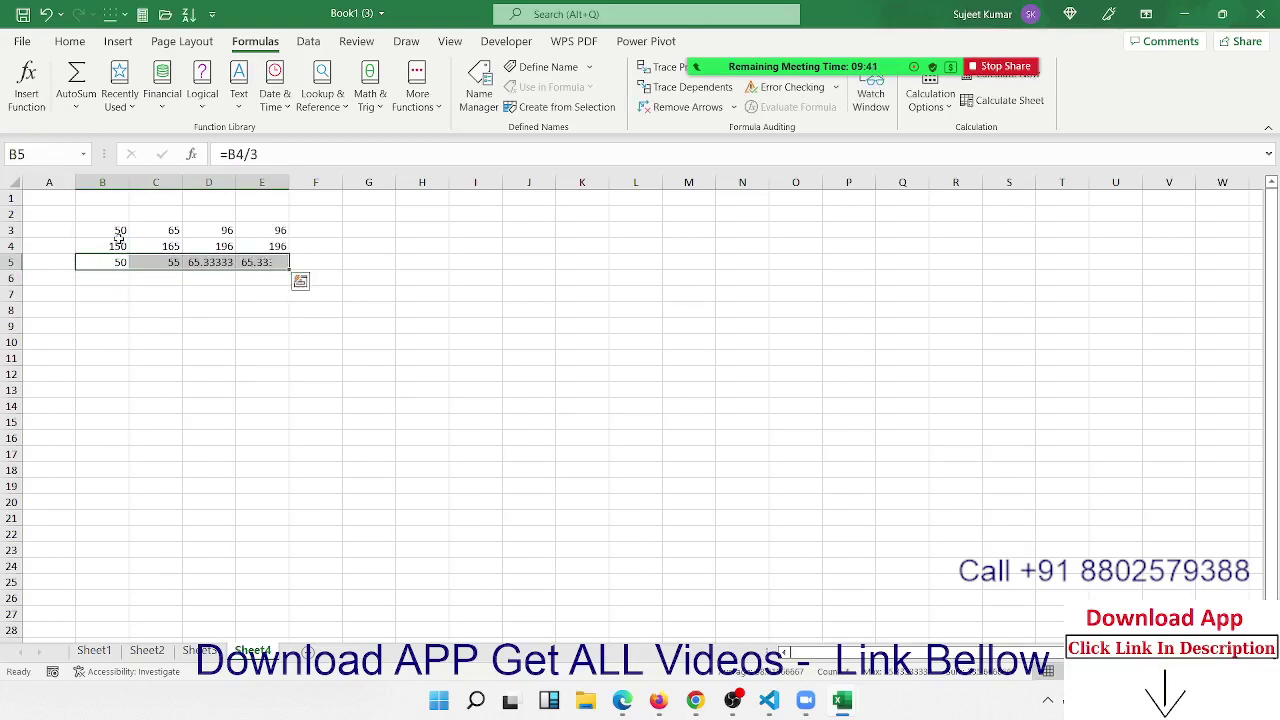
Enter =B5*2 in B6 and fill it across to E6
key(Down)
text(=)
key(Up)
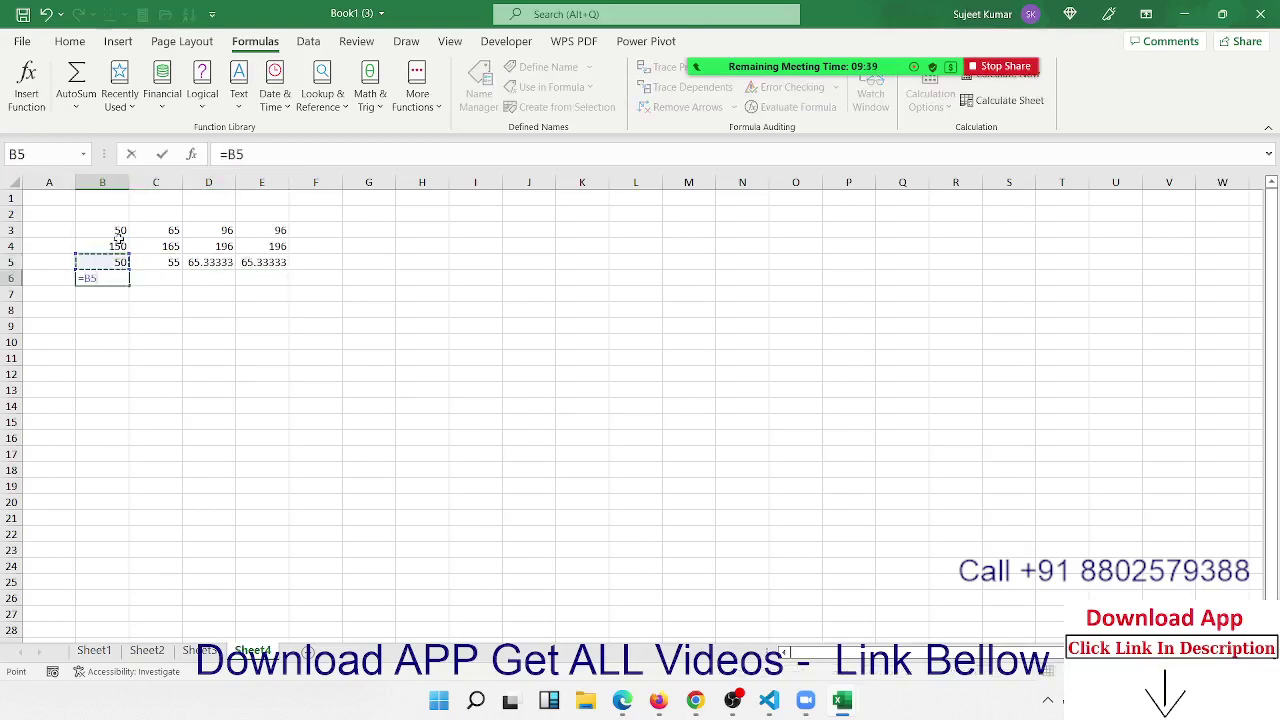
text(*2)
key(Return)
key(Up)
key(shift+Right)
key(shift+Right)
key(shift+Right)
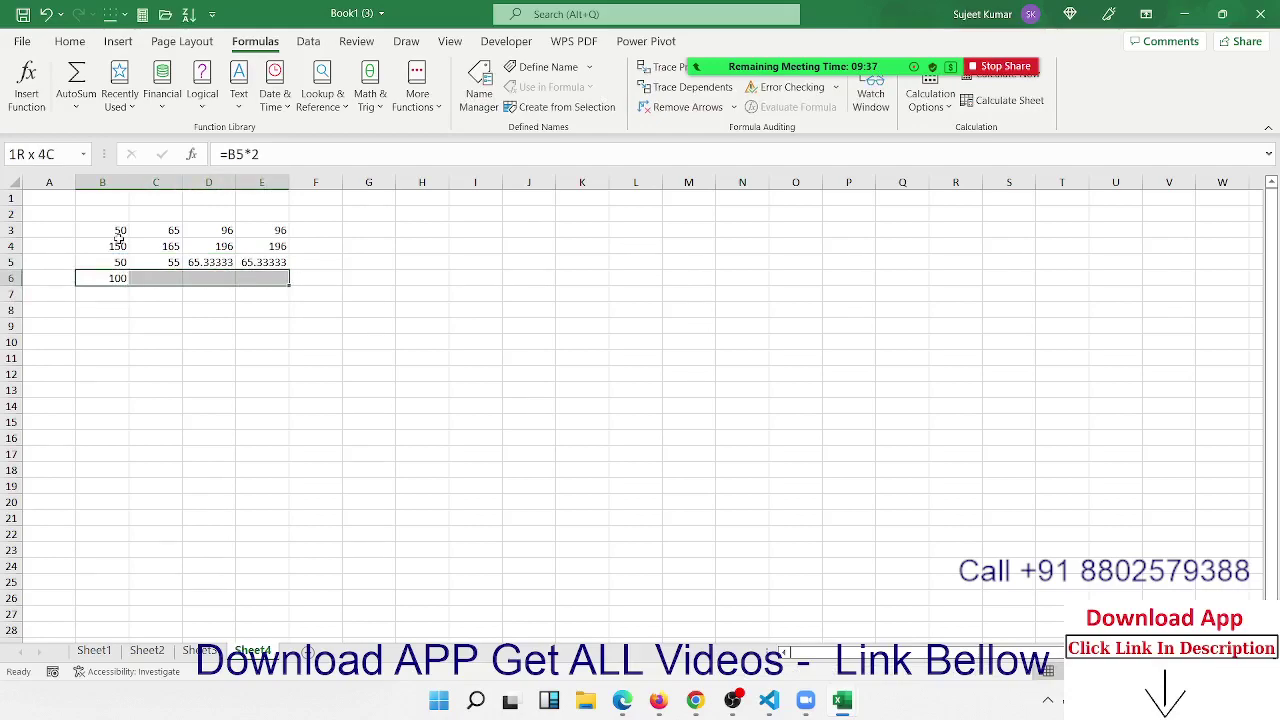
key(ctrl+r)
key(Right)
key(Down)
key(Right)
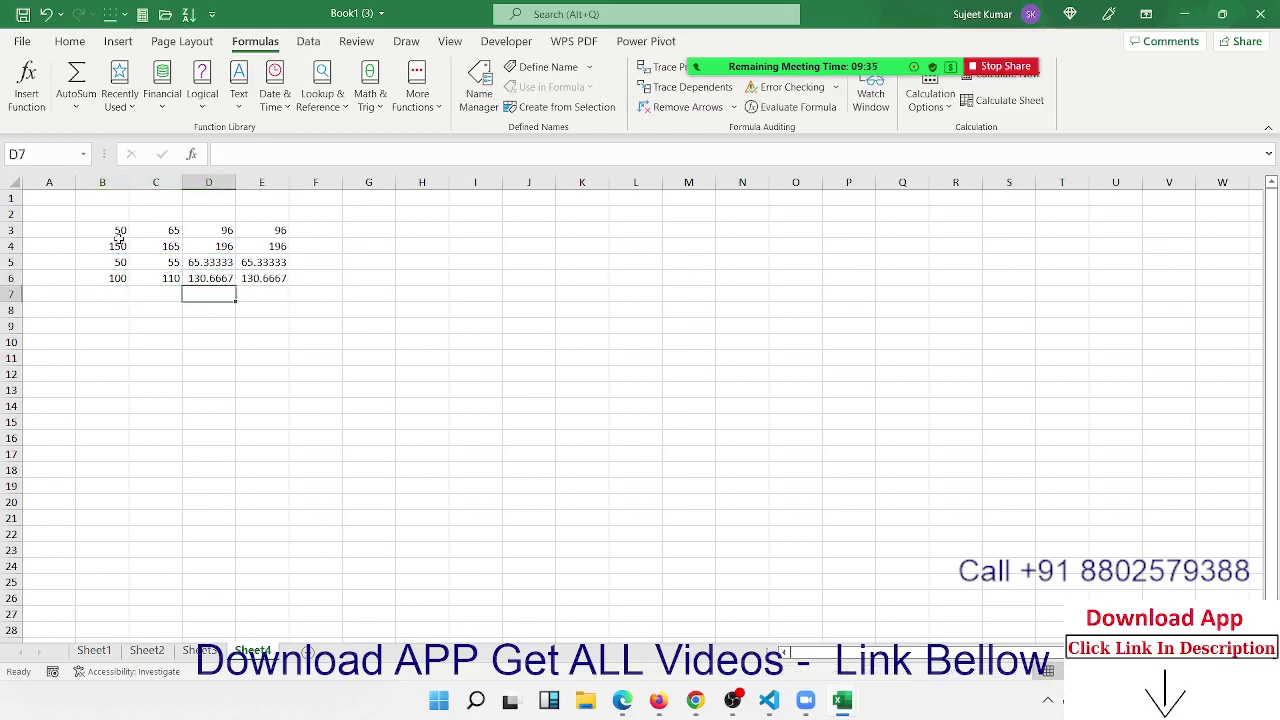
key(Right)
Enter =SUM(B6:E6) in E7 to total row 6 as 471.3333
text(=sum()
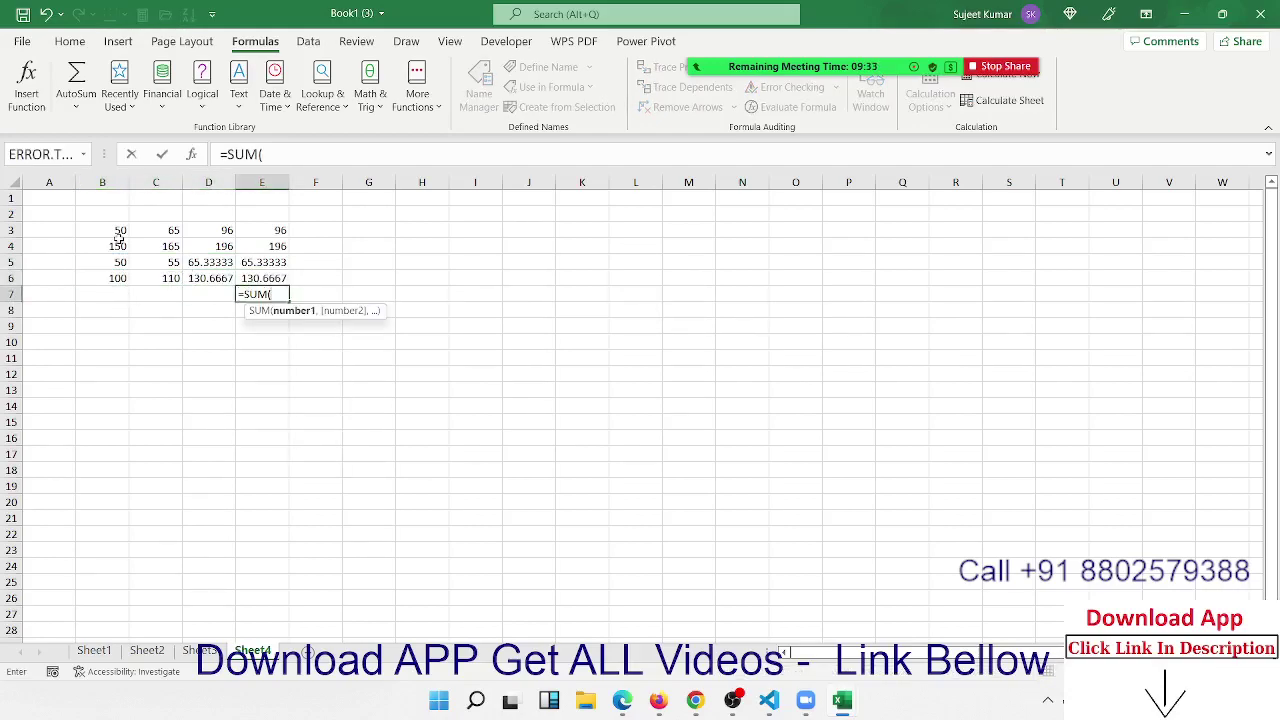
key(Up)
key(shift+Left)
key(shift+Left)
key(shift+Left)
text())
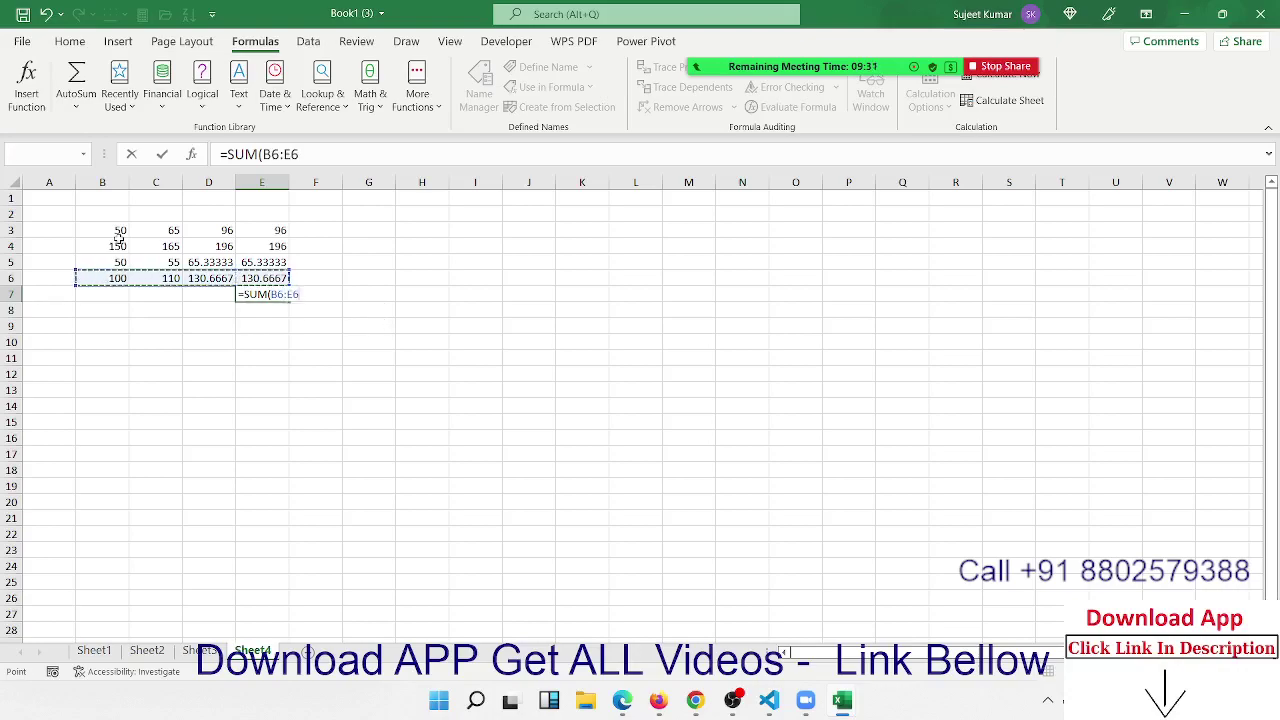
key(ctrl+Return)
Review the formulas in E3:E6, ending at cell F3
key(Up)
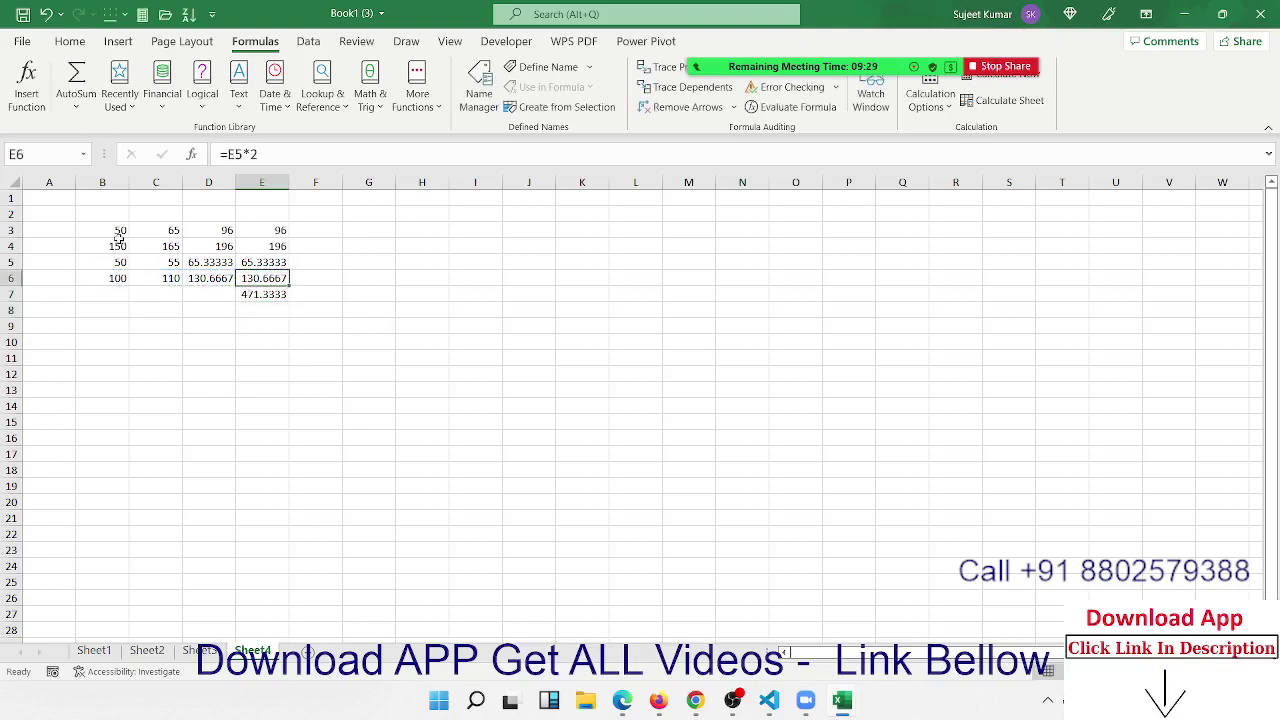
key(shift+Left)
key(shift+Left)
key(shift+Left)
key(Up)
key(Up)
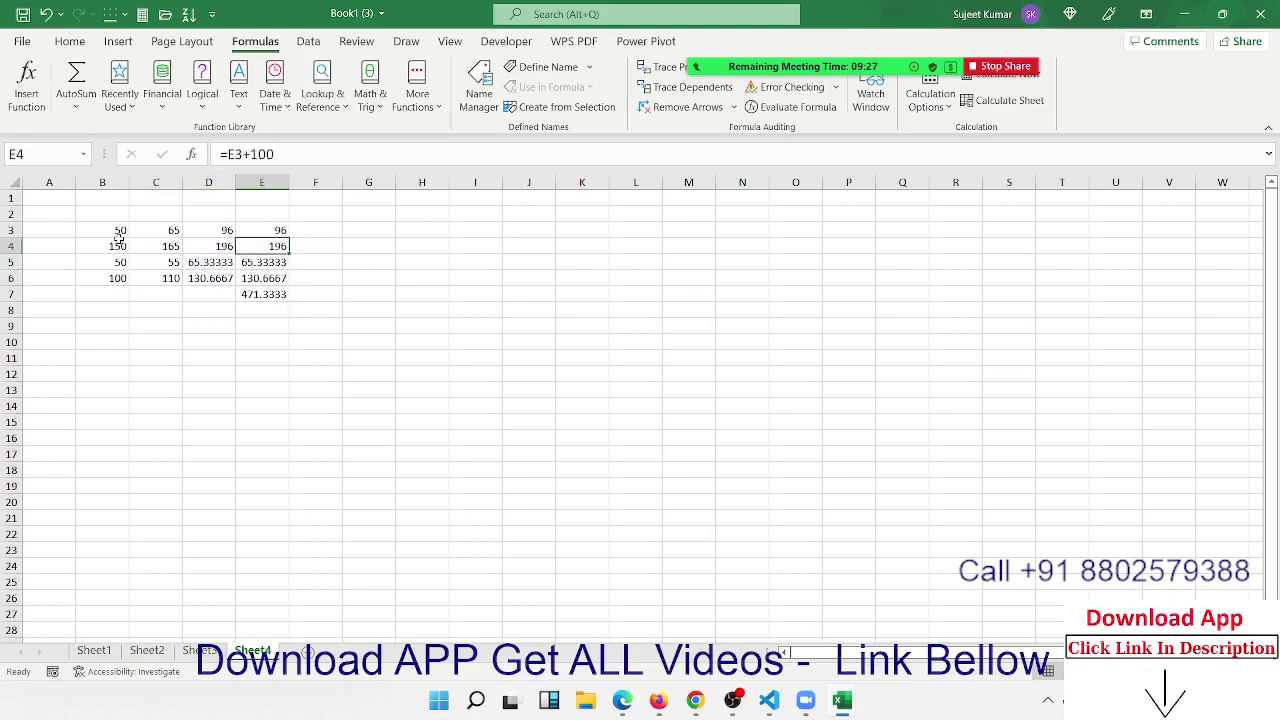
key(Down)
key(Down)
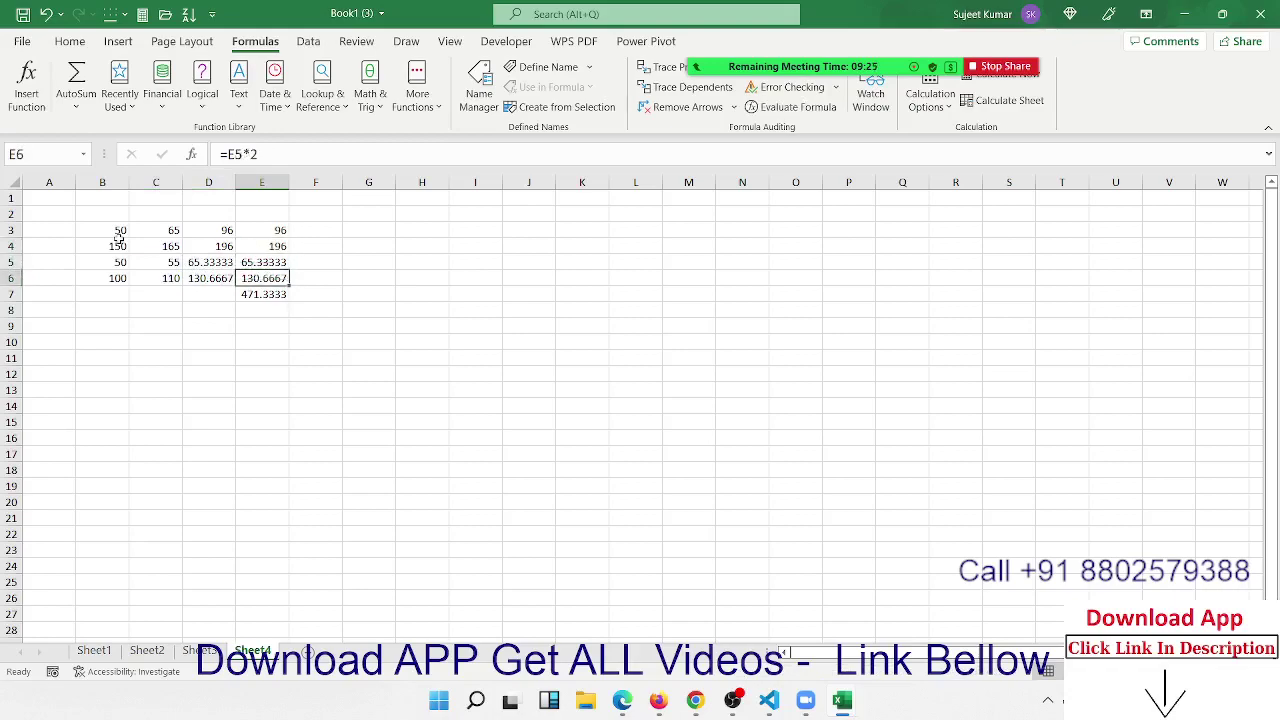
key(Down)
key(Up)
key(Up)
key(Up)
key(Up)
key(Right)
Enter =SUM(B3:E3+100/3*2) in F3
text(=)
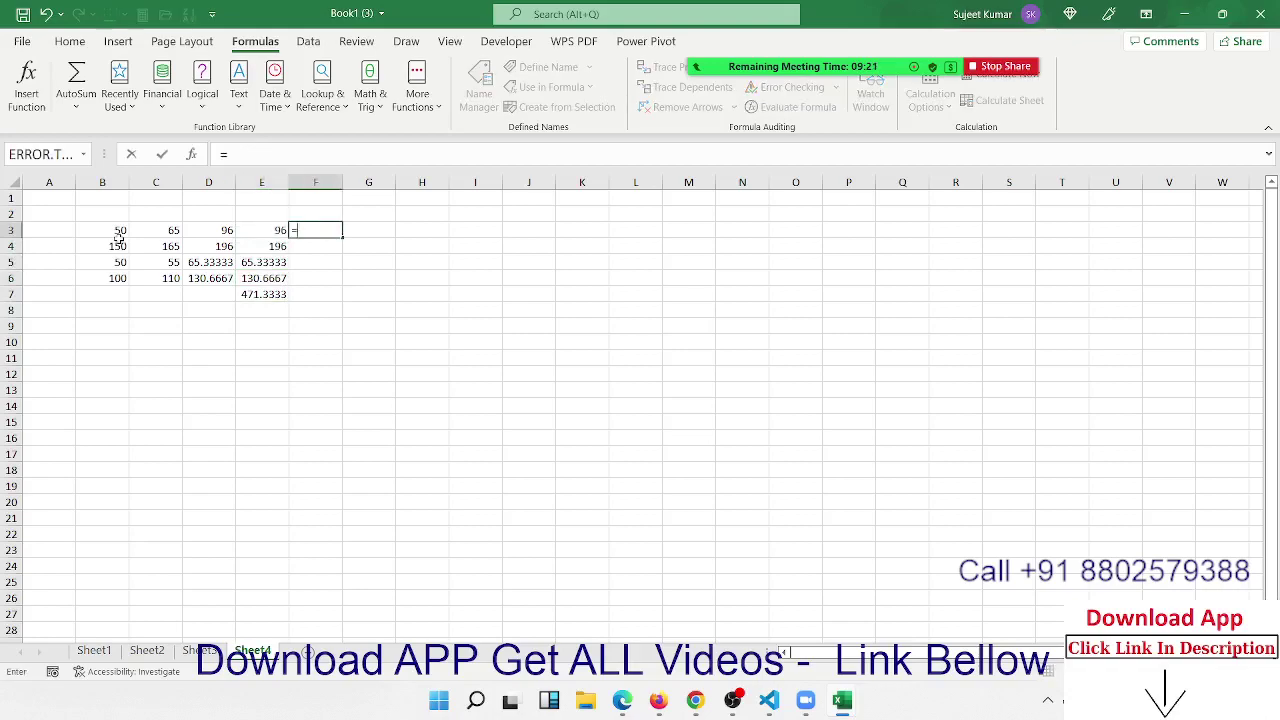
text(sum)
key(Tab)
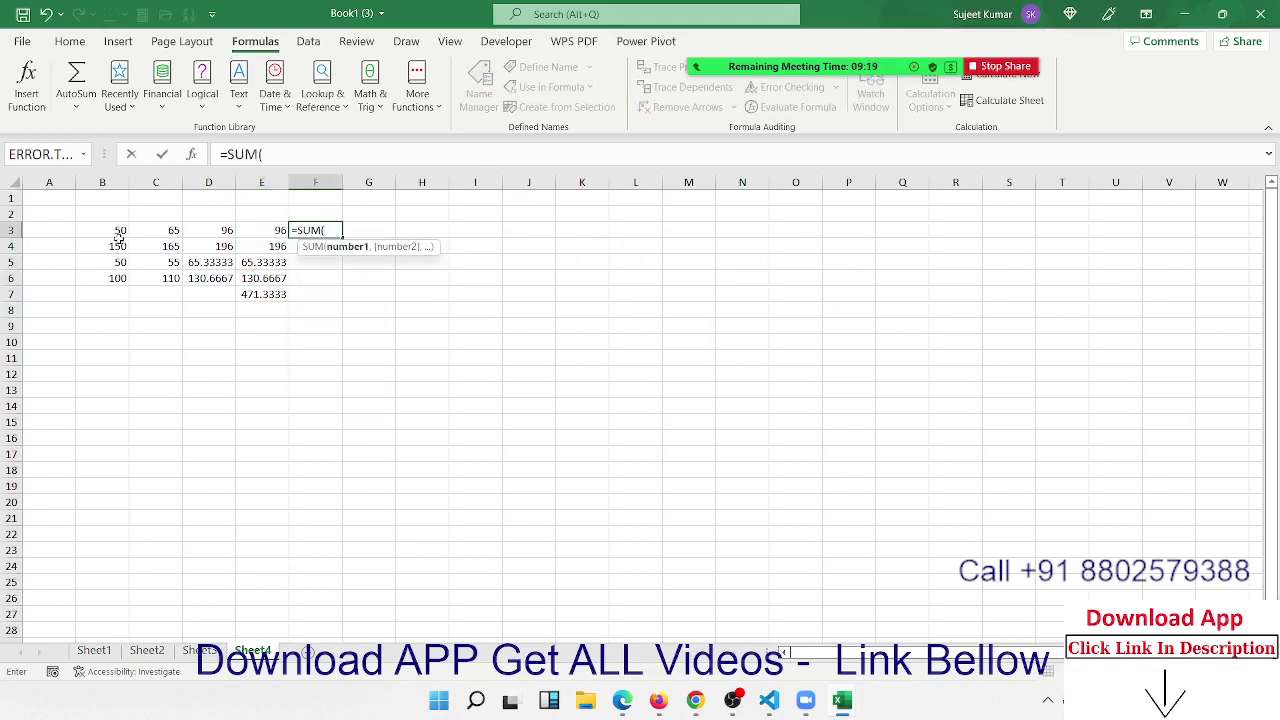
key(Left)
key(shift+Left)
key(shift+Left)
key(shift+Left)
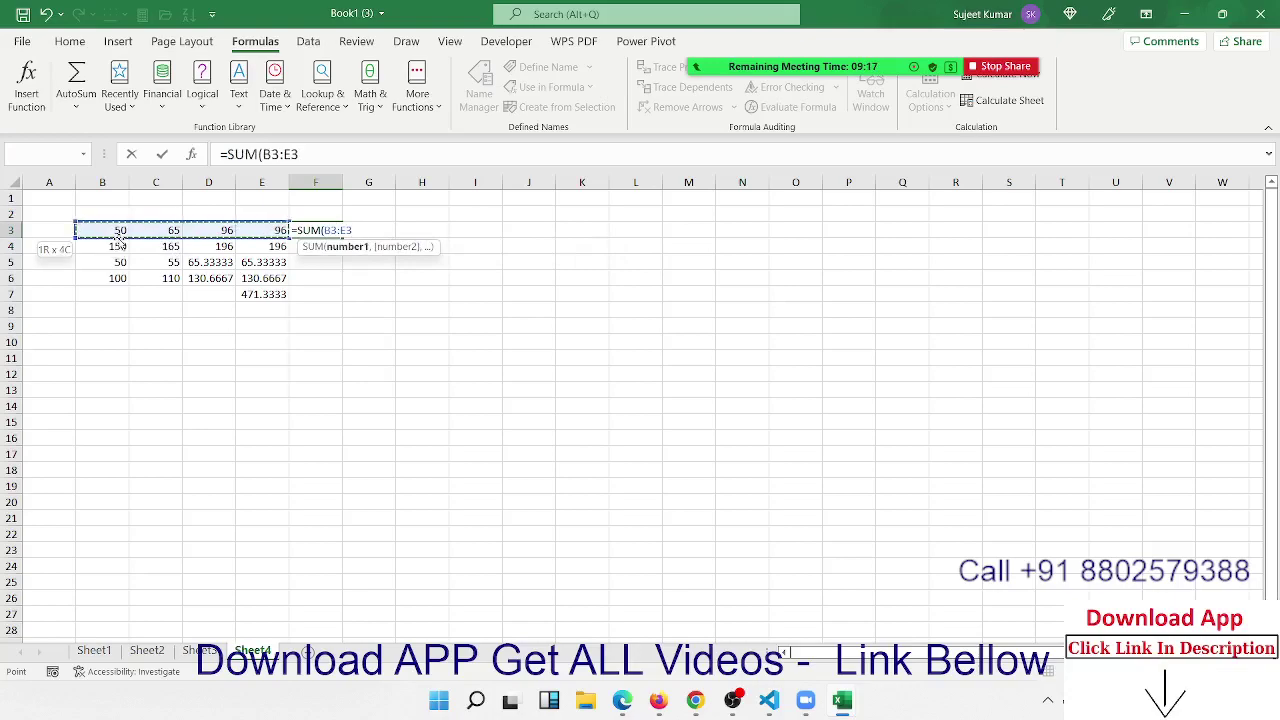
text(+1)
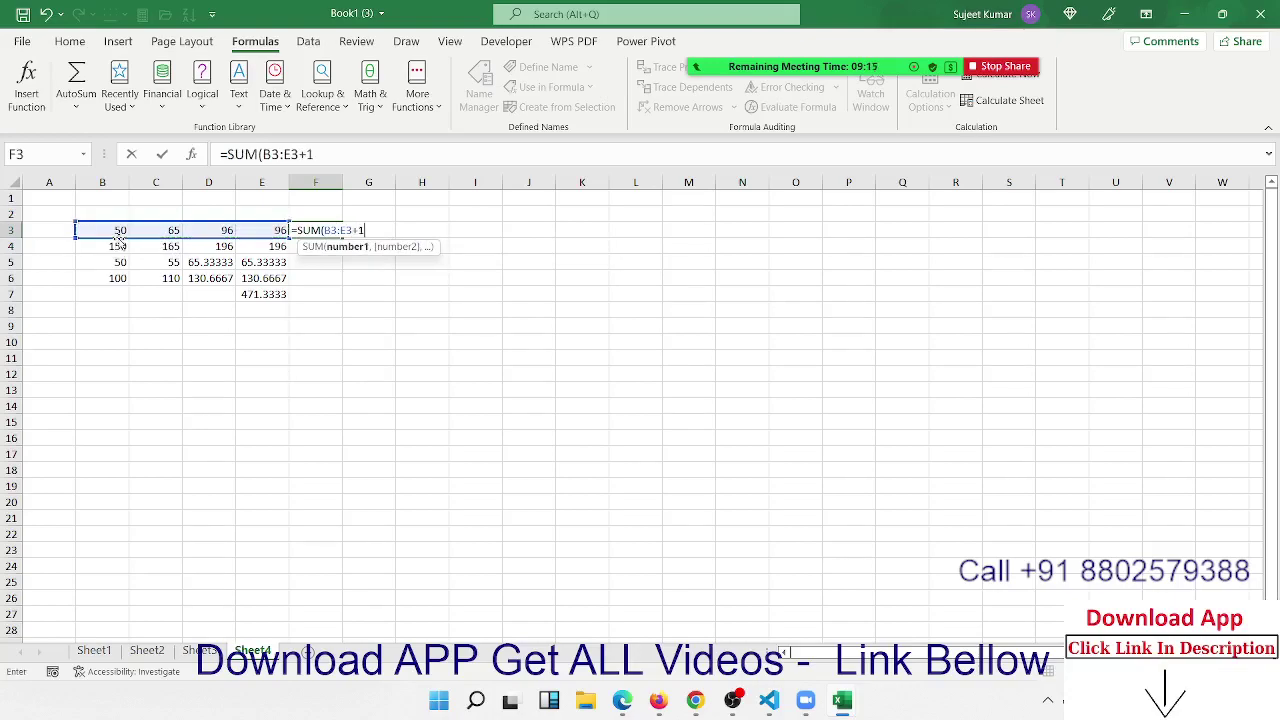
text(00/3)
text(*2)
key(Return)
key(Down)
key(Down)
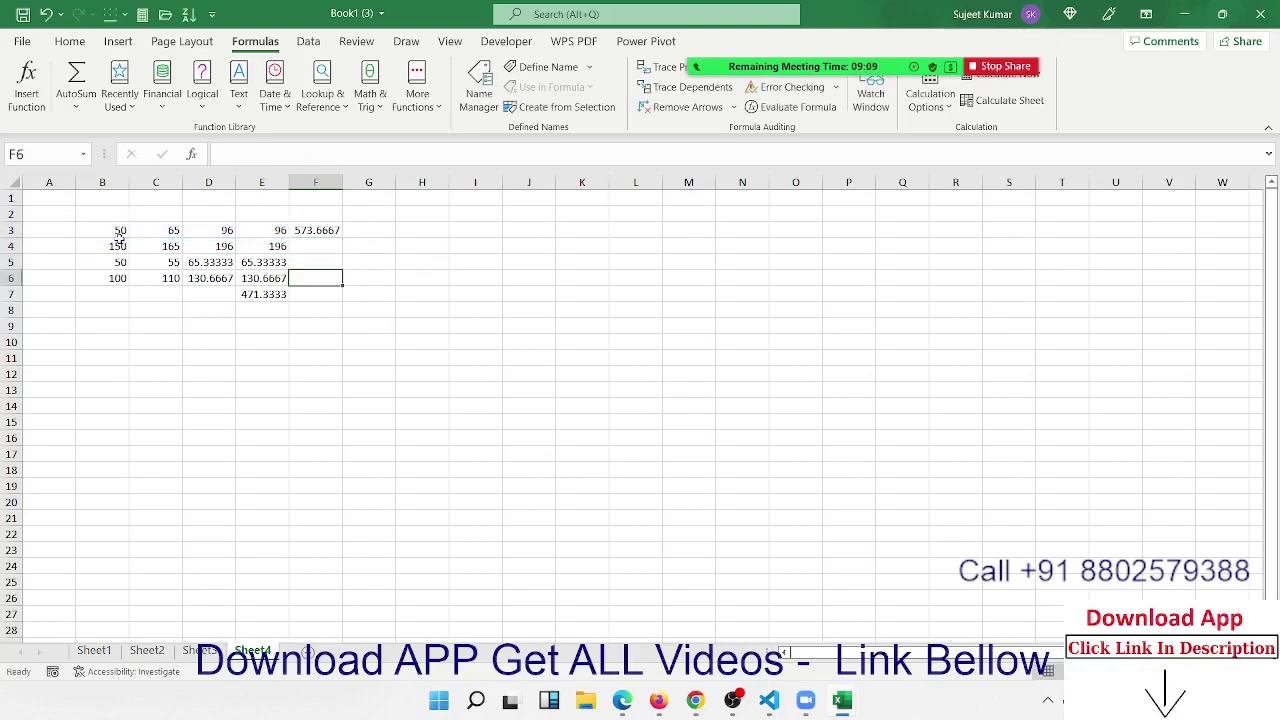
key(Left)
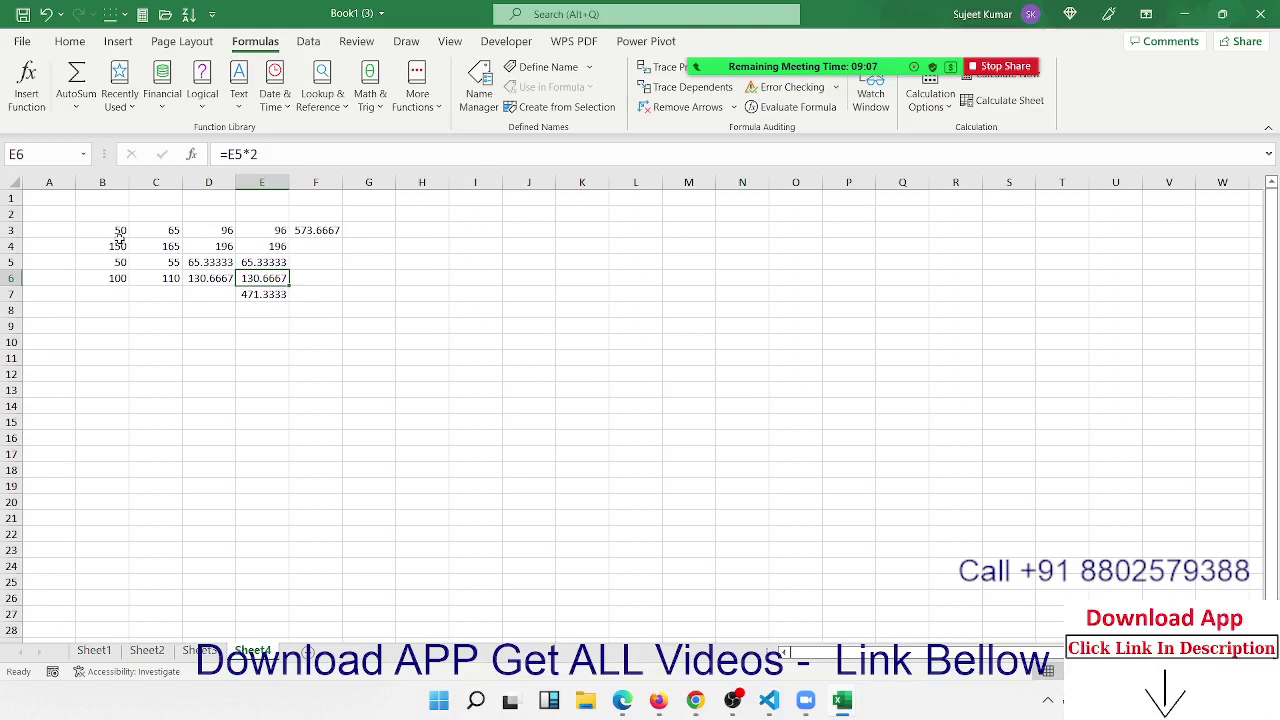
key(Right)
key(Up)
key(Up)
key(Up)
Add parentheses so F3 reads =SUM((((B3:E3)+100)/3)*2), giving 471.3333
key(F2)
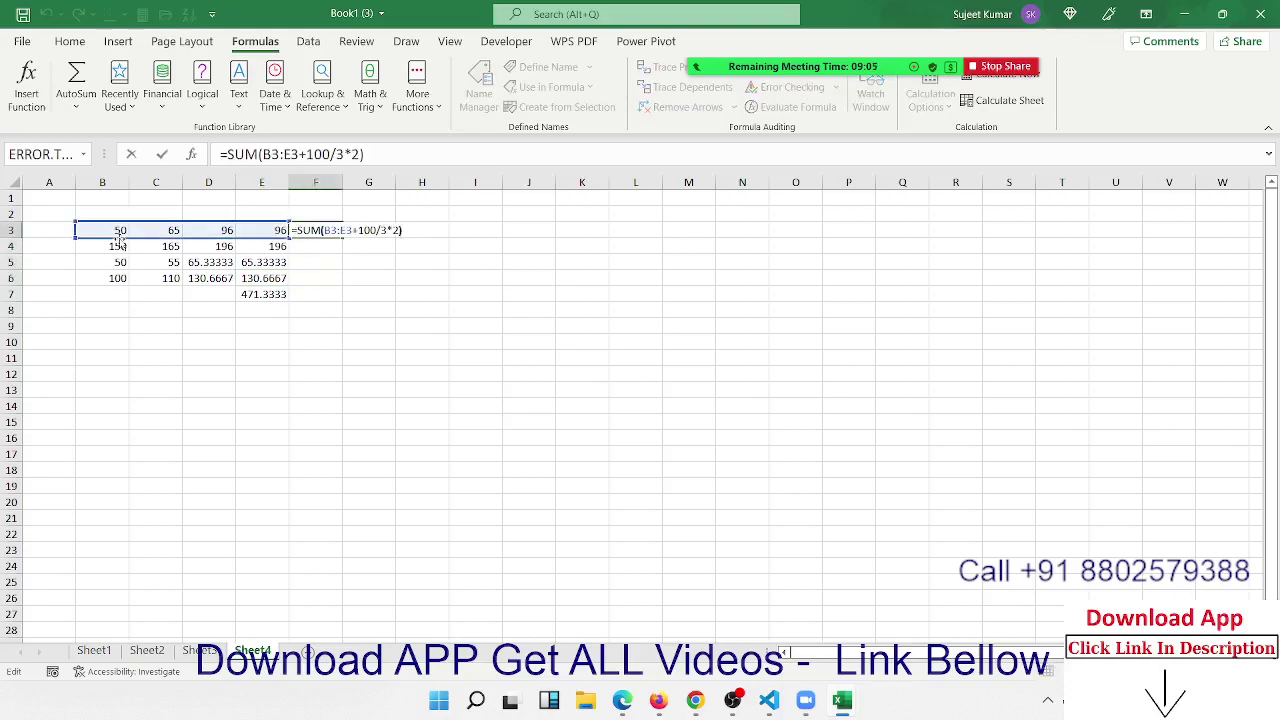
key(Left)
key(Left)
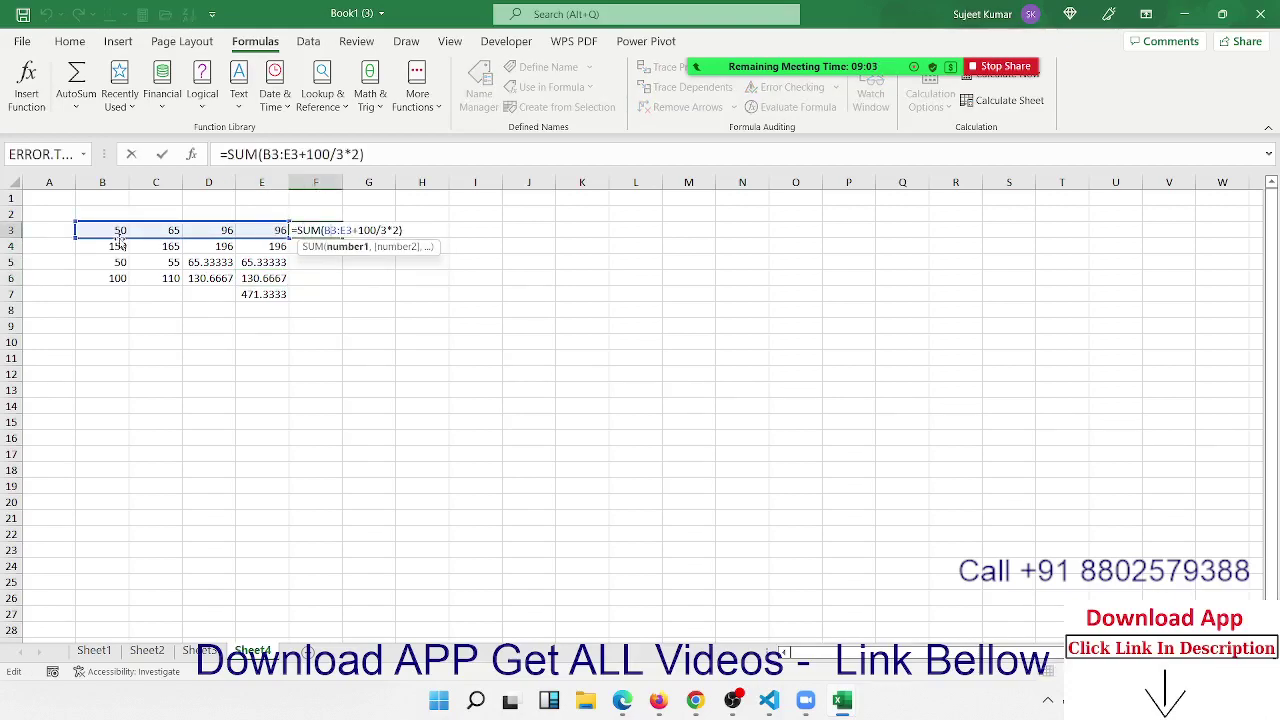
text(()
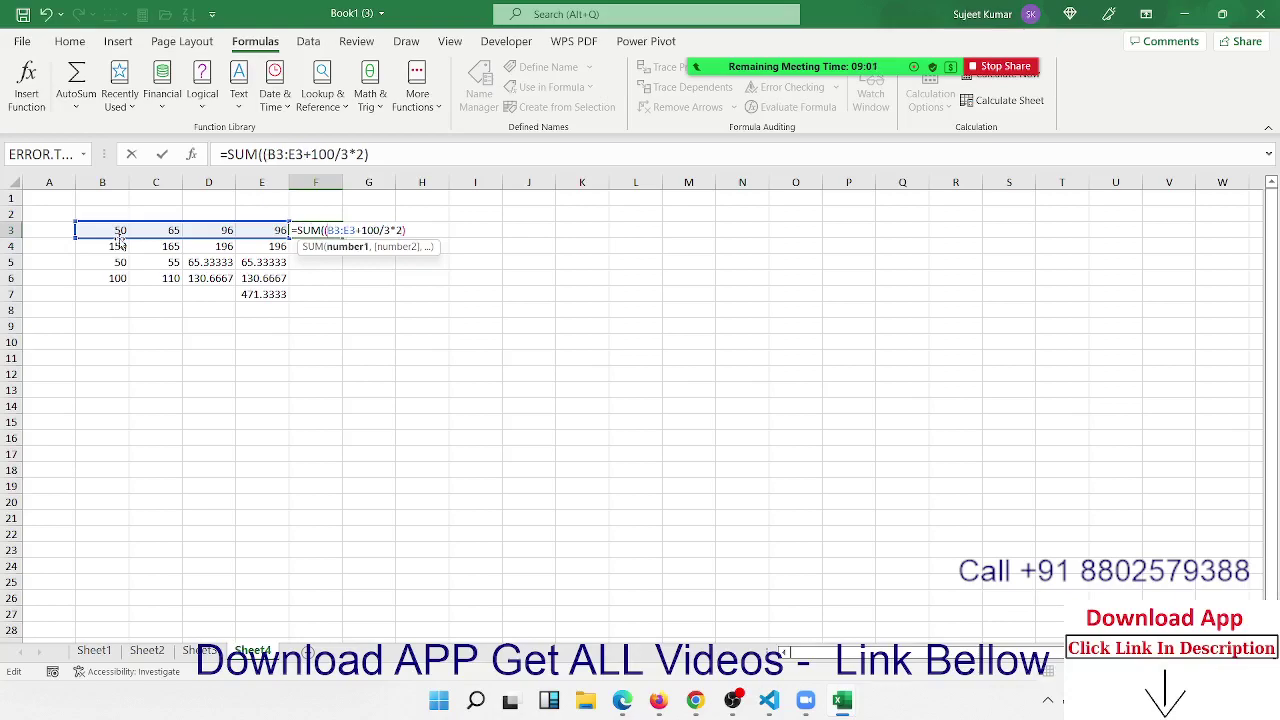
key(Right)
key(Right)
key(Right)
text())
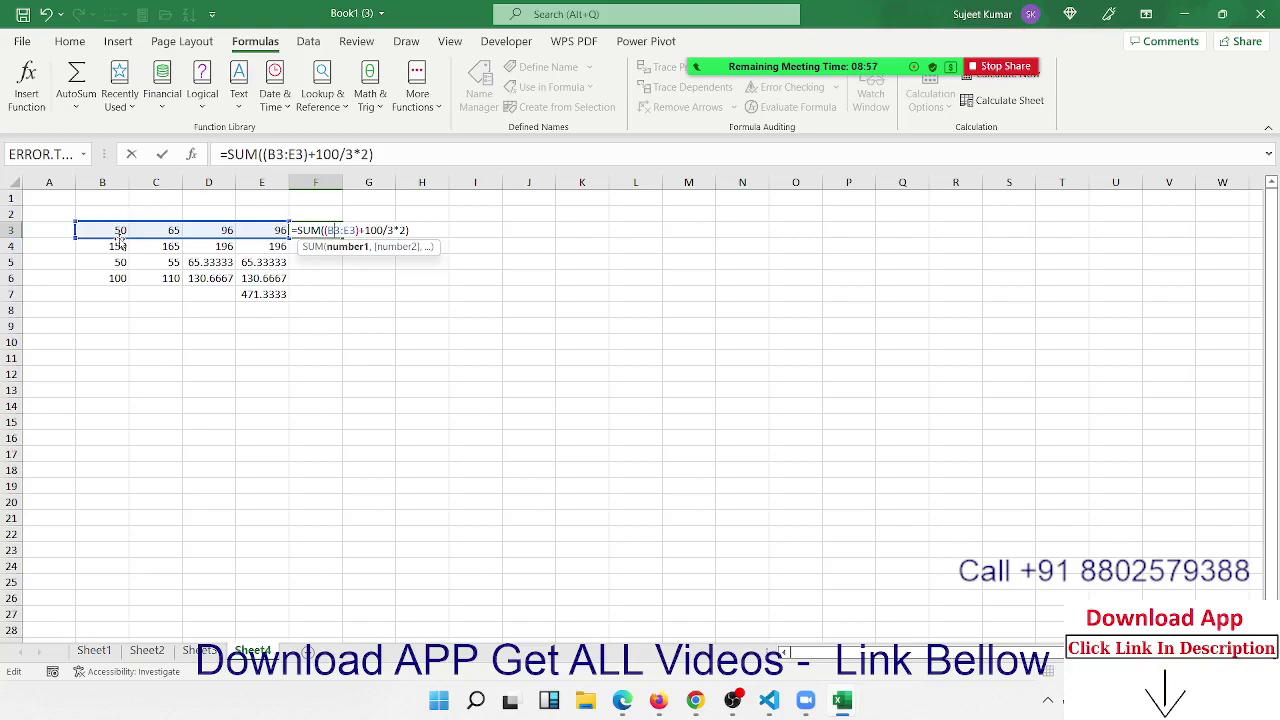
text(()
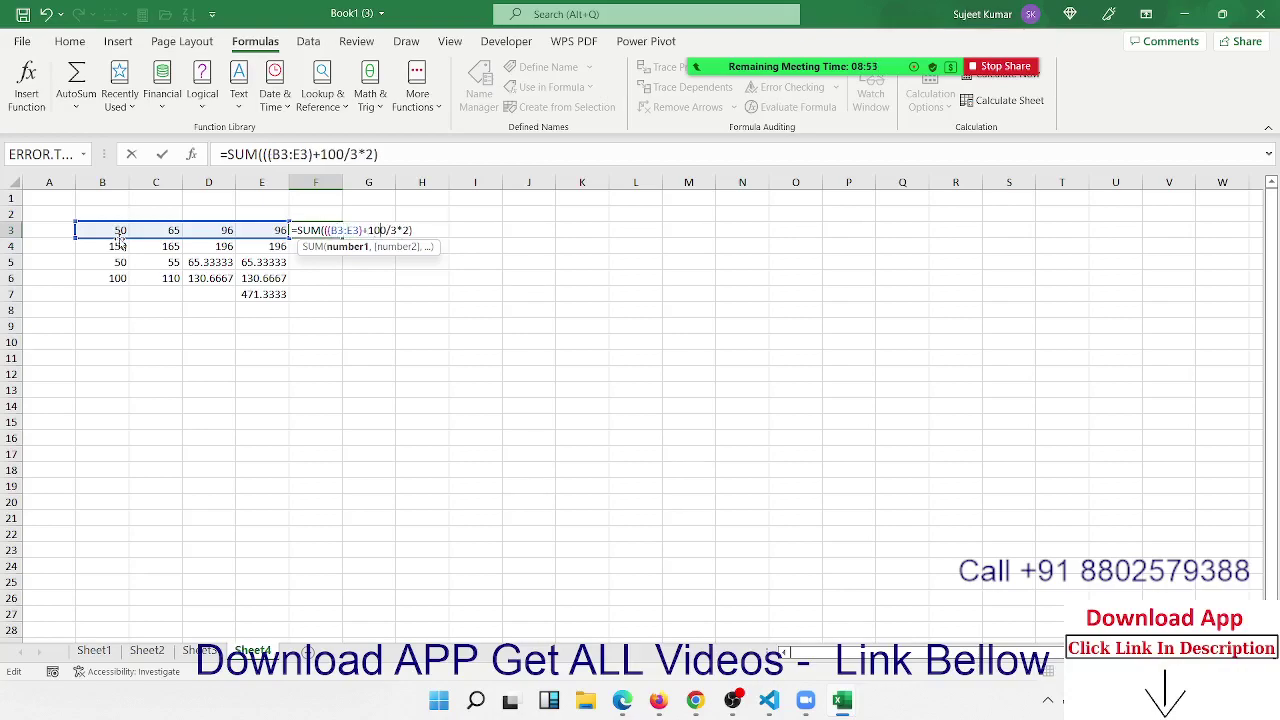
text())
text(()
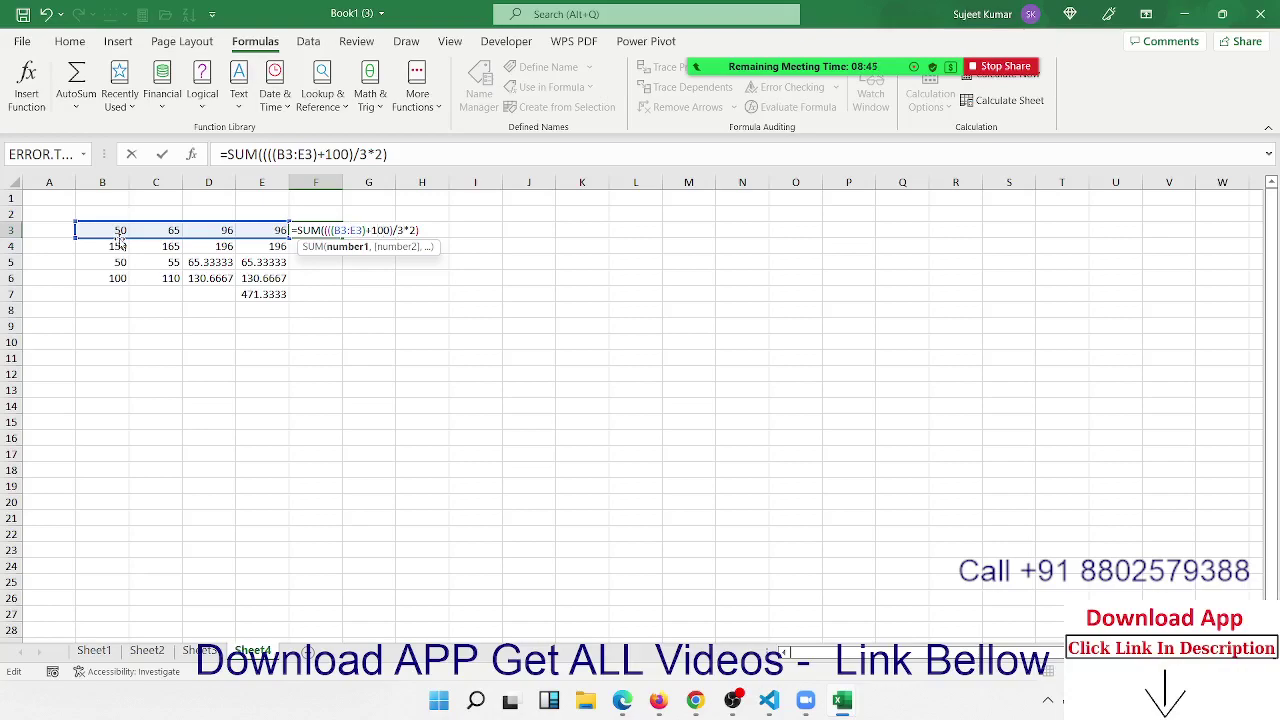
text())
key(Return)
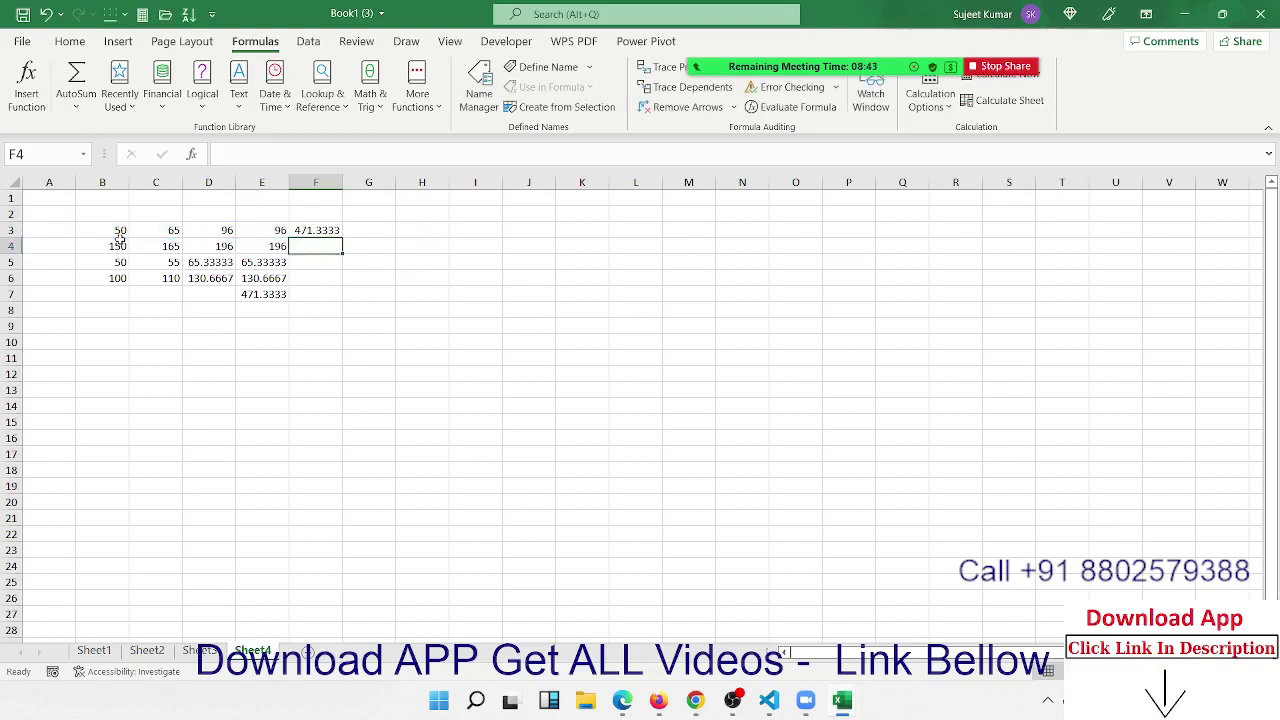
key(Up)
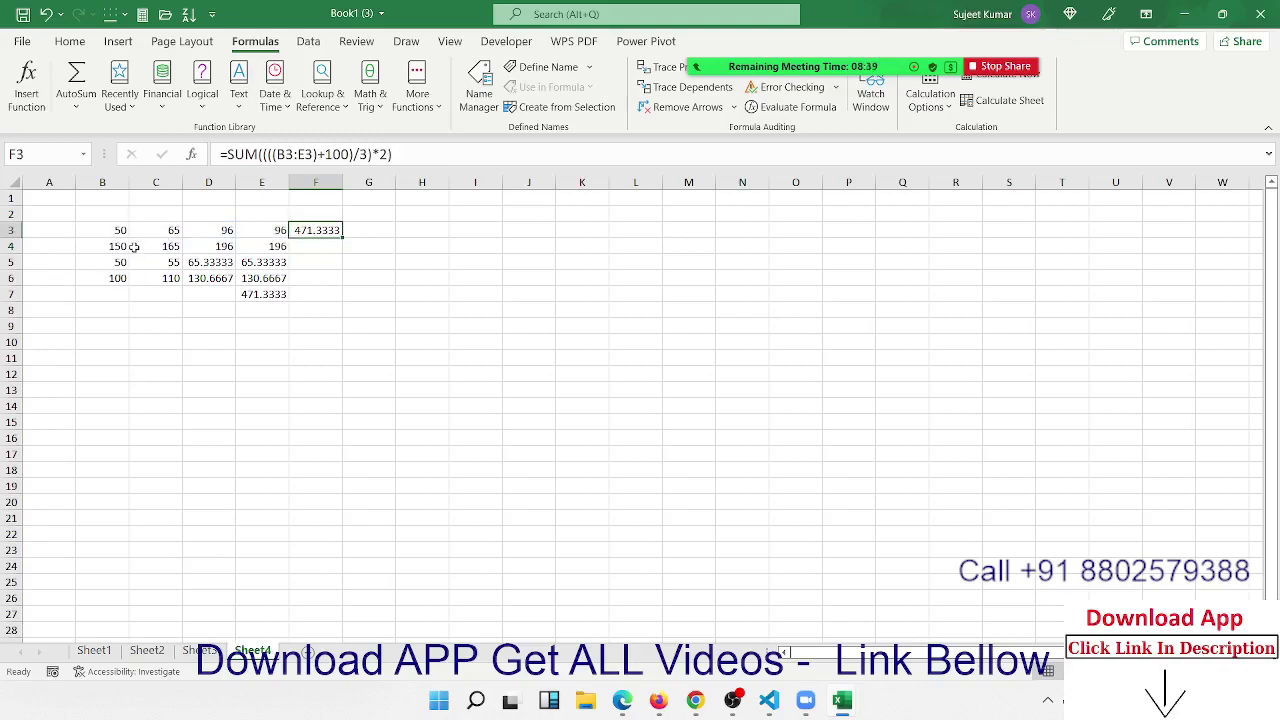
click(125, 246)
drag(140, 246, 265, 295)
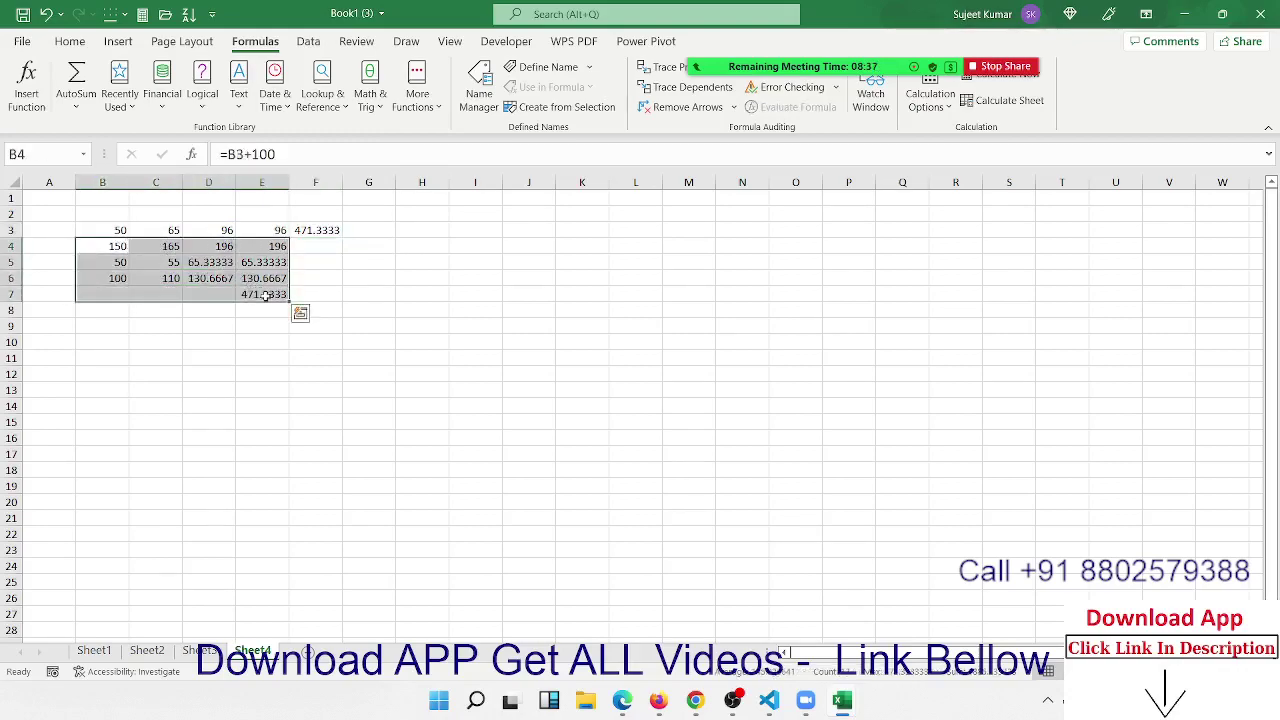
click(327, 232)
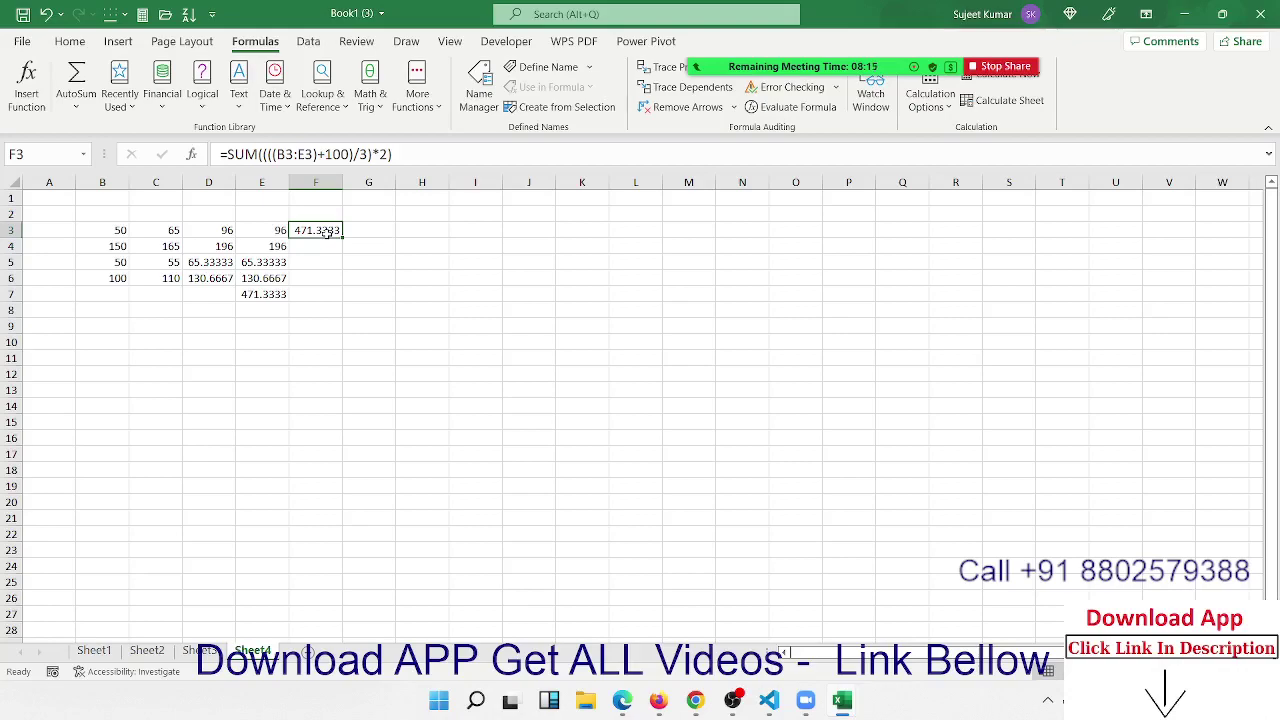
Open and close the Math & Trig function list
click(370, 95)
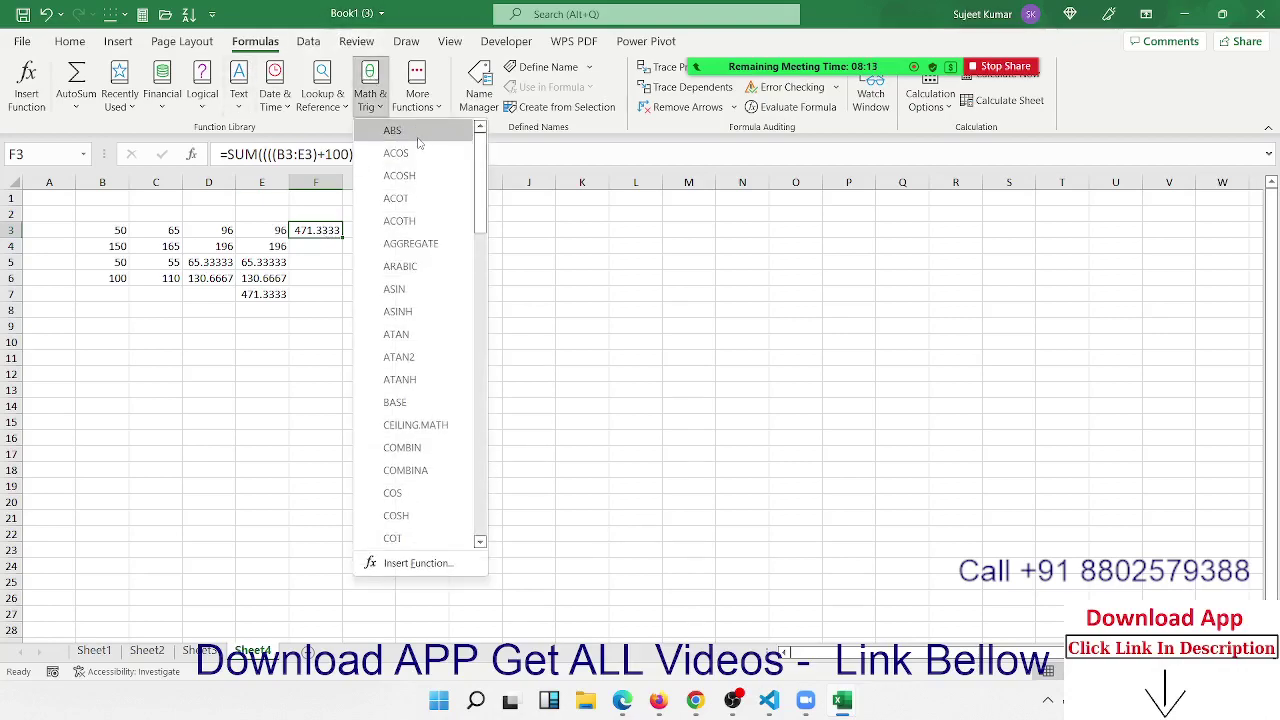
click(740, 331)
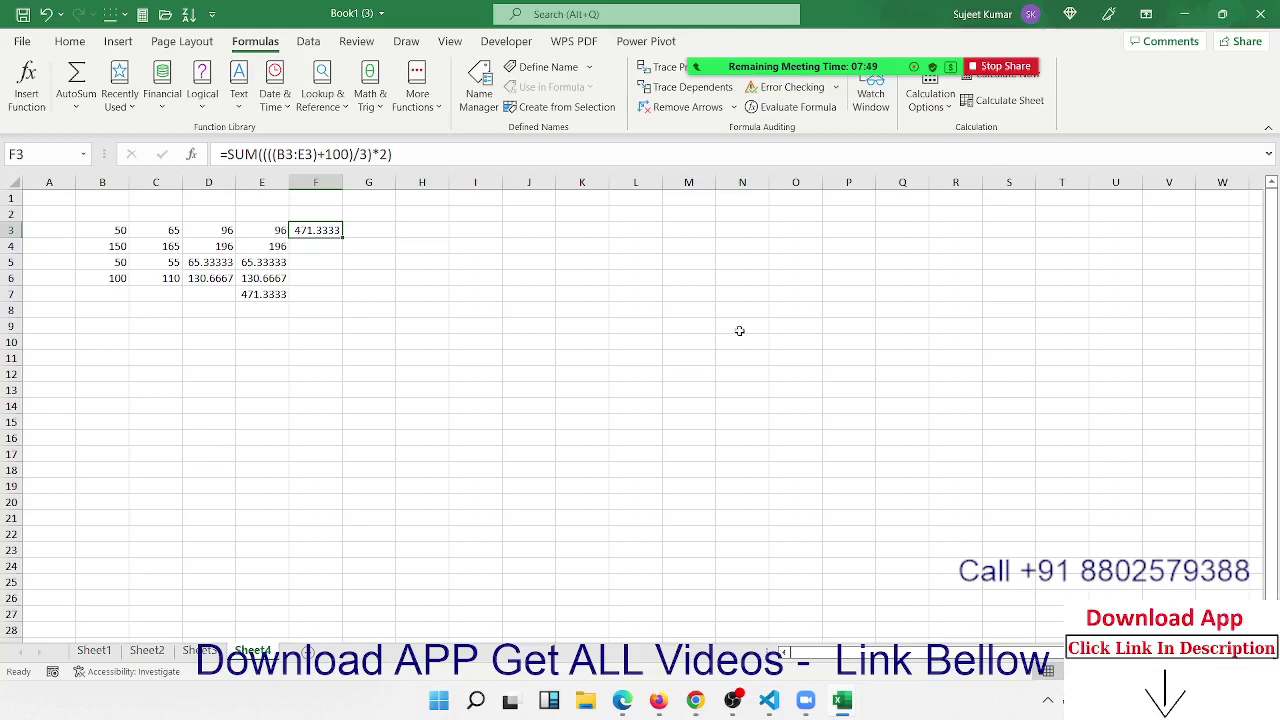
mouse_move(898, 66)
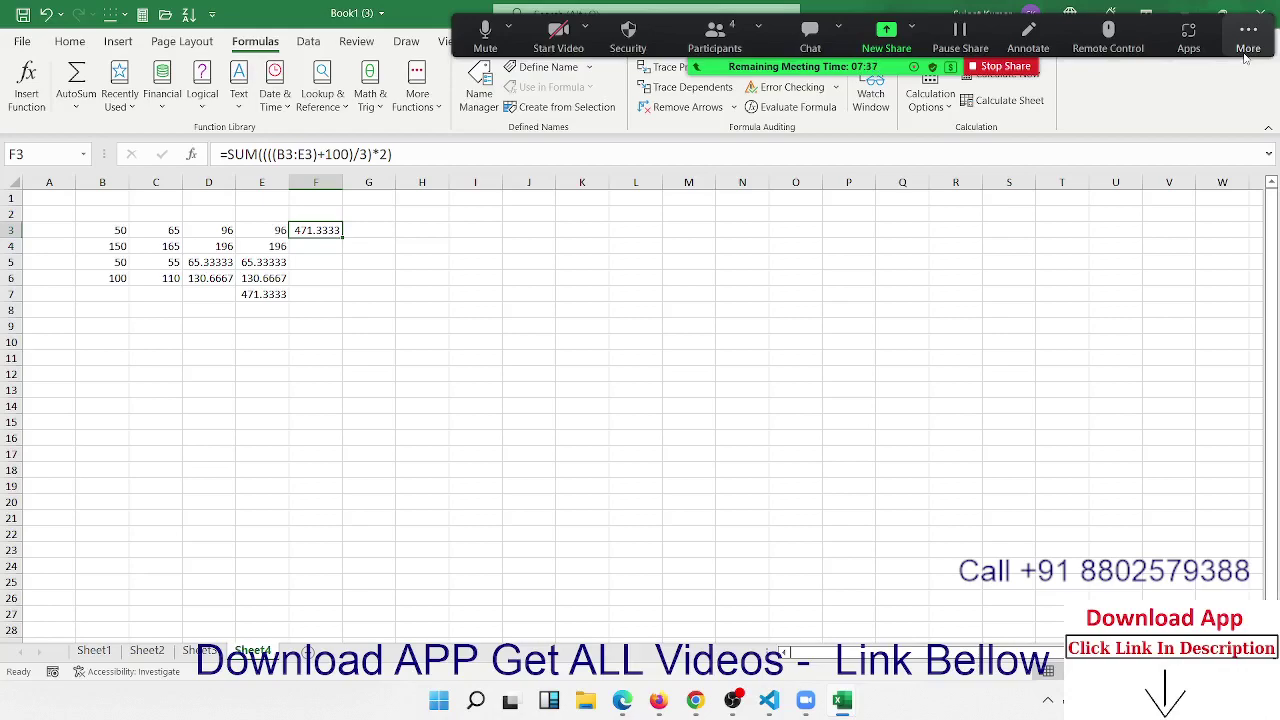
On Sheet3, enter =NA() in cell K4
click(205, 651)
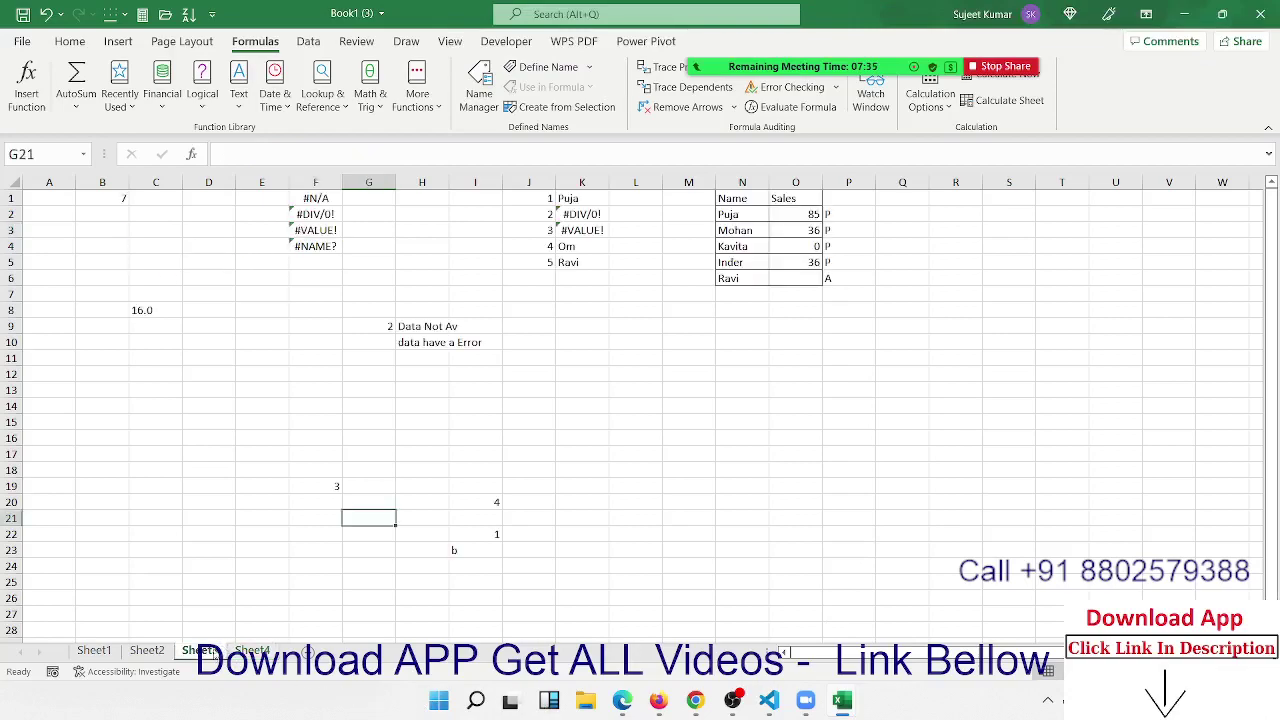
click(568, 203)
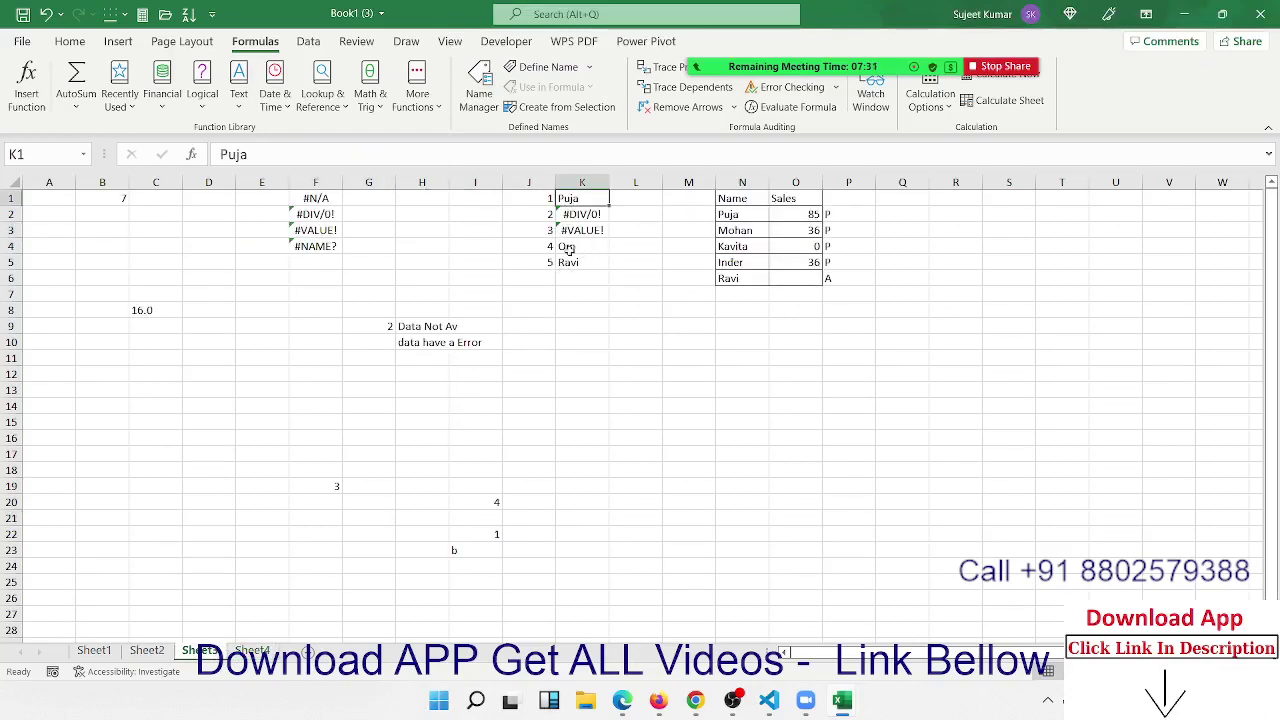
click(572, 246)
text(=)
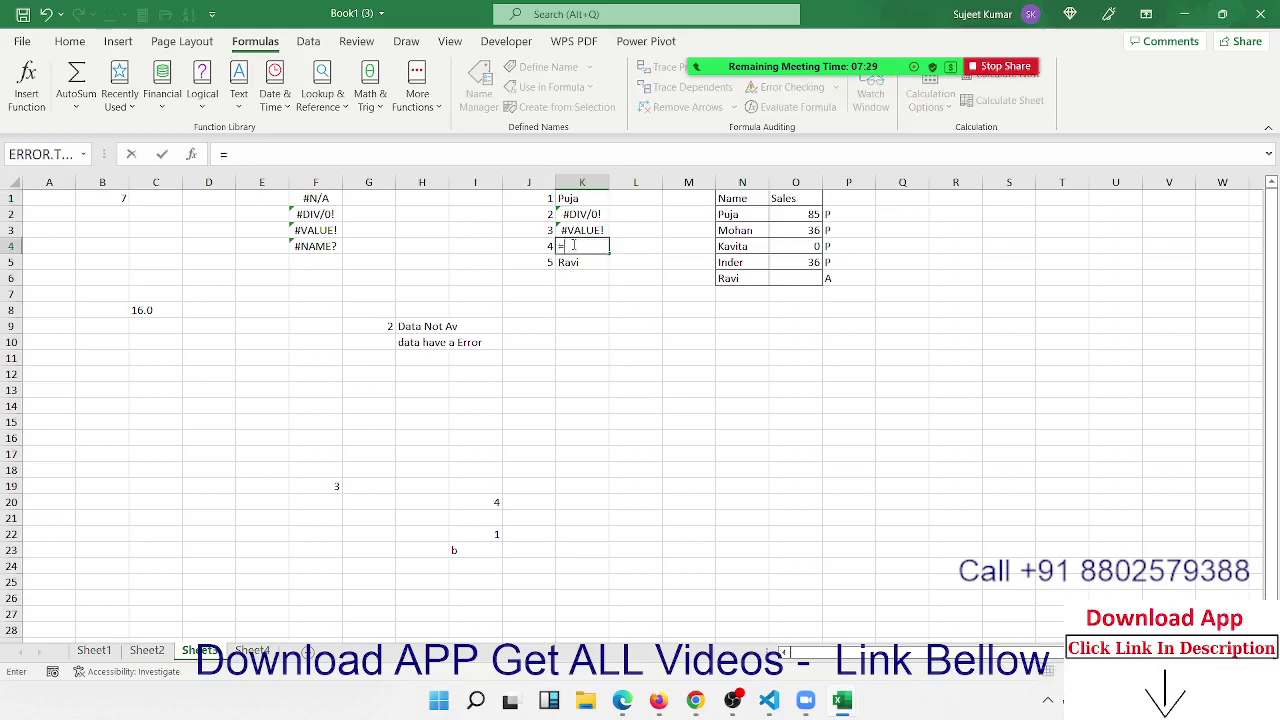
text(n)
key(Down)
key(Tab)
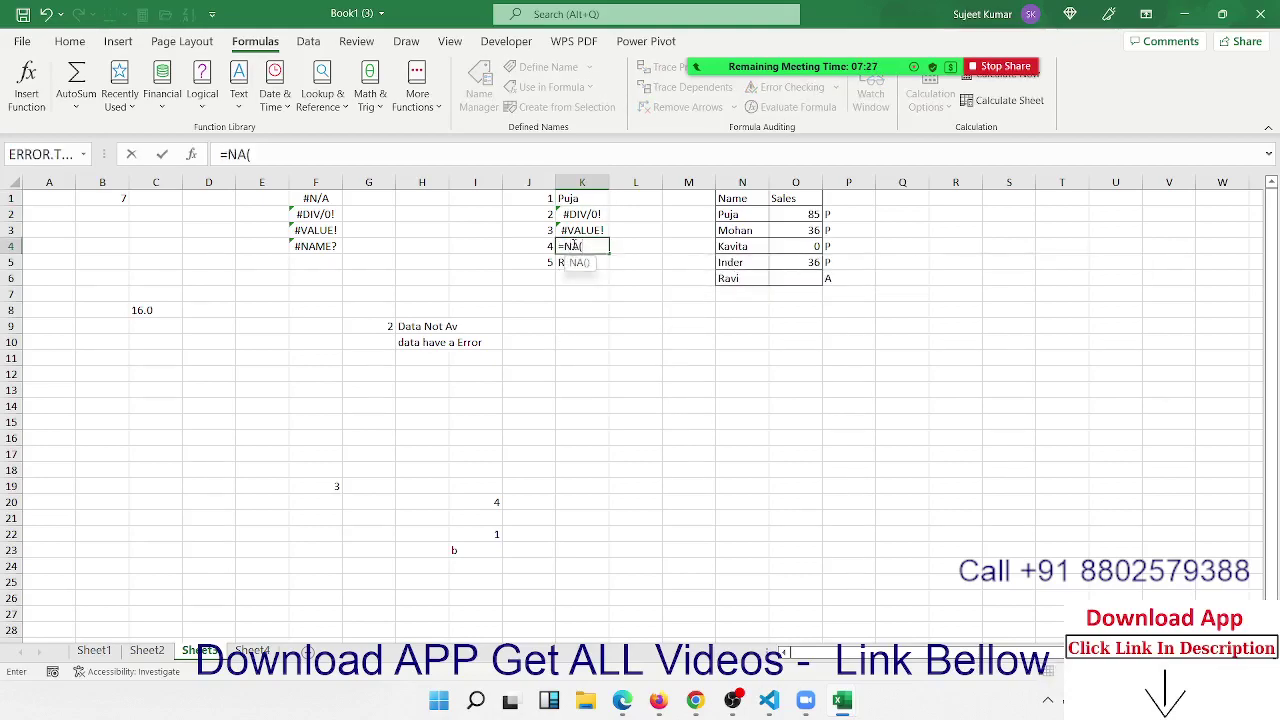
key(Return)
Replace the text in K1 with 50 and inspect cells K4 and K5
click(574, 246)
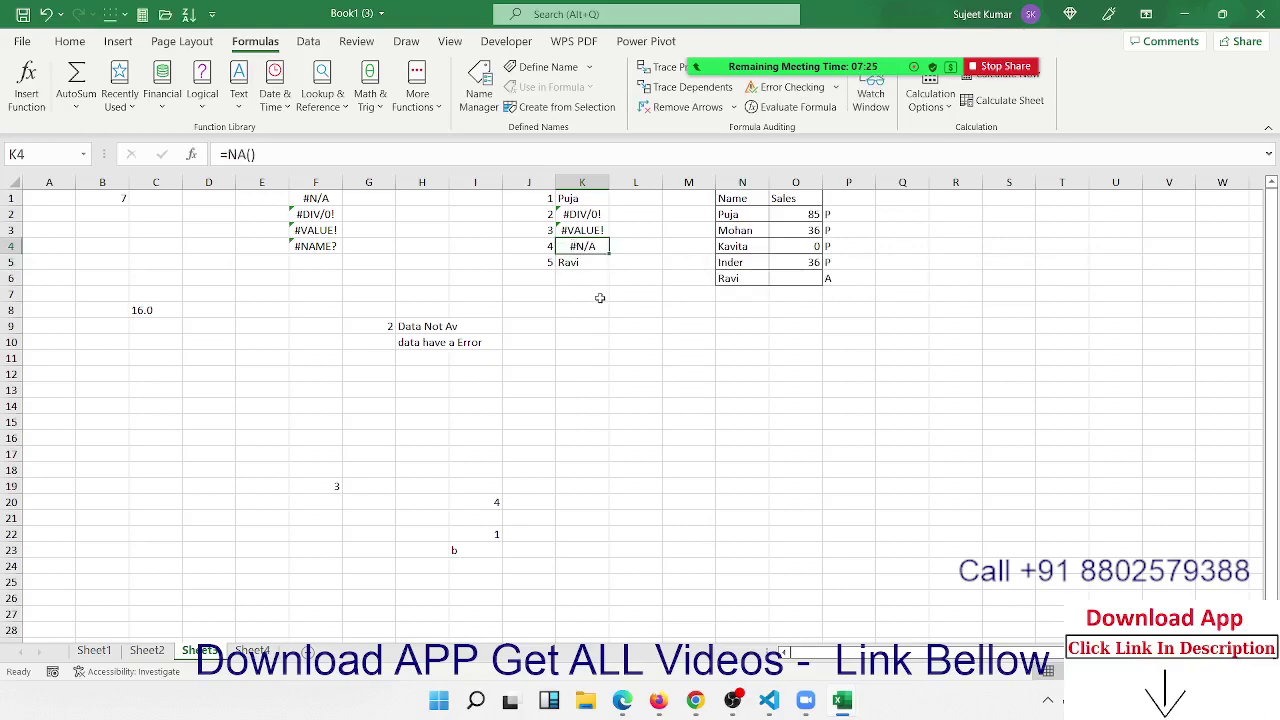
key(Up)
key(Up)
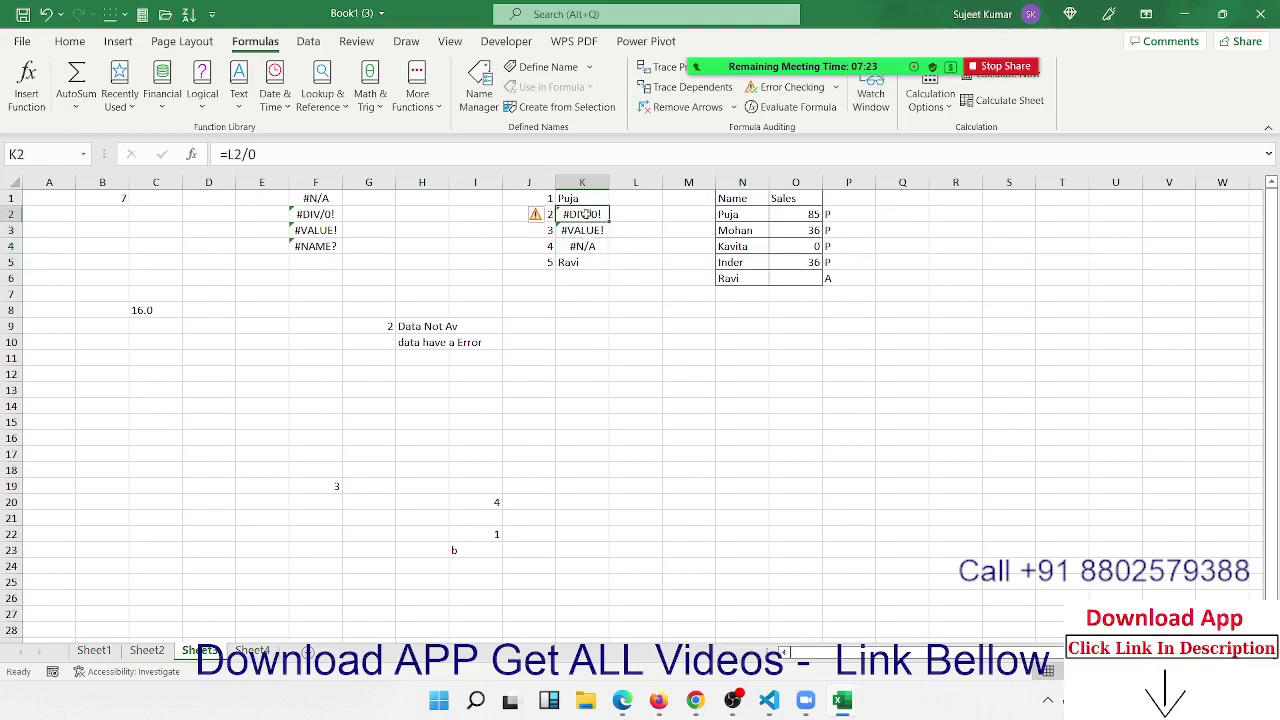
click(580, 199)
text(50)
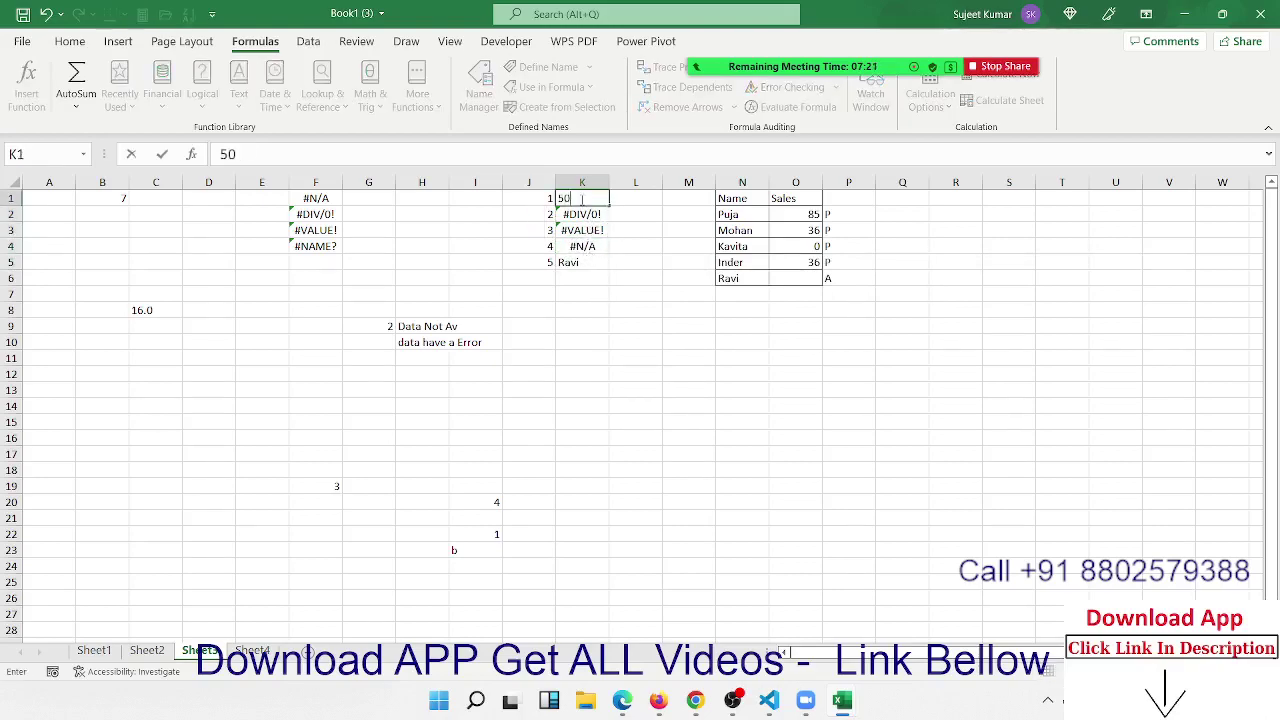
key(Down)
key(Down)
key(Down)
key(Down)
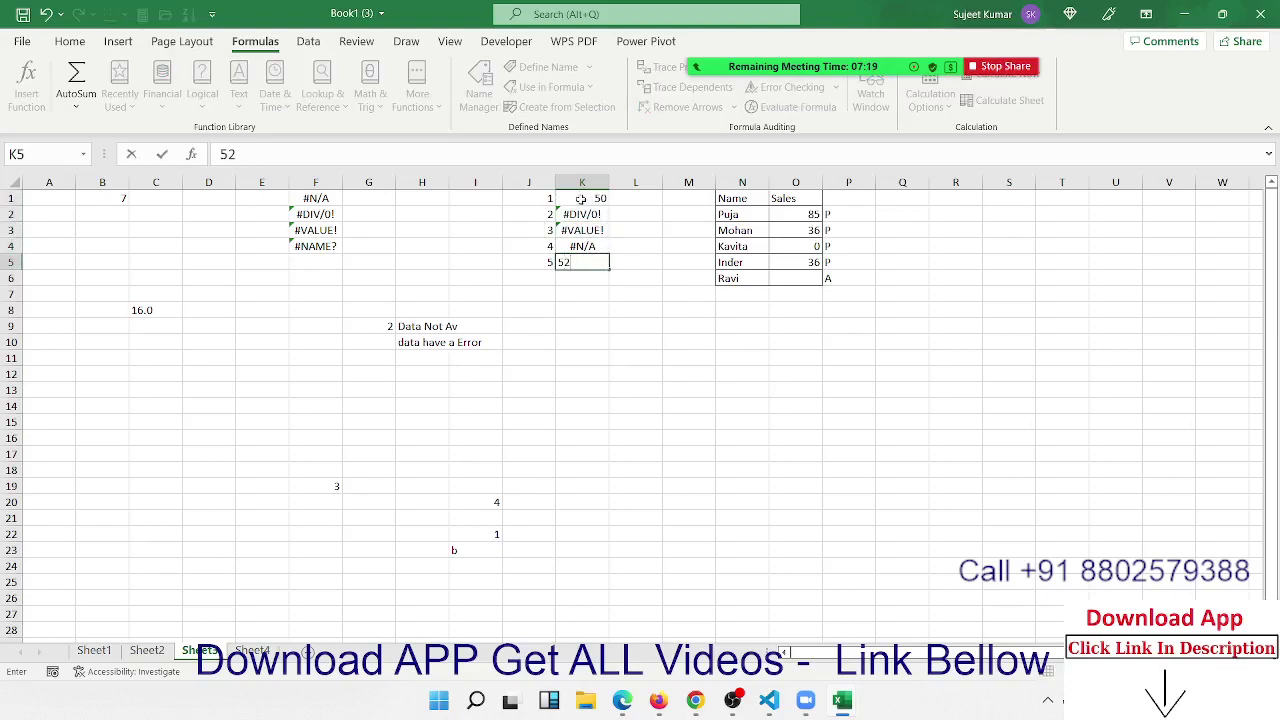
key(Return)
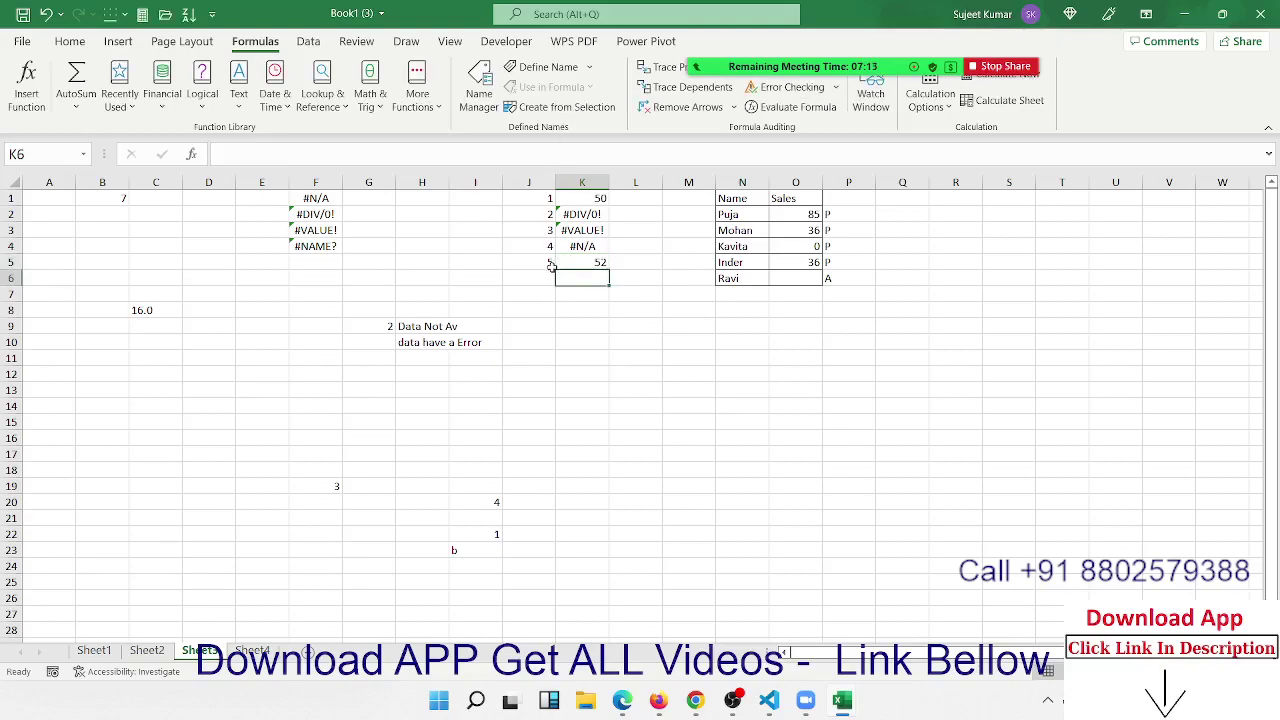
click(578, 249)
click(580, 259)
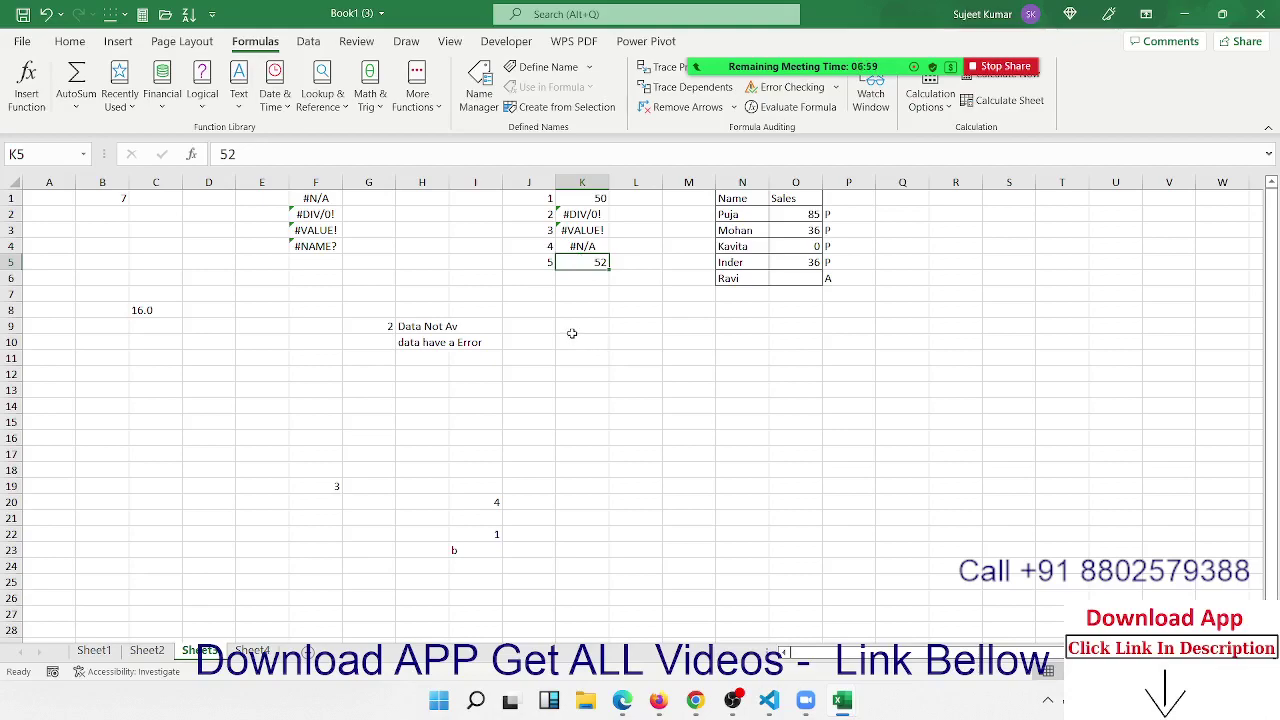
click(577, 247)
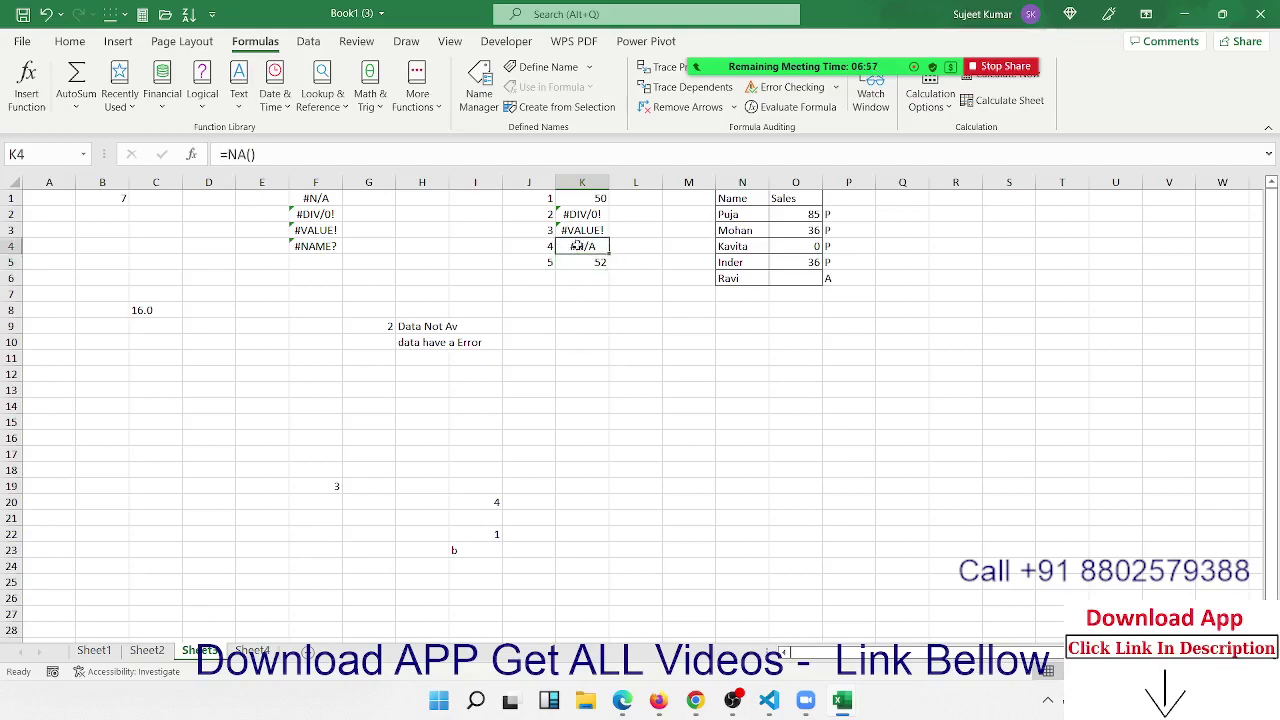
Put 58 in K3 and restore 65 in K2
click(580, 231)
text(58)
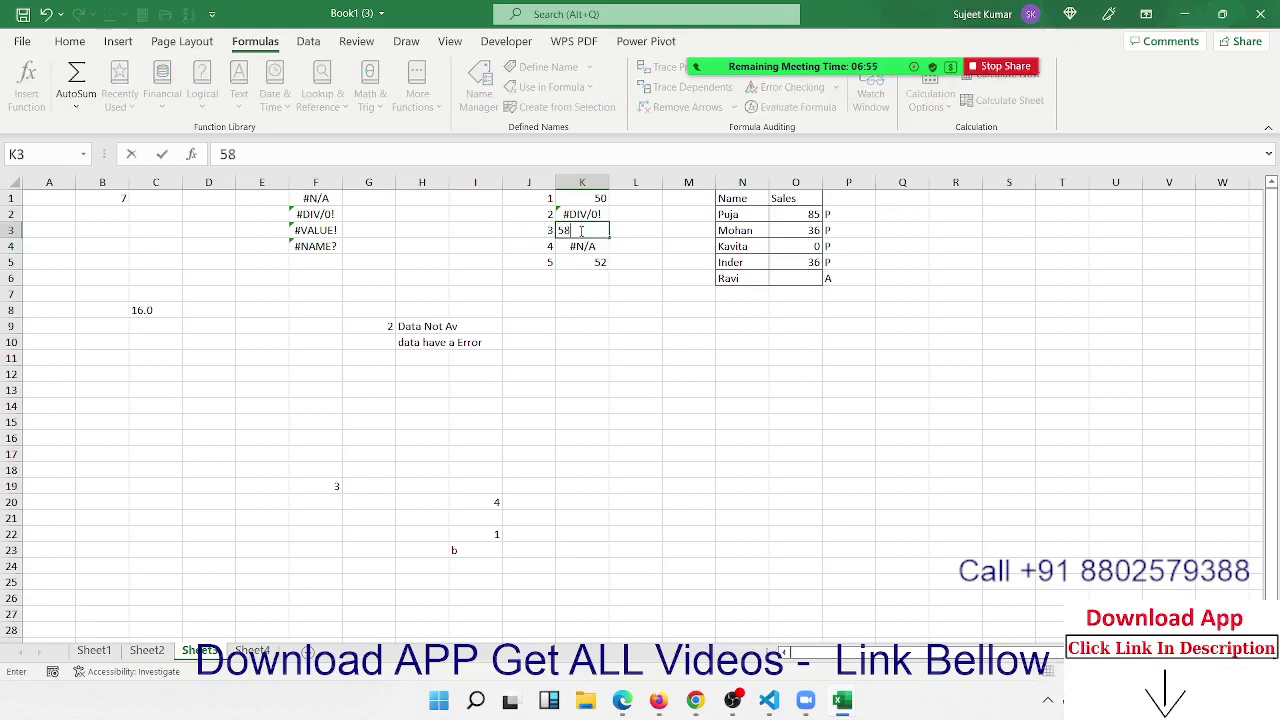
key(Up)
key(Up)
key(F2)
key(BackSpace)
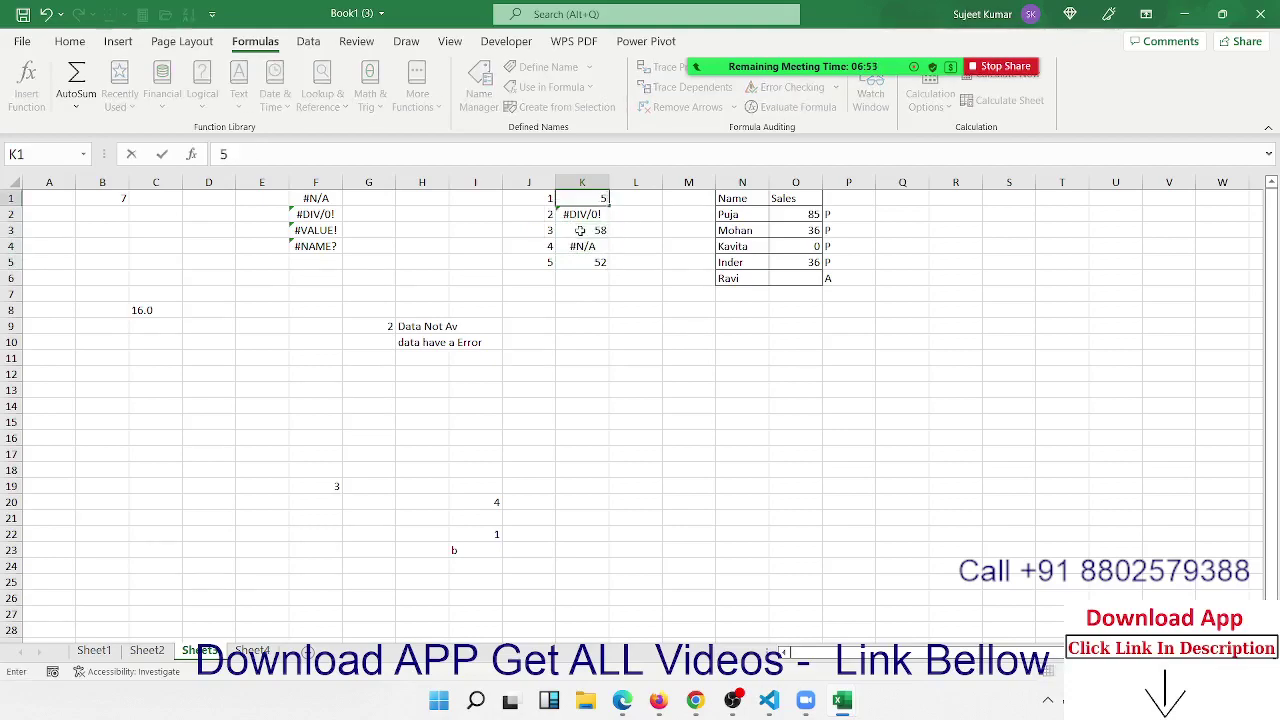
text(0)
key(Return)
text(65)
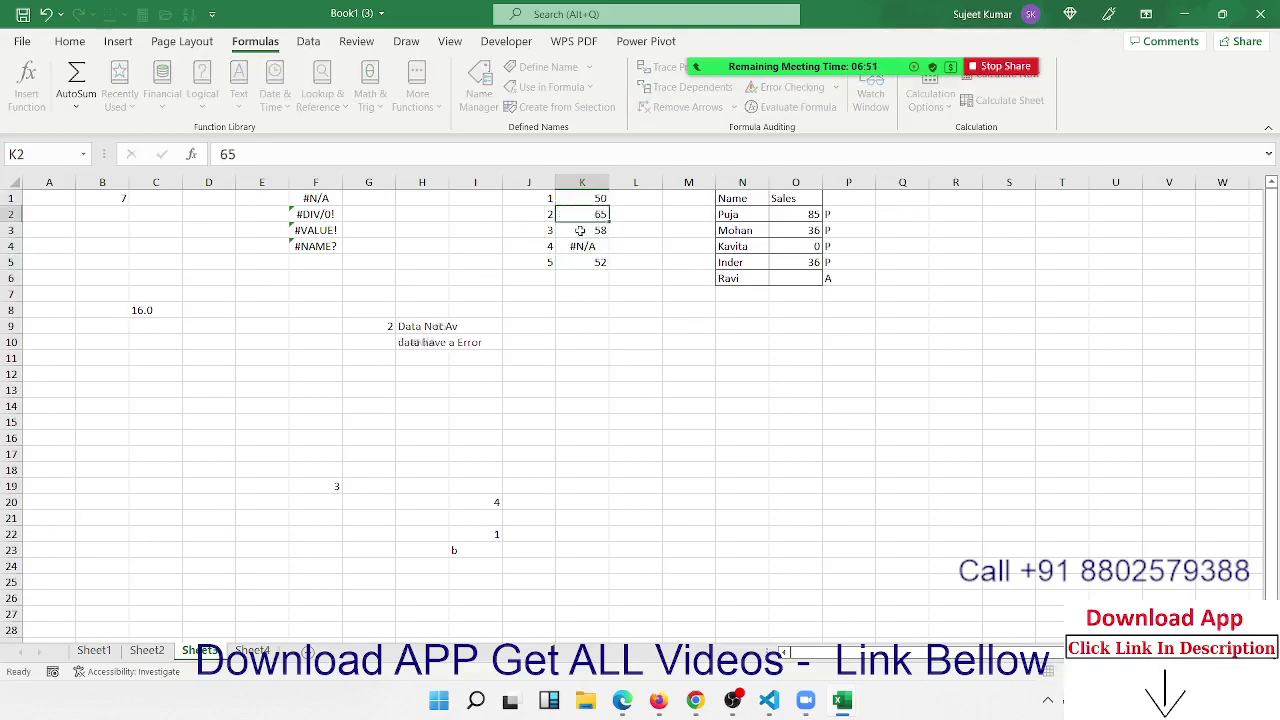
key(Tab)
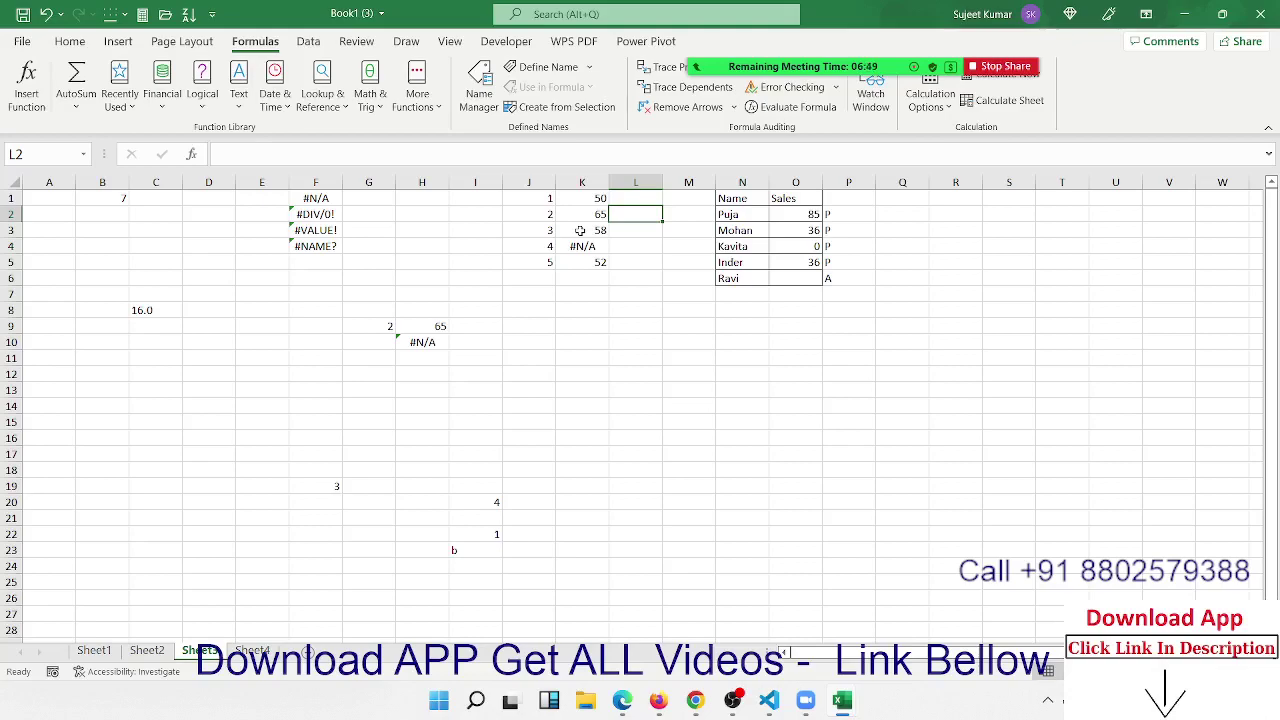
Enter =NA() in K2, correcting the mistyped function name
key(Left)
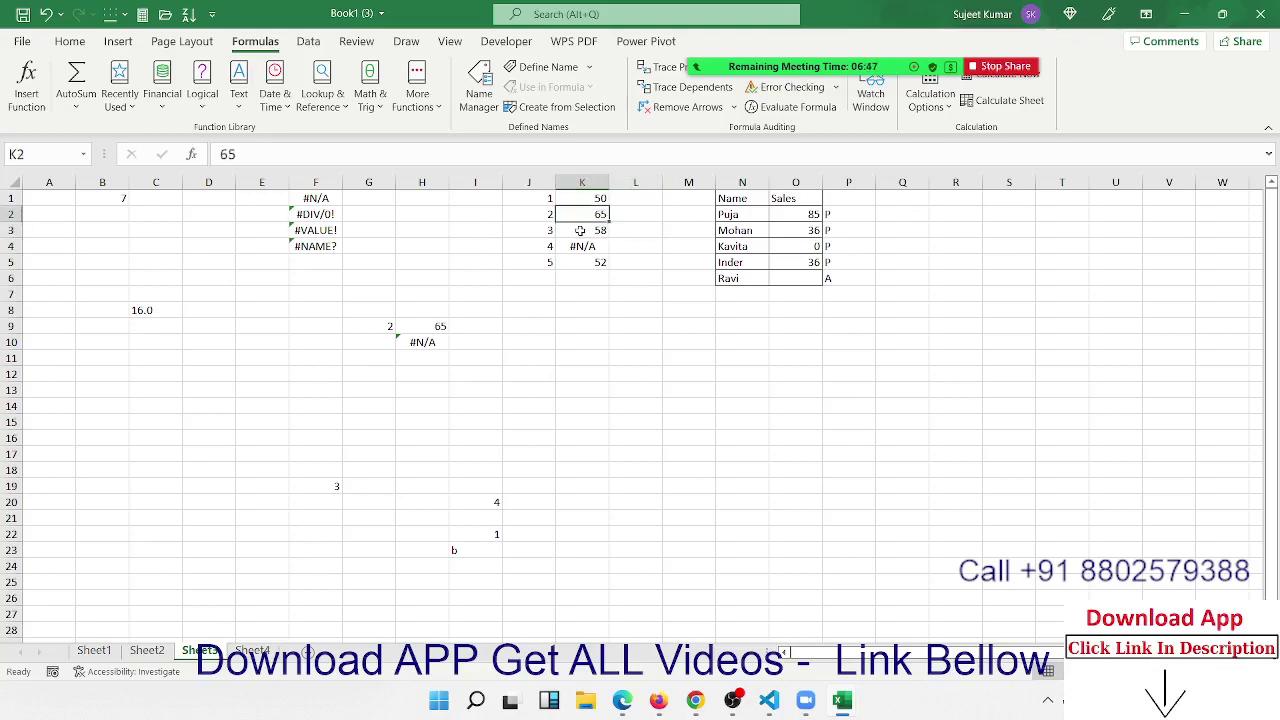
text(na)
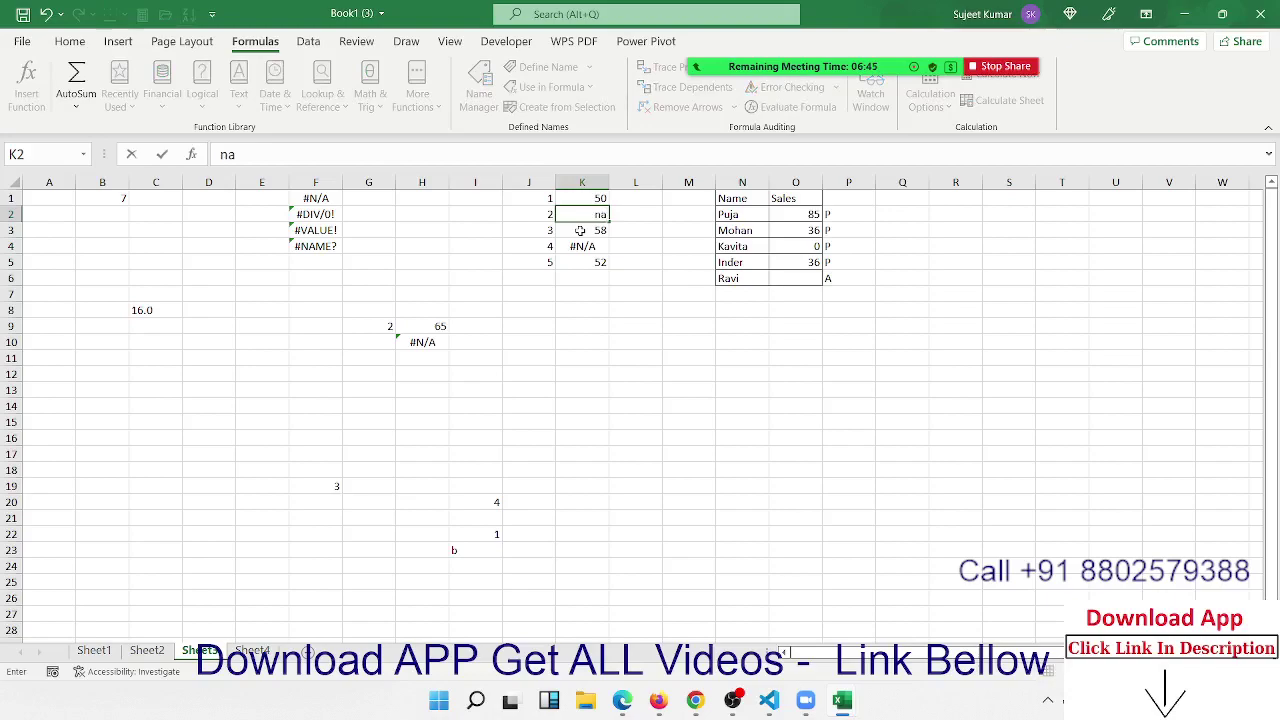
key(BackSpace)
key(BackSpace)
text(=an)
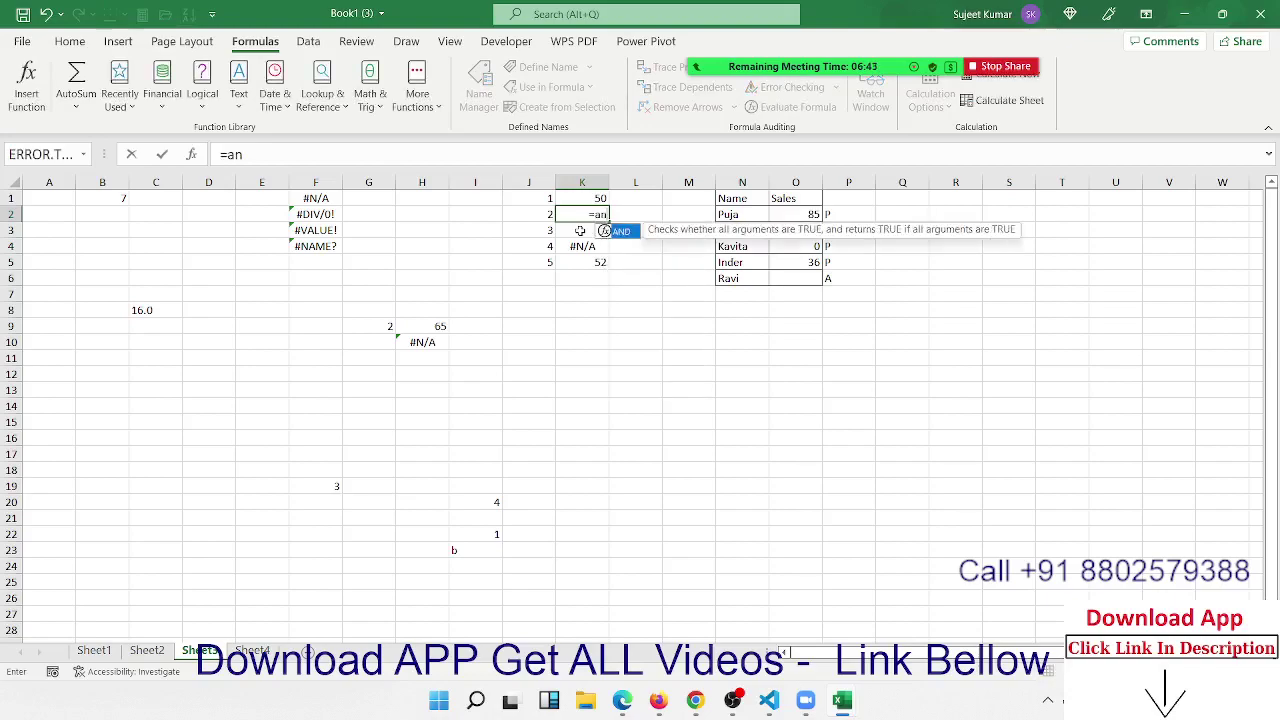
key(BackSpace)
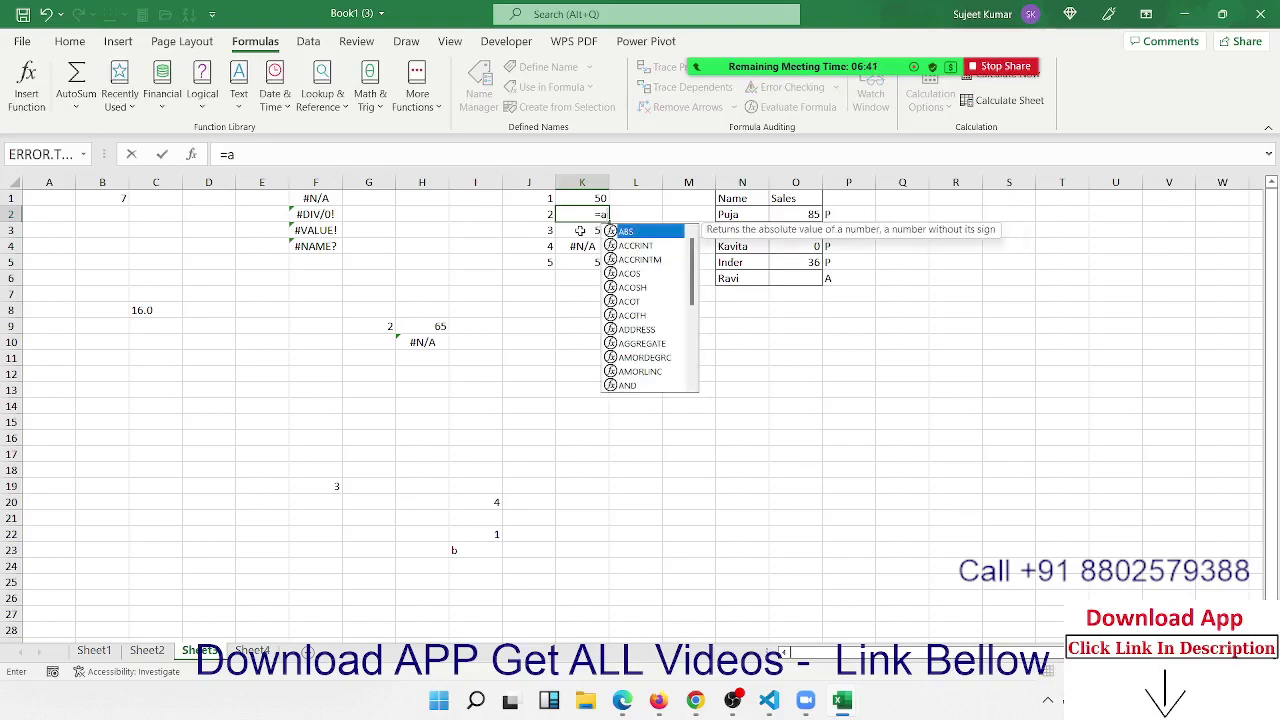
key(BackSpace)
text(no)
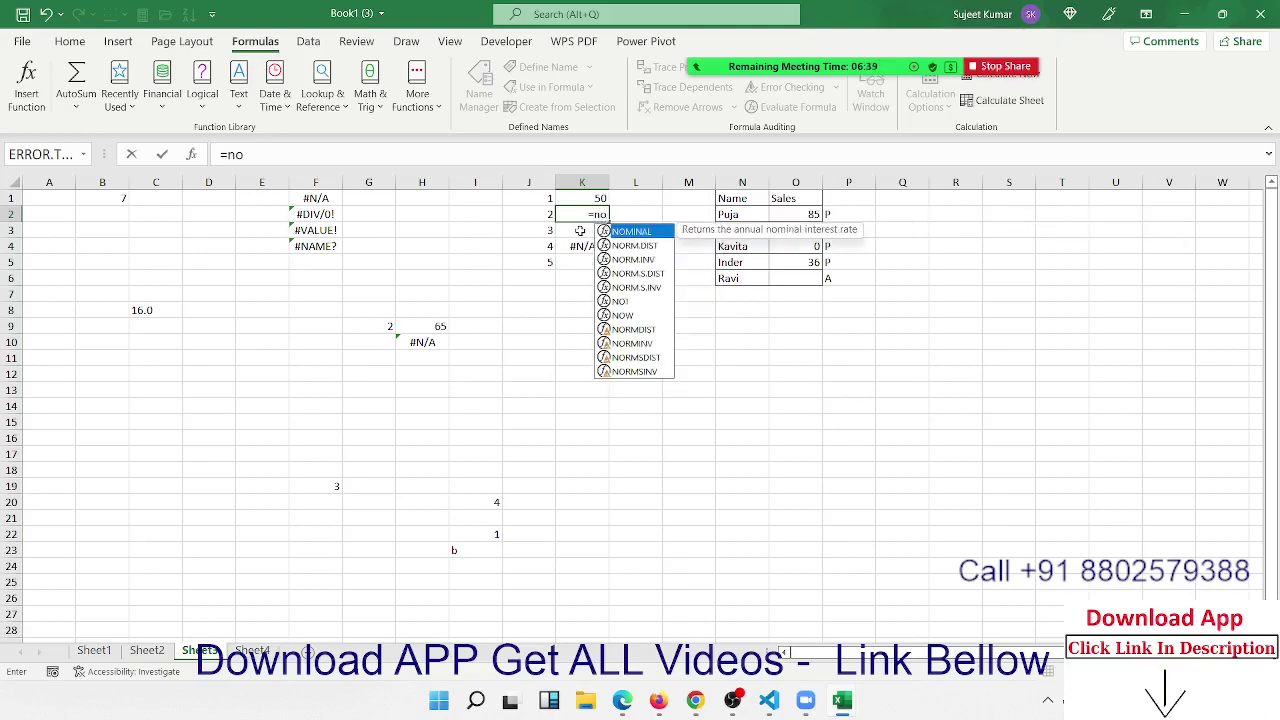
key(BackSpace)
text(a)
key(Tab)
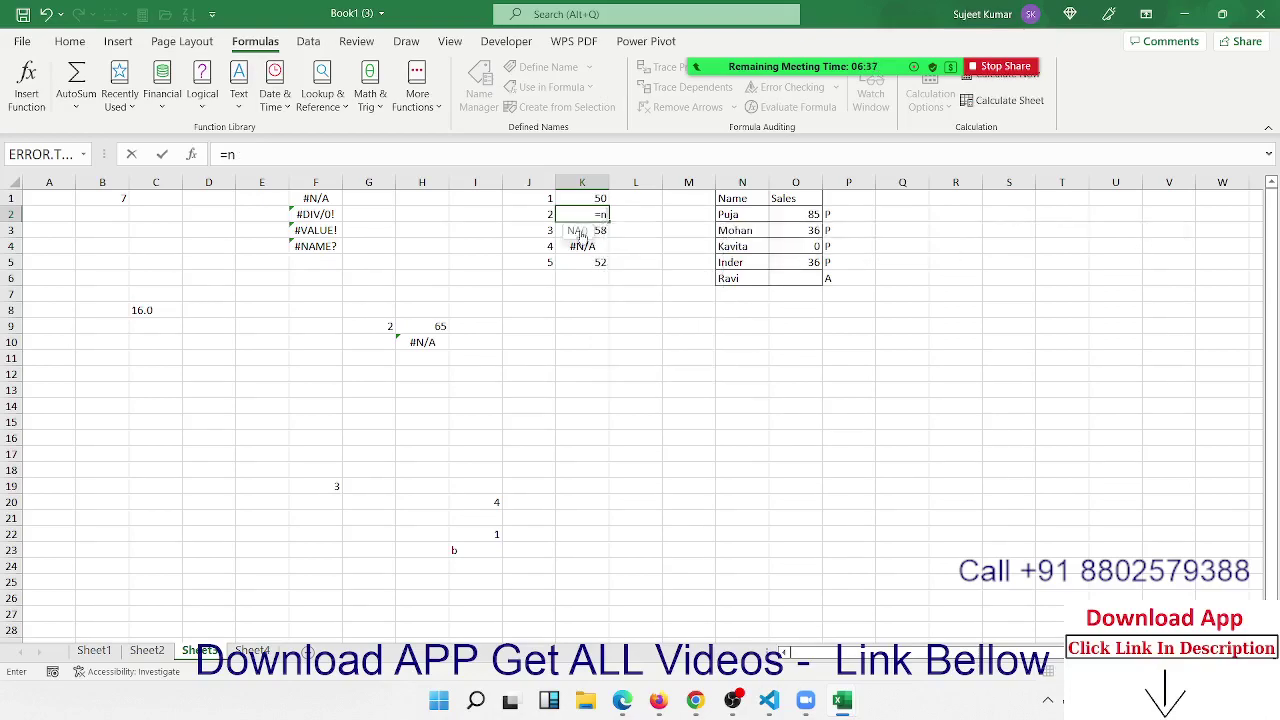
key(Return)
key(Up)
key(Up)
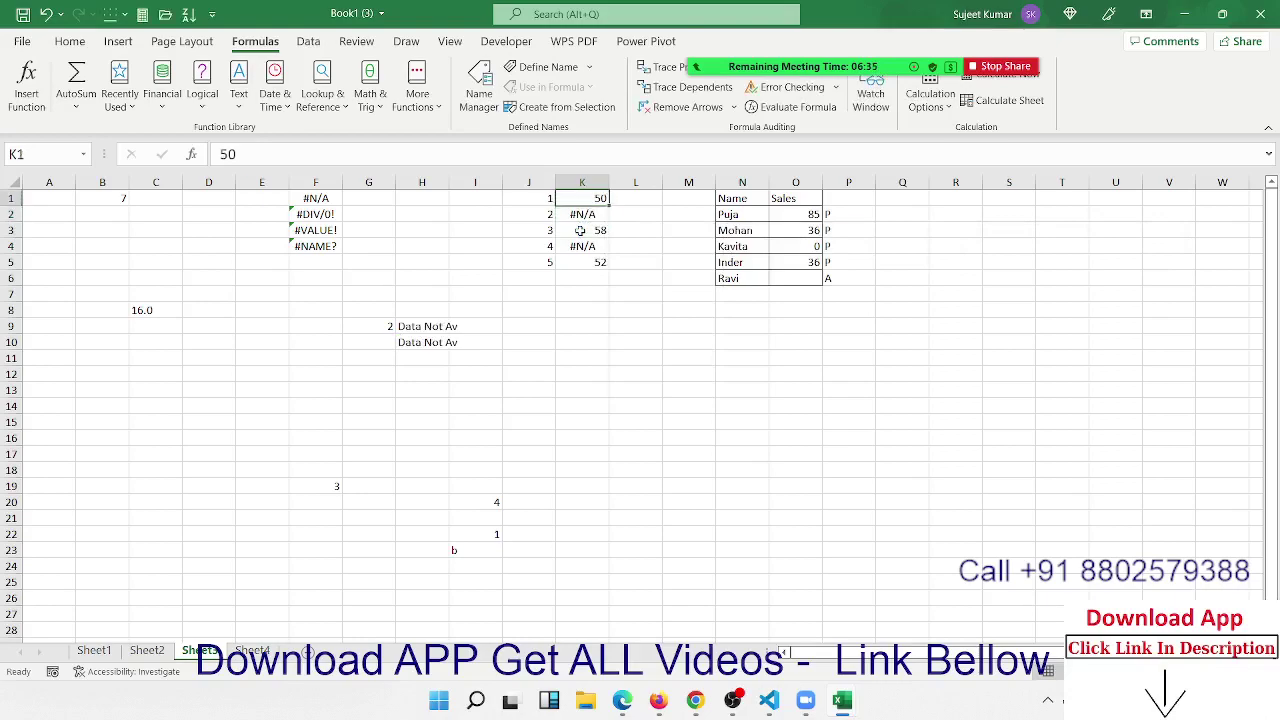
key(Right)
text(=if)
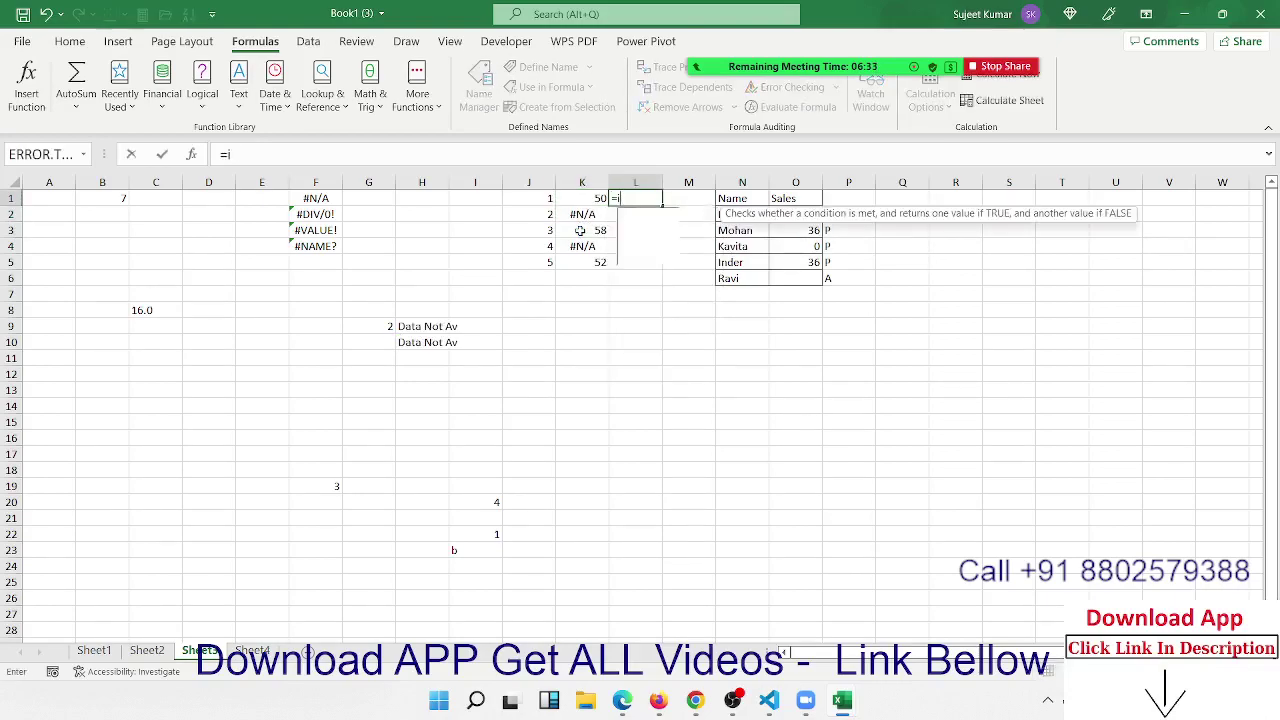
key(Down)
key(Tab)
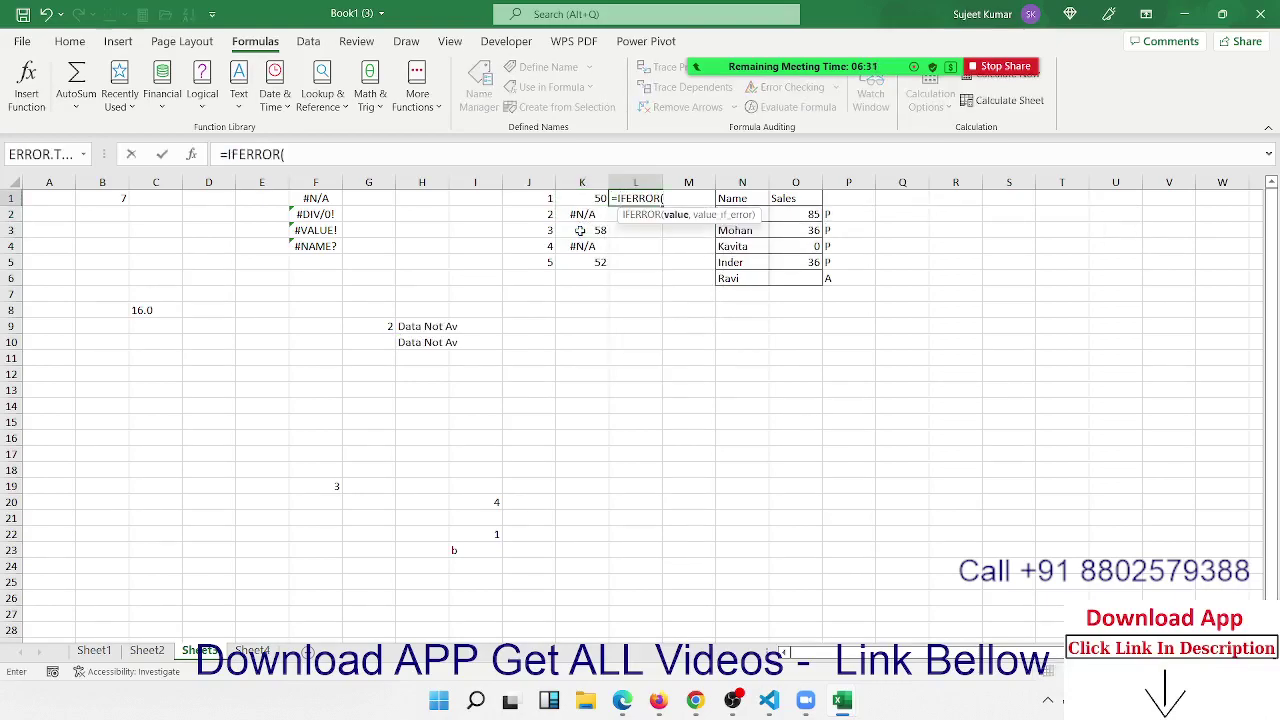
key(Left)
text(,)
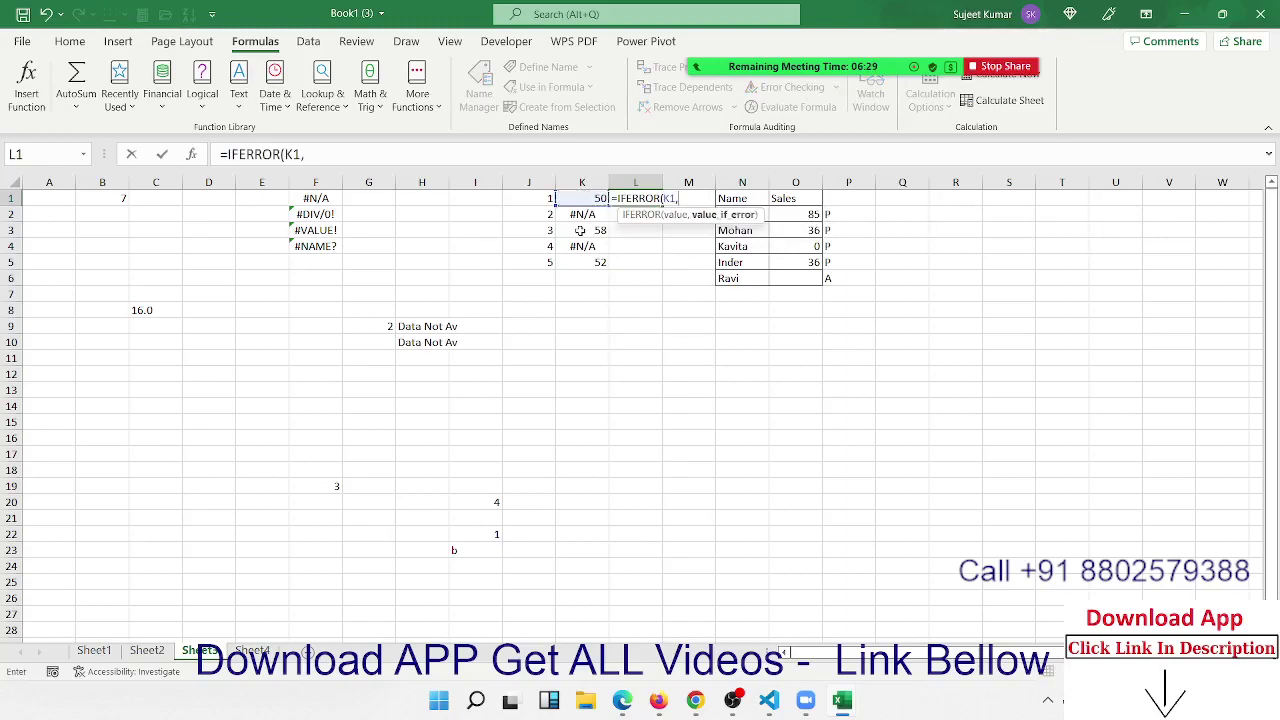
text("NO)
click(690, 199)
double_click(690, 199)
double_click(668, 198)
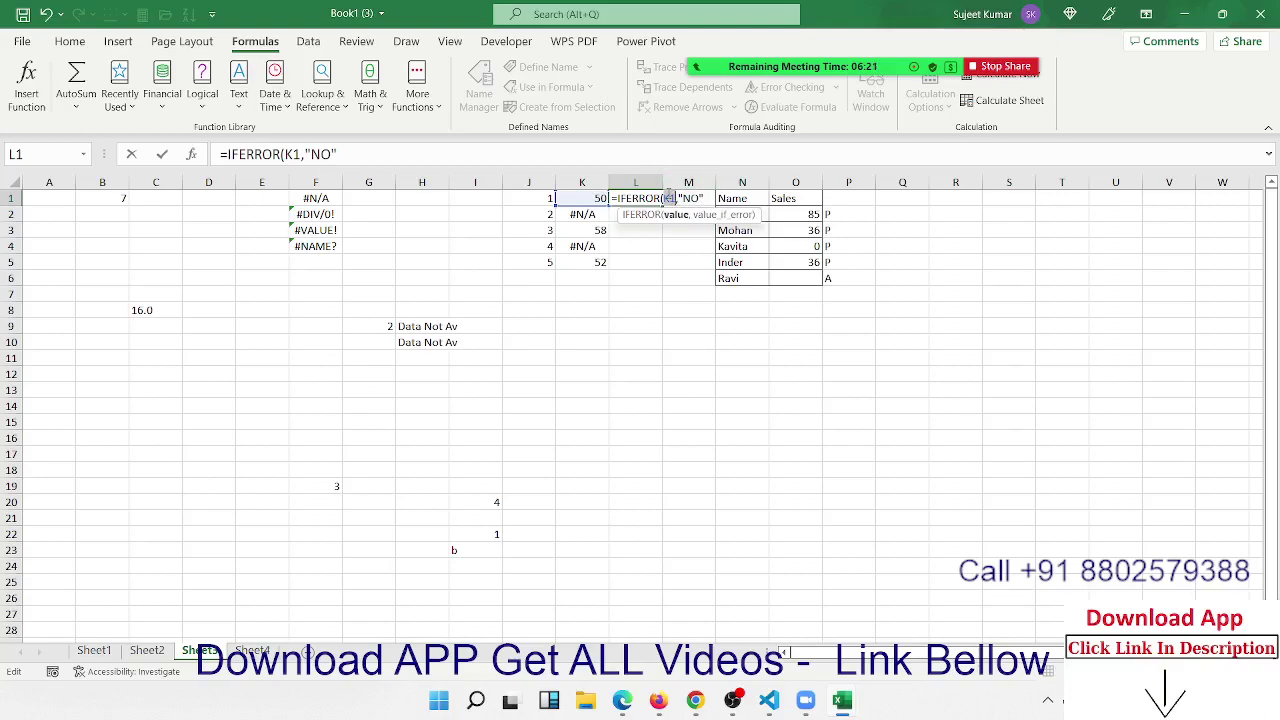
key(Return)
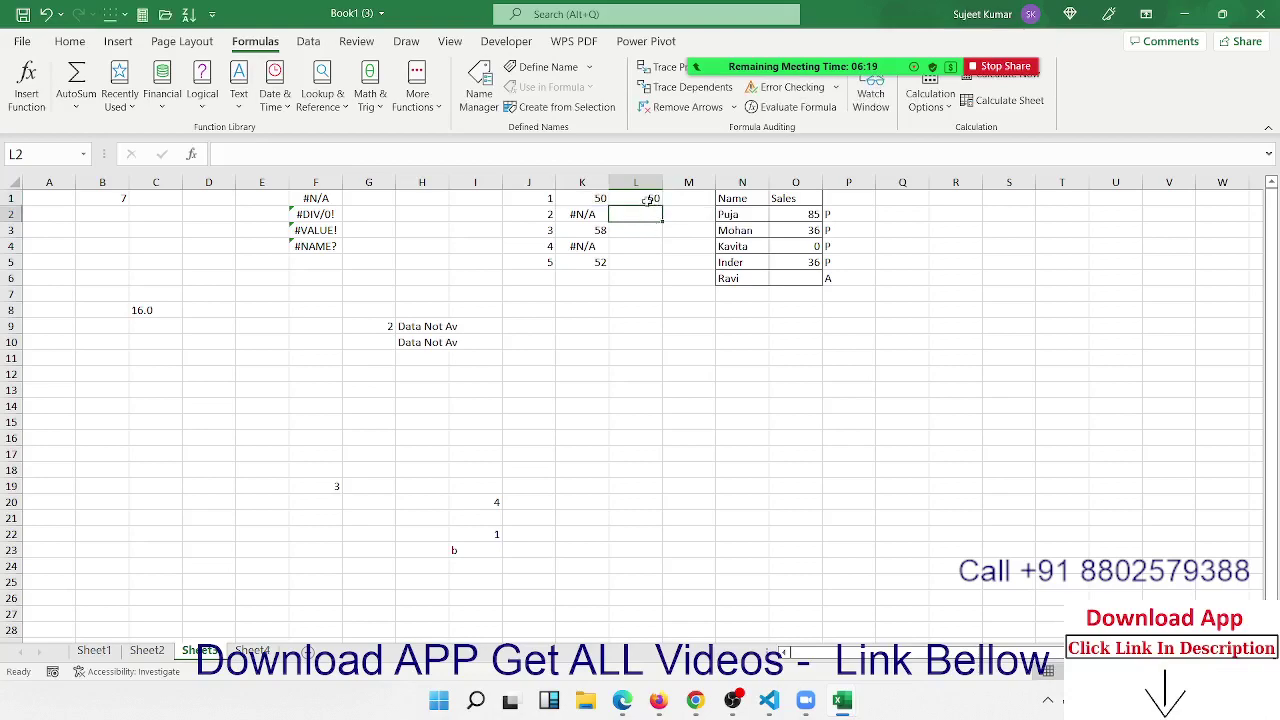
click(650, 200)
drag(661, 206, 645, 261)
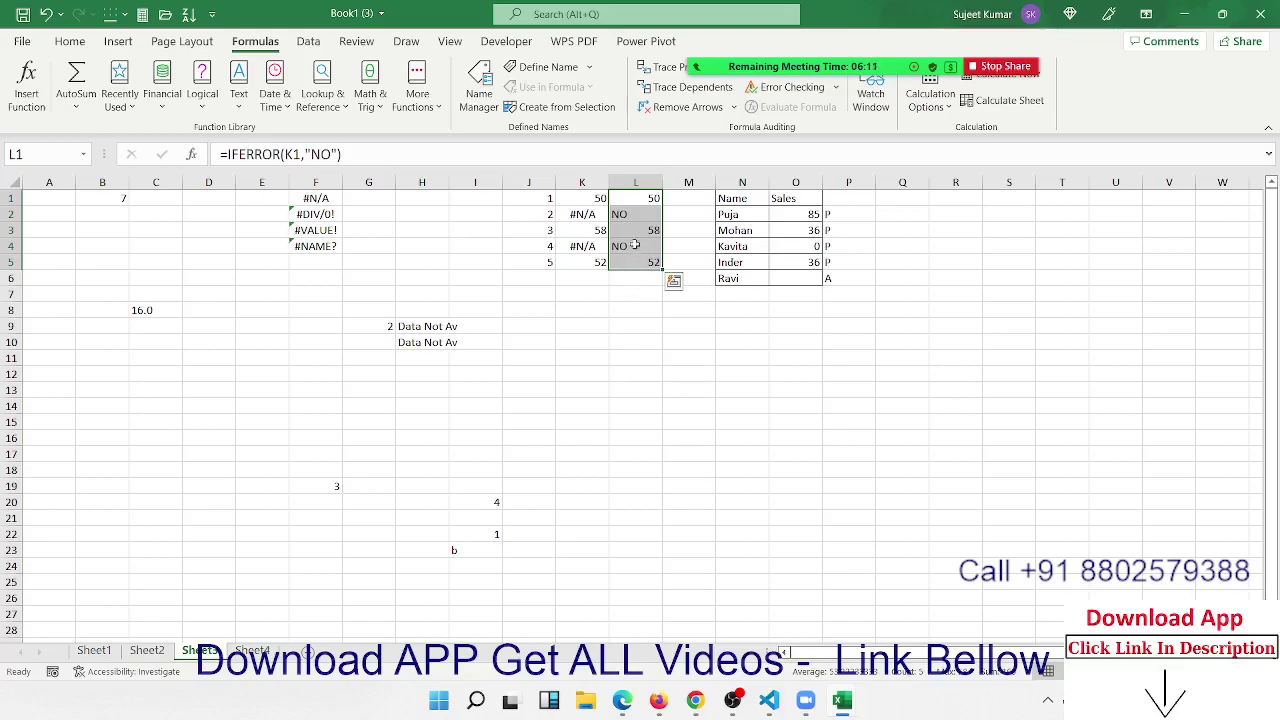
click(648, 201)
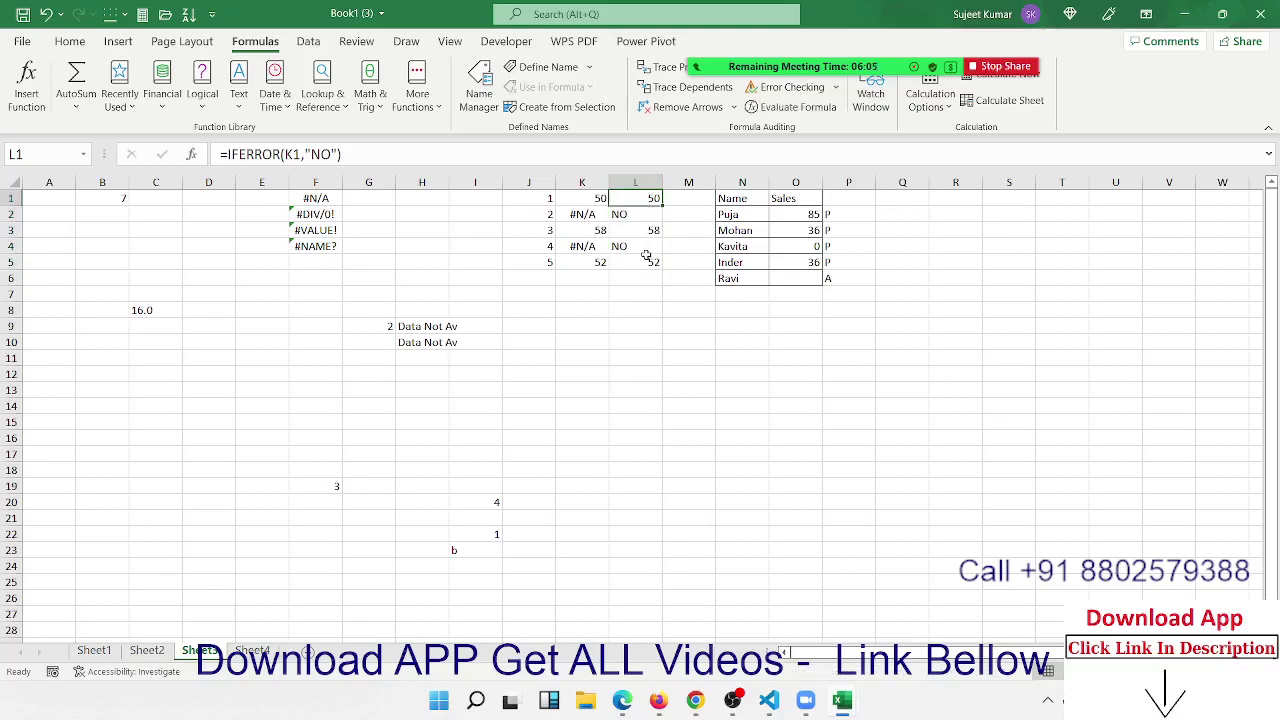
shift+click(648, 258)
Clear the old IFERROR results from column L and return to L1
key(Delete)
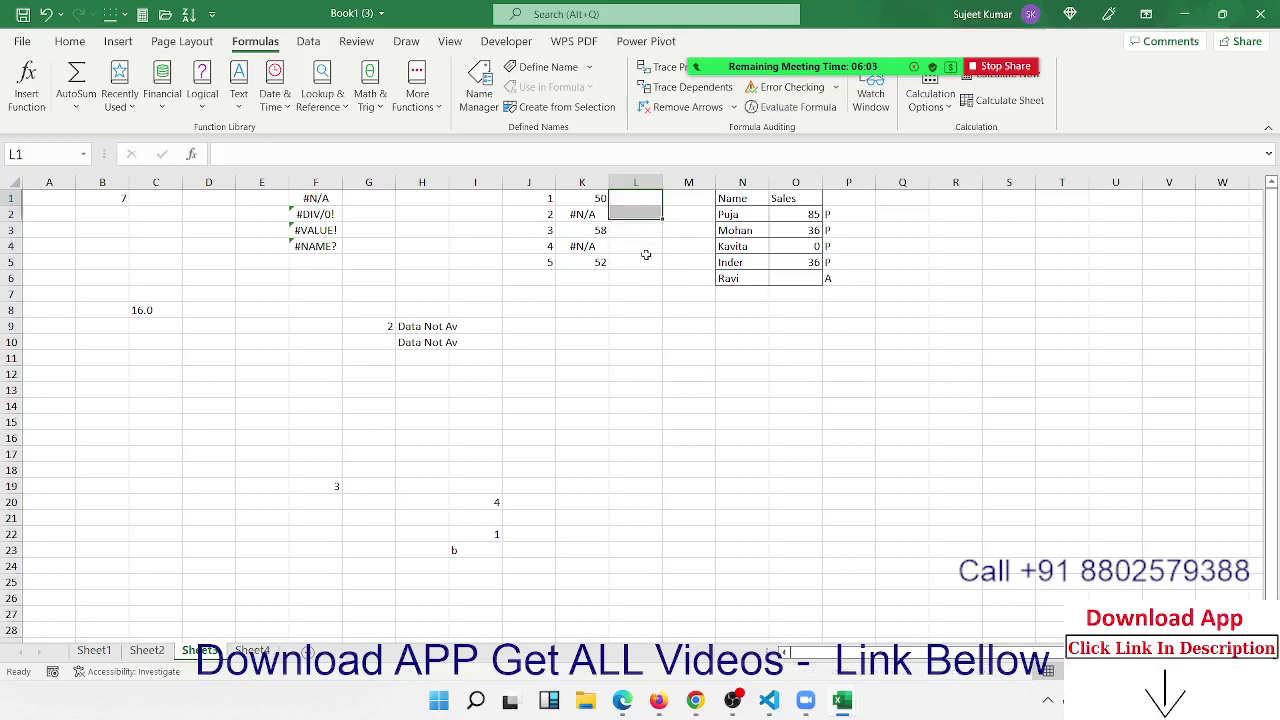
key(Down)
key(Up)
Enter =IF(ISNA(K1),"NO","YES") in L1 and fill it down through L5
text(=i)
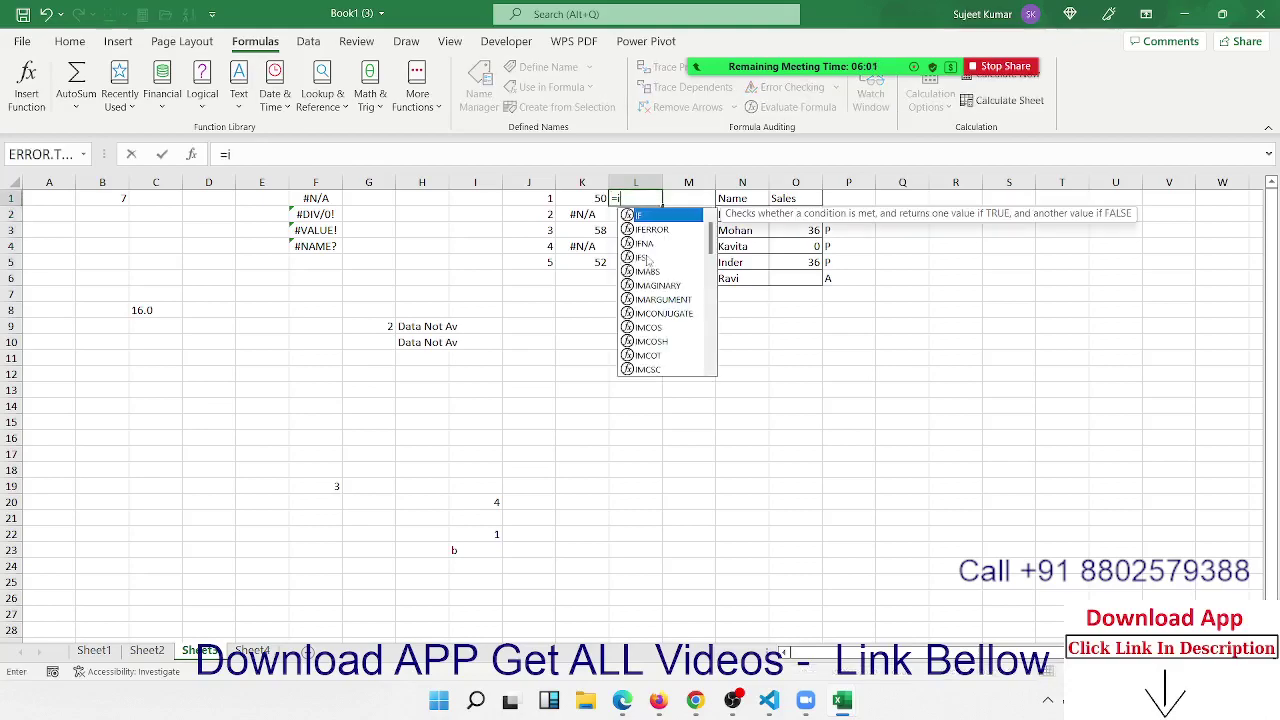
text(f)
key(Tab)
text(is)
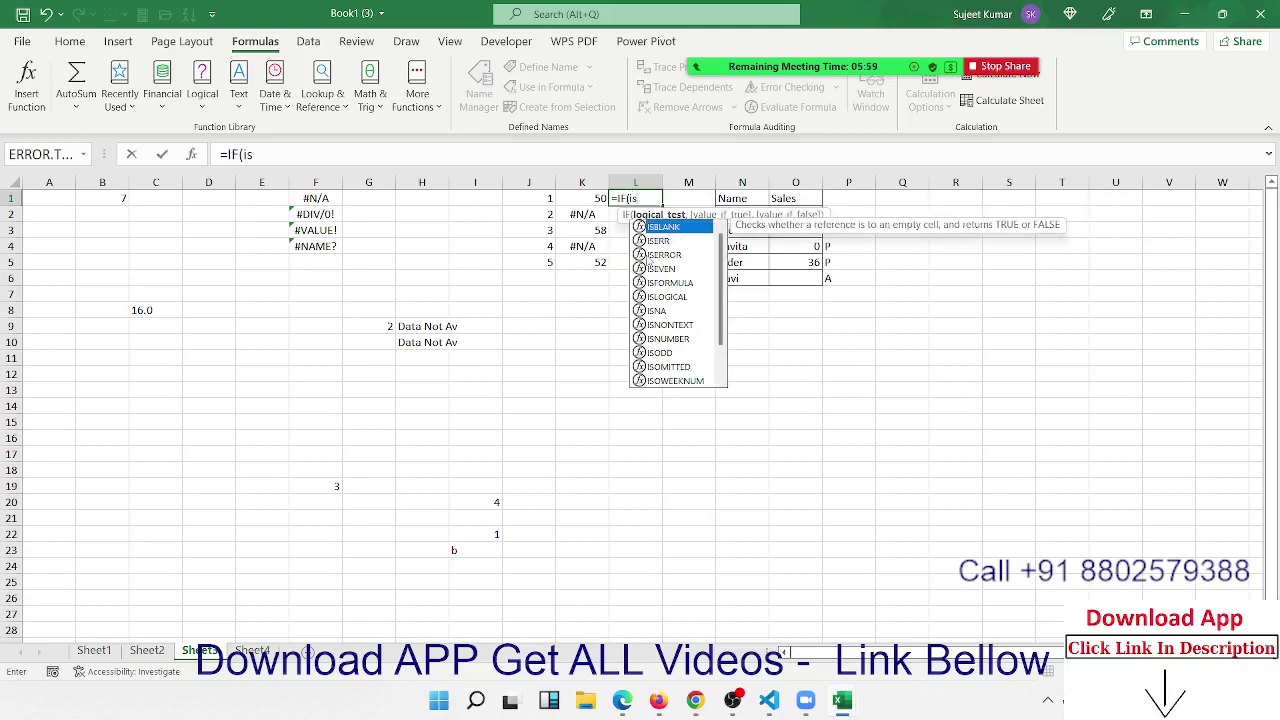
text(n)
key(Tab)
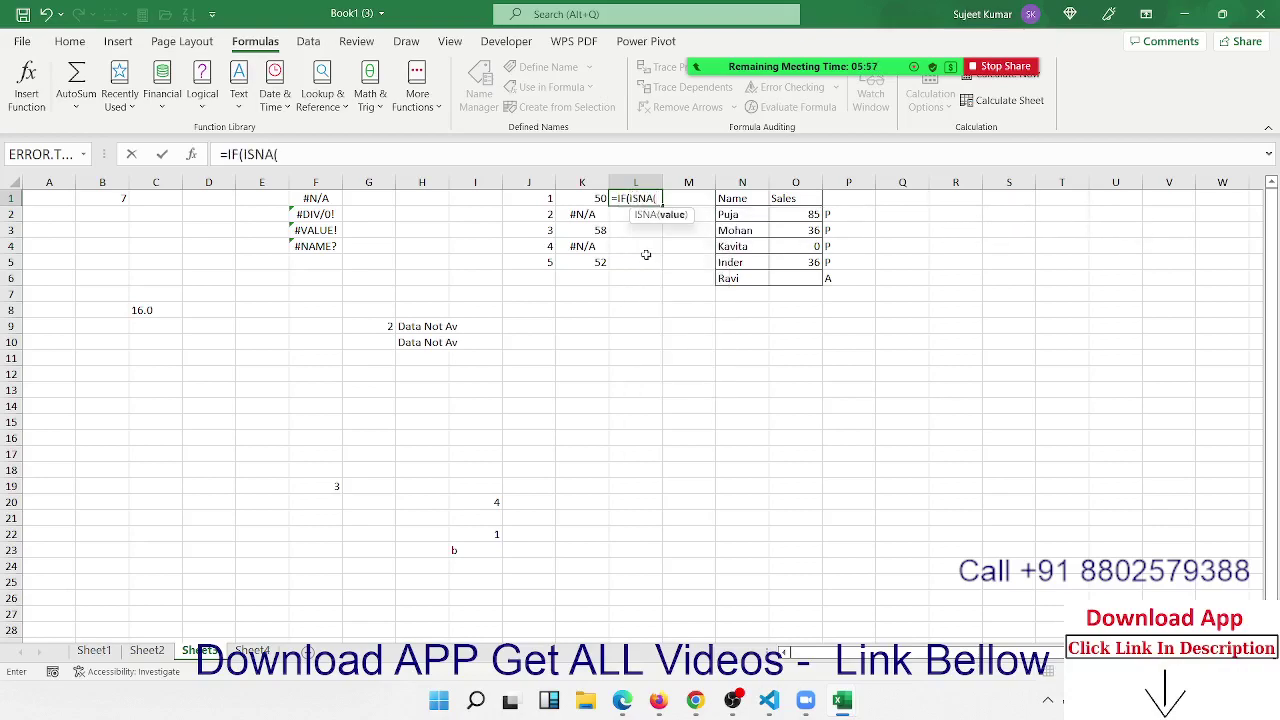
key(Left)
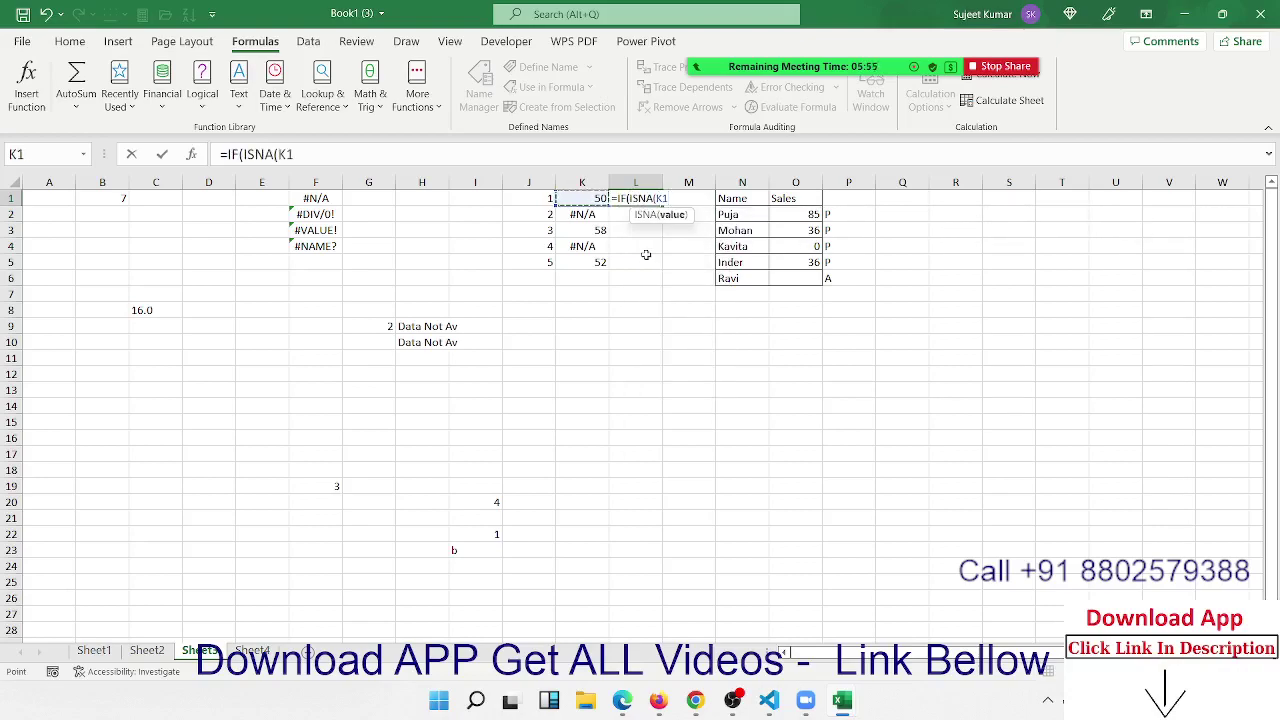
text(),"N)
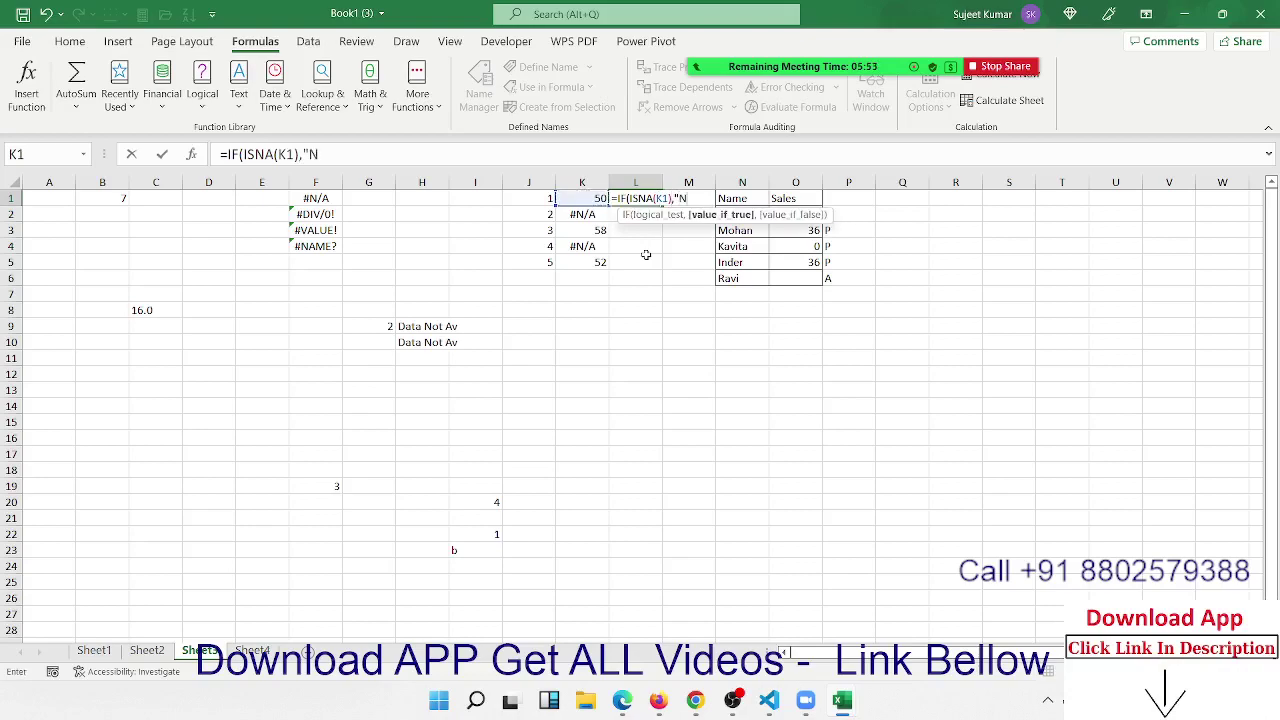
text(O",")
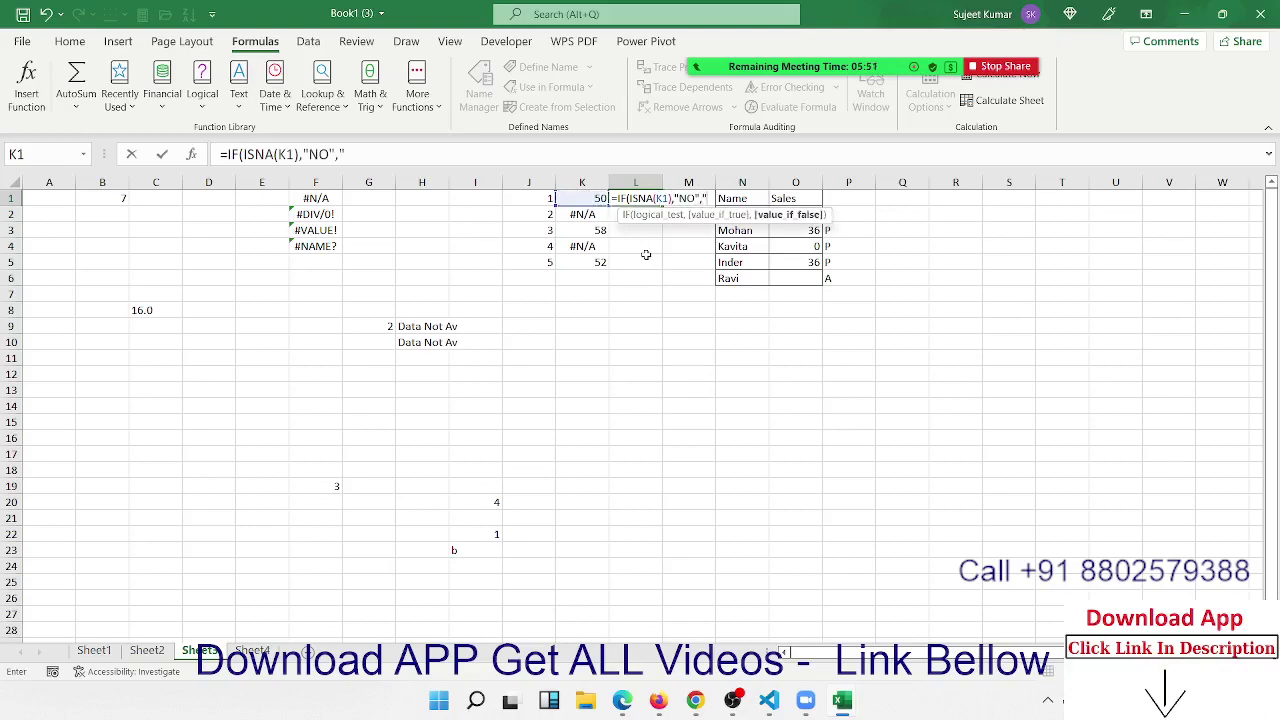
text(YES")
key(Return)
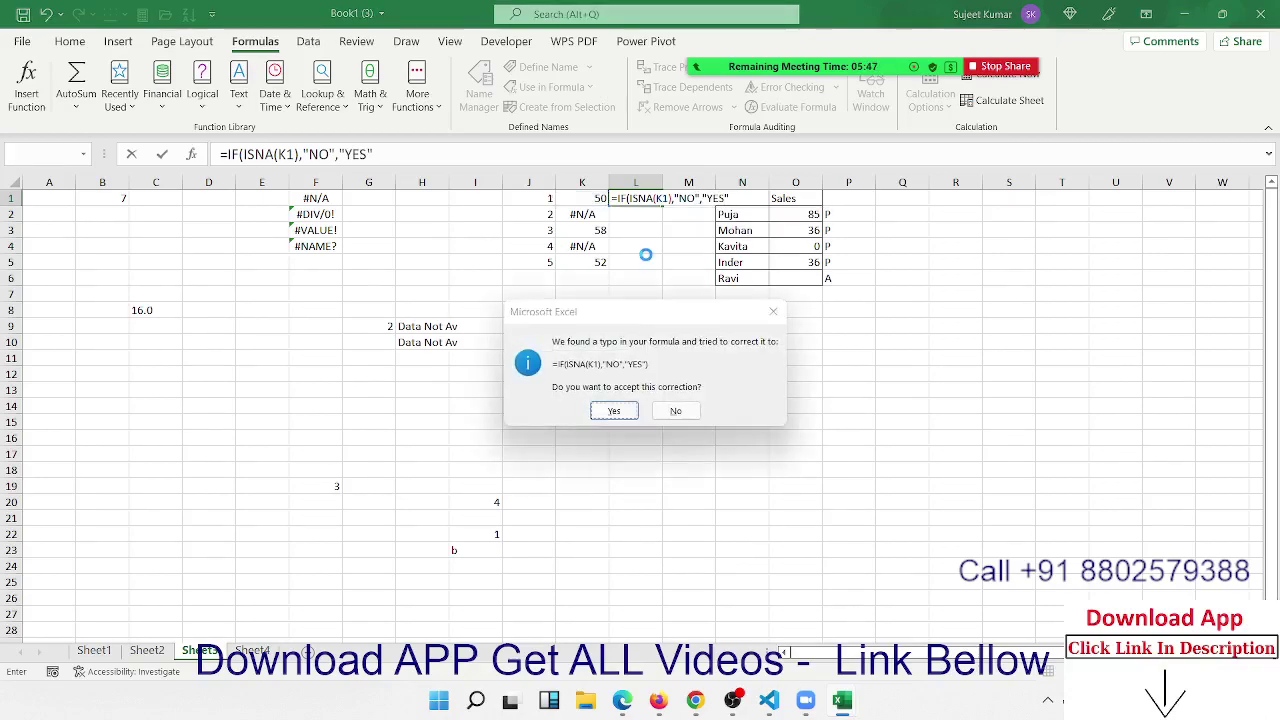
key(Return)
drag(646, 255, 635, 198)
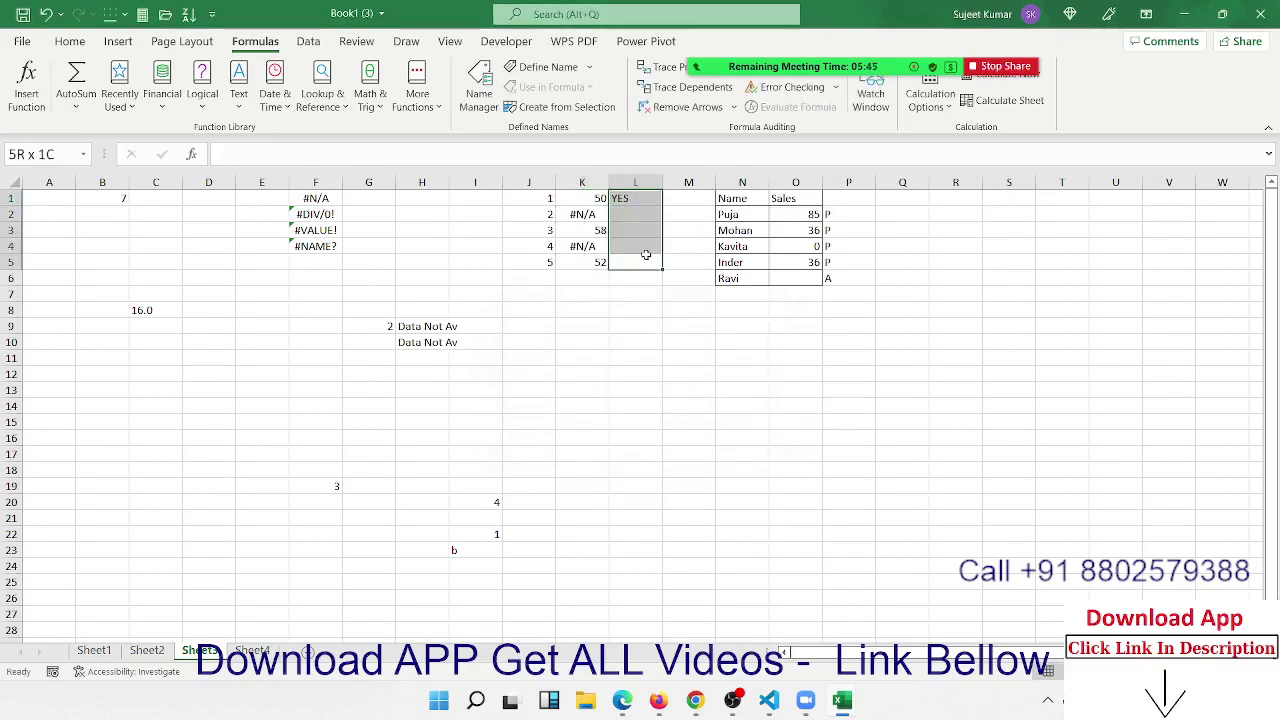
key(ctrl+d)
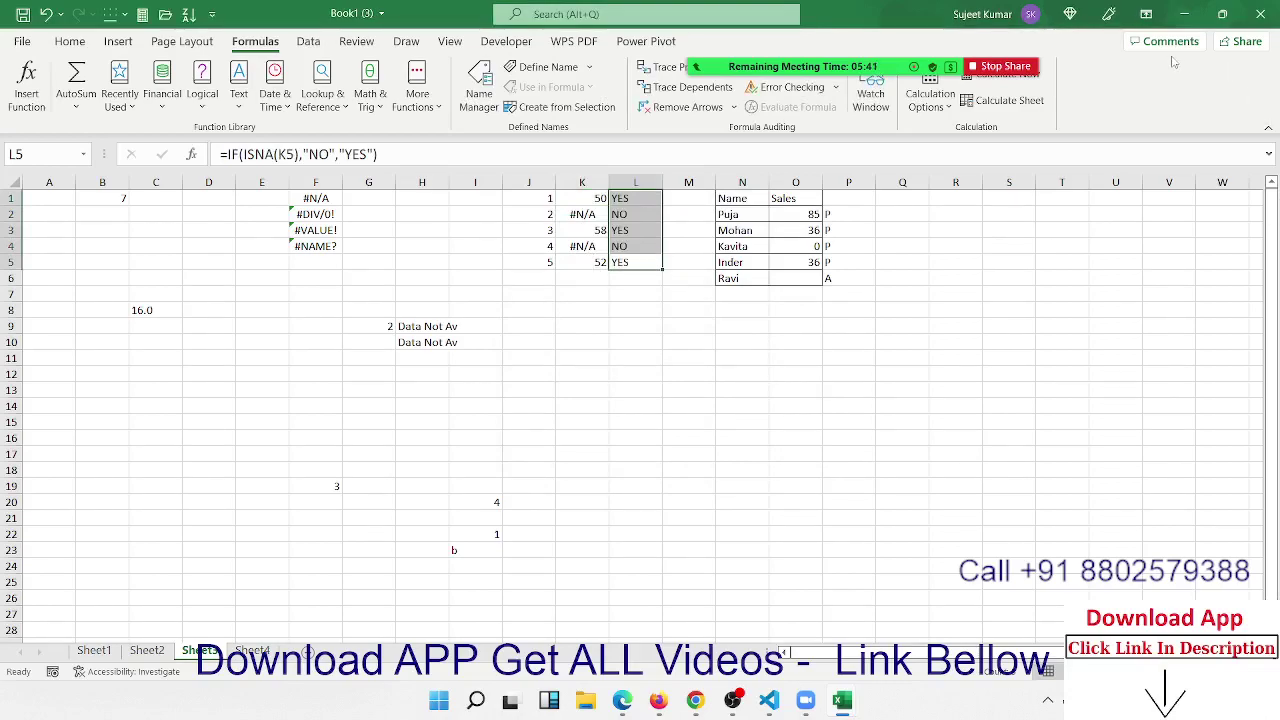
Inspect L1's formula, highlighting the ISNA(K1) test without changing it
mouse_move(1030, 30)
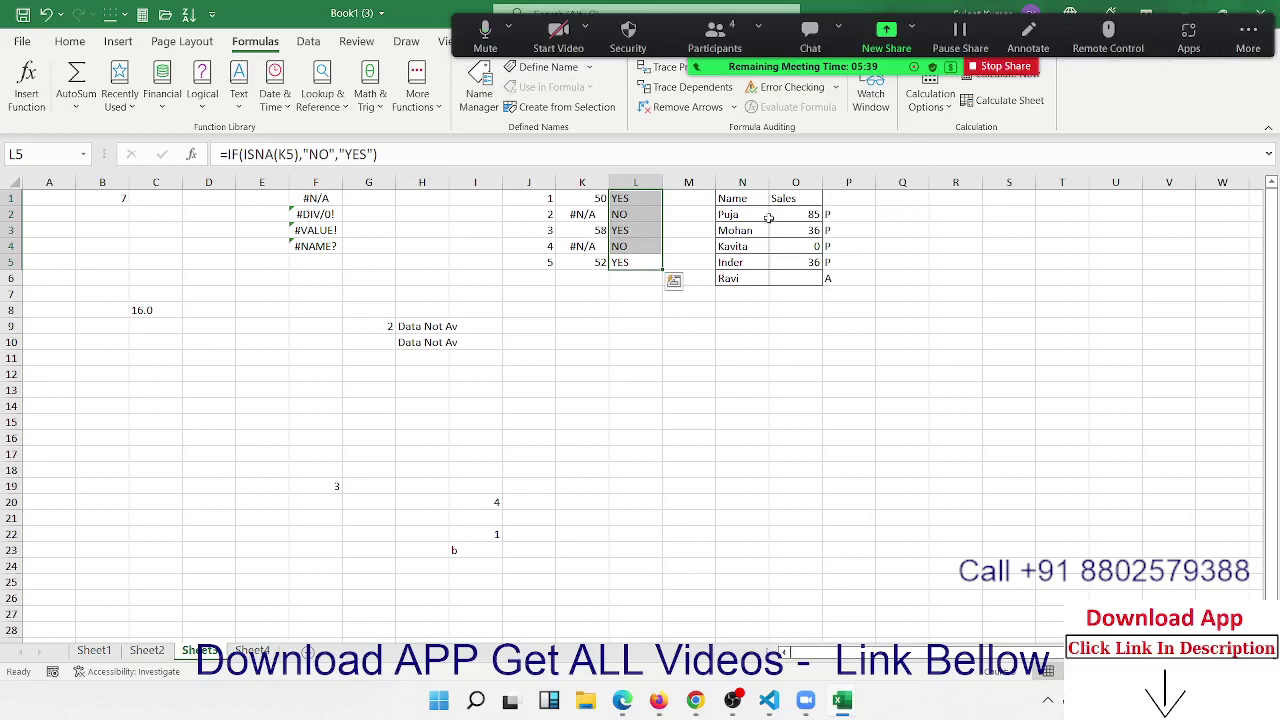
click(740, 230)
click(635, 198)
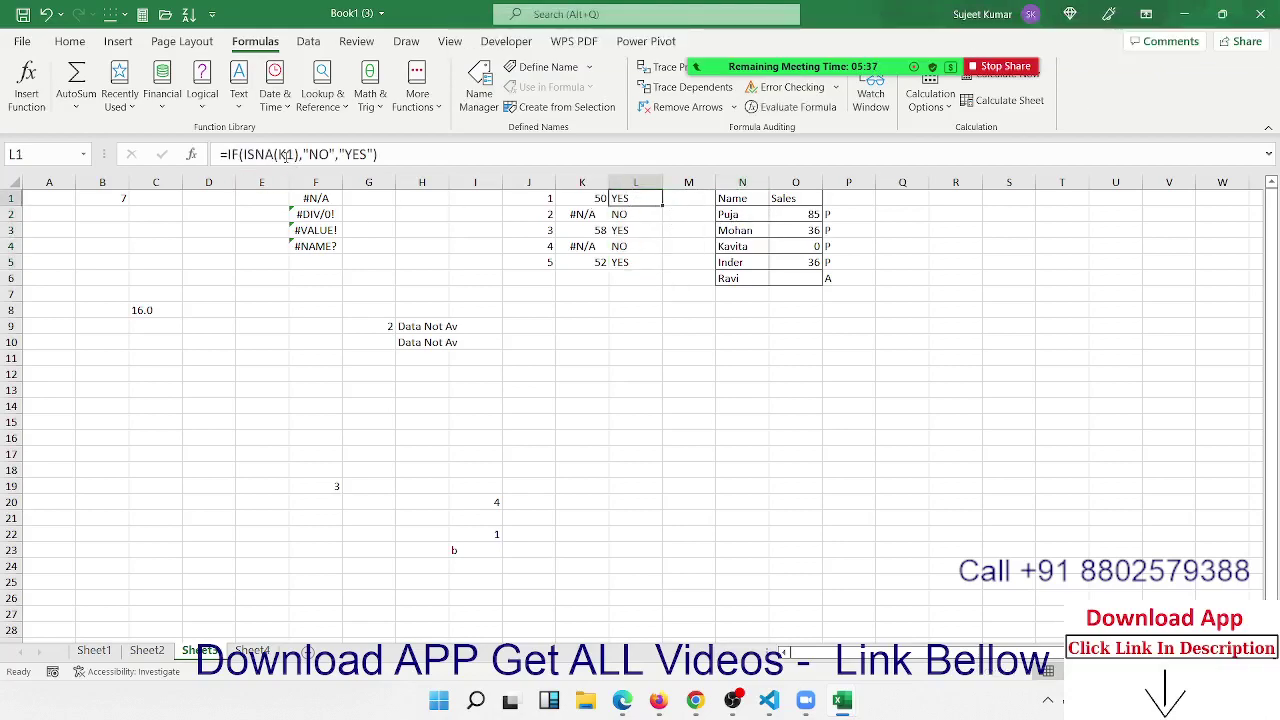
drag(241, 154, 298, 156)
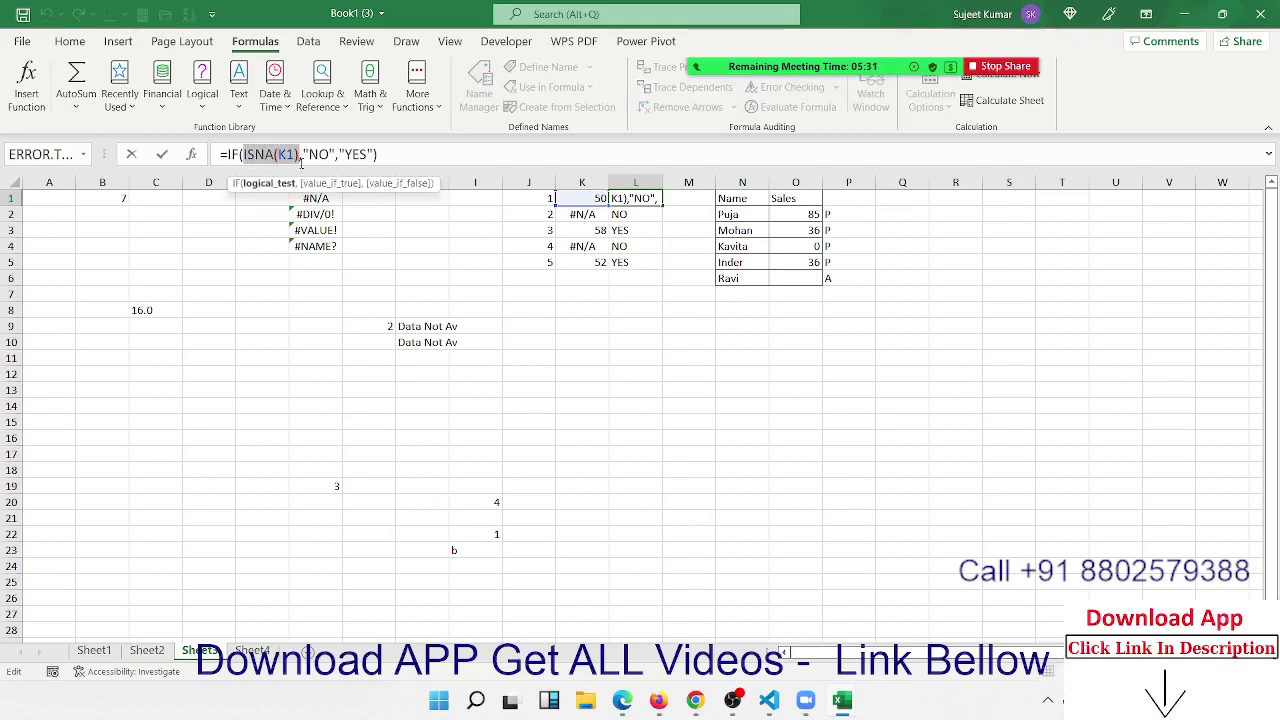
key(Escape)
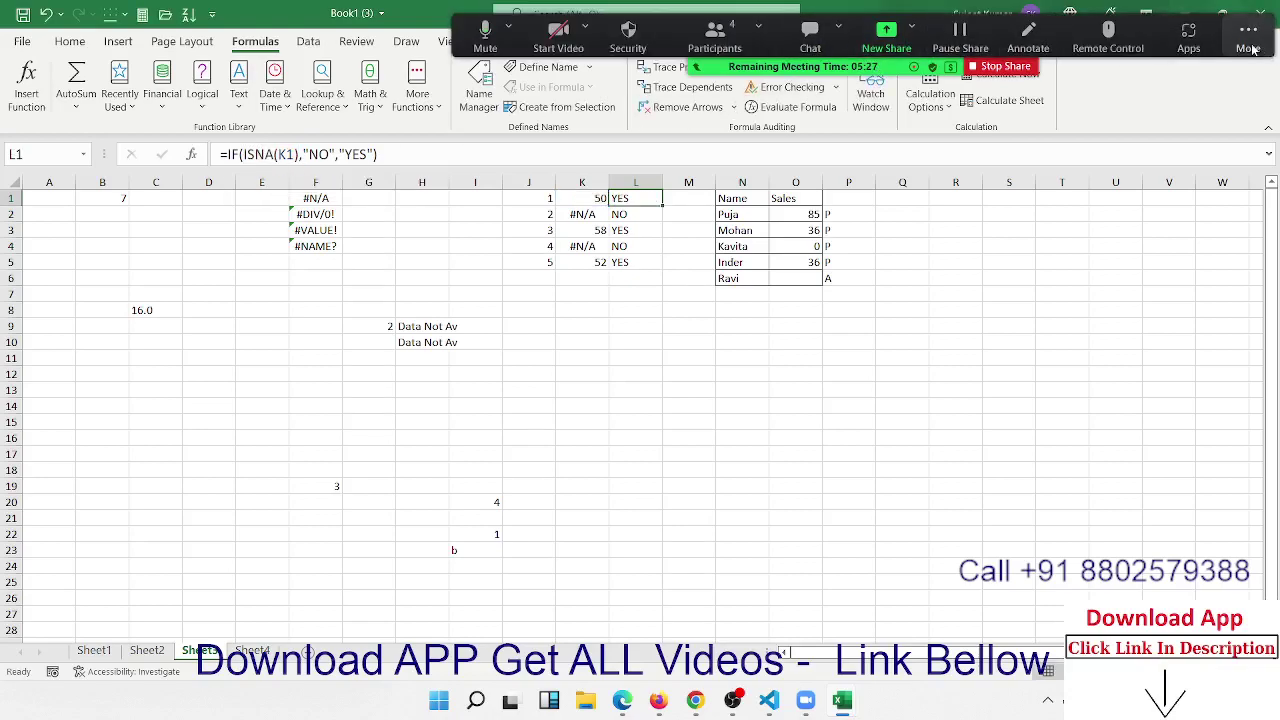
Leave the Zoom meeting and bring OBS Studio to the front
click(1252, 46)
click(1074, 273)
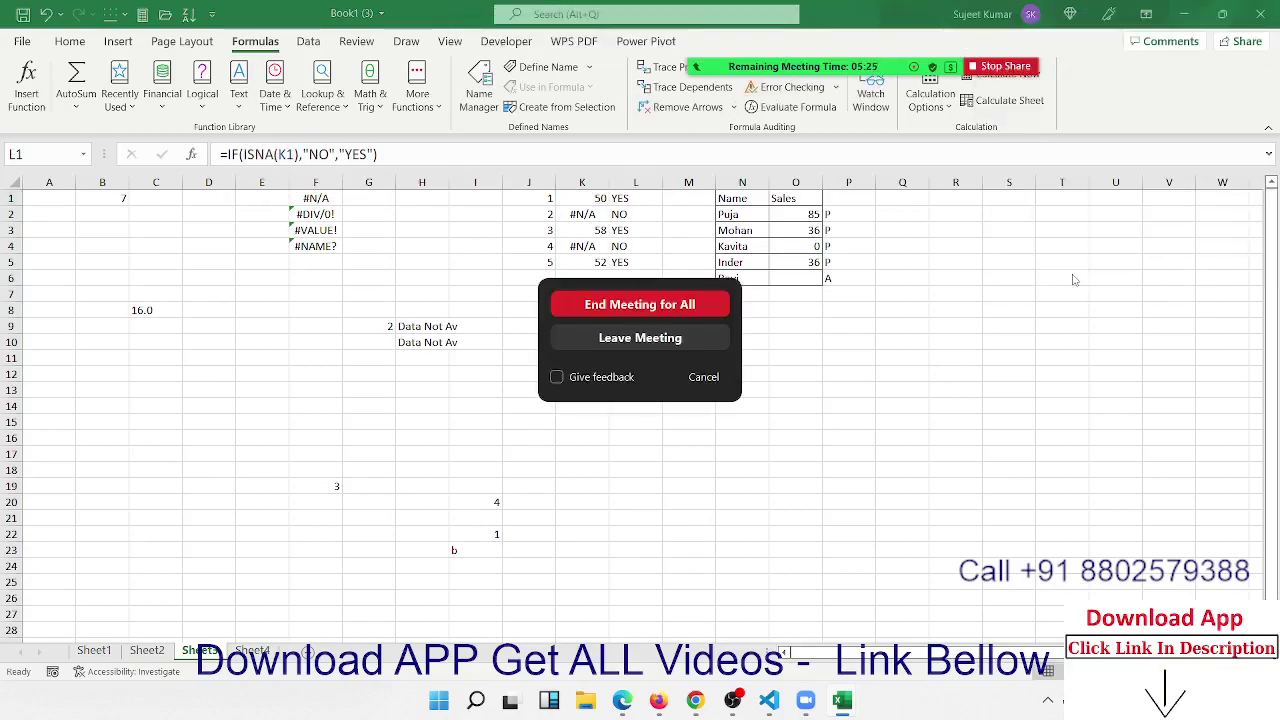
click(620, 338)
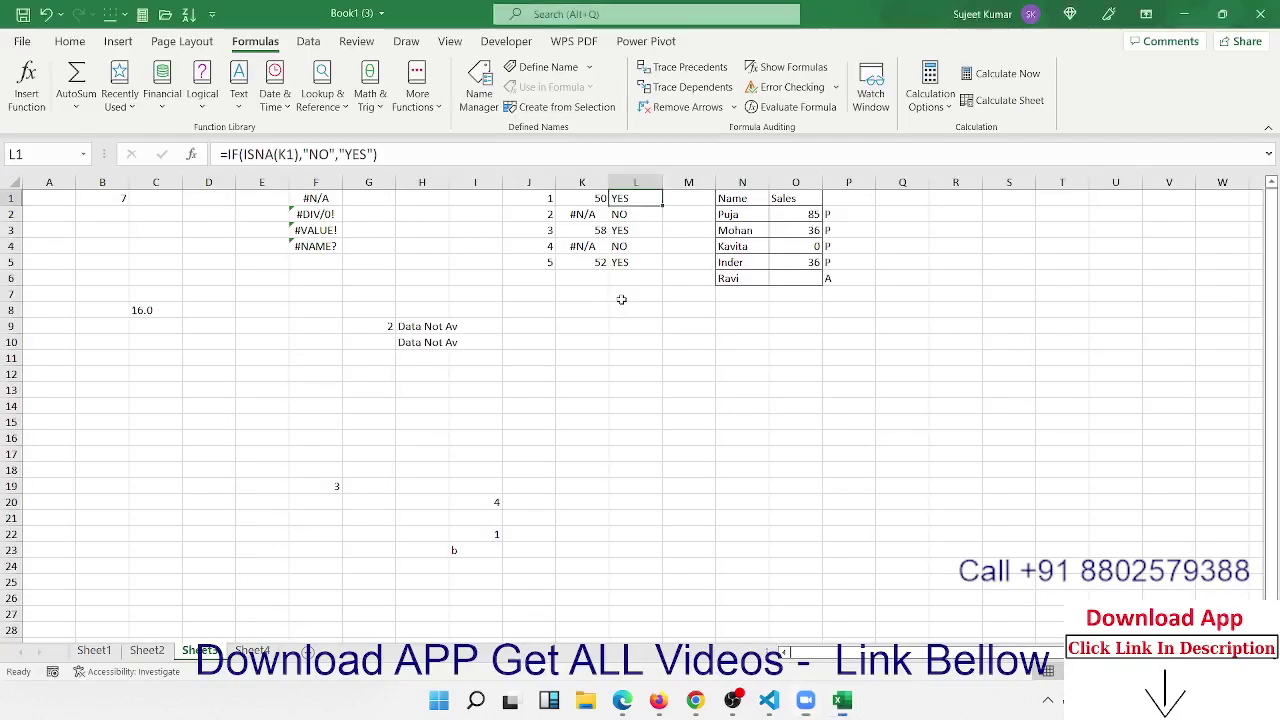
click(733, 700)
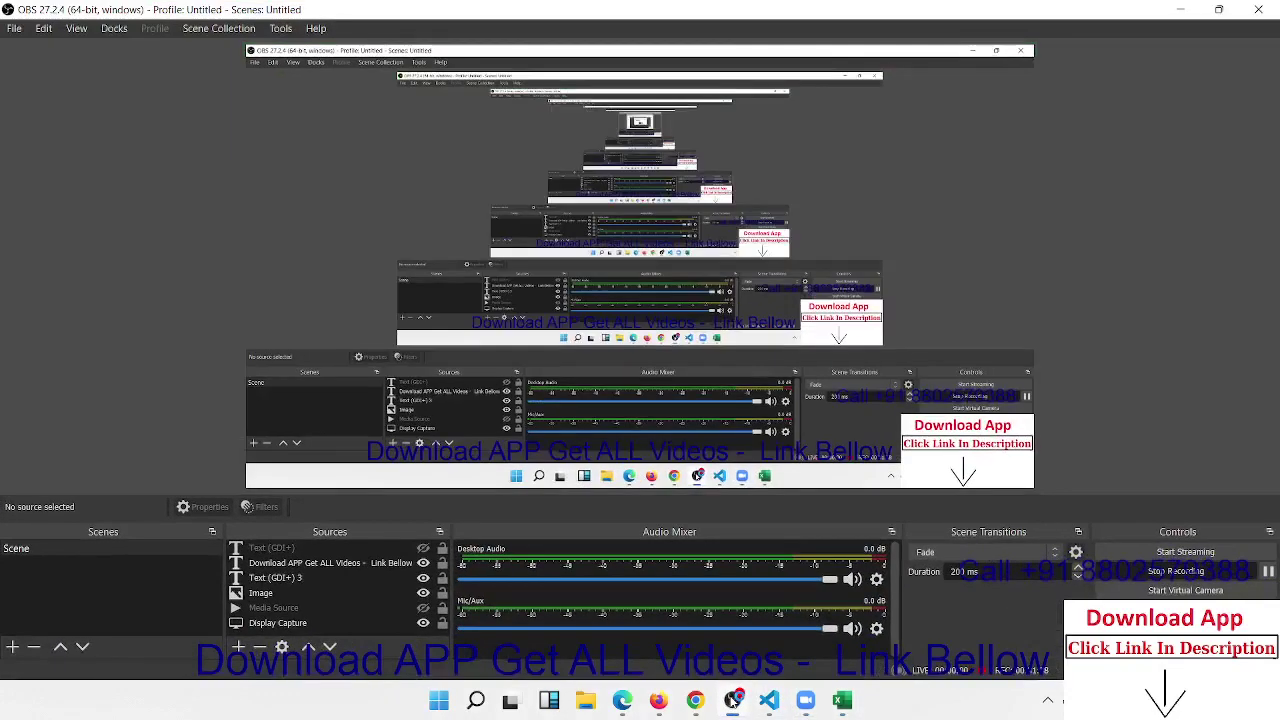